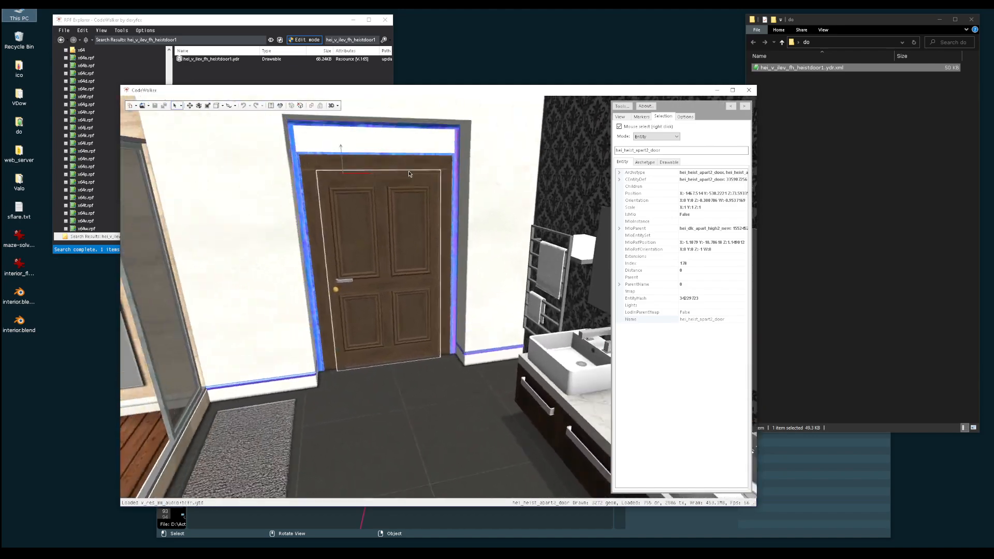
Explore the apartment's bathroom, bedroom and hall and select another hei_heist_apart2_door entity off the wood-floored hall
key(w)
key(s)
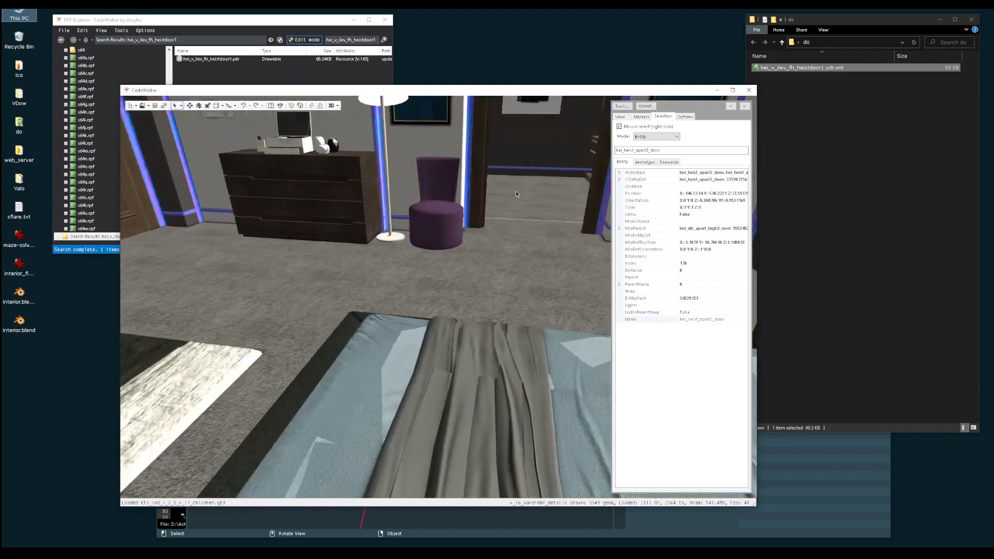
drag(302, 238, 350, 222)
key(w)
key(w)
key(d)
key(a)
key(w)
key(d)
key(w)
key(a)
key(s)
key(w)
key(a)
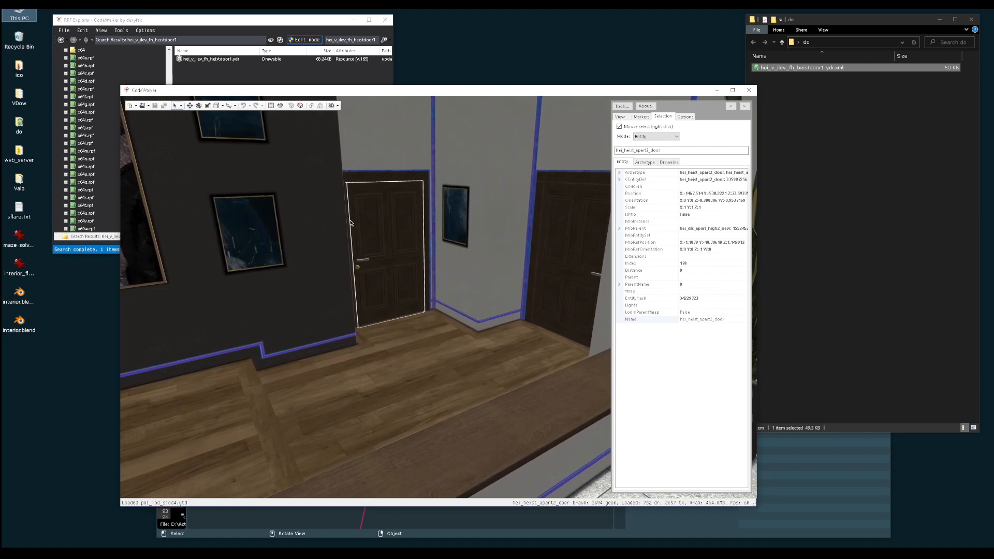
right_click(373, 206)
Examine the tower's exterior and roof around the apartment, and select the dark entry door inside beside the light switches
key(s)
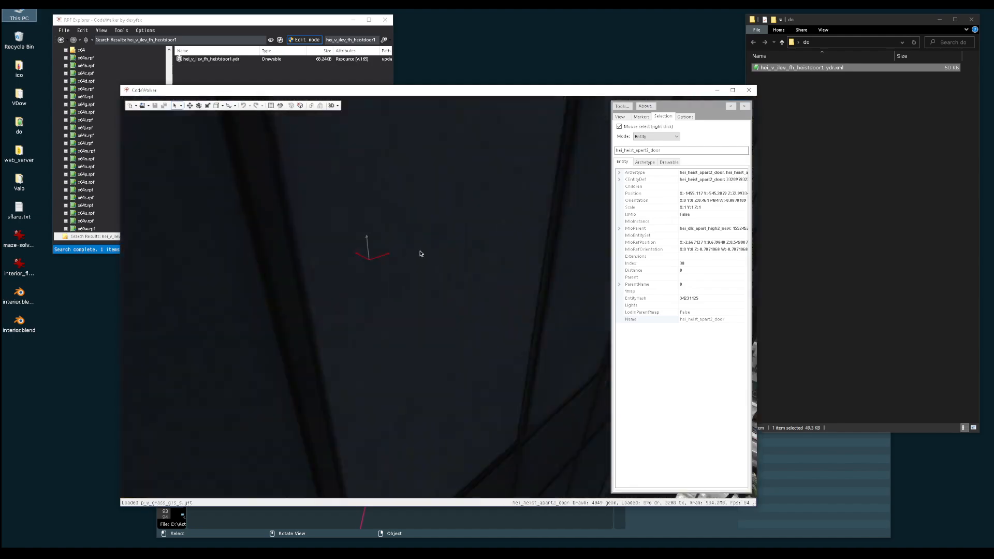
drag(466, 245, 423, 273)
key(w)
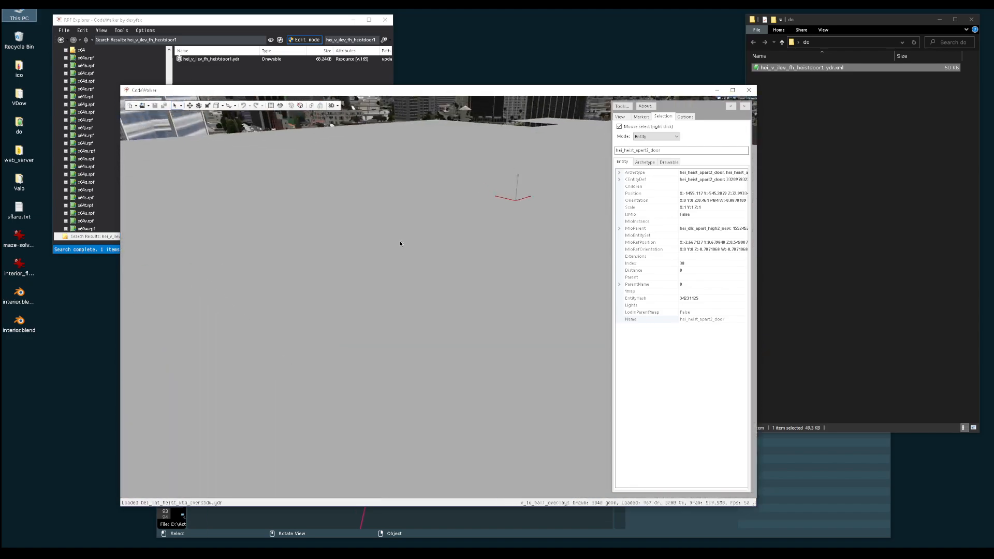
key(w)
mouse_move(399, 241)
mouse_down()
mouse_move(411, 205)
mouse_move(391, 212)
mouse_move(339, 177)
mouse_move(347, 209)
mouse_move(363, 216)
mouse_move(339, 234)
mouse_move(294, 242)
mouse_move(291, 231)
mouse_move(299, 264)
mouse_up()
key(s)
key(w)
key(w)
key(s)
right_click(299, 264)
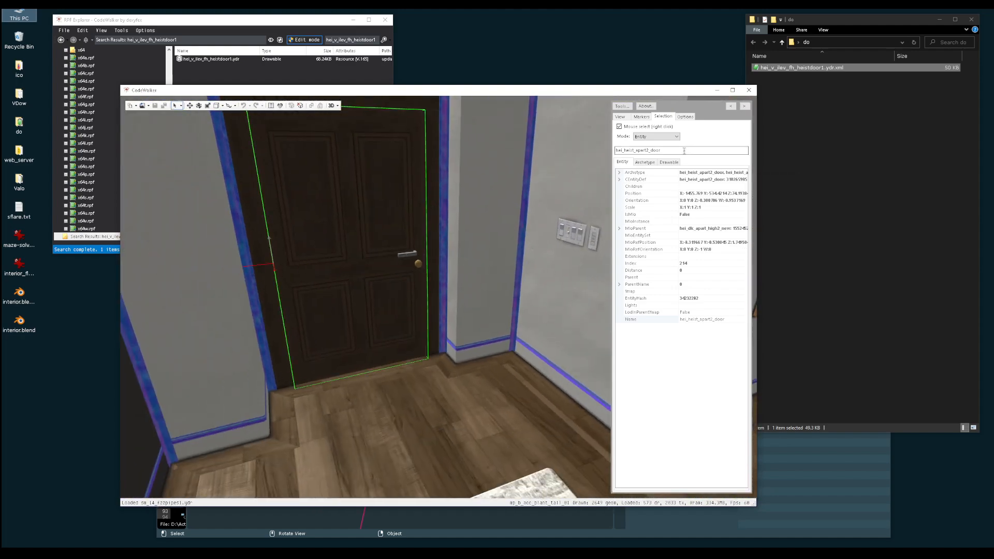
Export the hei_v_ilev_fh_heistdoor1.ydr drawable as XML and select hei_v_ilev_fh_heistdoor1.ydr.xml in the do folder
click(324, 22)
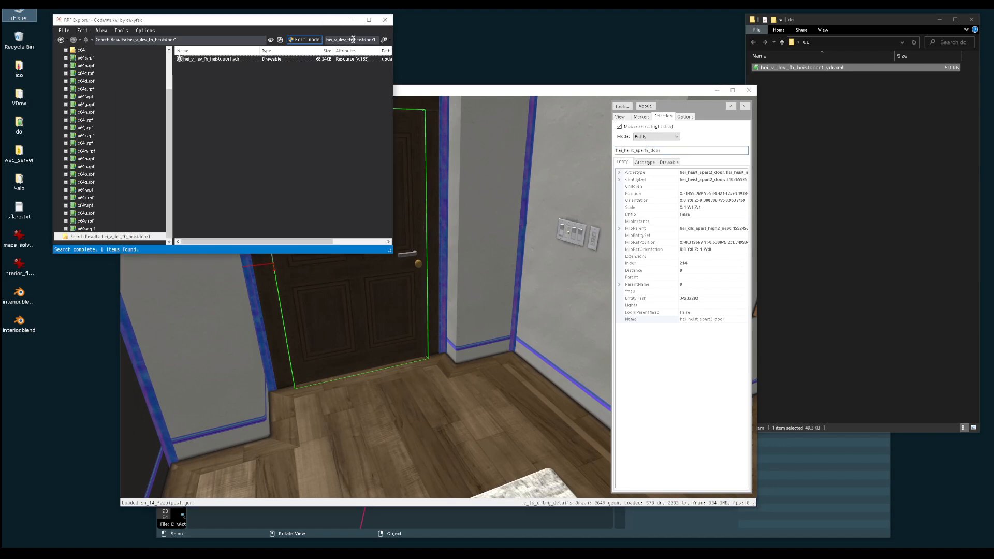
click(353, 106)
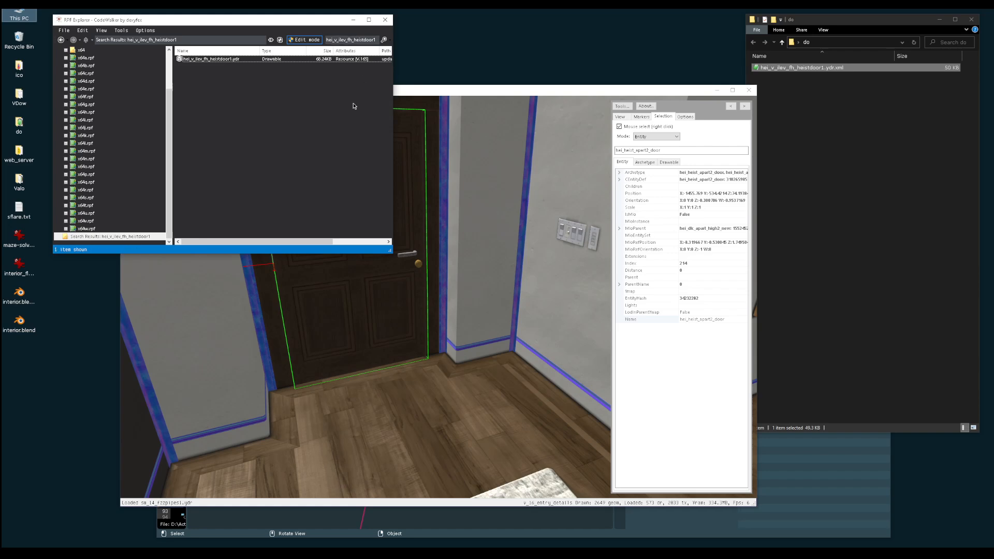
right_click(223, 60)
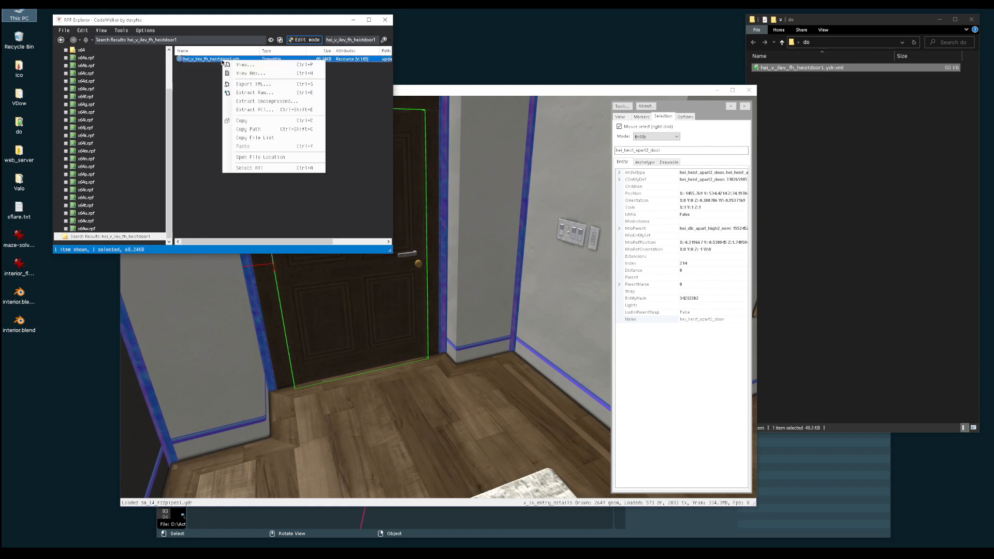
click(257, 84)
click(810, 124)
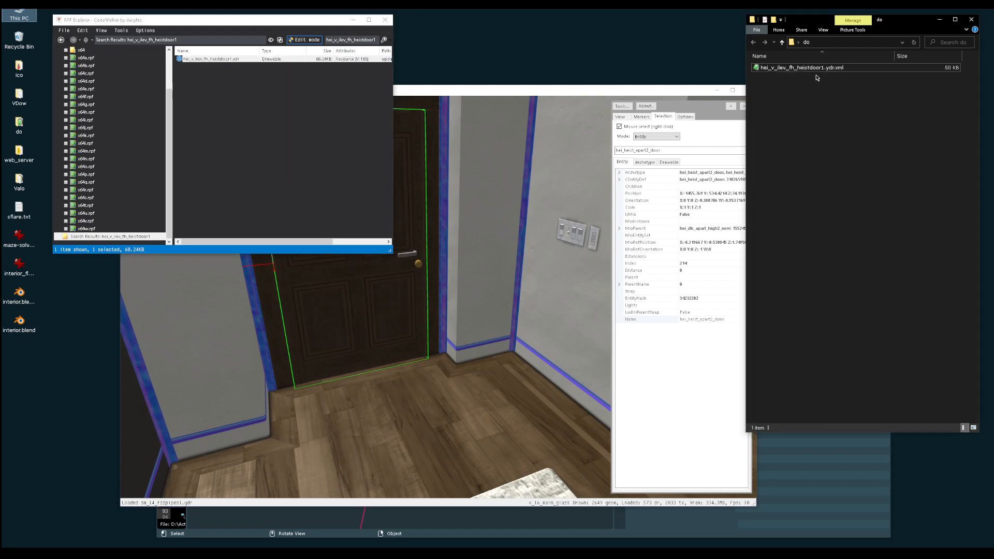
click(811, 69)
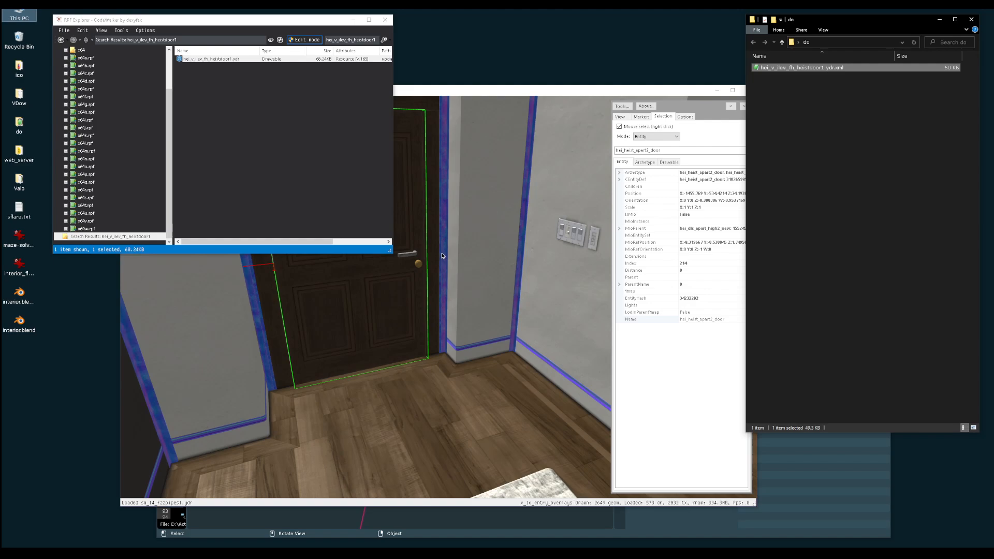
Close the CodeWalker world view and the RPF Explorer after viewing the selected entry door
drag(465, 200, 385, 268)
scroll(452, 242, down, 10)
key(w)
key(s)
key(w)
key(w)
key(a)
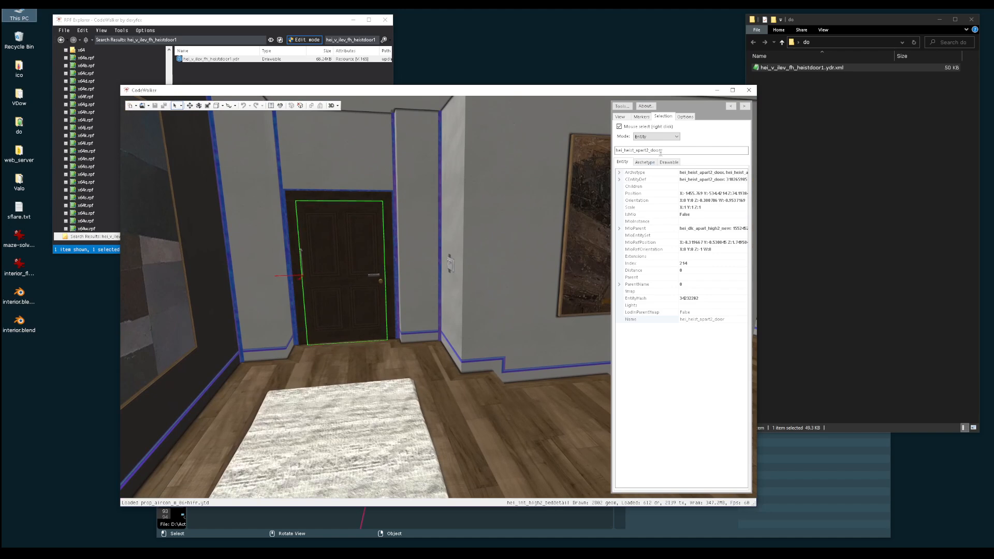
click(749, 90)
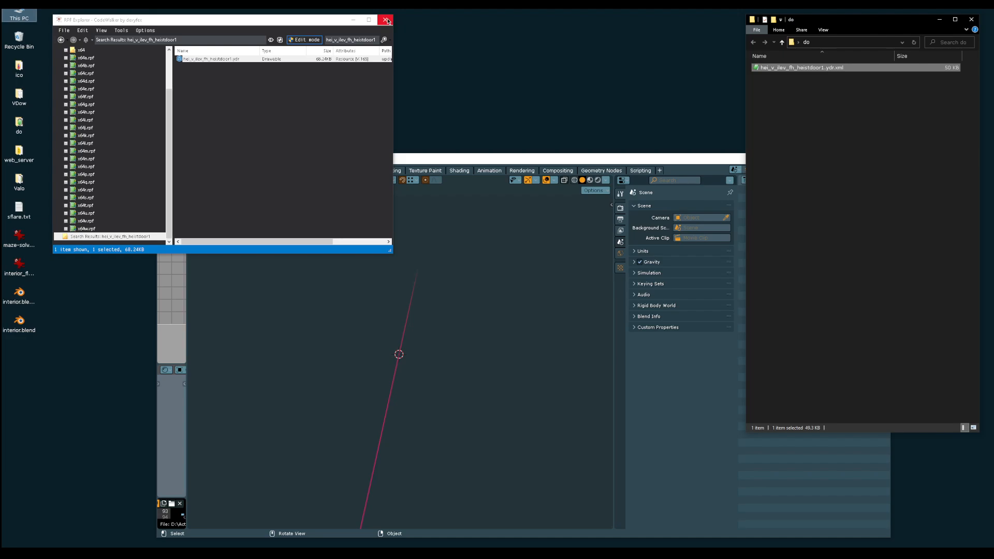
click(386, 20)
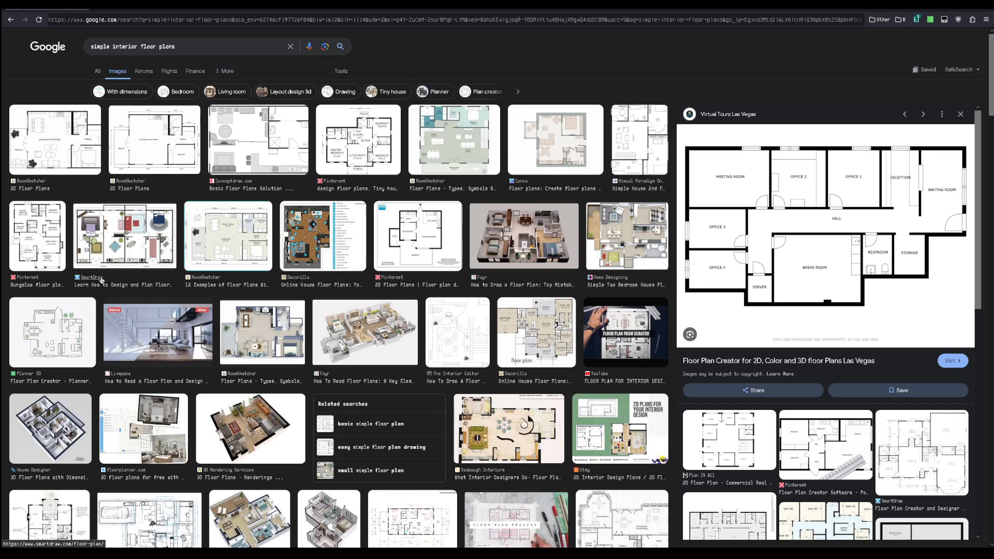
Compare the RoomSketcher and ConceptDraw floor plans in the image results, and return to the Virtual Tours Las Vegas plan
click(165, 149)
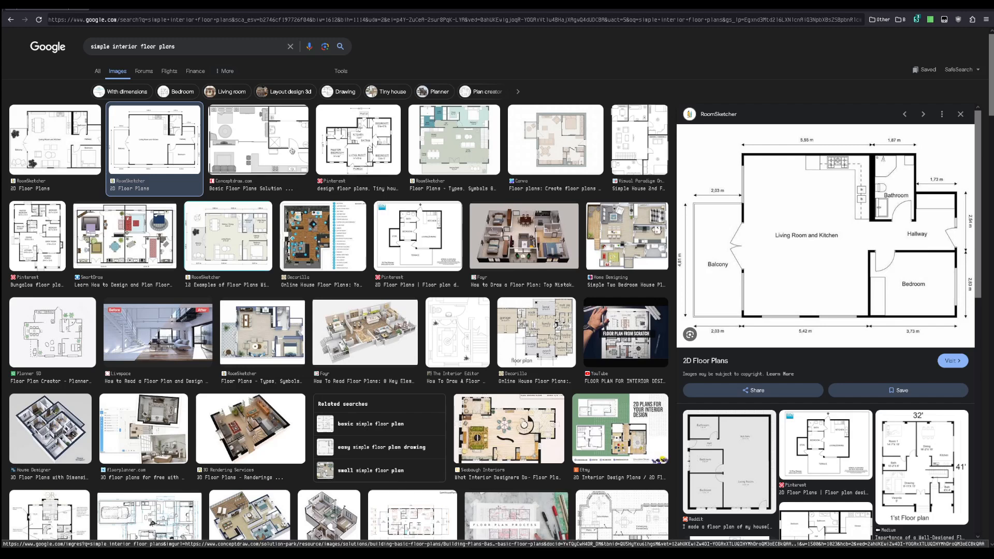
click(222, 145)
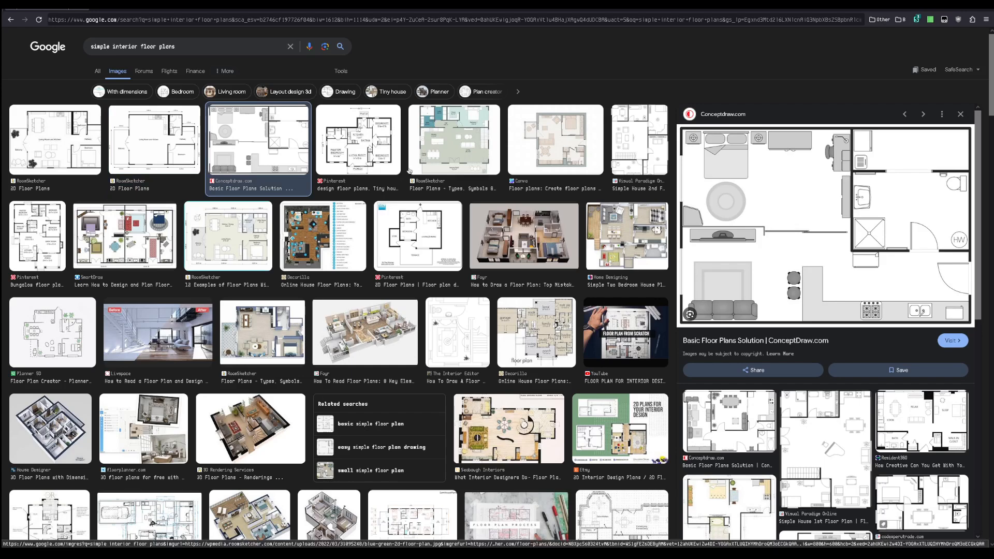
click(71, 146)
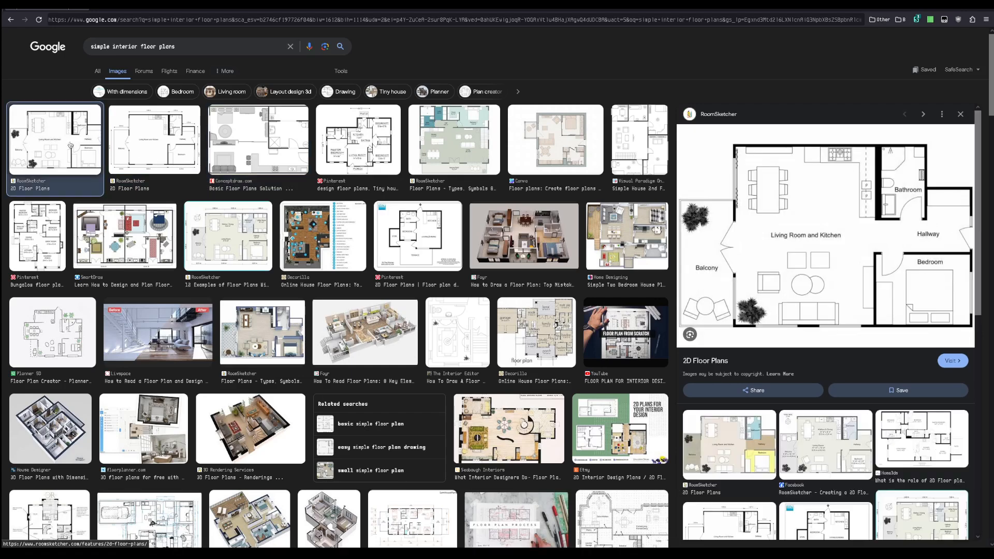
click(10, 20)
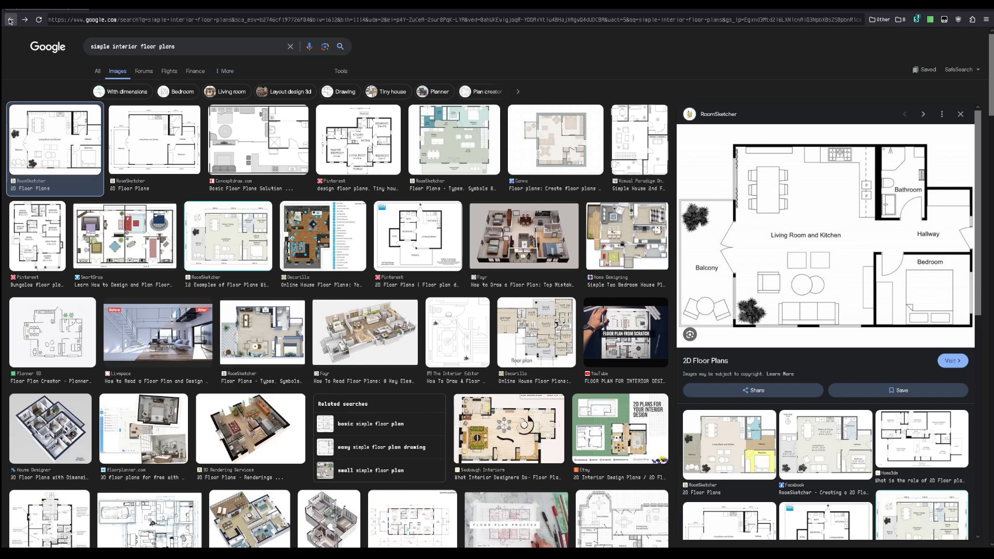
click(11, 21)
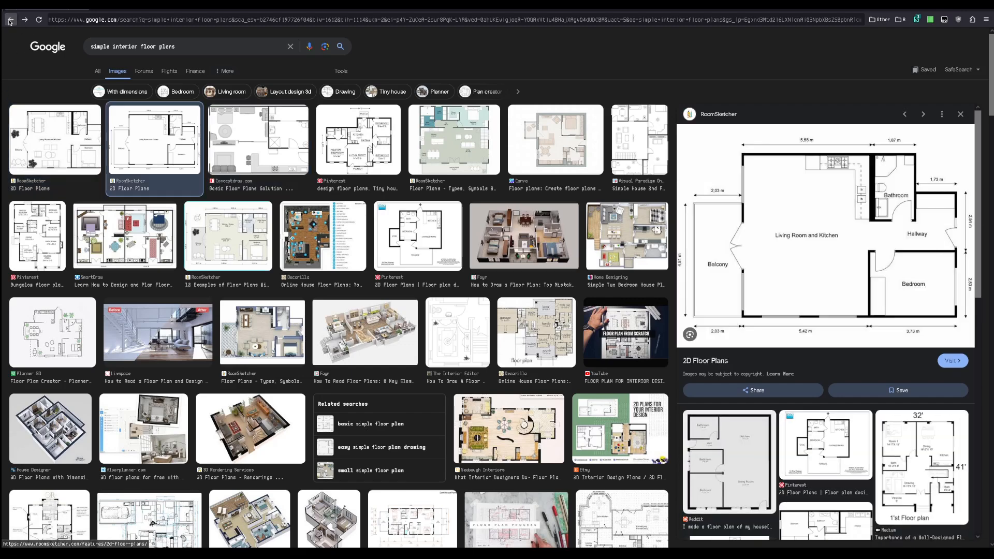
click(10, 21)
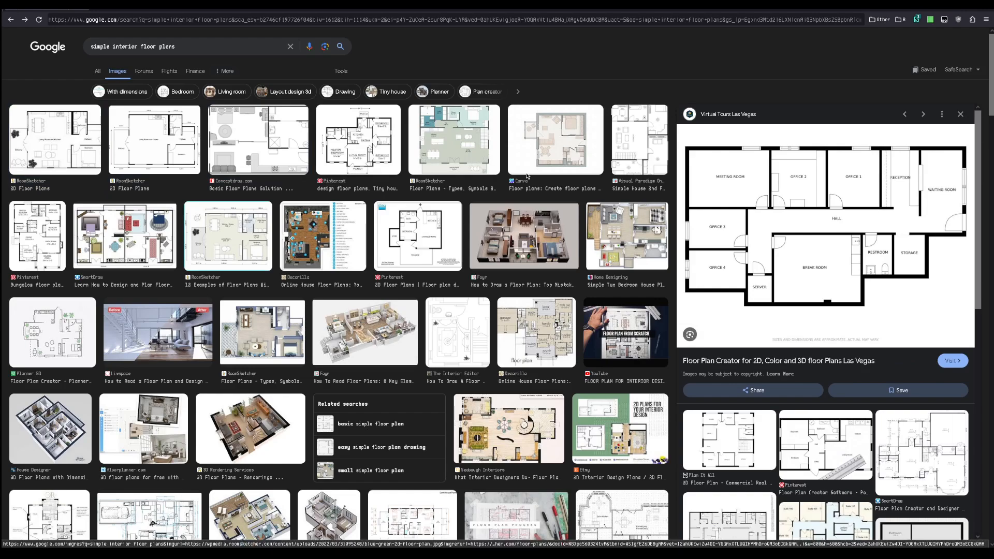
scroll(736, 290, down, 4)
scroll(746, 248, up, 4)
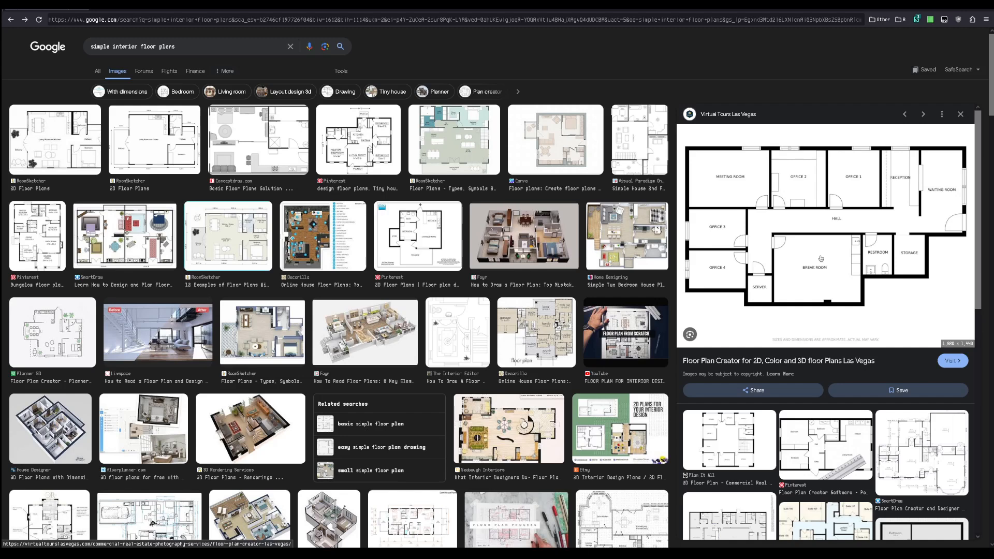
Open the full-size Virtual Tours Las Vegas floor plan image in a new tab and try to save it to the desktop
right_click(811, 187)
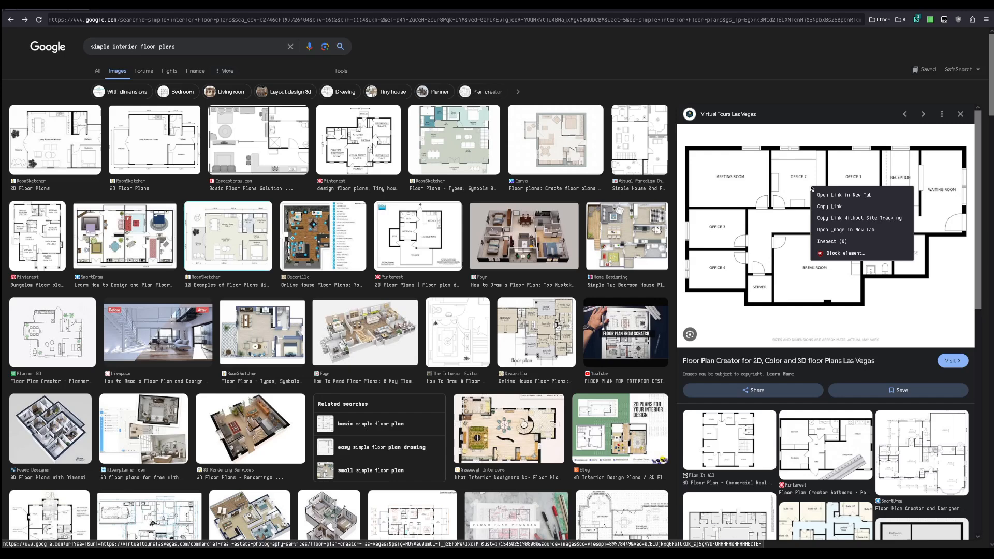
click(834, 230)
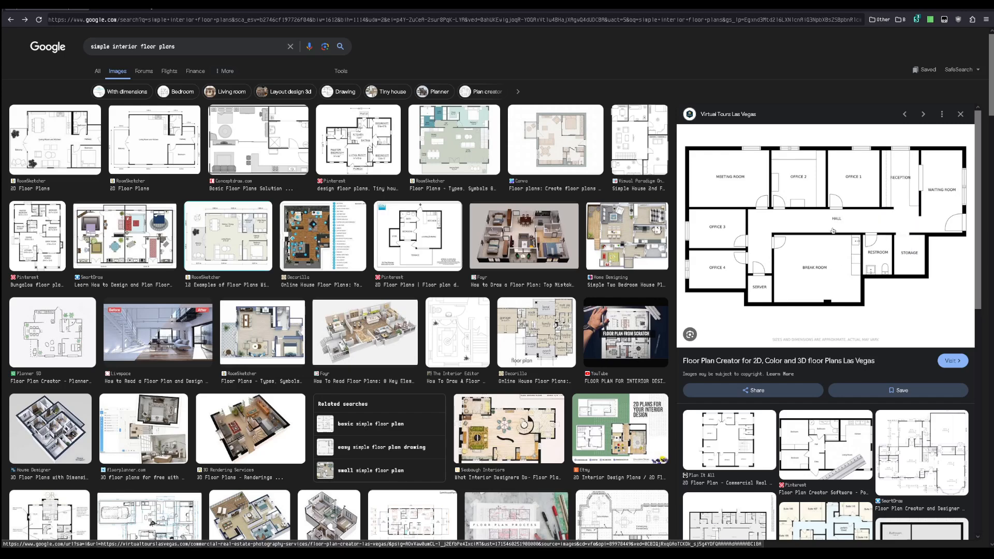
click(141, 11)
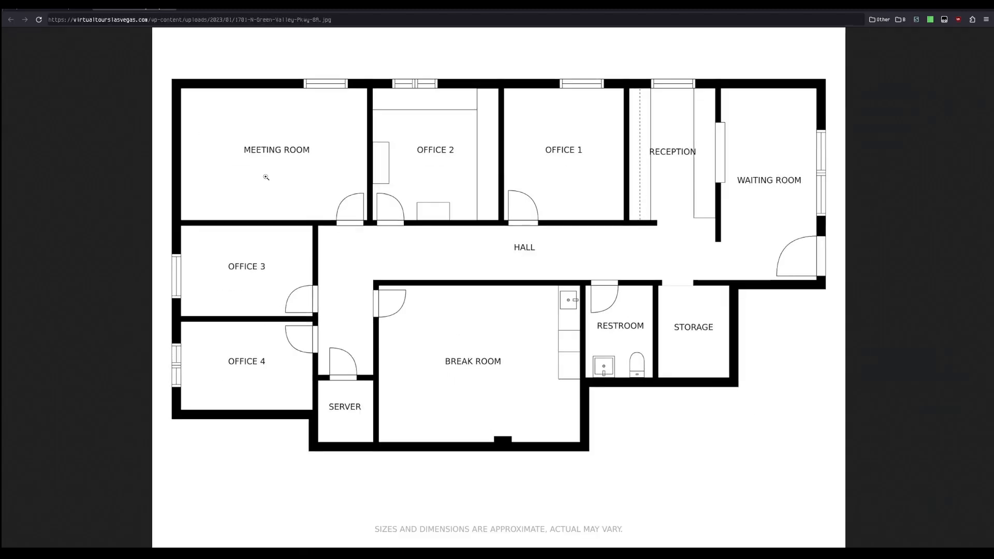
key(ctrl+s)
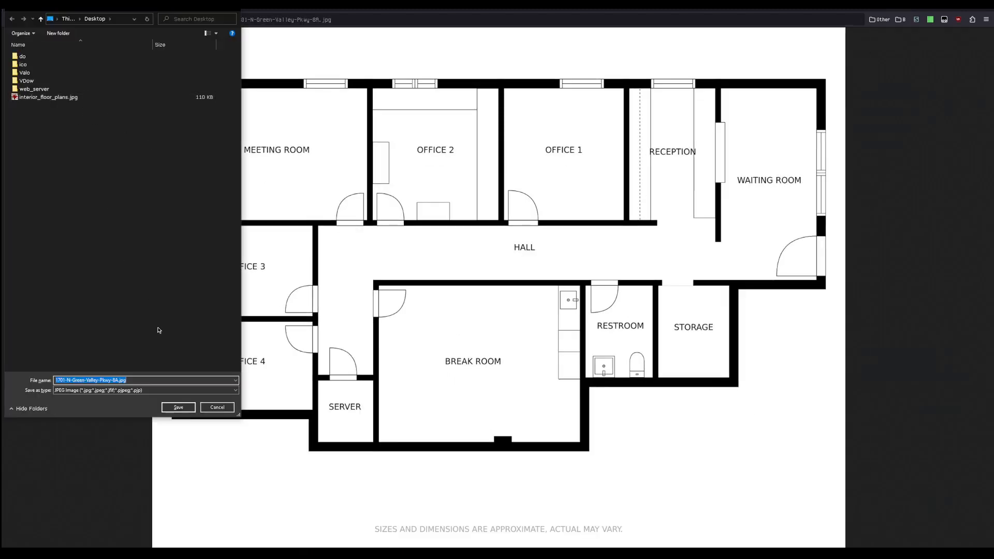
click(217, 408)
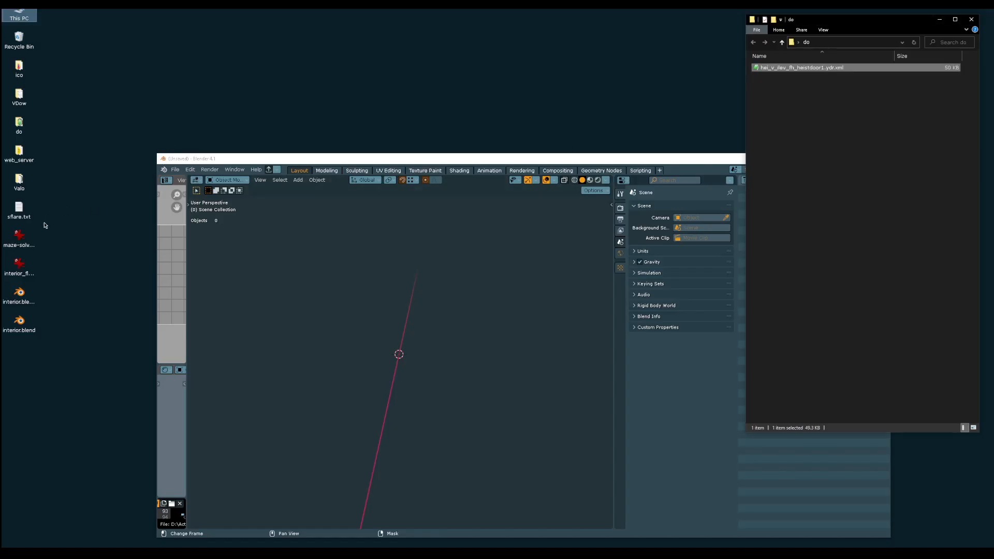
Delete the two interior Blender files from the desktop and open interior_floor_plans.jpg in a smaller IrfanView window
click(40, 237)
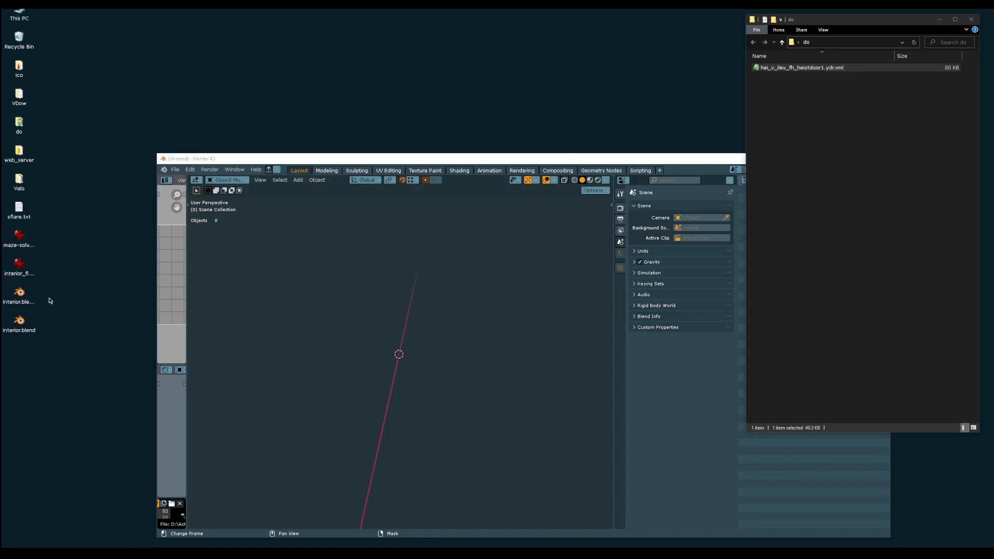
drag(52, 356, 21, 294)
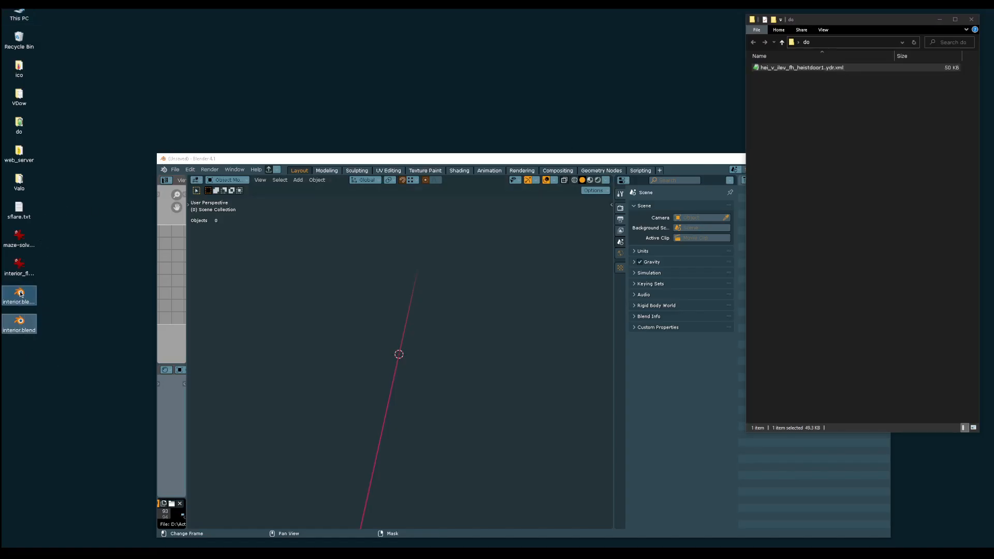
double_click(17, 265)
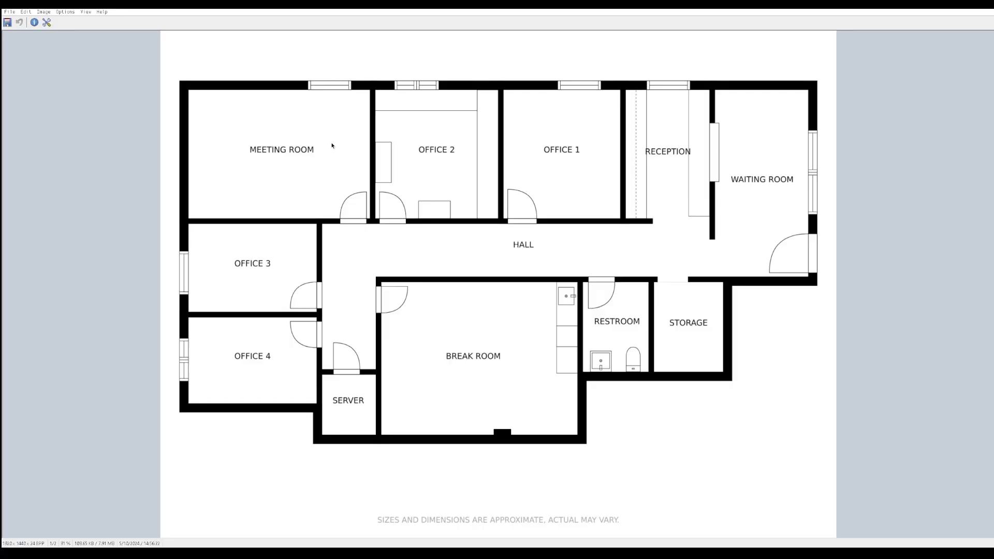
drag(334, 9, 388, 23)
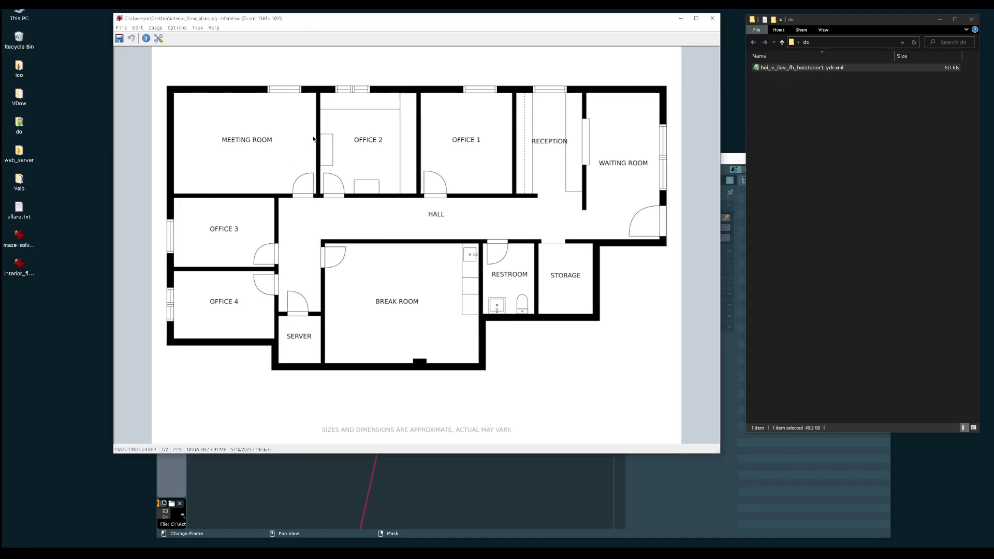
Duplicate interior_floor_plans.jpg on the desktop and open the copy for editing in Paint
click(21, 267)
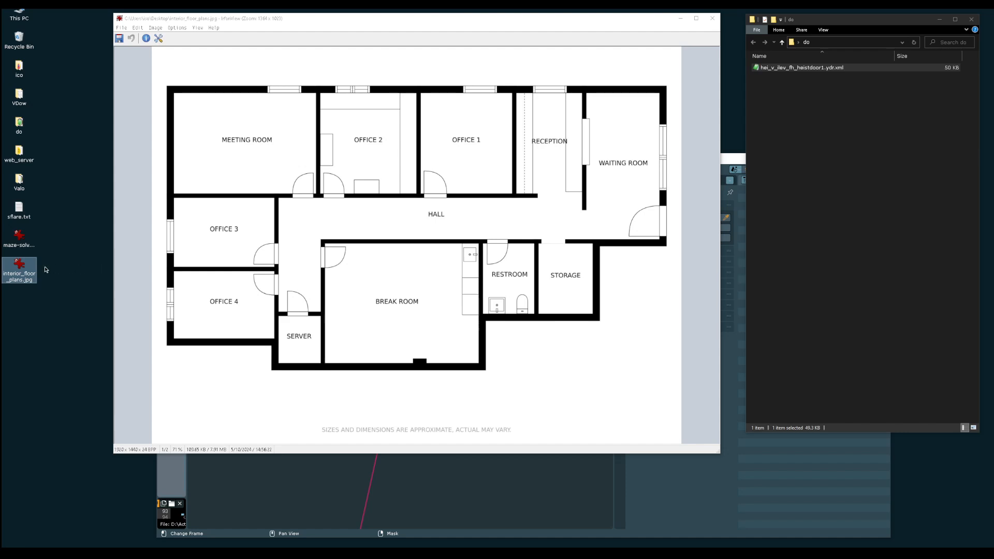
key(ctrl+c)
key(ctrl+v)
click(17, 294)
right_click(19, 295)
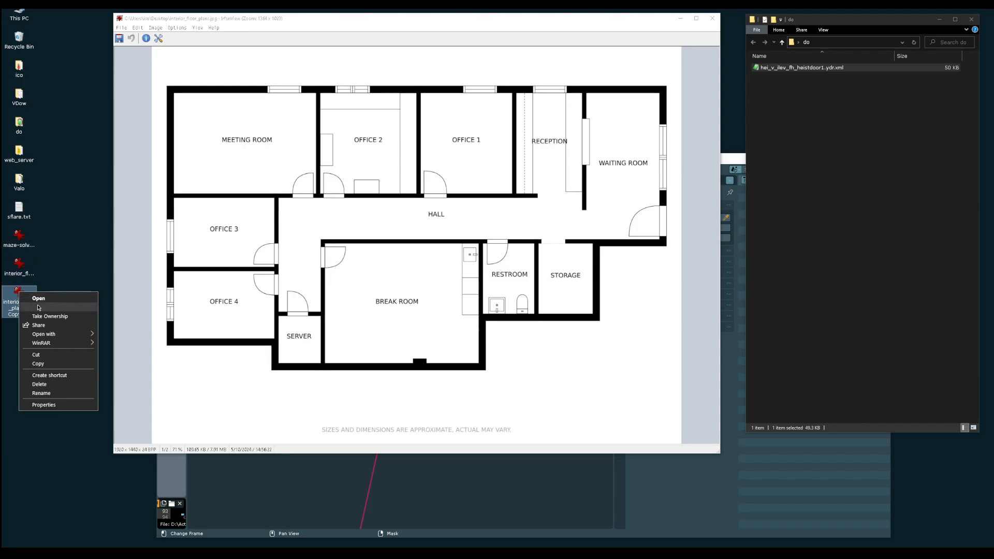
click(43, 313)
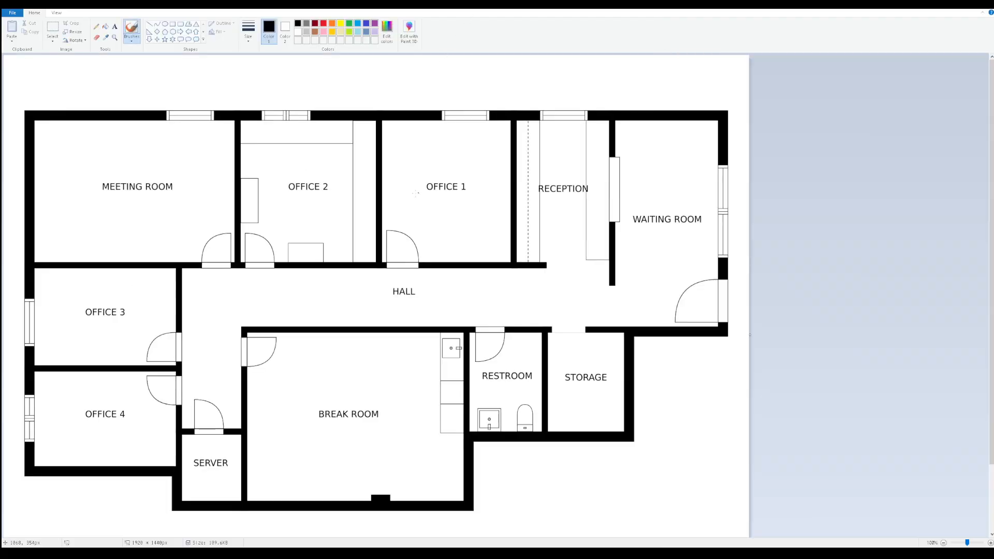
Set up the Line tool with the thickest line size, red as the drawing color and a solid color outline
ctrl+scroll(378, 223, down, 1)
ctrl+scroll(378, 223, up, 1)
click(96, 28)
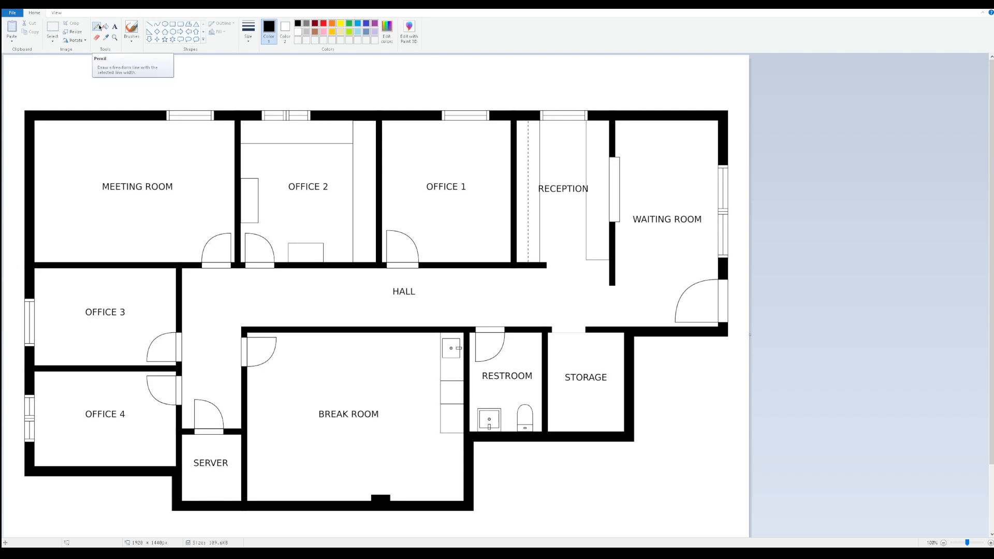
click(151, 24)
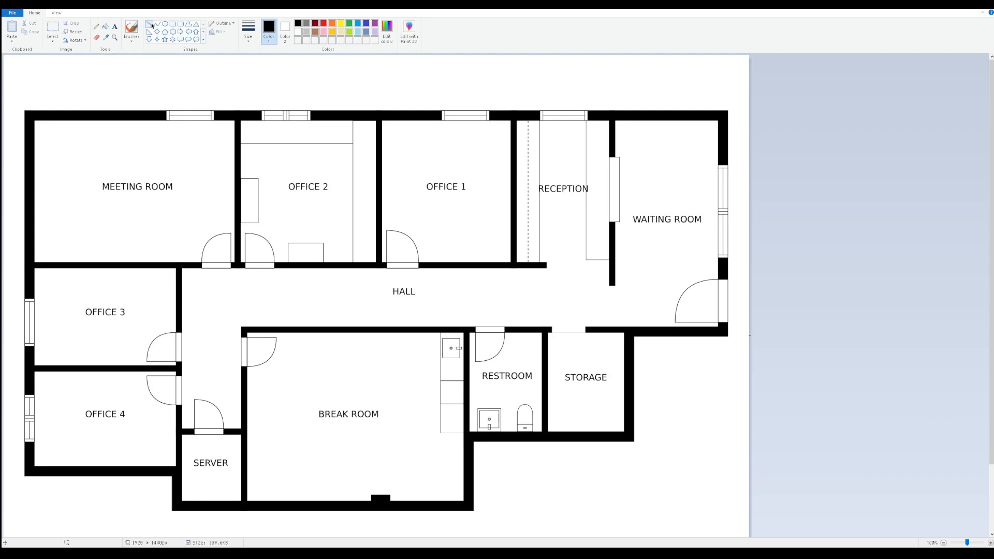
click(248, 30)
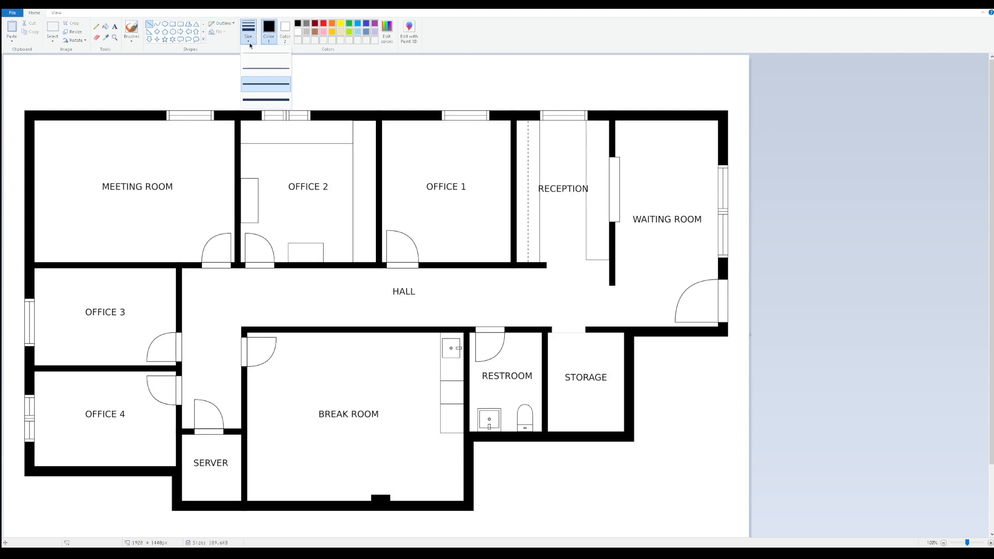
click(264, 99)
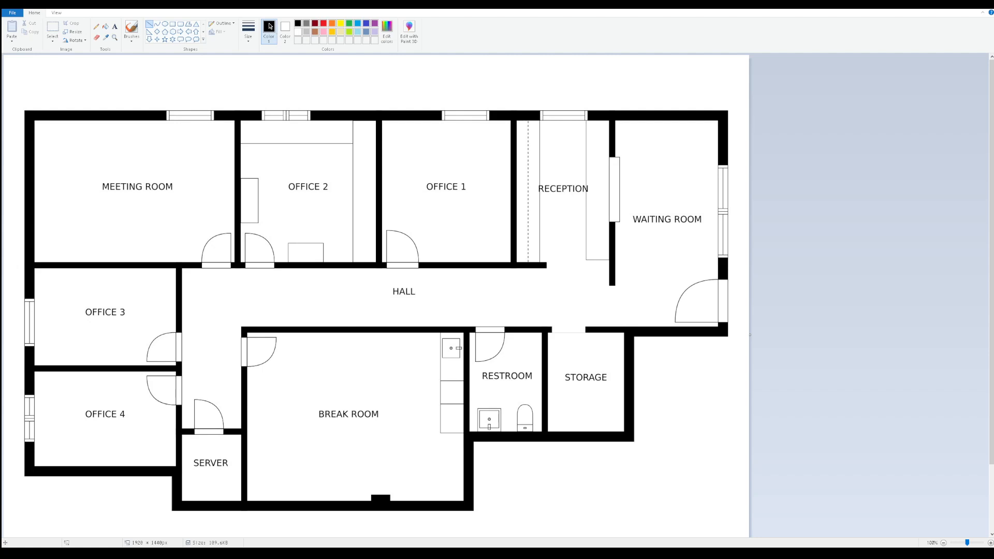
click(323, 23)
click(249, 32)
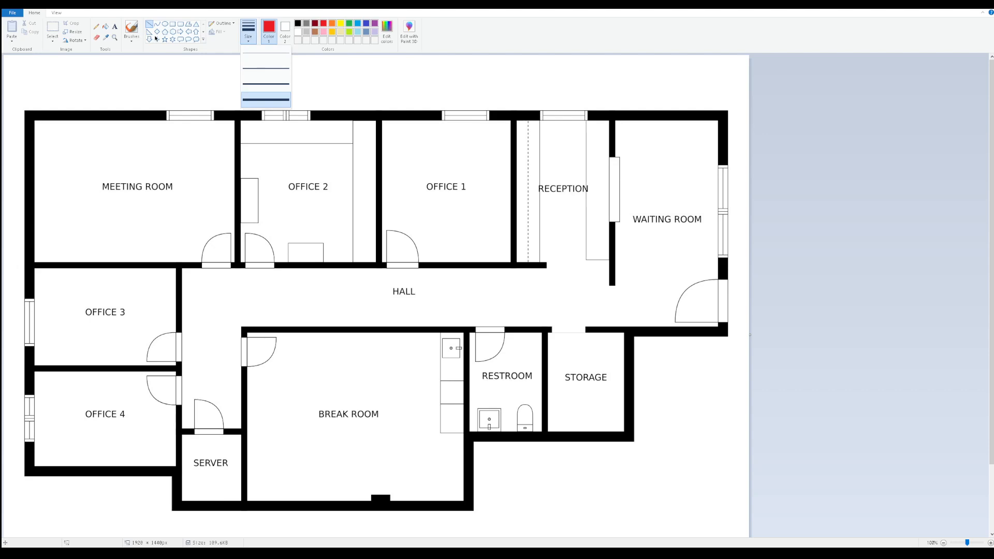
click(222, 23)
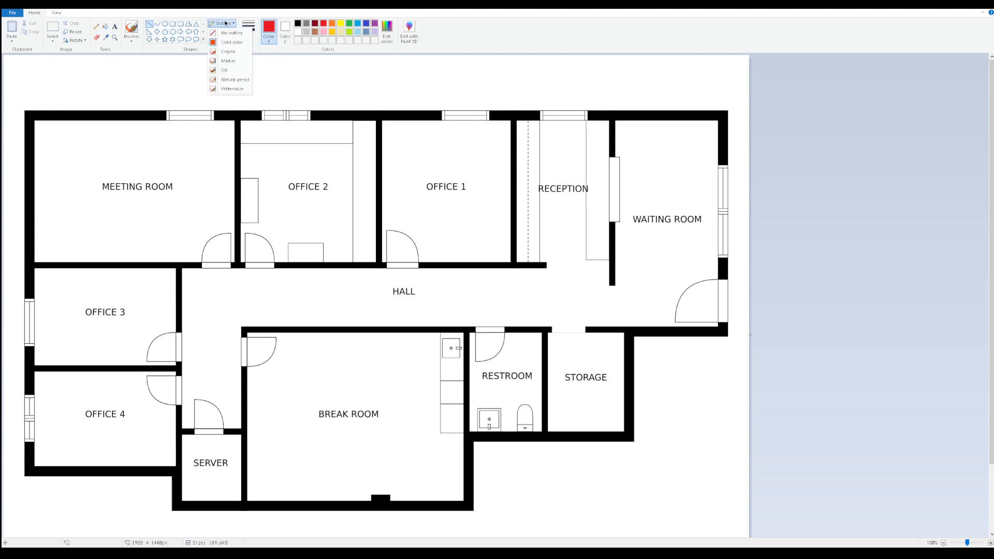
click(229, 42)
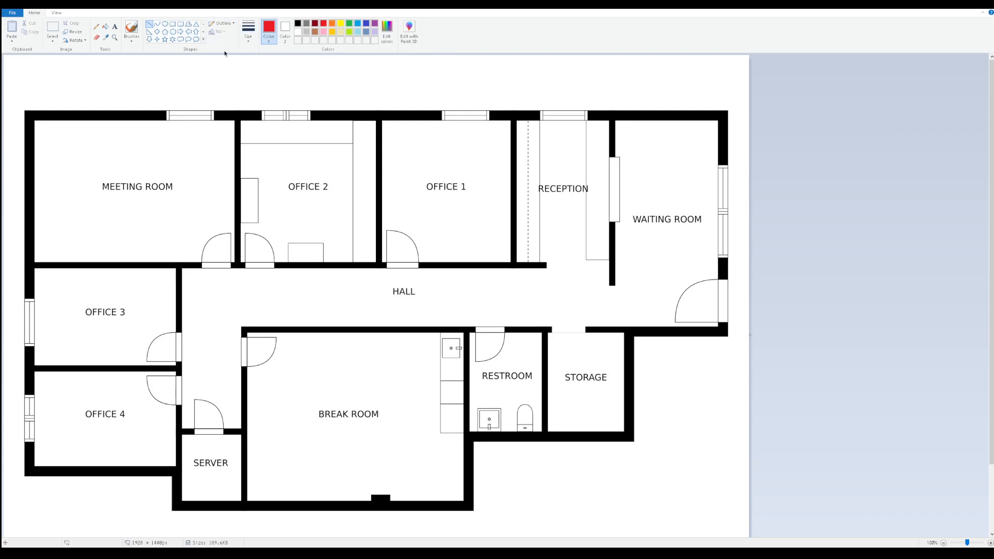
Try test lines over Office 2 with solid and crayon outlines, undo them, and restore the solid color outline
drag(270, 156, 283, 185)
key(ctrl+z)
click(251, 36)
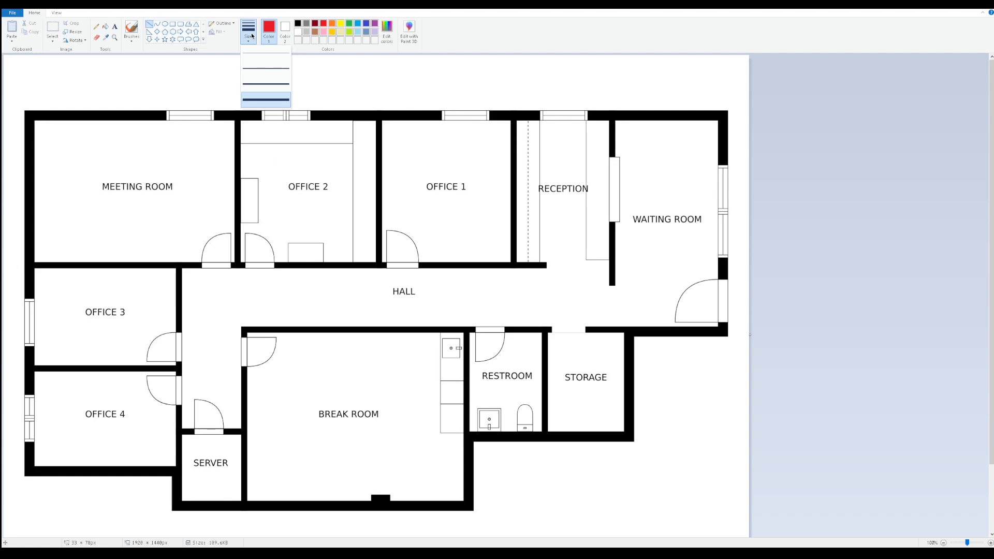
click(251, 35)
click(222, 24)
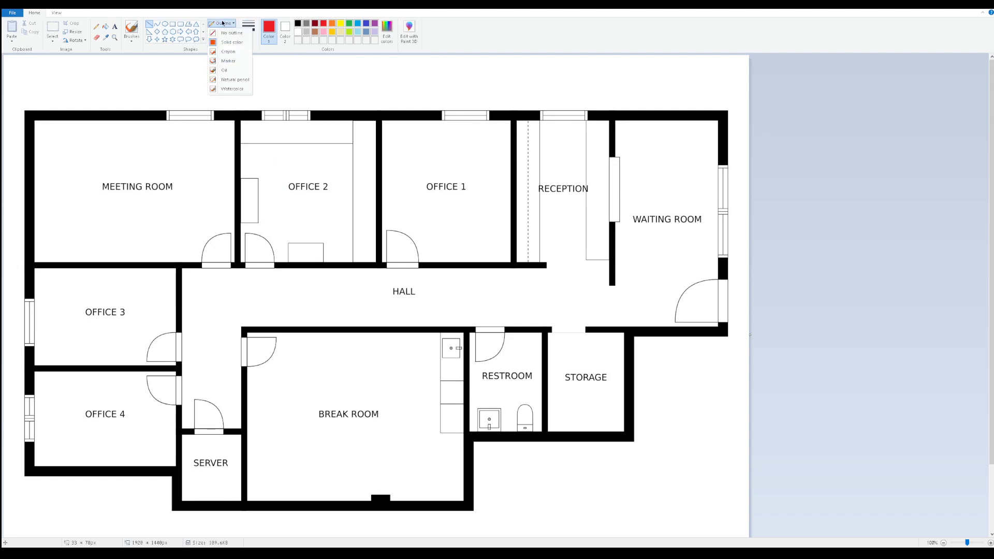
click(229, 51)
drag(256, 154, 305, 177)
key(ctrl+z)
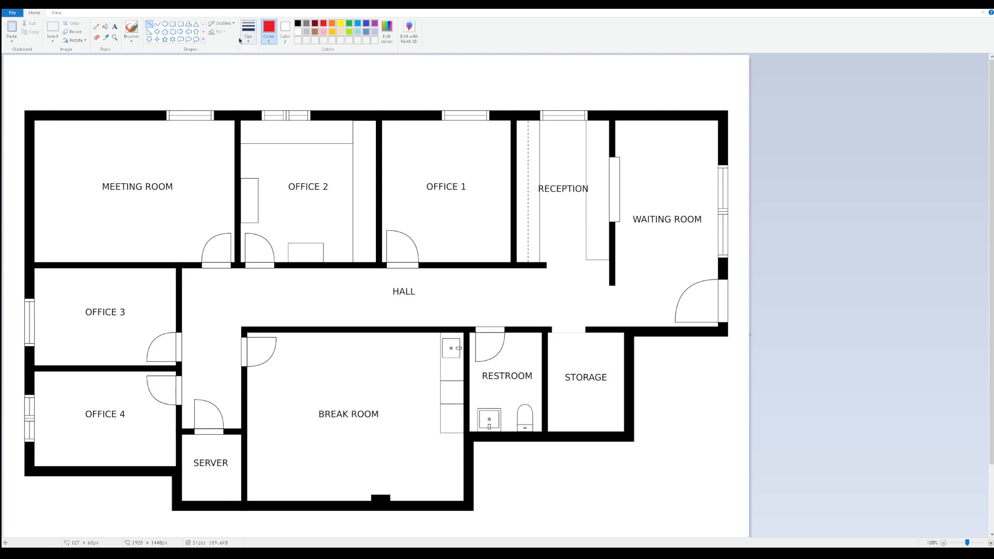
click(223, 23)
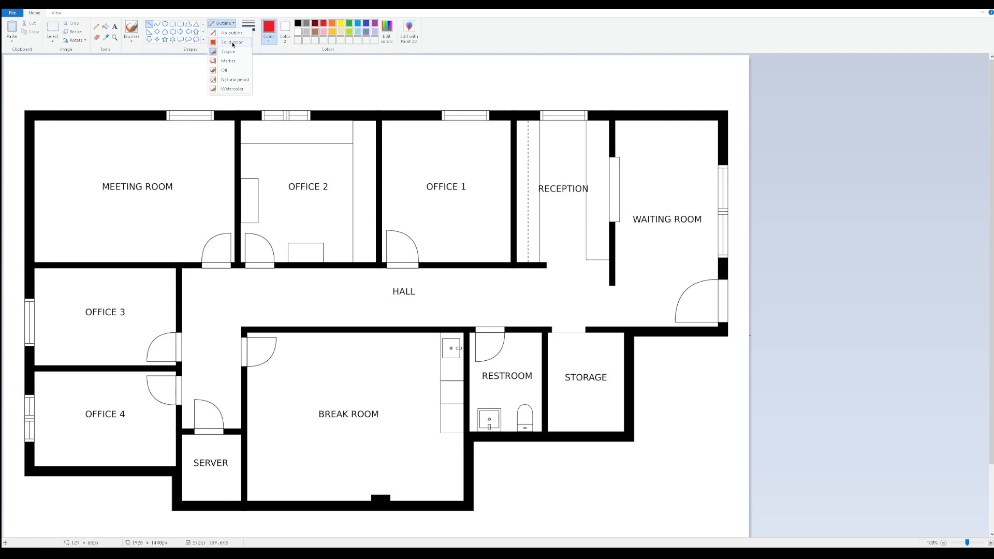
click(232, 42)
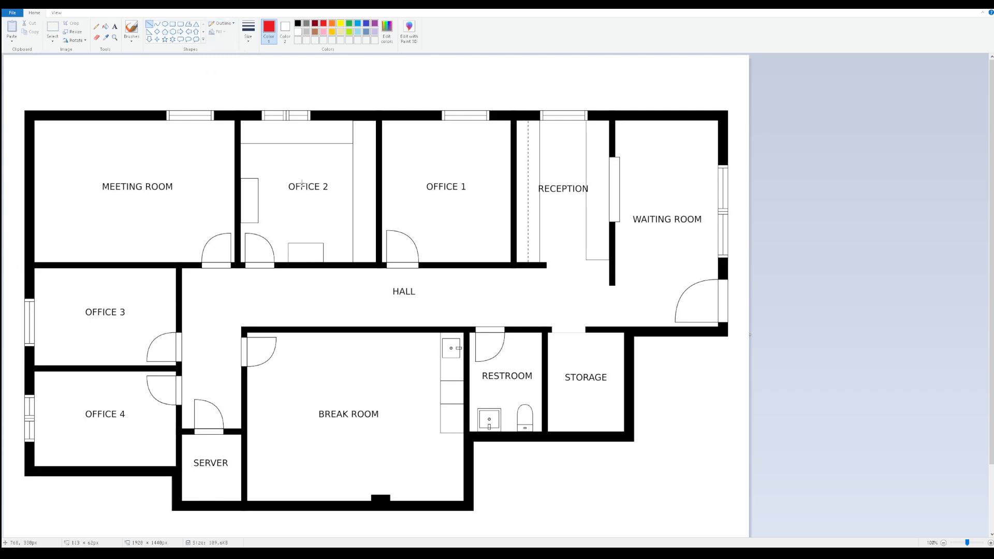
click(224, 24)
click(233, 42)
Draw straight red lines along the plan's upper, right and left outer walls, the Hall's lower wall and Office 4's lower wall
mouse_move(17, 118)
shift+mouse_down()
mouse_move(435, 127)
mouse_move(656, 147)
mouse_move(736, 135)
shift+mouse_up()
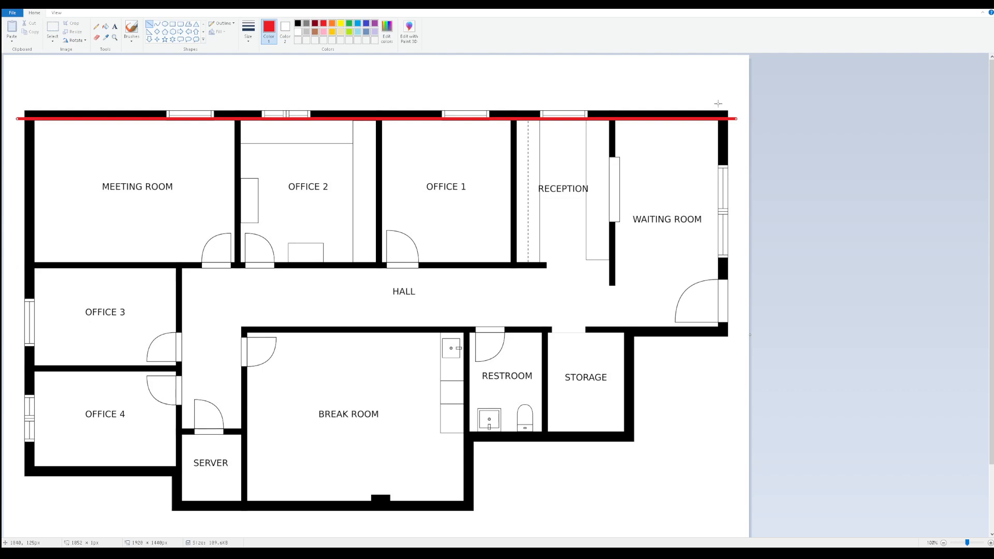
shift+drag(719, 103, 732, 379)
mouse_move(733, 328)
shift+mouse_down()
mouse_move(598, 346)
mouse_move(316, 346)
mouse_move(17, 336)
mouse_move(12, 326)
shift+mouse_up()
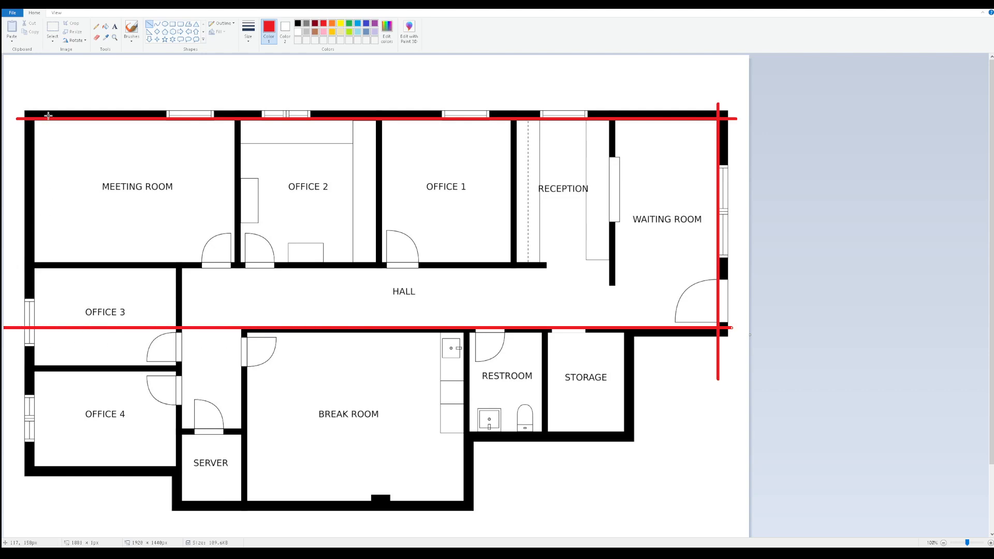
mouse_move(33, 105)
shift+mouse_down()
mouse_move(50, 506)
mouse_move(41, 524)
shift+mouse_up()
shift+drag(13, 467, 178, 475)
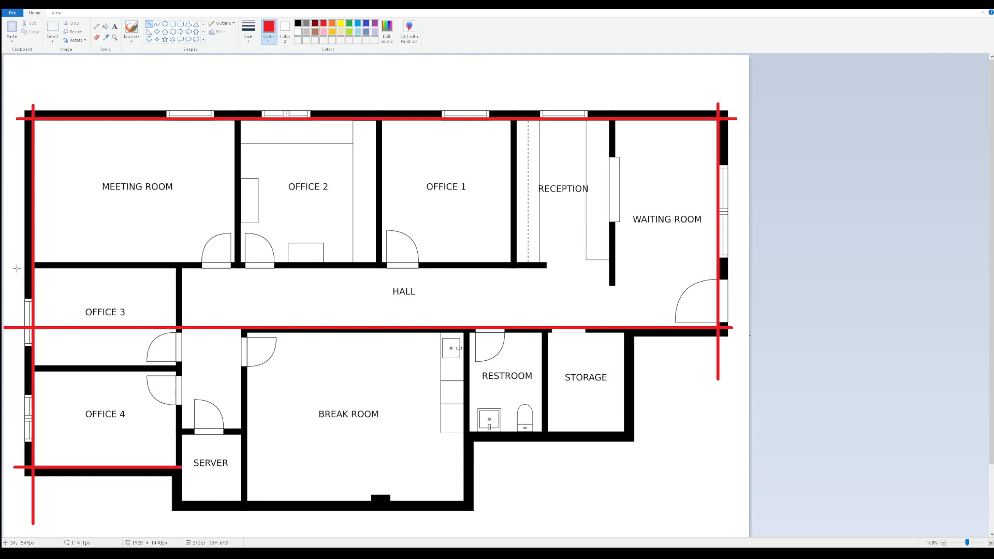
Draw red lines along the Hall's upper wall and the three partitions between Reception, Office 1, Office 2 and the Meeting Room
shift+drag(17, 269, 546, 268)
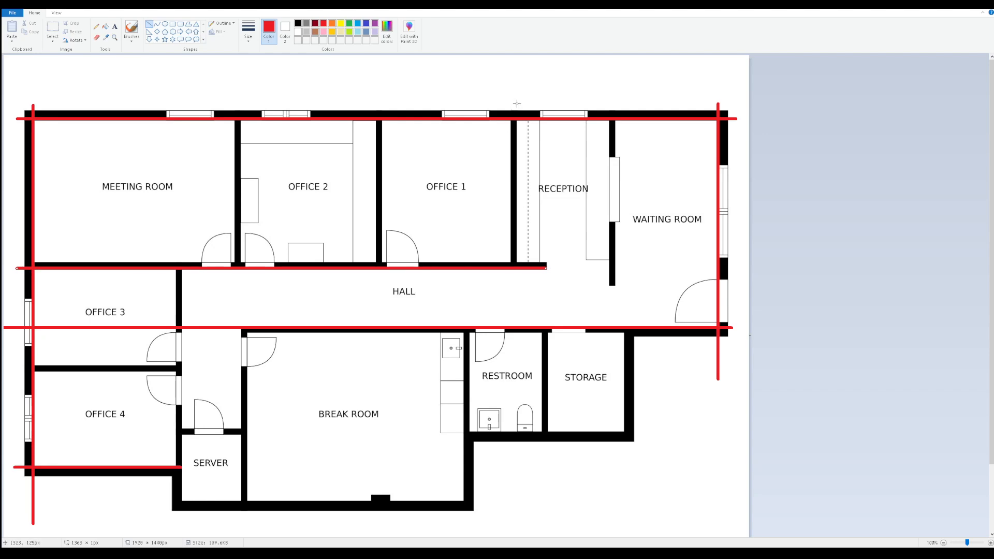
shift+drag(513, 102, 520, 267)
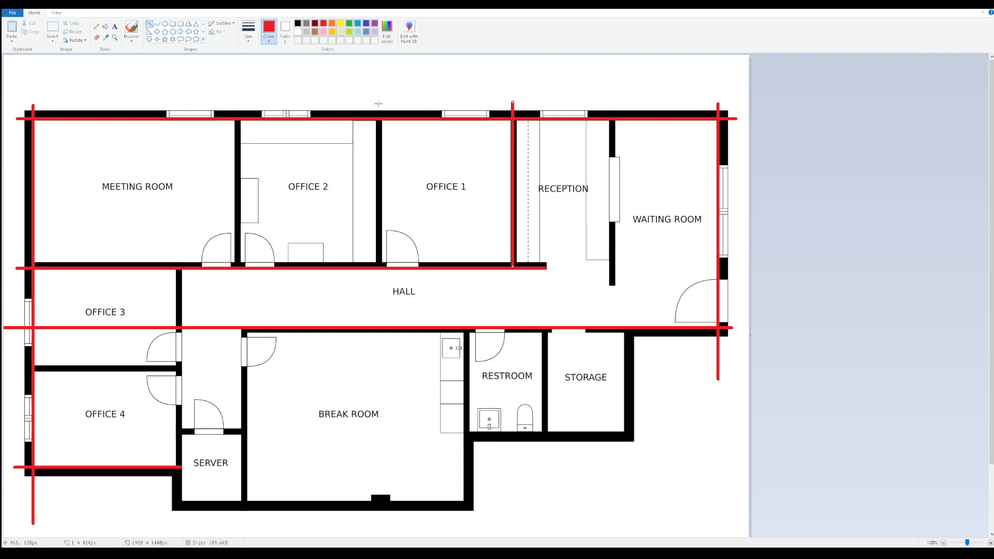
shift+drag(378, 102, 388, 265)
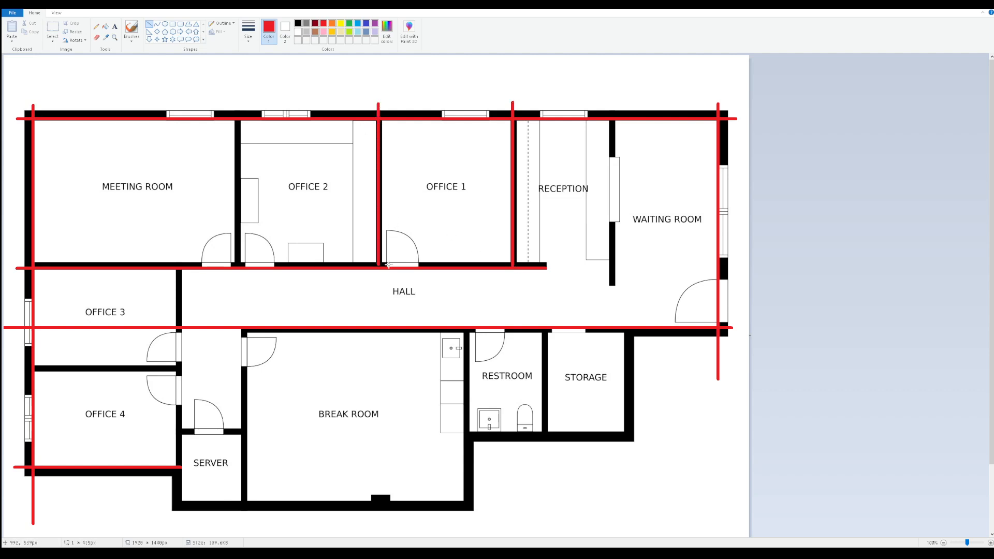
shift+drag(236, 104, 249, 268)
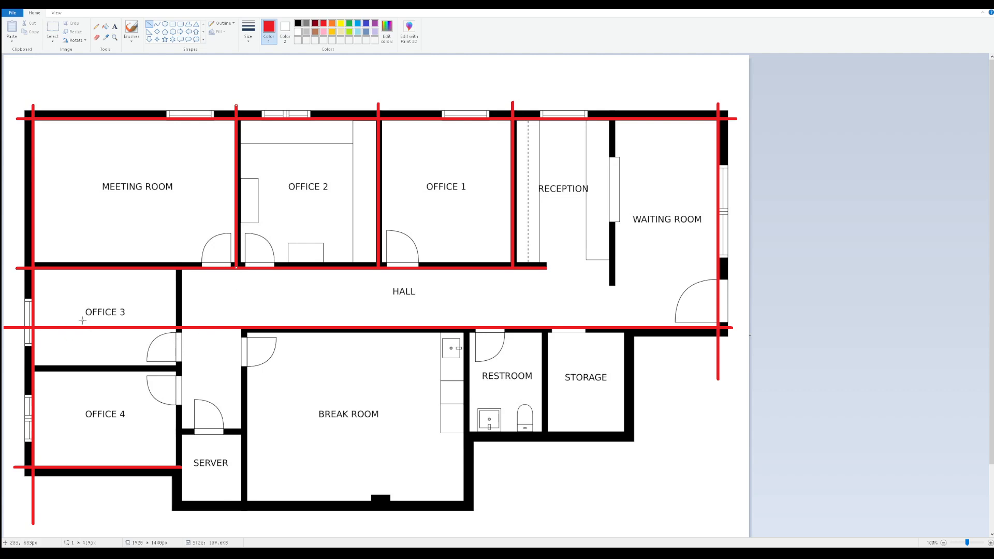
Draw red lines between Offices 3 and 4, along their hall-side wall, and along the Break Room's lower and right walls
shift+drag(20, 367, 178, 387)
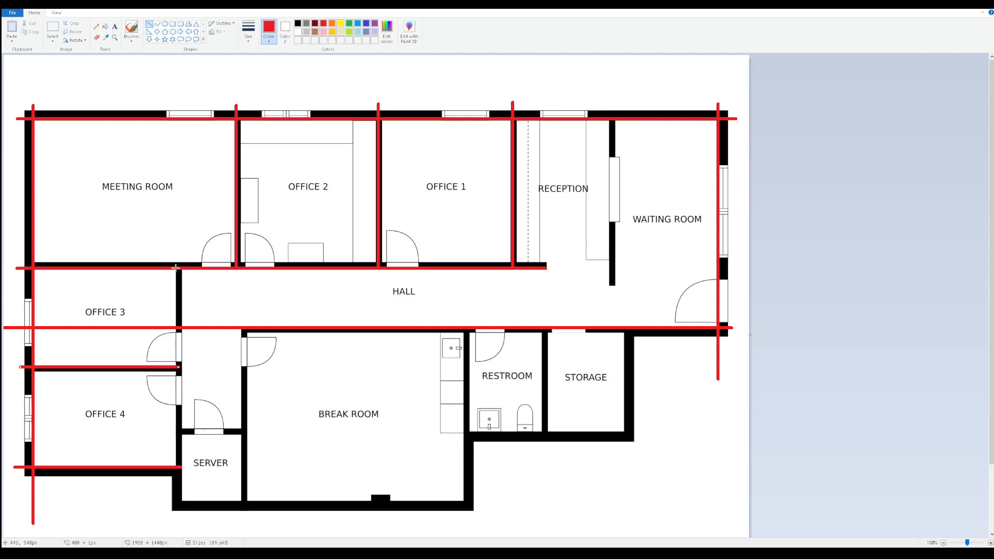
mouse_move(179, 263)
shift+mouse_down()
mouse_move(178, 514)
mouse_move(198, 501)
mouse_move(312, 517)
mouse_move(485, 504)
shift+mouse_up()
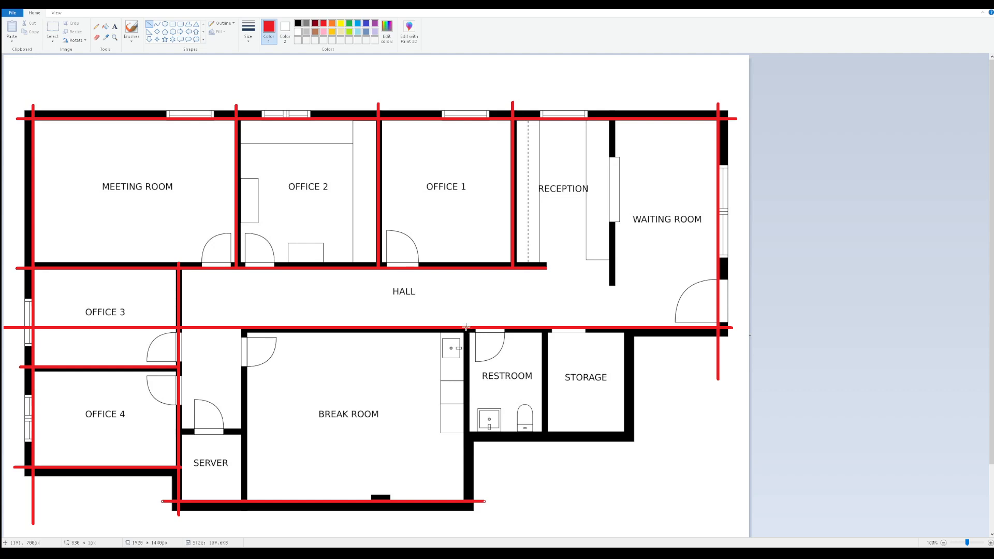
shift+drag(466, 327, 480, 538)
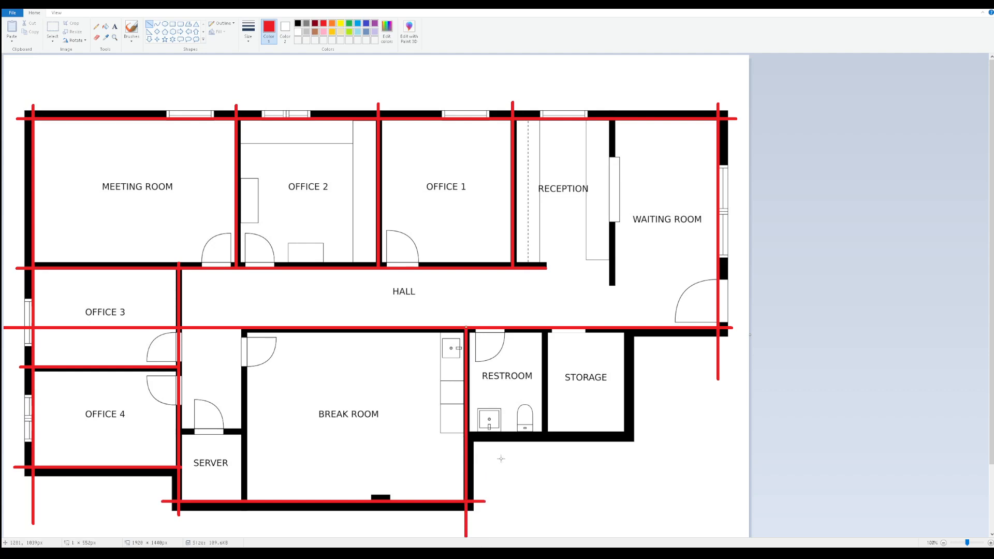
Draw red lines along the Restroom and Storage's lower wall, their shared partition, Storage's right wall and the Break Room's left wall
mouse_move(466, 436)
shift+mouse_down()
mouse_move(642, 447)
mouse_move(649, 470)
shift+mouse_up()
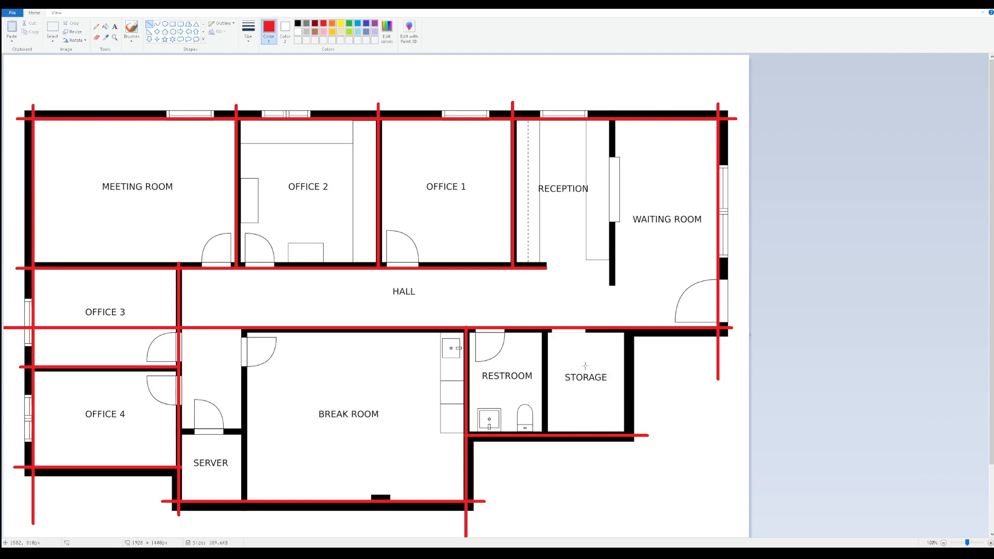
shift+drag(545, 326, 556, 461)
key(ctrl+z)
shift+drag(544, 328, 548, 464)
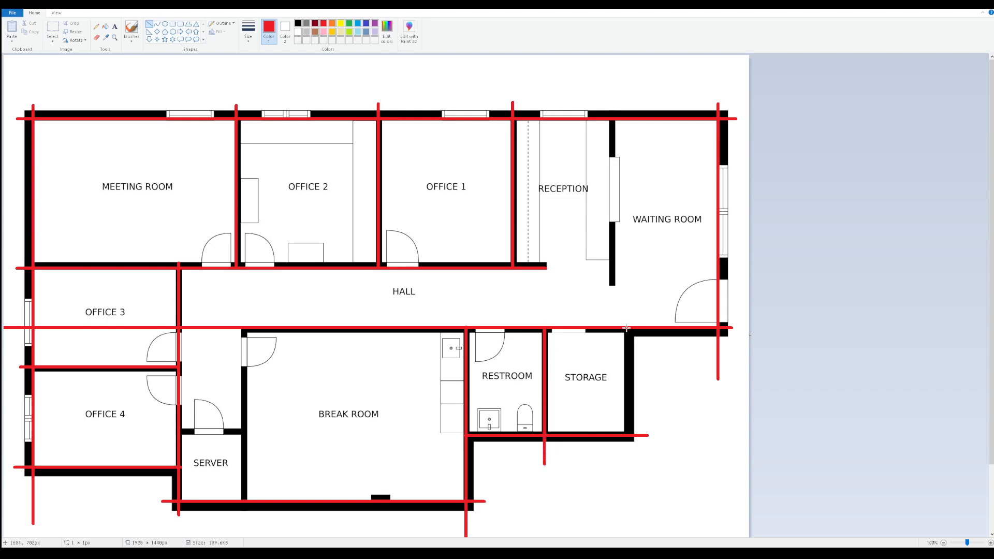
mouse_move(626, 328)
shift+mouse_down()
mouse_move(627, 398)
mouse_move(653, 465)
shift+mouse_up()
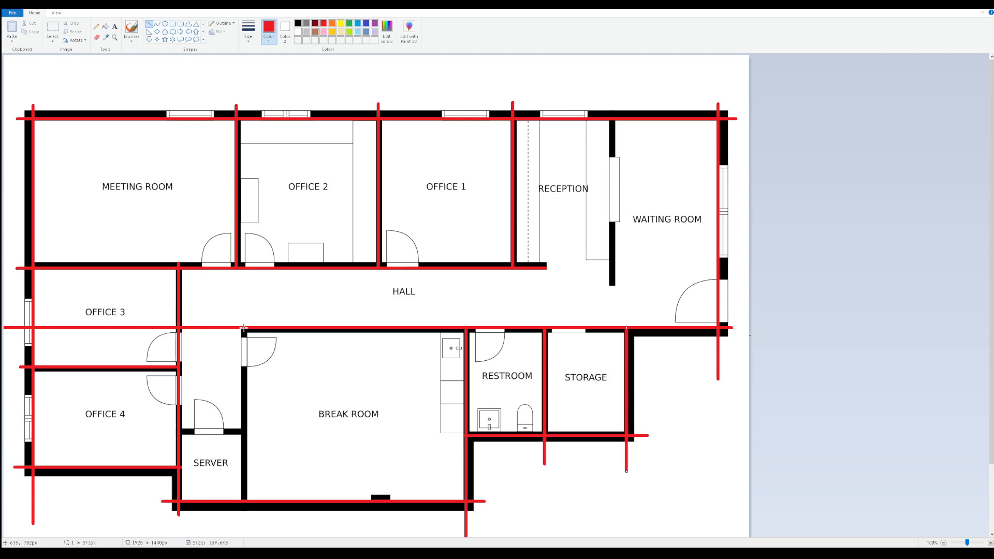
shift+drag(244, 328, 260, 530)
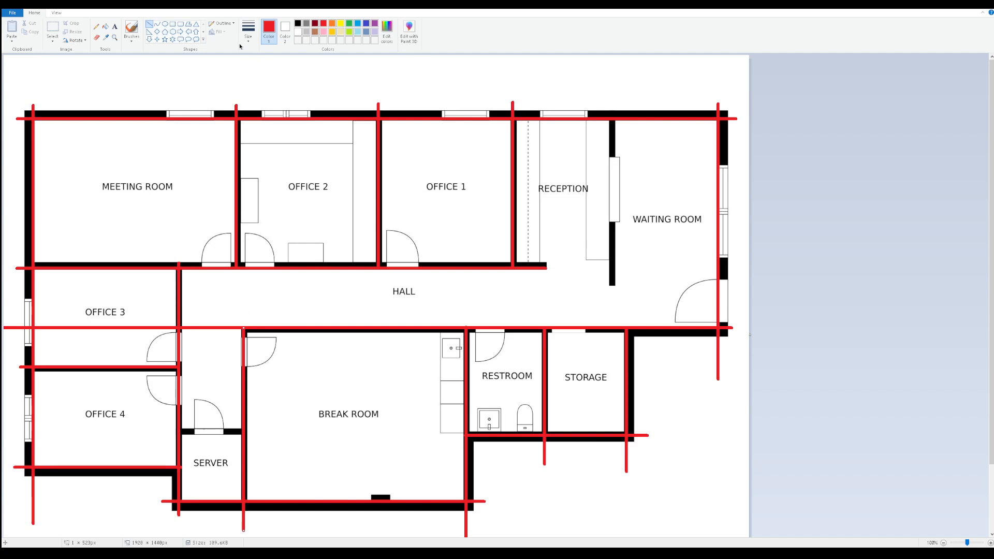
Cut the Meeting Room door opening out of the red line with a white rectangle that has a solid color fill
click(172, 25)
click(297, 32)
shift+drag(194, 260, 225, 284)
key(ctrl+z)
click(225, 37)
click(232, 50)
shift+drag(201, 260, 230, 289)
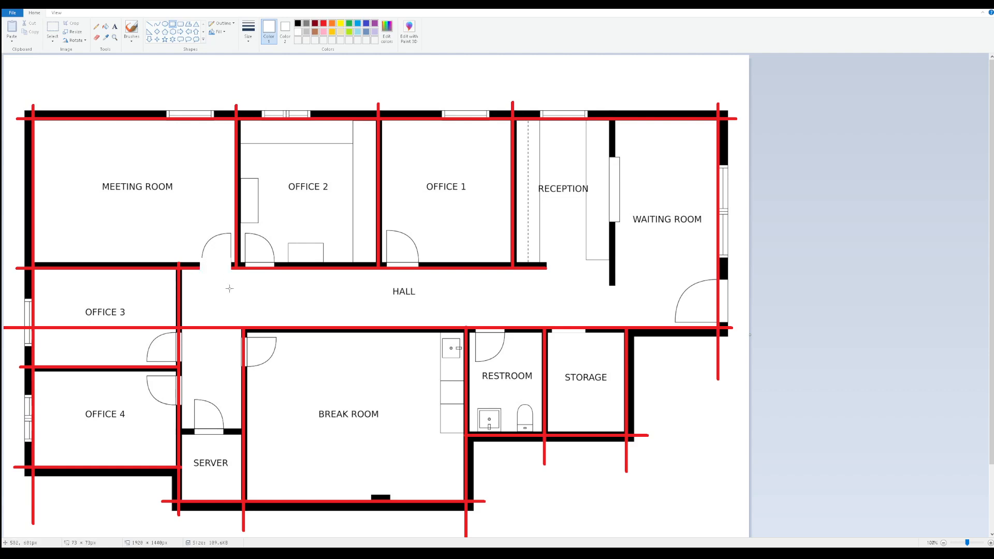
Cover the wall line at the Office 2 and Office 1 doors with white filled rectangles
click(249, 260)
shift+drag(245, 258, 271, 284)
drag(387, 257, 418, 287)
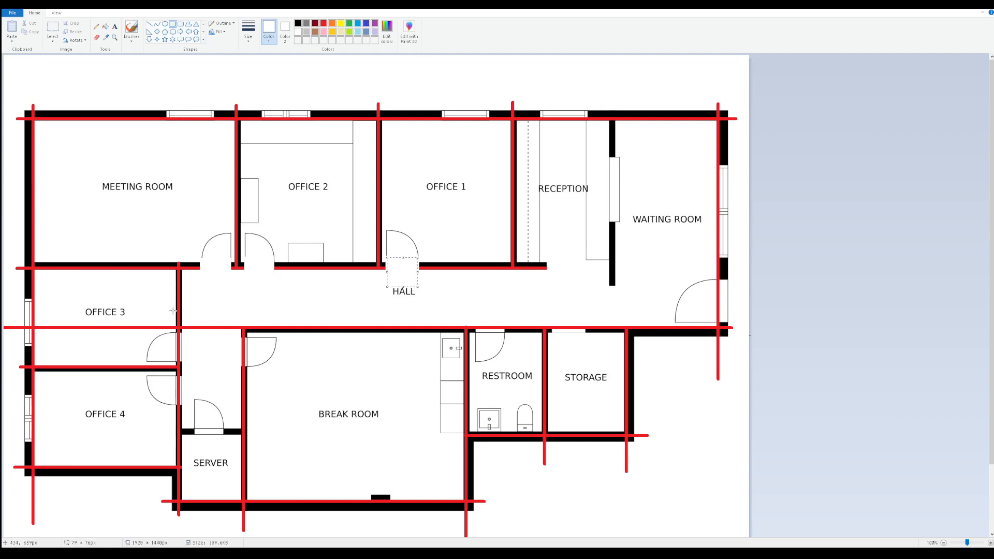
Try covering the red line that crosses Office 3 with white rectangles of different sizes, undoing each attempt
mouse_move(174, 307)
mouse_down()
mouse_move(169, 330)
mouse_move(37, 344)
mouse_up()
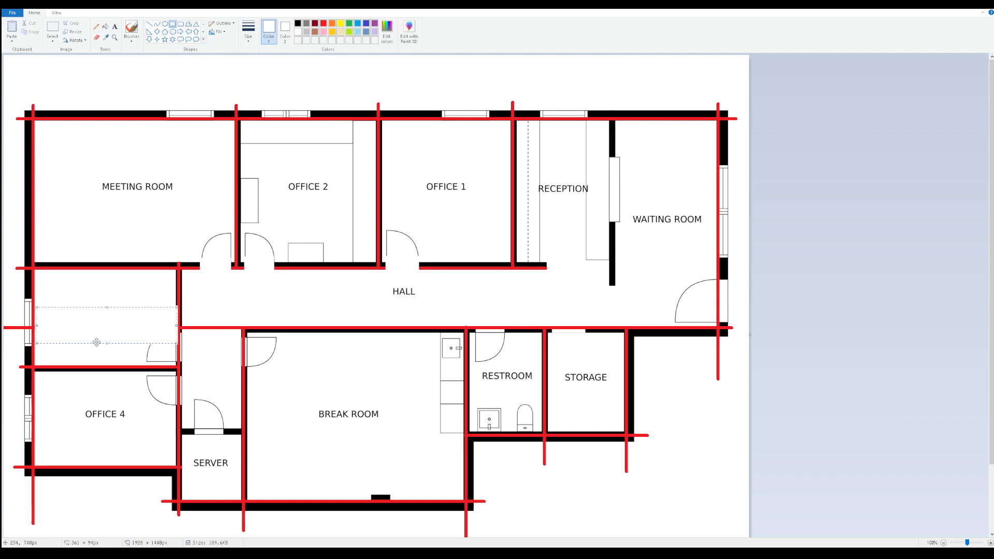
key(ctrl+z)
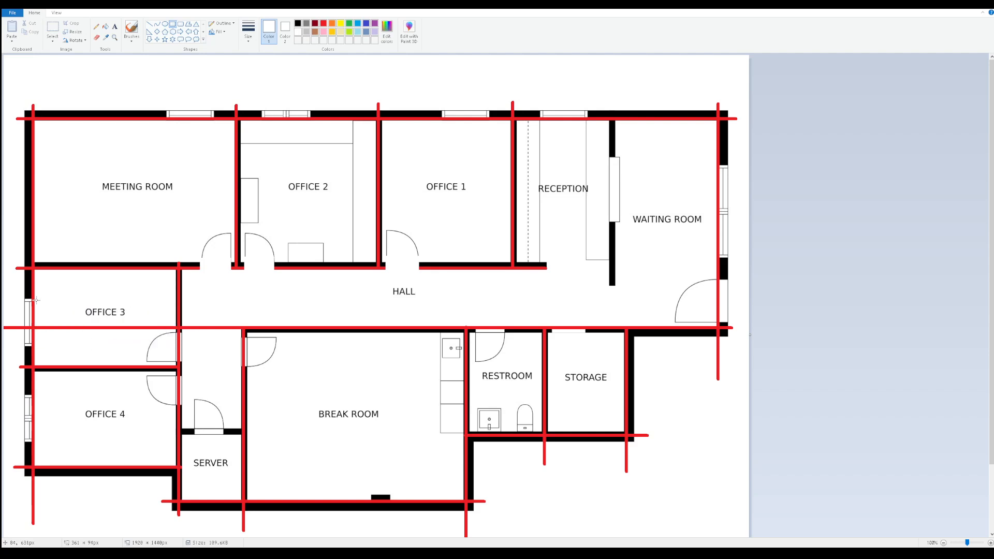
drag(36, 300, 120, 350)
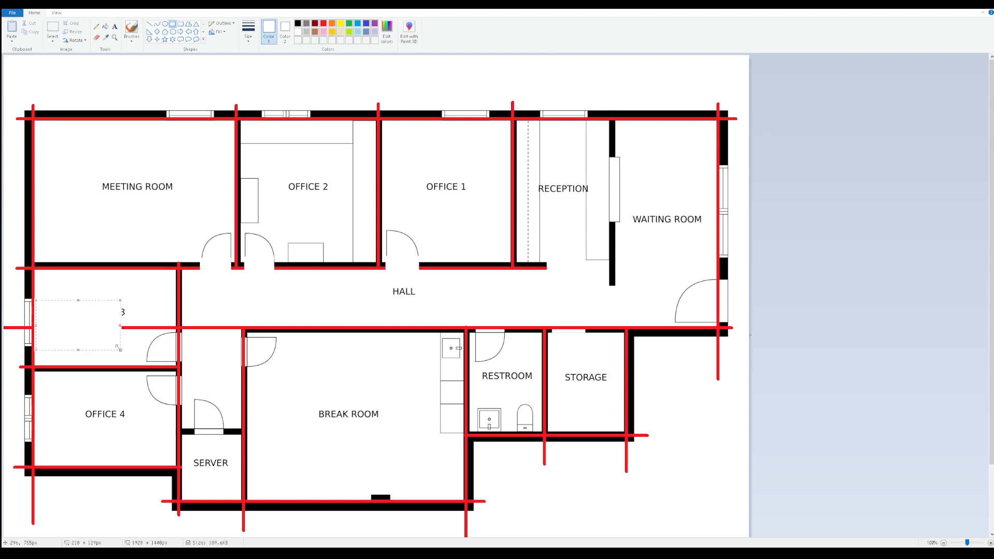
key(ctrl+z)
drag(37, 298, 81, 343)
key(ctrl+z)
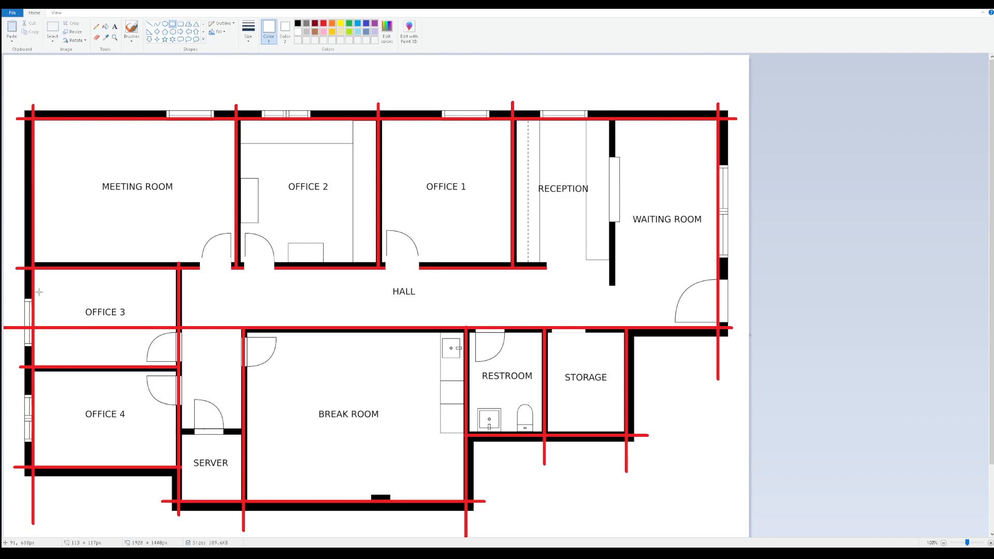
drag(37, 294, 64, 338)
key(ctrl+z)
drag(36, 292, 63, 337)
key(ctrl+z)
Cover the stray red line inside Office 3 with a white filled rectangle spanning the room from the window to the hall-side wall
scroll(34, 354, down, 3)
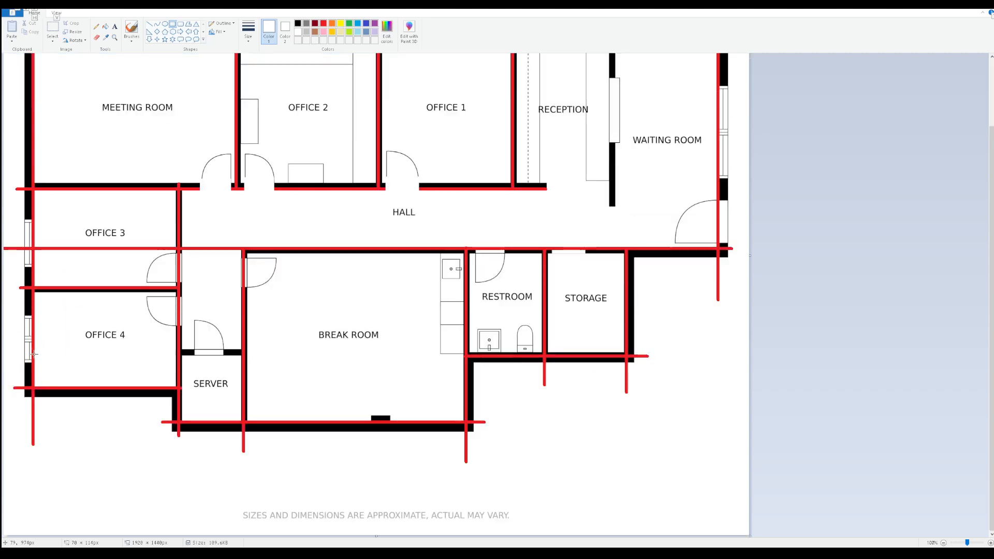
ctrl+scroll(34, 354, up, 1)
key(alt)
key(alt)
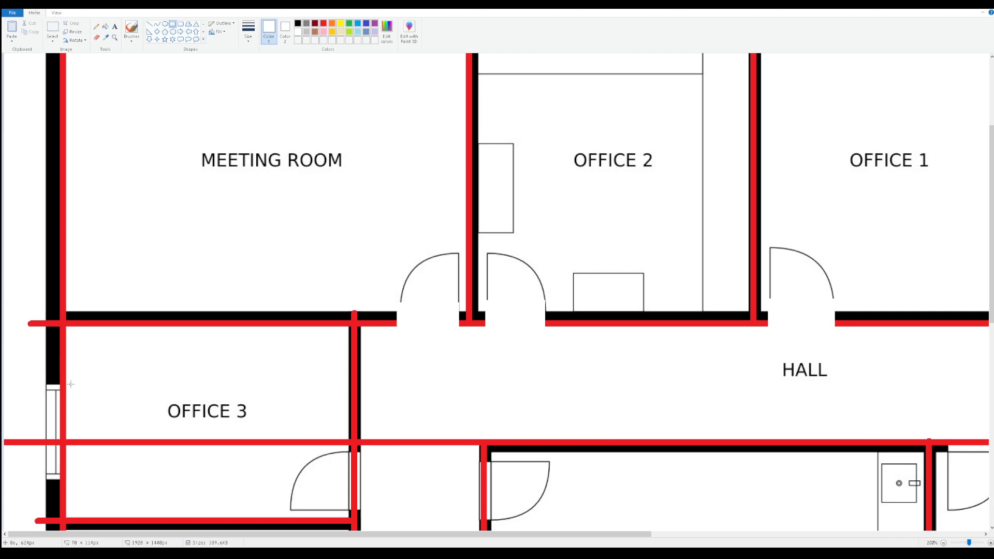
key(alt)
drag(69, 385, 105, 452)
key(ctrl+z)
drag(68, 384, 98, 441)
key(ctrl+z)
mouse_move(71, 384)
mouse_down()
mouse_move(93, 433)
mouse_move(128, 463)
mouse_up()
key(ctrl+z)
mouse_move(69, 384)
mouse_down()
mouse_move(101, 440)
mouse_move(164, 469)
mouse_move(363, 465)
mouse_move(345, 461)
mouse_move(347, 473)
mouse_up()
click(385, 390)
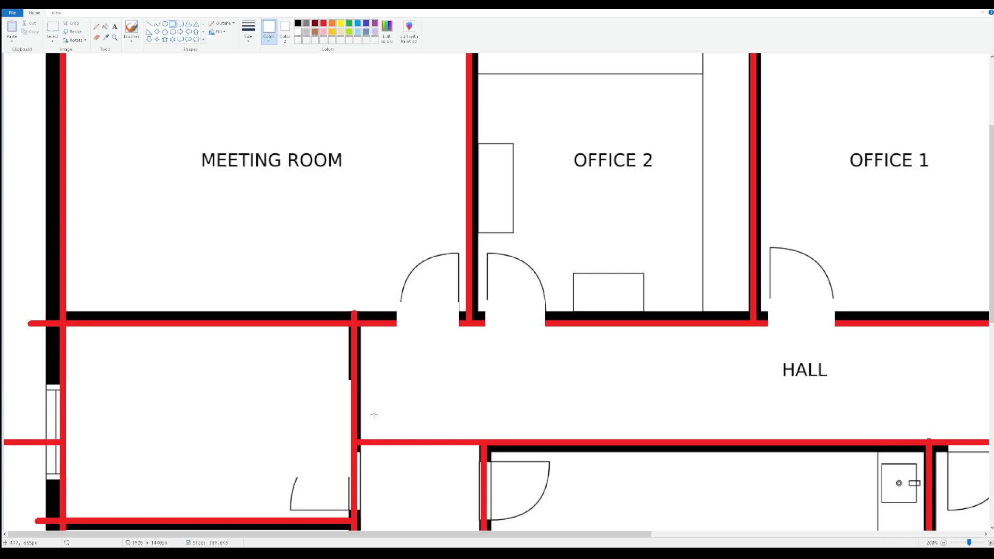
Cover the red line crossing the hall between Office 3 and the Break Room, and the outer wall below the Break Room, with white rectangles
drag(359, 425, 478, 466)
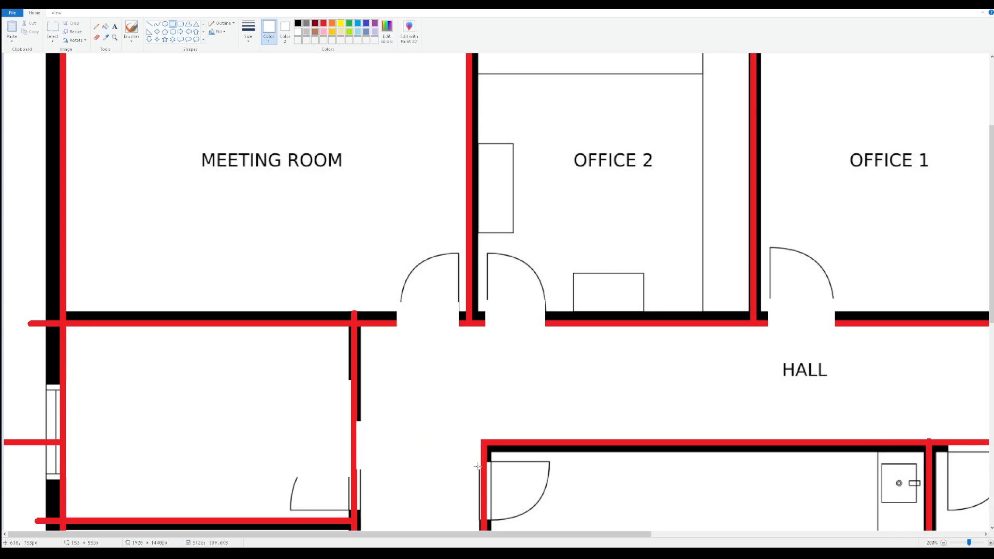
click(449, 368)
ctrl+scroll(441, 367, down, 1)
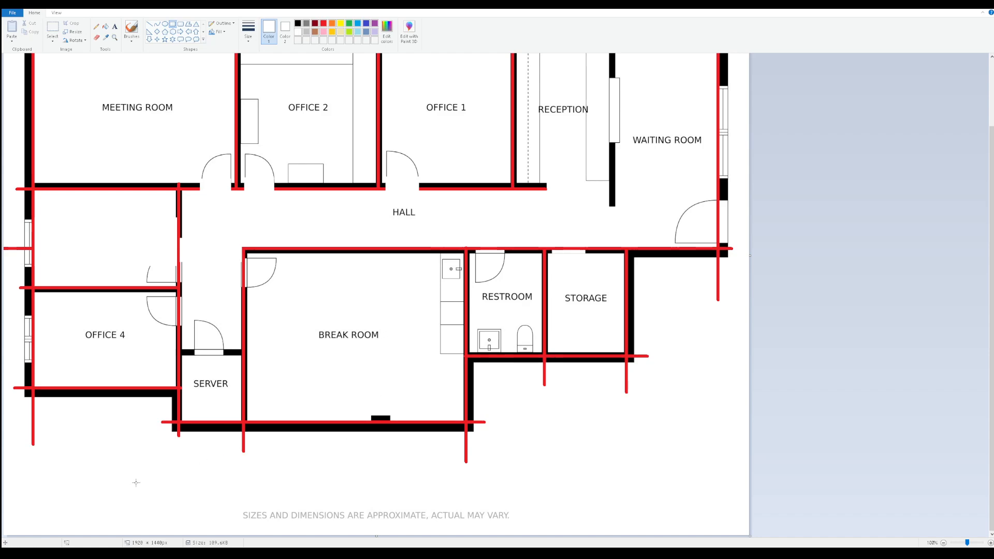
drag(294, 468, 619, 427)
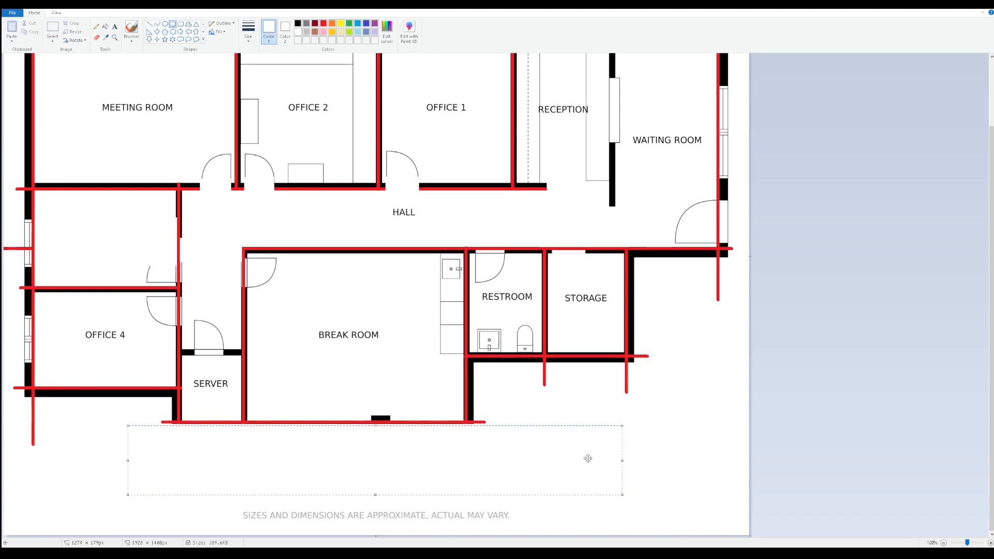
click(668, 415)
Cover the overshooting red line ends outside the Break Room, Restroom, Storage and Waiting Room corners with white filled rectangles
drag(572, 462, 469, 390)
click(659, 444)
mouse_move(668, 446)
mouse_down()
mouse_move(506, 381)
mouse_move(506, 358)
mouse_up()
drag(670, 313, 630, 396)
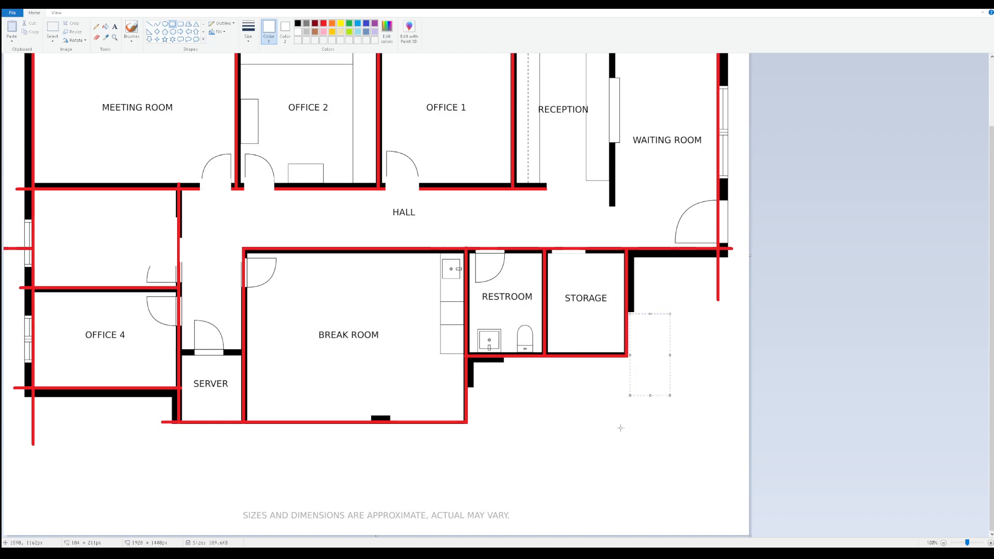
drag(669, 355, 746, 251)
click(741, 226)
drag(739, 201, 721, 272)
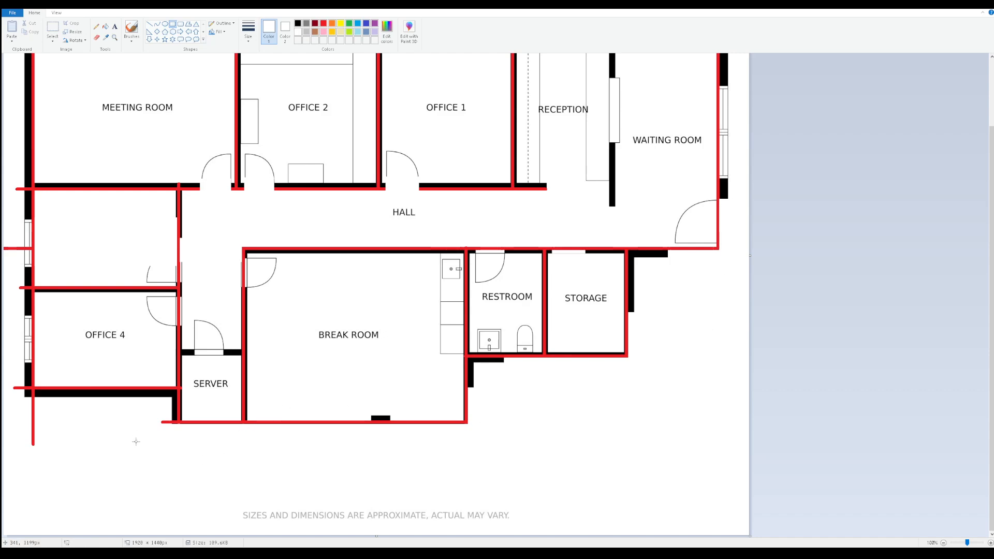
Cover the line ends below Office 4 and beside Server, and the black wall along the plan's west side, with white rectangles
drag(161, 429, 176, 391)
click(111, 453)
drag(100, 488, 17, 391)
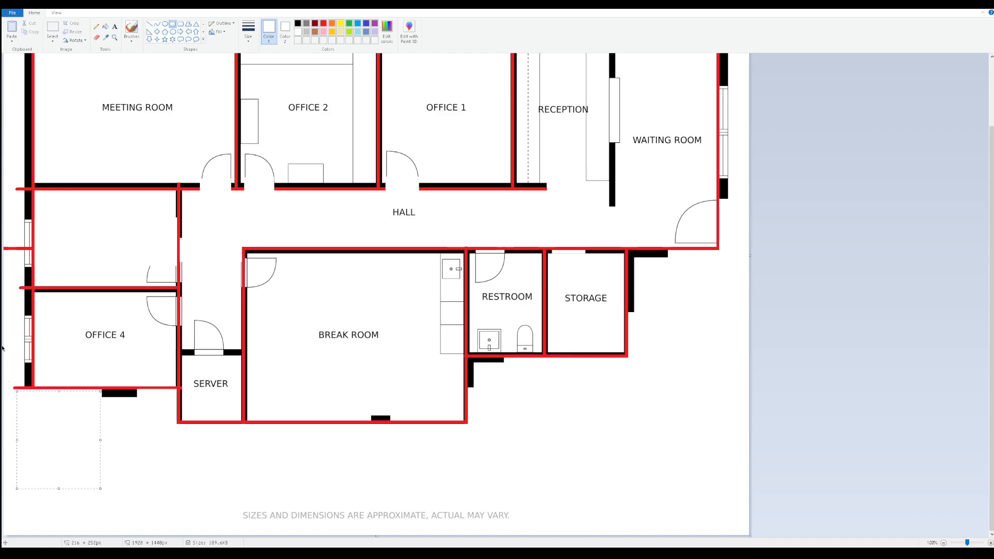
mouse_move(9, 314)
mouse_down()
mouse_move(29, 420)
mouse_move(10, 124)
mouse_move(31, 46)
mouse_up()
click(21, 448)
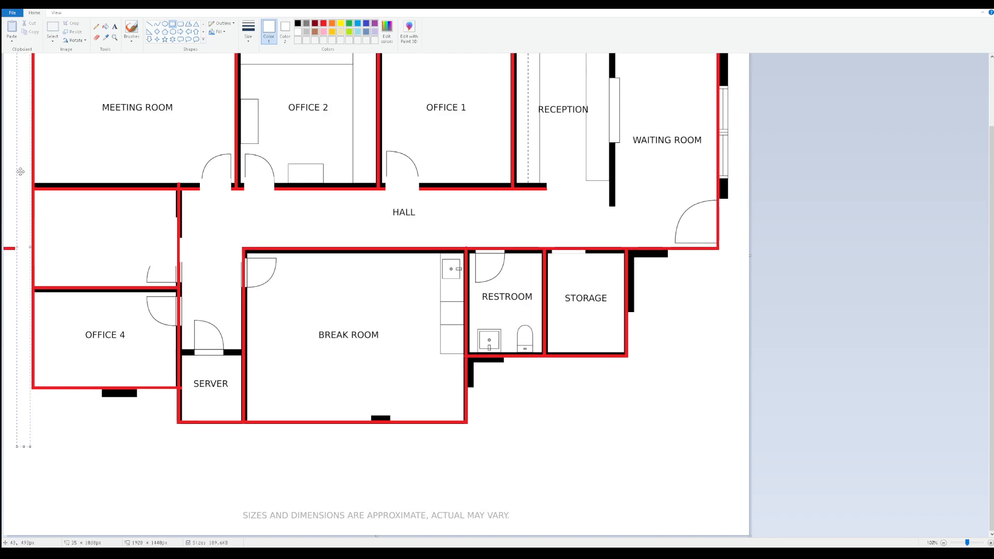
click(105, 465)
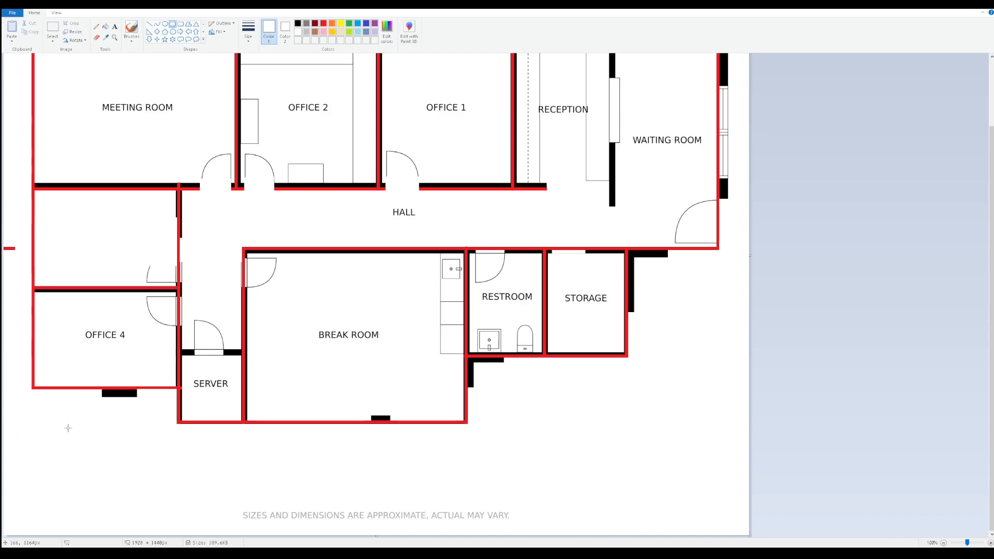
Cover the black wall beside the Meeting Room door and the outer walls above the rooms and beside the Waiting Room with white rectangles
drag(132, 104, 204, 186)
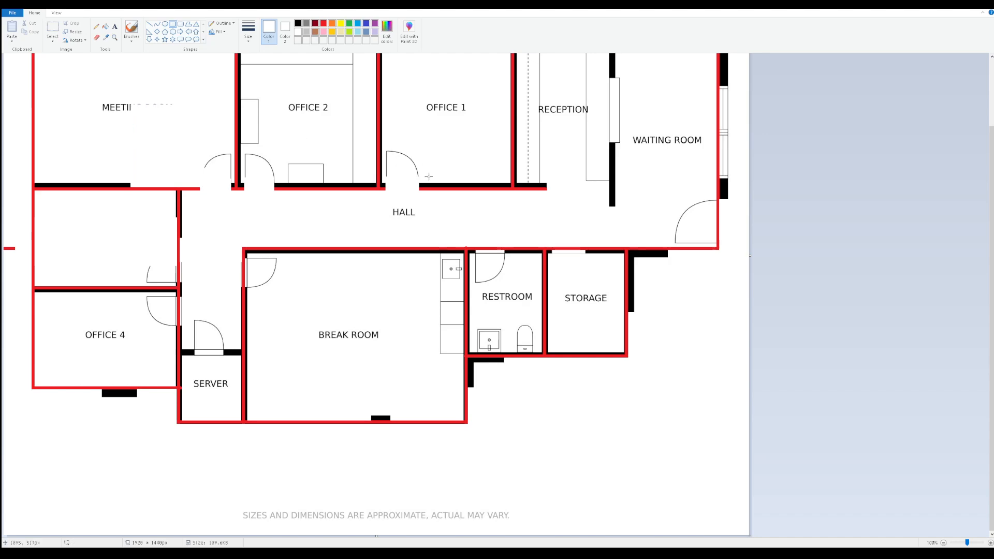
scroll(430, 302, up, 2)
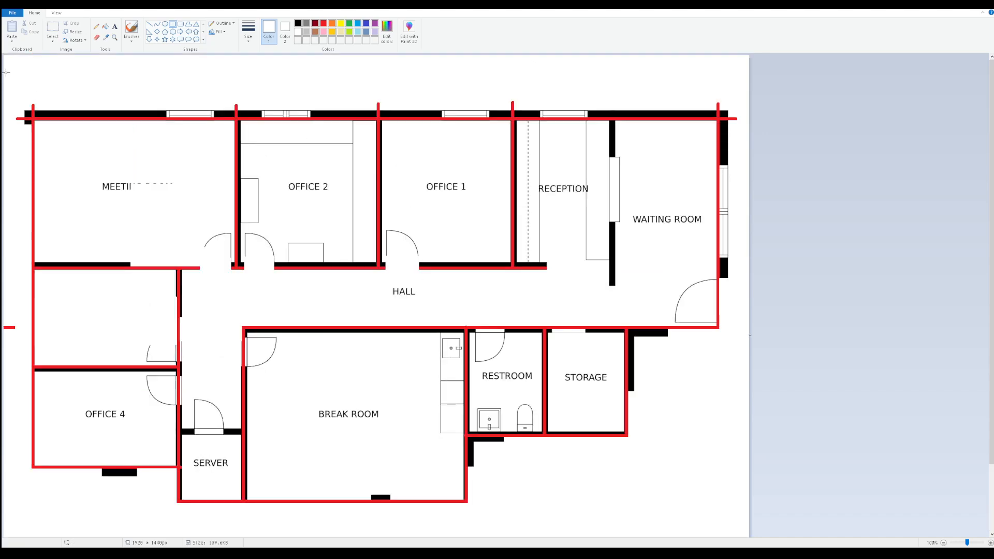
drag(24, 65, 740, 116)
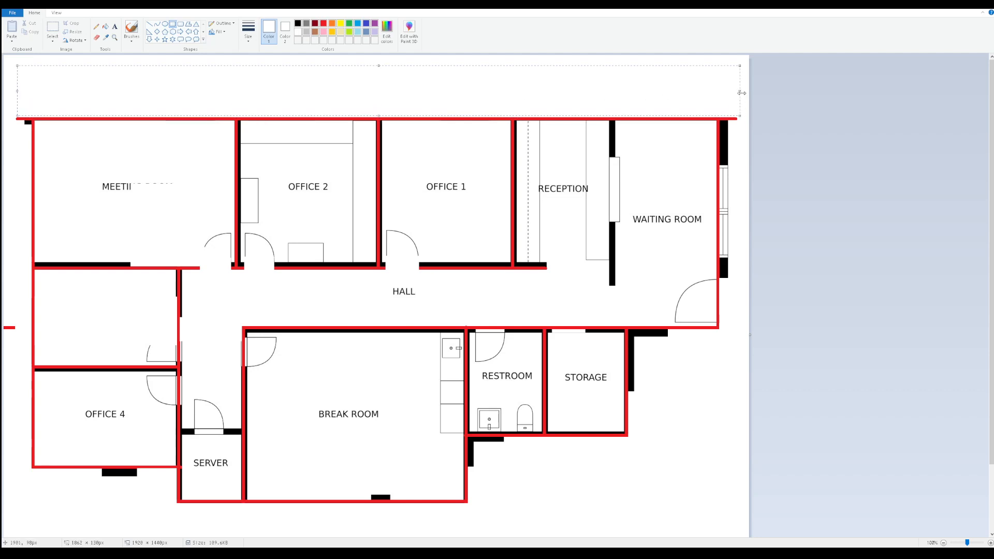
click(742, 160)
drag(741, 96, 720, 423)
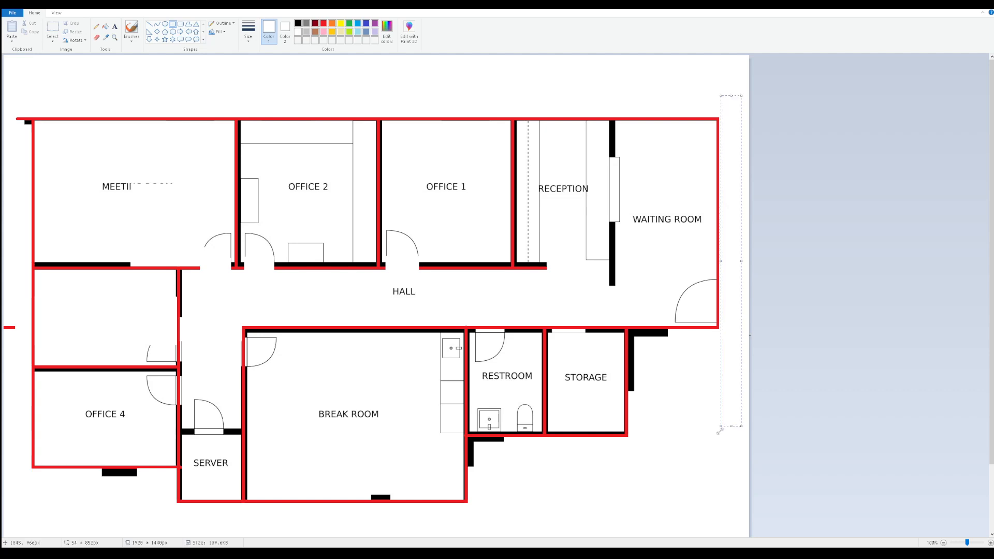
click(694, 453)
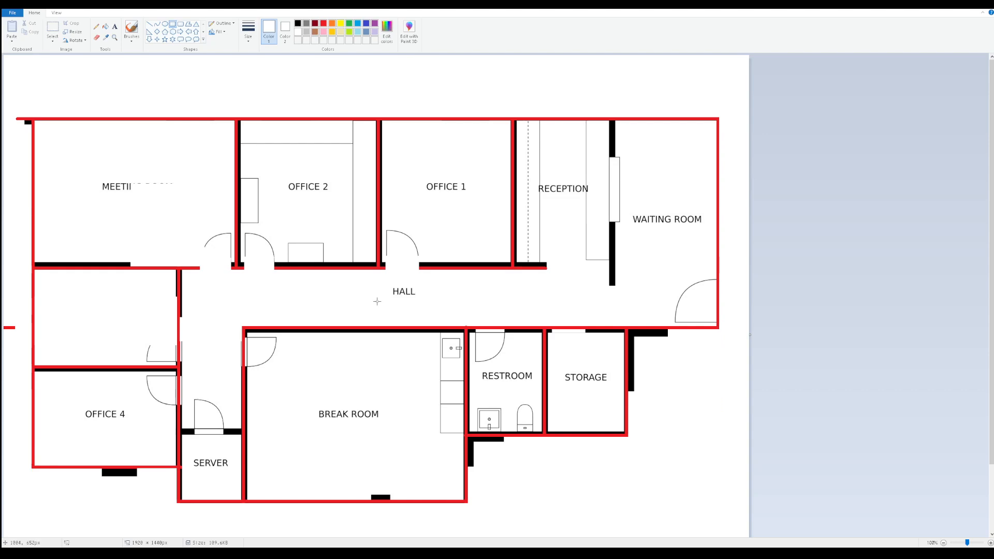
Cut the Restroom, Storage and Break Room door openings out of the red lines with white filled rectangles
drag(475, 321, 502, 376)
click(547, 299)
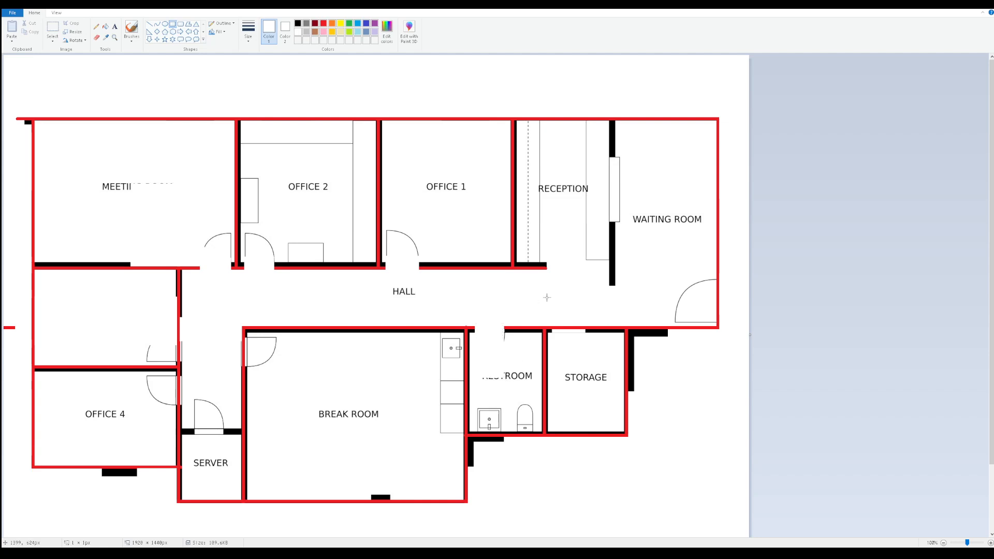
drag(553, 321, 584, 382)
click(663, 407)
drag(235, 338, 284, 366)
click(309, 412)
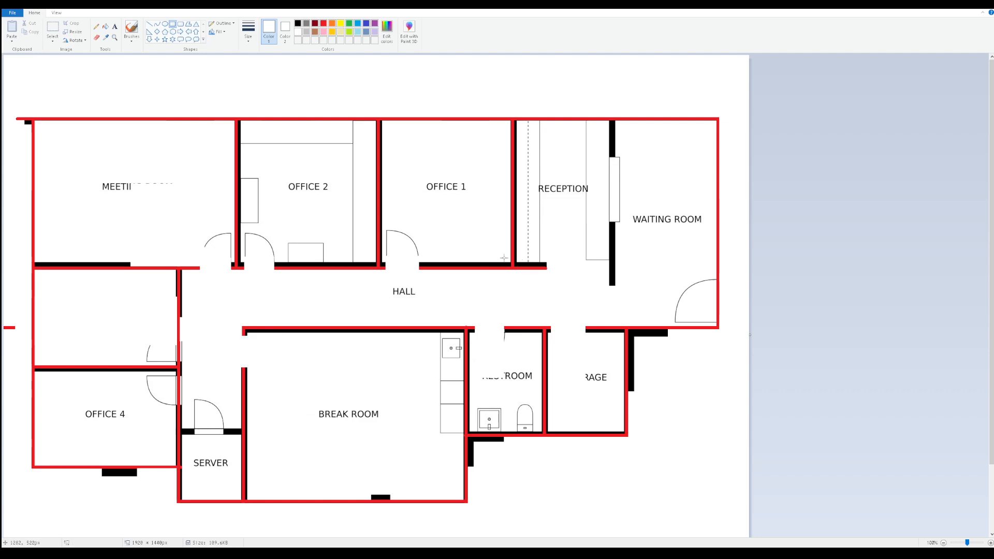
Cover the wall stub between Reception and the Hall, and the partition between Reception and the Waiting Room, with white rectangles
drag(570, 250, 516, 306)
click(592, 293)
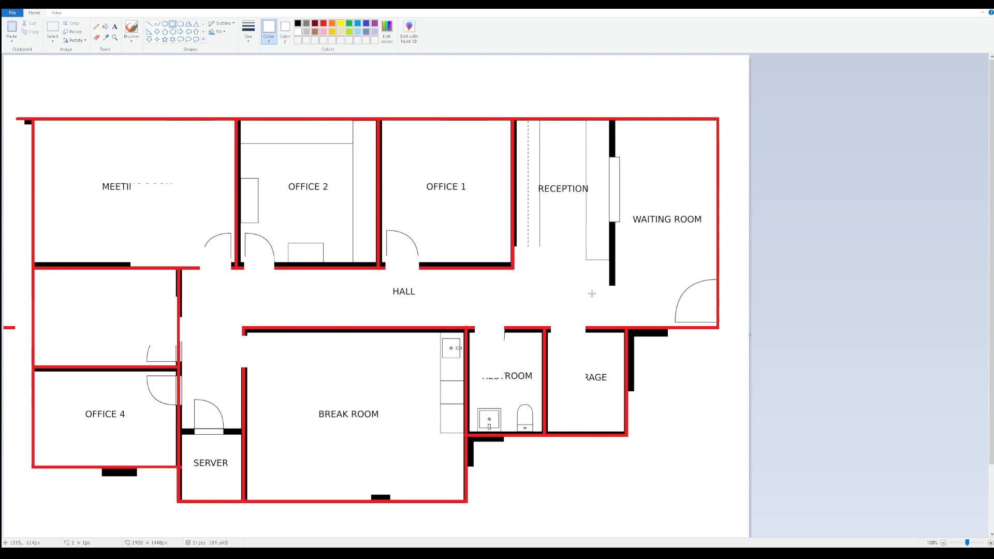
mouse_move(545, 311)
mouse_down()
mouse_move(631, 216)
mouse_move(642, 135)
mouse_up()
click(676, 183)
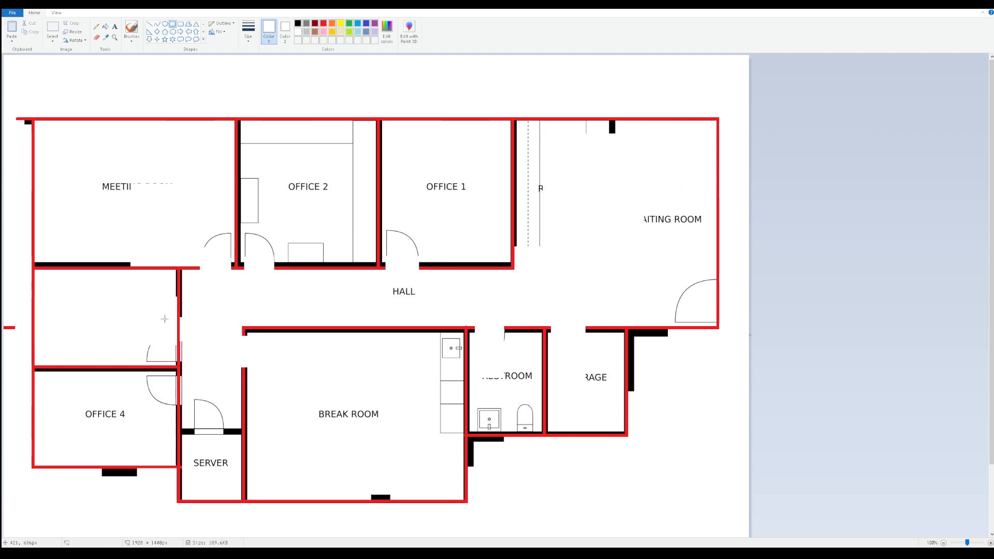
Cut the Office 3 and Office 4 door openings out of the red line and cover the leftover line ends outside the west wall
drag(166, 317, 208, 318)
drag(161, 377, 206, 403)
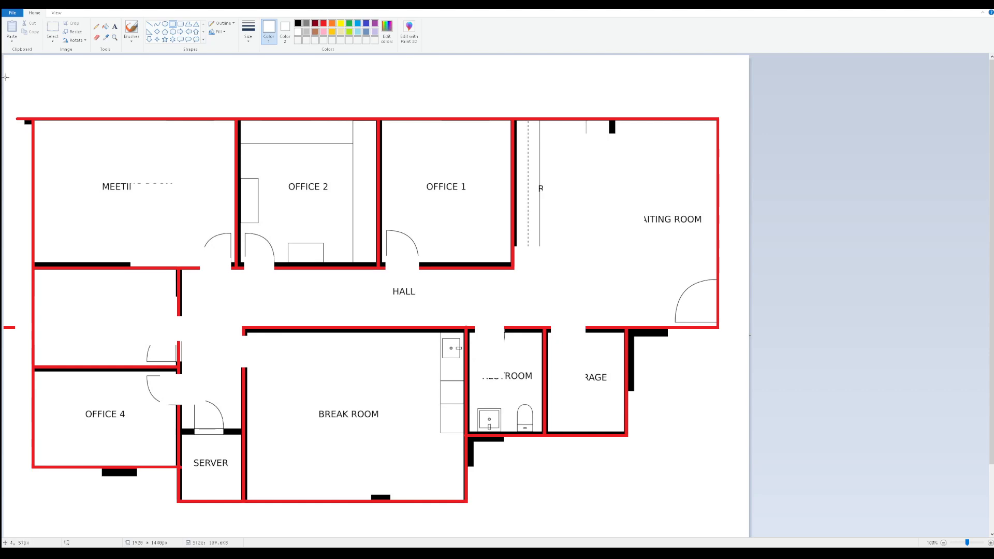
drag(6, 78, 30, 411)
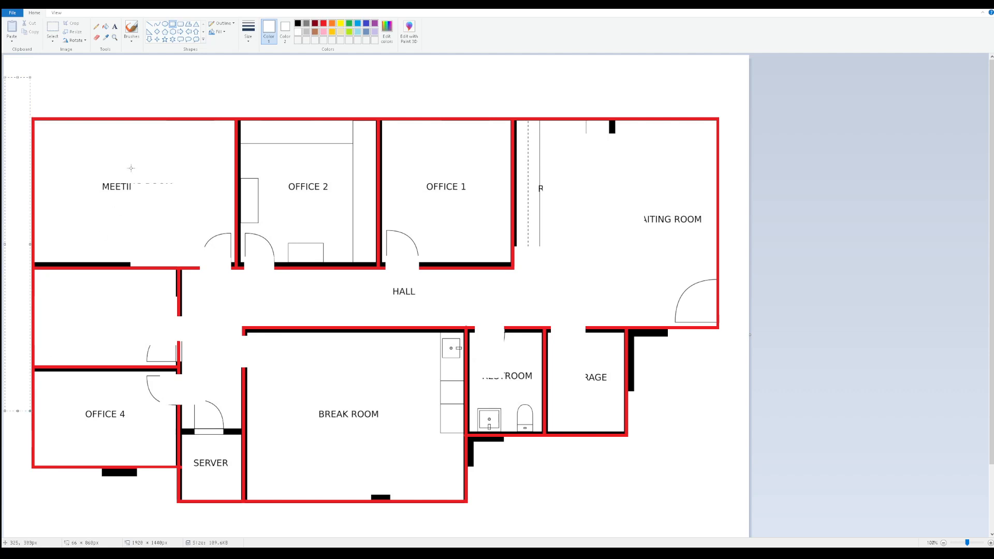
click(152, 93)
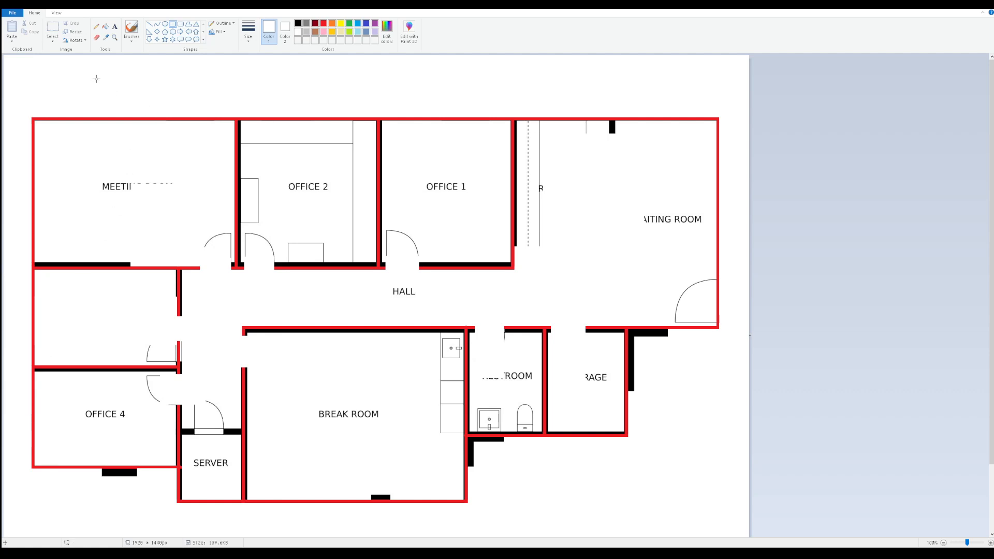
Save the edited floor plan and open the copied floor plan image from the desktop in IrfanView
key(ctrl+s)
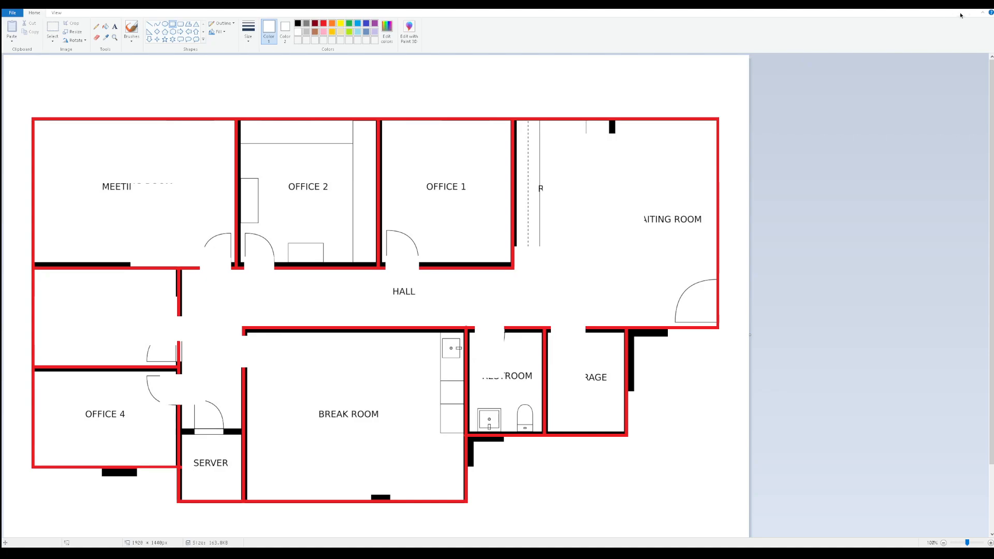
click(983, 5)
click(54, 310)
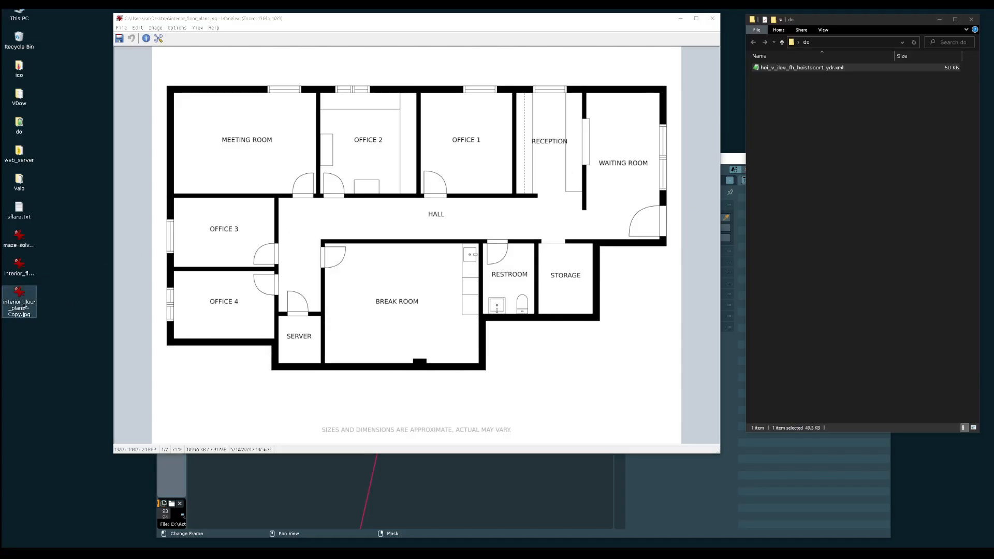
double_click(19, 295)
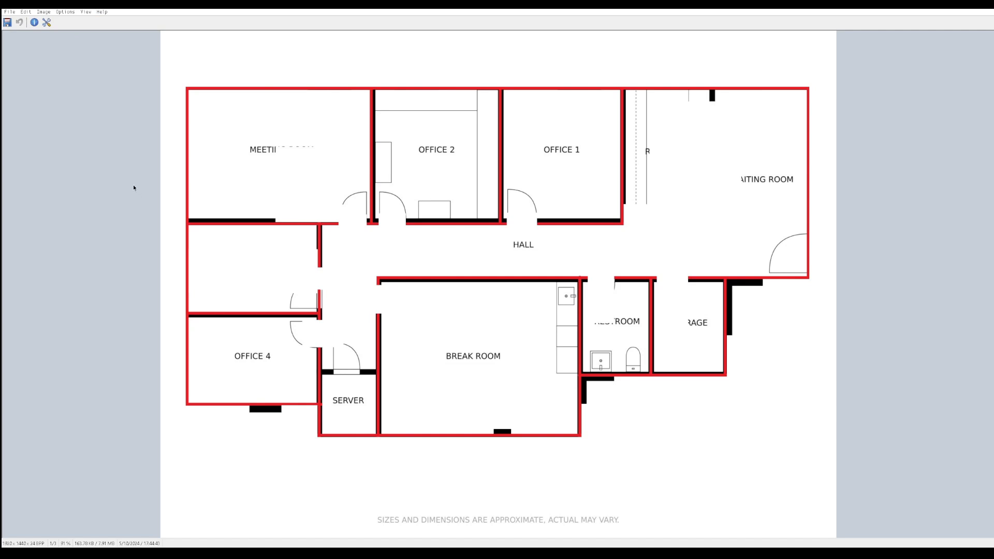
Replace the black source color (000000) with white (FFFFFF) throughout the floor plan image
click(44, 11)
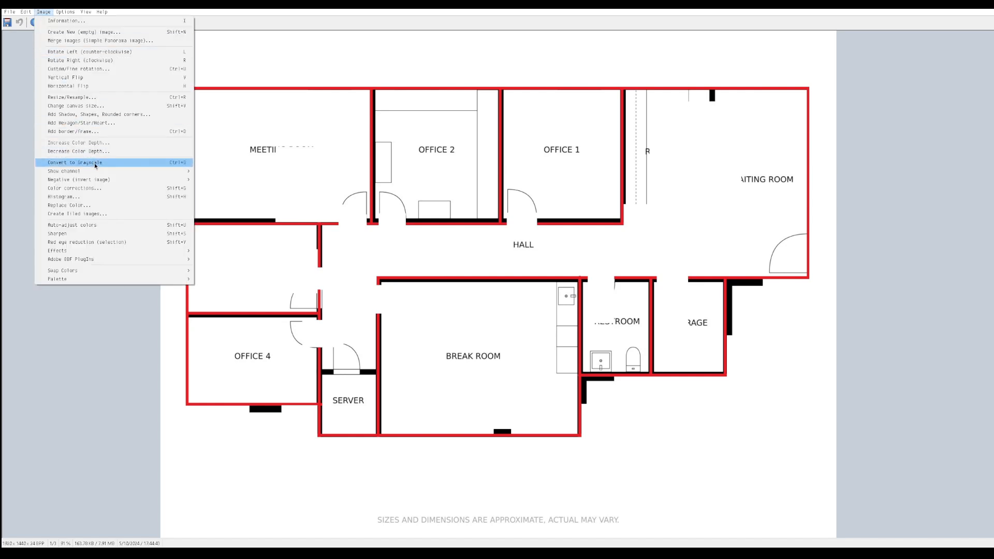
click(115, 205)
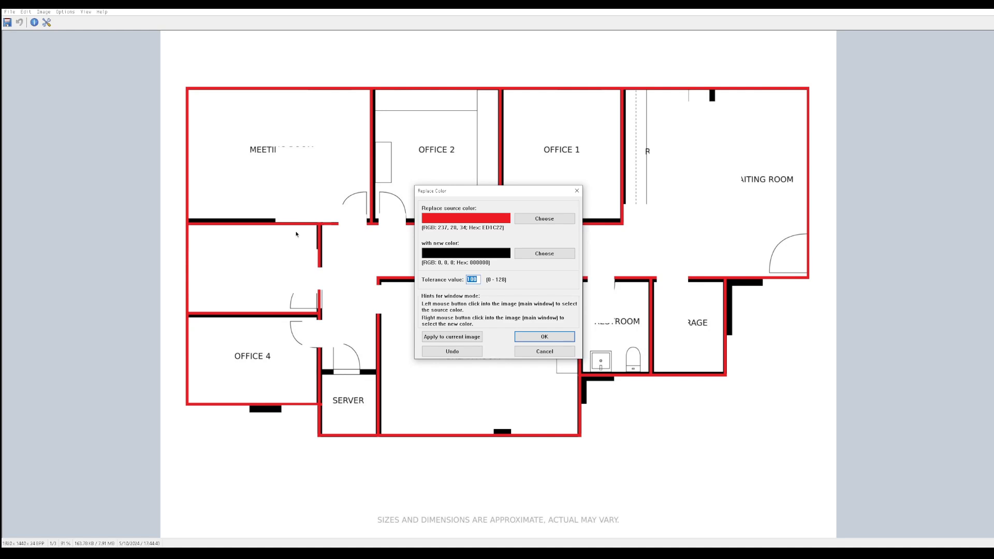
click(241, 222)
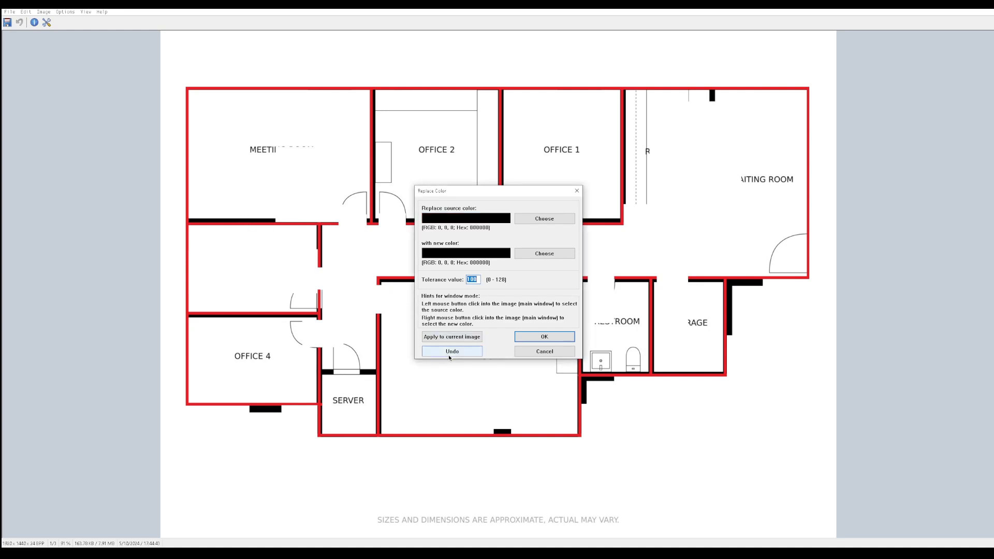
click(465, 254)
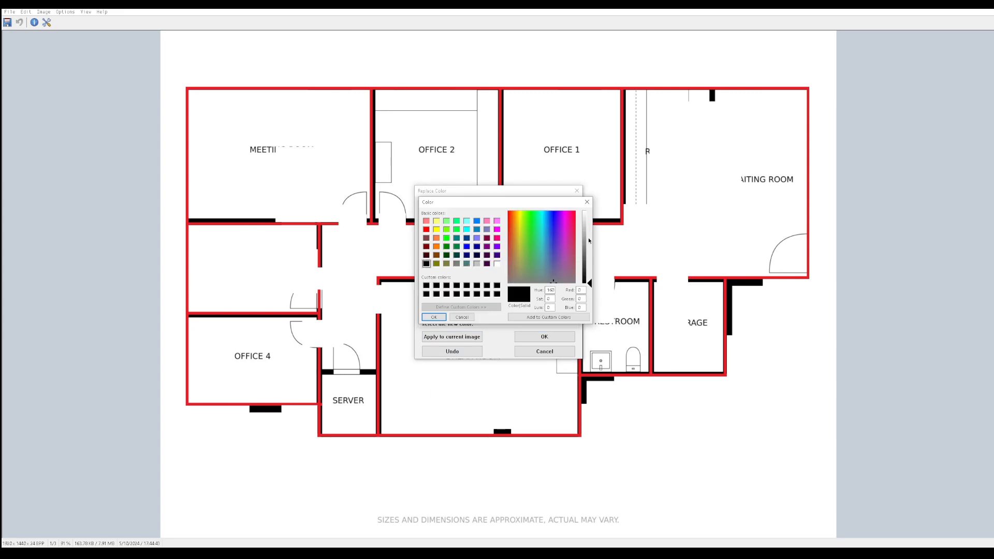
drag(588, 241, 589, 209)
click(434, 317)
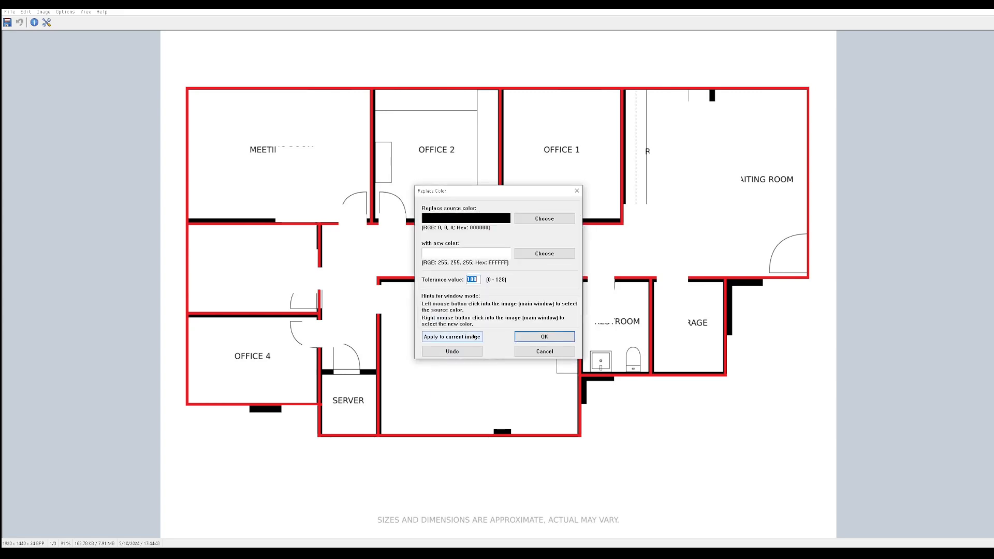
click(452, 337)
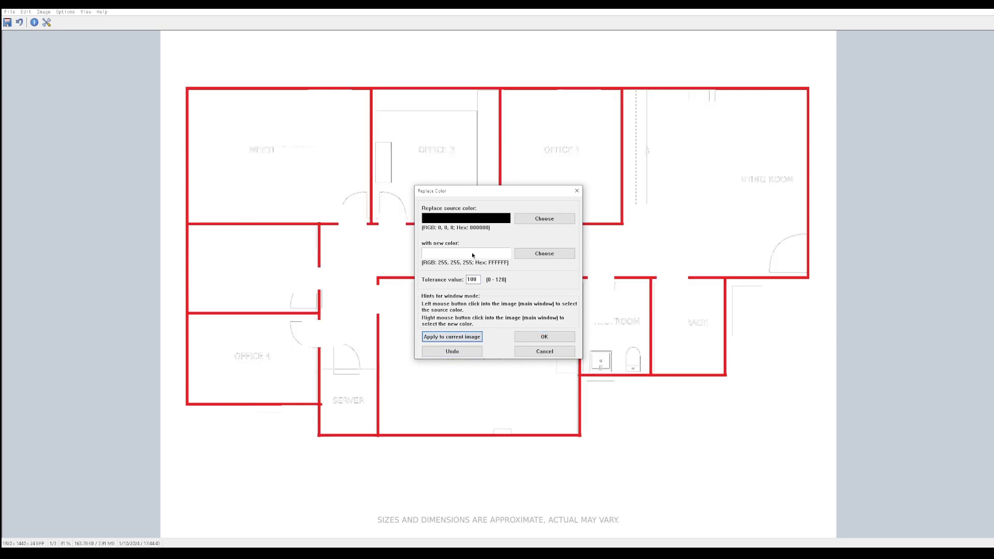
Replace the remaining gray (6E6E6E) and off-white (FEFEFE) traces in the image with white and accept the color replacement
drag(500, 195, 849, 306)
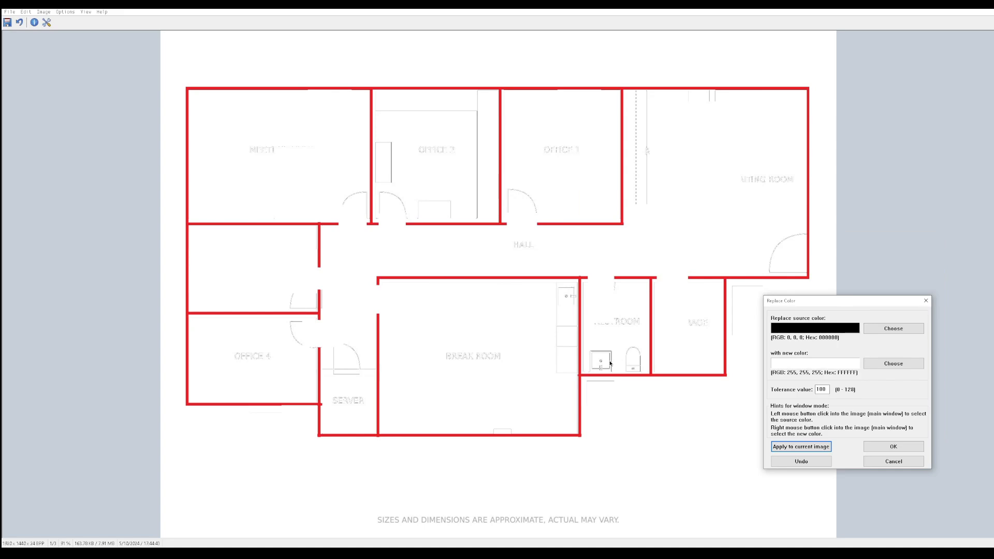
click(611, 365)
click(801, 446)
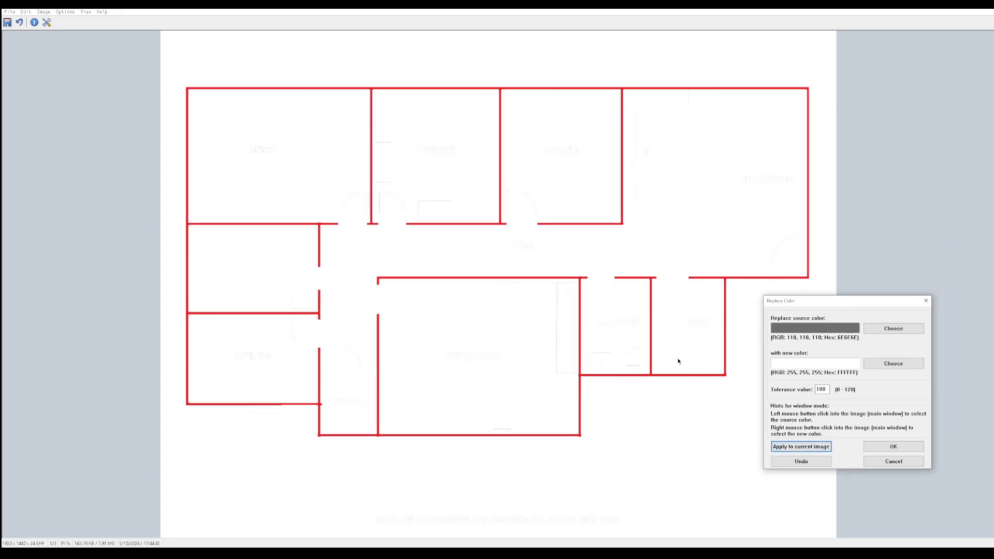
click(435, 203)
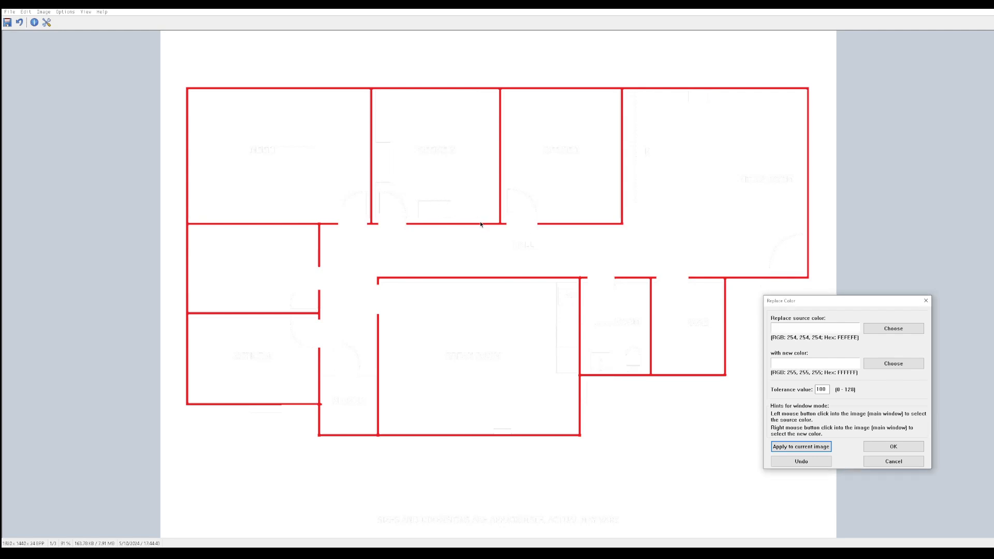
click(802, 446)
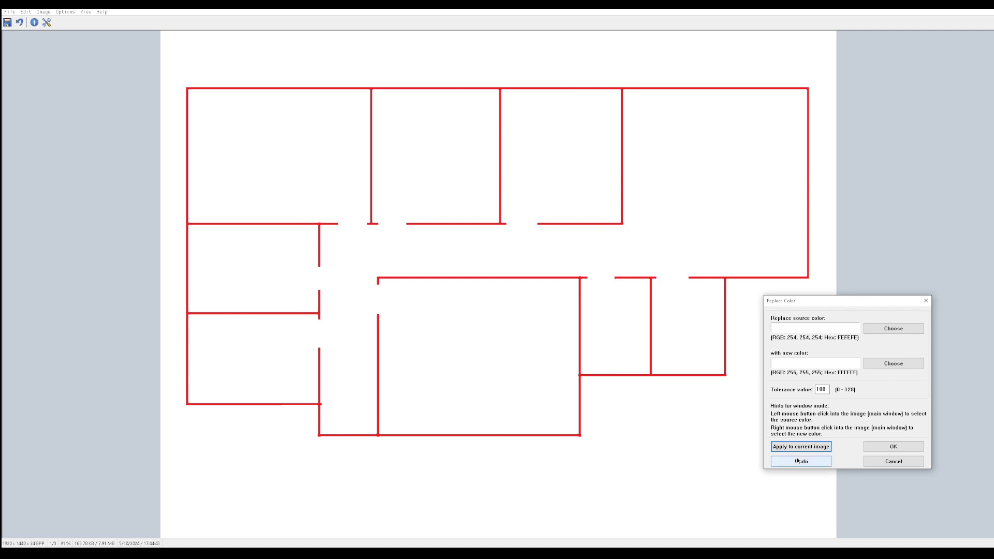
click(886, 447)
Save the recolored floor plan to the desktop as cleaned.jpg
key(ctrl+s)
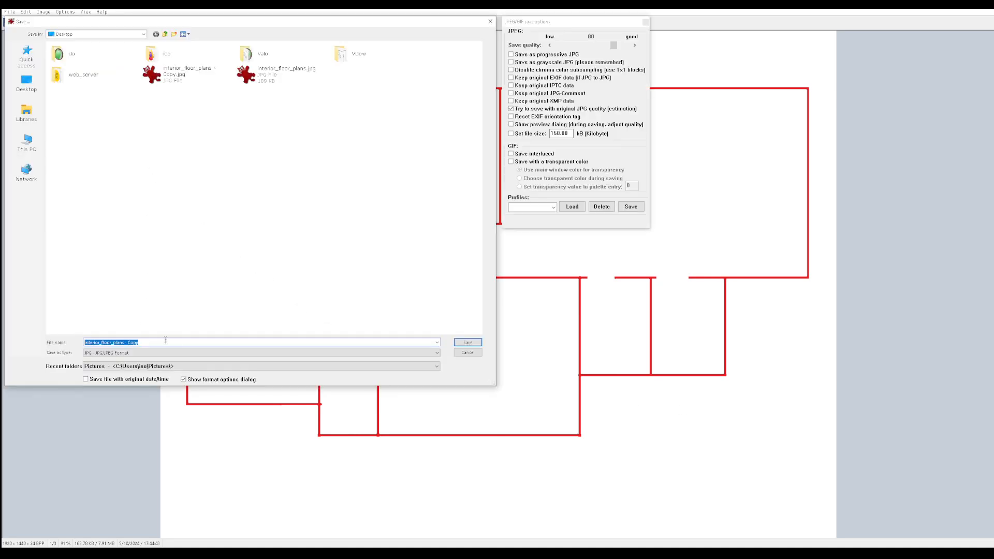
key(BackSpace)
click(468, 343)
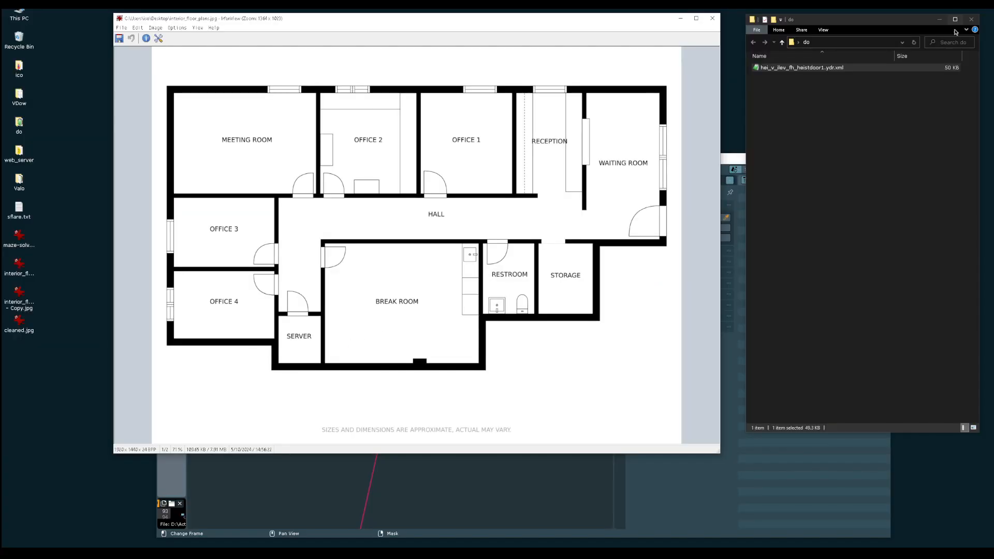
Close the original floor plan, open cleaned.jpg from the desktop to check its red wall lines, and close the image viewer
key(Escape)
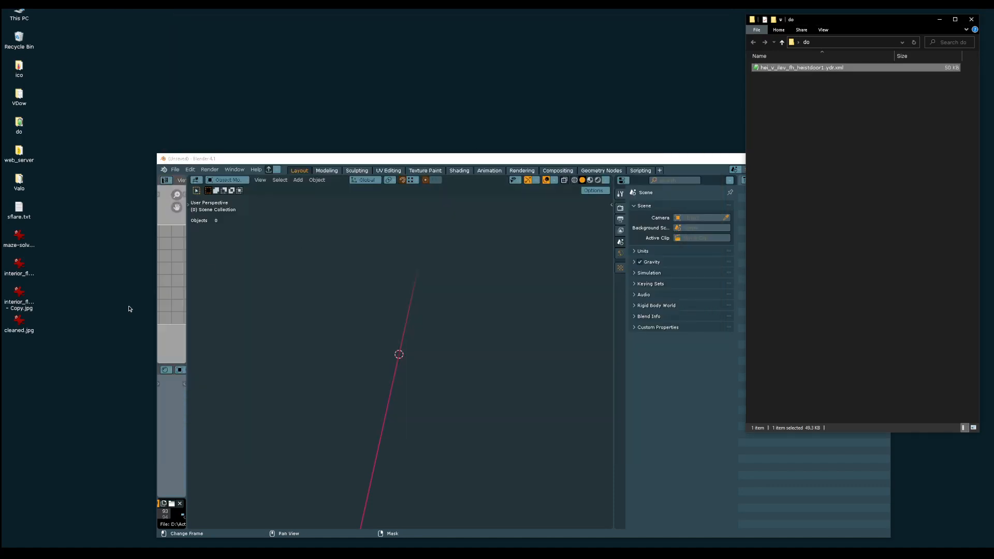
click(29, 325)
double_click(30, 325)
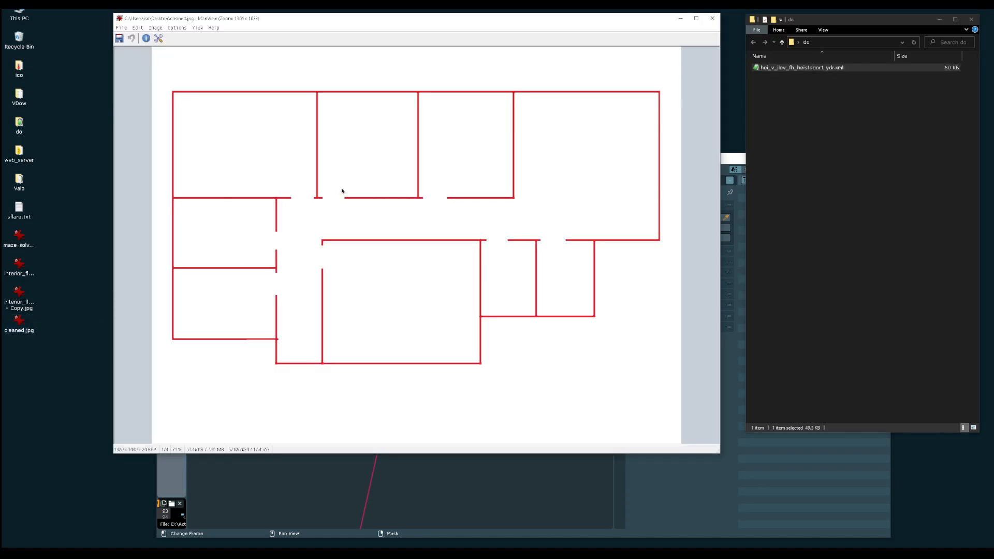
click(713, 18)
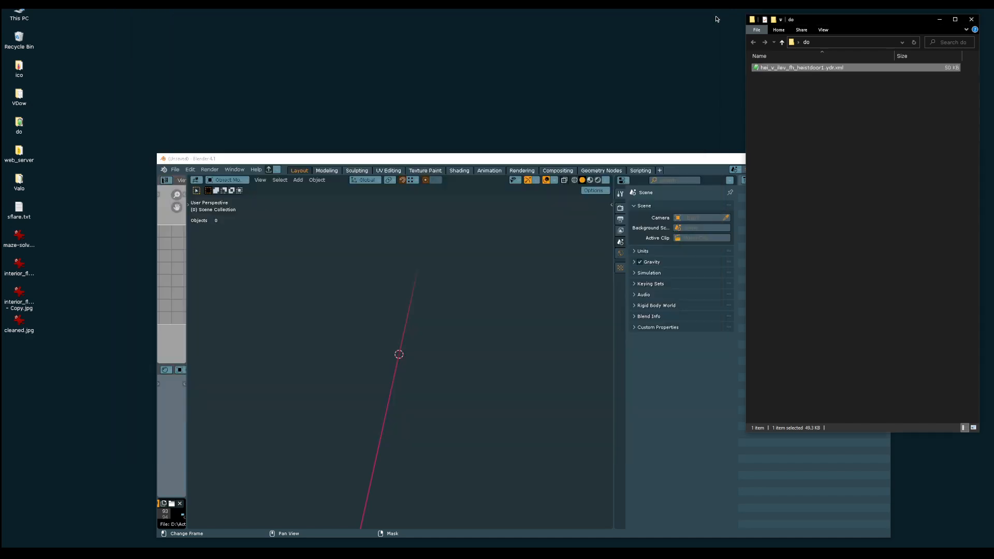
Switch to Blender full-screen, show the viewport sidebar, and search the add-on preferences for "images" to check Import Images as Planes
double_click(637, 155)
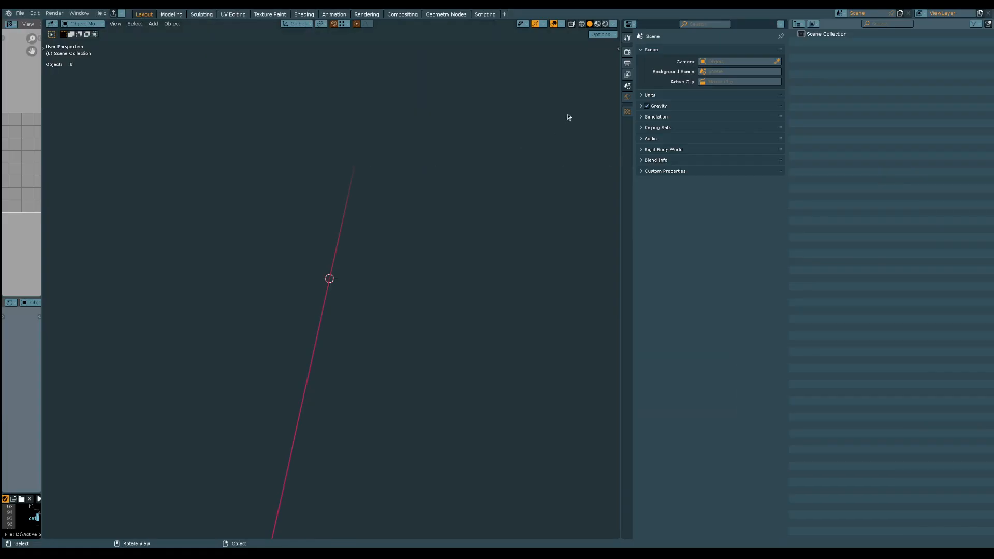
key(n)
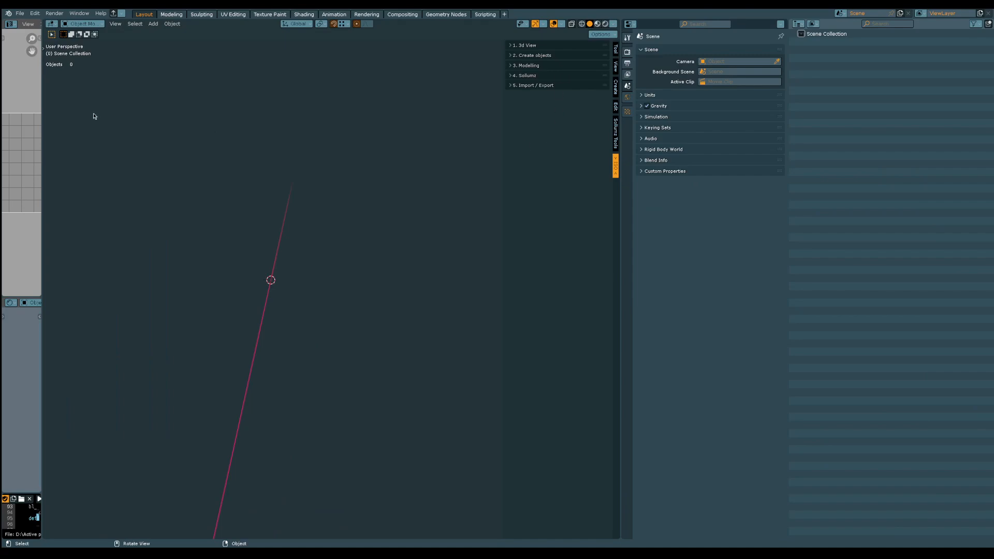
click(35, 13)
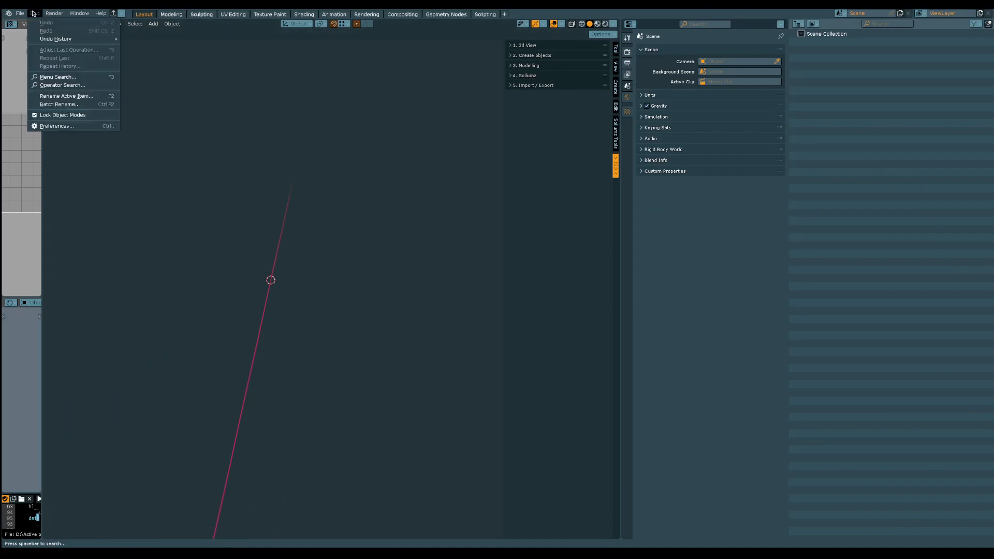
click(78, 129)
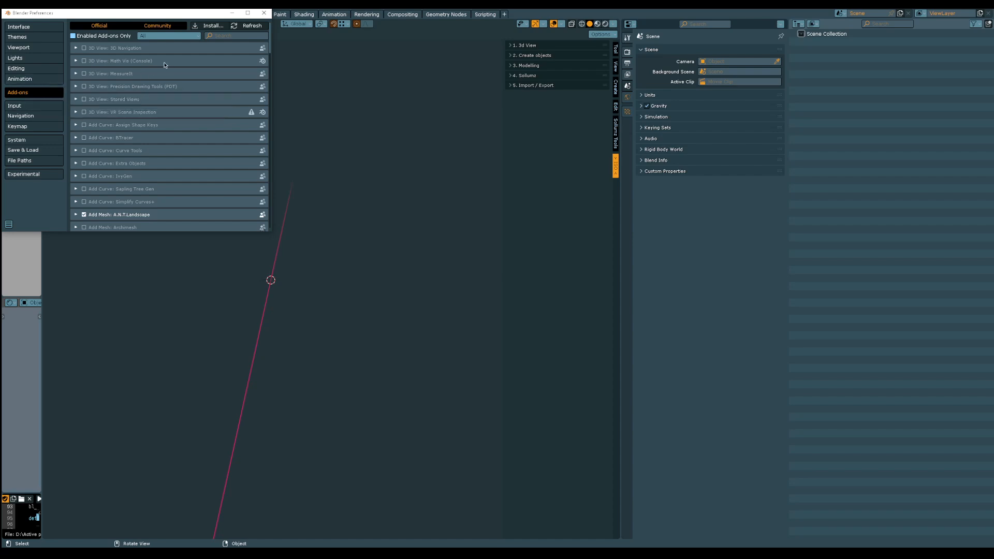
click(233, 36)
text(images)
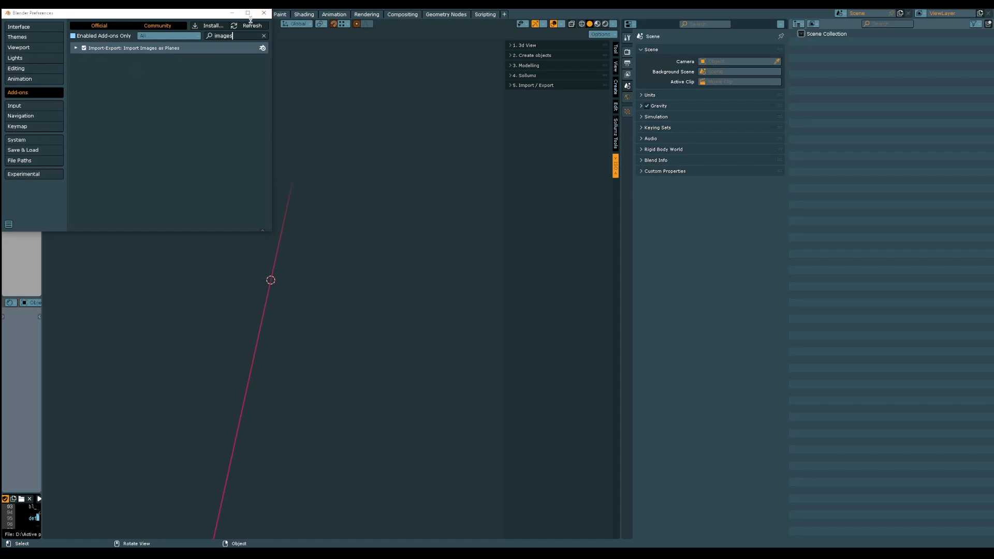
click(264, 13)
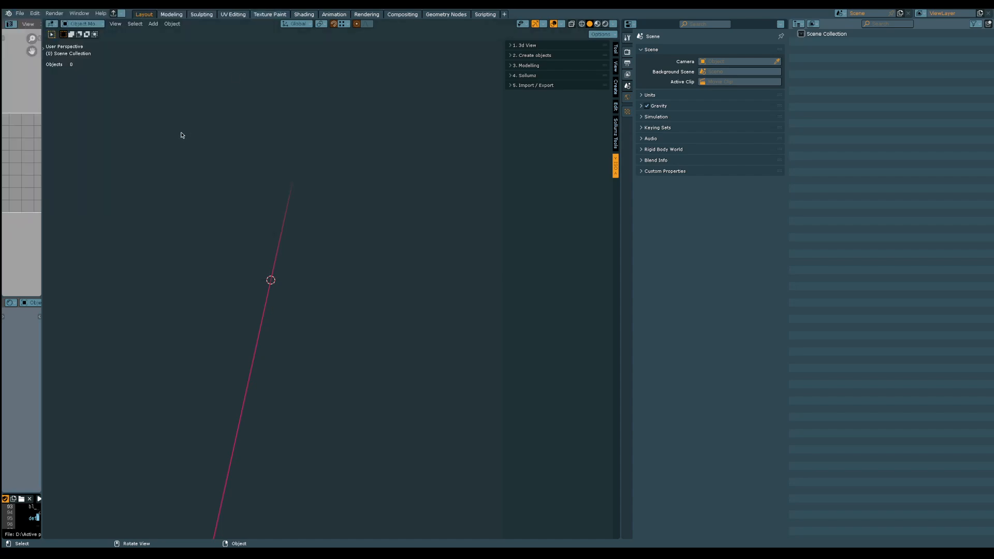
Import cleaned.jpg from the desktop using Images as Planes and view it in top orthographic projection
click(153, 23)
mouse_move(214, 123)
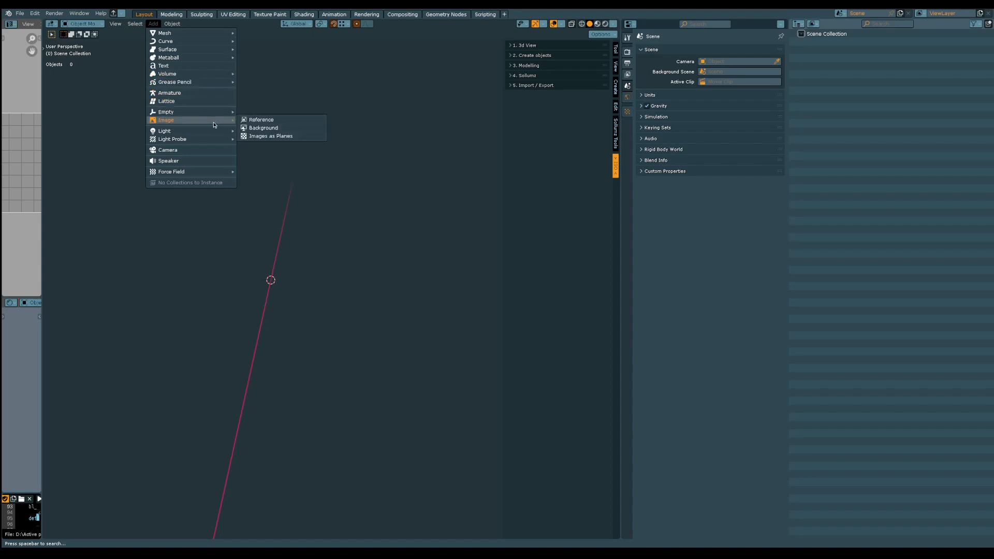
click(277, 137)
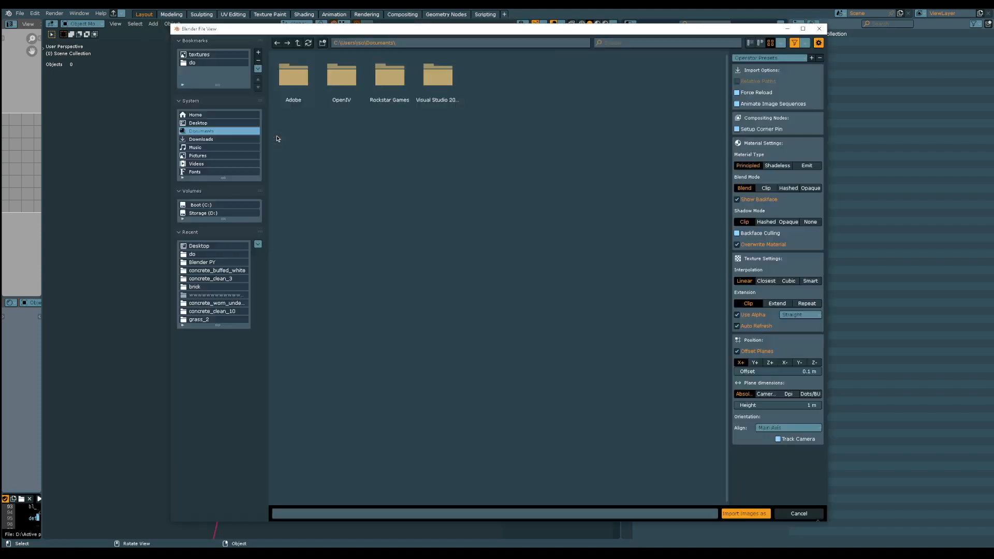
click(233, 125)
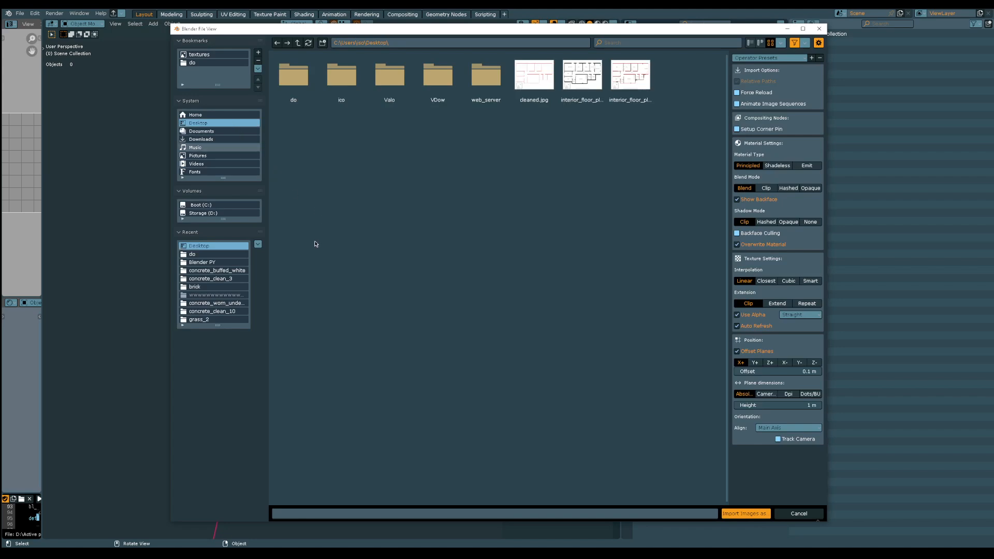
double_click(537, 81)
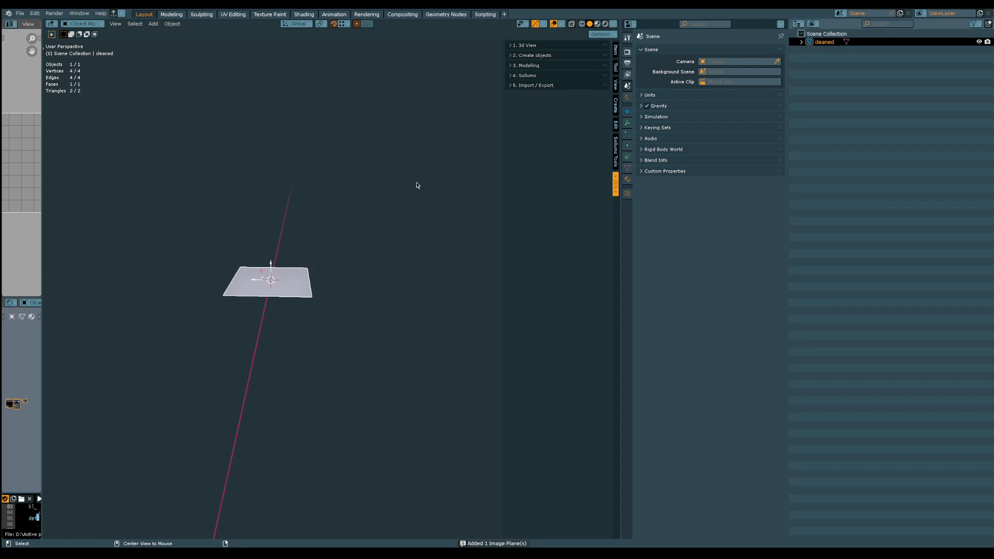
alt+middle_drag(445, 157, 138, 444)
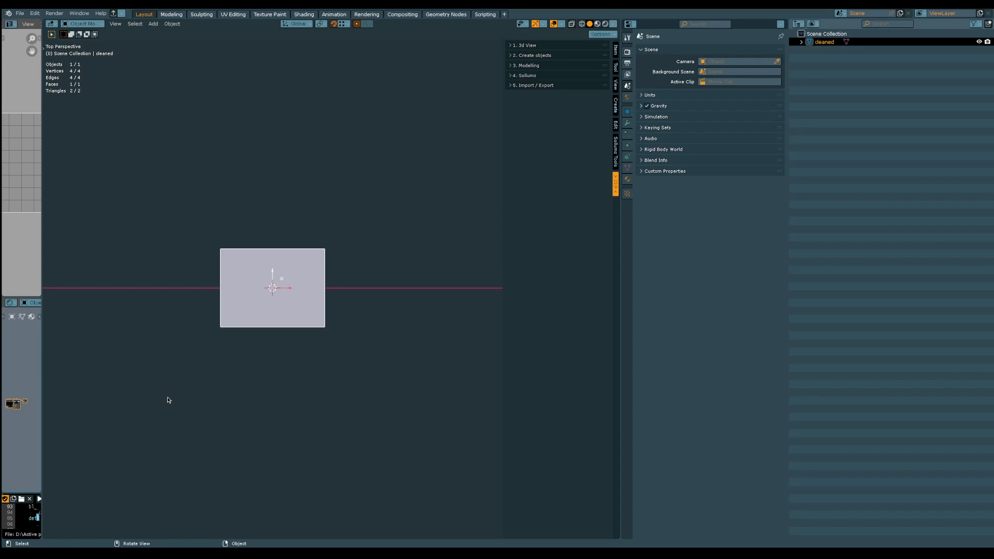
key(KP_5)
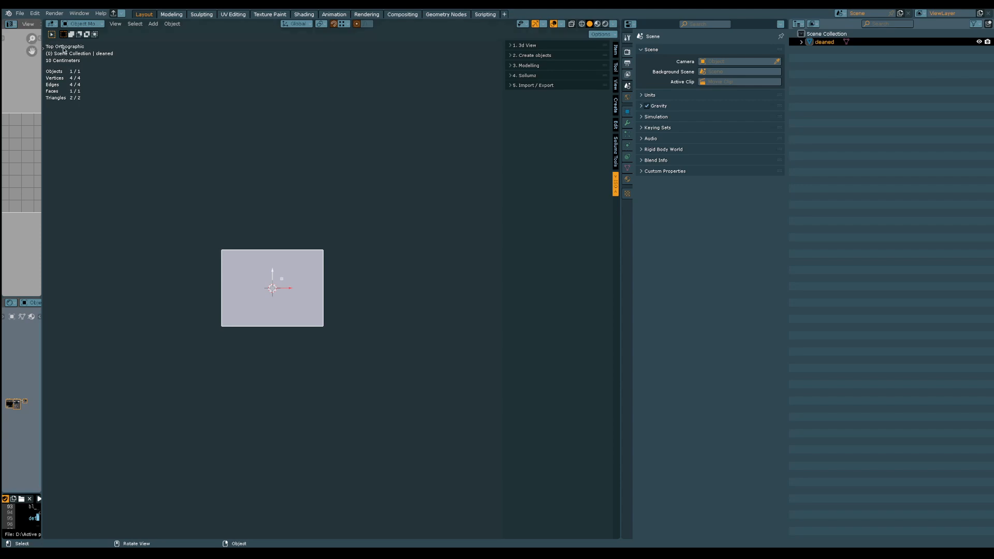
scroll(259, 244, up, 1)
scroll(259, 245, up, 6)
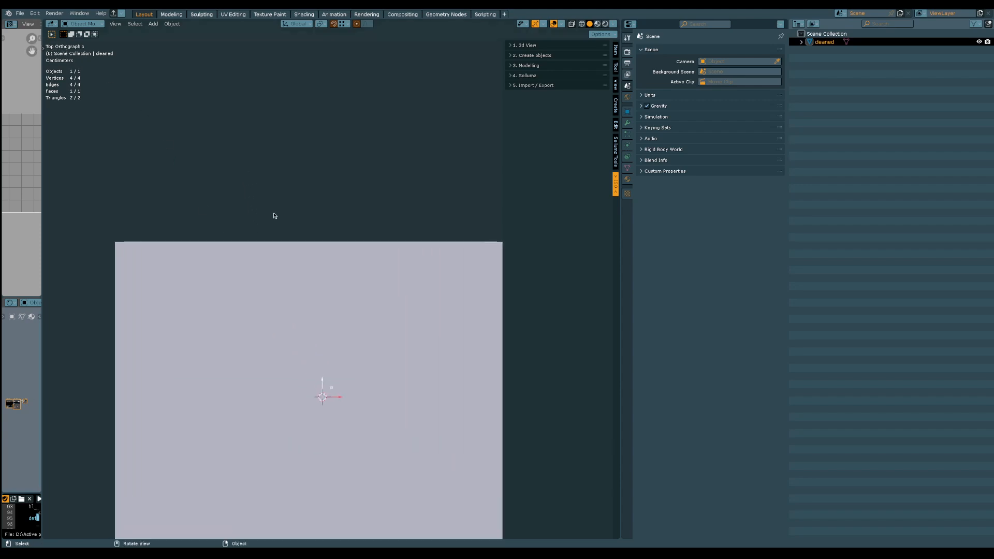
scroll(244, 153, down, 1)
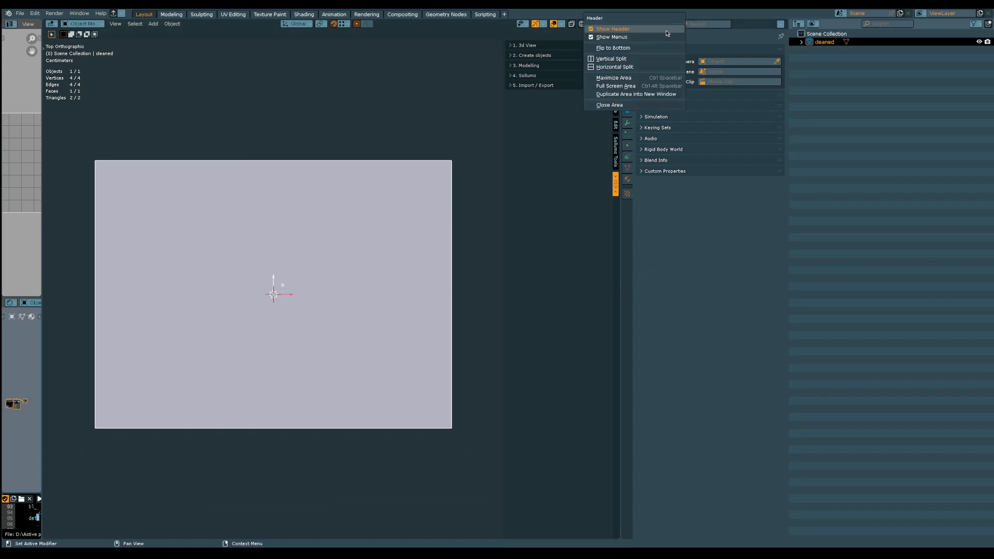
Rearrange the workspace so the Properties editor sits below the Outliner in a narrow column, leaving a wider 3D viewport
right_click(668, 24)
click(645, 106)
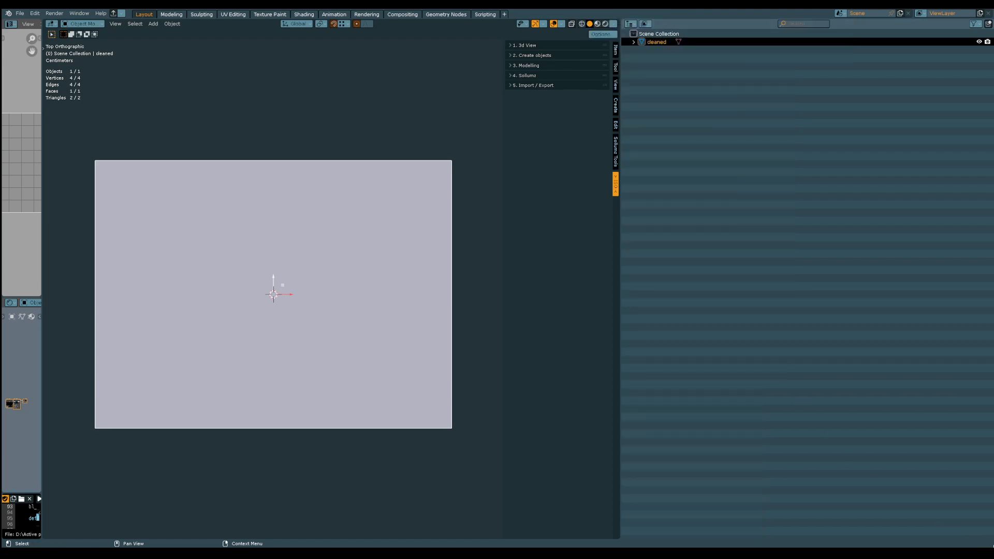
drag(991, 537, 687, 275)
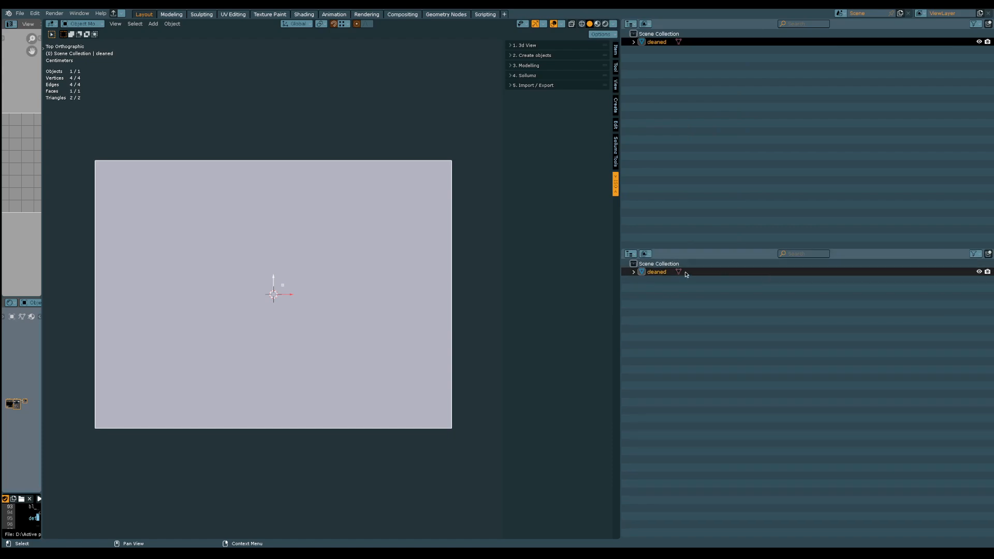
click(630, 254)
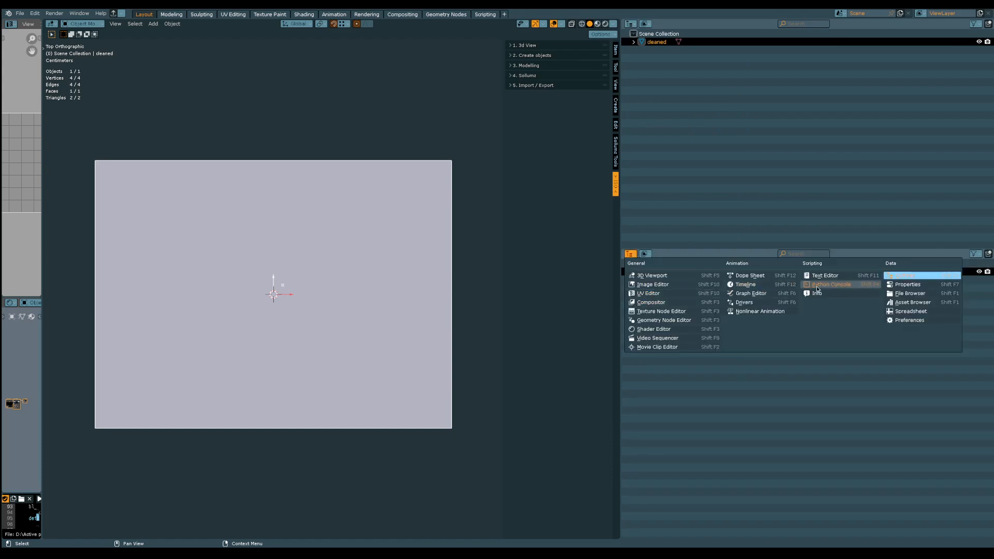
click(907, 284)
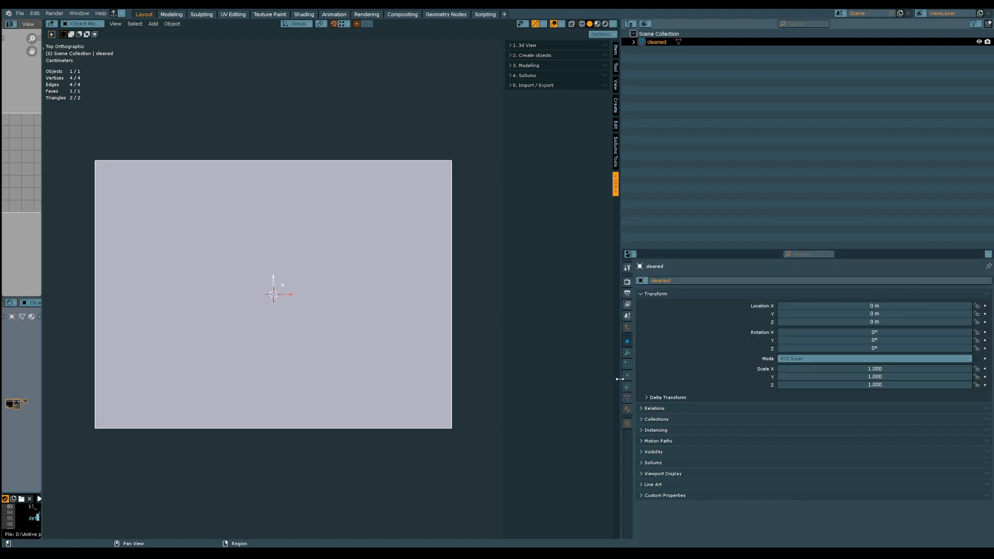
drag(620, 379, 864, 380)
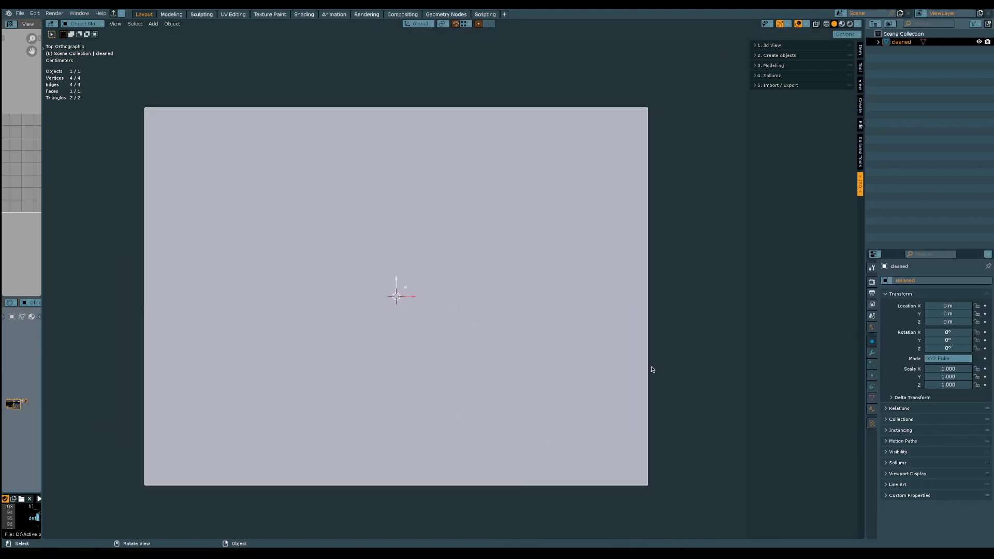
Switch the viewport to Material Preview shading to display the floor plan texture on the imported plane
shift+middle_drag(474, 342, 477, 338)
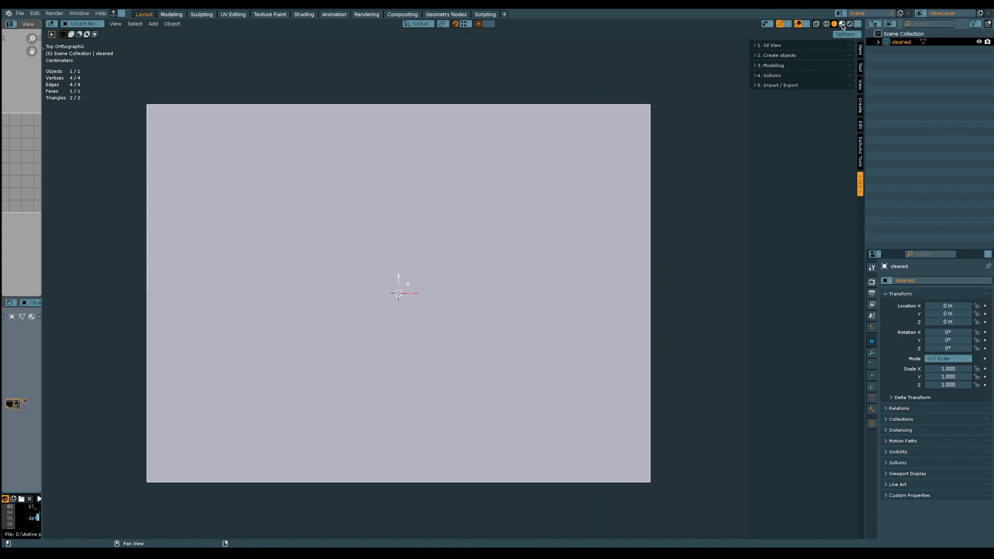
click(843, 24)
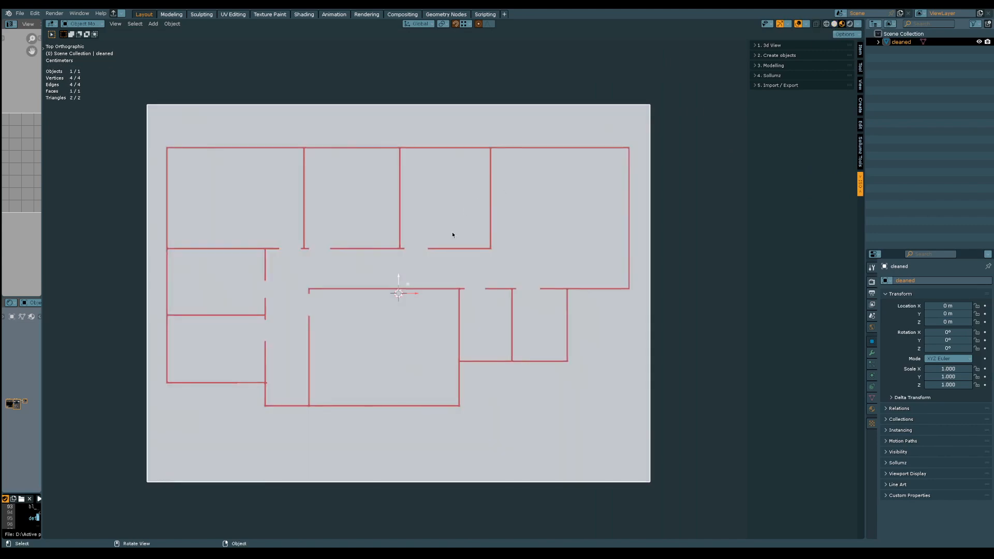
middle_drag(414, 349, 418, 289)
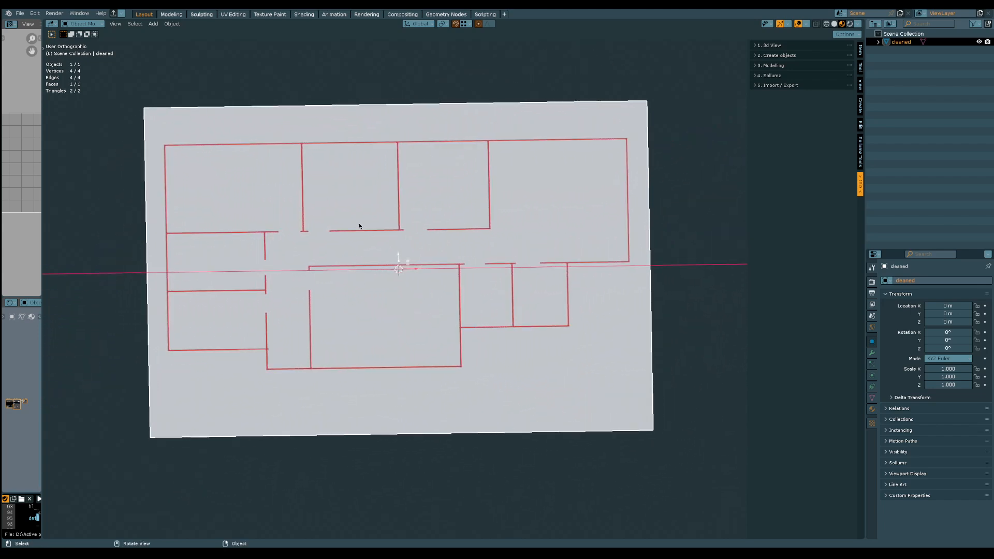
middle_drag(371, 204, 632, 347)
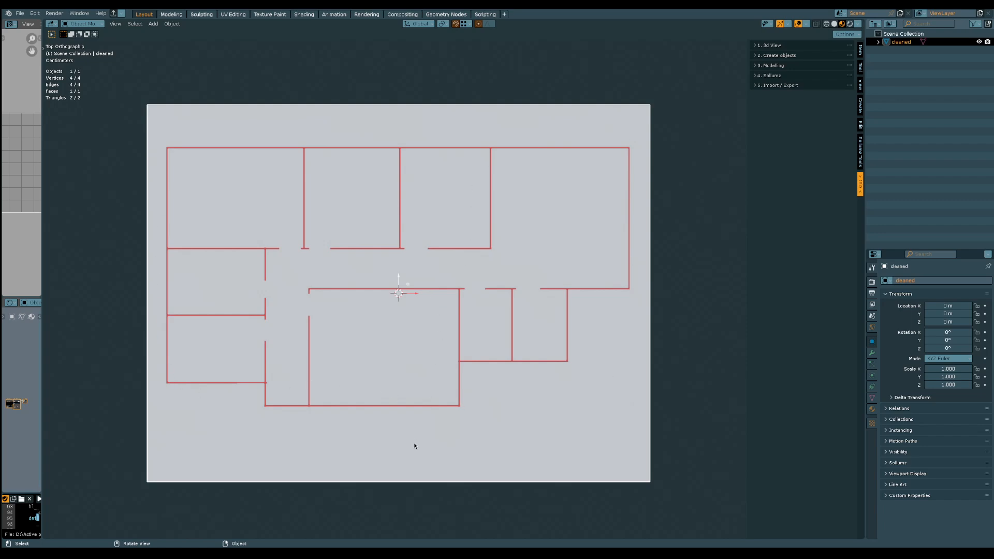
middle_drag(414, 446, 523, 336)
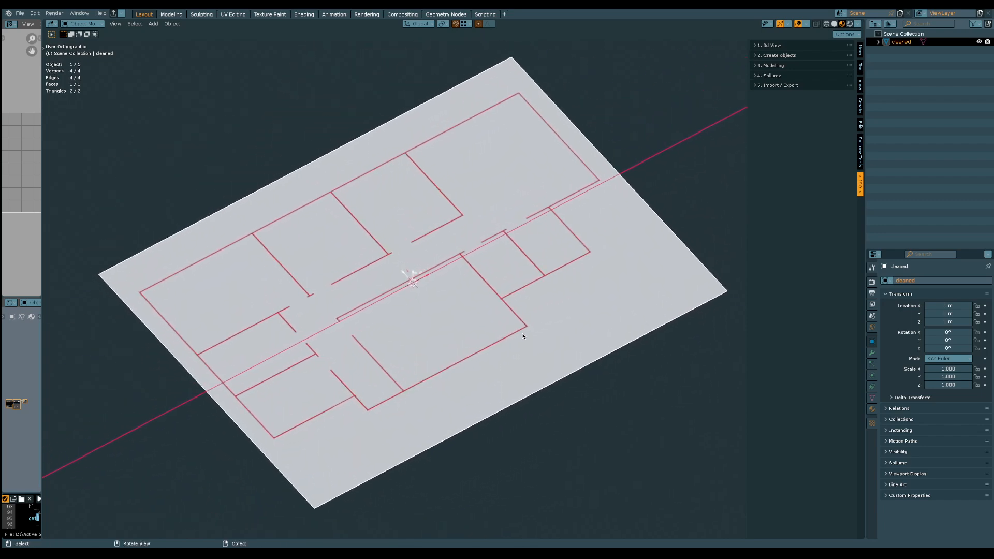
Rename the imported floor plan plane as image
double_click(904, 43)
text(images)
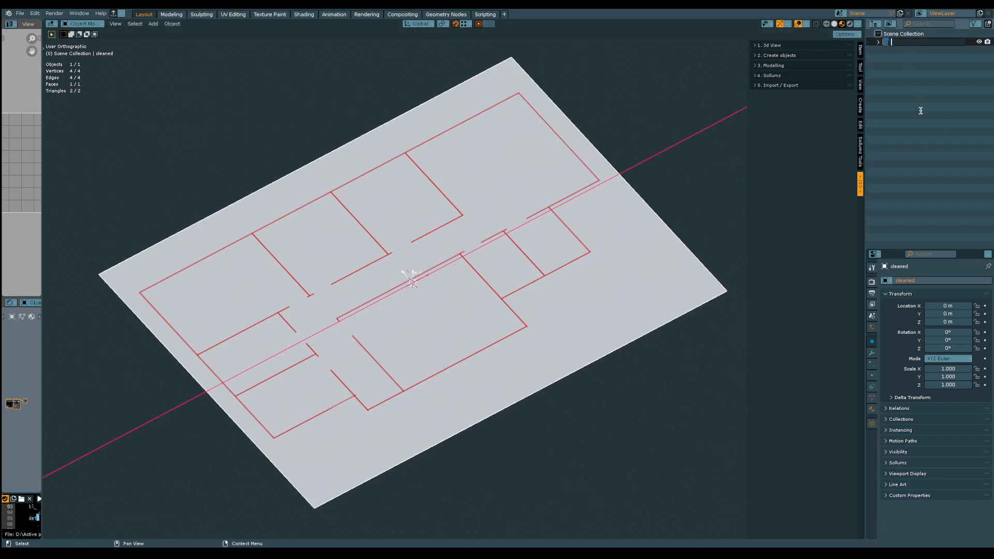
key(Return)
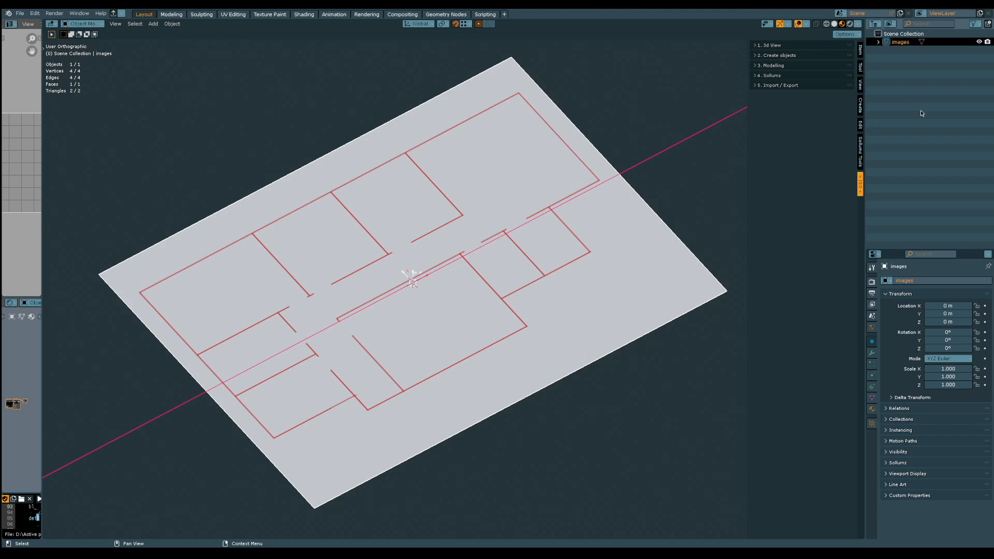
key(F2)
key(Right)
key(BackSpace)
key(Return)
Add a mesh plane at the origin with a size of 40 m
click(154, 24)
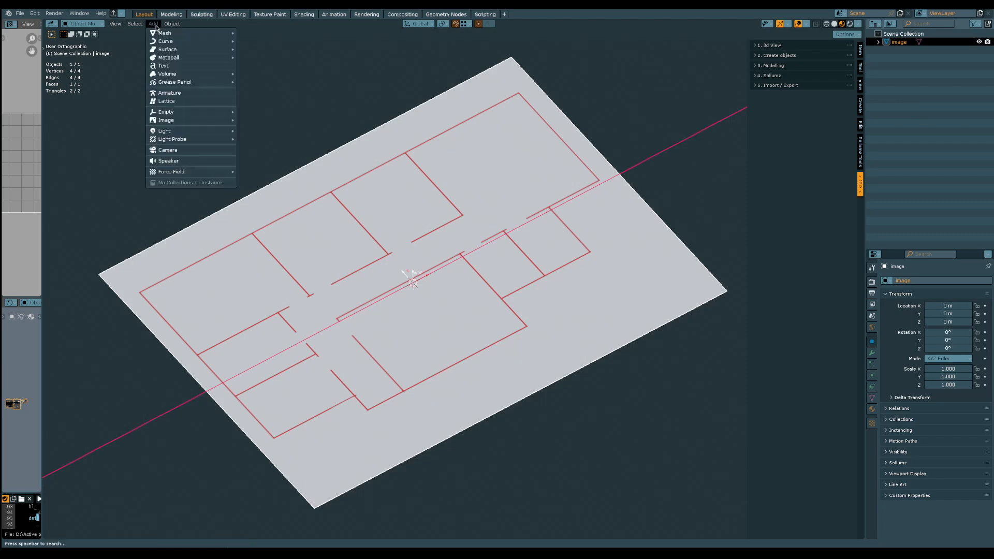
mouse_move(185, 40)
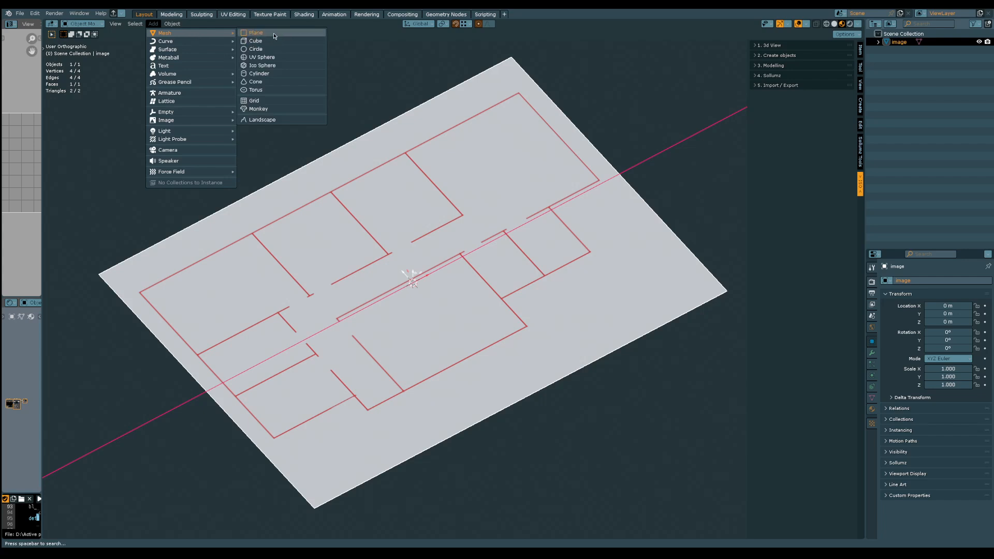
click(275, 36)
scroll(356, 193, down, 3)
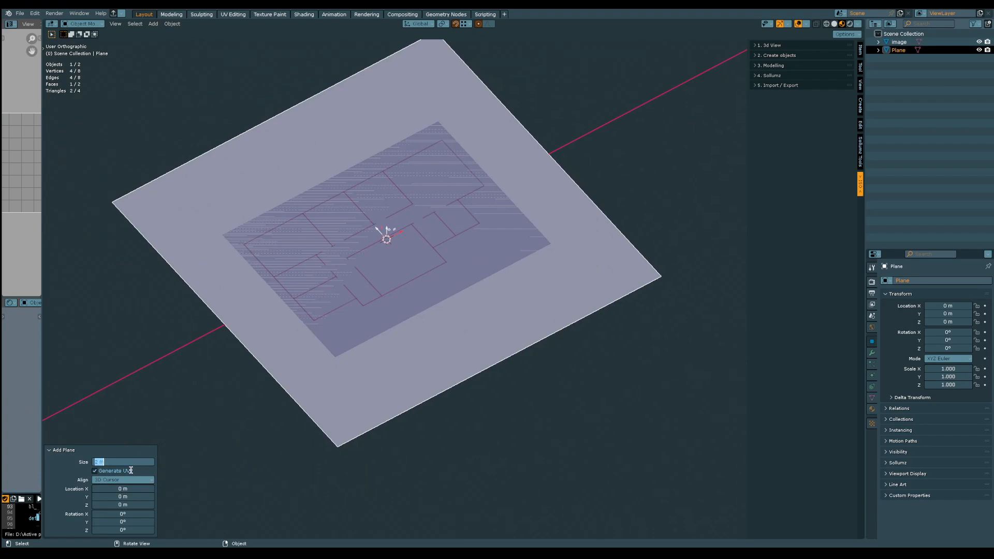
text(40)
key(Return)
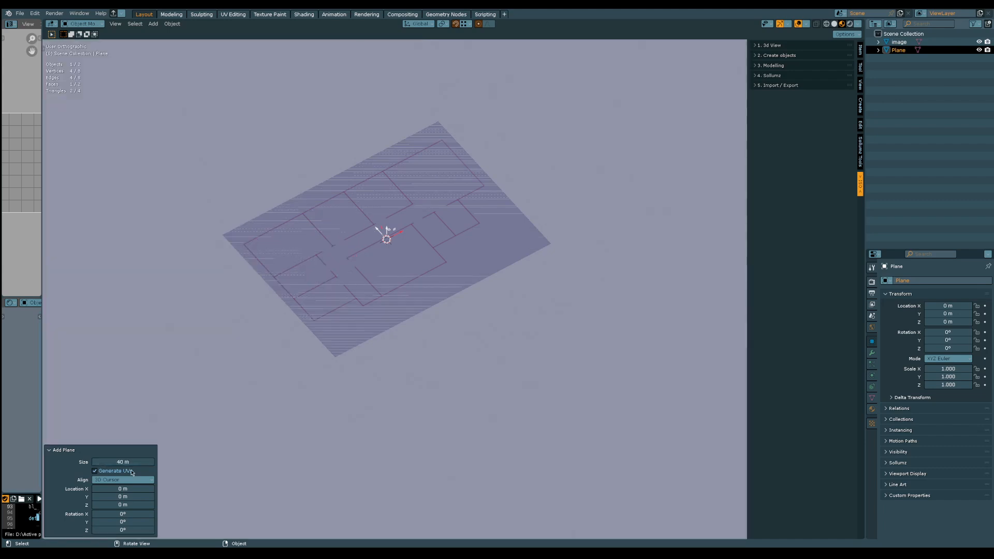
middle_drag(191, 398, 293, 337)
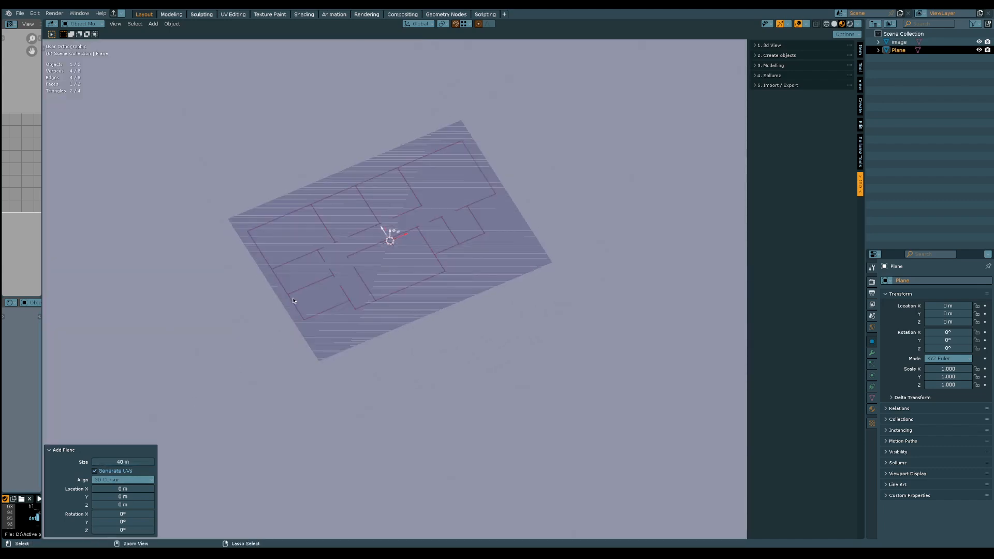
scroll(293, 297, down, 4)
middle_drag(284, 419, 374, 313)
scroll(313, 337, down, 5)
scroll(292, 334, up, 5)
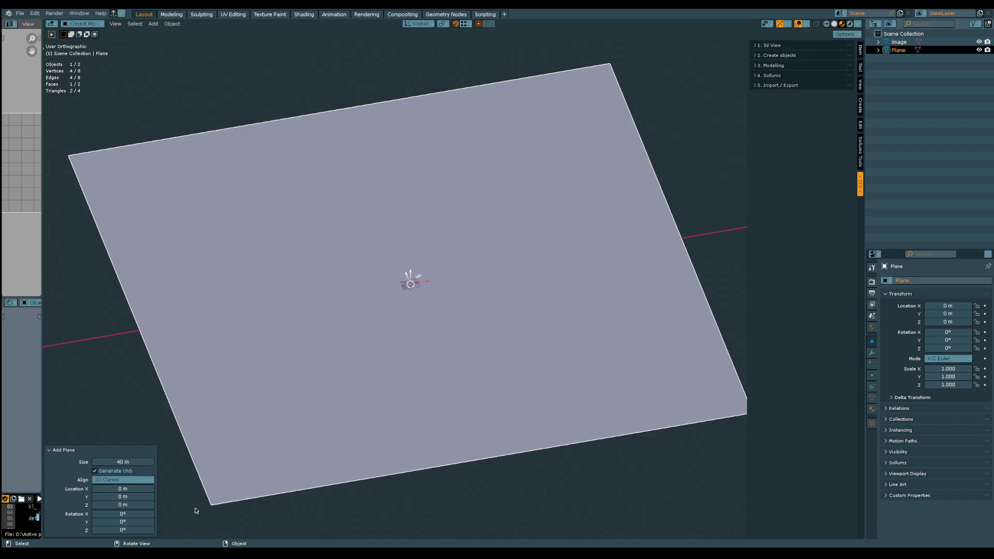
Import the door model hei_v_ilev_fh_heistdoor1.ydr.xml from the do folder through the Sollumz CodeWalker XML import
key(alt+Tab)
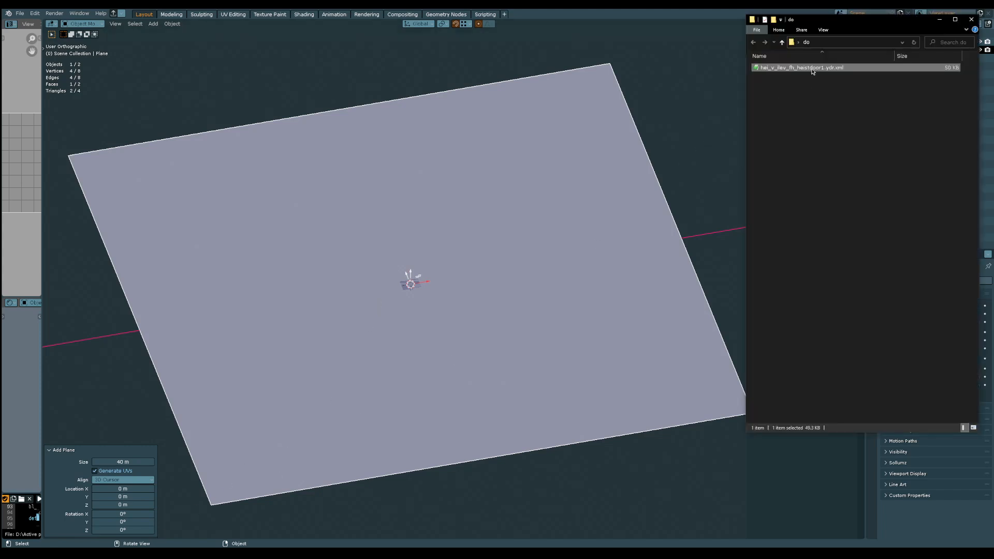
click(813, 114)
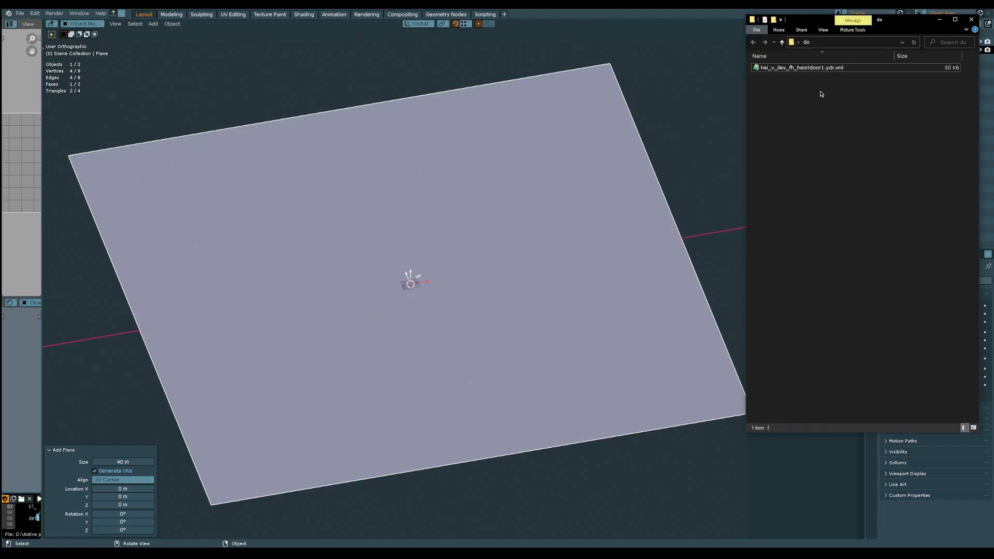
click(828, 70)
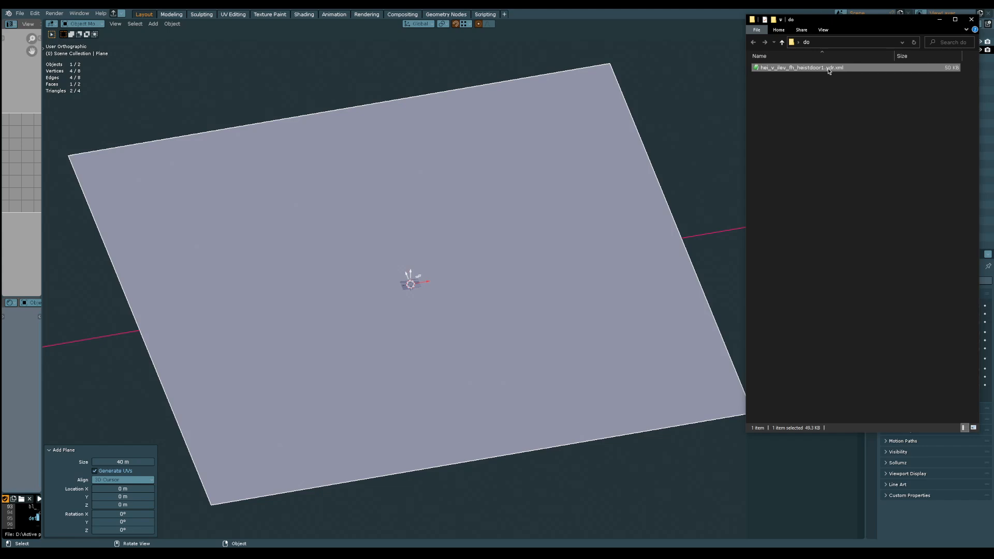
key(alt+Tab)
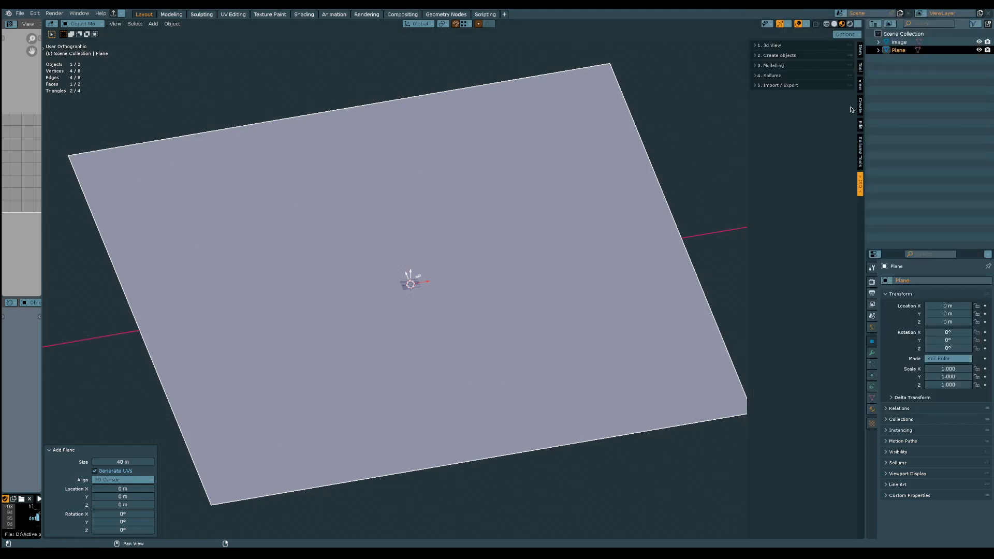
click(861, 151)
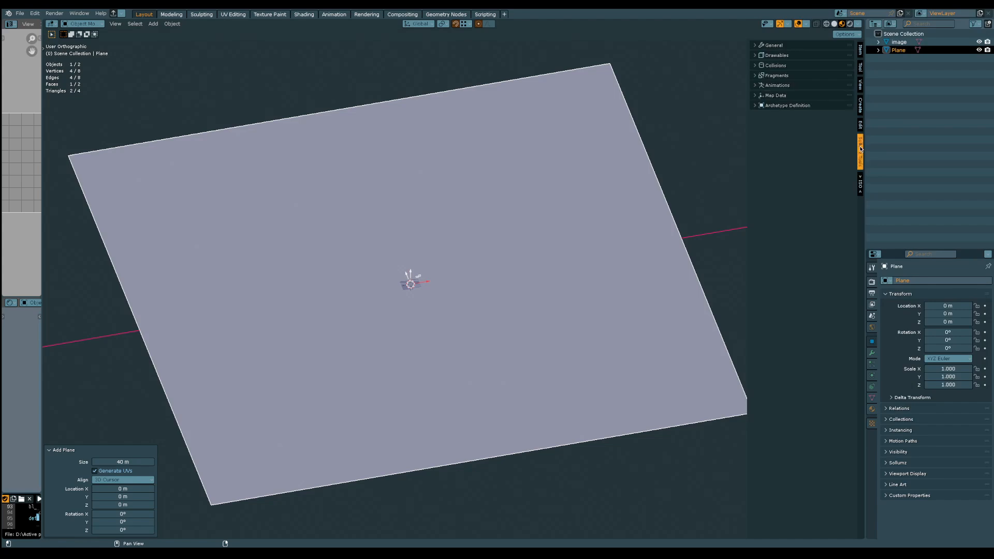
click(807, 45)
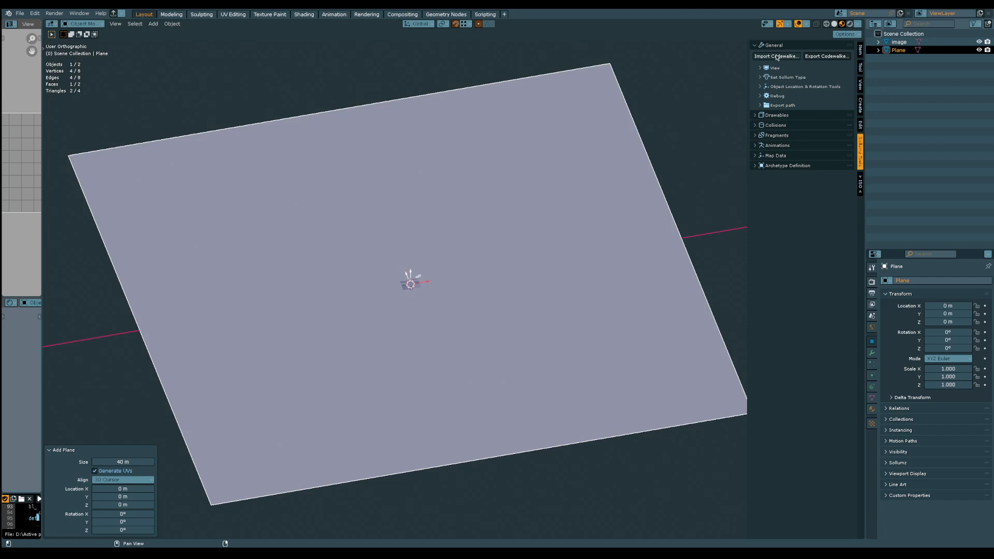
click(777, 57)
click(211, 64)
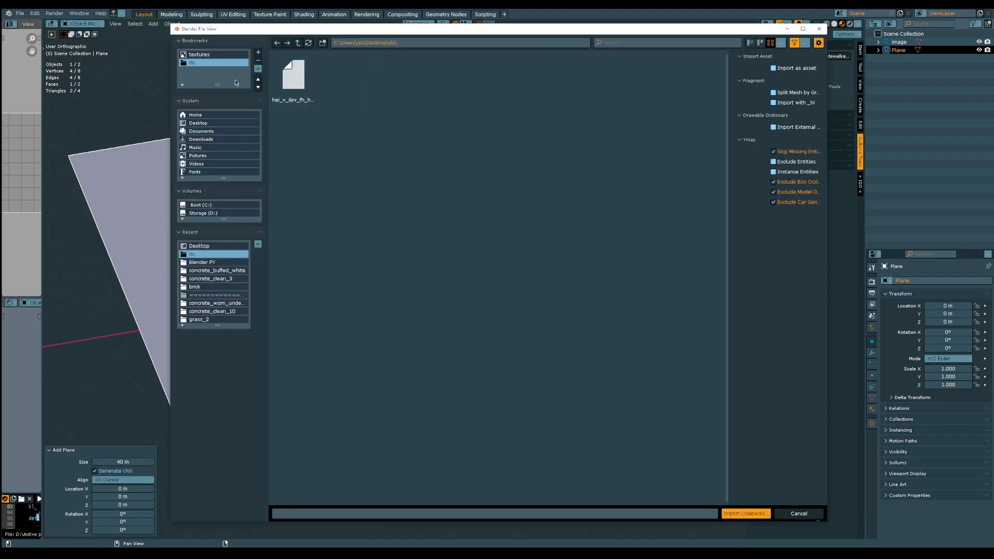
double_click(298, 78)
middle_drag(393, 238, 371, 294)
Widen the Outliner column and rename the 40 m plane as interior
click(886, 59)
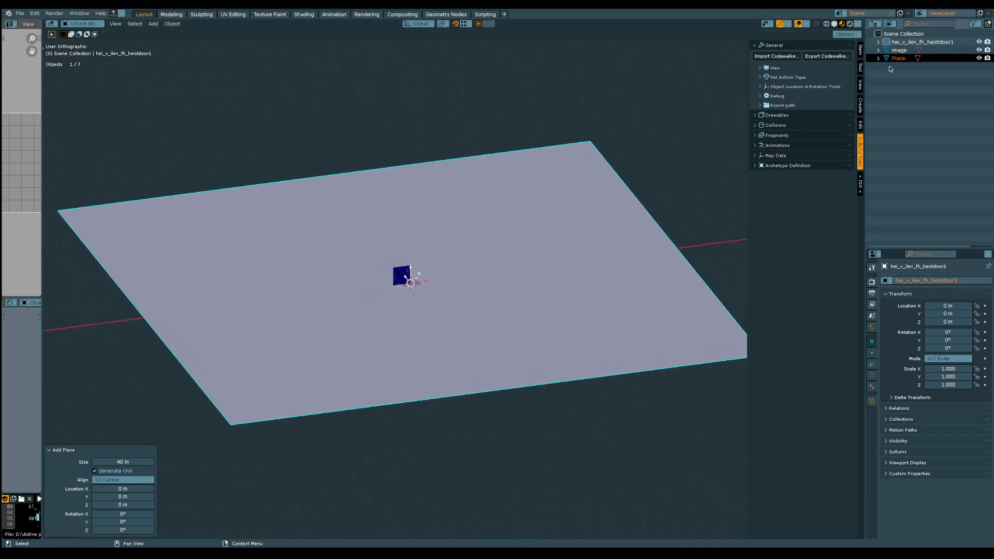
drag(863, 105, 827, 105)
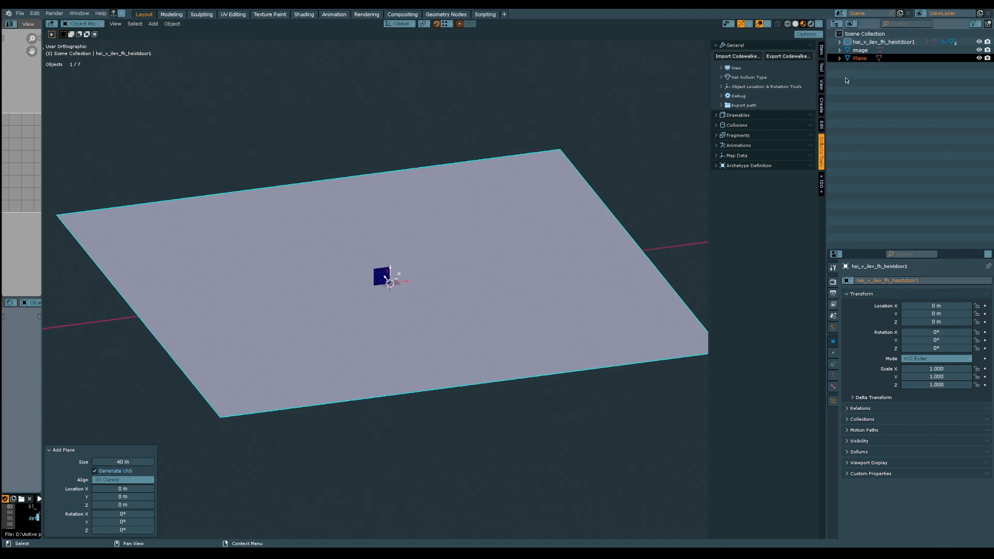
click(839, 58)
double_click(859, 58)
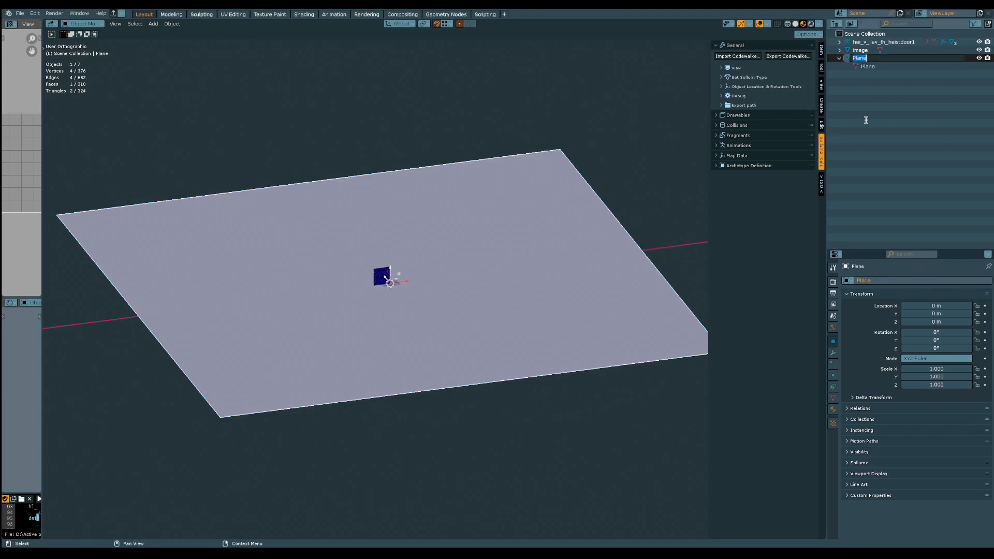
key(BackSpace)
key(Return)
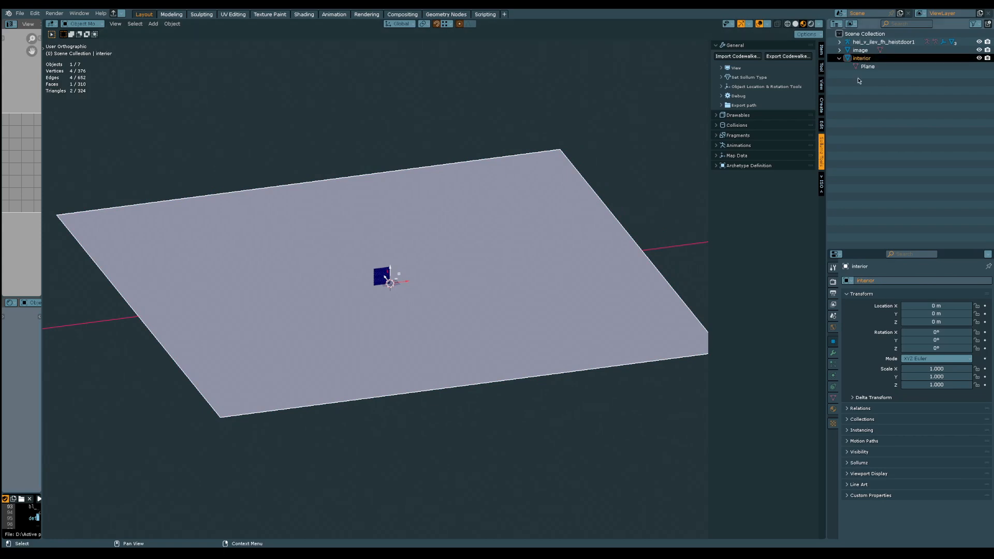
Scale the floor plan image uniformly by about 28.6 to nearly fill the interior plane's width, and select the interior plane
click(861, 50)
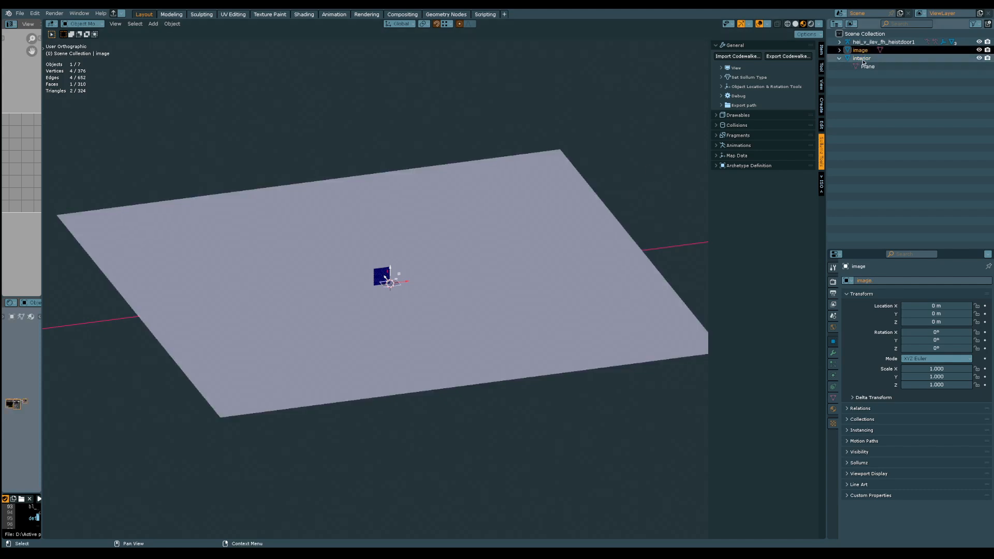
click(869, 44)
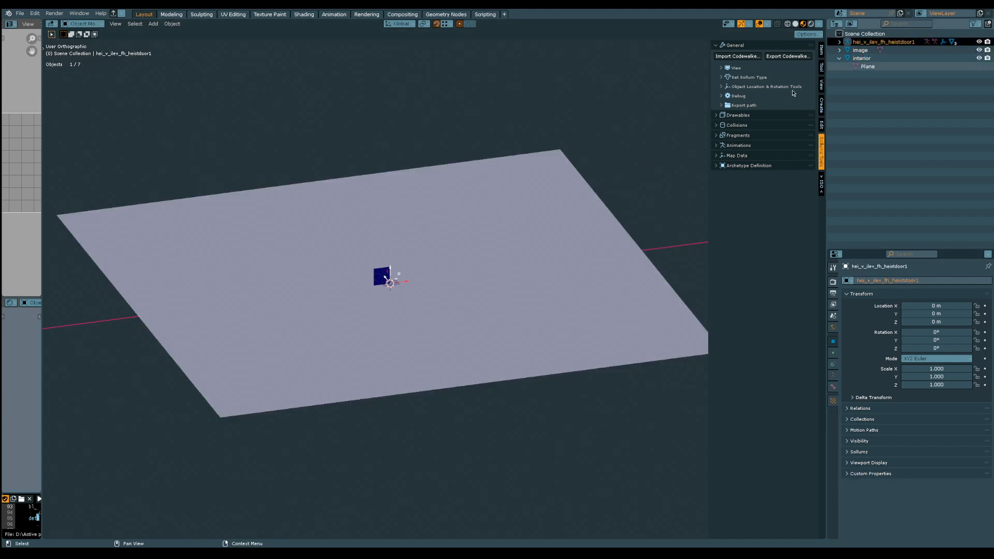
middle_drag(352, 326, 389, 290)
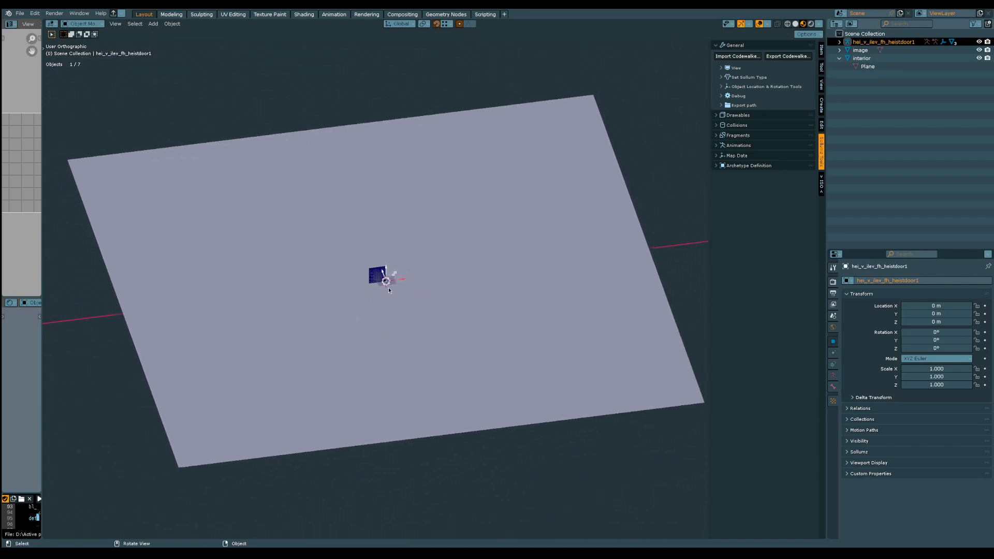
click(856, 51)
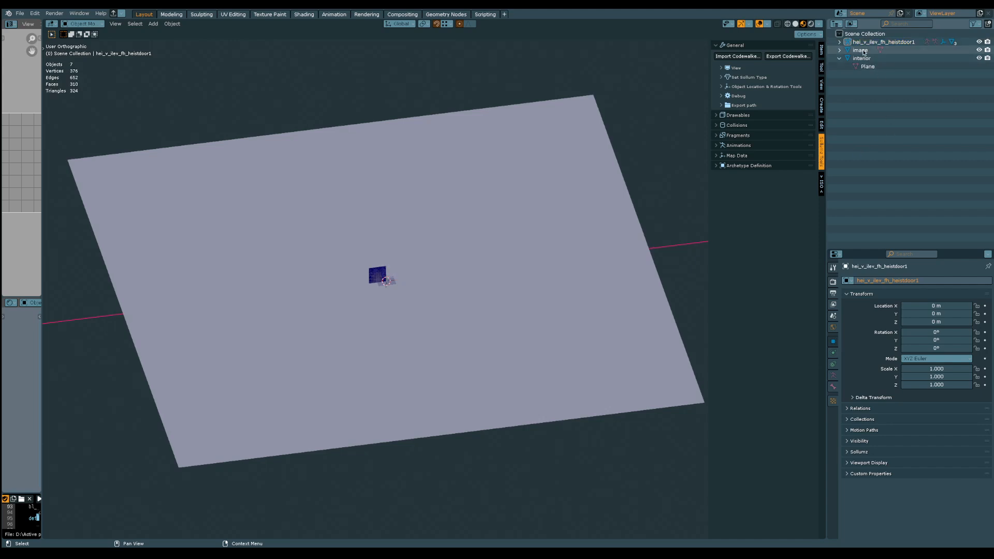
alt+middle_drag(421, 307, 415, 331)
alt+middle_drag(425, 274, 425, 320)
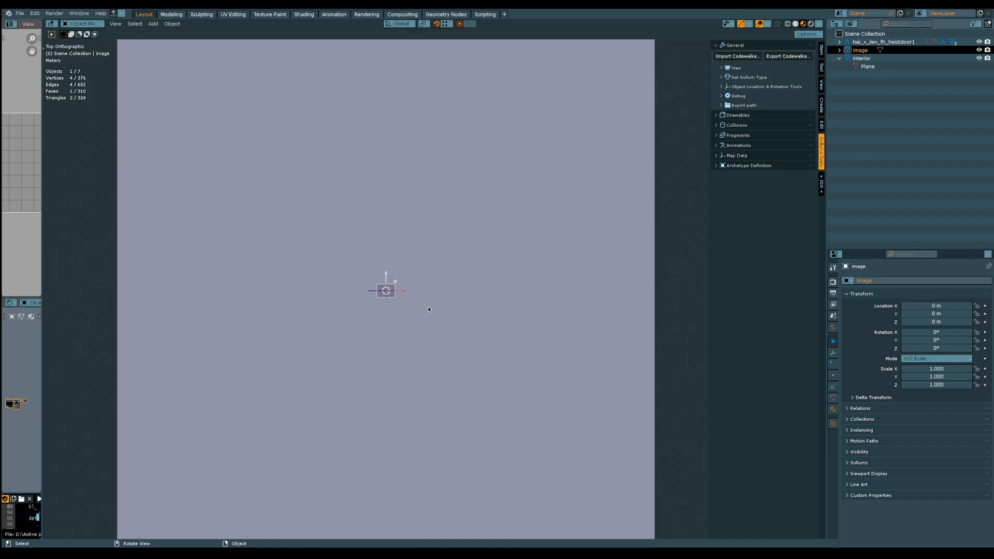
ctrl+middle_drag(424, 281, 413, 301)
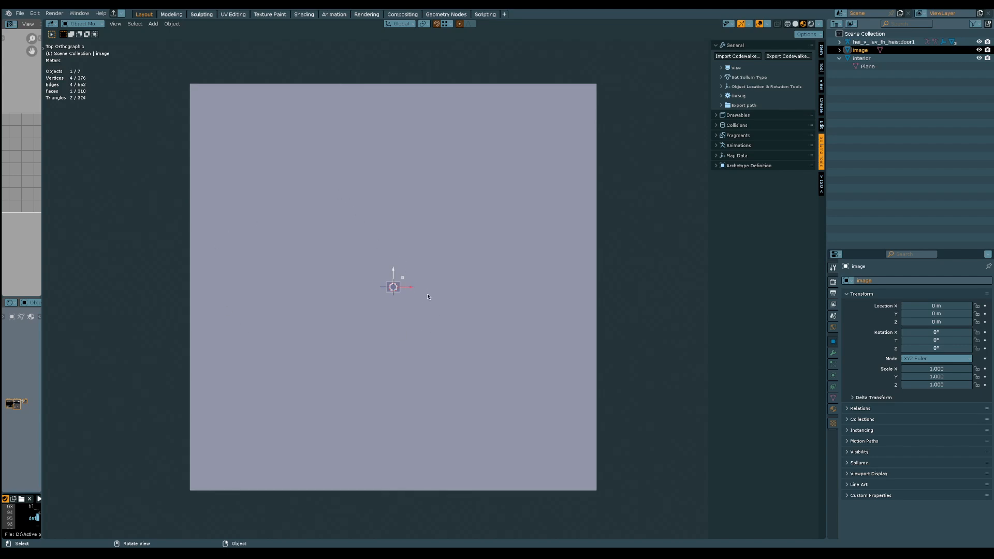
click(866, 51)
key(s)
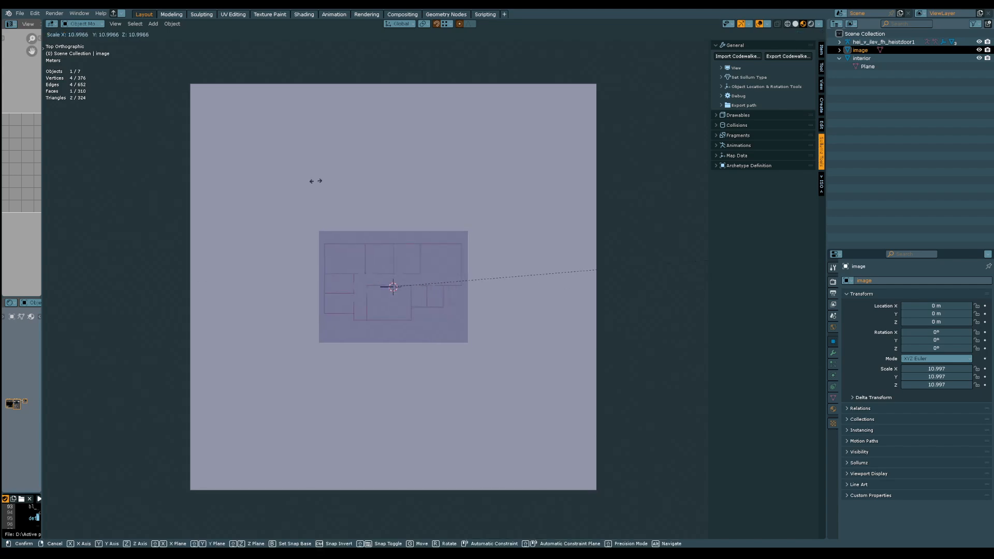
click(242, 442)
middle_drag(382, 385, 396, 333)
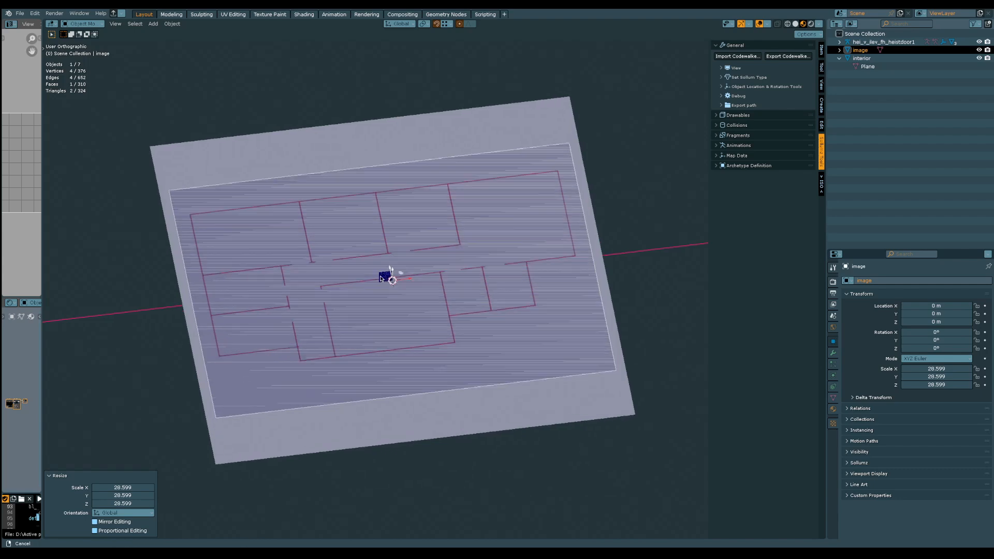
scroll(397, 331, up, 4)
click(888, 124)
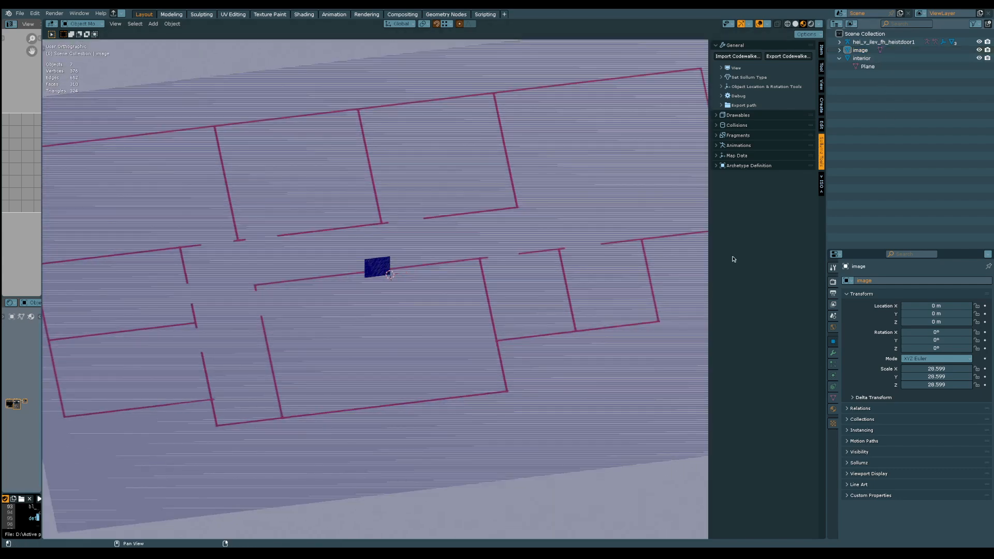
middle_drag(610, 490, 614, 445)
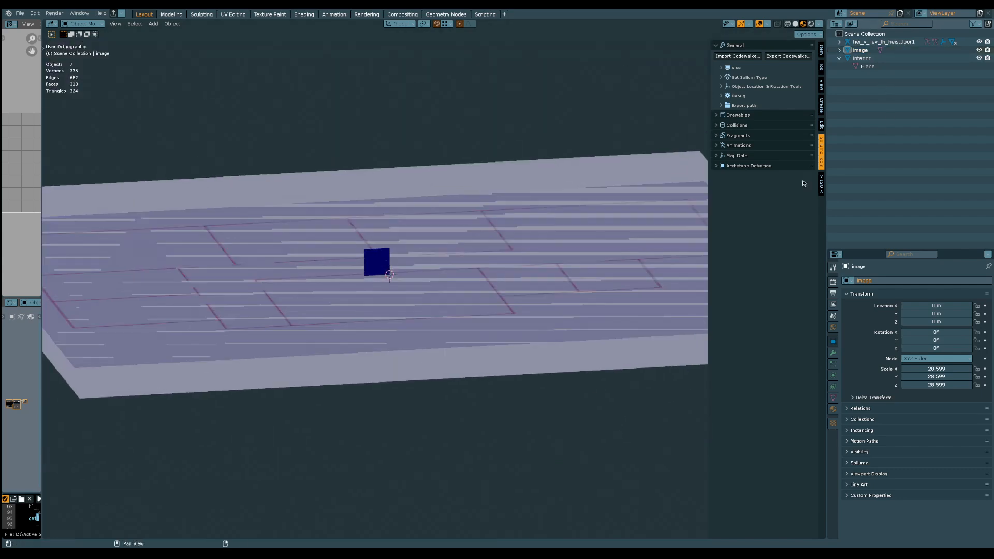
click(862, 58)
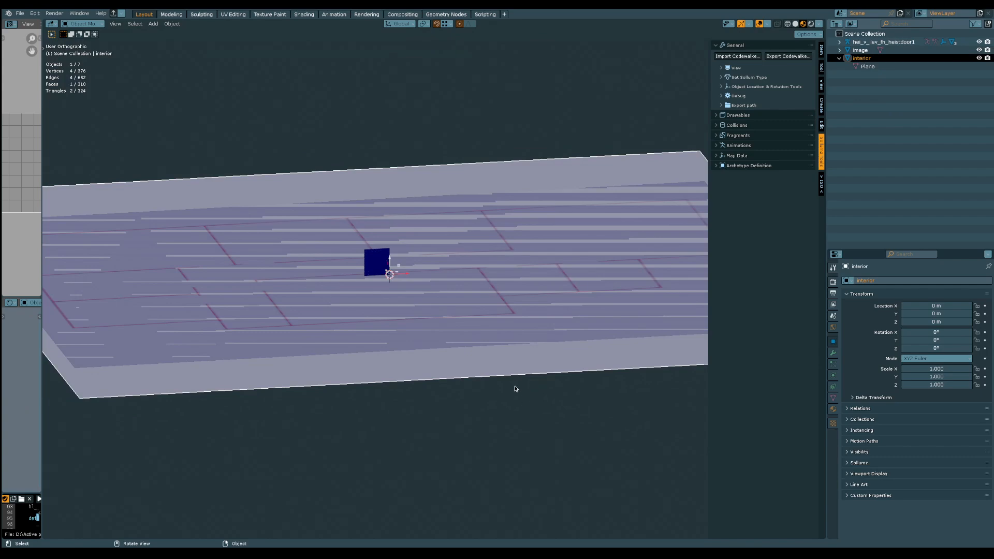
key(s)
key(z)
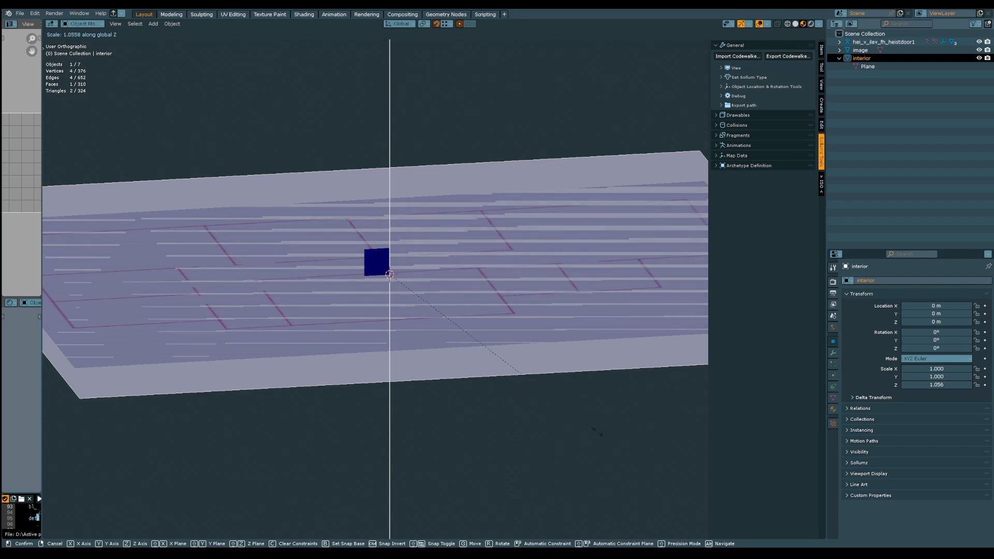
right_click(566, 434)
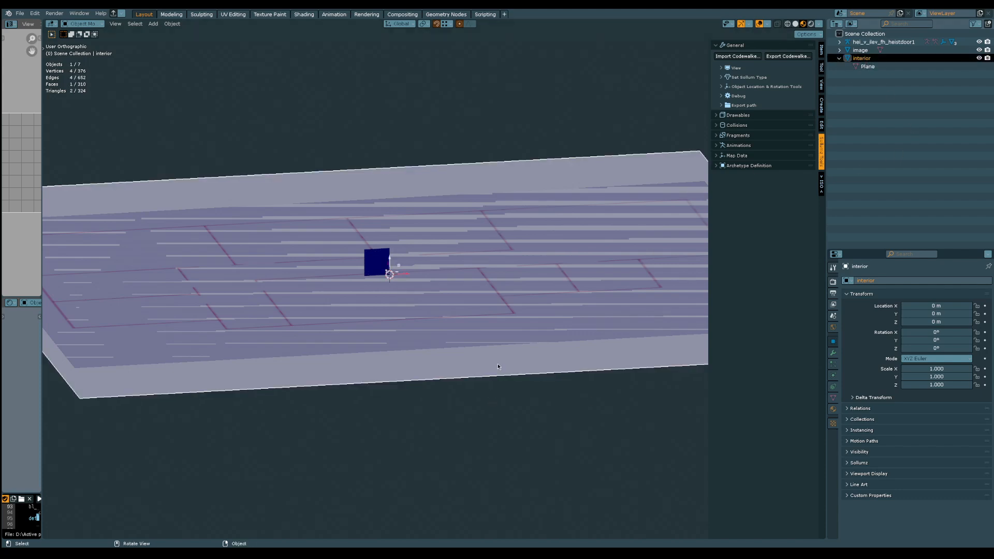
Move the interior plane down along Z to about -0.008 m, just below the floor plan image
middle_drag(498, 367, 501, 373)
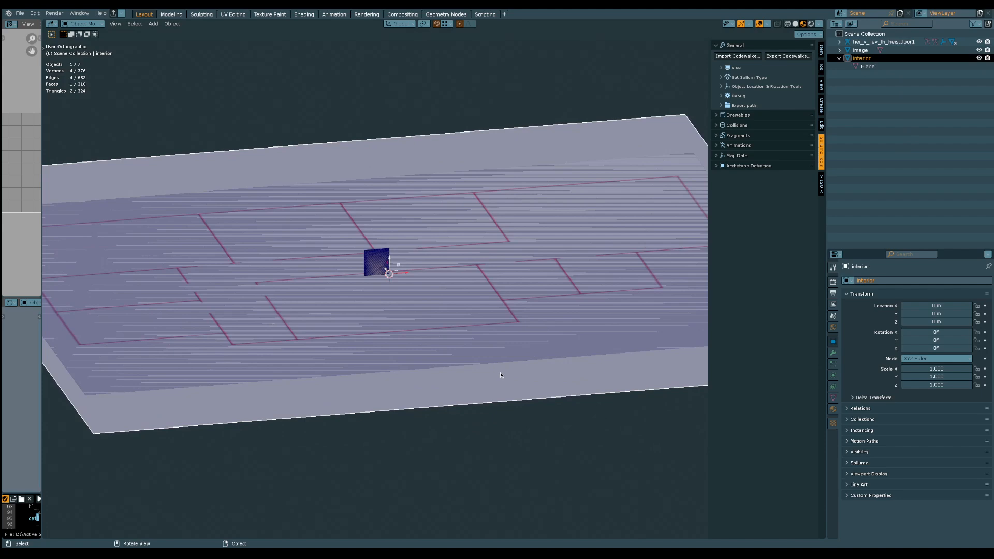
key(g)
key(z)
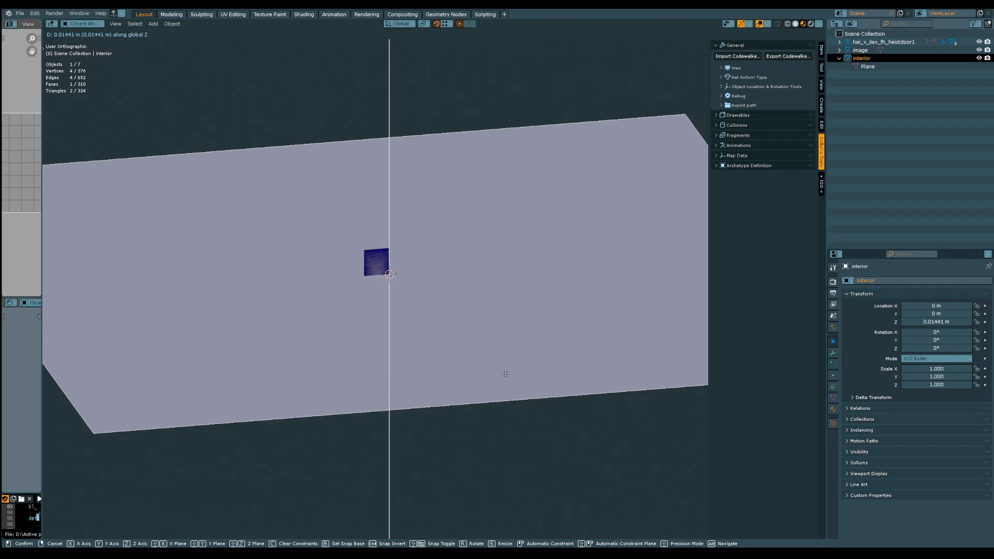
click(505, 378)
middle_drag(506, 377, 480, 346)
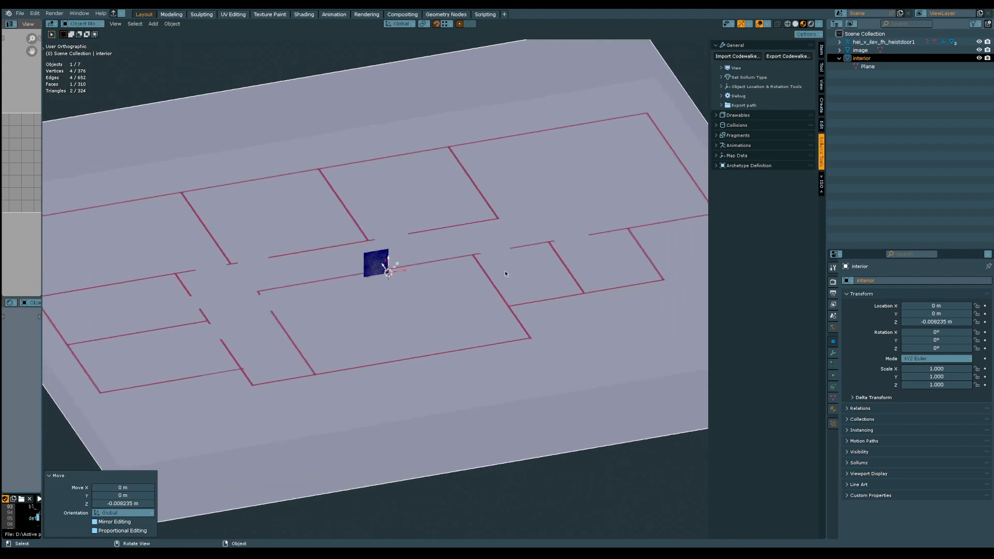
Select the imported door's full hierarchy and move it into the doorway of the second upper room, at about X -5.36 m, Y 3.37 m
middle_drag(399, 314, 528, 300)
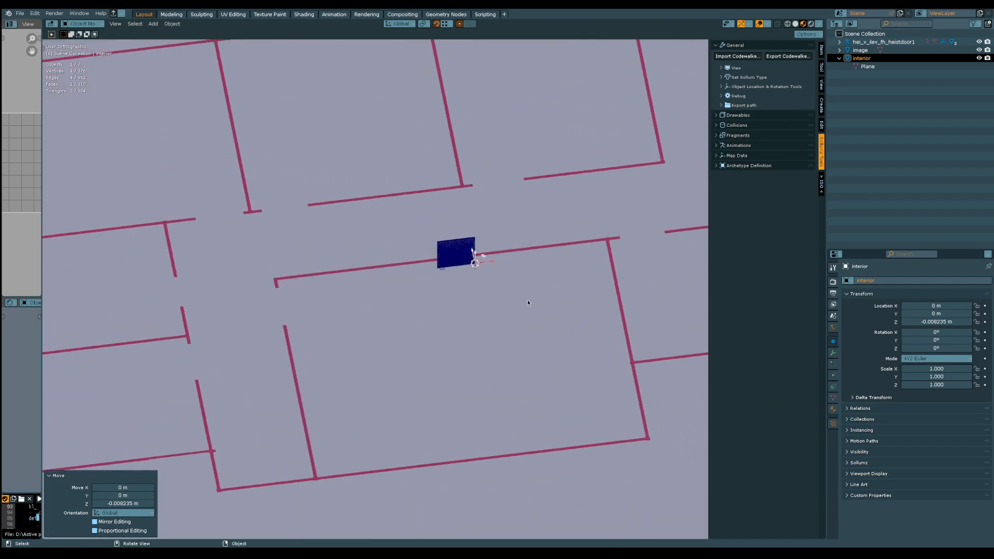
click(884, 42)
right_click(886, 44)
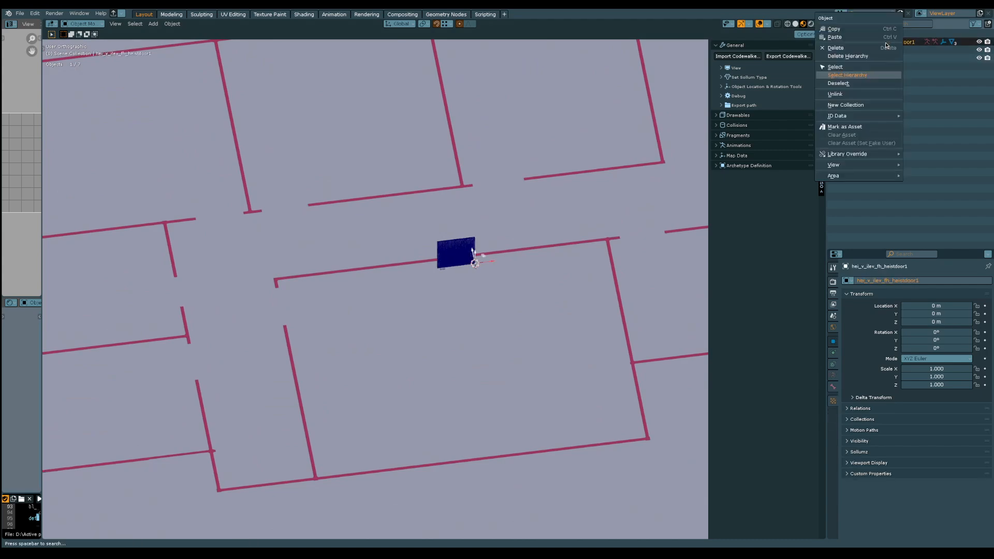
click(864, 75)
middle_drag(502, 269, 480, 292)
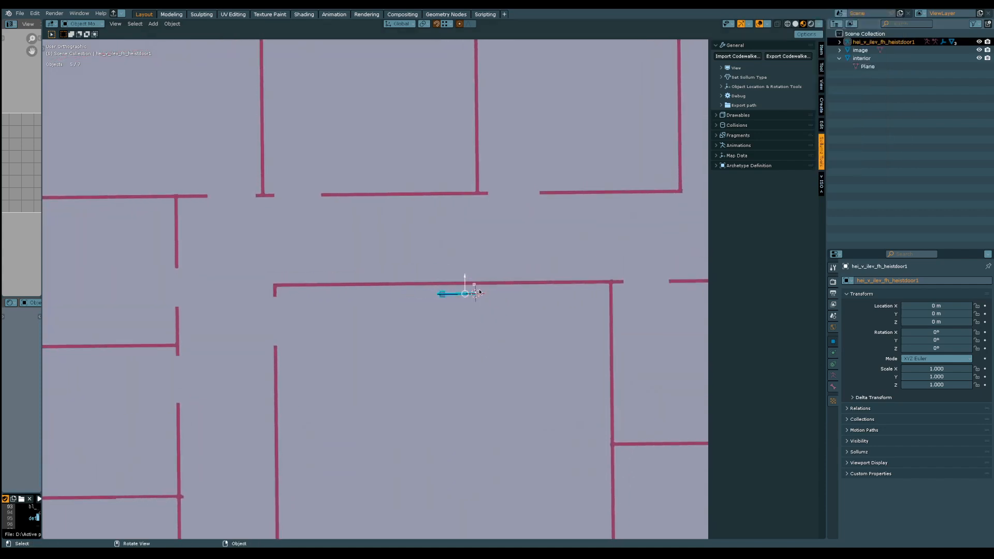
key(g)
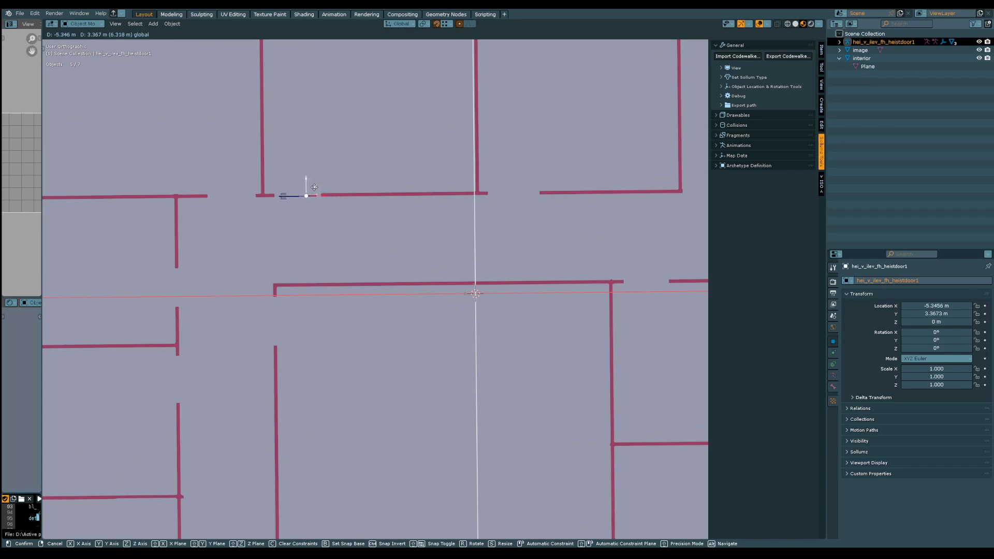
click(308, 195)
Nudge the door about 0.04 m along Y to line it up with the wall line of its doorway
scroll(308, 199, up, 2)
scroll(308, 200, up, 6)
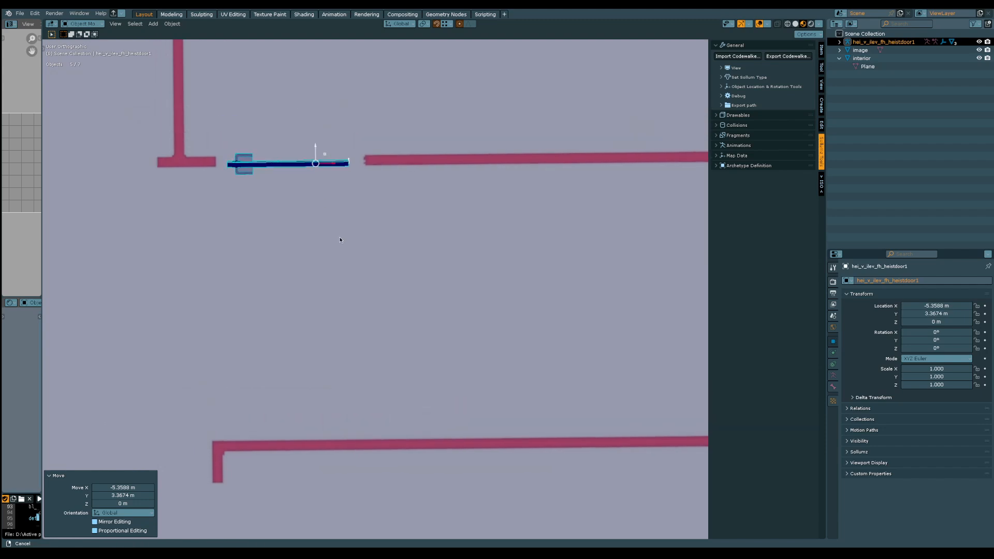
scroll(368, 311, up, 2)
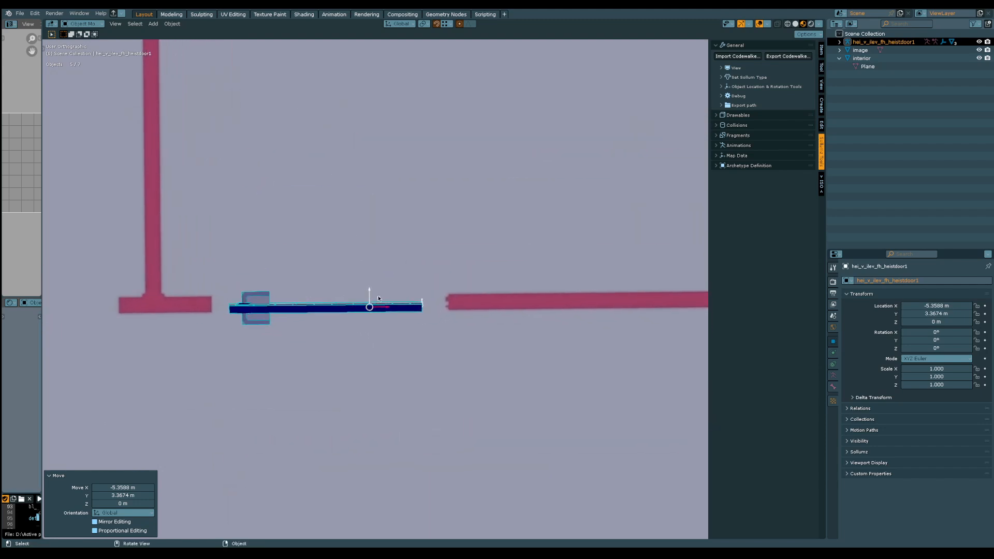
key(g)
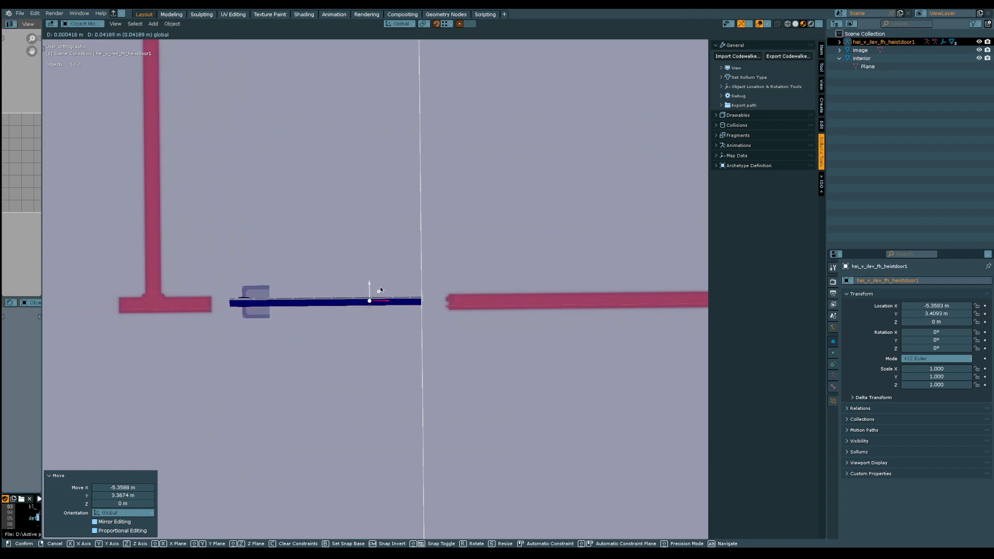
click(380, 290)
scroll(381, 270, down, 5)
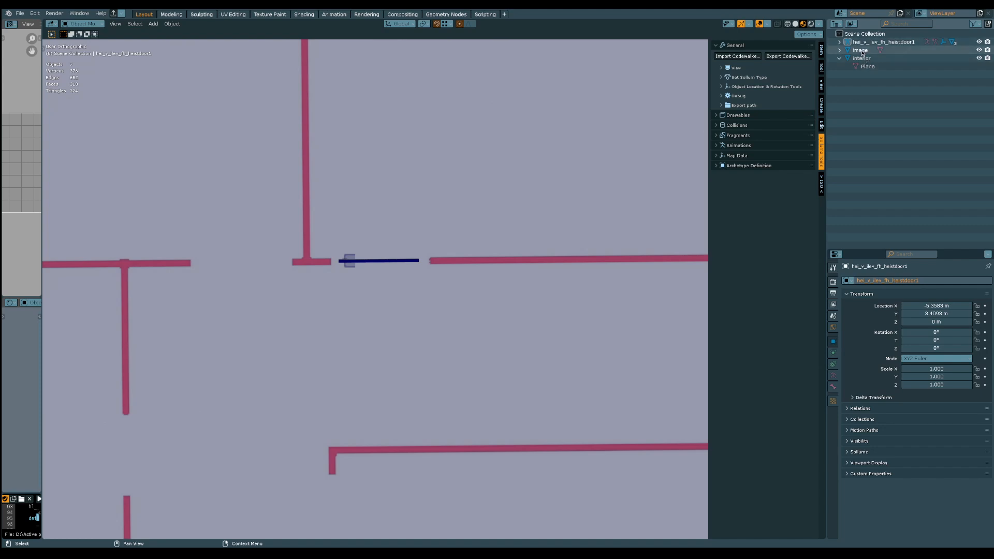
Scale the floor plan image down to about 27.3 and move the door to follow the doorway, at about X -4.97 m, Y 3.11 m
click(861, 51)
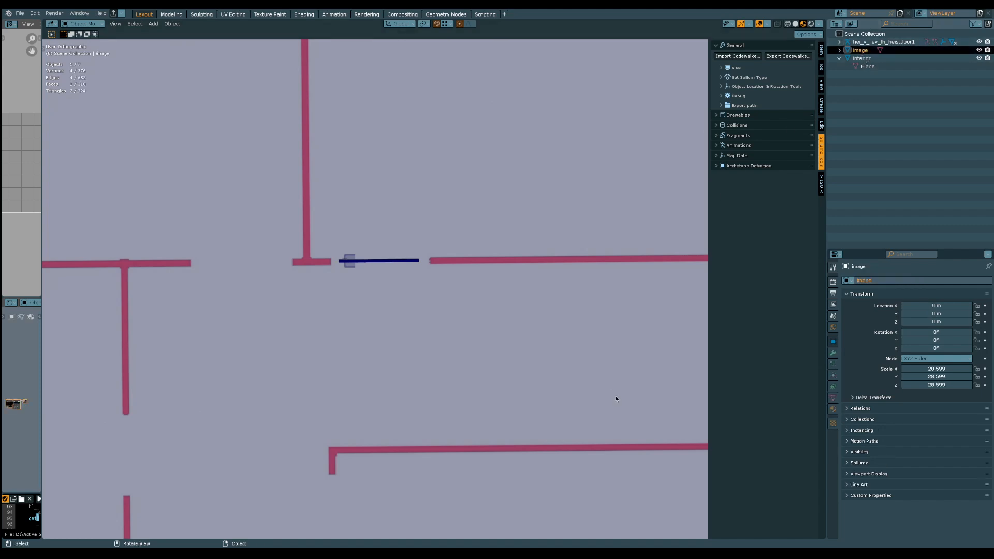
key(s)
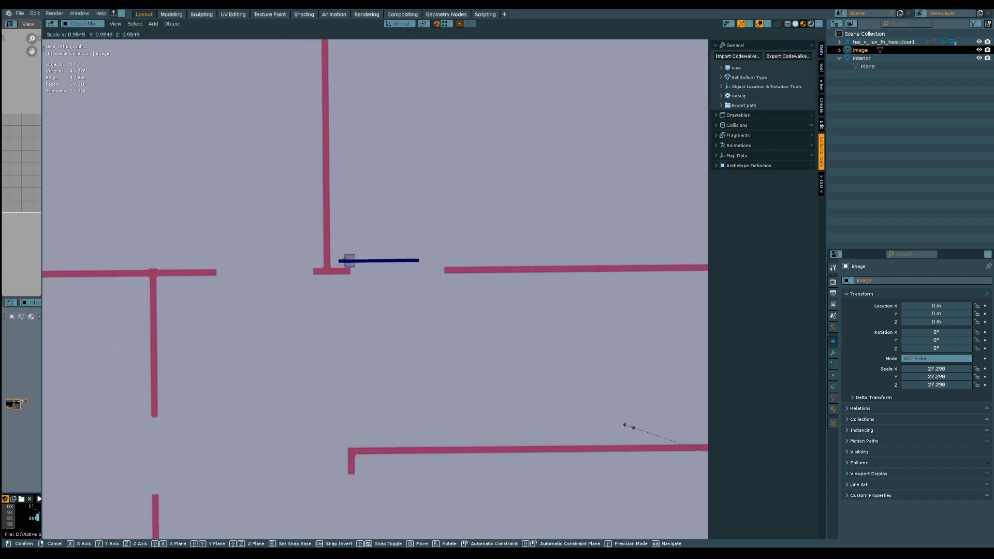
click(629, 429)
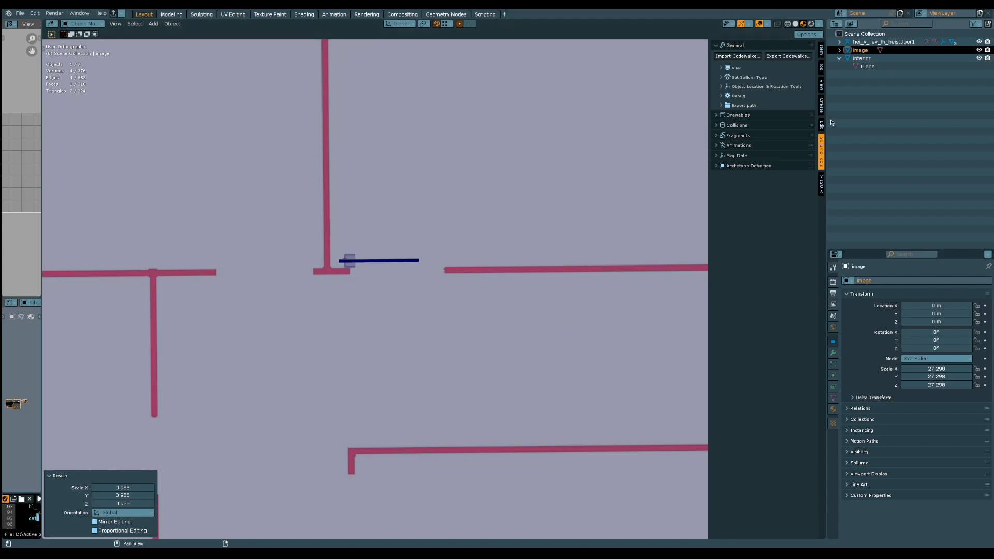
click(882, 42)
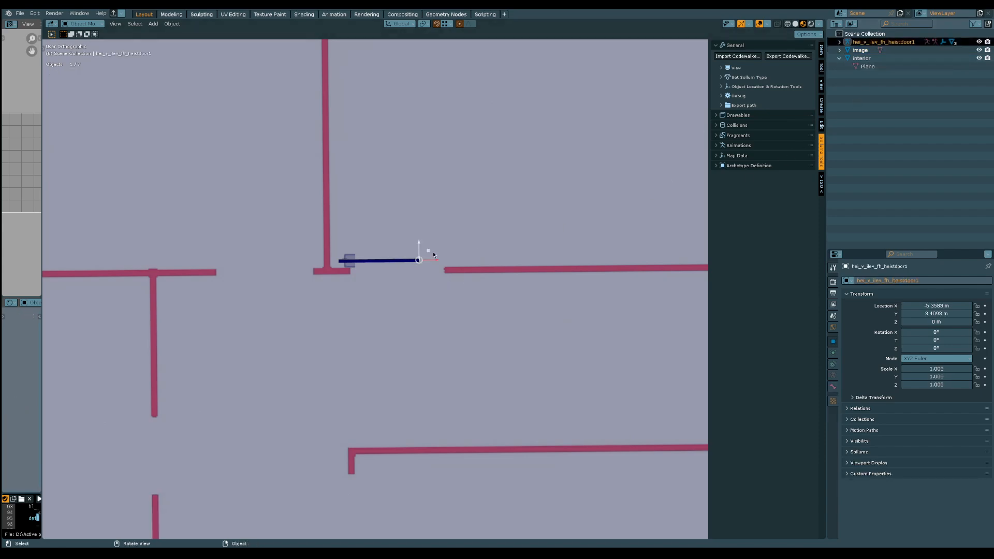
drag(430, 250, 455, 270)
Shrink the floor plan image to about 25.2 and shift the door to the doorway, at about X -4.54 m, Y 2.78 m
click(872, 52)
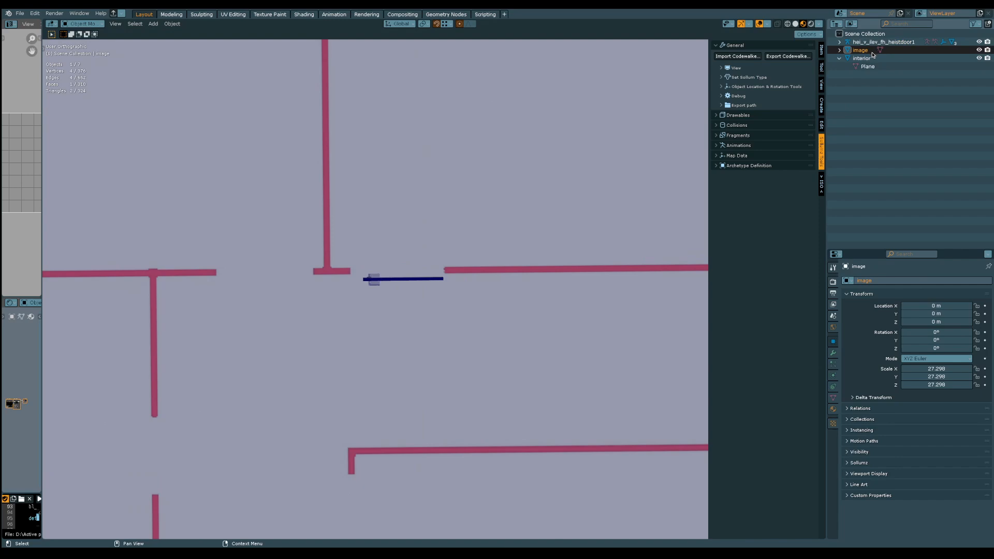
key(s)
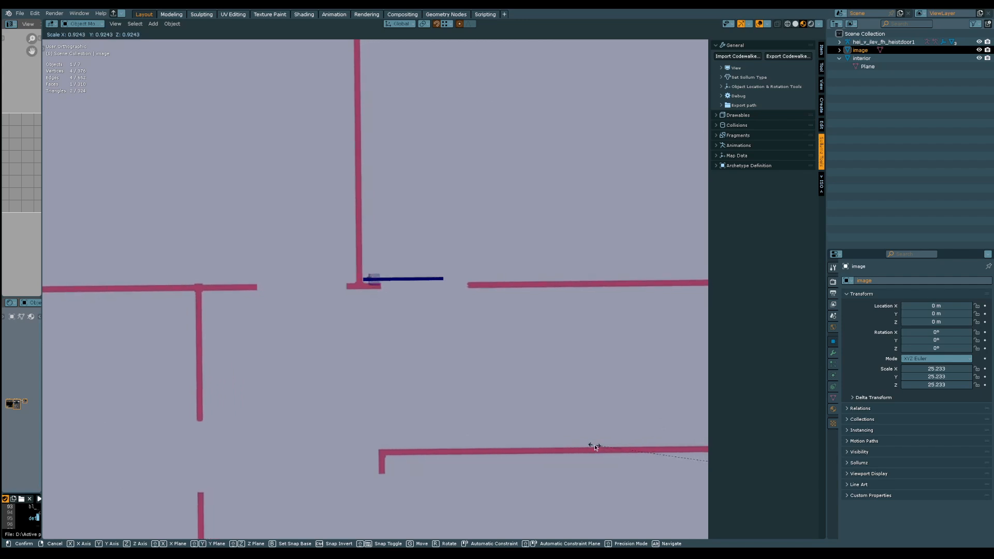
click(595, 449)
click(883, 42)
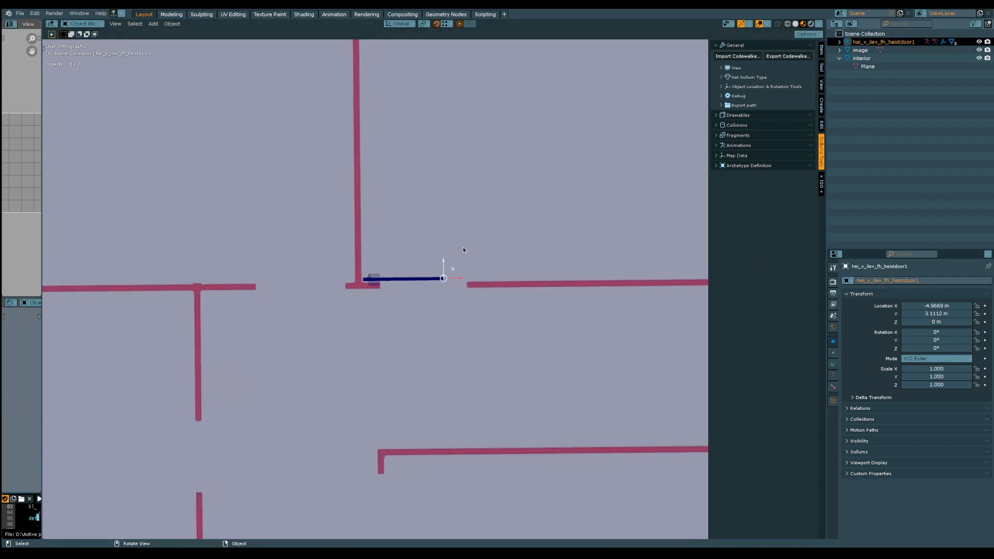
key(g)
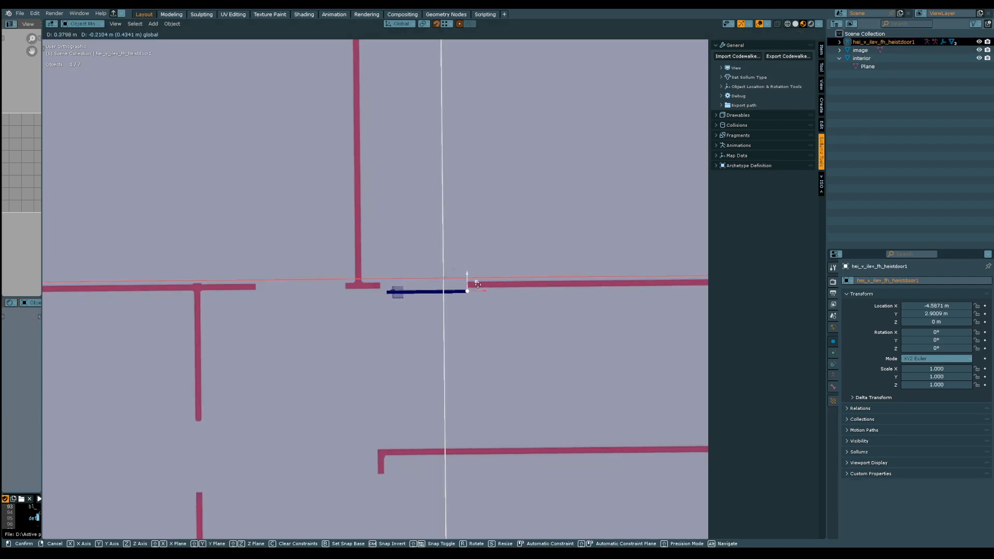
click(480, 289)
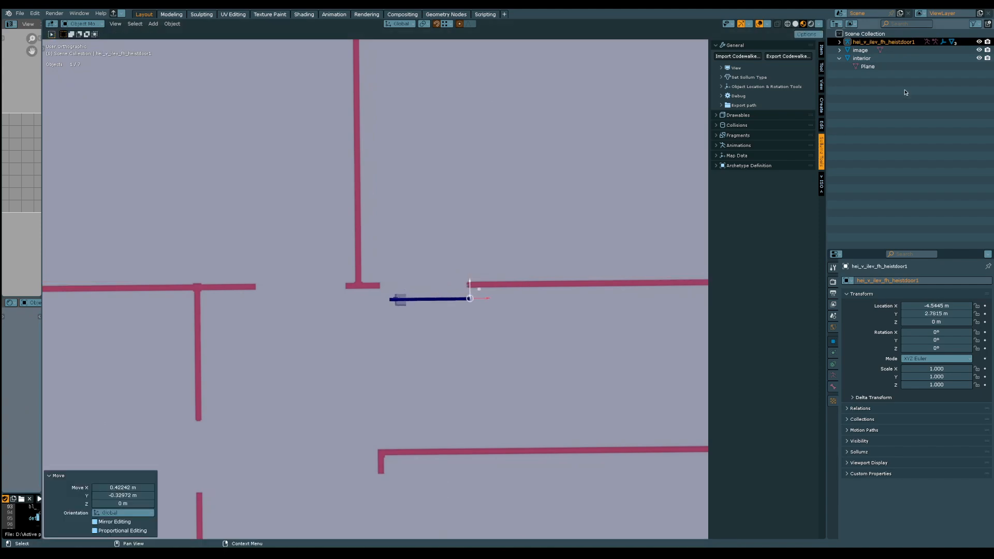
Scale the floor plan image by about 0.888 and move the door about 0.48 m in X and -0.10 m in Y to meet the doorway's wall end
click(879, 51)
key(s)
click(548, 391)
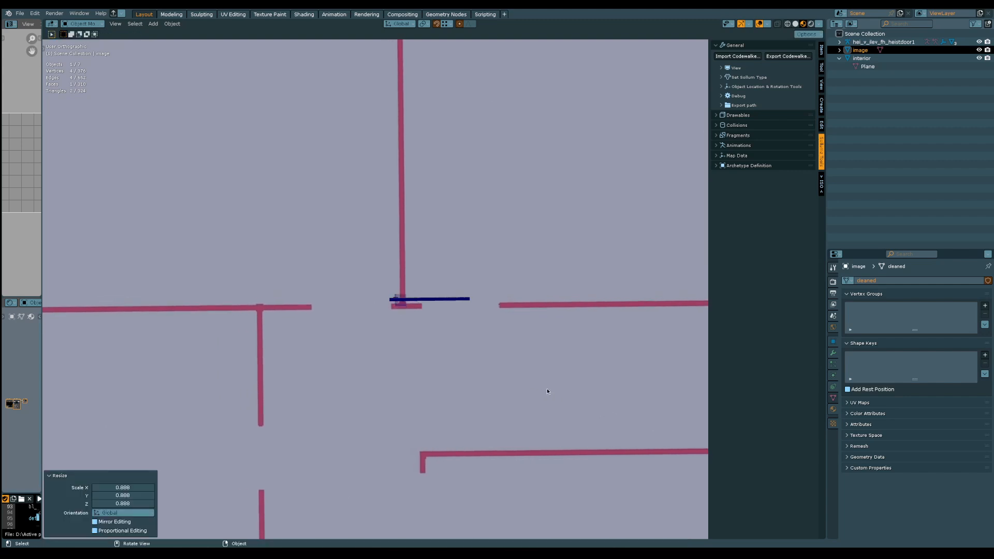
click(883, 42)
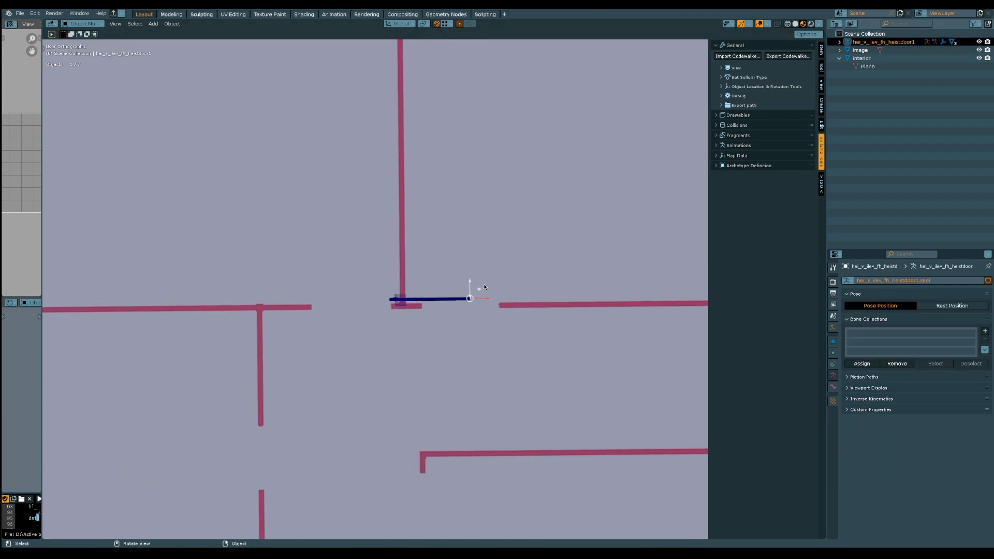
drag(484, 286, 501, 298)
scroll(480, 257, up, 4)
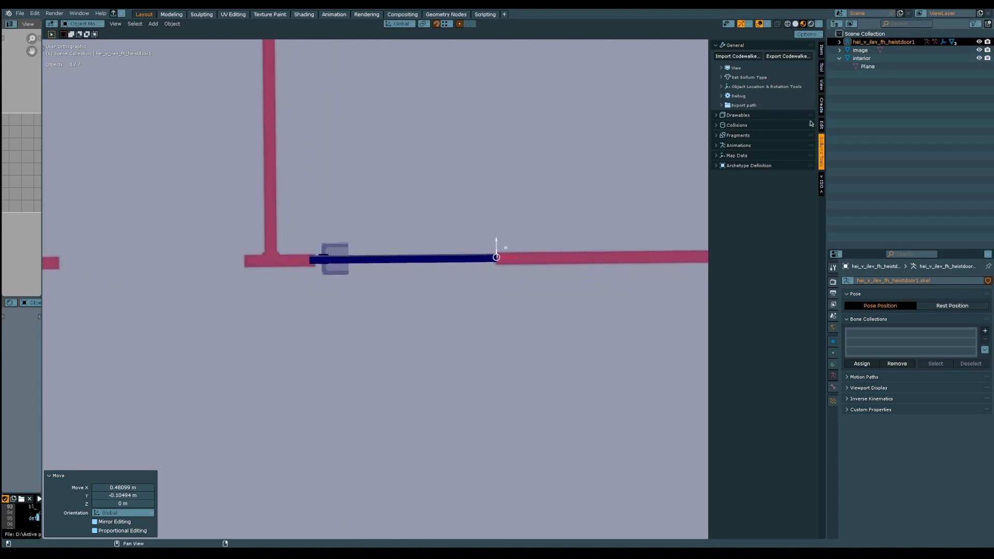
Enlarge the floor plan image by about 1.023 and move the door about -0.096 m in X and 0.109 m in Y into the opening
click(651, 350)
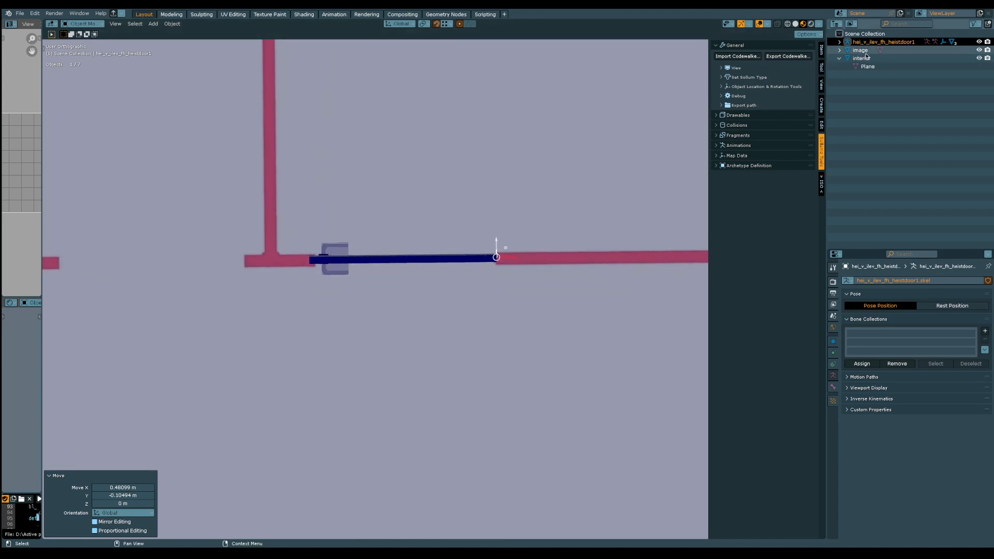
key(s)
click(641, 346)
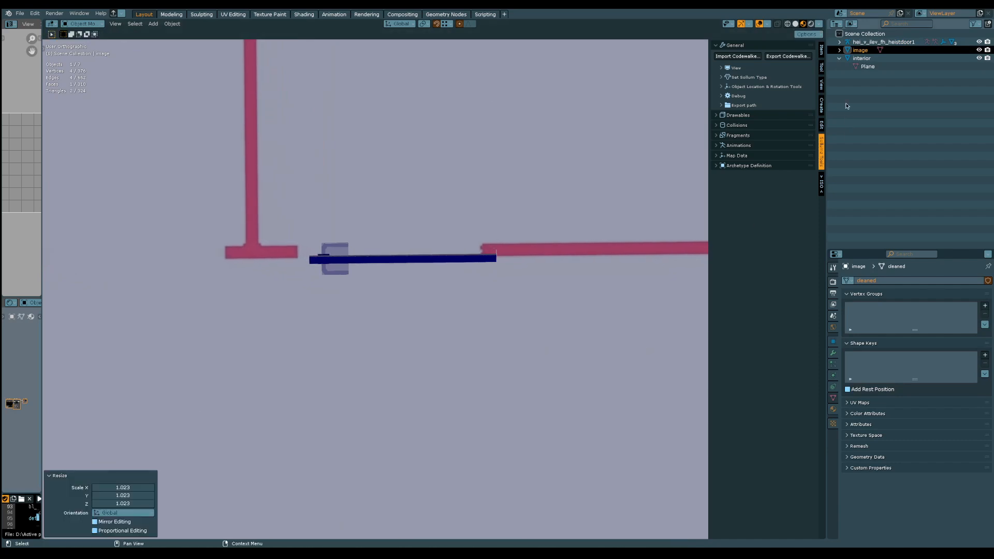
click(870, 42)
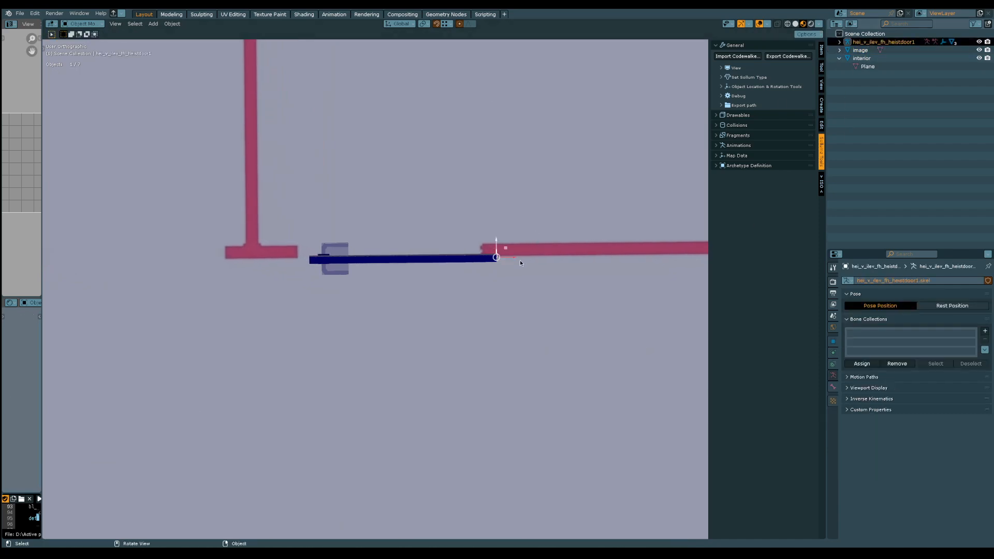
key(g)
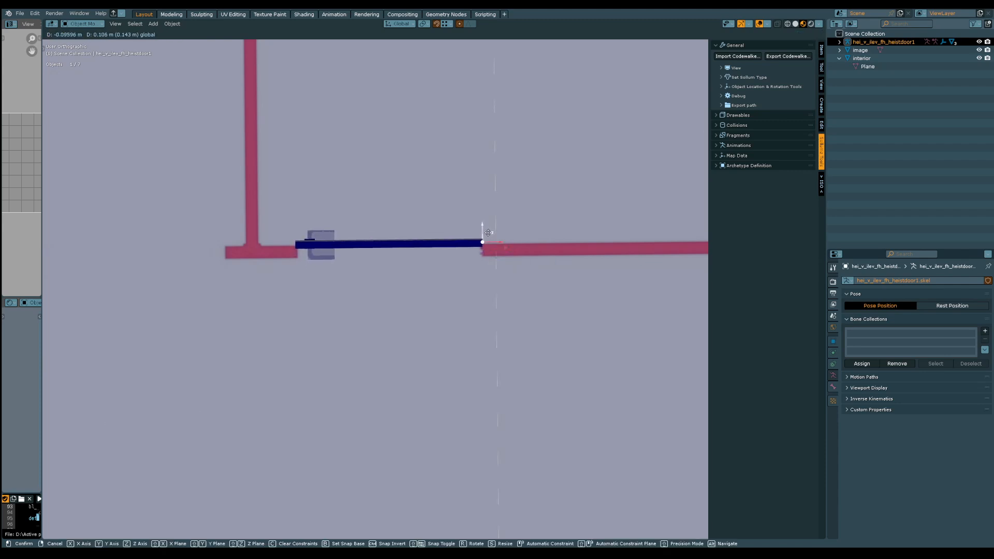
click(488, 233)
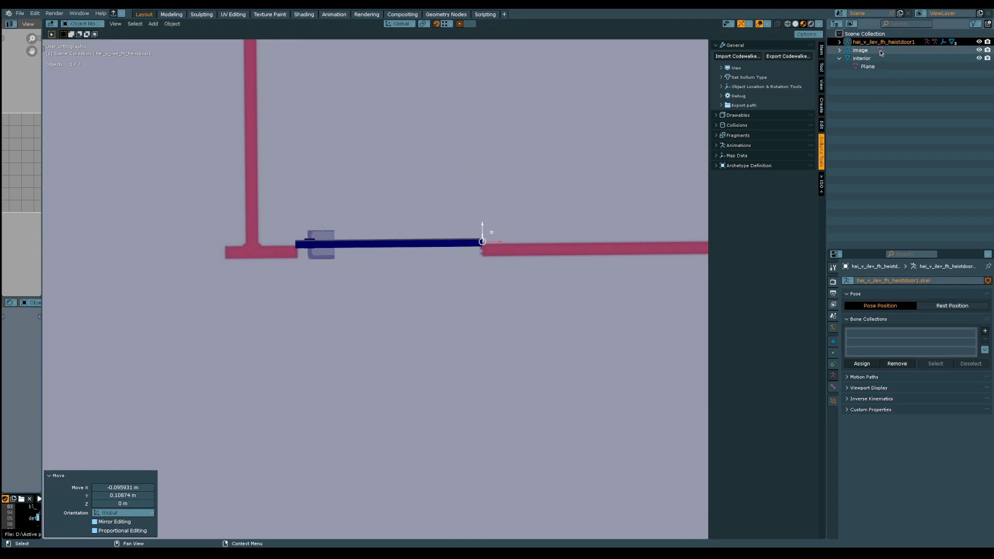
Fine-tune the floor plan image scale by about 1.005 and shift the door about -0.014 m in X and -0.040 m in Y to fit the doorway
click(860, 50)
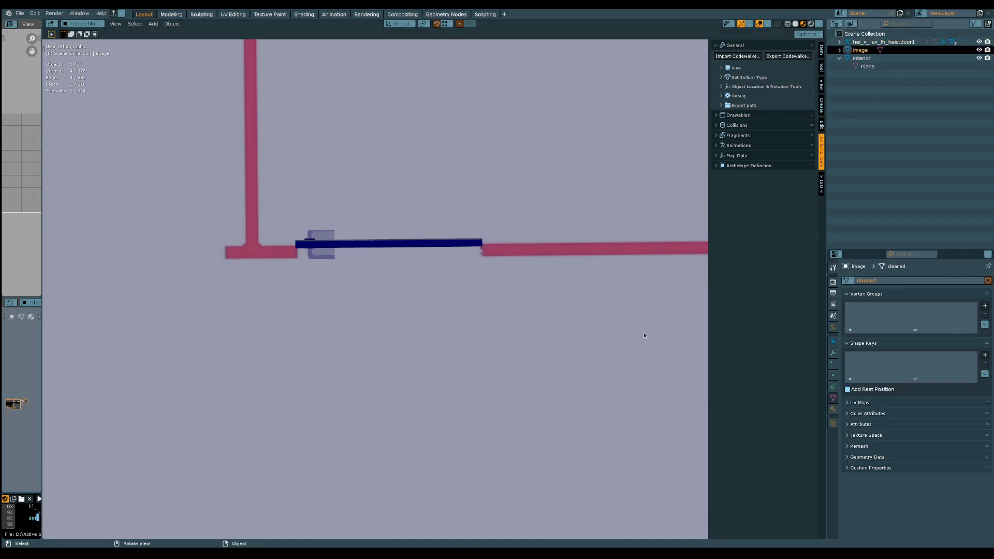
key(s)
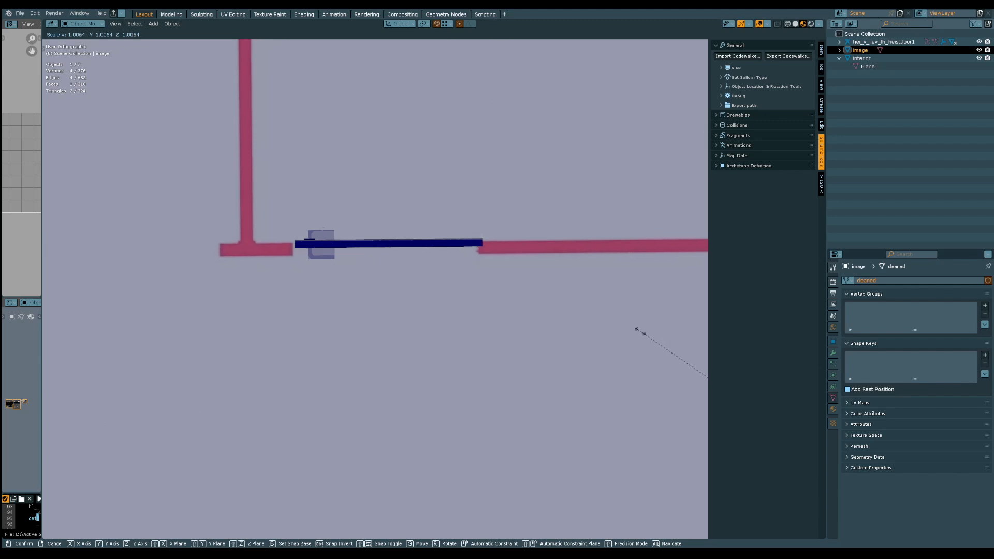
click(641, 331)
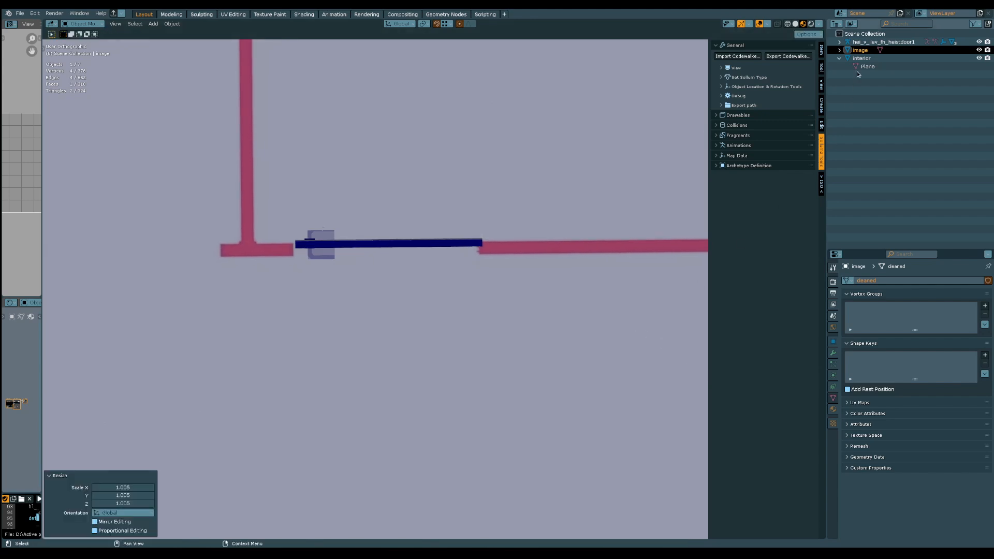
click(868, 41)
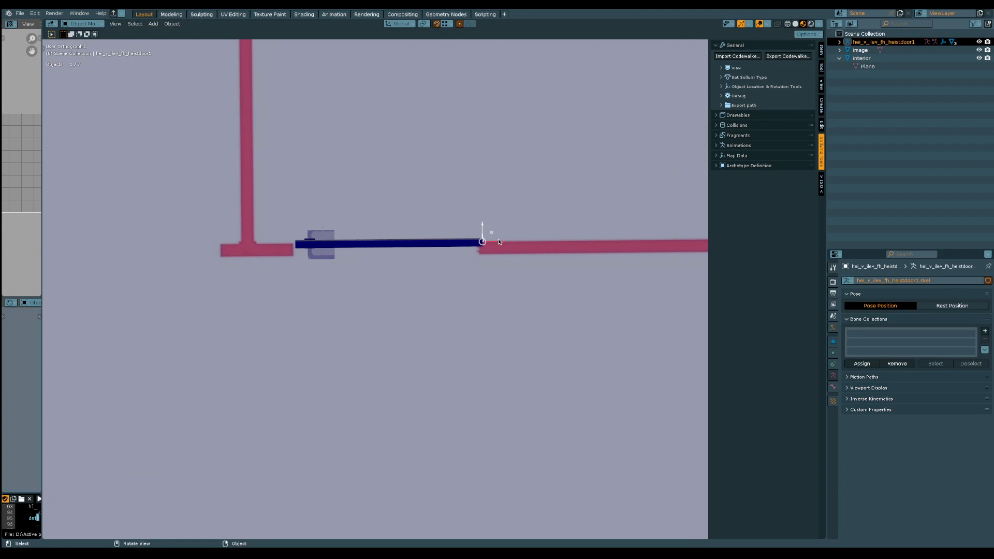
key(g)
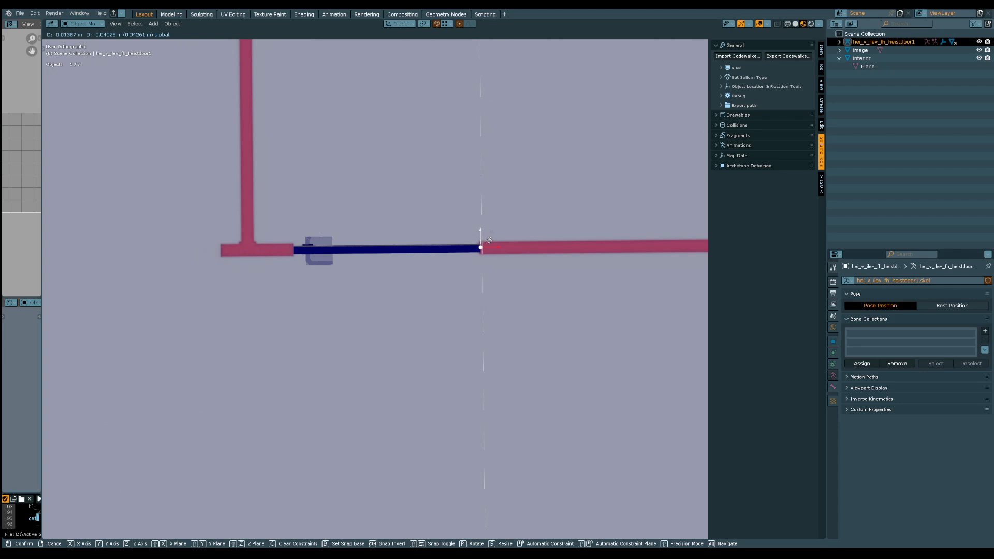
click(489, 240)
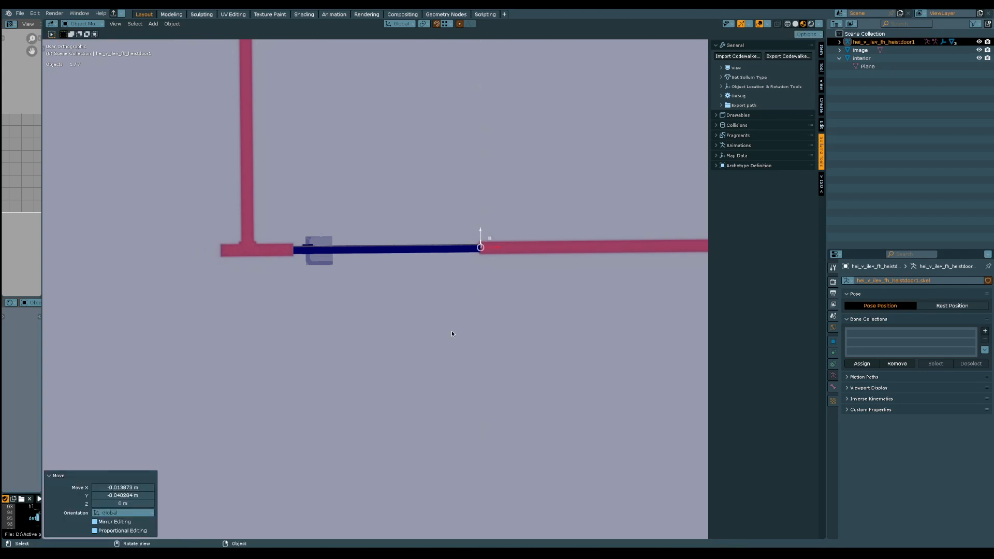
Raise the door about 1.137 m along Z so its lower edge rests on the floor plan
middle_drag(408, 328, 386, 345)
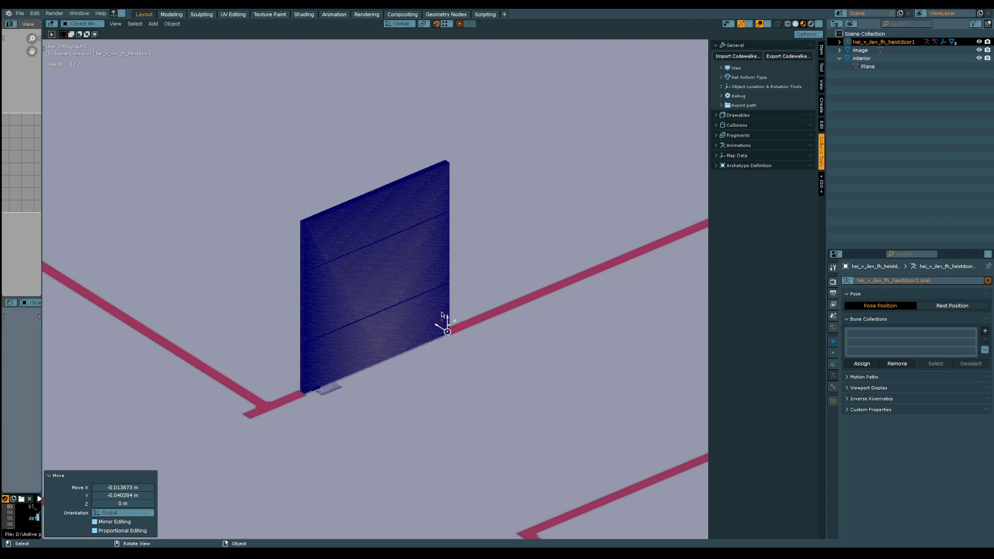
drag(449, 314, 467, 176)
middle_drag(406, 351, 390, 436)
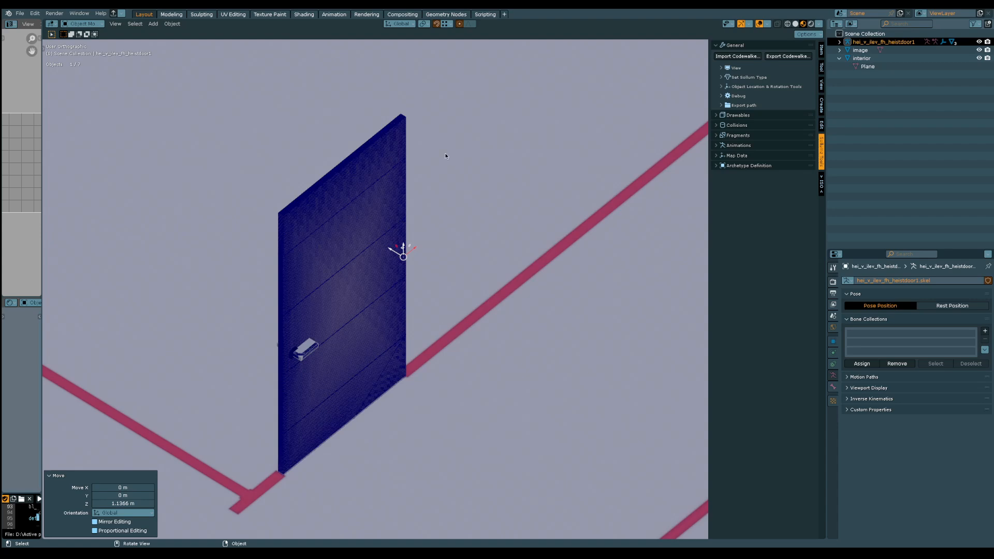
Examine the standing door against the surrounding rooms and the whole floor plan to judge the plan's scale
scroll(348, 379, down, 5)
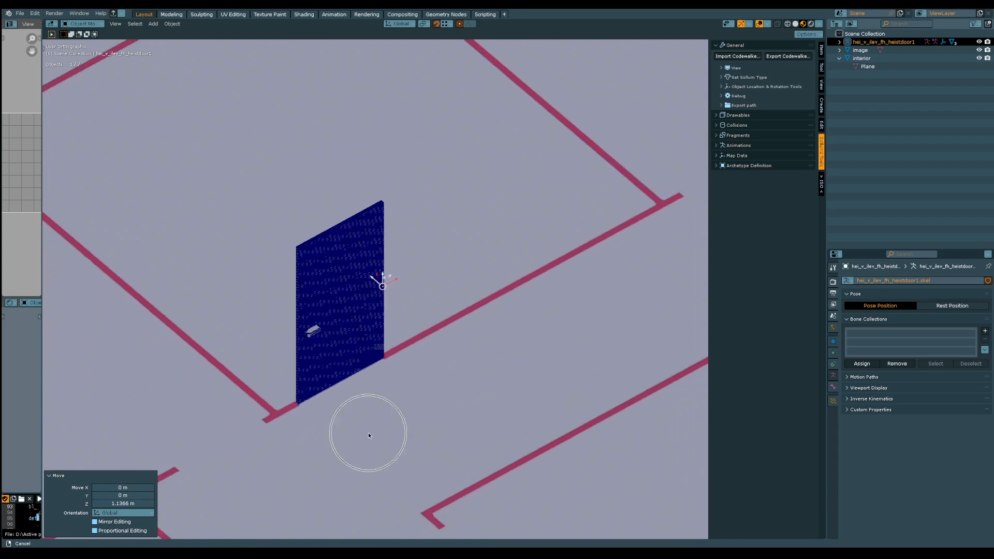
shift+middle_drag(356, 347, 419, 335)
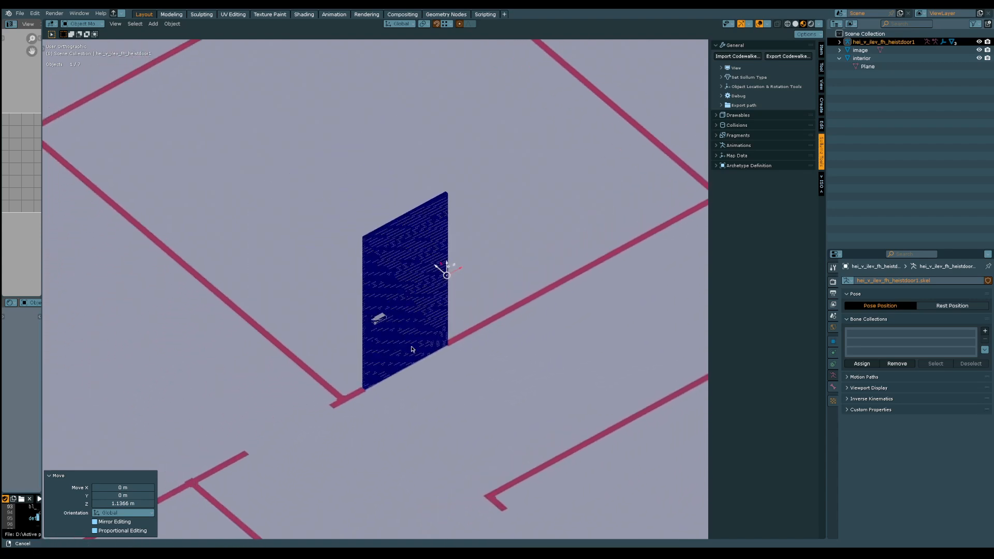
scroll(414, 350, down, 3)
middle_drag(412, 399, 429, 360)
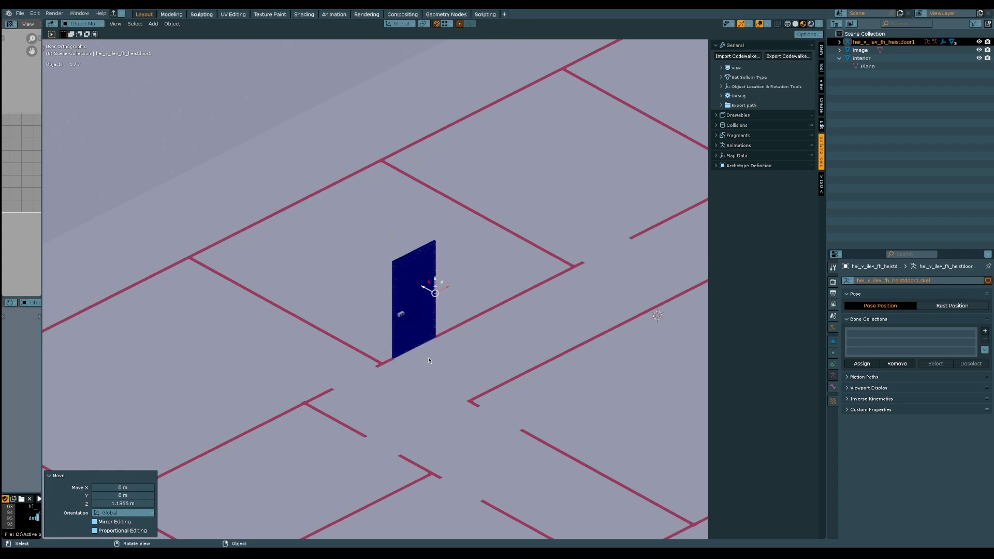
middle_drag(428, 360, 299, 350)
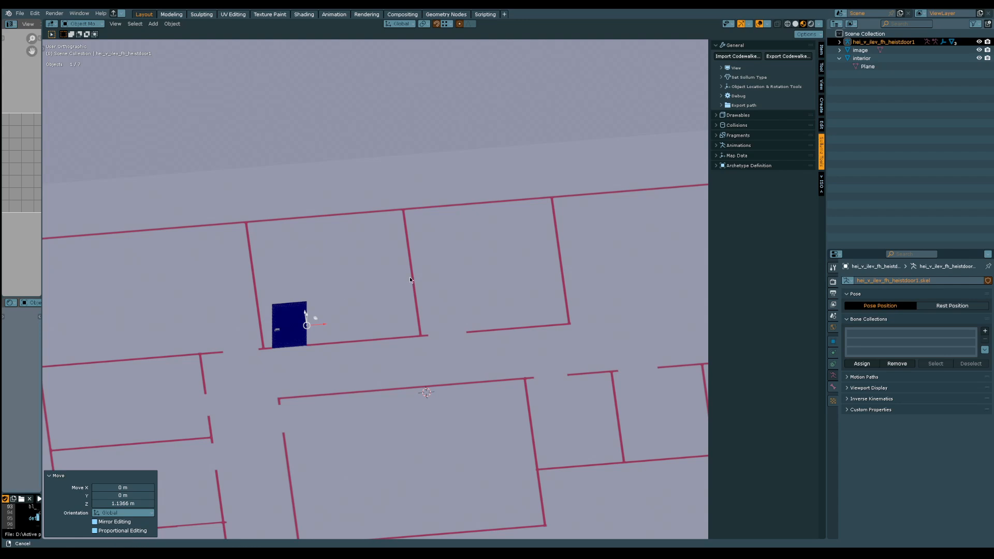
scroll(409, 277, down, 2)
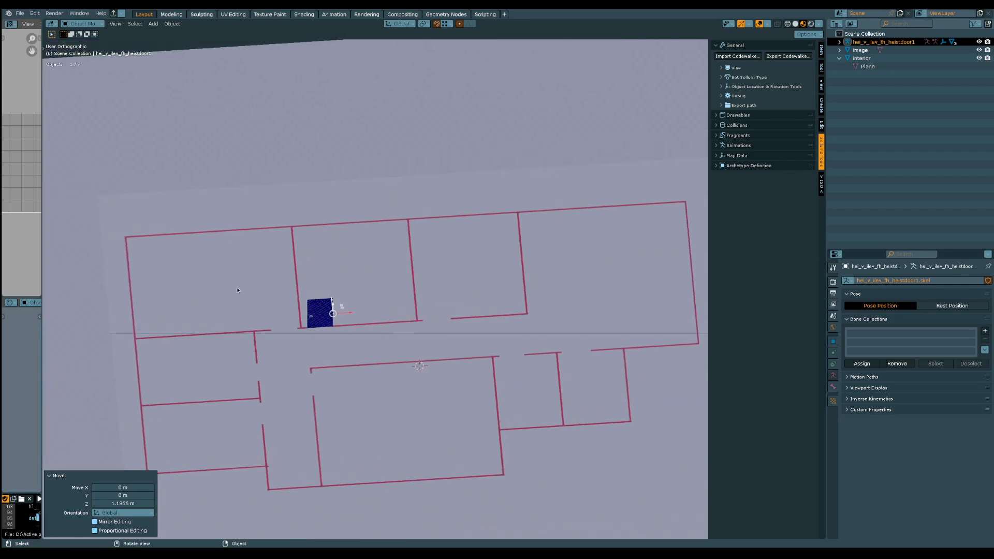
middle_drag(238, 289, 340, 372)
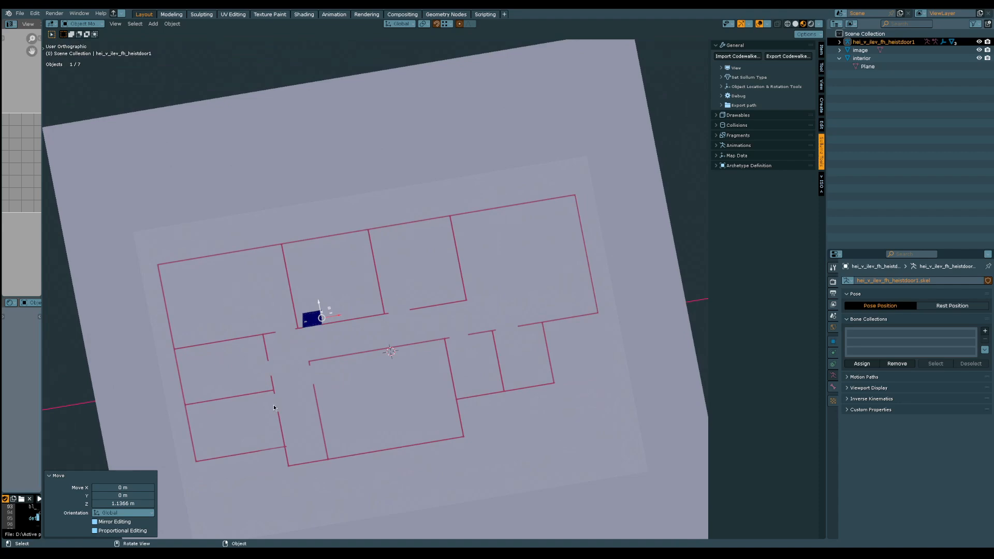
Scale the interior plane down uniformly to about 0.811 around the floor plan
middle_drag(303, 386, 382, 368)
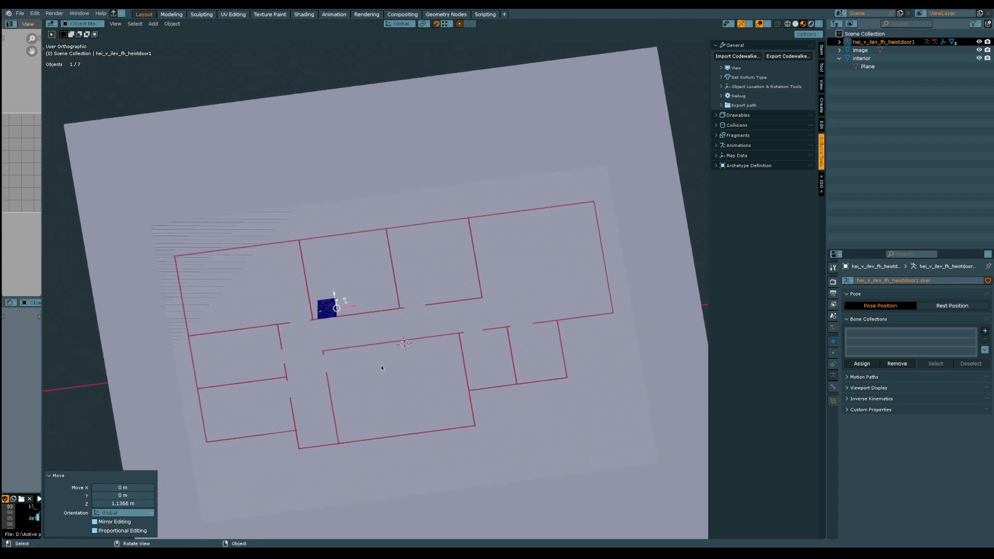
click(519, 136)
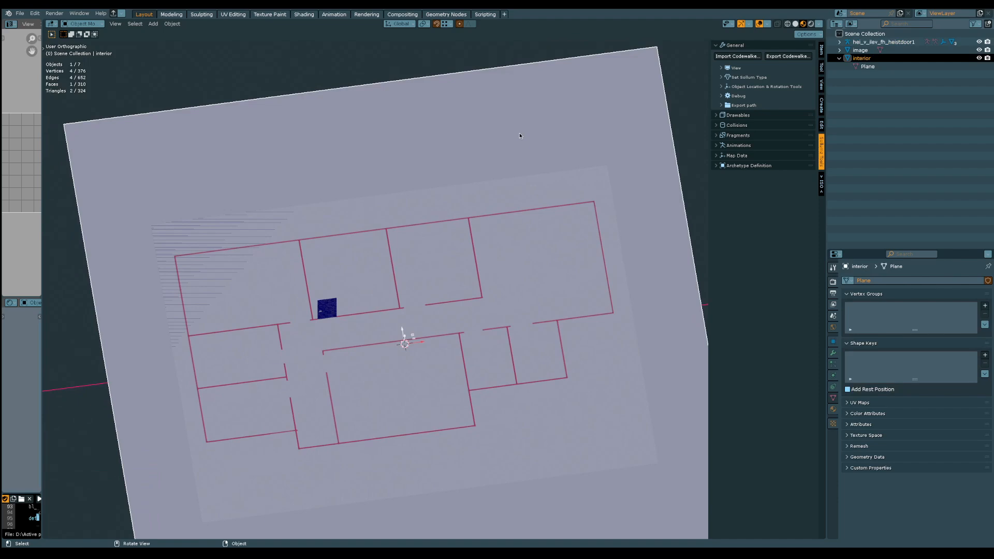
middle_drag(593, 303, 473, 412)
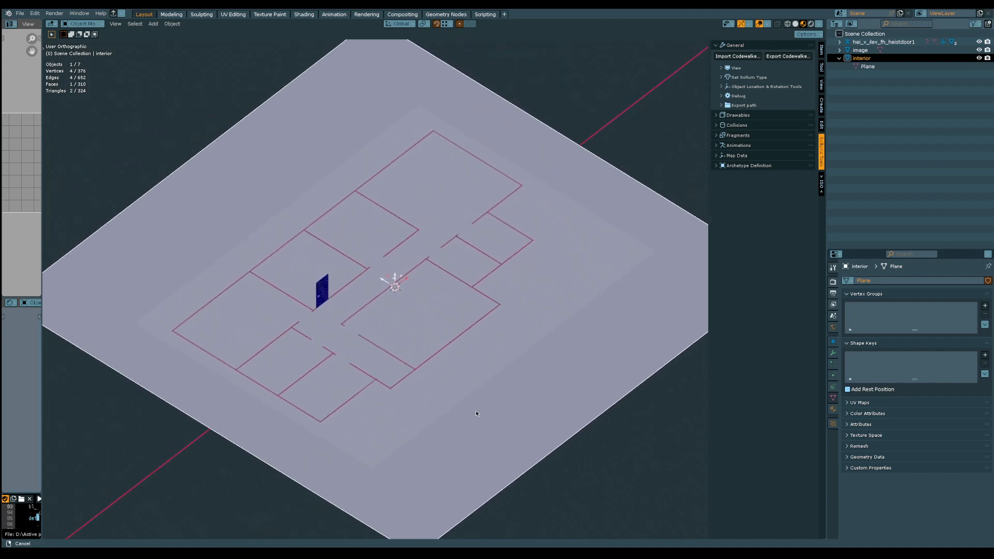
key(s)
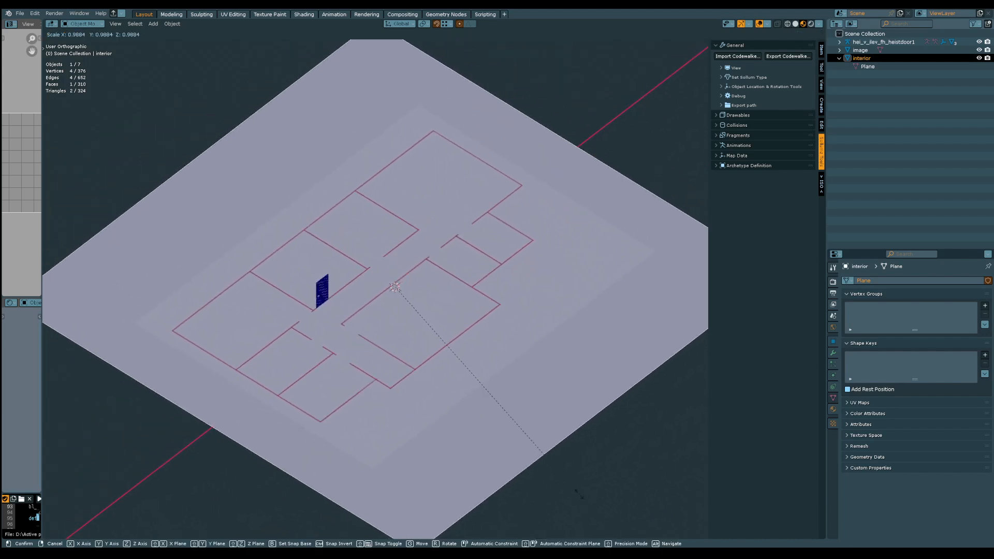
click(541, 467)
mouse_move(541, 468)
middle_down()
mouse_move(526, 473)
mouse_move(573, 473)
mouse_move(560, 469)
middle_up()
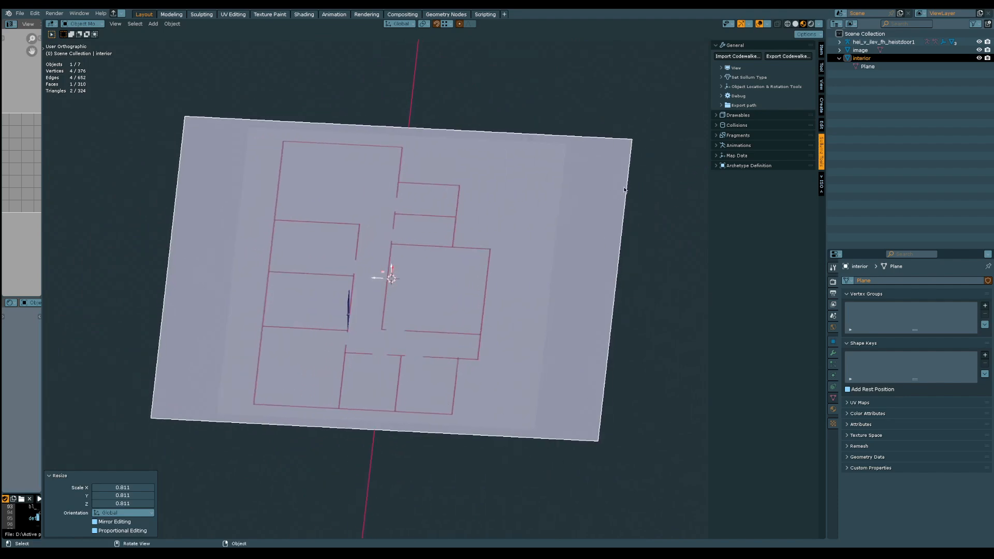
Hide the X axis line and the 3D cursor in the viewport overlays
click(767, 24)
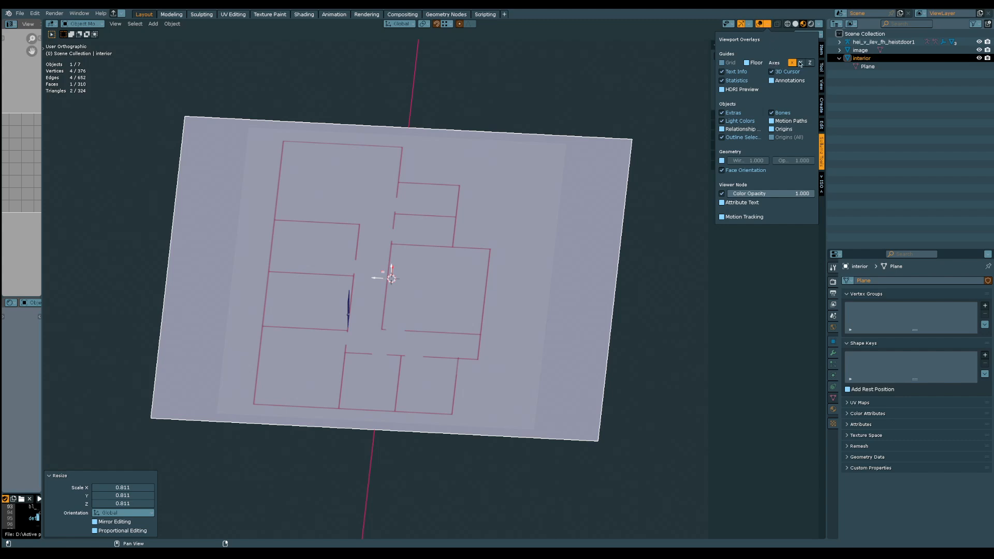
click(793, 63)
click(781, 72)
Scale the interior plane along global Y by about 0.744 to fit it closer to the floor plan
middle_drag(537, 366, 408, 264)
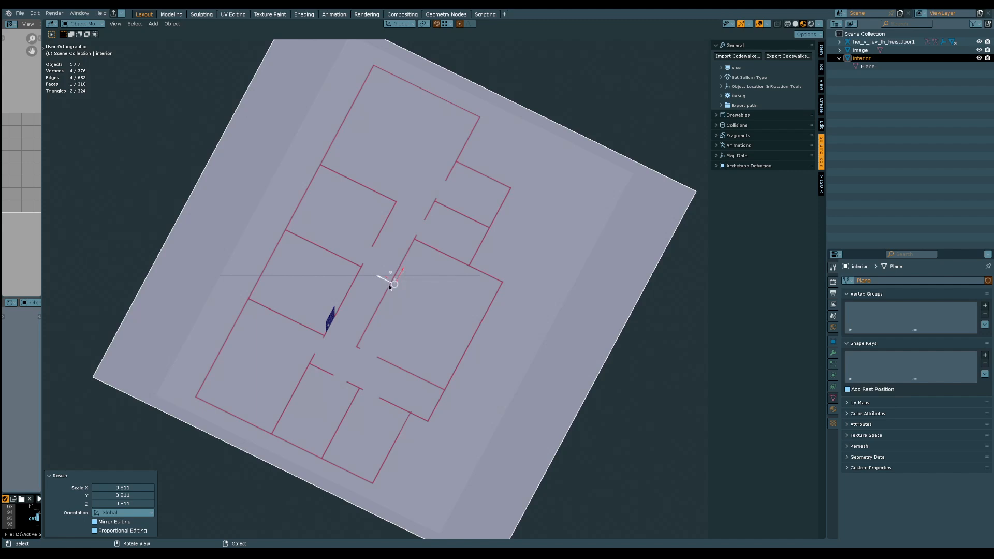
mouse_move(379, 295)
middle_down()
mouse_move(428, 207)
mouse_move(384, 284)
middle_up()
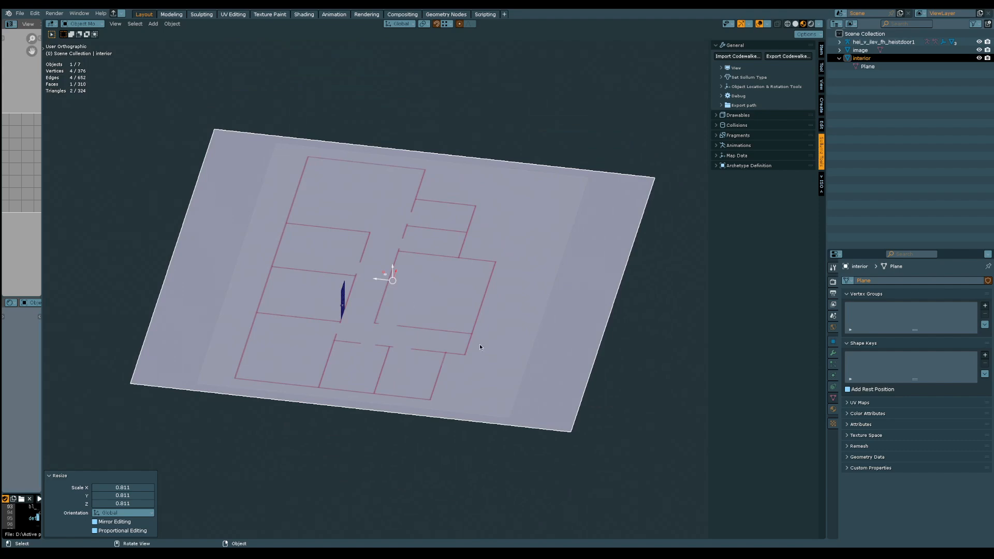
key(s)
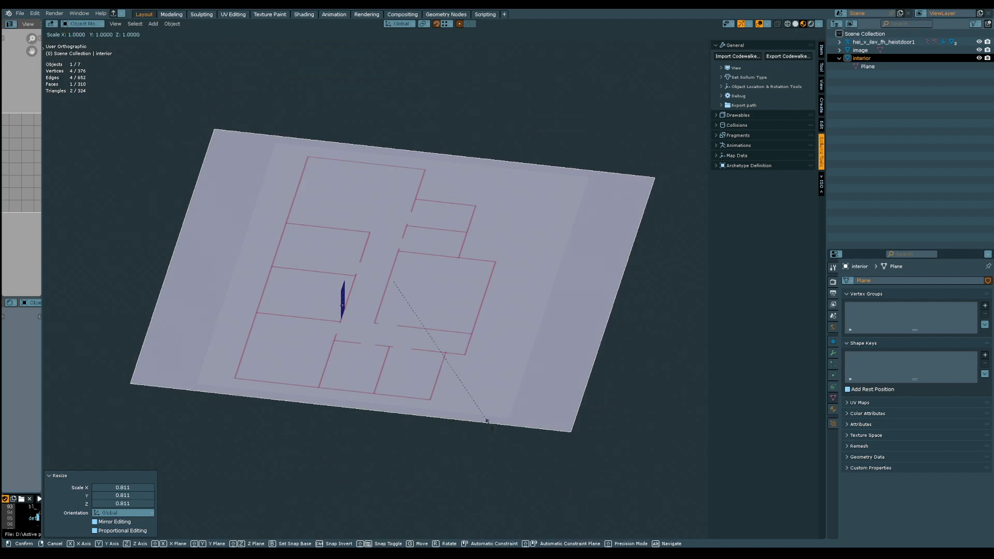
key(y)
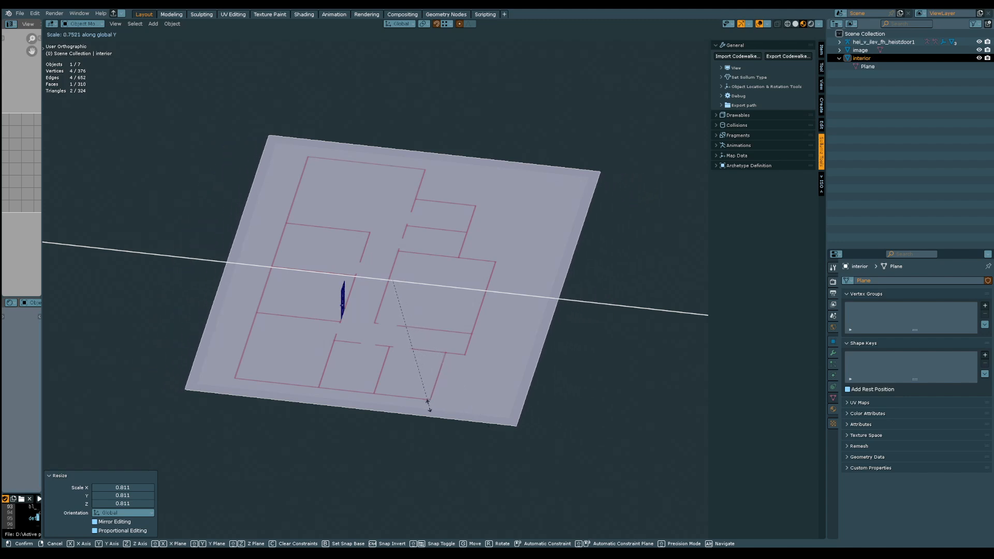
click(428, 404)
middle_drag(427, 404, 304, 409)
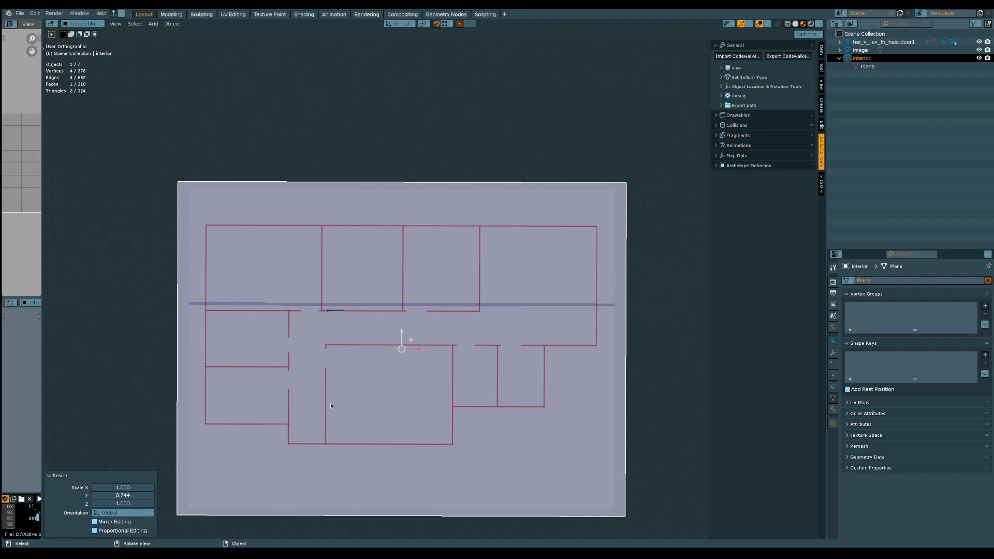
middle_drag(330, 406, 432, 355)
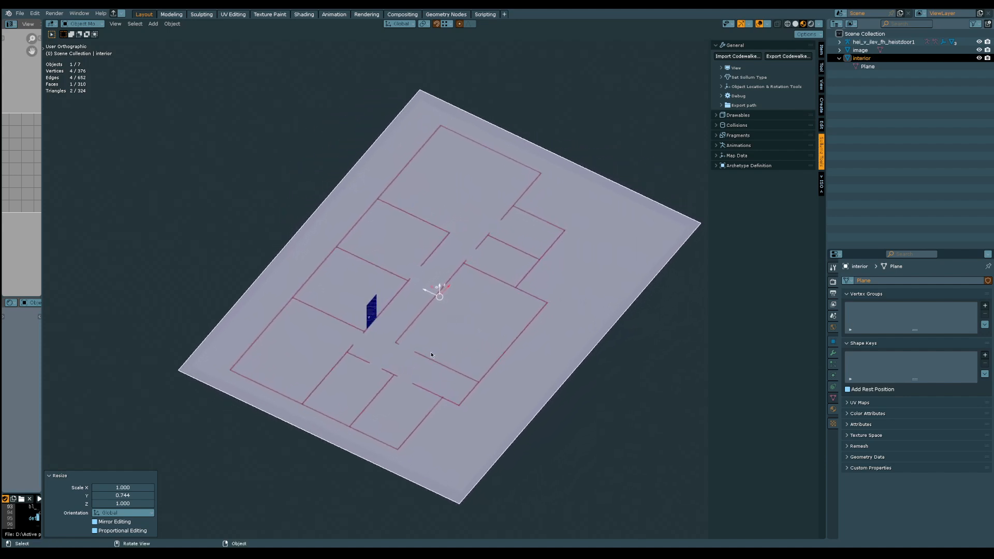
Rename the interior object as cut_this_into_room
click(635, 370)
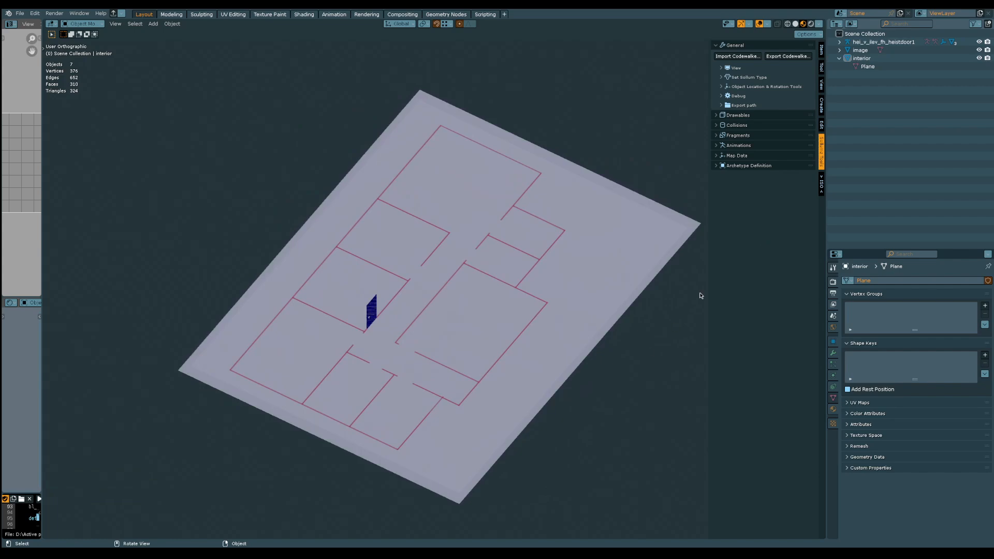
click(870, 59)
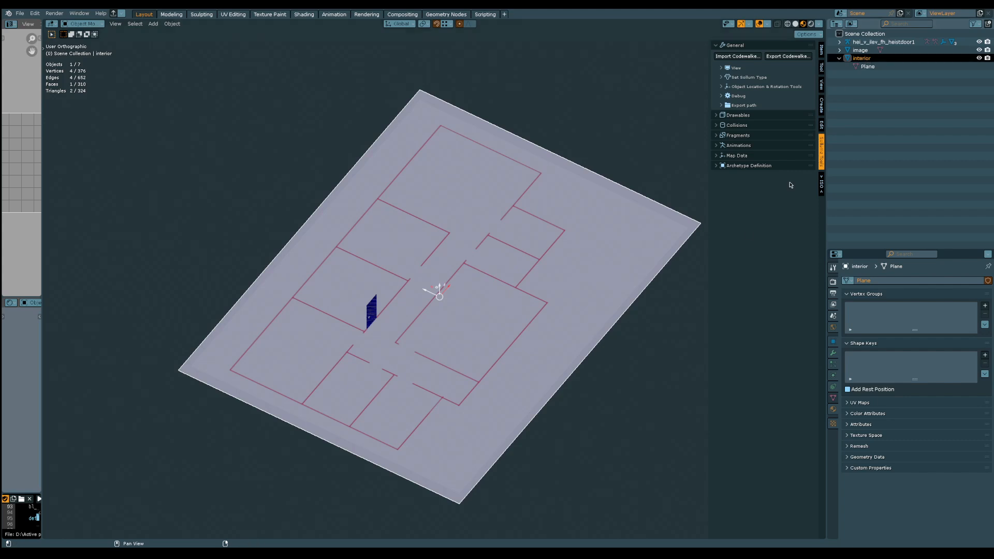
middle_drag(536, 397, 550, 373)
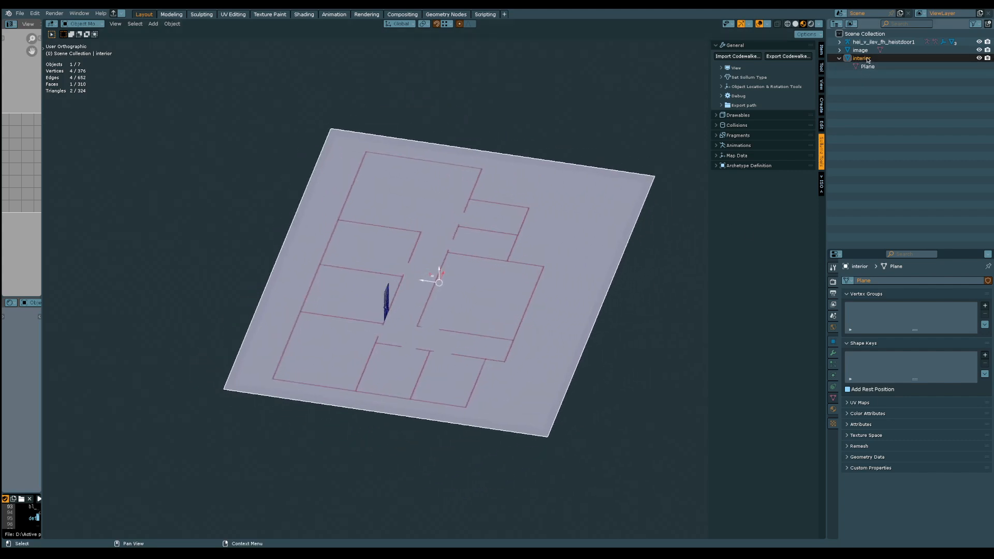
double_click(865, 59)
text(cut_this_into_room)
key(Return)
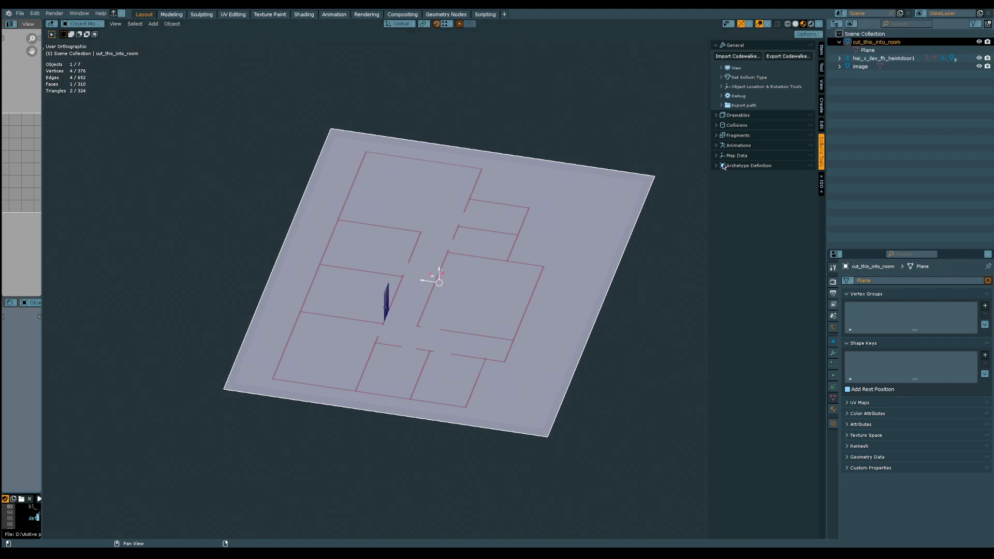
mouse_move(470, 244)
middle_down()
mouse_move(496, 268)
mouse_move(482, 247)
mouse_move(474, 263)
middle_up()
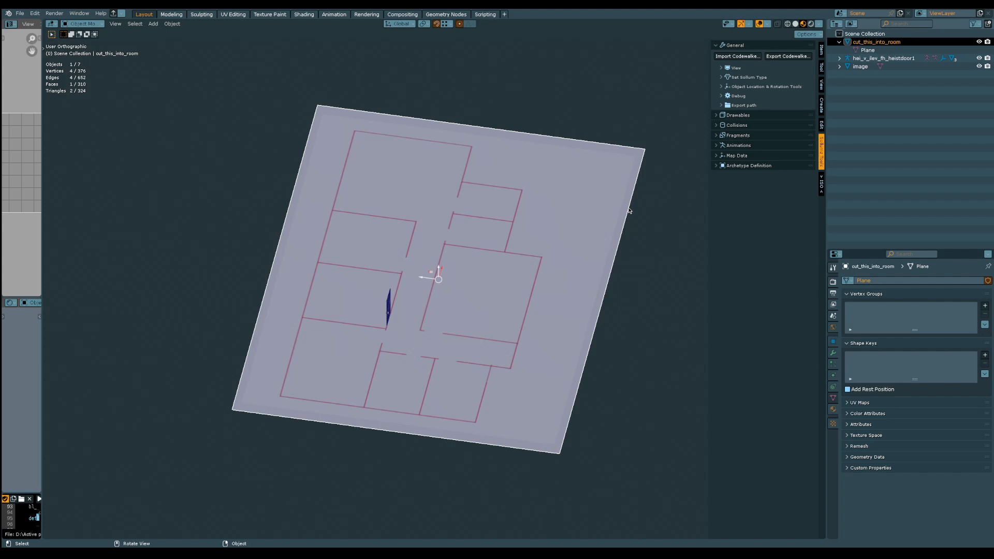
middle_drag(629, 231, 587, 235)
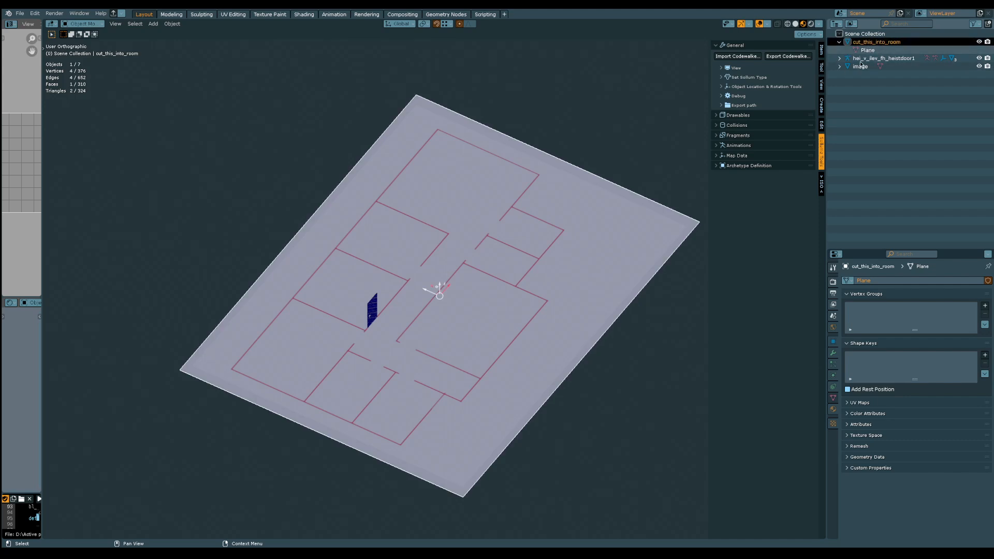
middle_drag(632, 309, 656, 278)
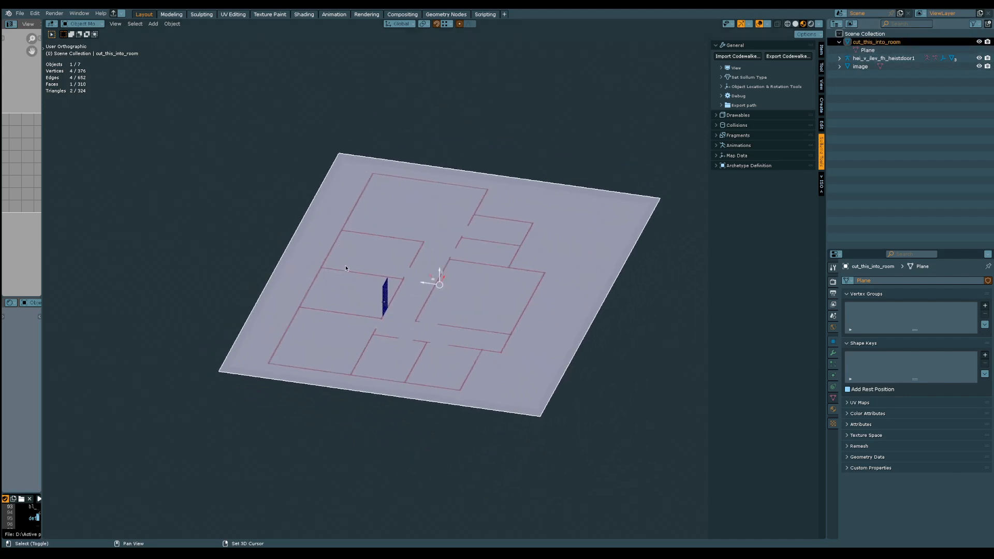
mouse_move(463, 330)
middle_down()
mouse_move(468, 338)
mouse_move(455, 341)
middle_up()
scroll(454, 341, up, 3)
middle_drag(443, 293, 398, 372)
Save the Blender file to the Desktop under the name perfect_topology
key(ctrl+s)
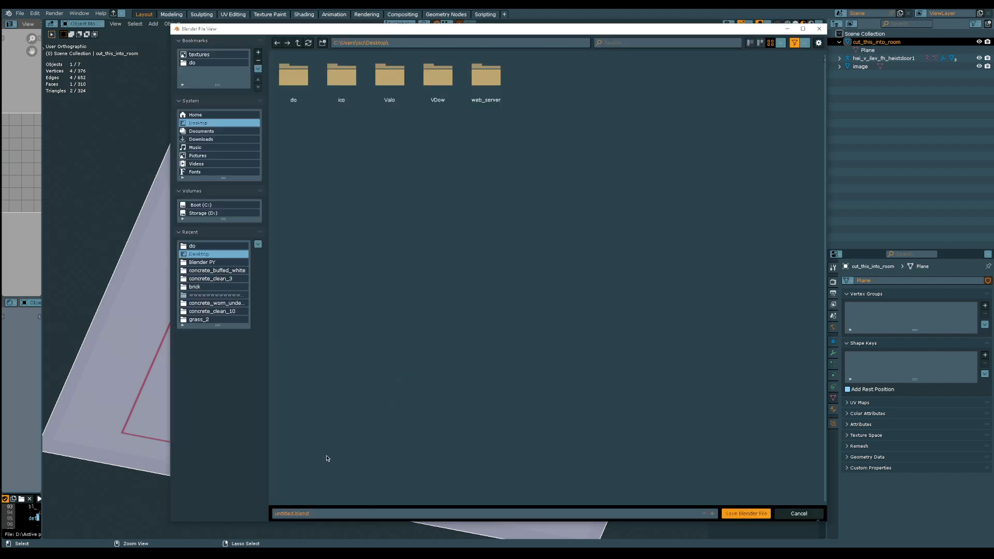
click(307, 513)
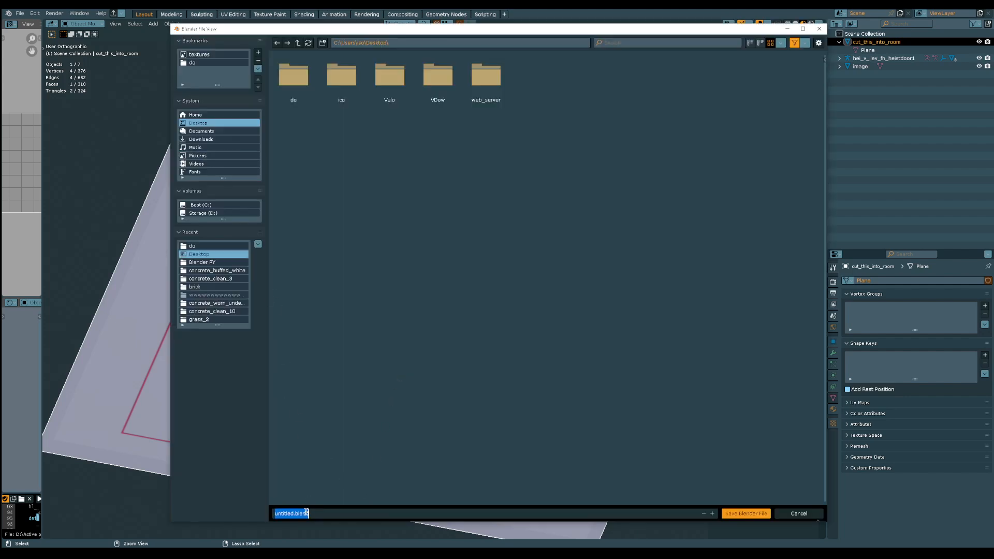
click(306, 513)
key(BackSpace)
key(BackSpace)
key(BackSpace)
key(BackSpace)
key(BackSpace)
key(BackSpace)
key(BackSpace)
key(BackSpace)
text(perfect_topology)
click(735, 512)
View the whole floor plan from directly above in orthographic top view
mouse_move(432, 444)
middle_down()
mouse_move(411, 424)
mouse_move(428, 437)
mouse_move(421, 461)
mouse_move(424, 409)
mouse_move(432, 429)
middle_up()
key(ctrl+KP_3)
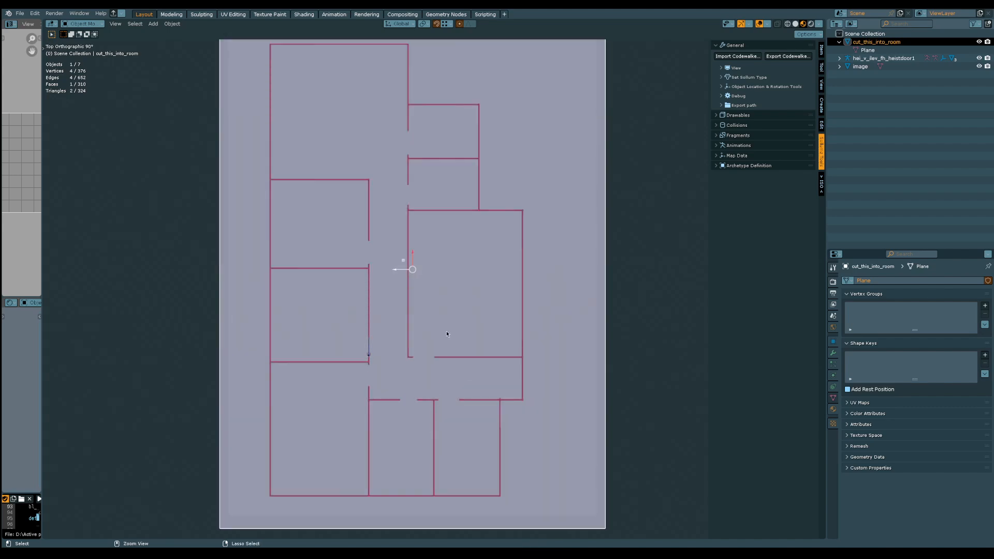
ctrl+middle_drag(446, 333, 446, 344)
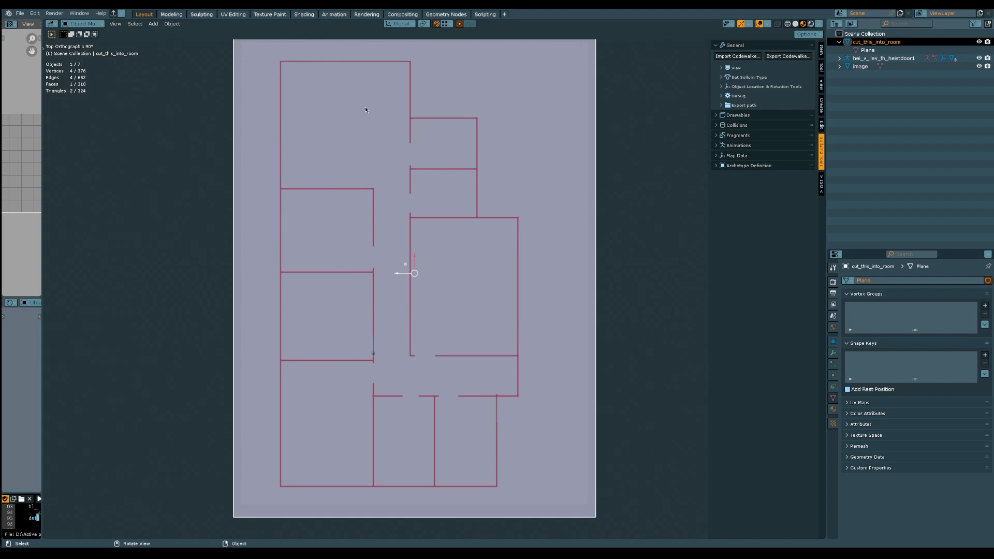
Enter Edit Mode on the plane and add eight evenly spaced lengthwise loop cuts without sliding them
shift+middle_drag(366, 107, 368, 114)
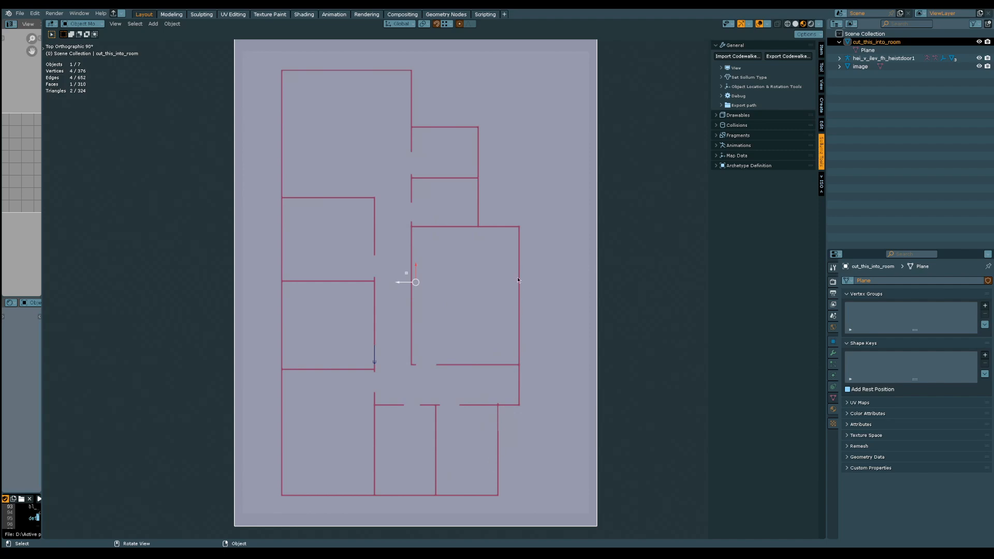
shift+middle_drag(512, 163, 507, 169)
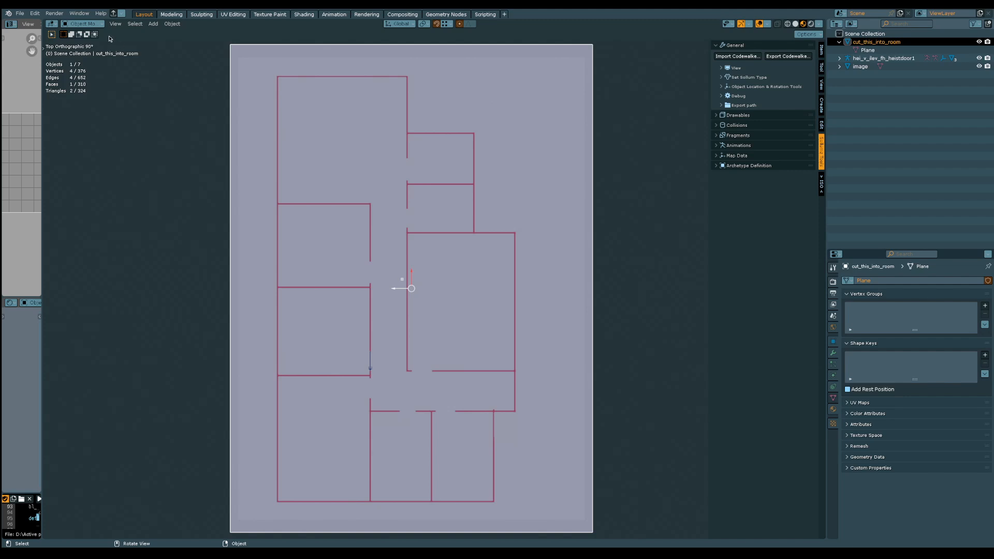
click(83, 24)
click(94, 43)
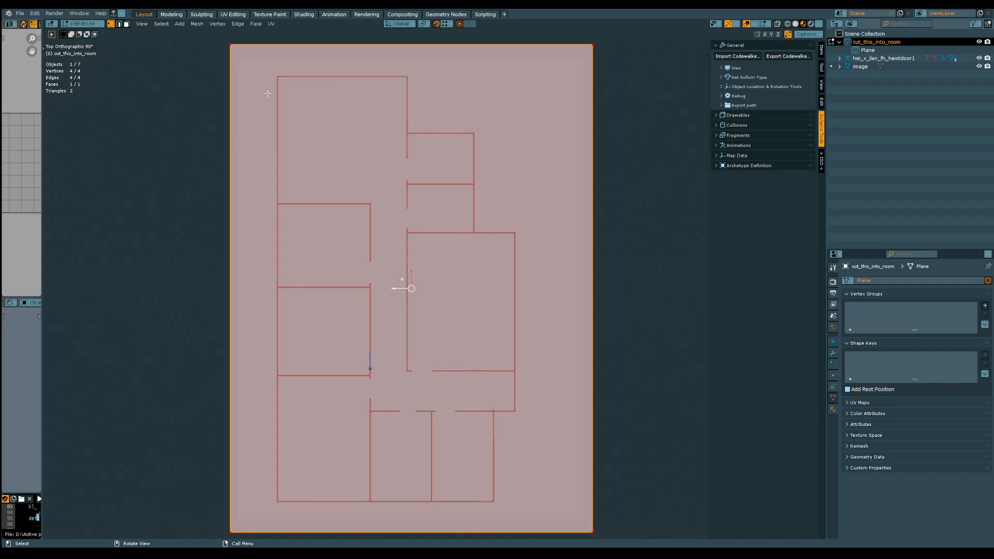
key(ctrl+r)
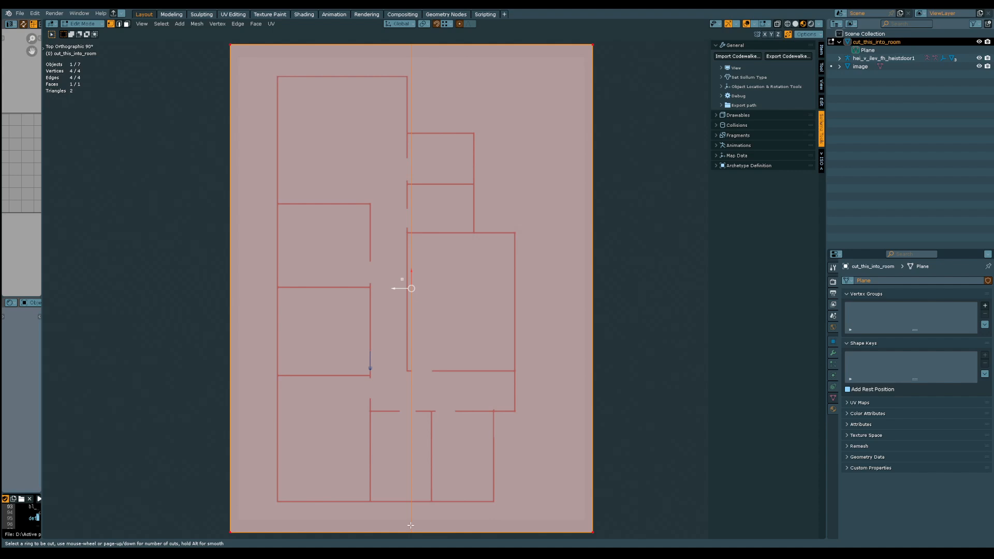
scroll(411, 525, up, 1)
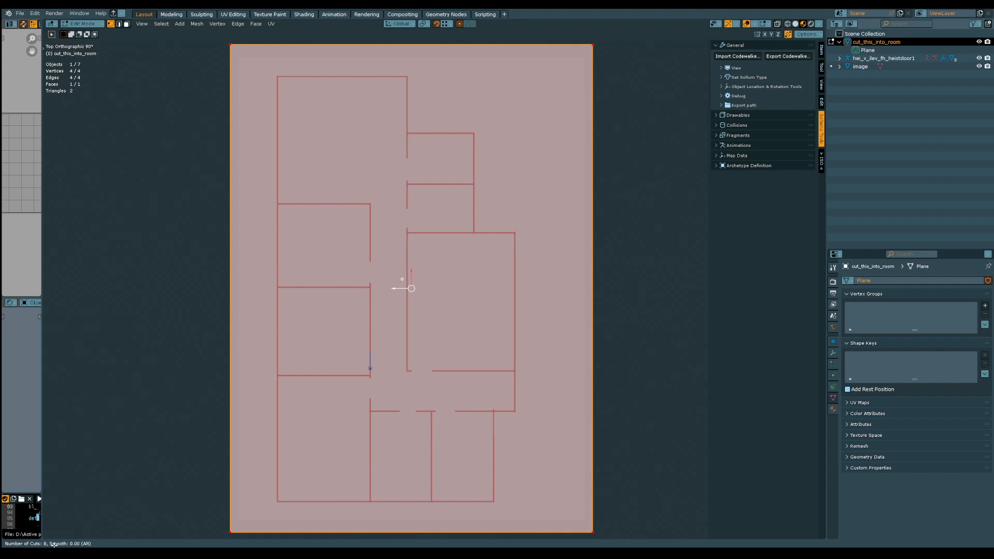
click(406, 531)
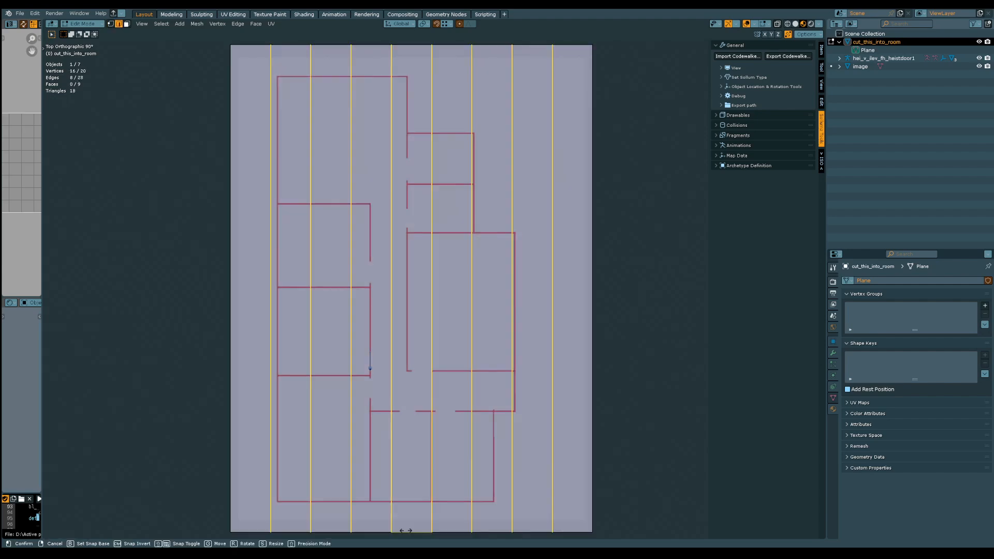
right_click(406, 531)
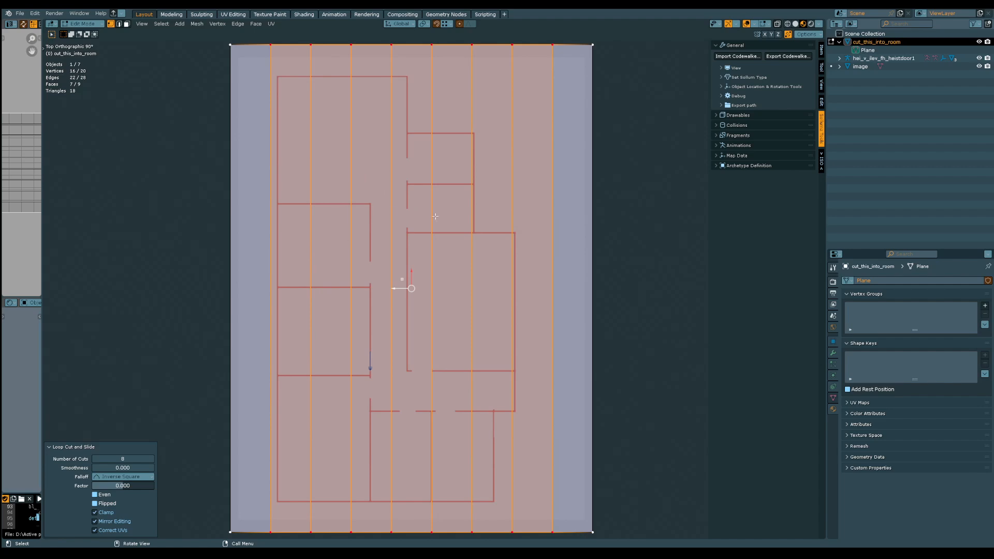
click(622, 209)
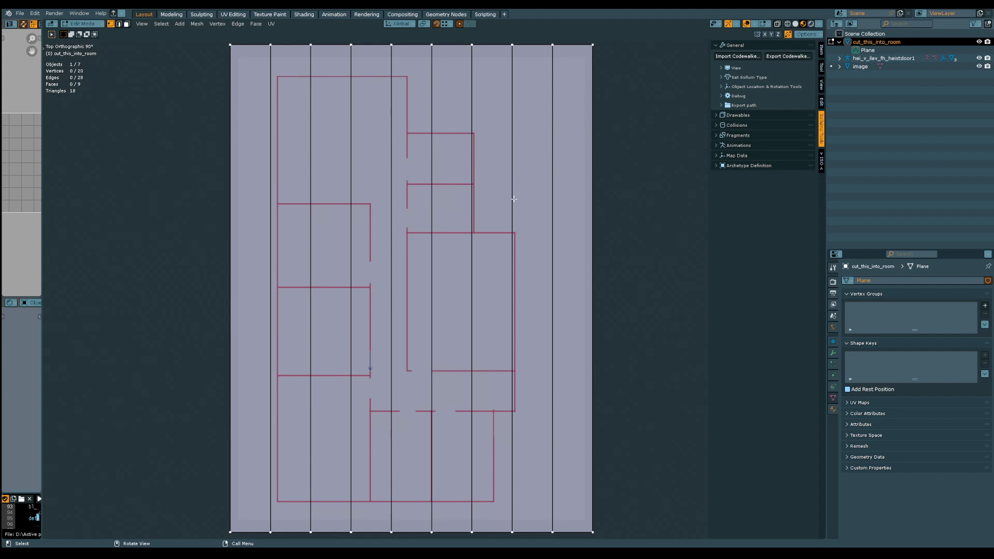
Save the file and move the lengthwise cut beside the large room's outer wall inward by about 0.65 m along global Y
key(ctrl+s)
key(2)
click(513, 203)
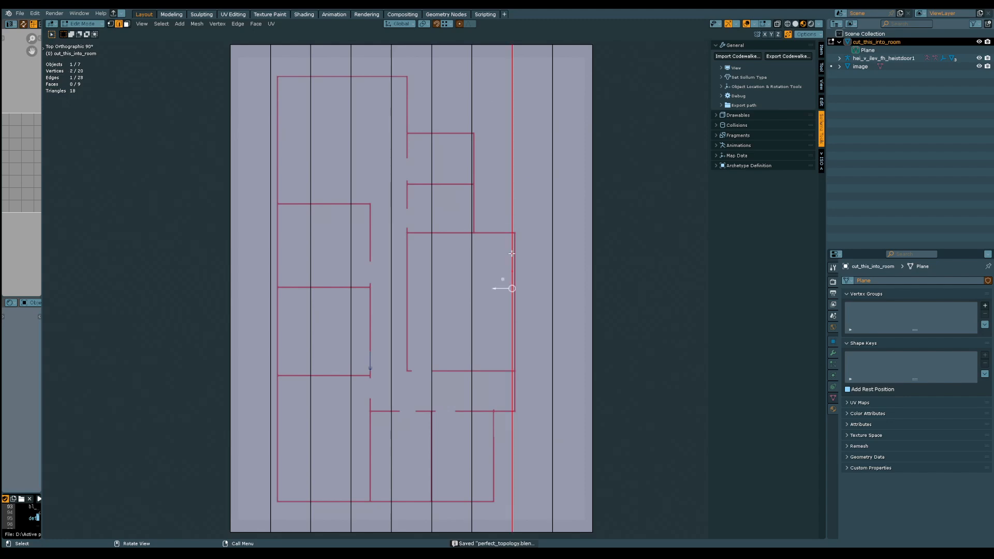
drag(501, 288, 492, 288)
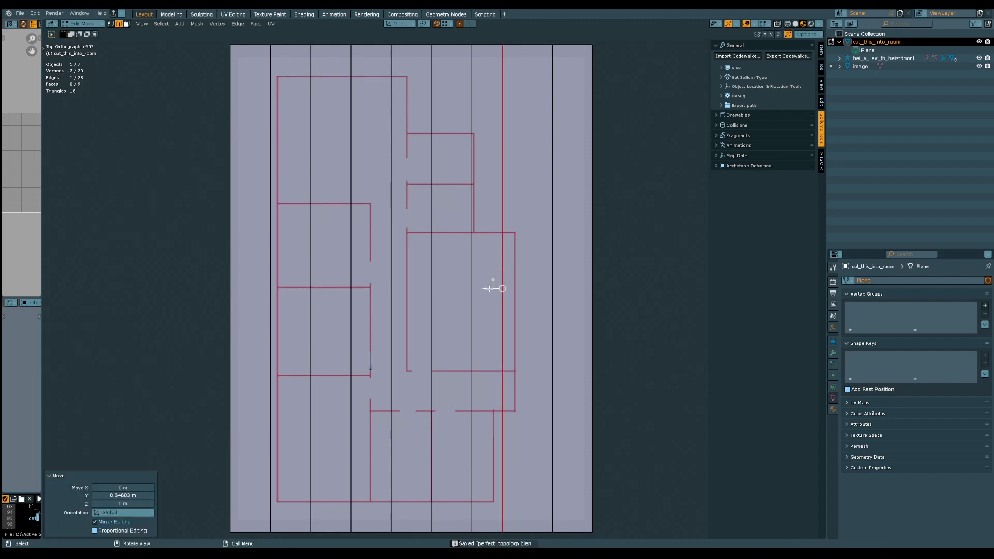
Move the outermost cut on the large room's side about 2.5 m along global Y onto that room's outer wall line
click(553, 187)
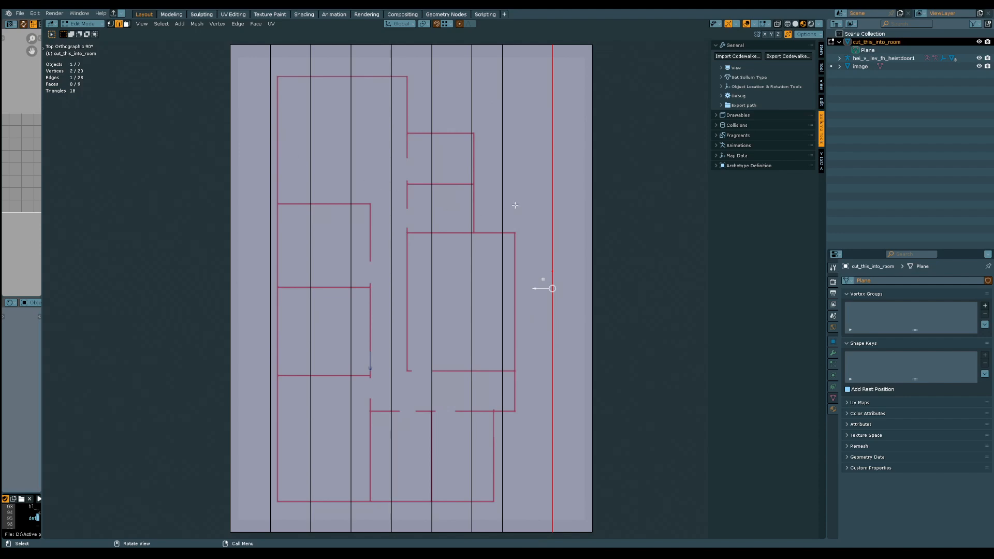
alt+middle_drag(515, 210, 512, 231)
ctrl+middle_drag(557, 358, 543, 271)
key(g)
key(x)
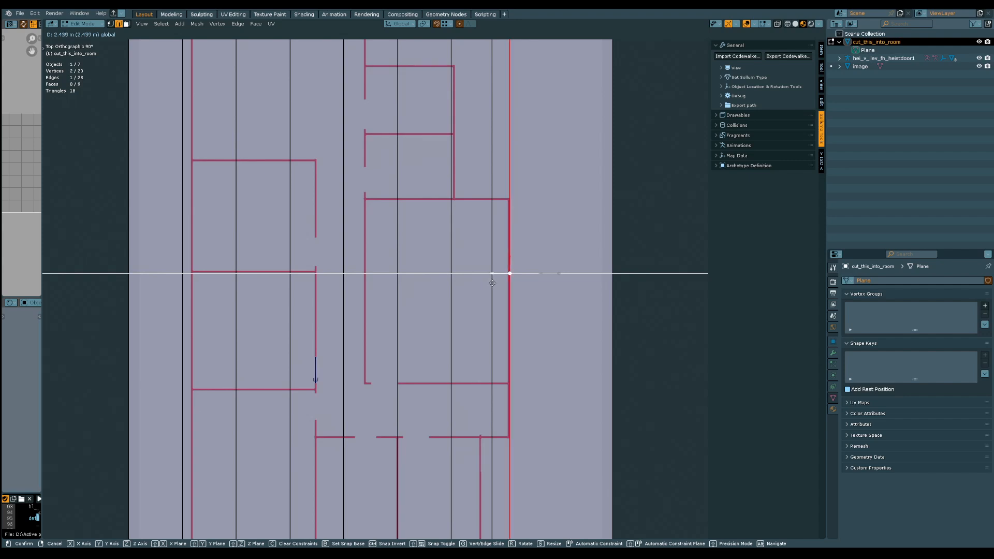
click(491, 285)
scroll(498, 258, up, 7)
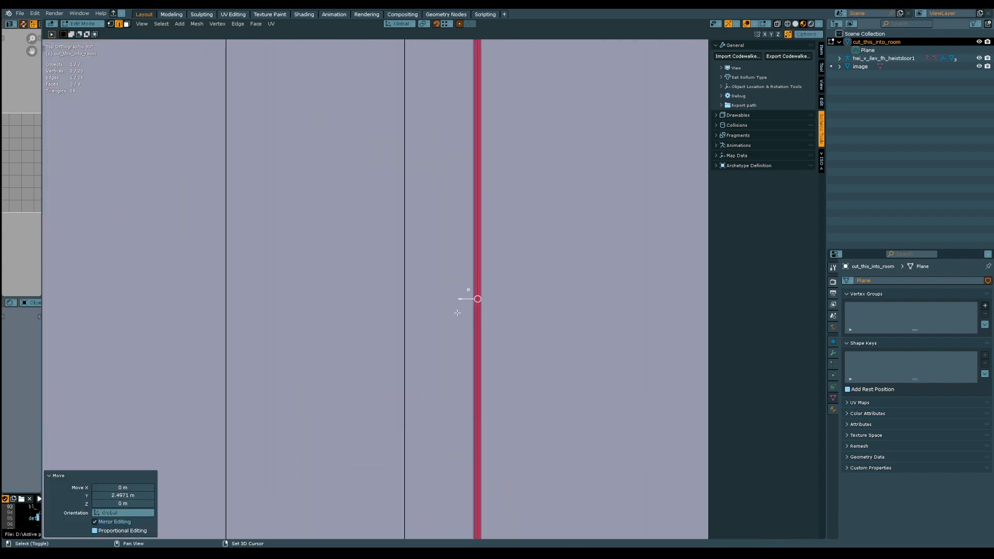
key(g)
key(x)
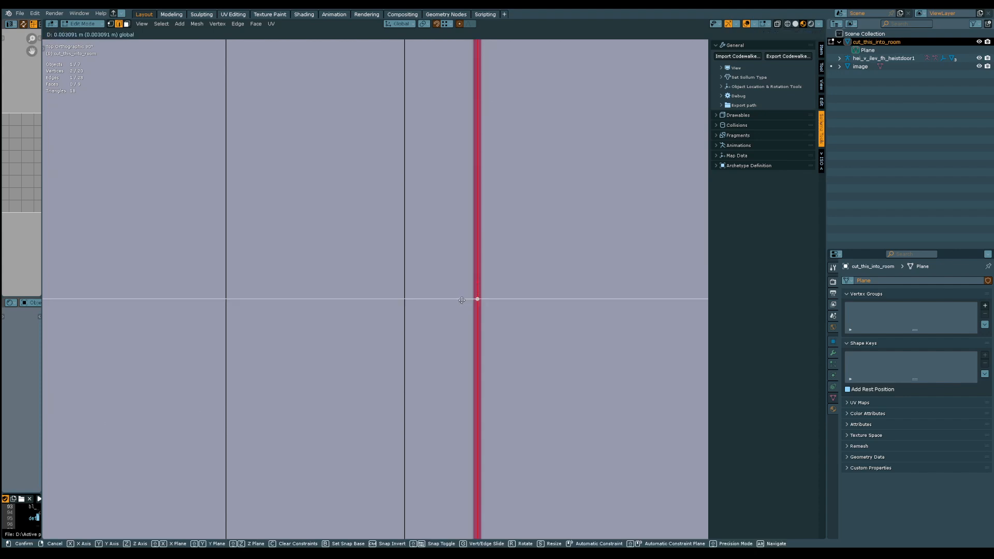
click(464, 299)
Shift the lengthwise cut crossing the middle of the large room slightly inward toward the corridor
scroll(406, 386, down, 3)
shift+middle_drag(374, 222, 415, 246)
ctrl+middle_drag(405, 249, 420, 324)
drag(477, 276, 398, 278)
Move the cut just inside the large room's outer wall about 0.59 m along global Y onto the lower corner room's outer wall
click(468, 297)
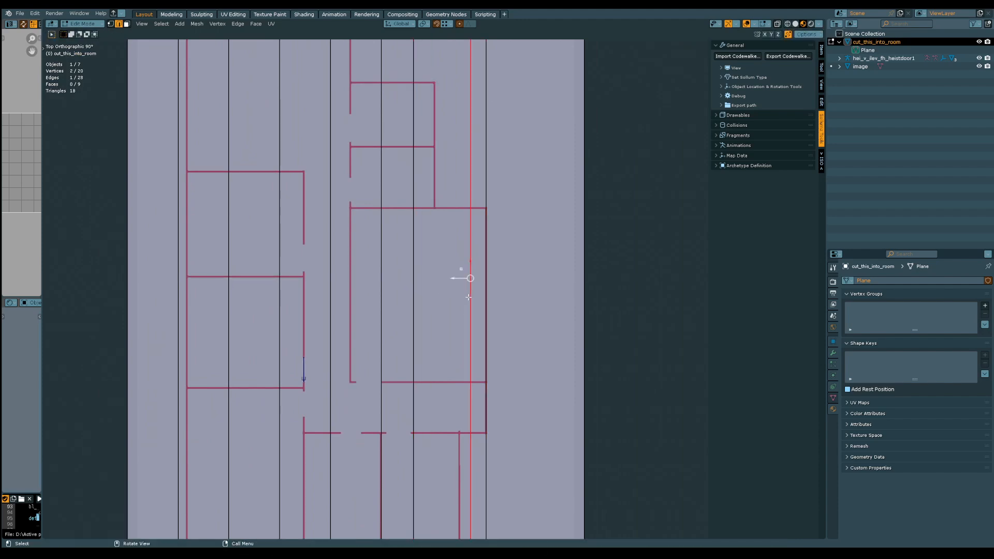
shift+middle_drag(438, 362, 433, 265)
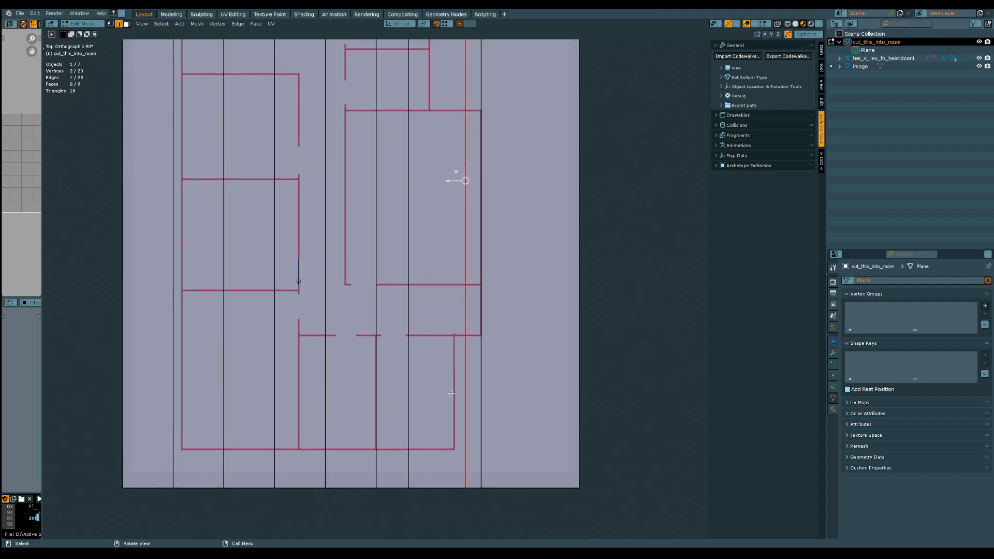
drag(448, 181, 446, 343)
scroll(447, 389, up, 1)
scroll(447, 390, up, 3)
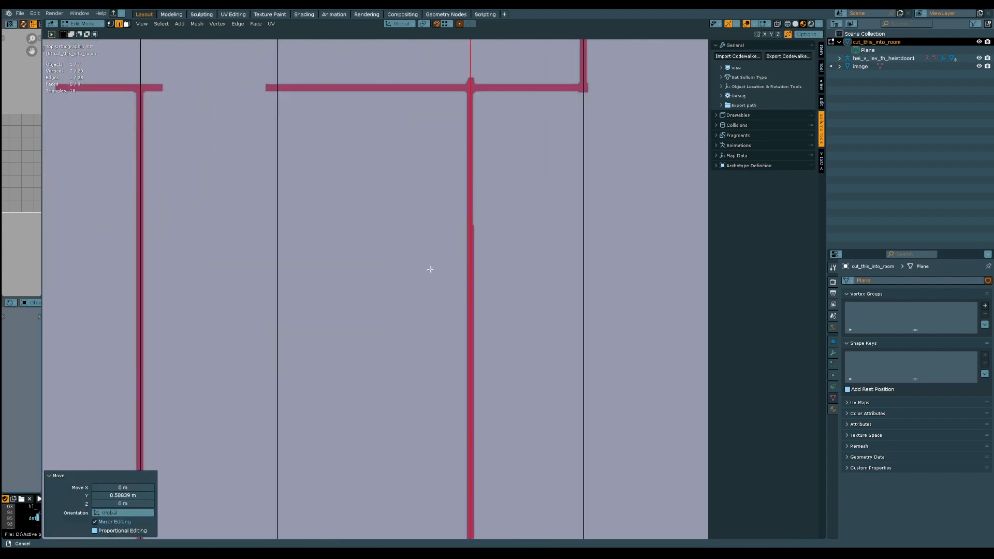
Move the cut crossing the middle of the large room onto the outer wall line of the two small upper rooms
scroll(431, 271, down, 3)
ctrl+middle_drag(426, 385, 426, 386)
shift+middle_drag(370, 220, 407, 337)
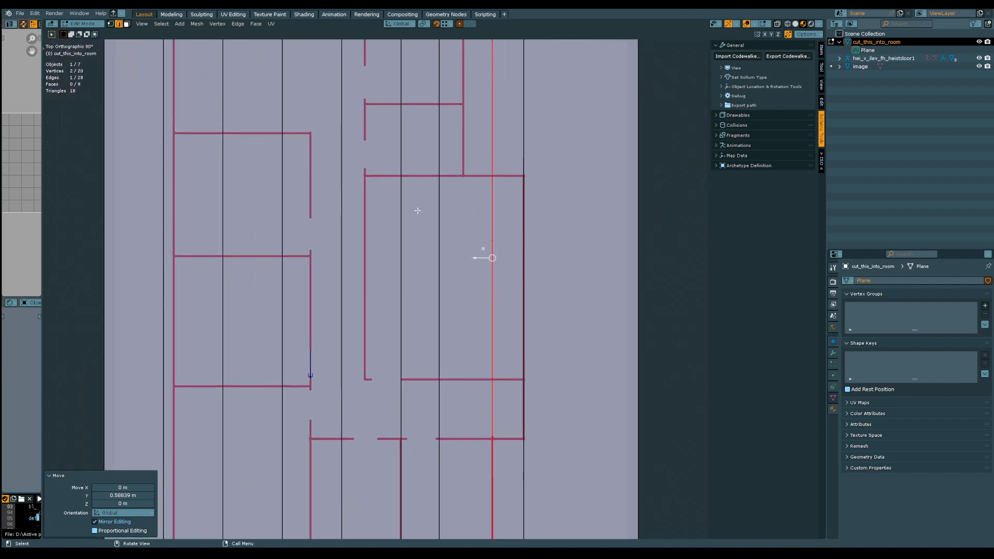
shift+middle_drag(437, 160, 431, 262)
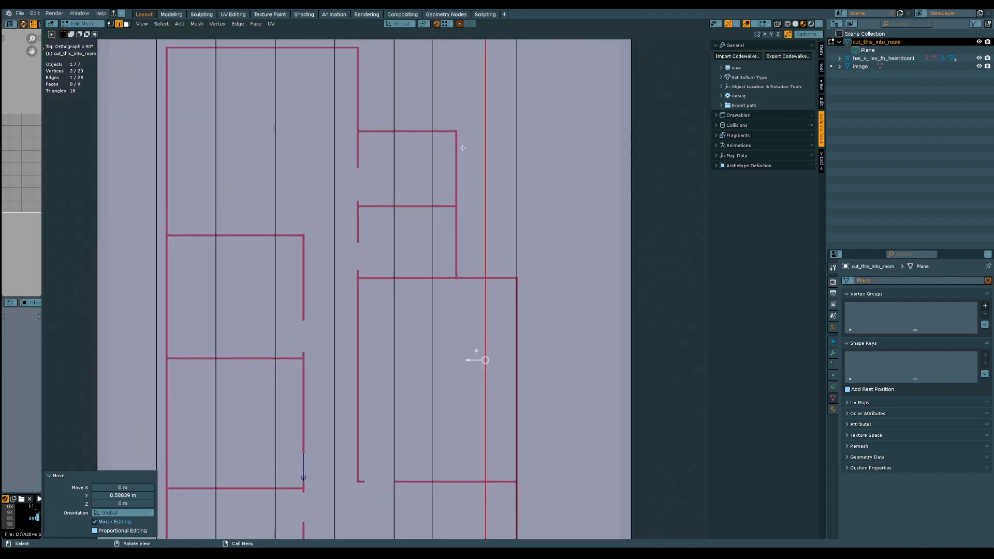
key(g)
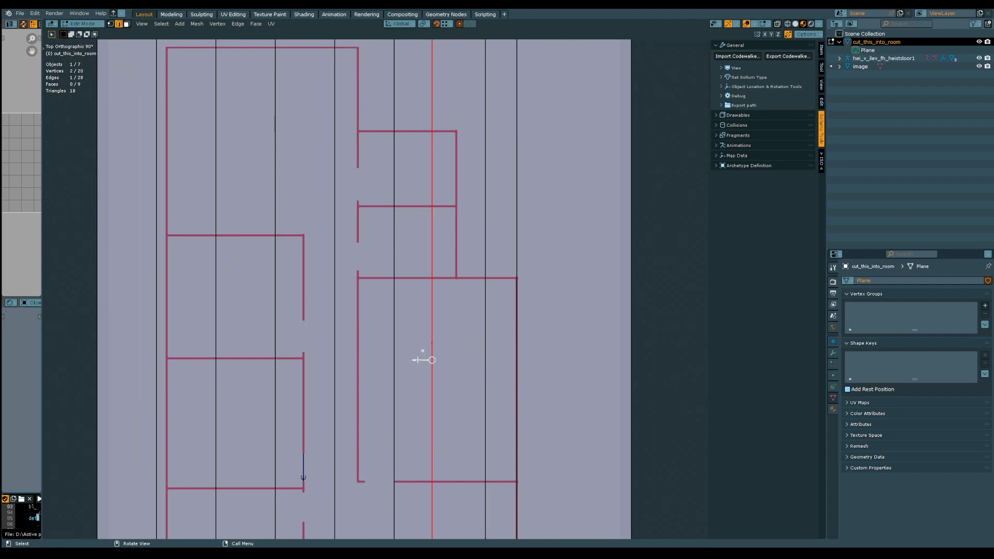
key(x)
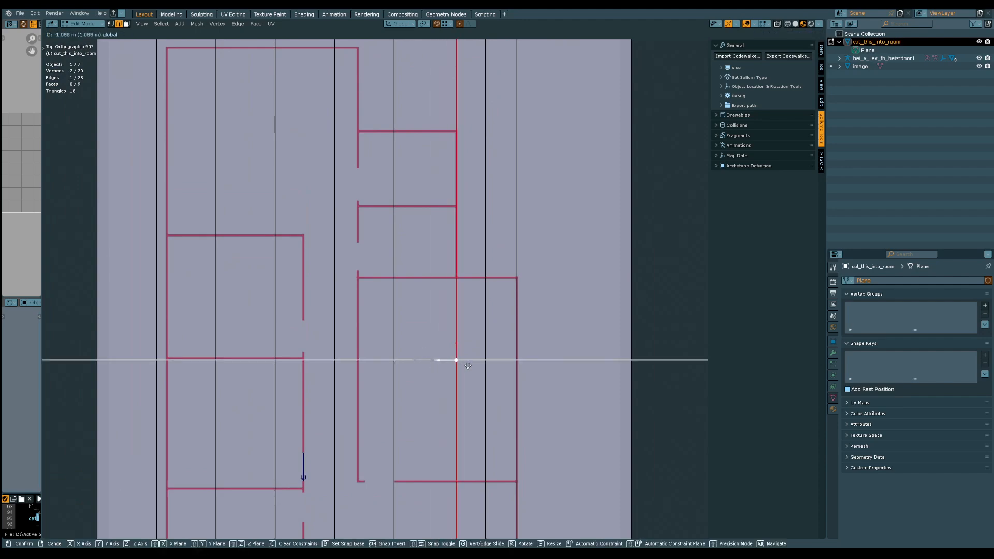
click(469, 366)
Align three more lengthwise cuts with the two corridor walls and the outer wall of the left-hand rooms
middle_drag(468, 365, 451, 317)
drag(413, 287, 342, 308)
click(336, 313)
click(296, 282)
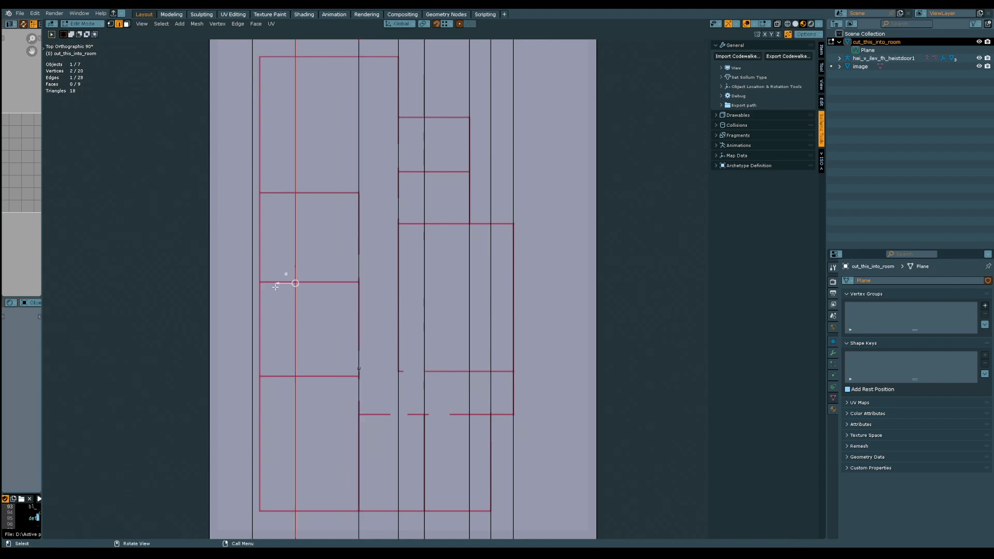
drag(275, 286, 237, 309)
Dissolve the leftover lengthwise cut outside the left-hand rooms' outer wall and save the file
click(251, 330)
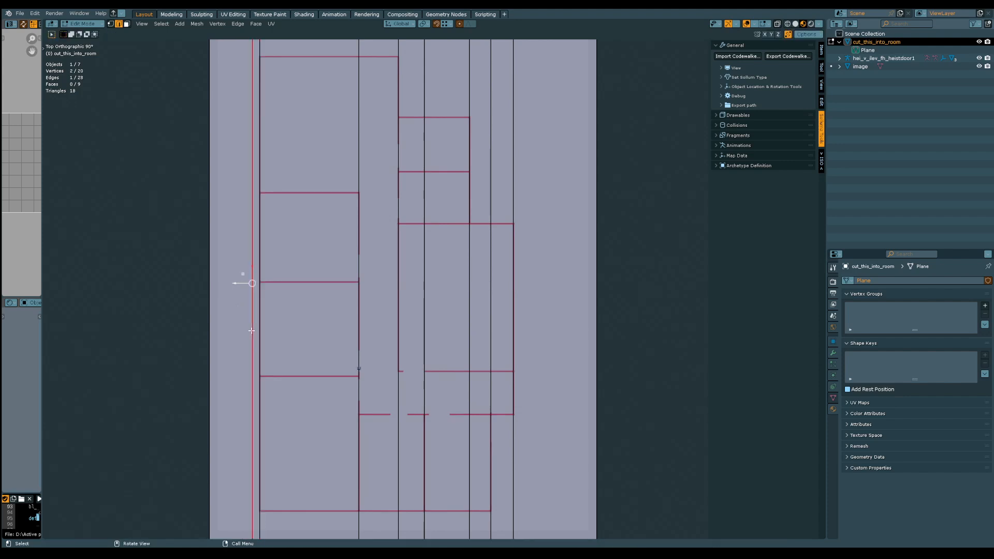
key(ctrl+r)
scroll(360, 238, down, 2)
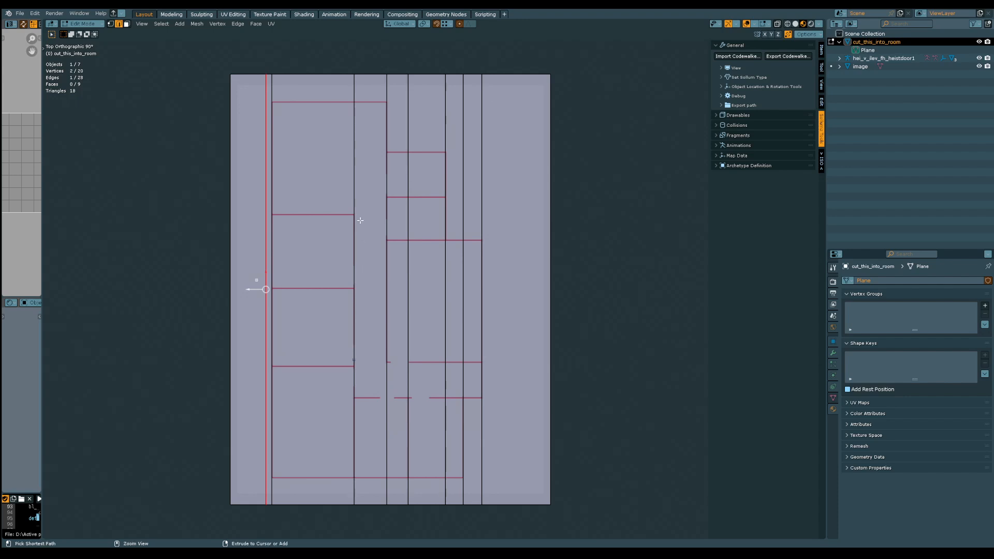
key(ctrl+x)
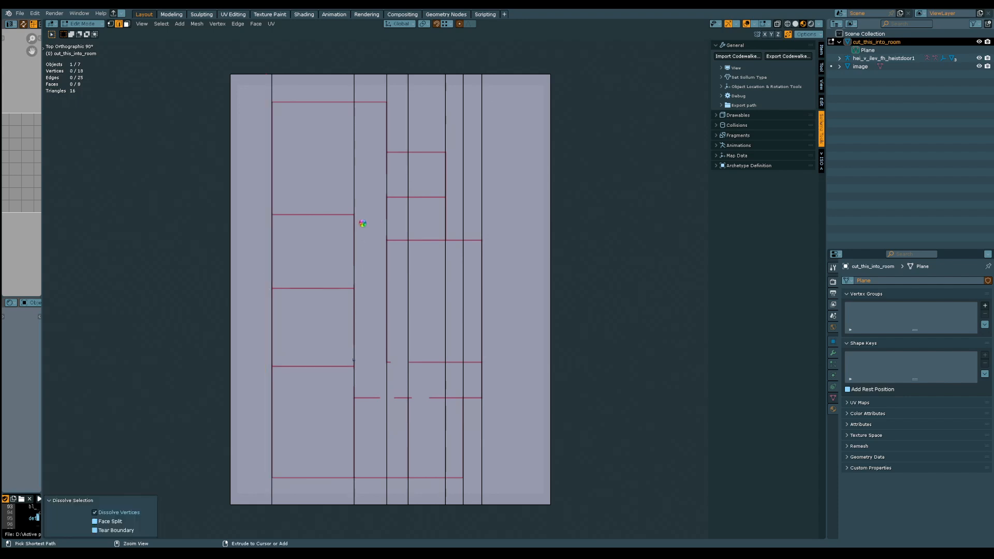
key(ctrl+s)
Save the file and add eleven evenly spaced crosswise loop cuts across the whole plane without sliding them
middle_drag(577, 356, 384, 350)
mouse_move(609, 280)
alt+middle_down()
mouse_move(611, 295)
mouse_move(607, 282)
alt+middle_up()
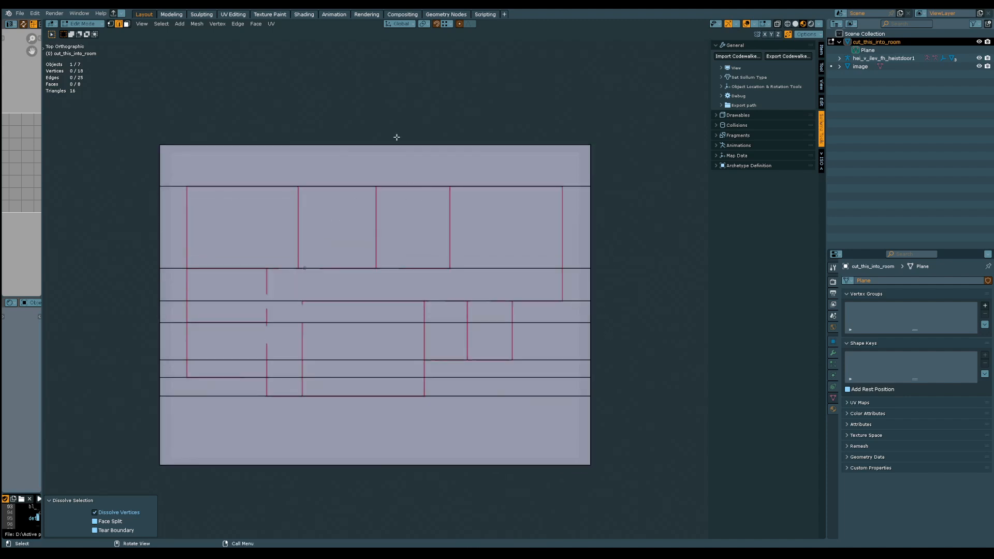
shift+middle_drag(294, 216, 308, 189)
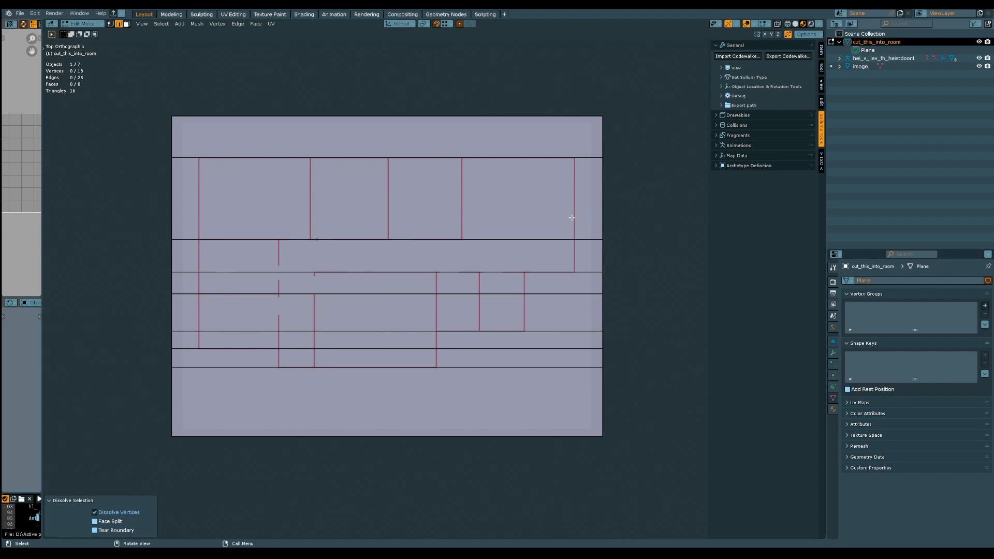
scroll(289, 302, up, 6)
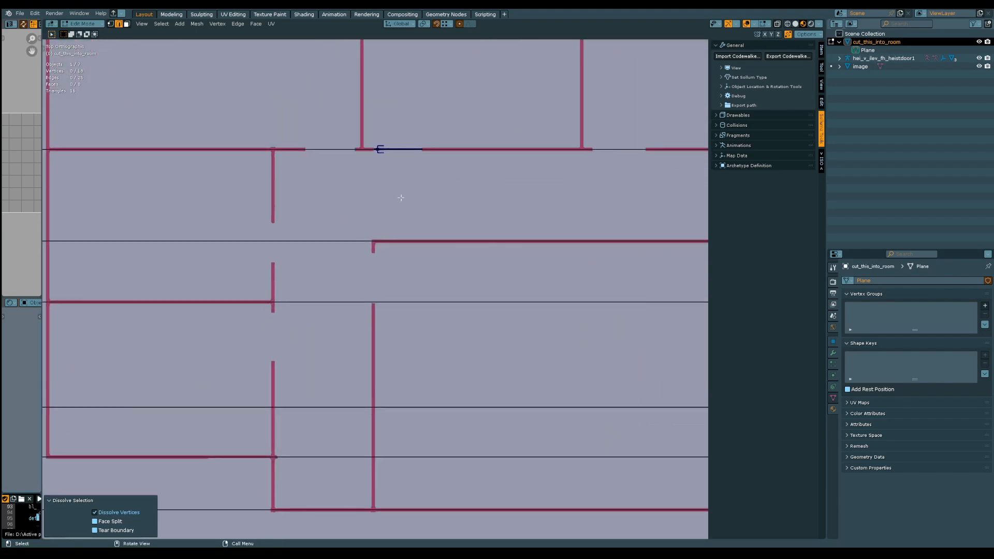
scroll(351, 251, down, 5)
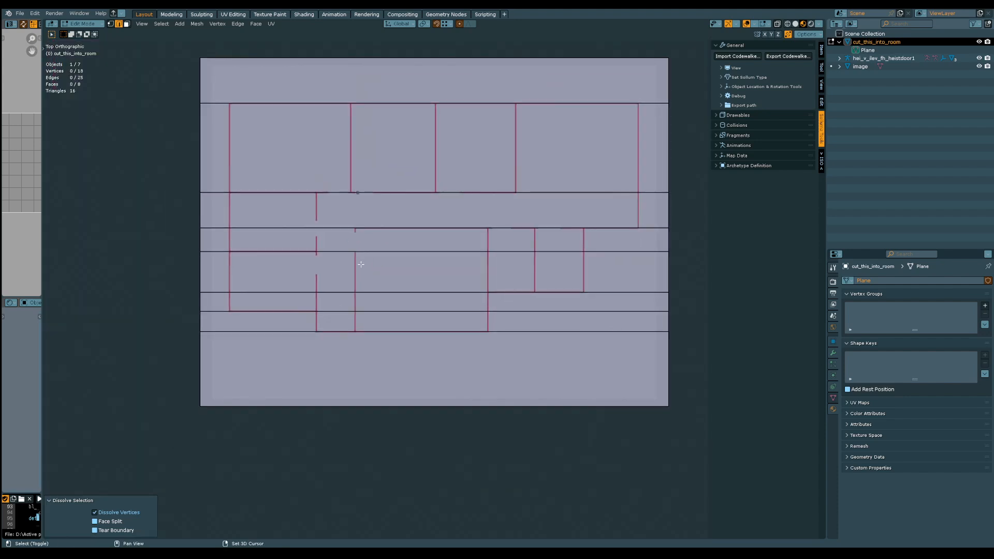
shift+middle_drag(359, 262, 317, 241)
scroll(321, 269, down, 1)
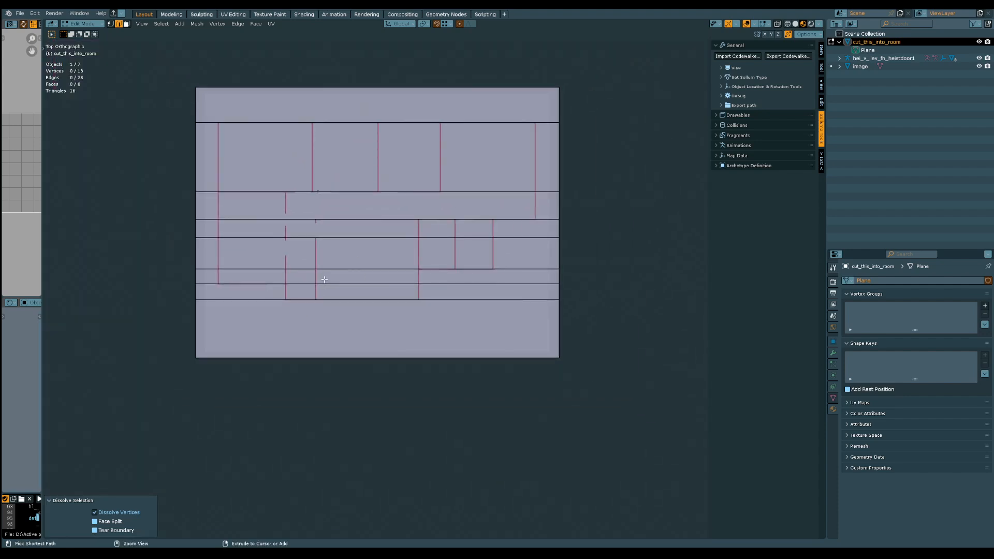
key(ctrl+s)
key(ctrl+r)
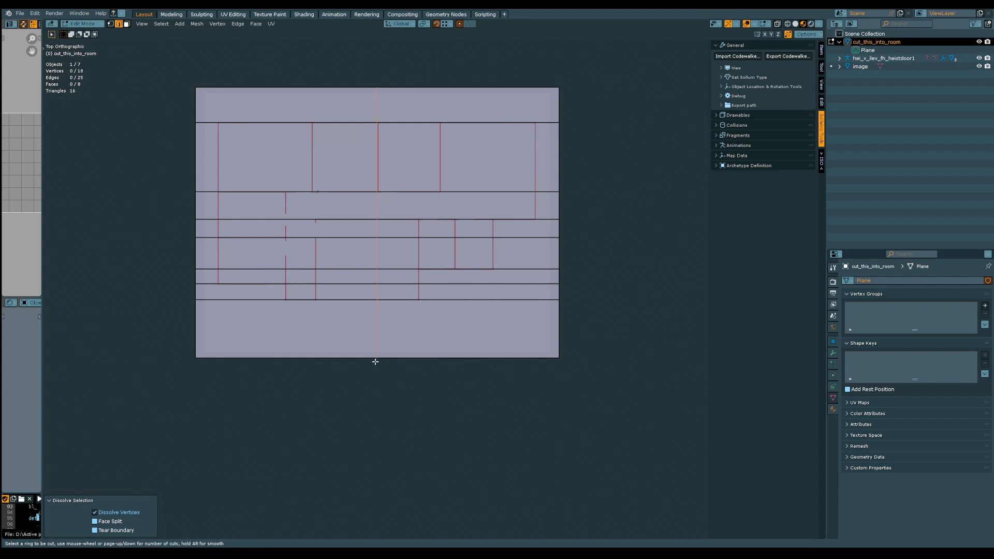
scroll(376, 362, up, 2)
scroll(376, 361, up, 6)
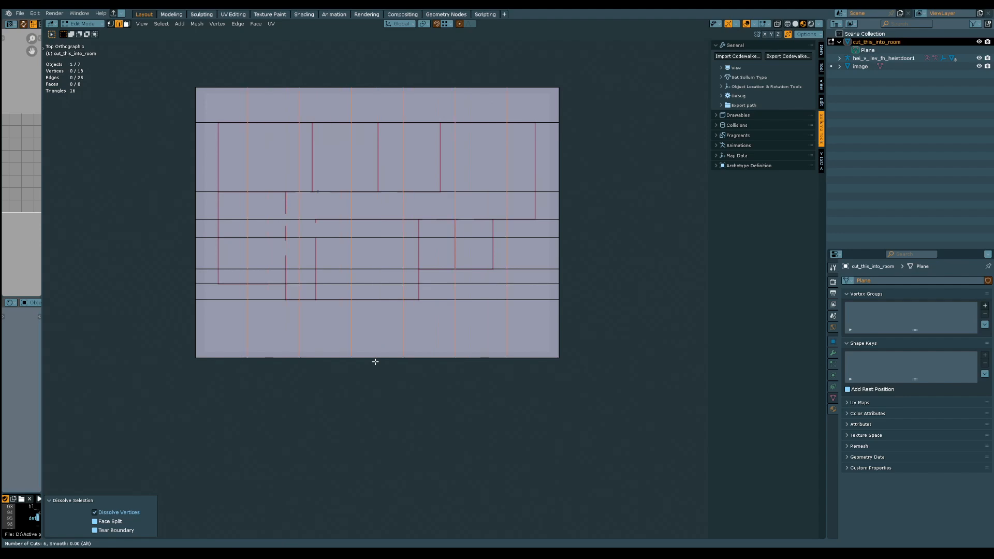
scroll(376, 361, up, 1)
click(376, 362)
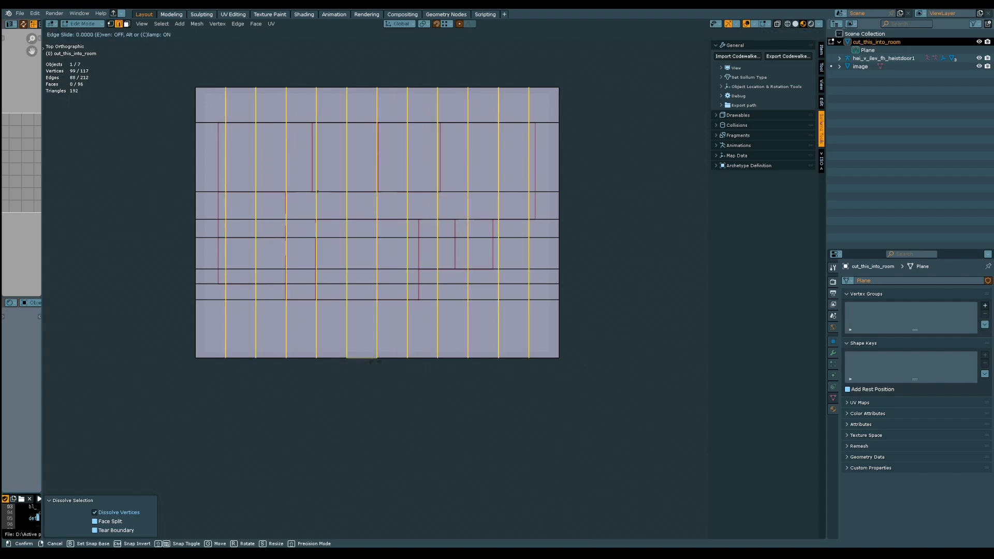
right_click(375, 362)
Move the first crosswise cut about 0.65 m along X onto the outer wall line of the left-hand rooms
shift+middle_drag(285, 273, 420, 354)
ctrl+middle_drag(402, 371, 348, 301)
click(343, 310)
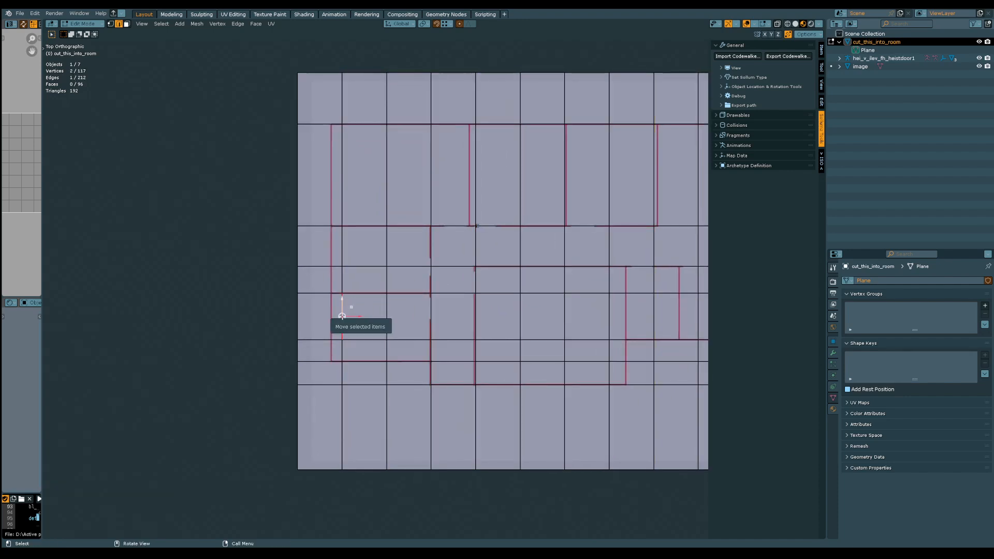
alt+click(342, 316)
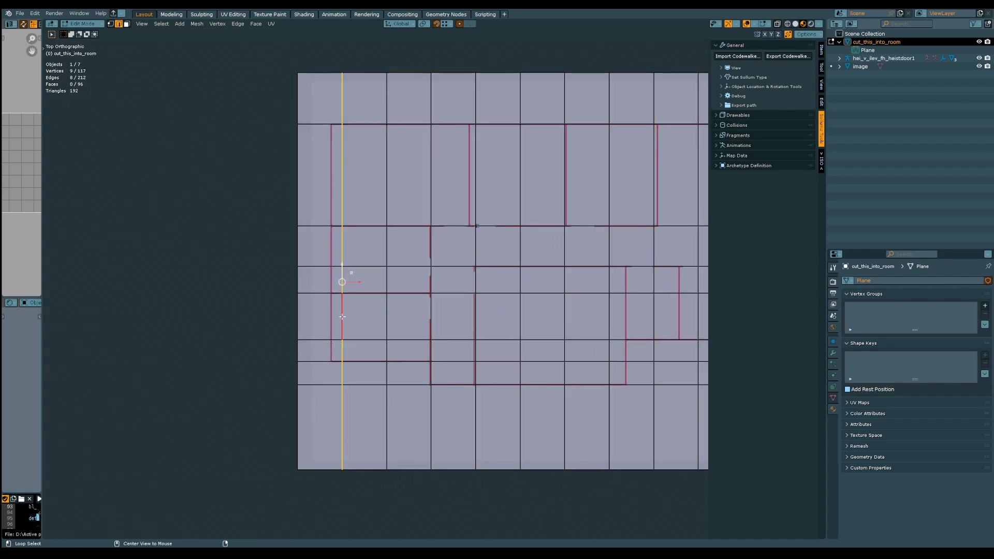
scroll(345, 266, up, 3)
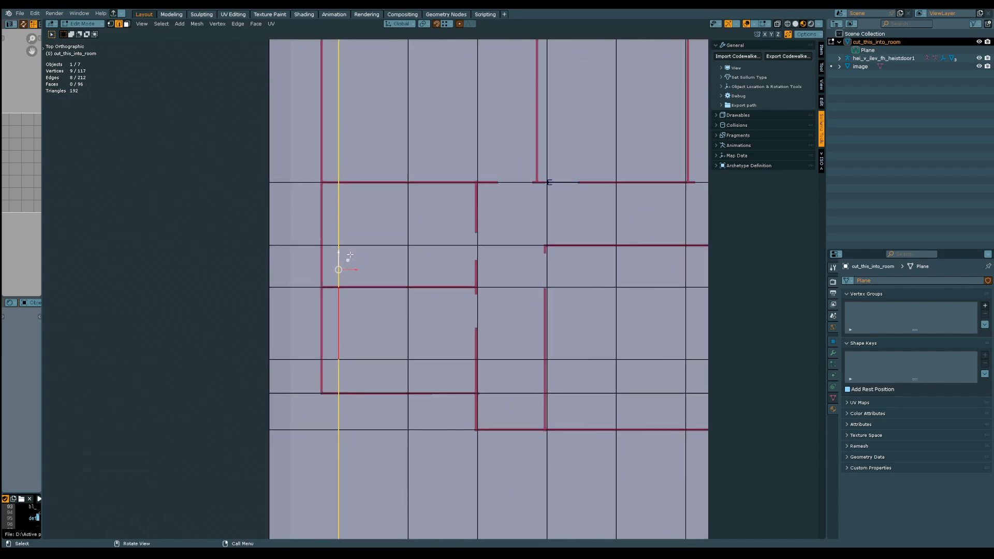
shift+middle_drag(355, 223, 349, 284)
scroll(347, 297, up, 1)
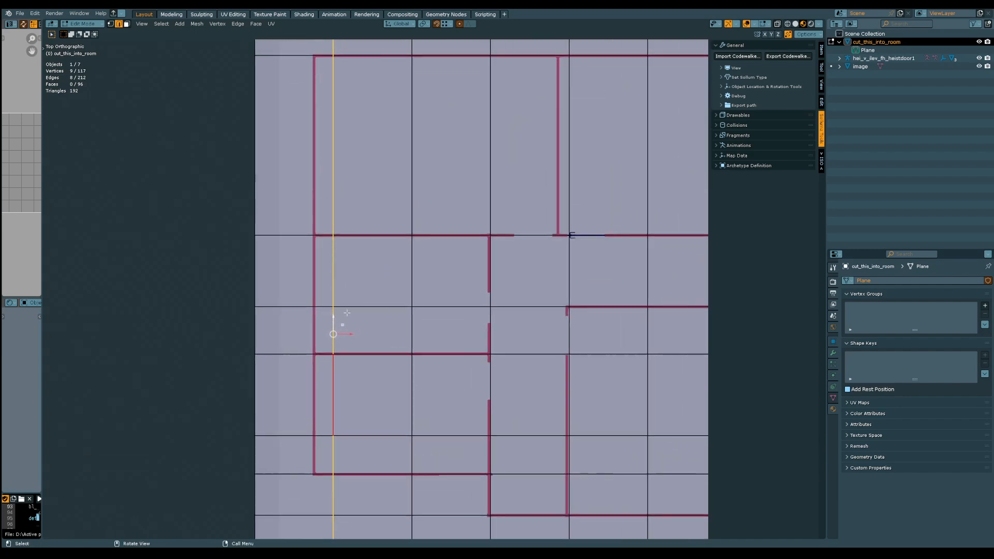
key(g)
key(x)
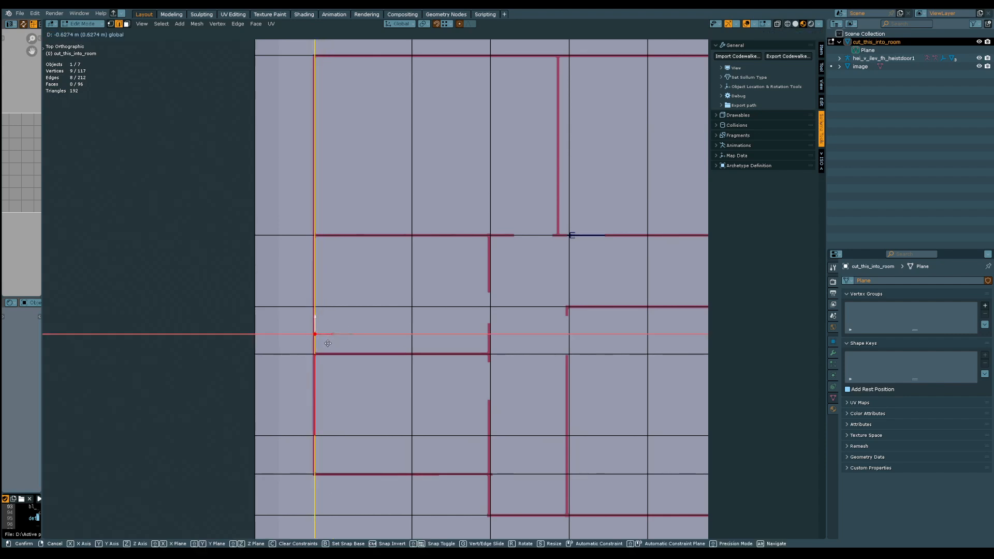
click(327, 344)
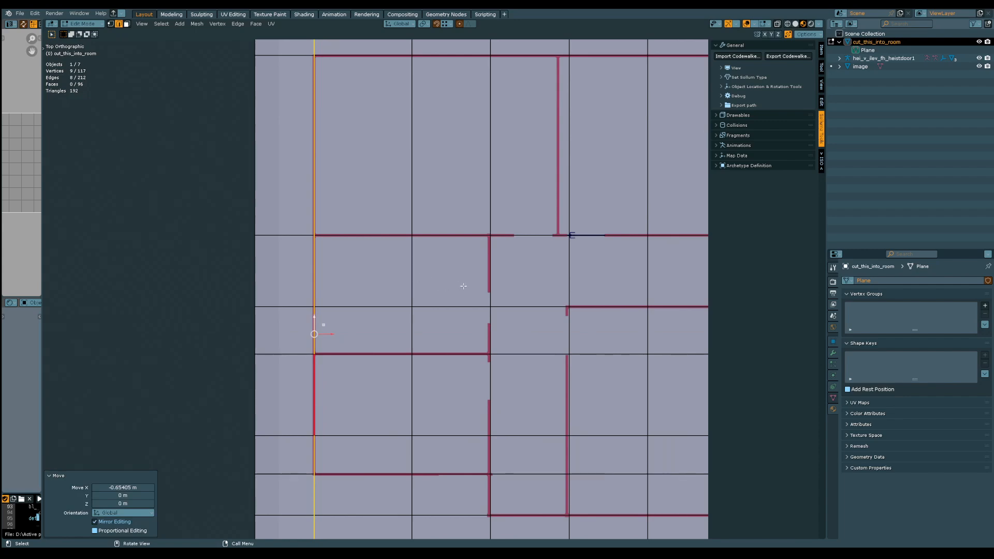
Shift the cut beside the left-hand rooms' inner wall aside, and move the cut crossing those rooms about 2.65 m along X onto that wall
key(g)
key(x)
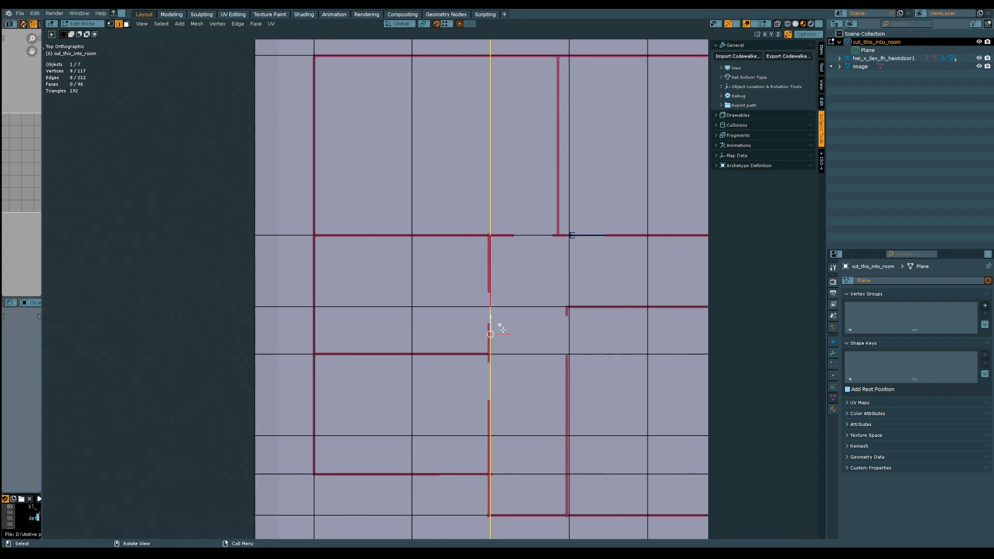
click(533, 334)
key(ctrl+z)
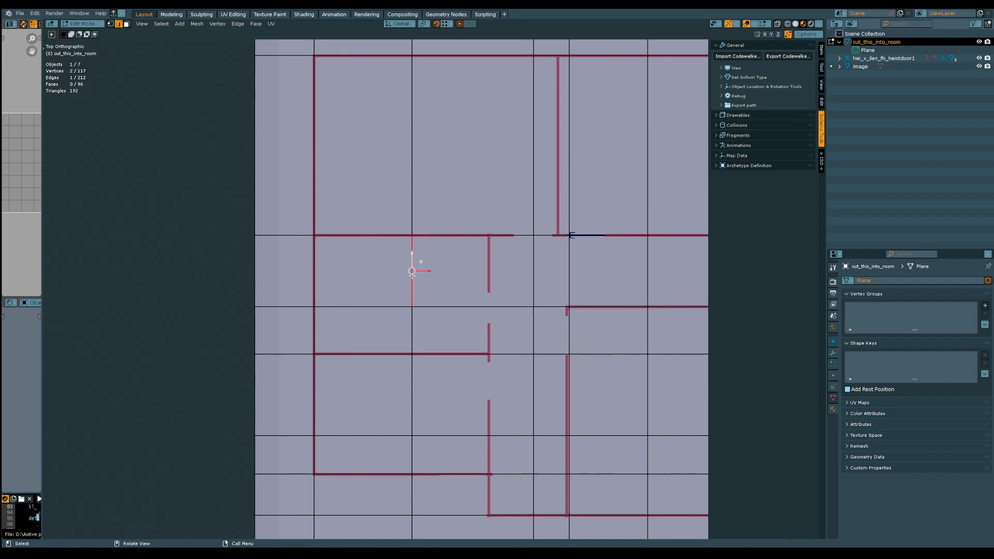
shift+middle_drag(443, 329, 235, 333)
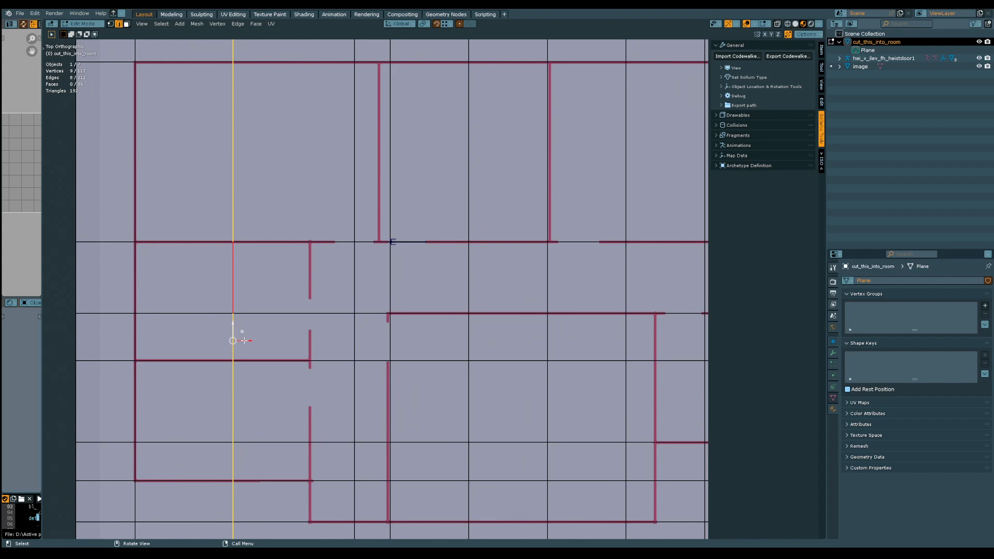
key(g)
key(x)
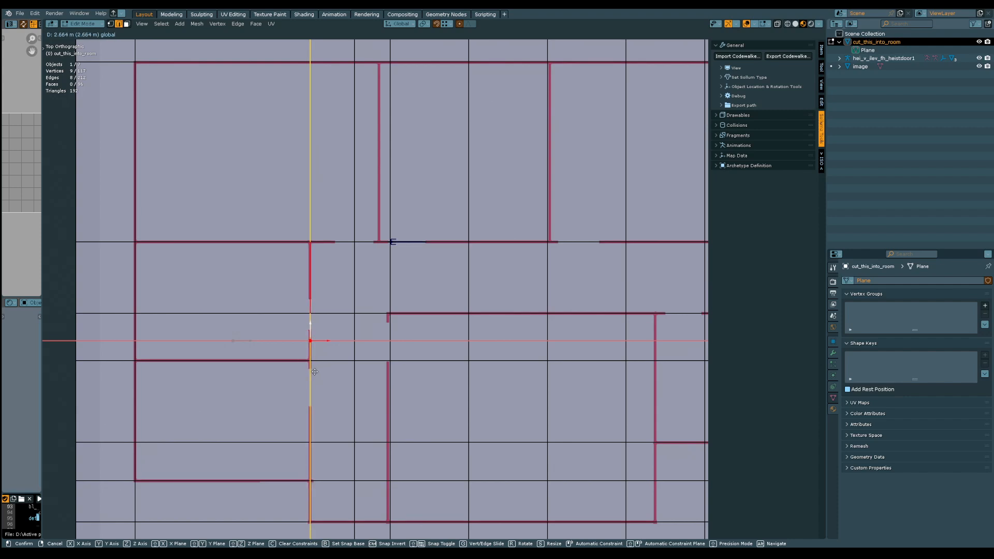
click(309, 375)
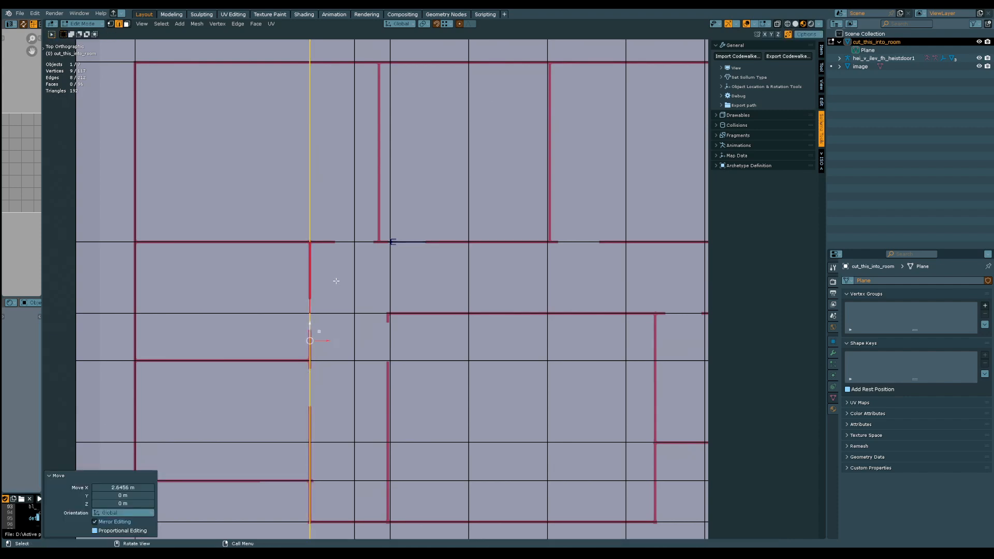
Shift the cut near the door about 1.68 m aside along X, and align the cut crossing the hallway with the first upper partition wall
click(355, 286)
click(388, 291)
alt+click(389, 292)
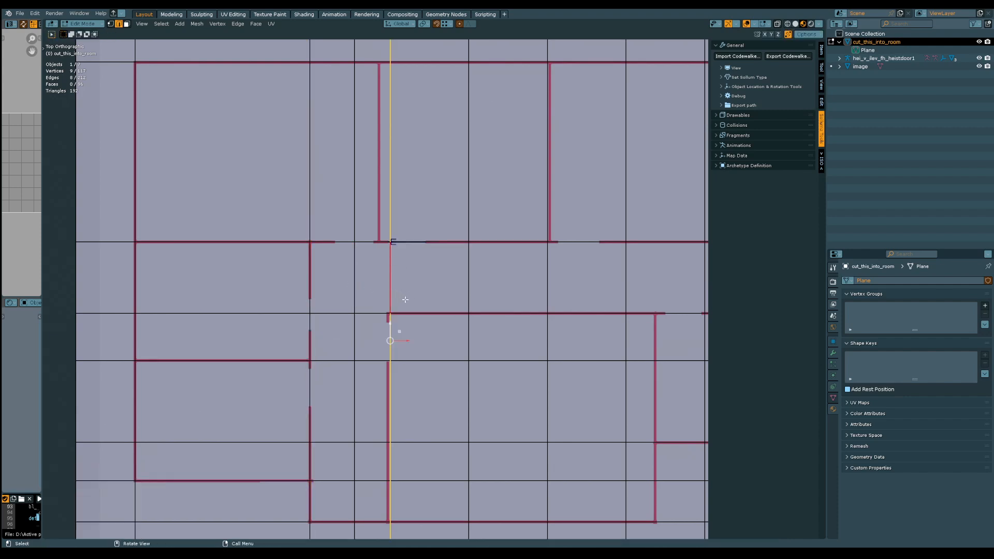
key(g)
key(x)
click(441, 339)
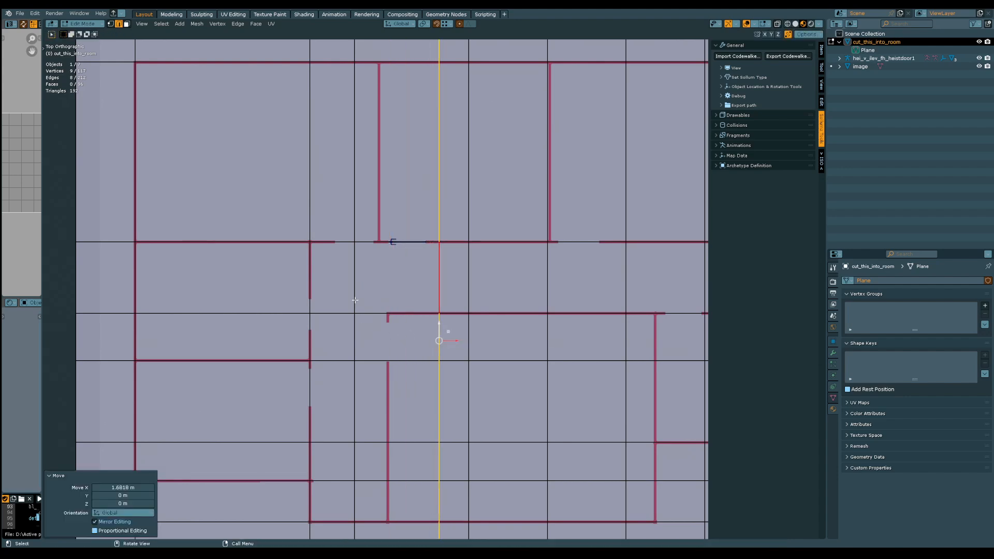
click(354, 288)
alt+click(354, 288)
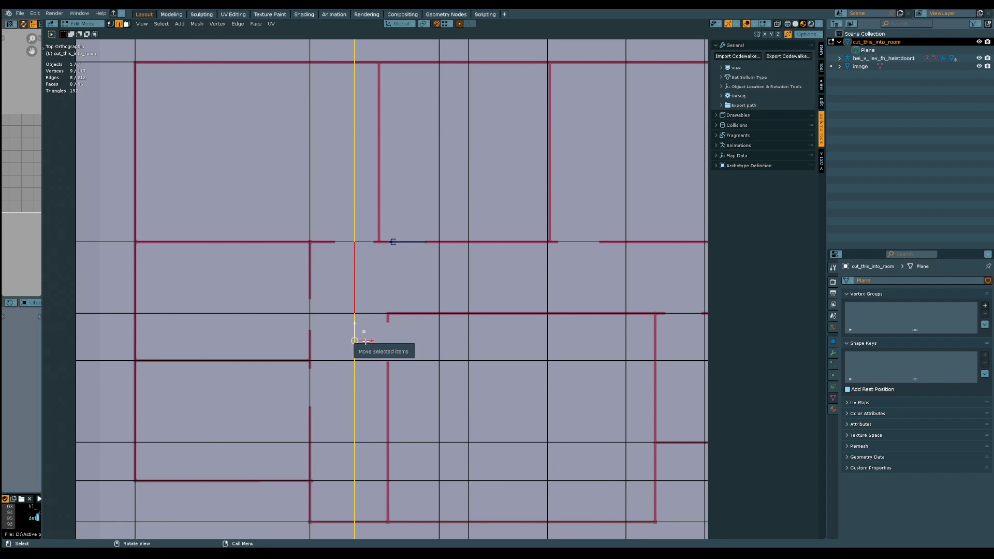
key(g)
key(x)
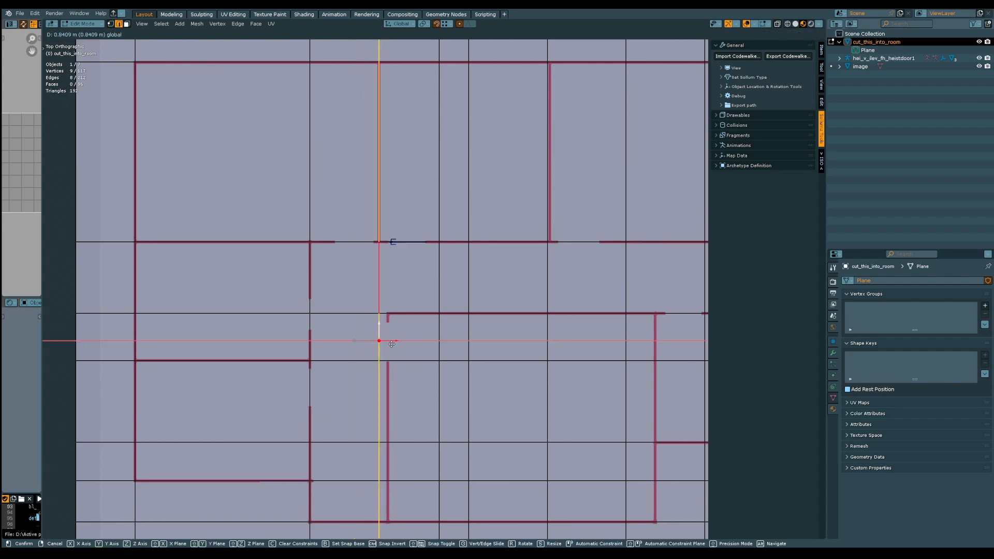
click(392, 345)
Move the displaced cut about 1.76 m back along X onto the left-hand wall of the central lower room
click(444, 298)
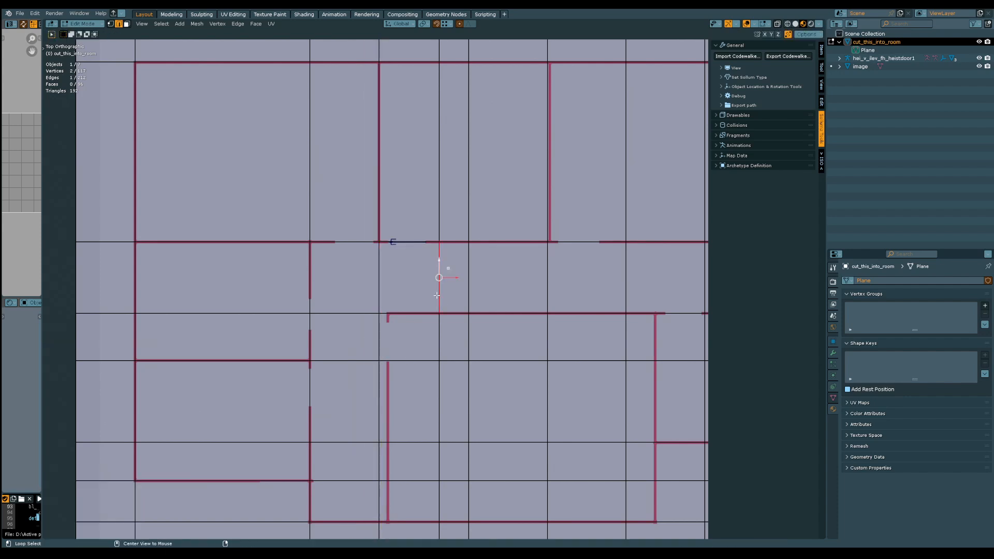
alt+click(443, 300)
key(g)
key(x)
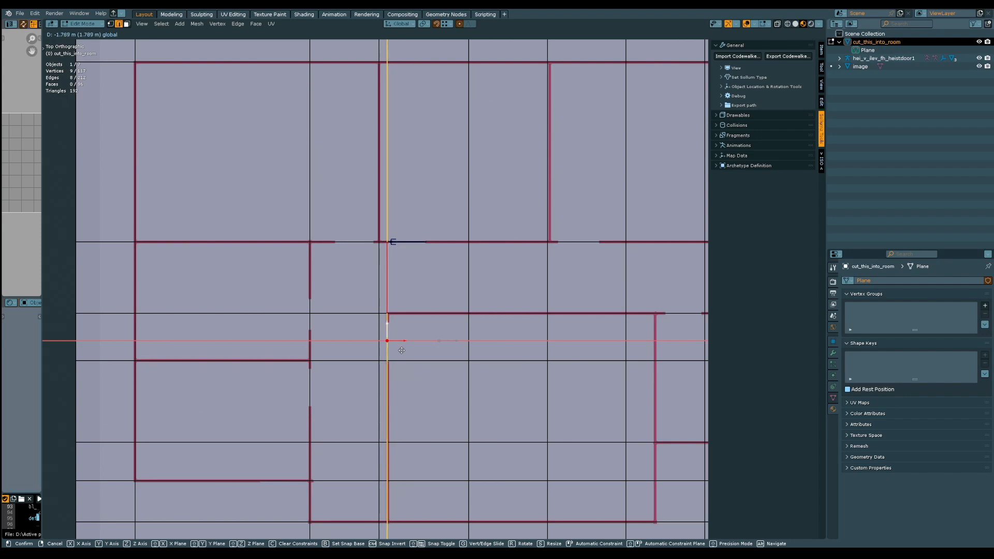
click(401, 350)
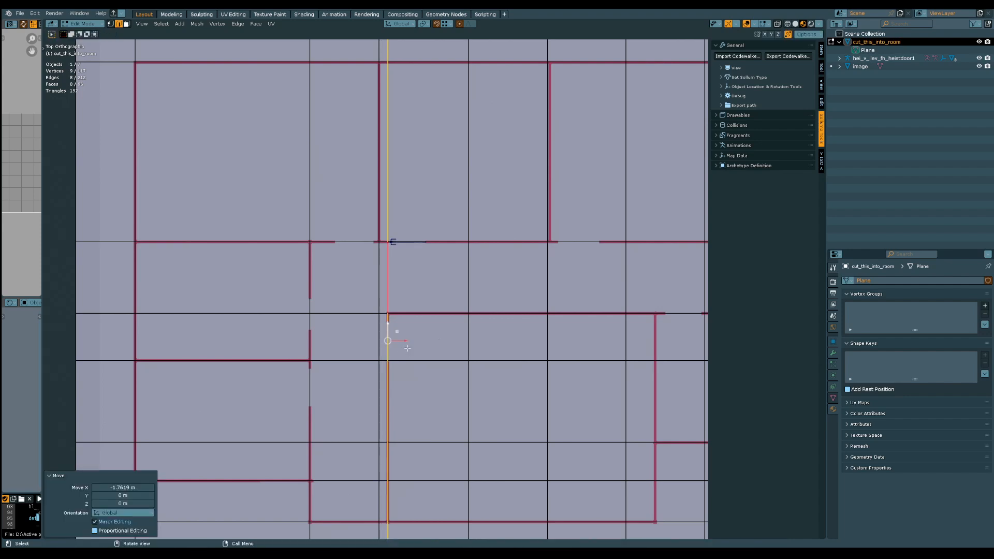
Shift the cut beside the second upper partition aside, and move the cut crossing the second upper room about 2.78 m onto that partition
shift+middle_drag(395, 334, 217, 334)
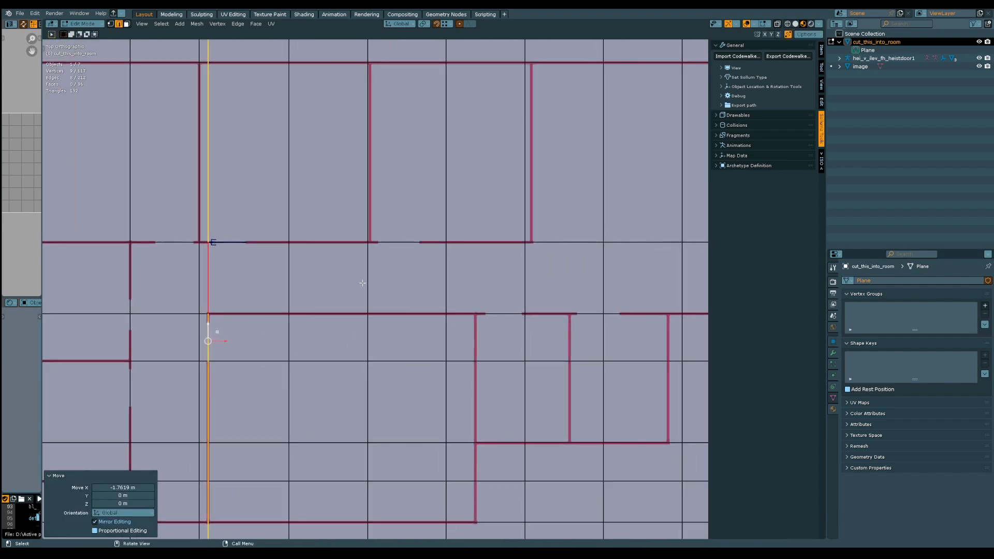
alt+click(363, 283)
drag(382, 342, 424, 342)
click(290, 288)
alt+click(291, 289)
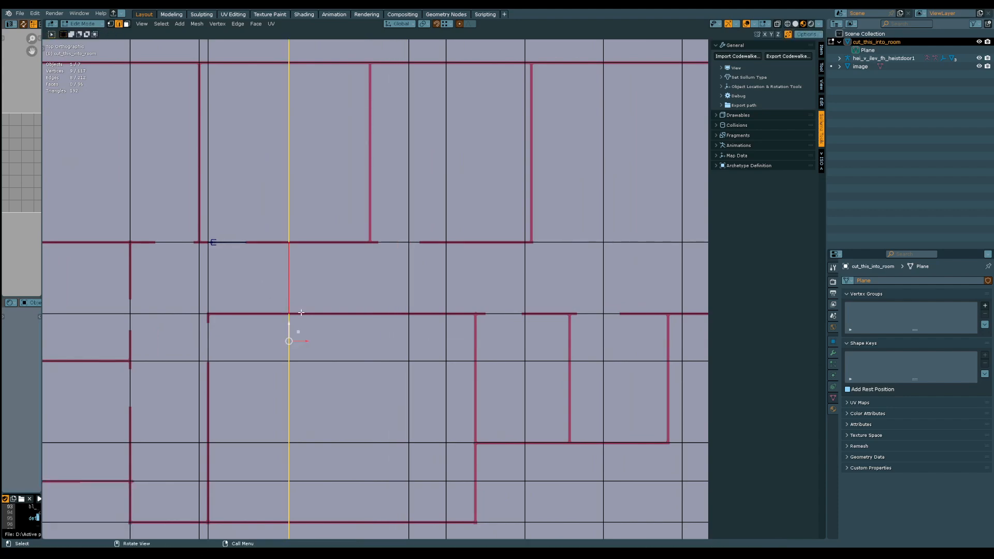
drag(304, 338, 385, 341)
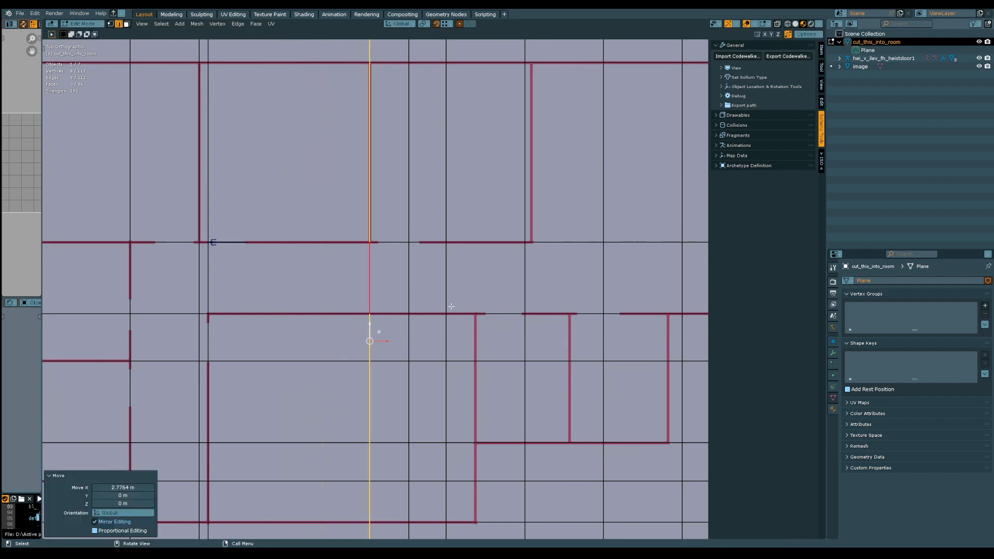
Shift the cut crossing the third upper room about 1.88 m aside, and align its neighbour with the central lower room's right-hand wall
shift+middle_drag(451, 307, 379, 290)
alt+click(365, 290)
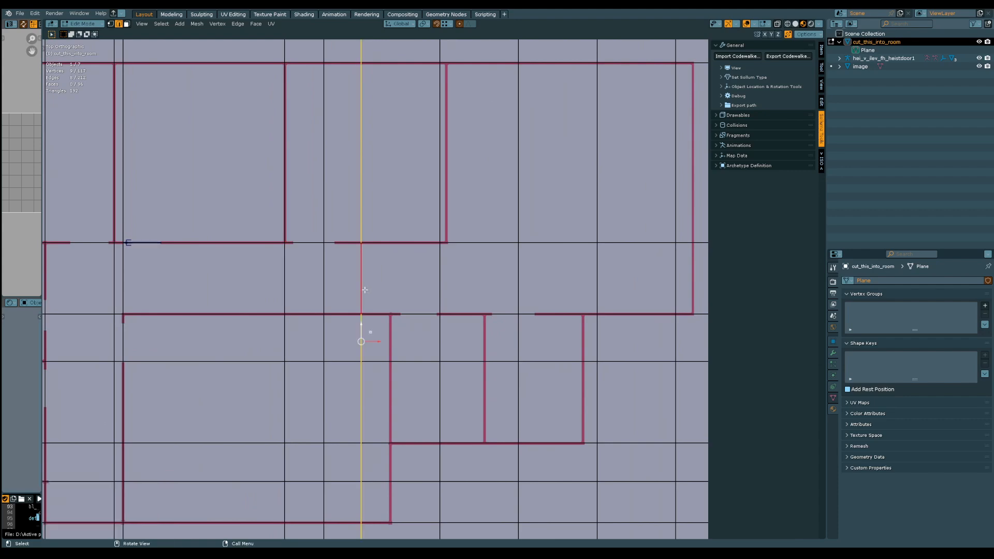
drag(375, 341, 416, 339)
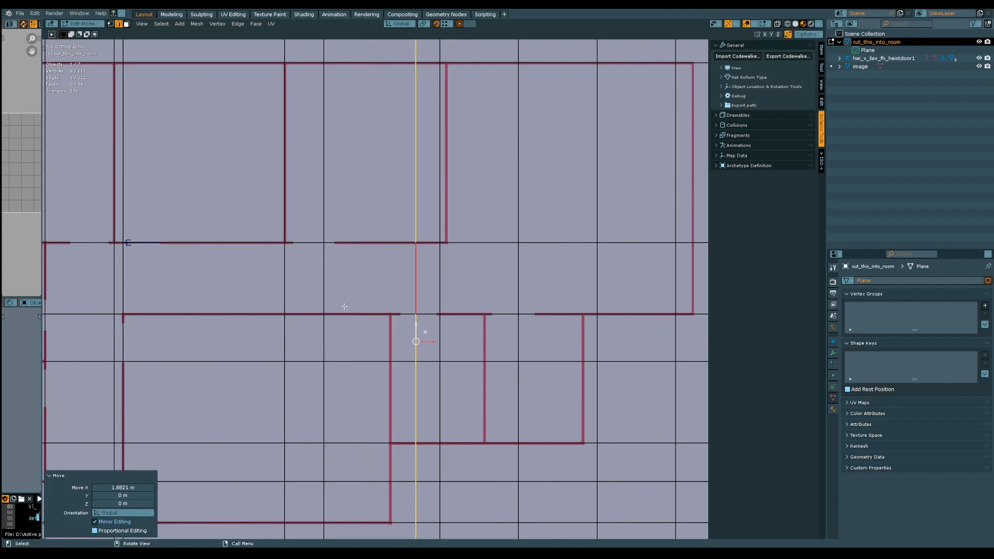
click(320, 295)
alt+click(330, 294)
drag(330, 347, 400, 367)
Shift the cut crossing the first small lower room about 2.31 m aside, and align the adjacent cut with the third upper room's right-hand wall
shift+middle_drag(427, 303, 273, 318)
click(291, 305)
alt+click(297, 305)
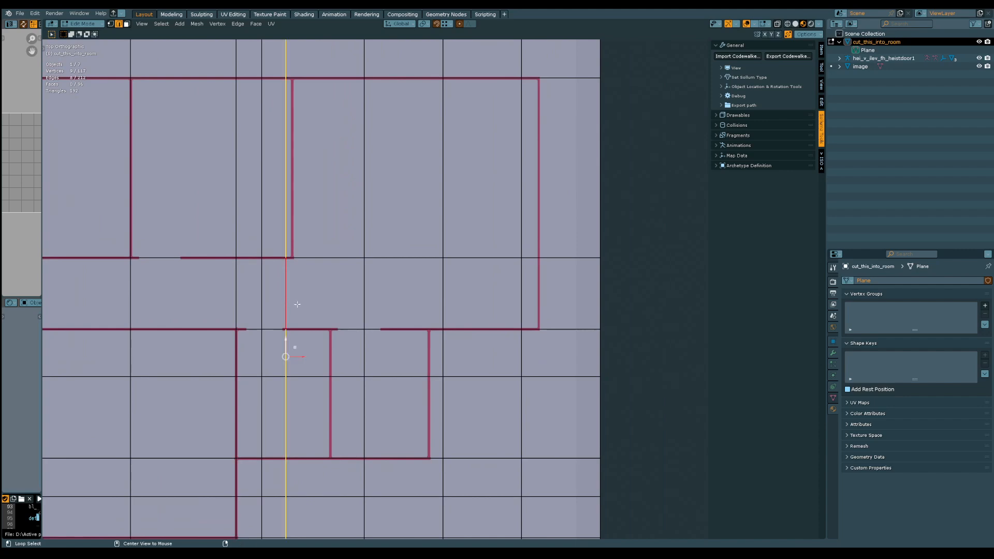
drag(300, 357, 367, 356)
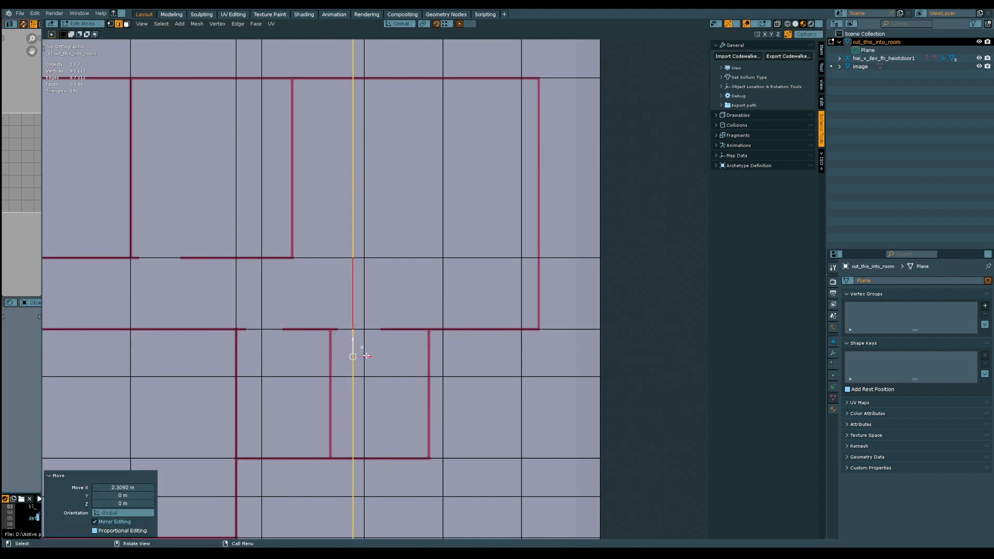
key(ctrl+z)
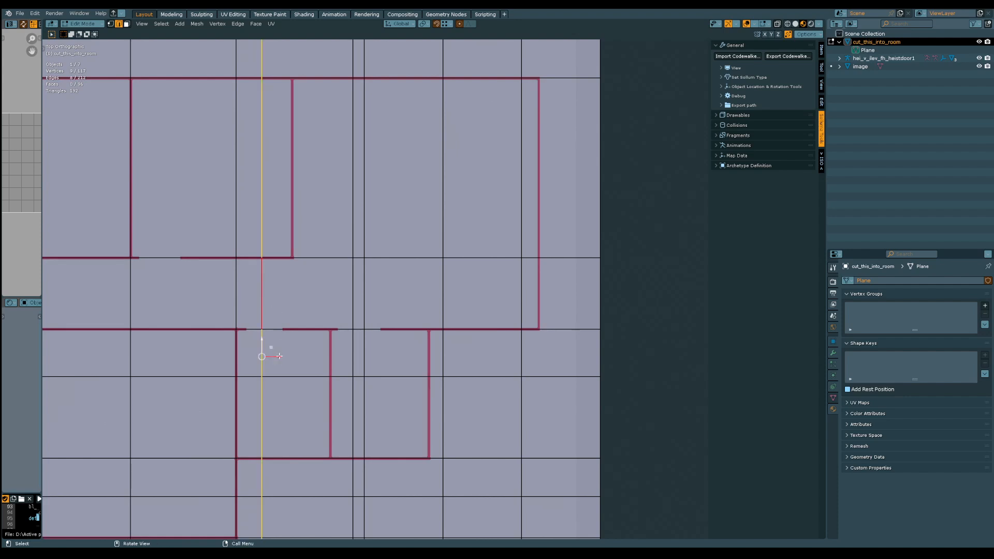
drag(279, 357, 437, 372)
Align two more crosswise cuts with the wall between the two small lower rooms and with their right-hand wall
click(362, 303)
alt+click(362, 303)
click(370, 347)
alt+click(371, 346)
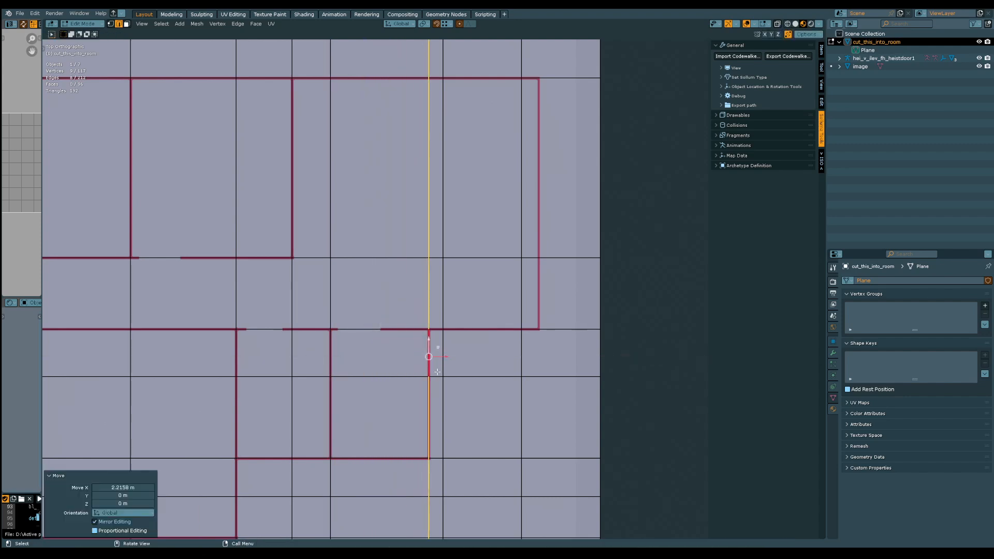
Dissolve the surplus crosswise cut just inside the outer wall of the large right-hand room
shift+middle_drag(476, 344, 398, 351)
click(442, 361)
alt+click(444, 361)
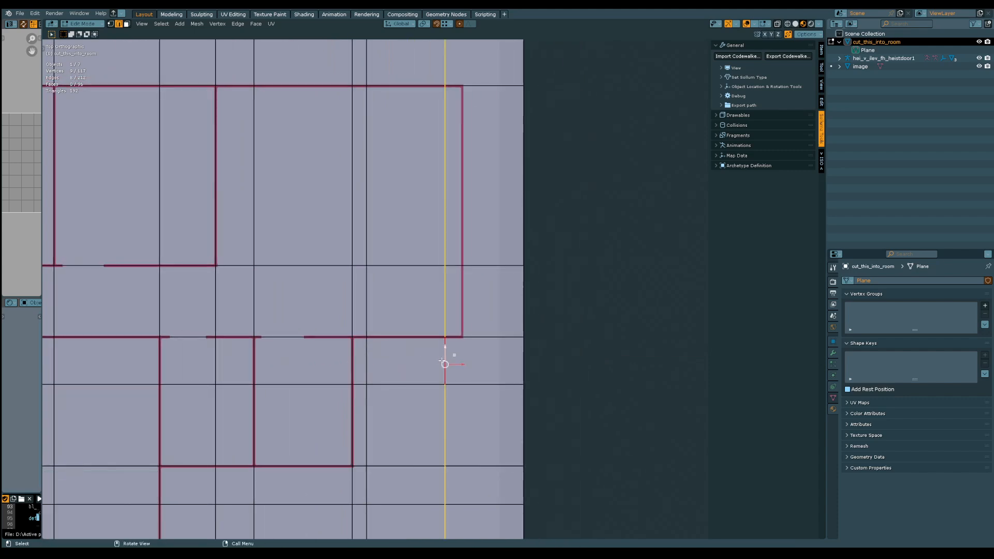
click(443, 354)
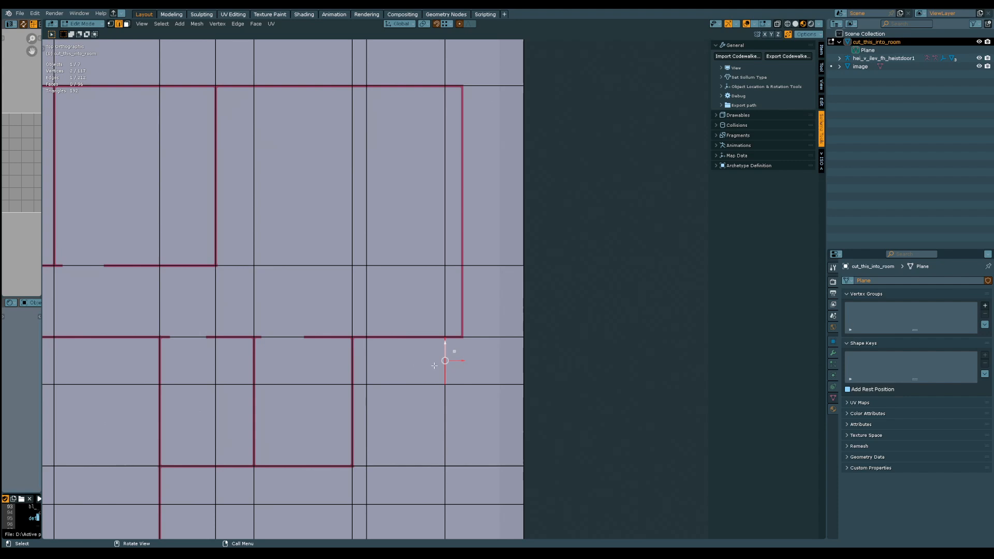
alt+click(444, 357)
key(ctrl+x)
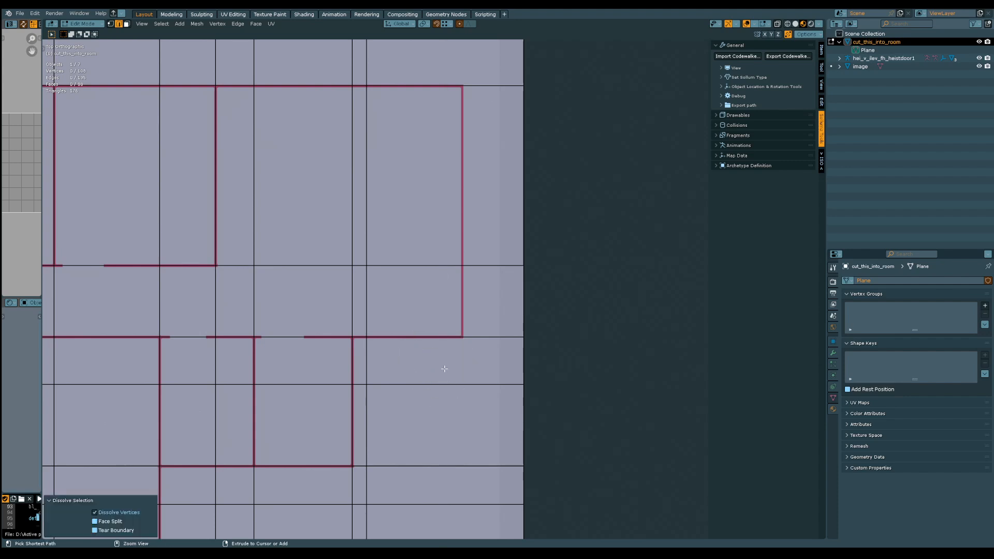
Move the last unaligned crosswise cut about 3.29 m along X onto the large right-hand room's outer wall, and save the file
alt+click(367, 350)
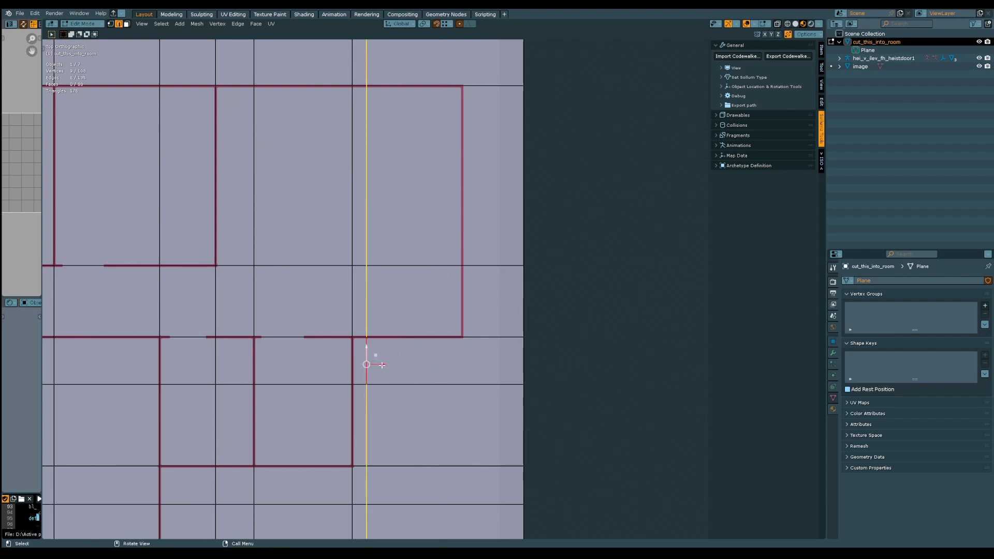
key(g)
key(x)
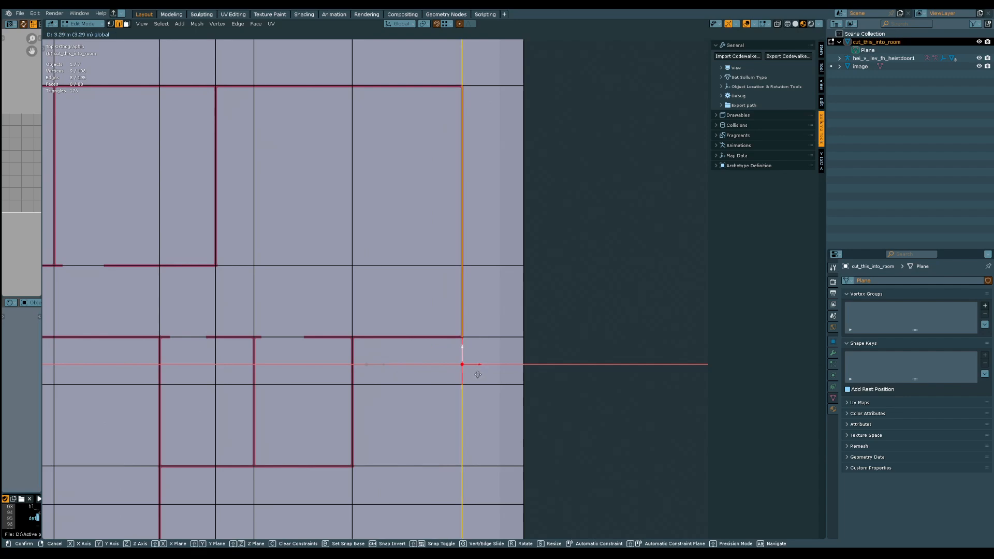
click(475, 372)
middle_drag(428, 395, 304, 360)
shift+middle_drag(302, 359, 395, 415)
shift+middle_drag(353, 358, 445, 272)
key(ctrl+s)
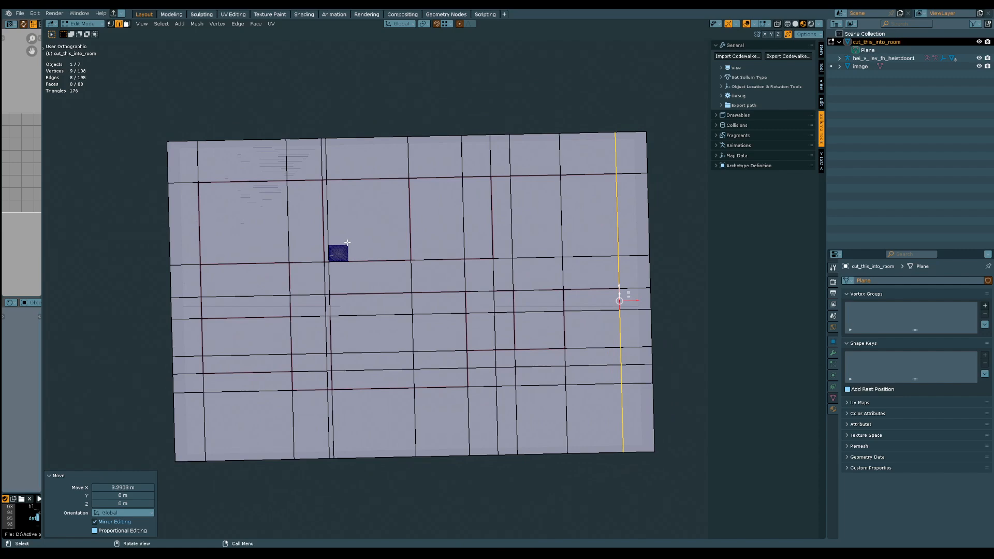
alt+middle_drag(352, 248, 347, 279)
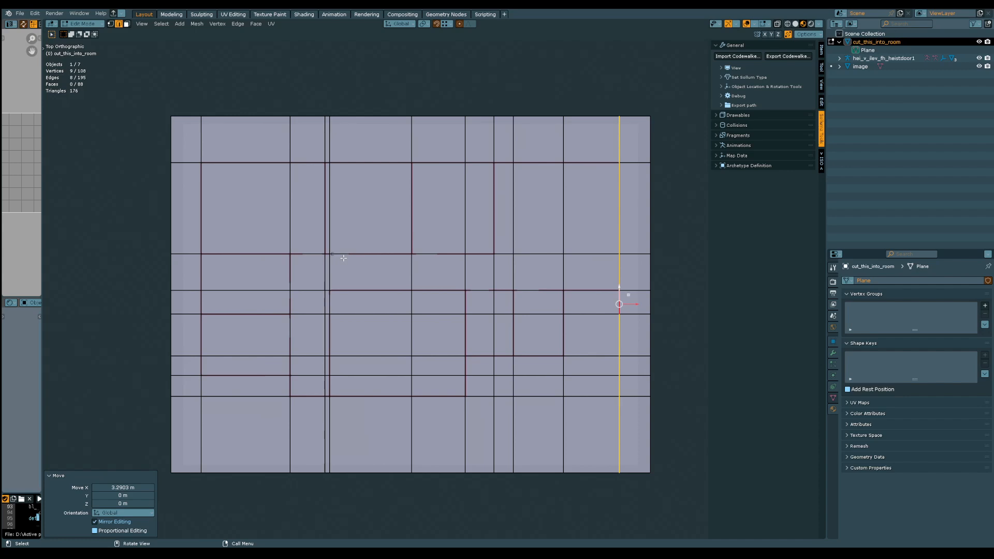
scroll(349, 269, up, 10)
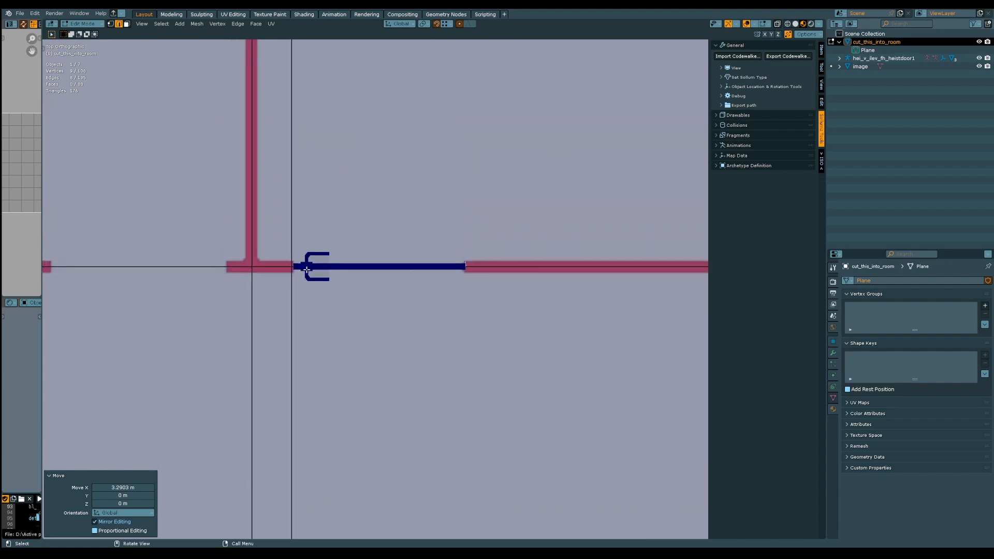
Check the aligned cuts against the walls across the whole floor plan and save the file
scroll(301, 264, down, 2)
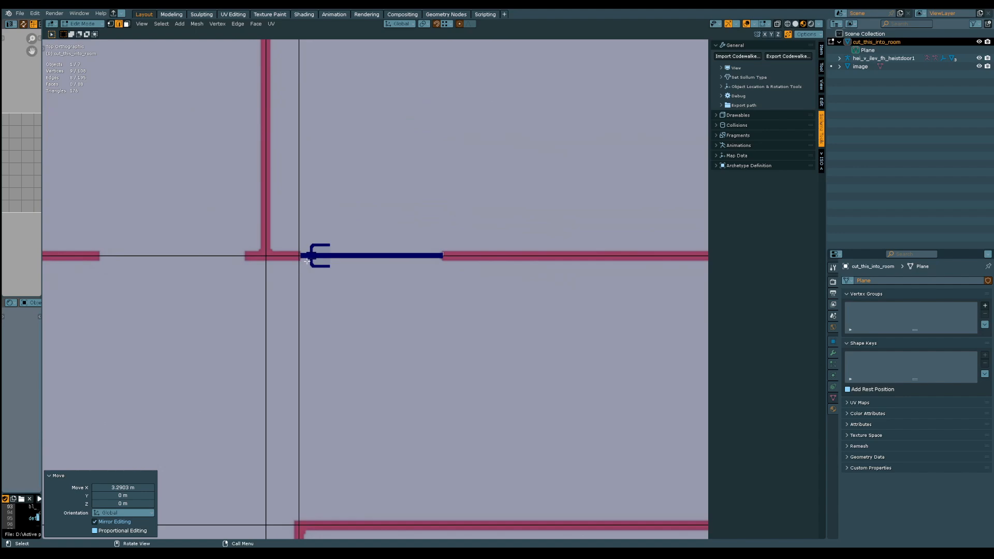
scroll(437, 231, down, 4)
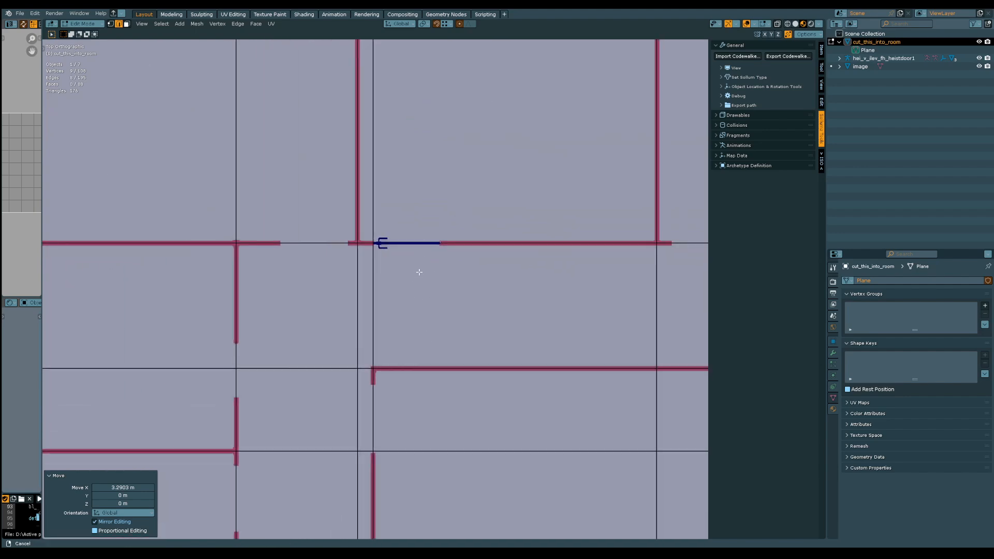
ctrl+middle_drag(419, 271, 368, 435)
shift+middle_drag(185, 259, 288, 239)
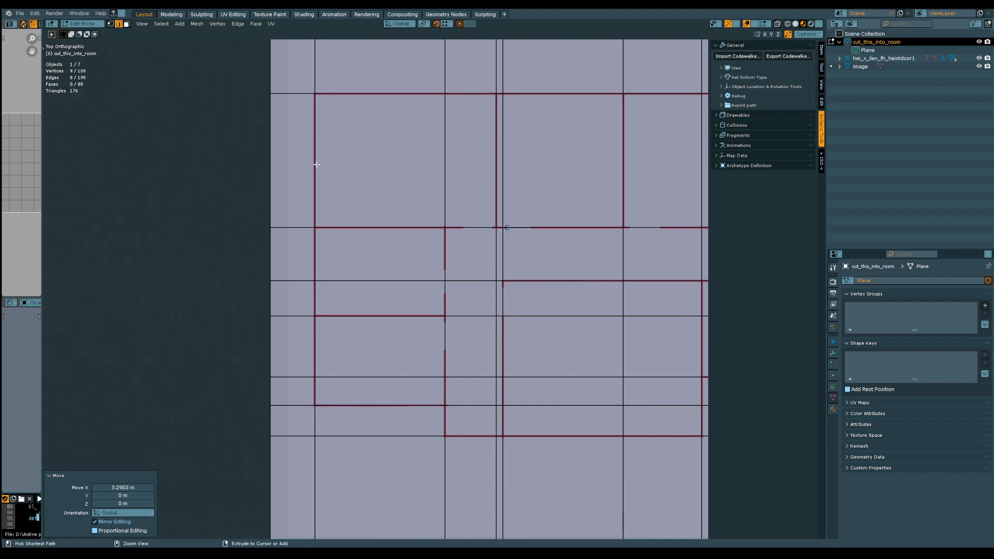
ctrl+middle_drag(317, 164, 313, 105)
shift+middle_drag(412, 275, 277, 141)
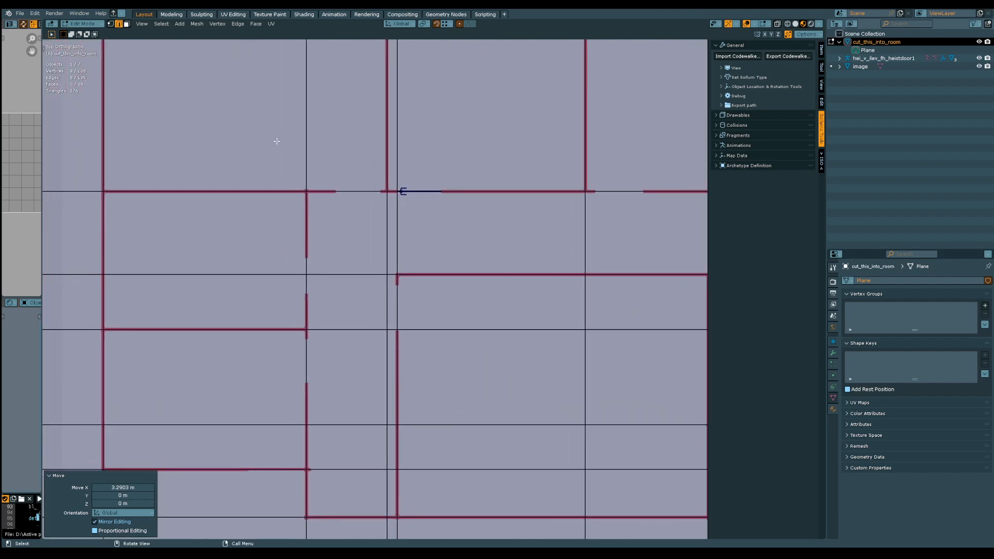
shift+middle_drag(379, 245, 418, 241)
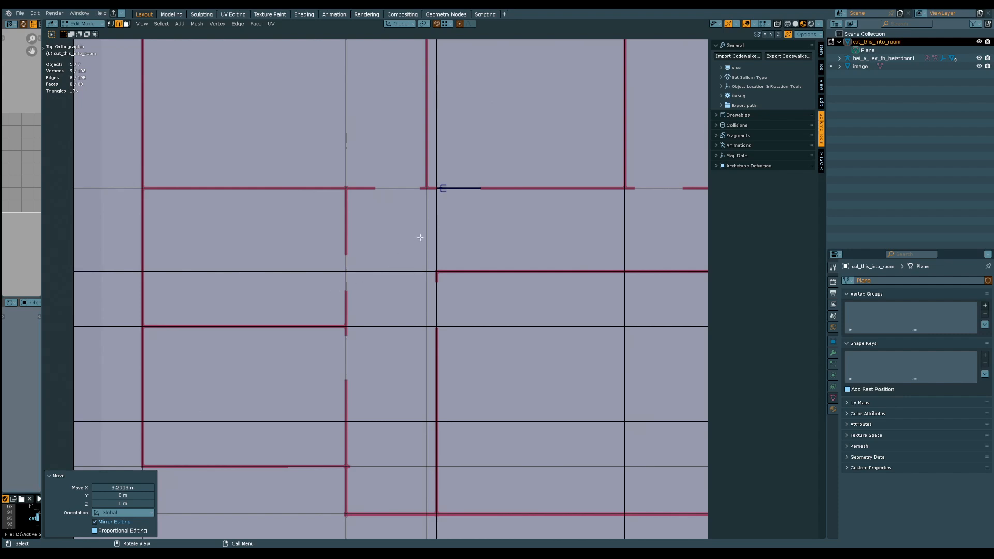
shift+middle_drag(420, 238, 340, 267)
key(ctrl+s)
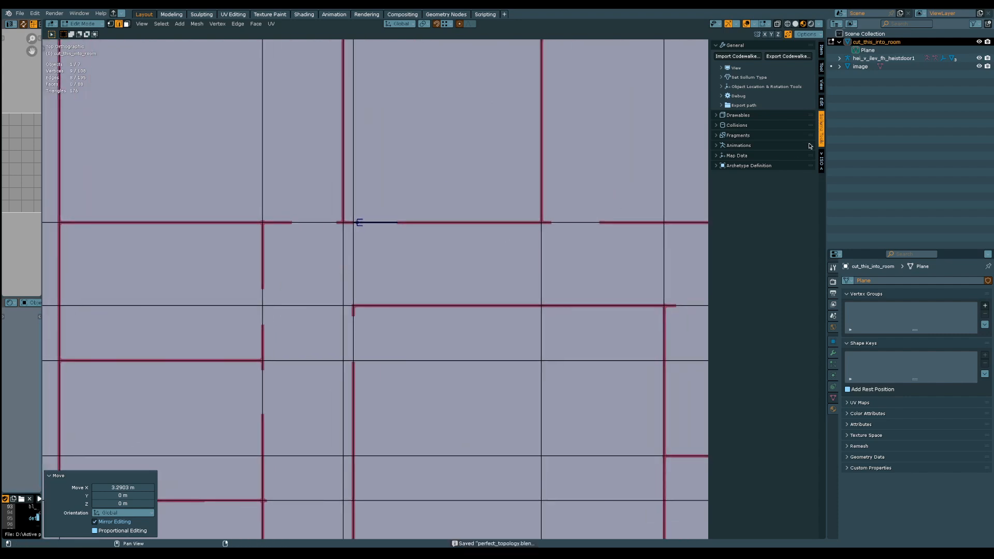
In Object Mode, select the hei_v_ilev_fh_heistdoor1 door together with its whole hierarchy, and save the file
click(874, 42)
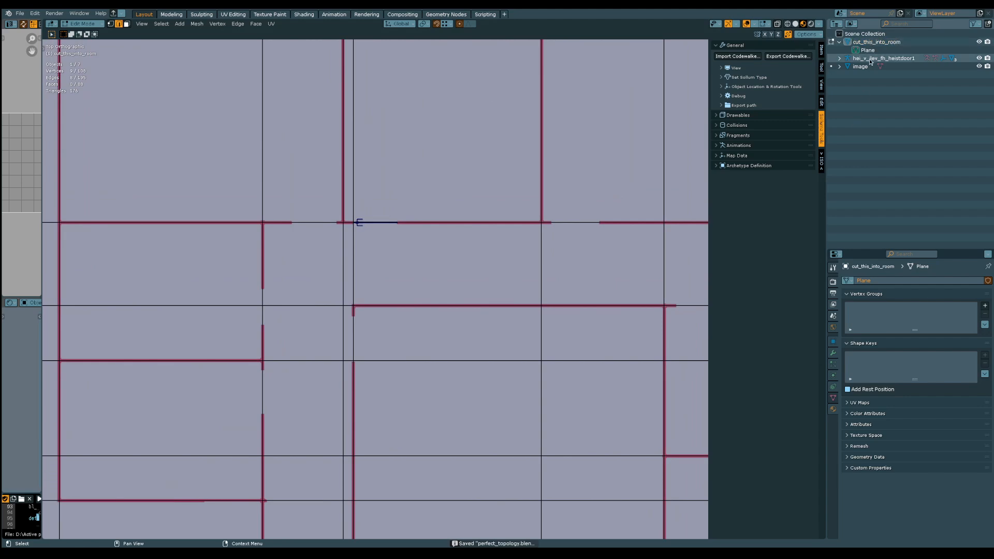
click(873, 59)
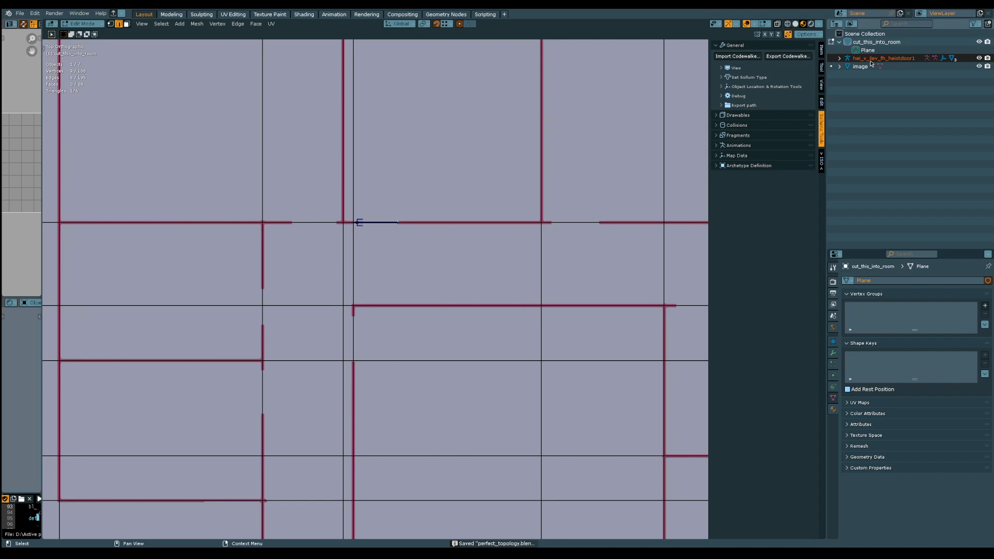
click(82, 24)
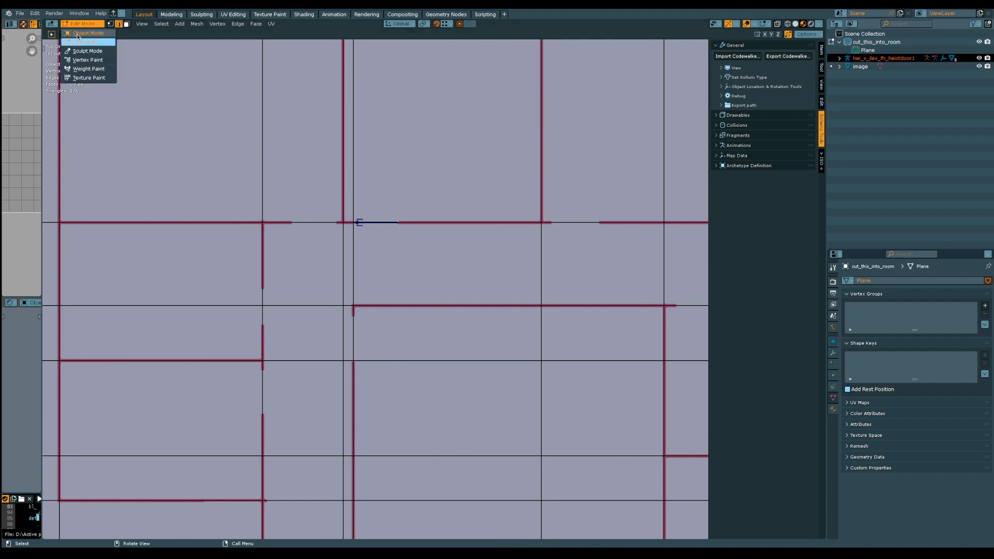
click(85, 43)
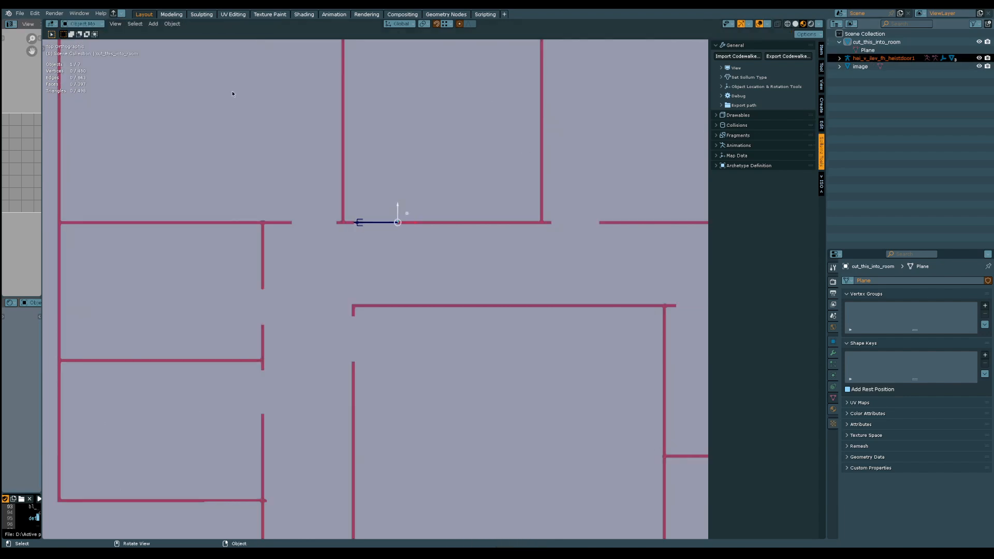
click(880, 59)
right_click(882, 59)
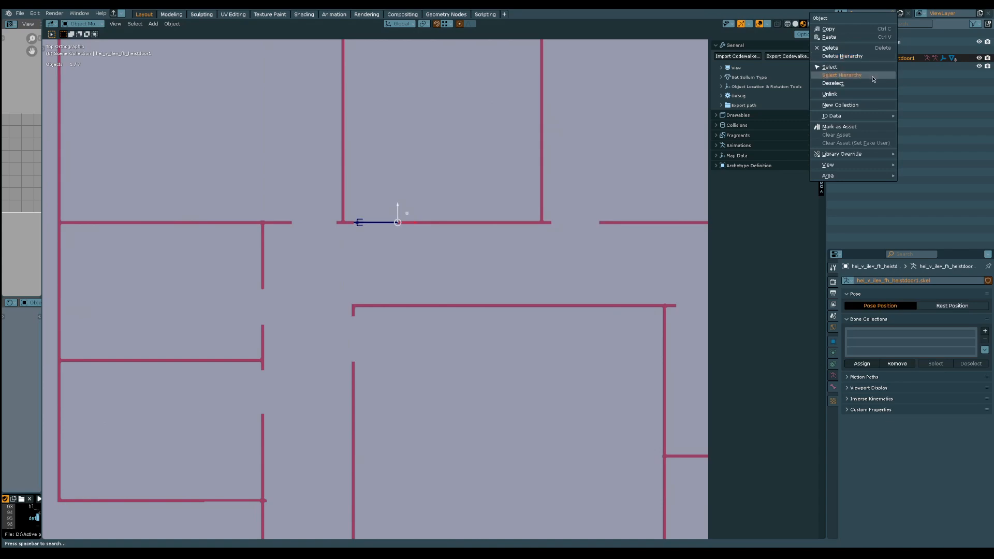
click(874, 78)
shift+middle_drag(560, 241, 408, 237)
key(ctrl+s)
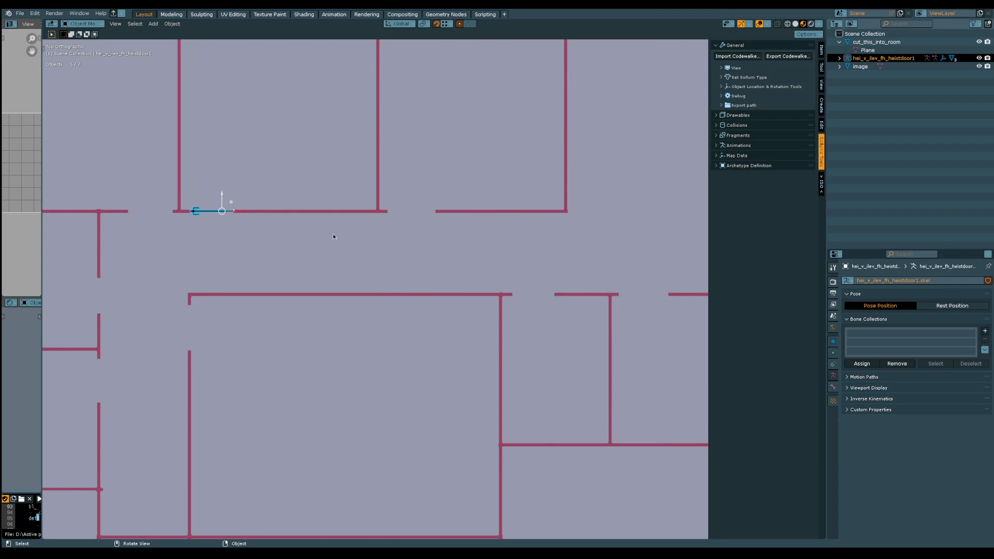
Undo the stray door move and duplicate the door about 5.87 m along X into the third upper room's doorway
drag(240, 212, 274, 221)
key(ctrl+z)
key(shift+d)
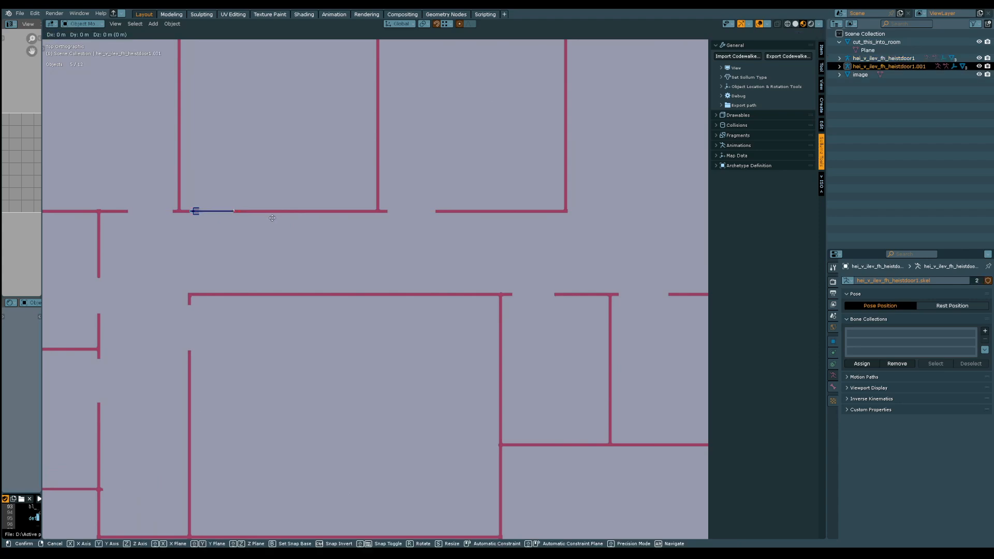
key(x)
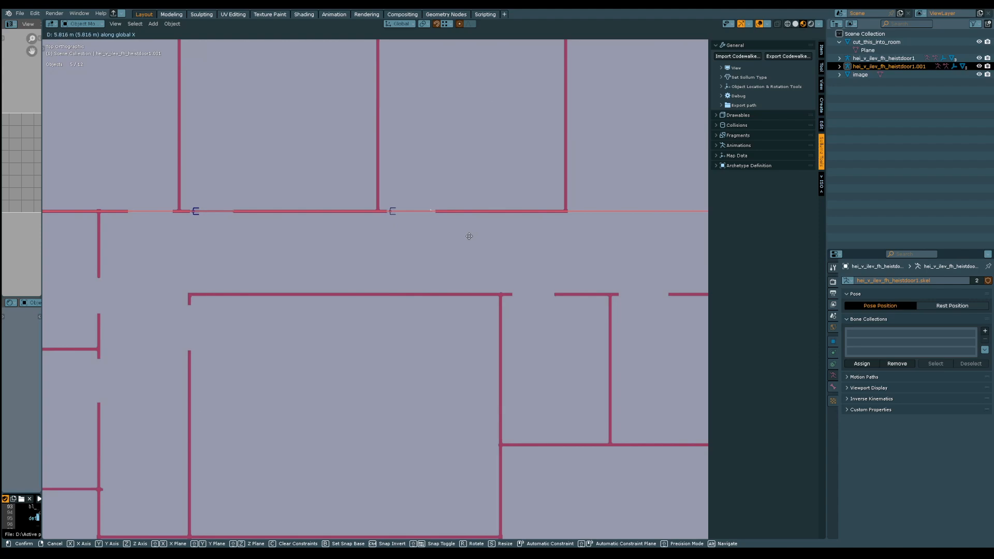
click(471, 237)
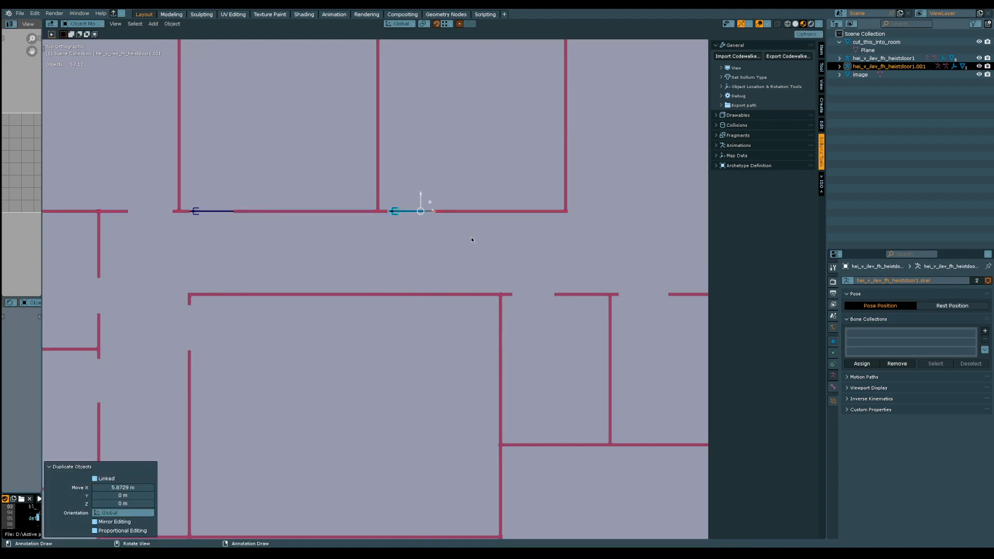
Duplicate the door about -7.80 m along X into the first upper room's doorway, and nudge the copy about 0.10 m along X
scroll(492, 243, down, 4)
shift+middle_drag(397, 260, 500, 264)
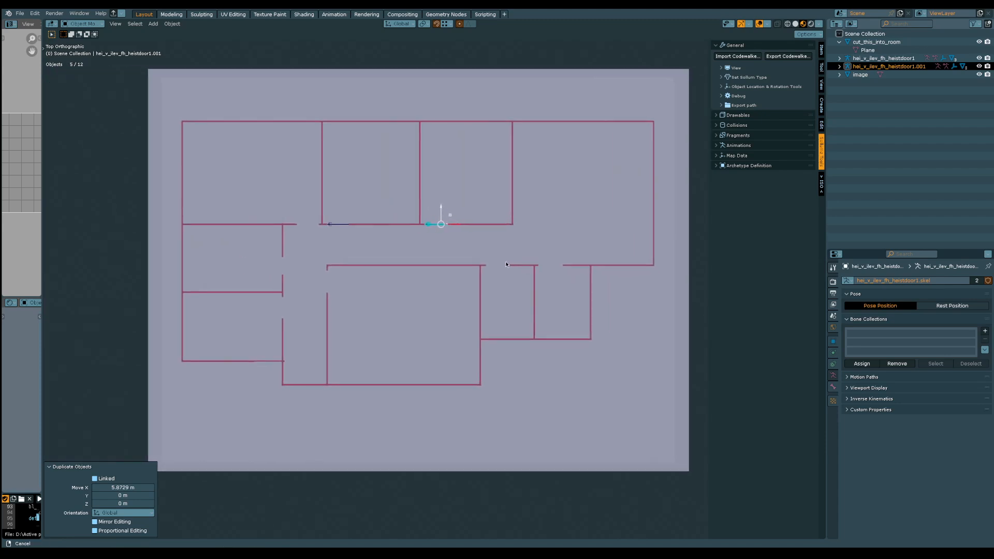
shift+middle_drag(299, 238, 407, 265)
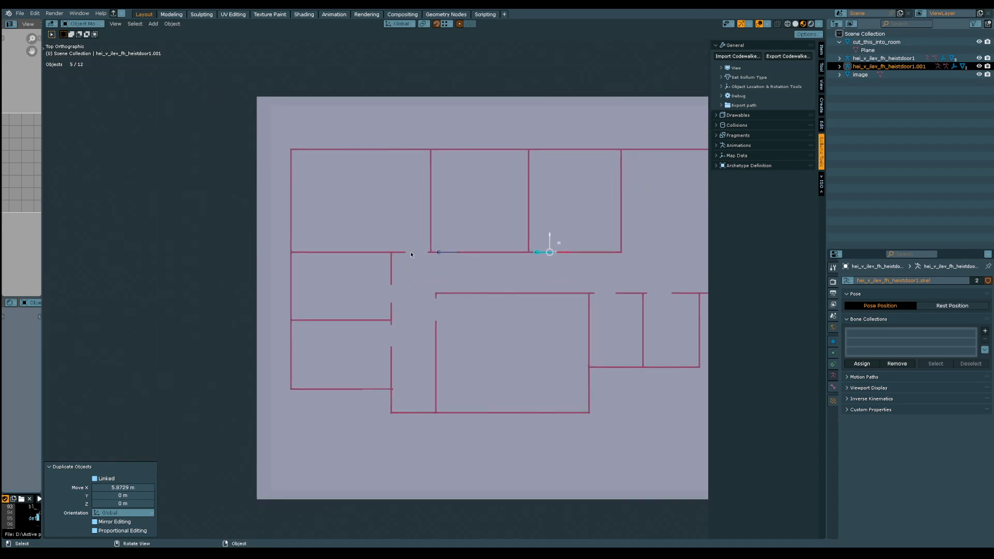
scroll(448, 269, up, 2)
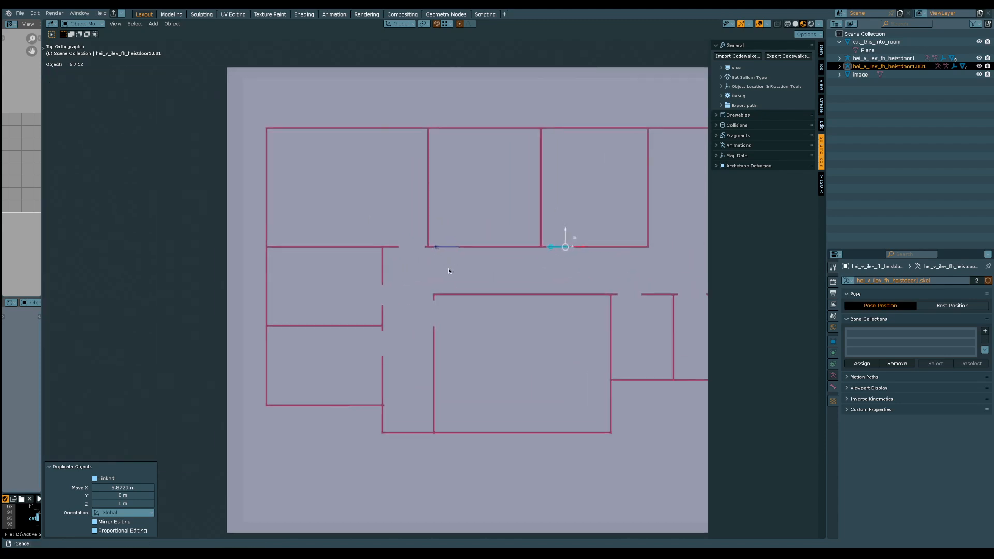
key(shift+d)
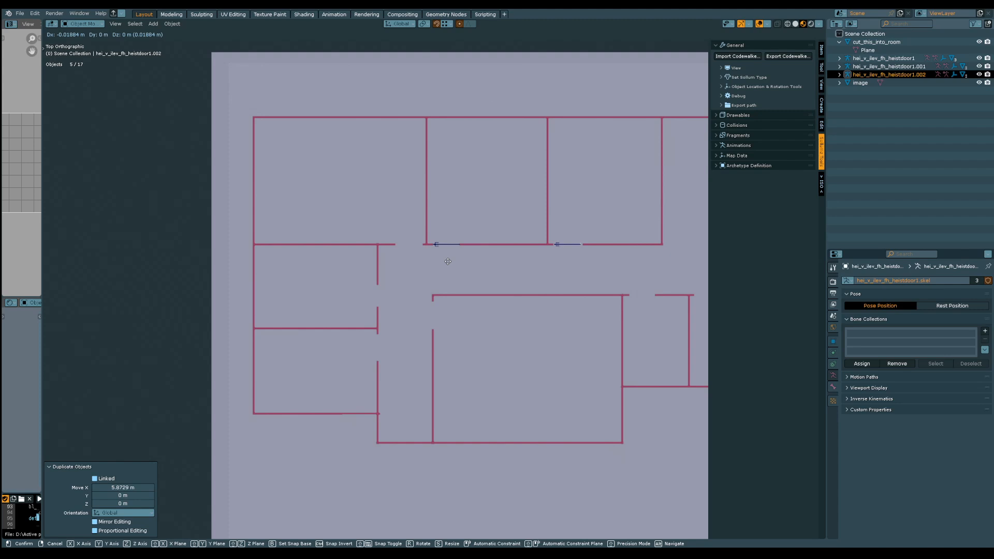
key(x)
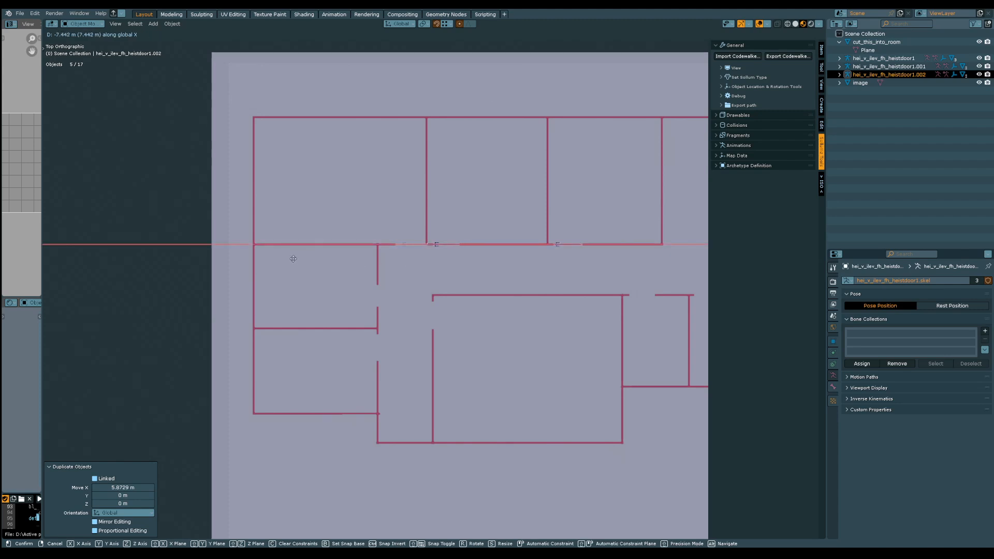
click(287, 257)
scroll(428, 185, up, 8)
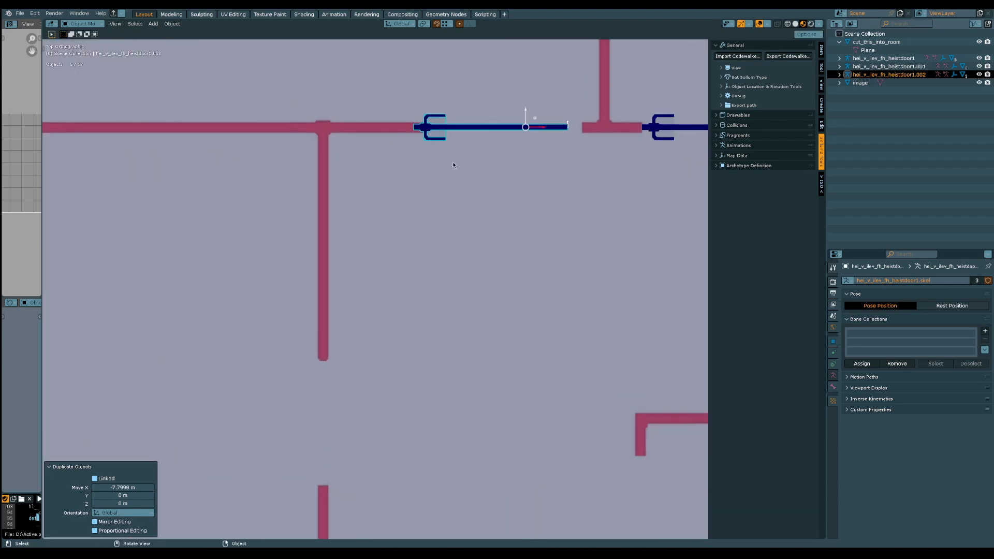
drag(542, 131, 555, 135)
scroll(527, 156, down, 4)
scroll(523, 238, down, 6)
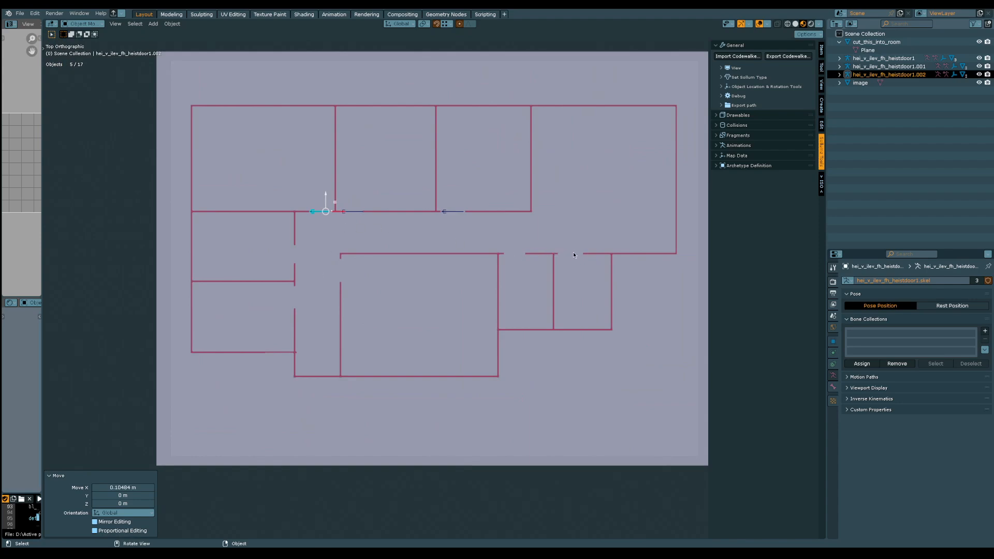
Duplicate the door about 11.26 m in X and -2.47 m in Y into the first small lower room's doorway, and fine-tune its fit
shift+middle_drag(444, 243, 344, 226)
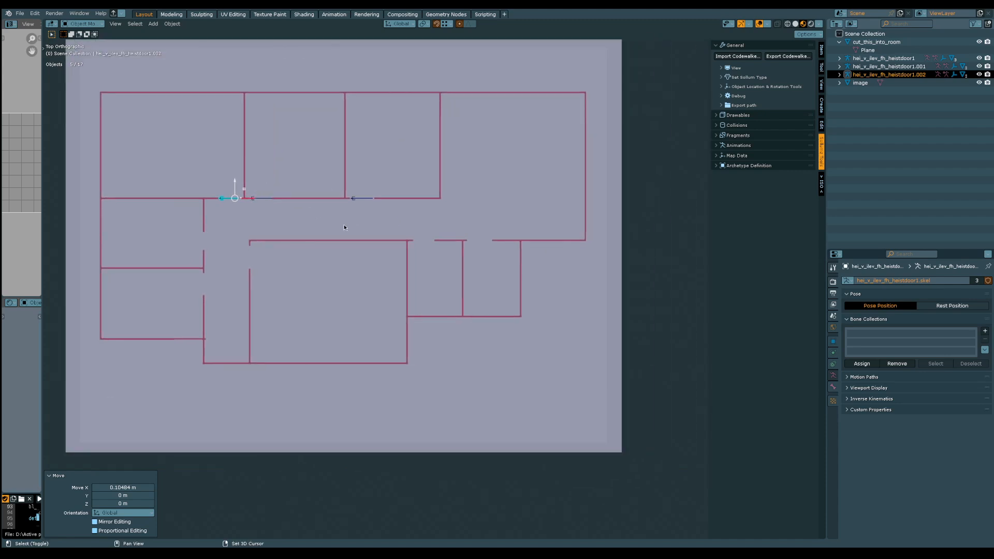
key(shift+d)
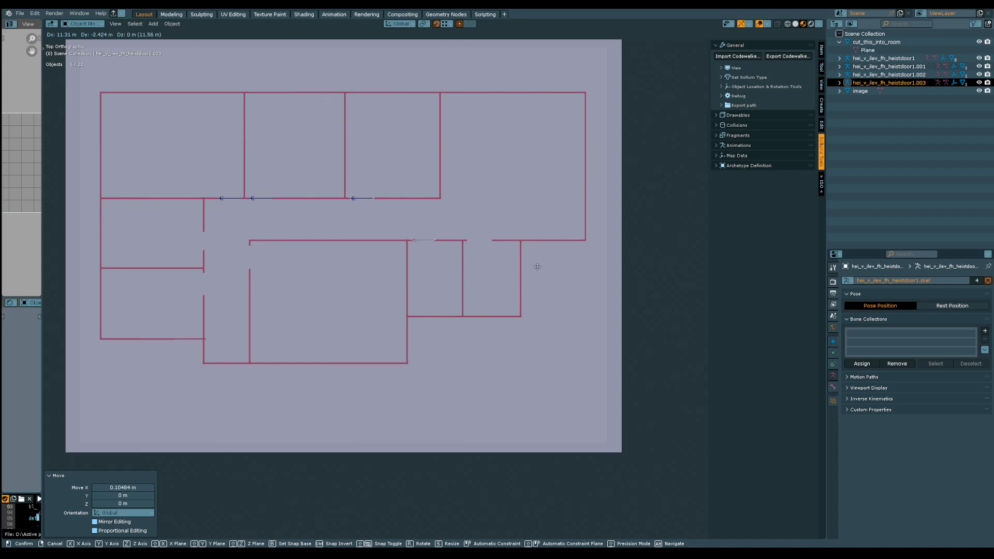
click(536, 269)
scroll(432, 283, up, 8)
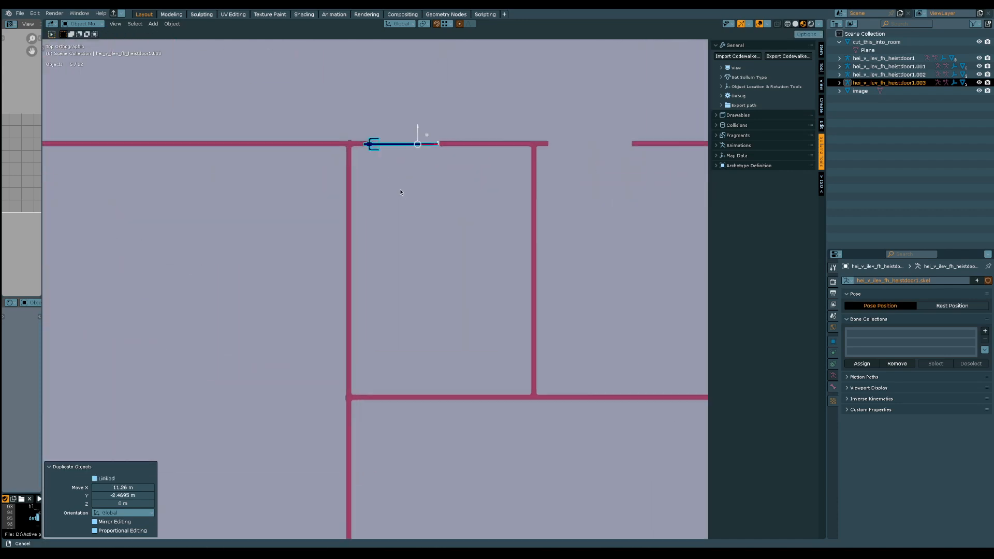
shift+middle_drag(410, 116, 413, 336)
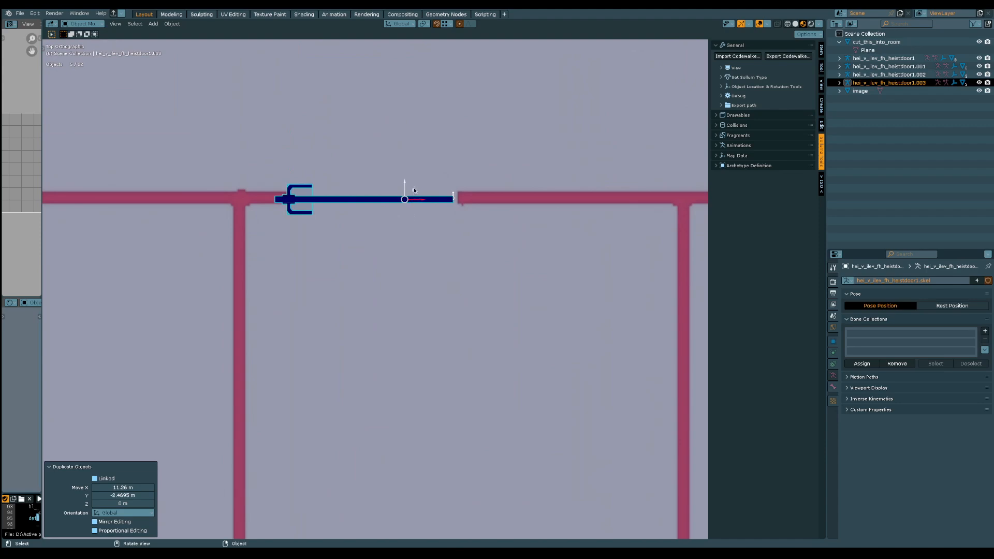
key(g)
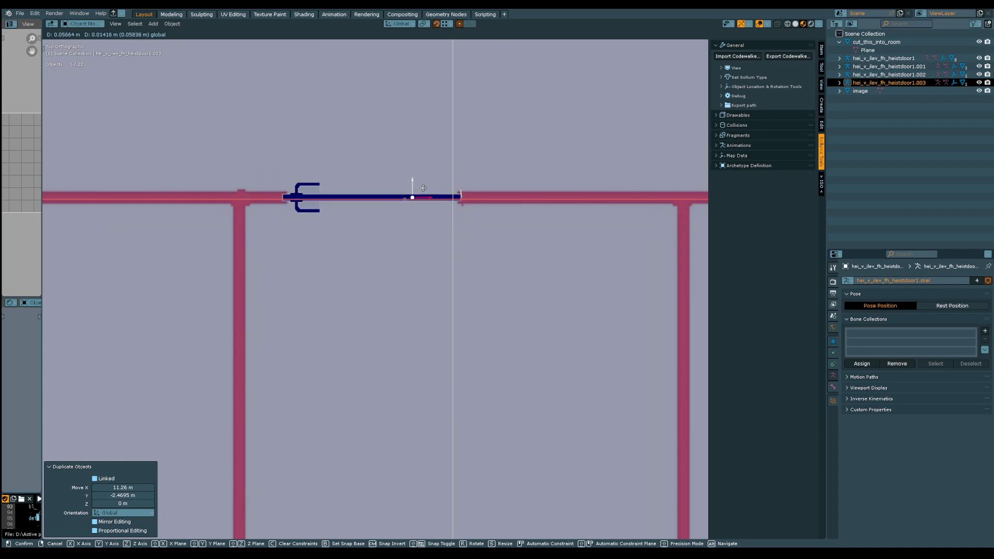
click(424, 188)
Duplicate the door about 3.25 m along X into the second small lower room's doorway
scroll(433, 316, down, 5)
shift+middle_drag(557, 289, 392, 284)
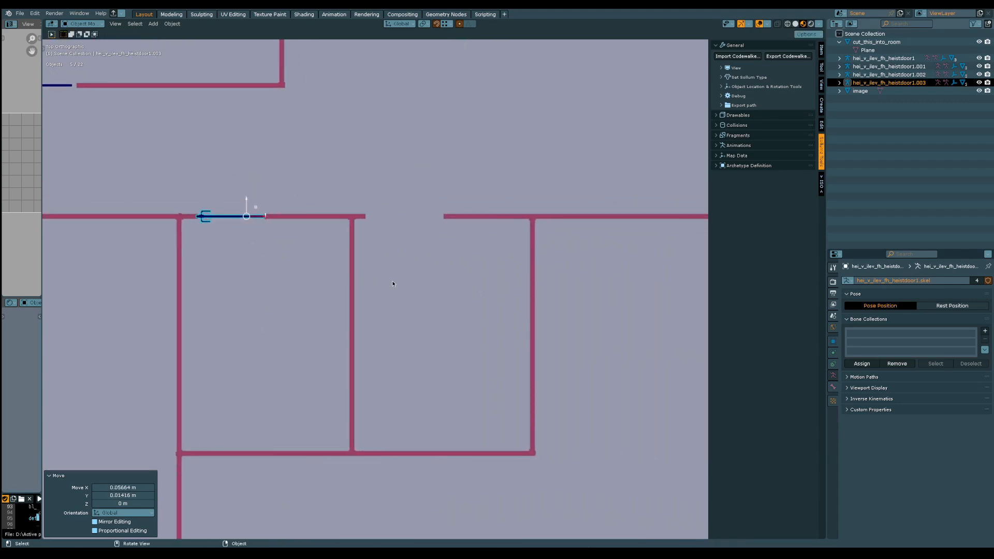
key(shift+d)
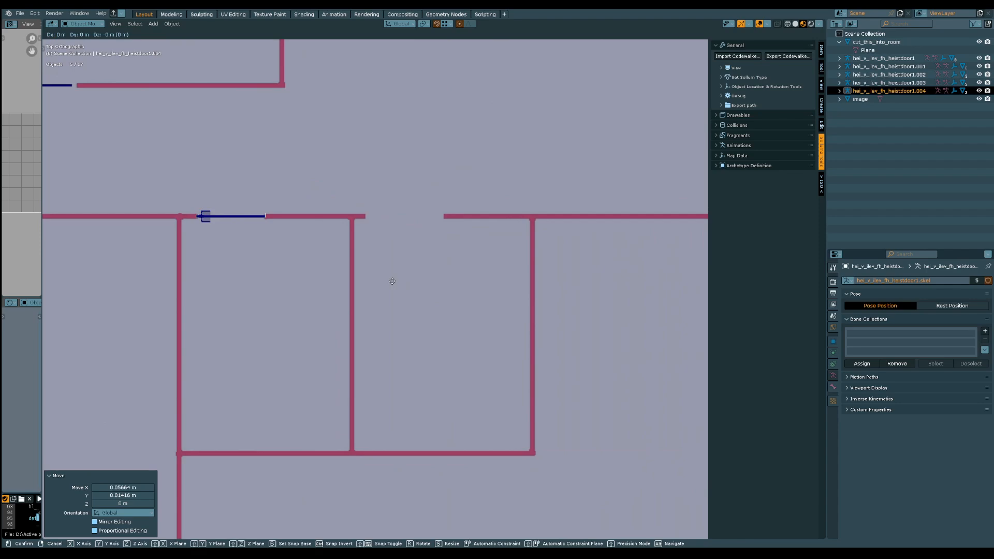
key(x)
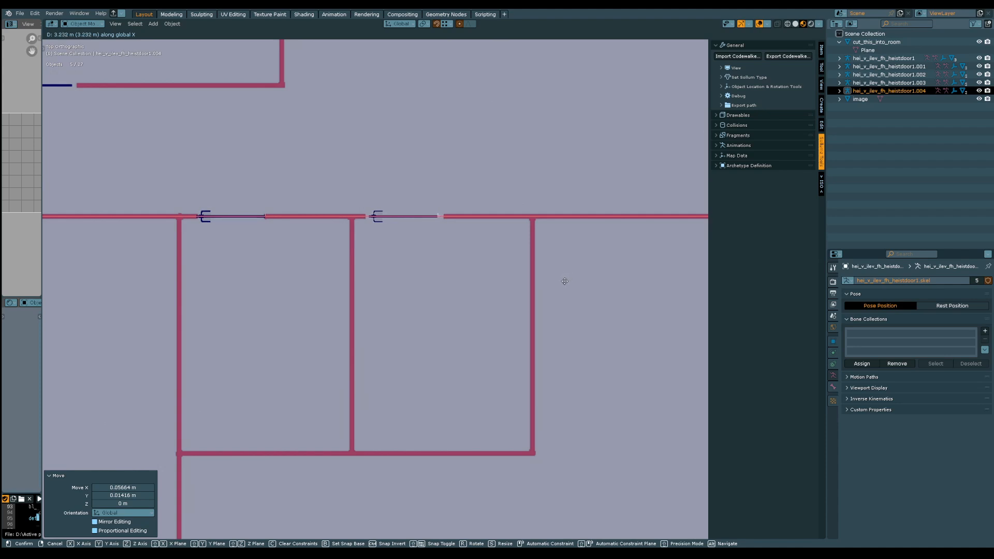
click(566, 281)
Duplicate the door about -16.10 m along X into the corridor beside the two stacked west rooms
scroll(318, 267, down, 5)
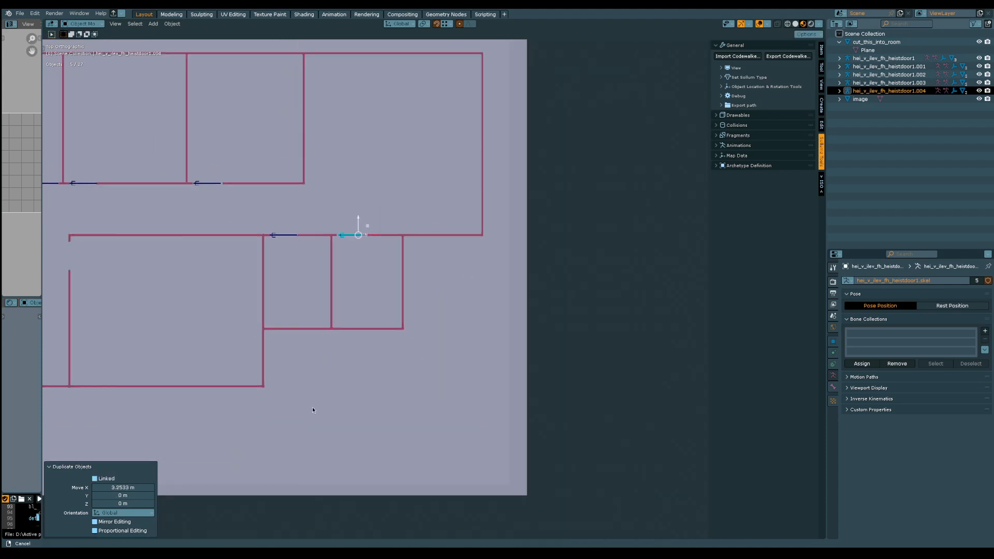
shift+middle_drag(405, 319, 499, 311)
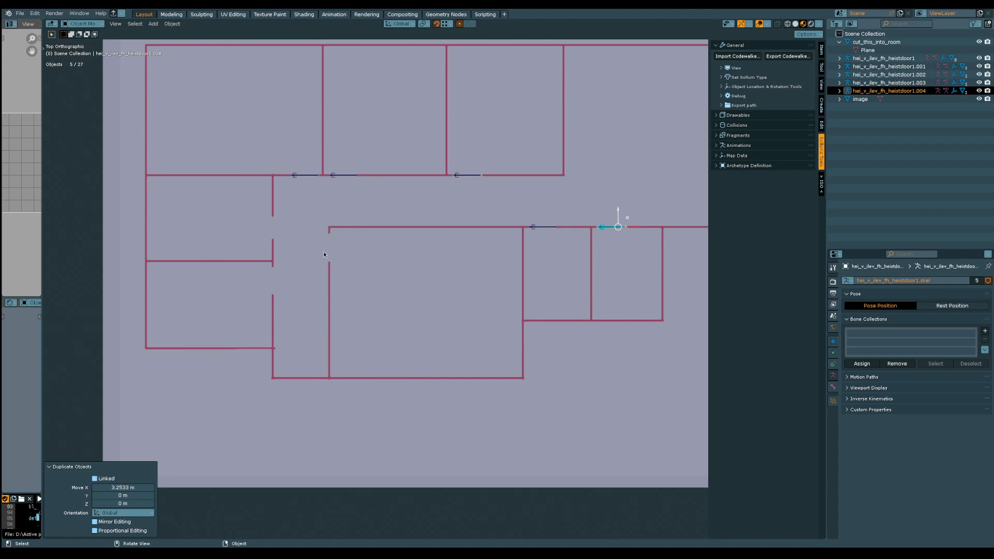
scroll(431, 218, down, 4)
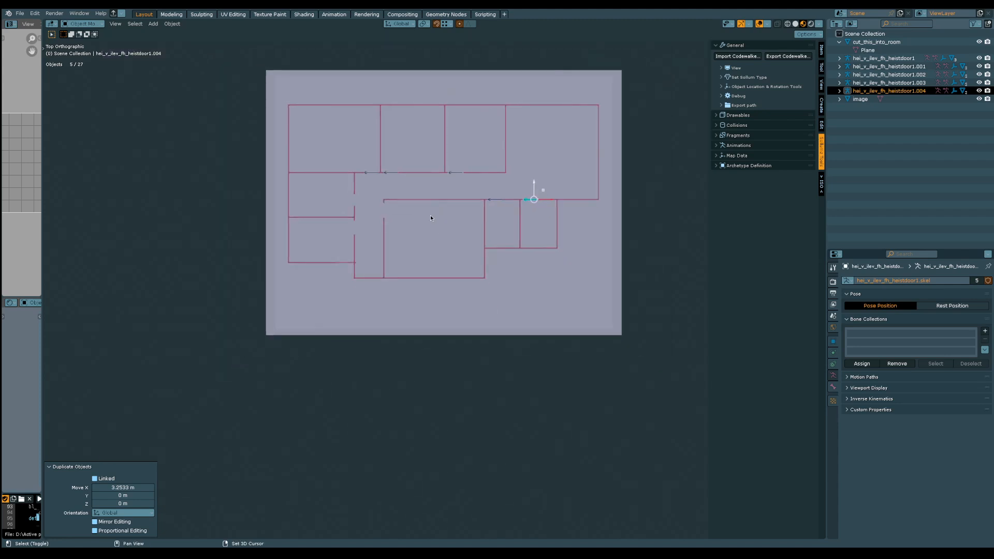
scroll(383, 314, up, 5)
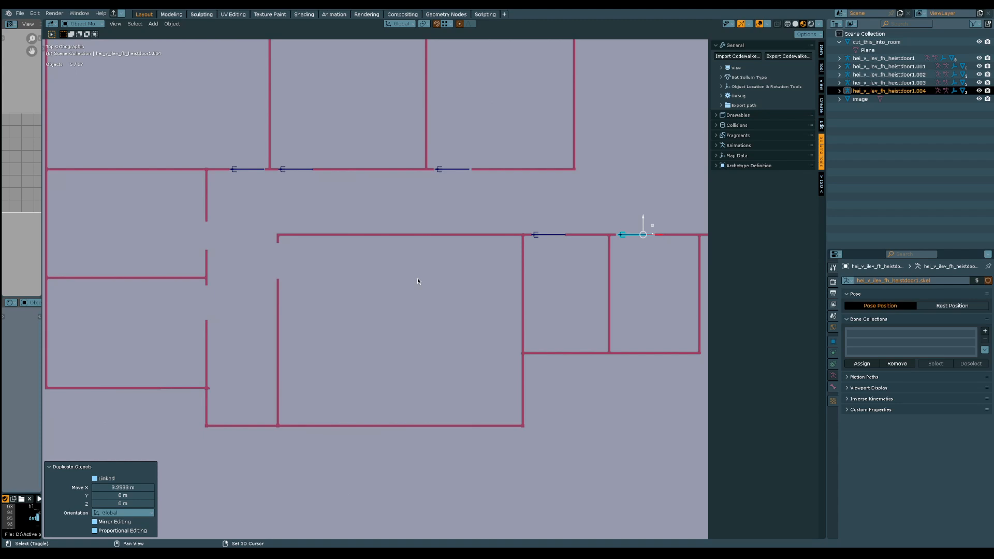
key(shift+d)
key(x)
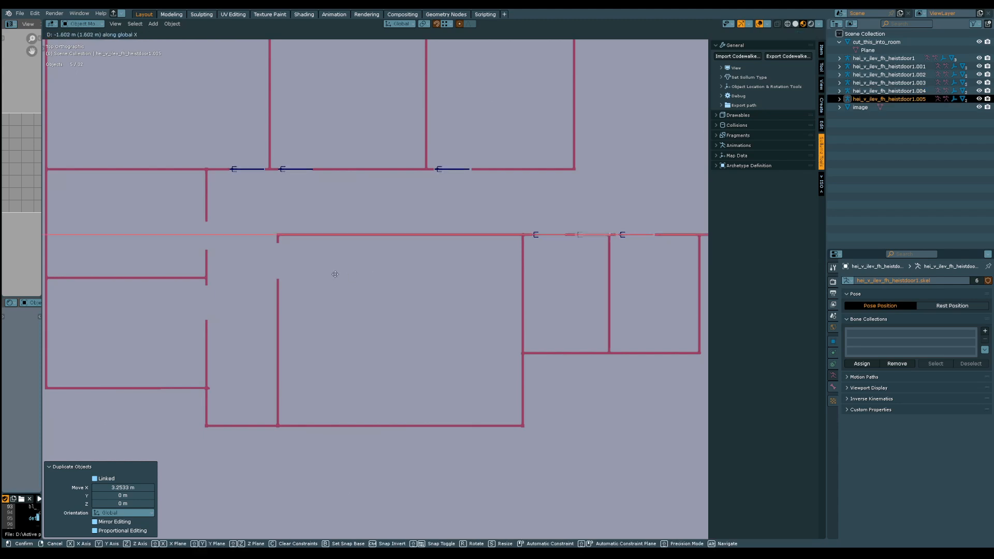
click(652, 287)
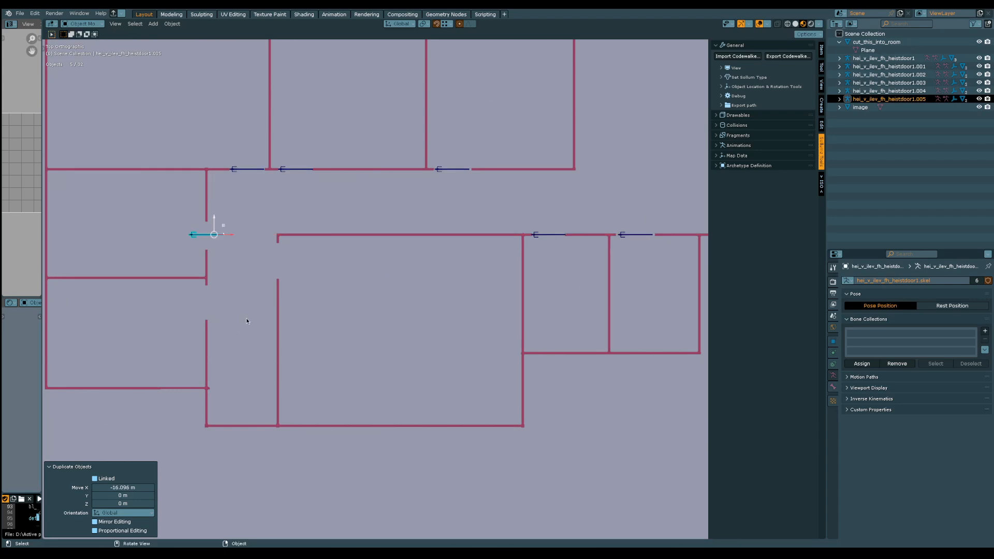
Rotate the duplicated door 90° about the global Z axis so it runs parallel to the west rooms' corridor wall
key(r)
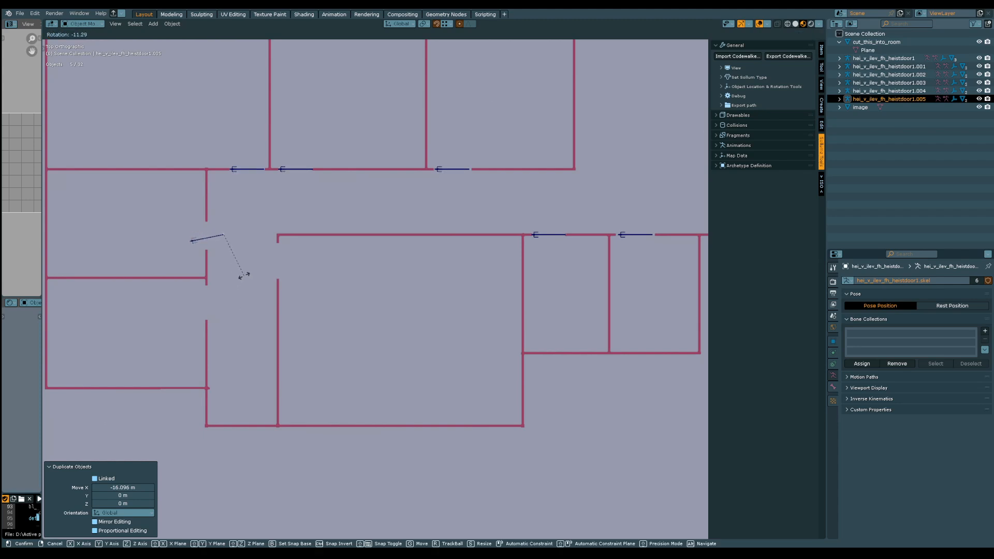
key(z)
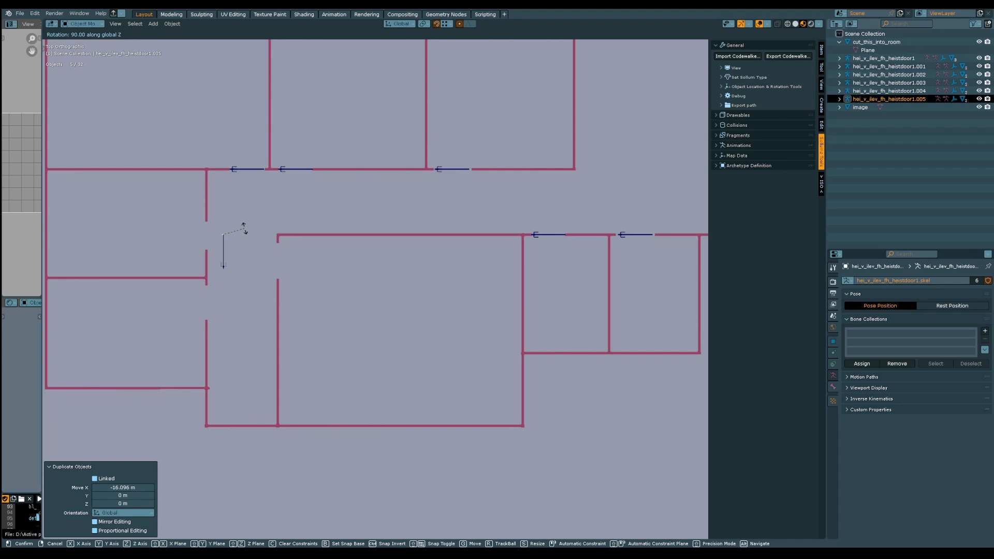
click(244, 228)
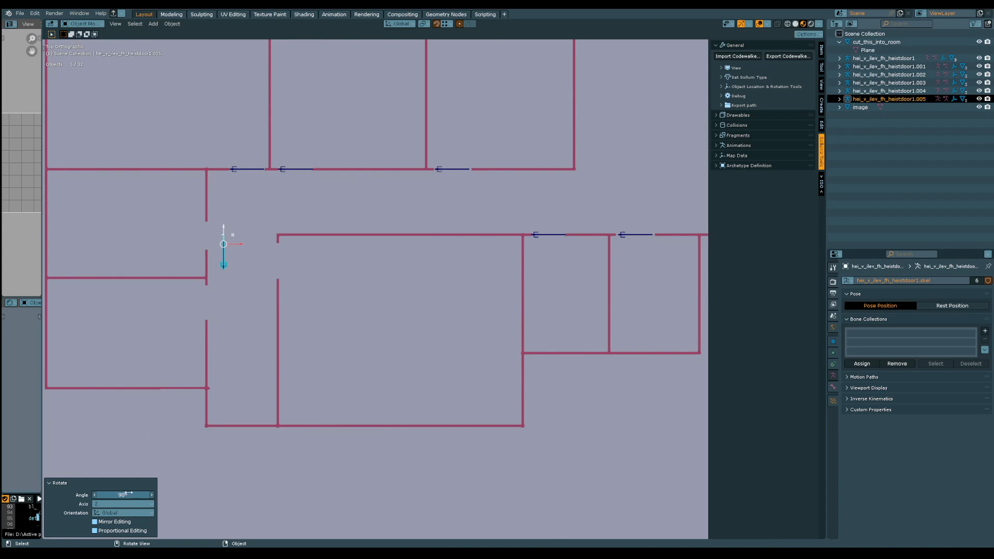
Move the rotated door about -0.64 m in X and 0.74 m in Y into the upper west room's doorway, and save the file
shift+middle_drag(189, 377, 347, 464)
scroll(414, 403, up, 5)
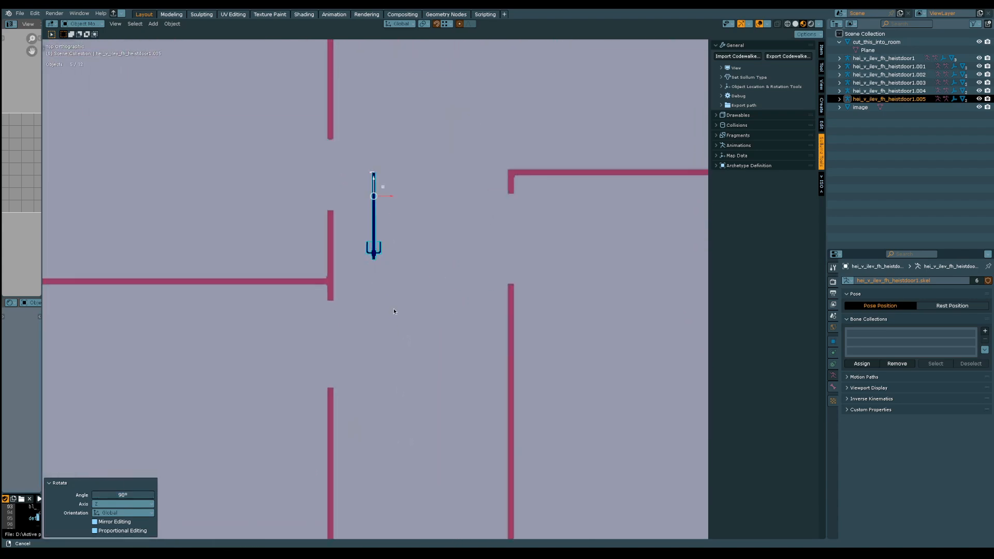
scroll(394, 311, up, 1)
shift+middle_drag(395, 195, 445, 407)
key(g)
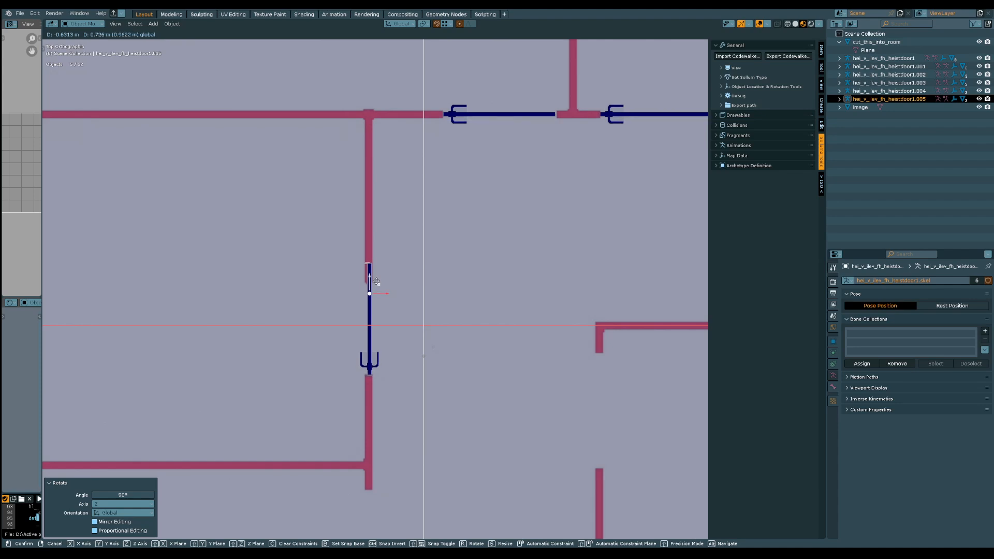
click(376, 281)
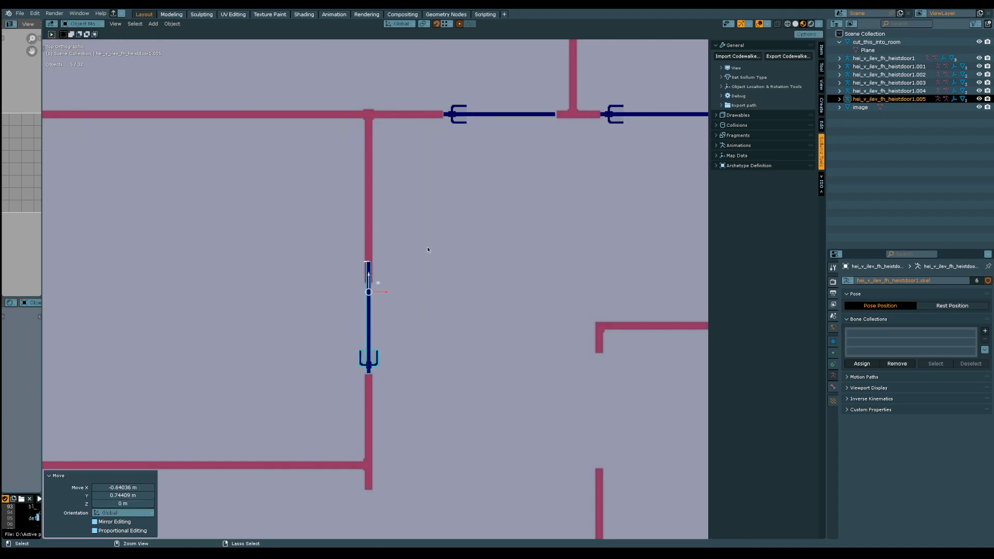
scroll(428, 248, down, 5)
scroll(383, 310, down, 1)
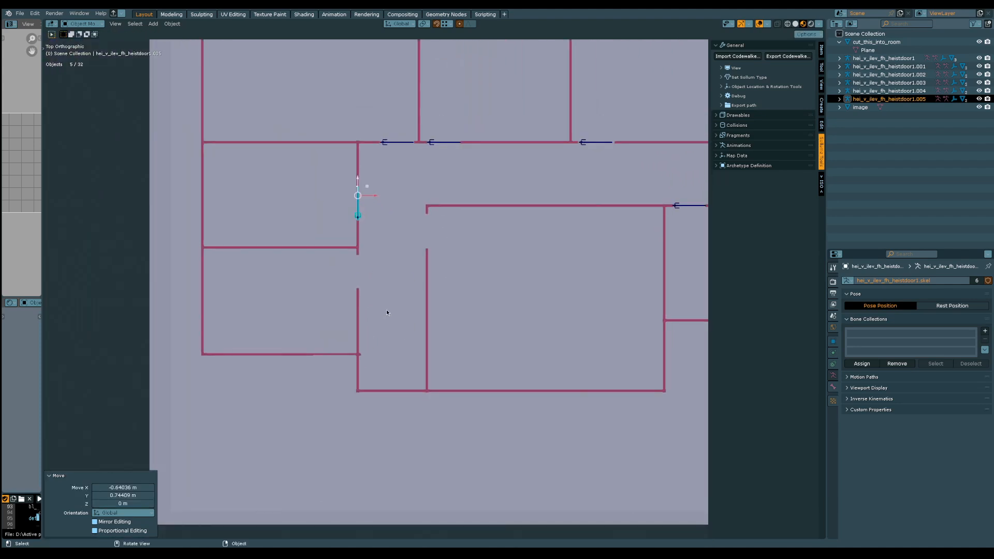
shift+middle_drag(384, 265, 378, 279)
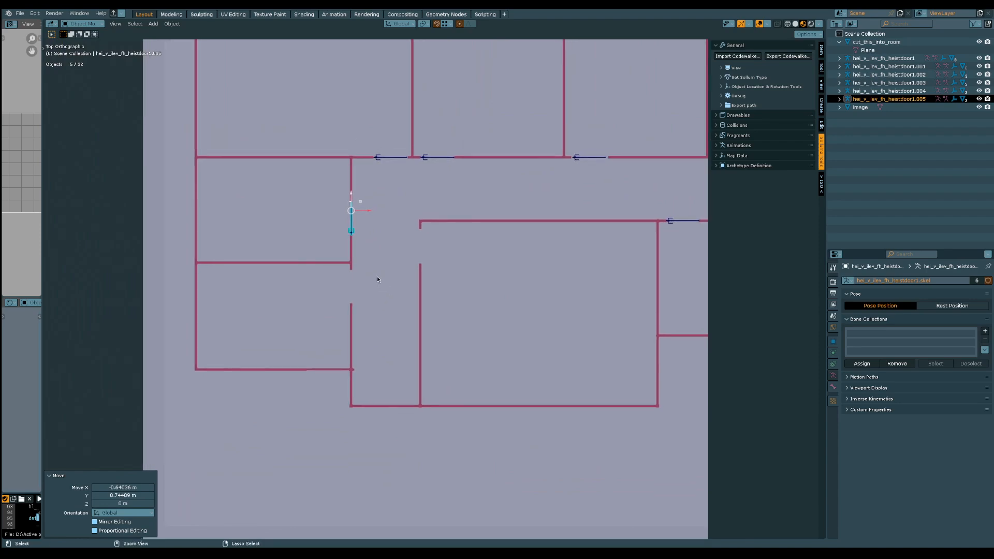
key(ctrl+s)
Duplicate the door about -2.74 m along Y into the lower west room's doorway, and nudge the copy about 0.08 m along Y
key(shift+d)
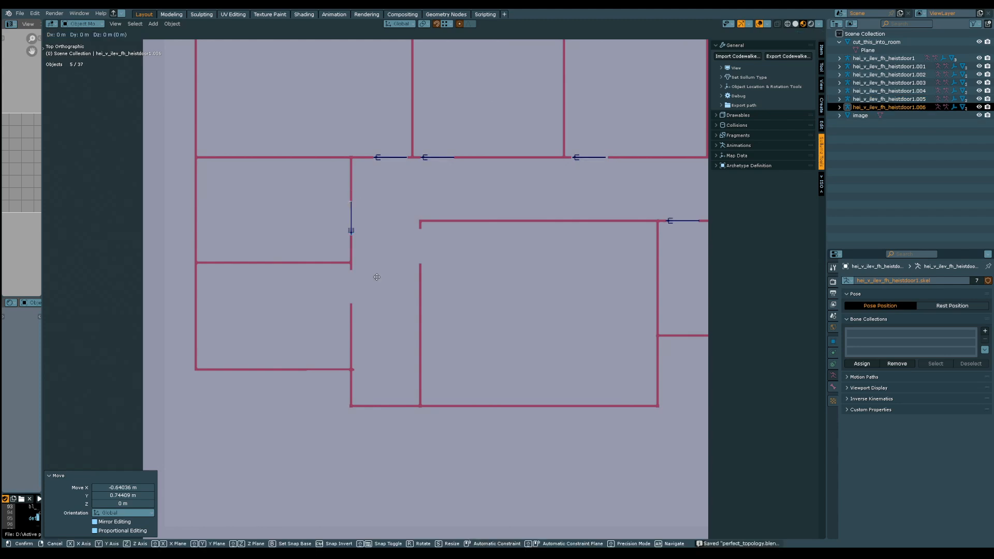
key(y)
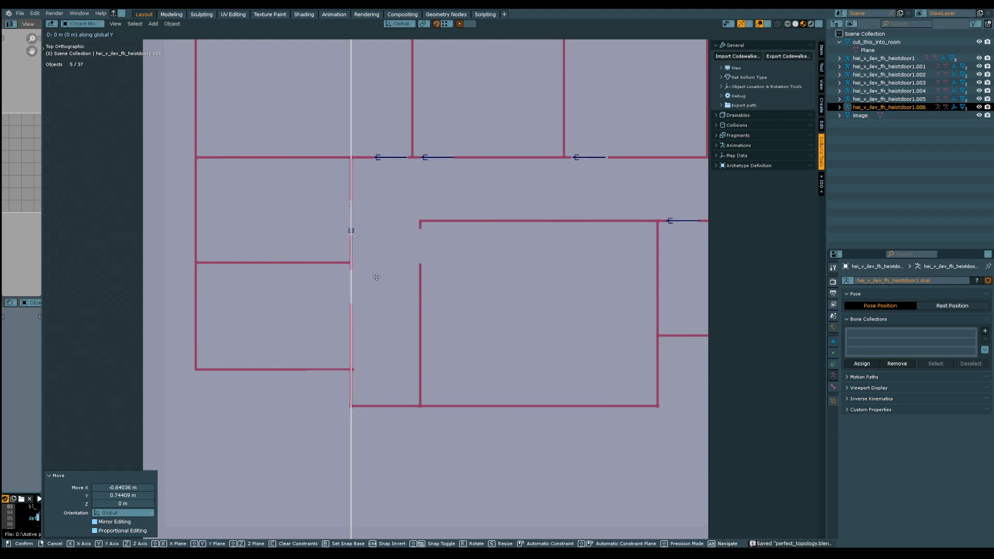
click(371, 346)
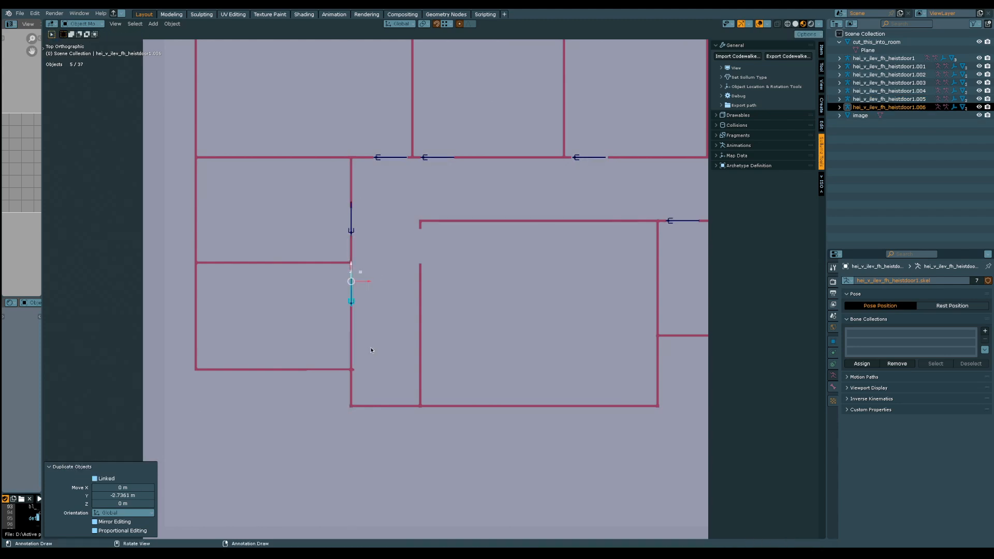
scroll(344, 222, up, 6)
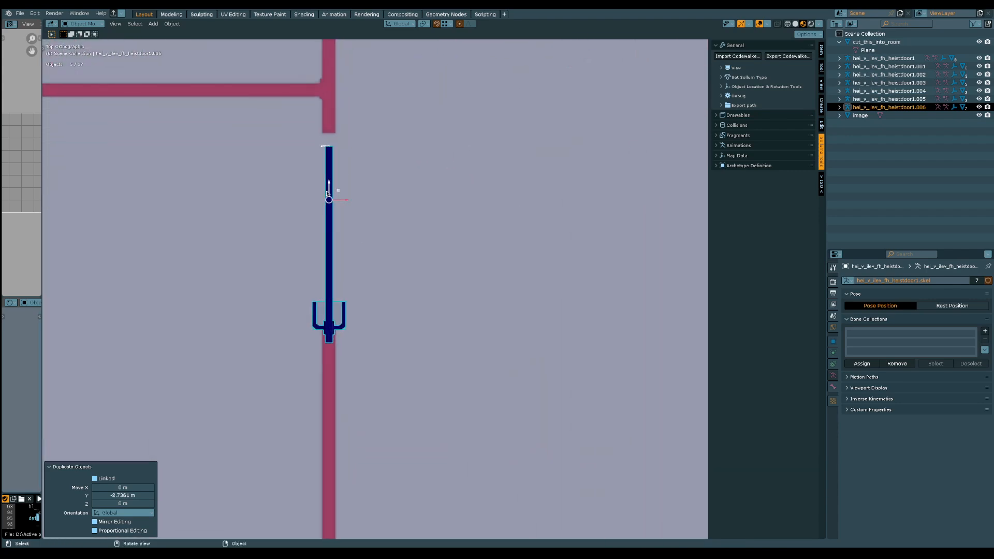
drag(333, 187, 334, 177)
Duplicate the door about 2.67 m in X and 1.56 m in Y into the large lower room's doorway, and save the file
scroll(399, 199, down, 4)
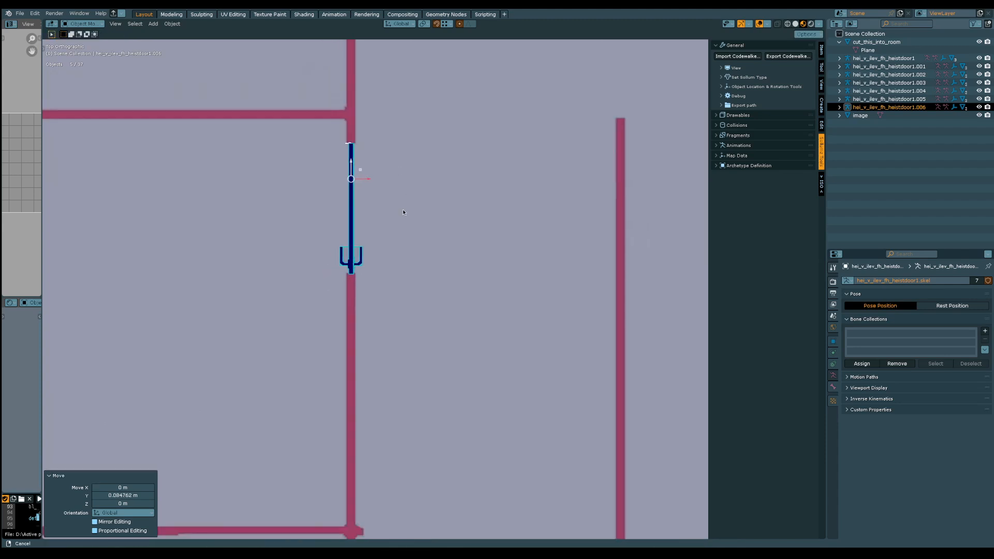
shift+middle_drag(554, 170, 401, 375)
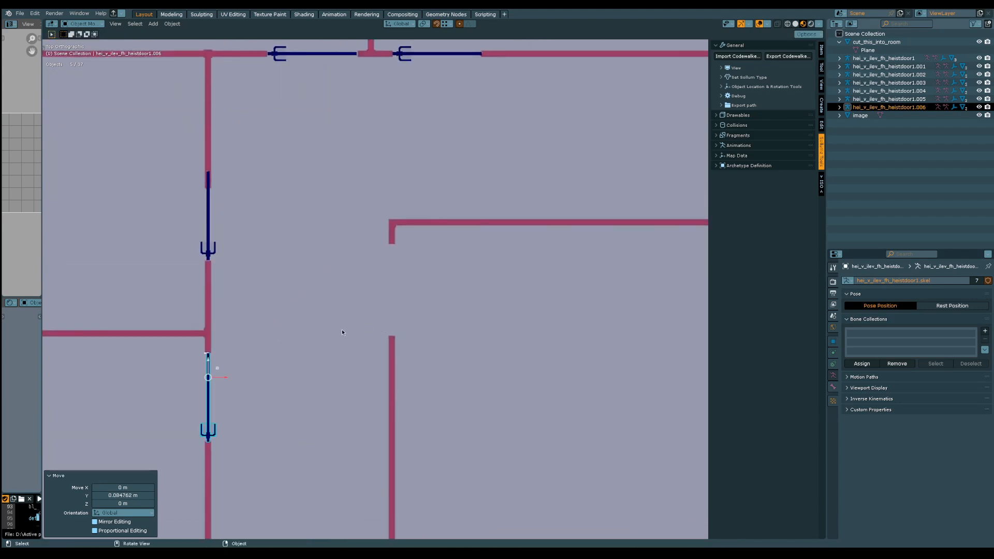
key(shift+d)
key(x)
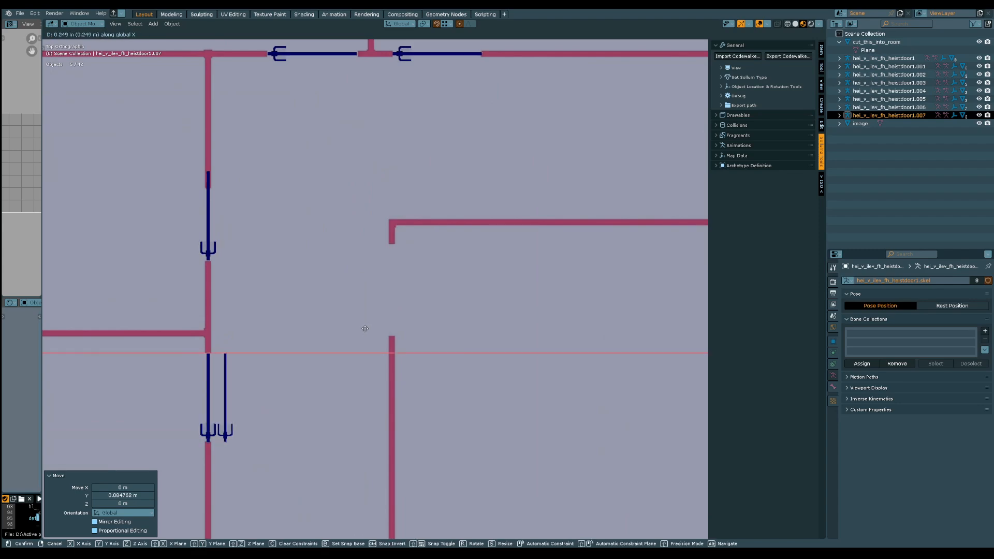
click(526, 322)
key(g)
key(y)
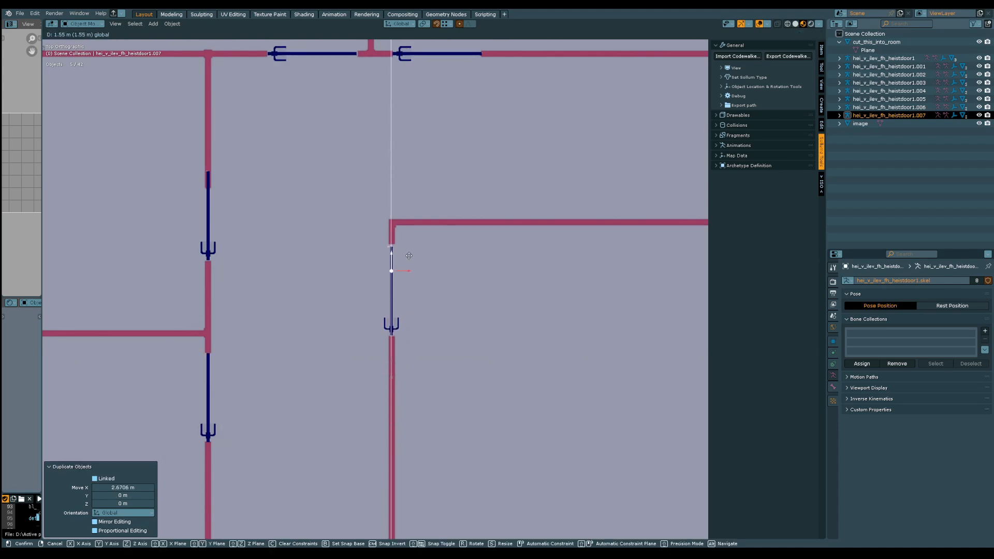
click(412, 256)
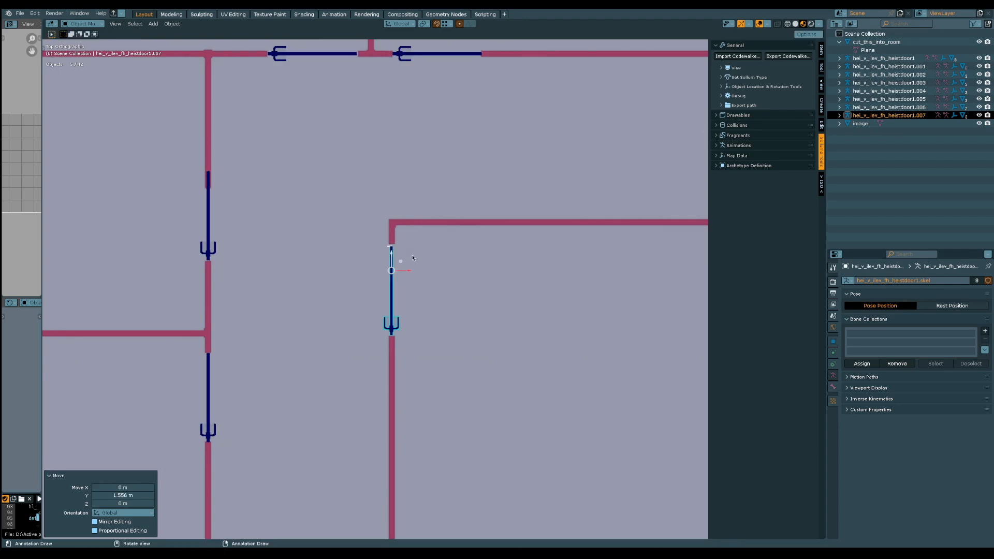
key(ctrl+s)
Examine the whole floor plan to check that every doorway has a fitted door
scroll(468, 235, down, 4)
scroll(482, 359, down, 5)
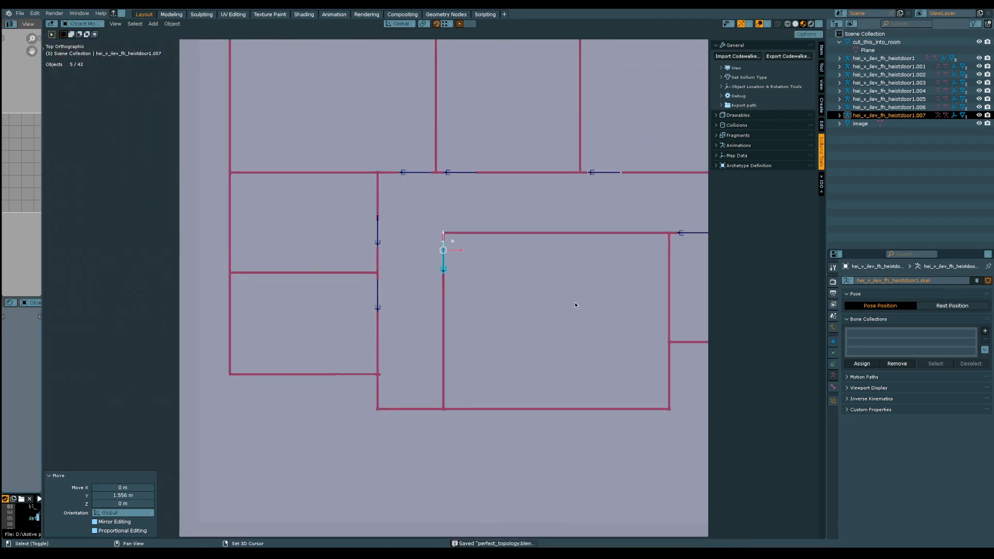
shift+middle_drag(385, 317, 430, 345)
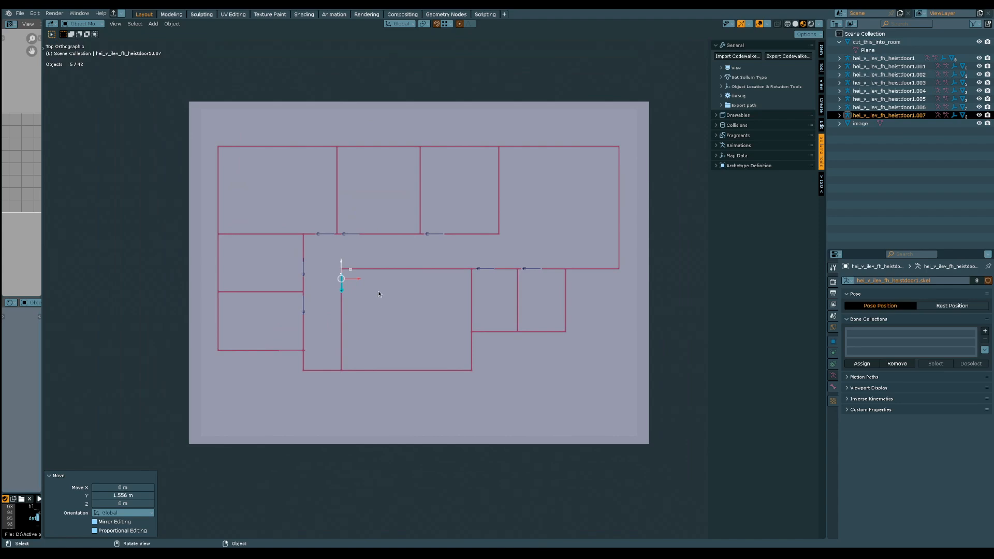
scroll(349, 246, up, 8)
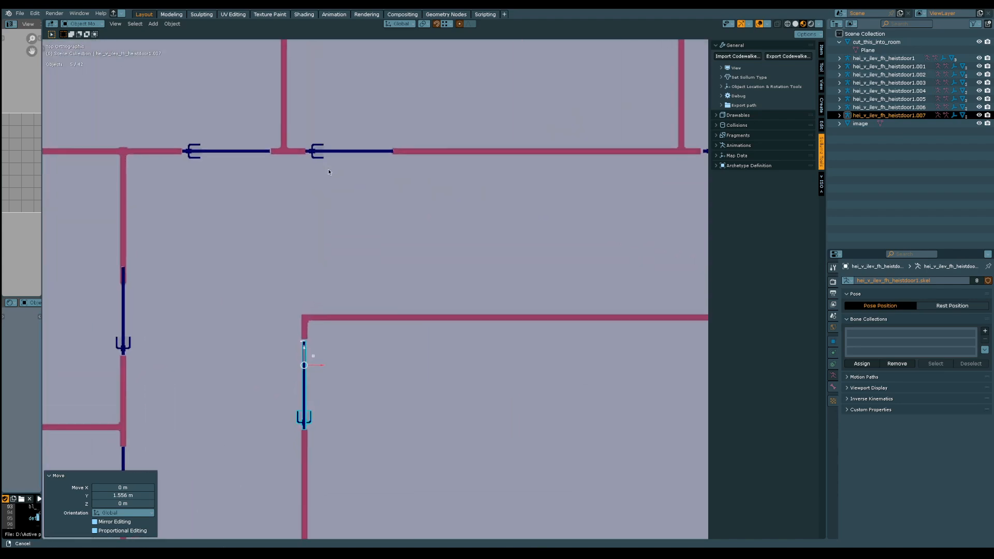
shift+middle_drag(316, 170, 476, 172)
scroll(476, 172, down, 2)
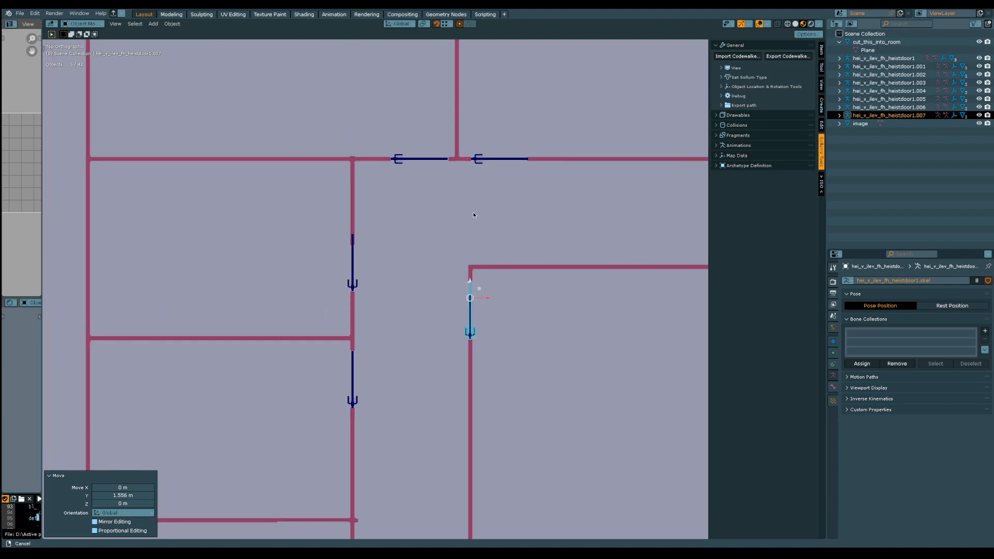
shift+middle_drag(466, 215, 415, 194)
scroll(416, 195, down, 2)
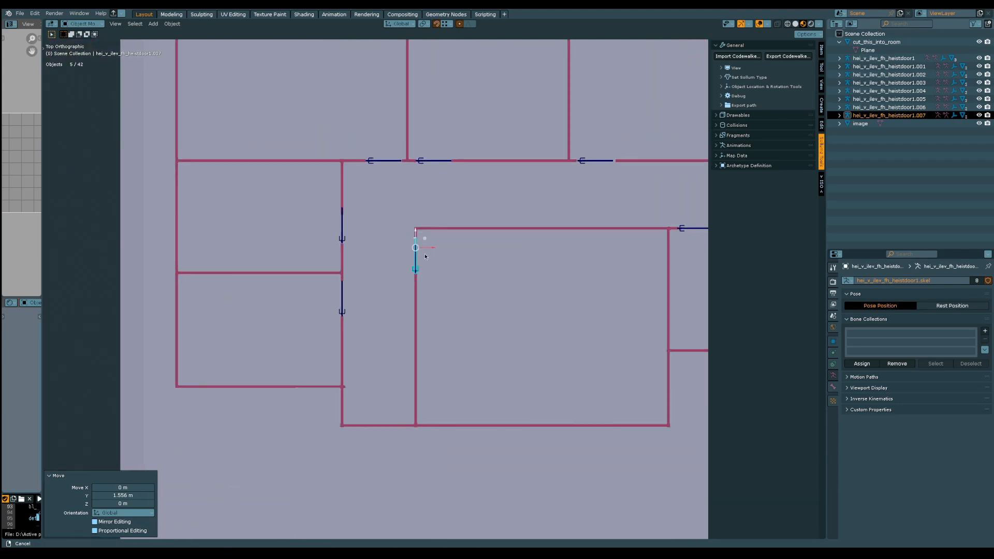
scroll(425, 256, down, 1)
shift+middle_drag(546, 231, 497, 270)
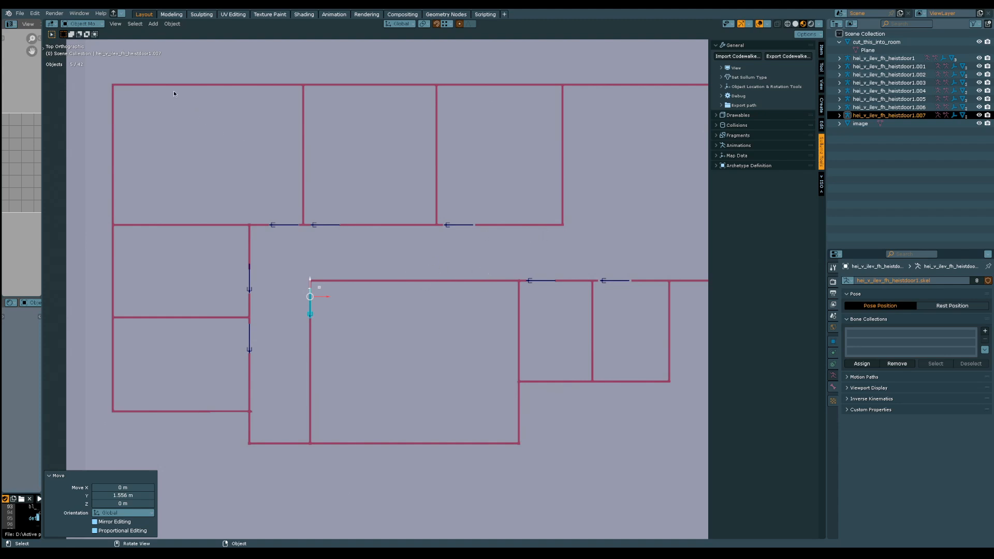
Select only the cut_this_into_room plane and switch it to Edit Mode
click(885, 190)
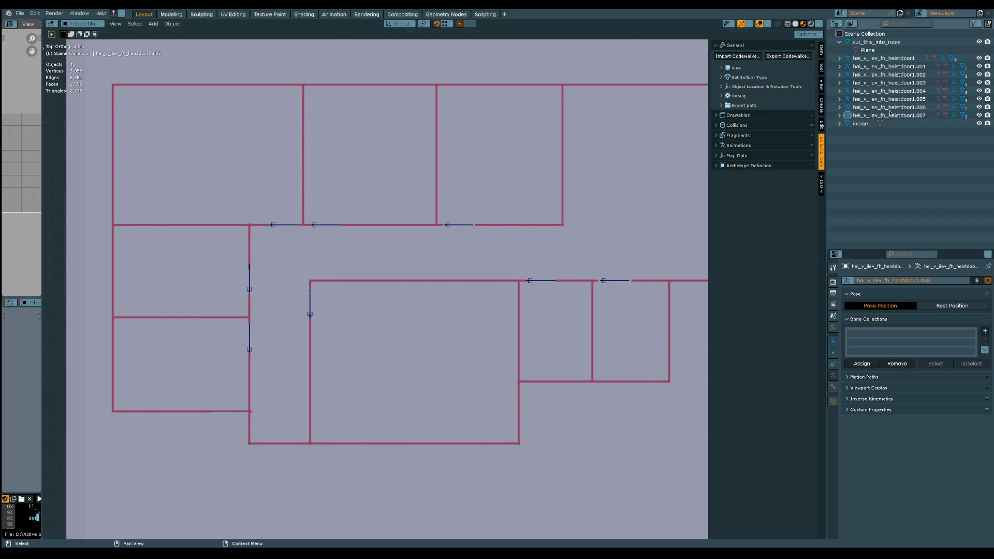
click(885, 47)
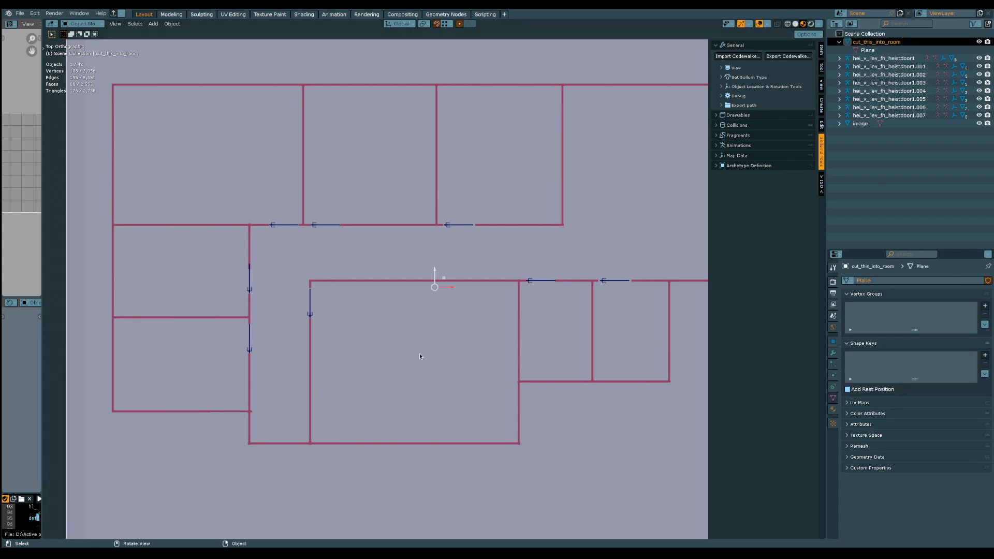
click(82, 24)
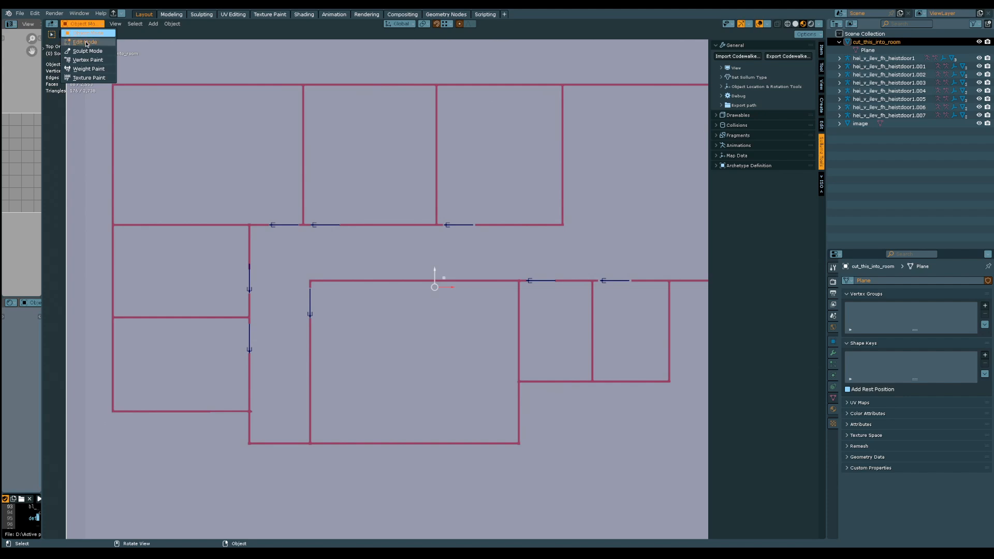
click(80, 42)
Select the corridor wall edge spanning the second upper room's doorway, check how it runs under the door, and save the file
shift+middle_drag(334, 289, 412, 222)
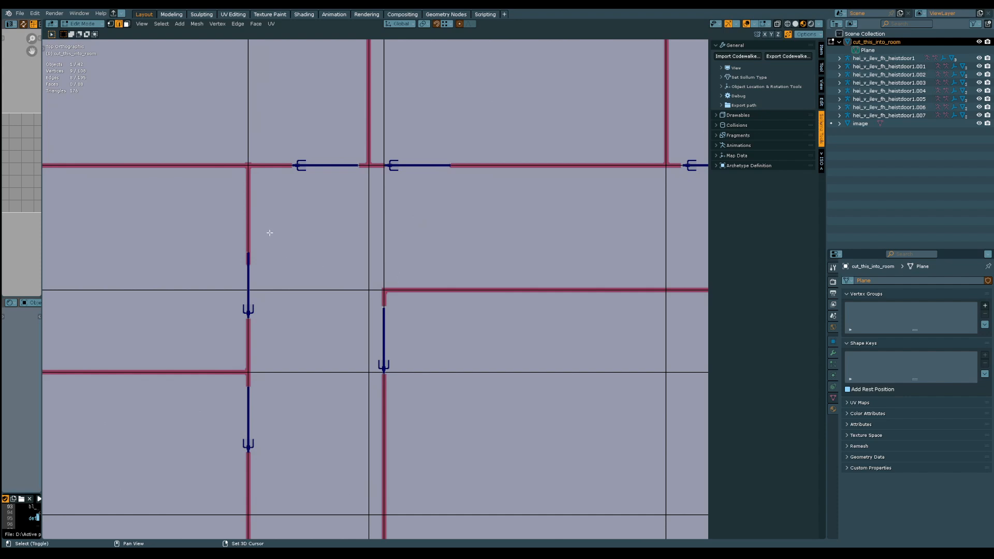
shift+middle_drag(269, 231, 253, 301)
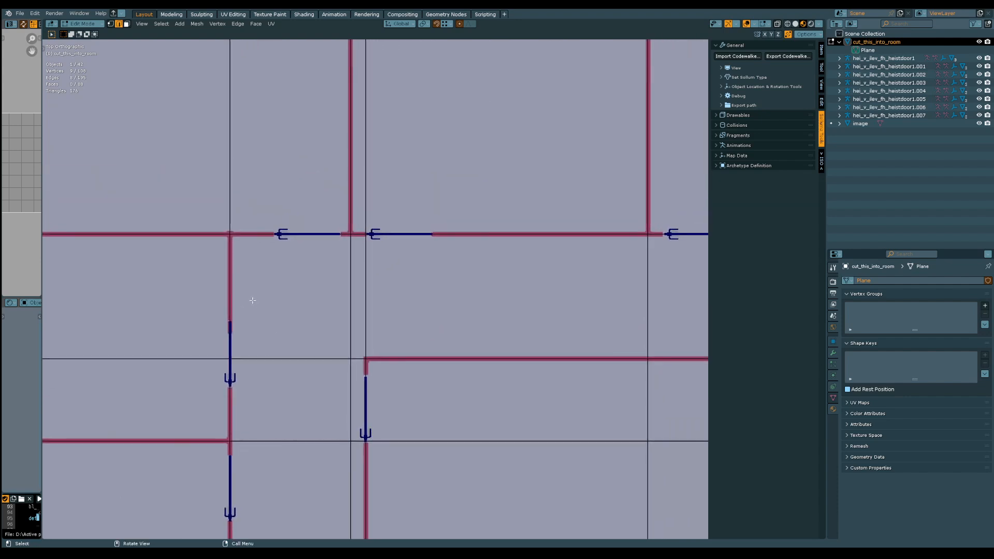
click(451, 234)
shift+click(412, 233)
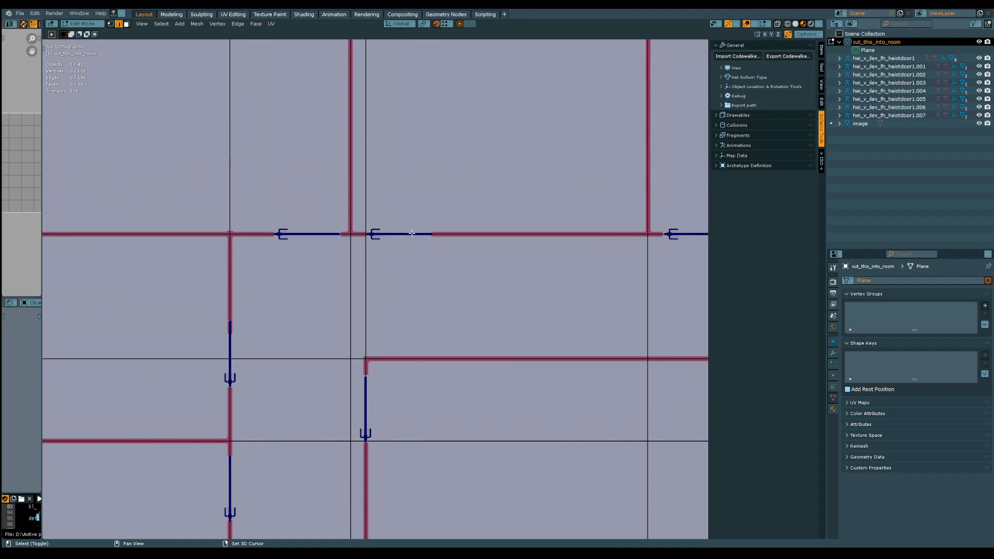
shift+click(412, 234)
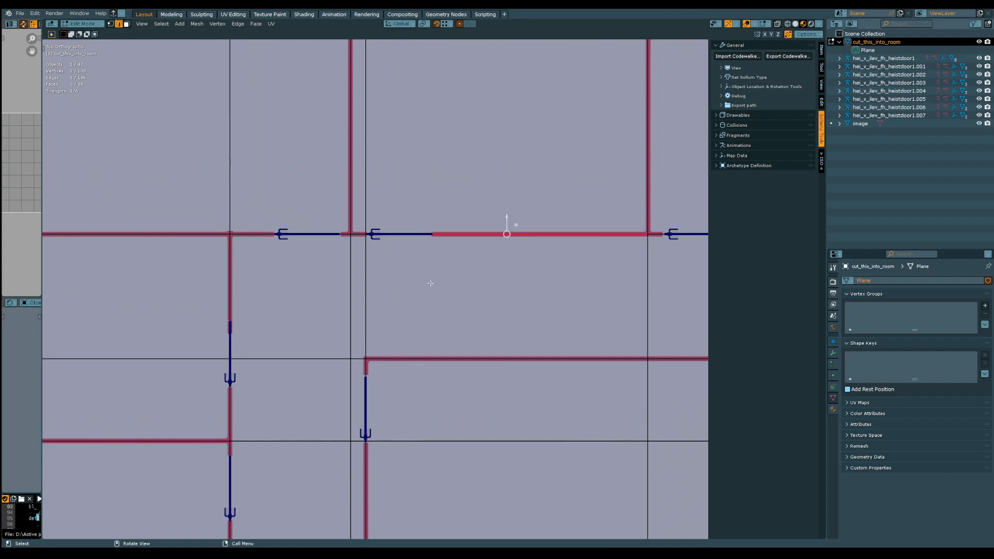
middle_drag(431, 283, 444, 261)
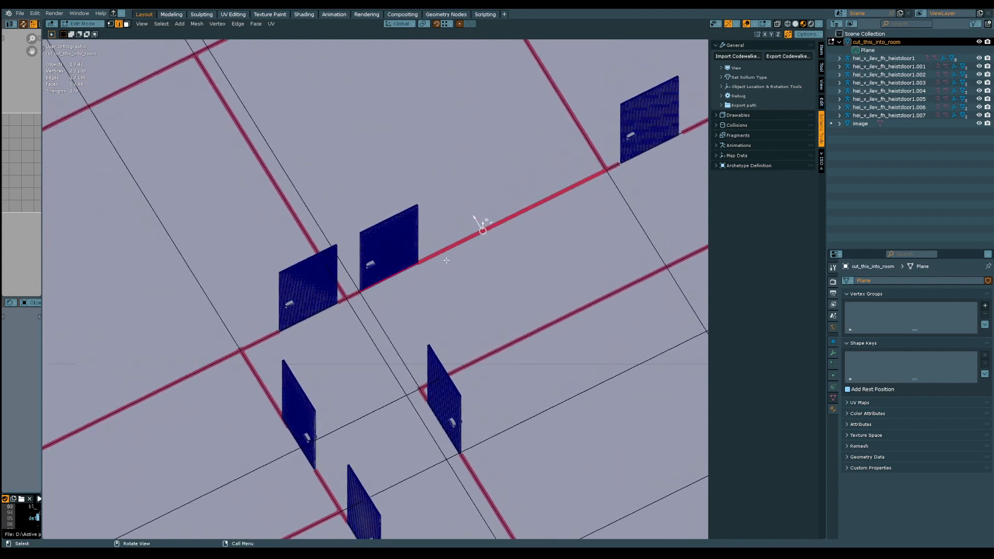
key(ctrl+s)
ctrl+middle_drag(447, 258, 438, 283)
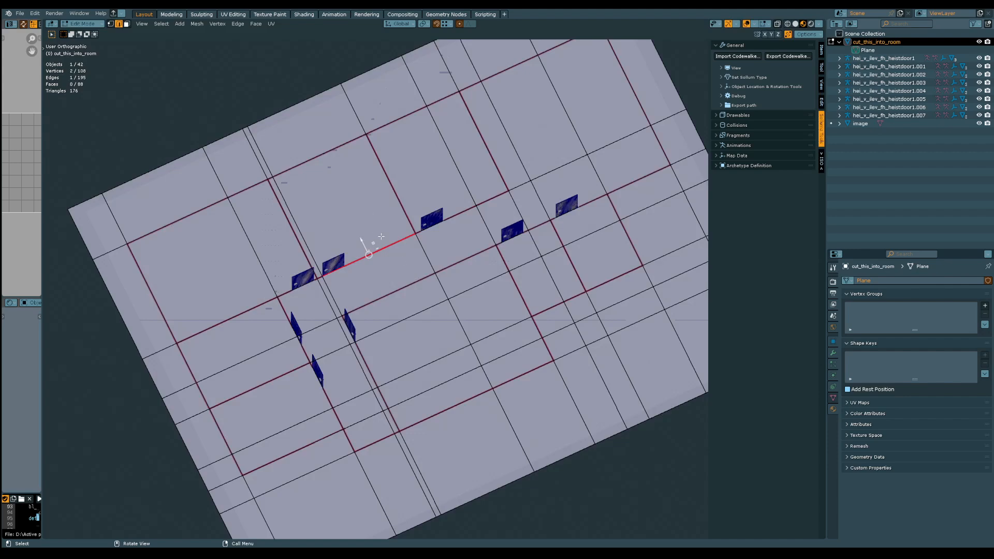
Clear the selection, switch to vertex selection, and connect the plane's northwest corner to the building's northwest wall corner
key(alt+a)
middle_drag(581, 453, 497, 383)
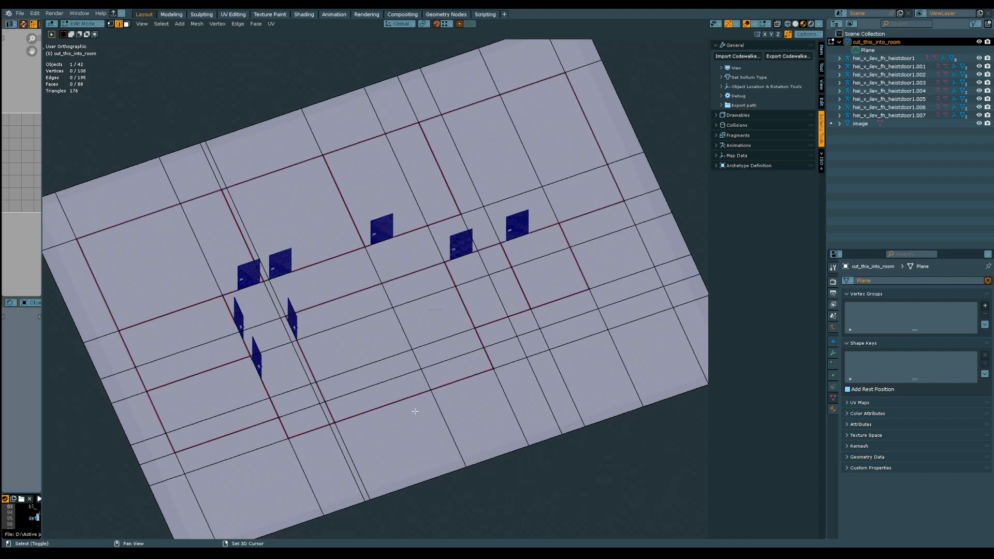
shift+middle_drag(414, 413, 459, 386)
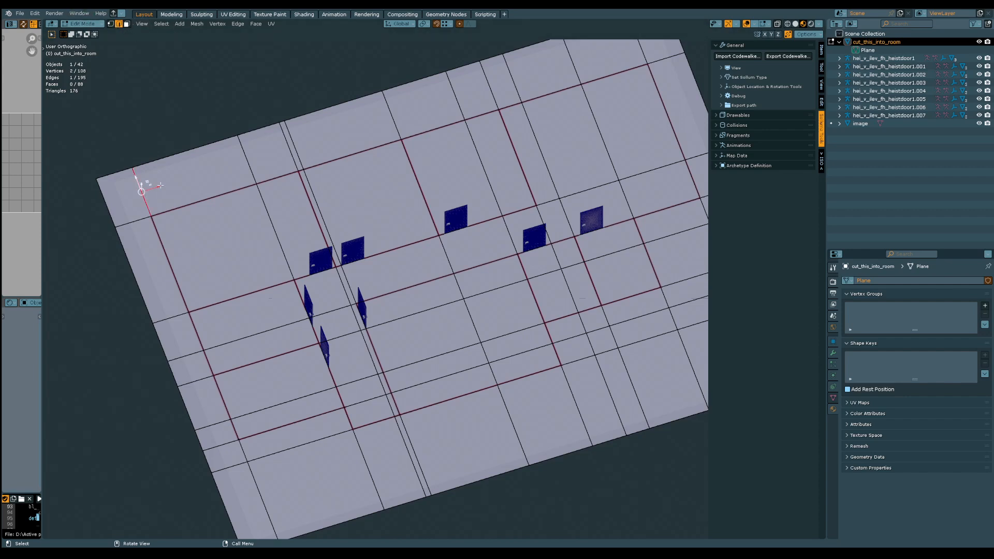
key(1)
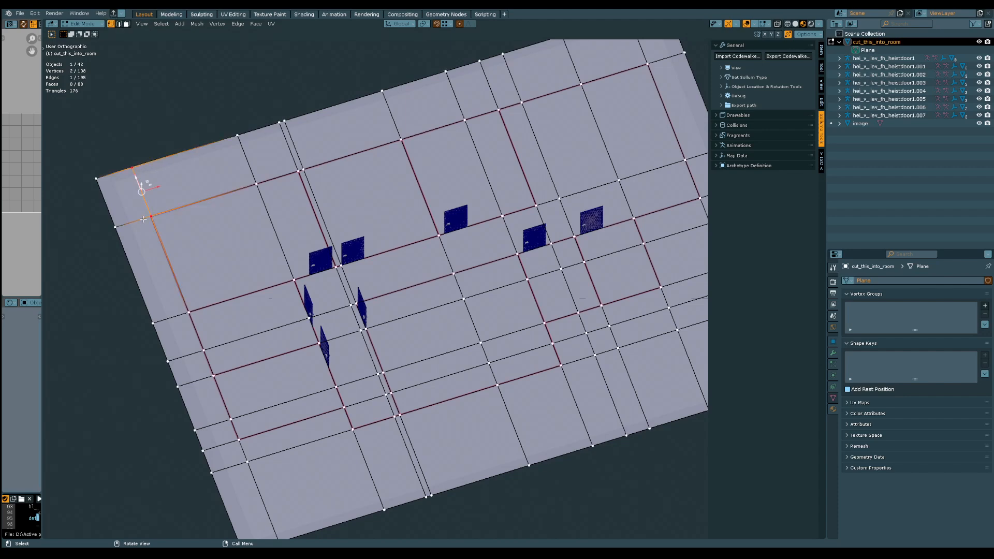
click(96, 178)
shift+click(154, 219)
click(86, 174)
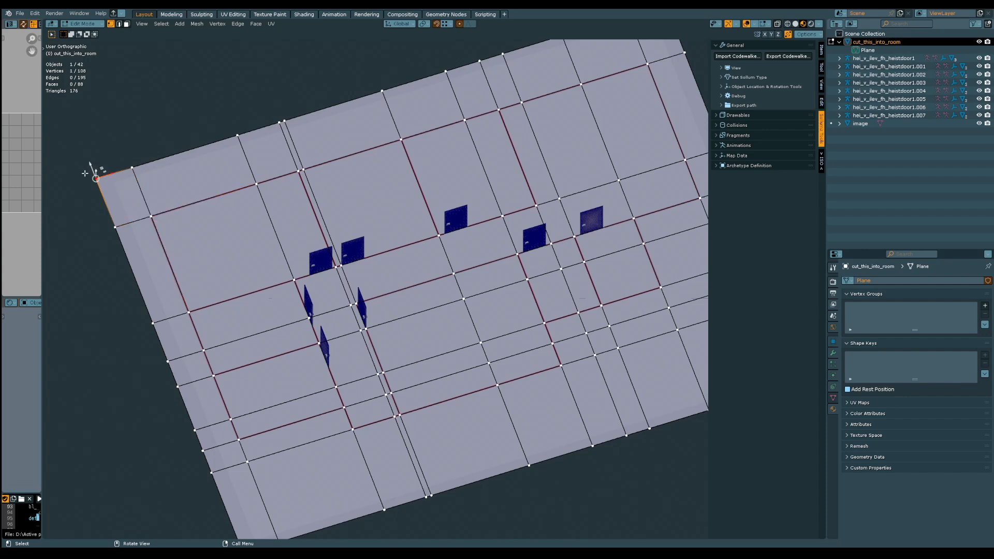
shift+click(151, 216)
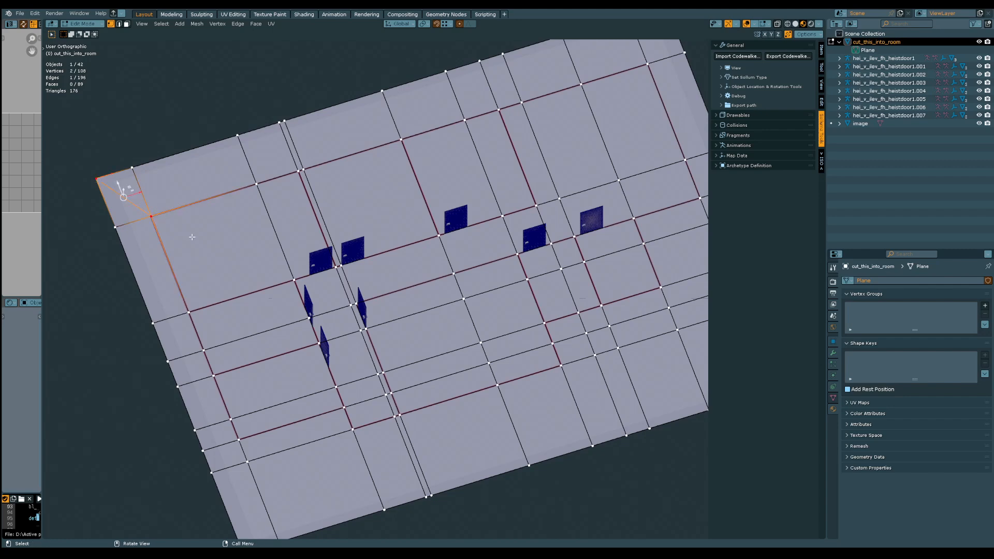
Connect the lower west room's outer southwest corner vertex to the plane's southwest corner
shift+middle_drag(250, 349, 261, 235)
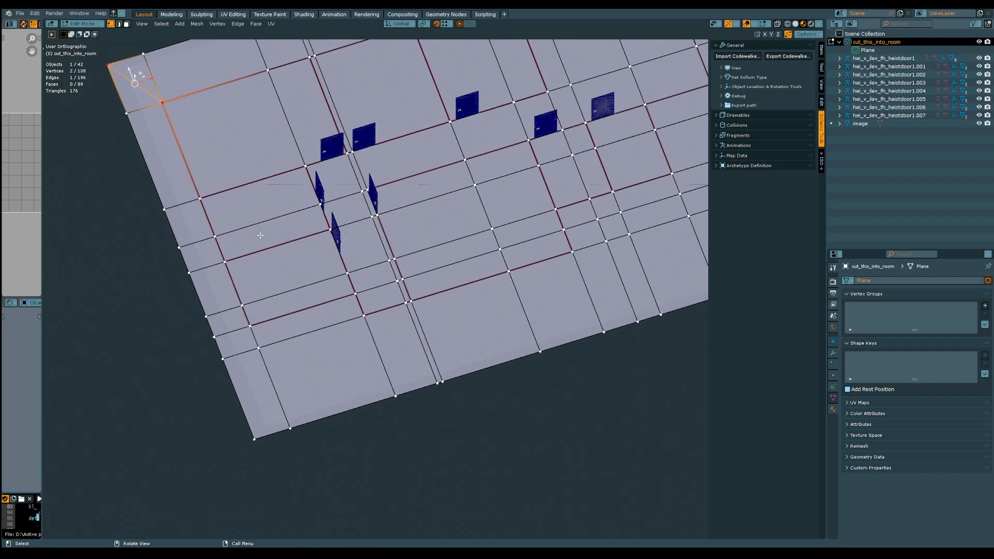
click(251, 326)
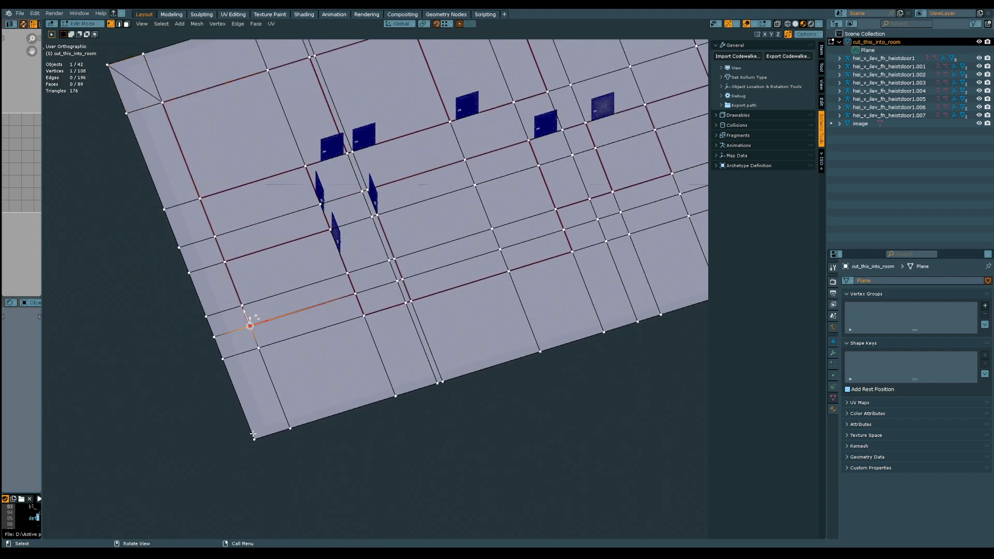
shift+click(245, 444)
key(j)
Connect the small east room's southeast corner vertex to the plane's southeast corner, and compare the cut with the bare floor plan
shift+middle_drag(563, 288, 231, 381)
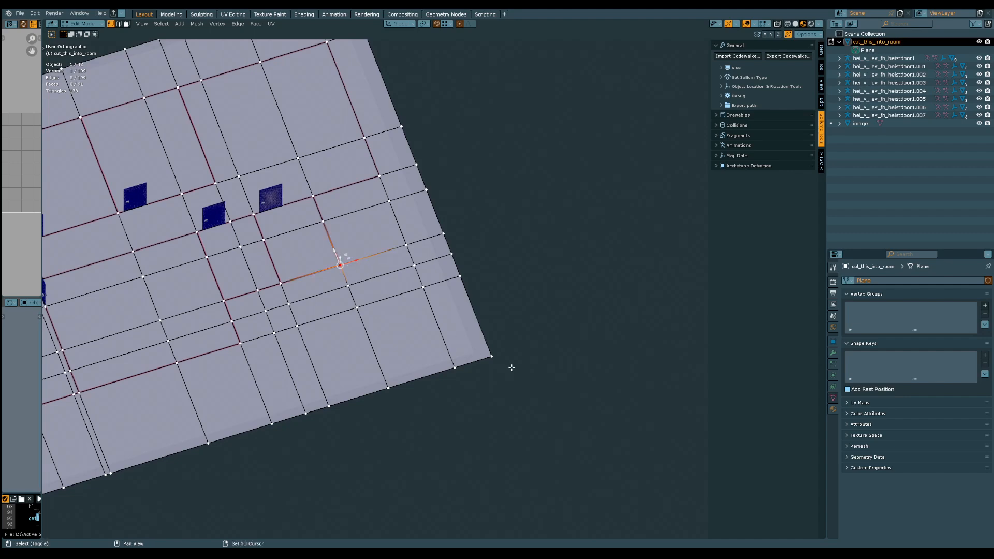
shift+click(503, 359)
key(j)
middle_drag(504, 359, 511, 273)
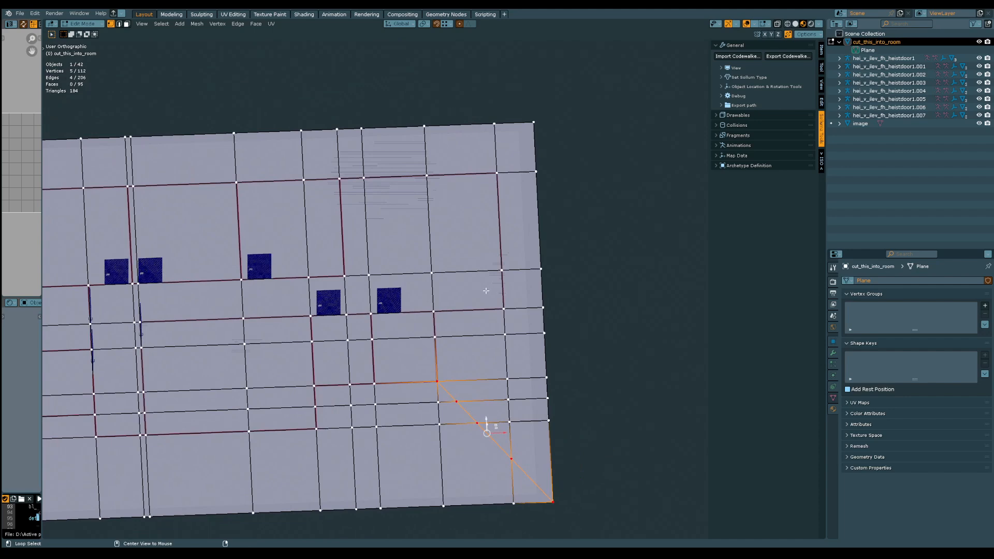
key(shift+alt+z)
key(shift+alt+z)
Connect the building's northeast wall corner vertex to the plane's northeast corner
middle_drag(487, 298, 450, 322)
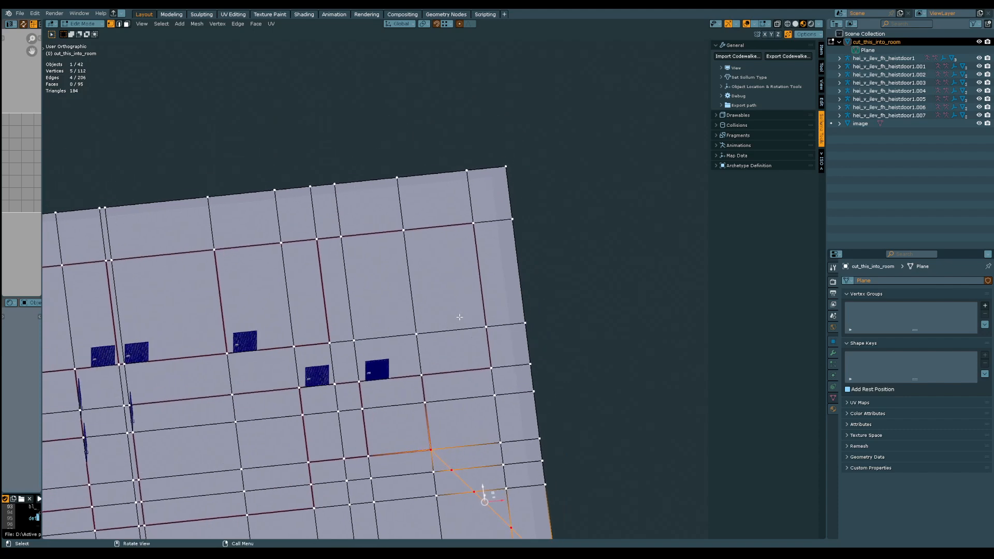
scroll(457, 329, up, 2)
click(481, 175)
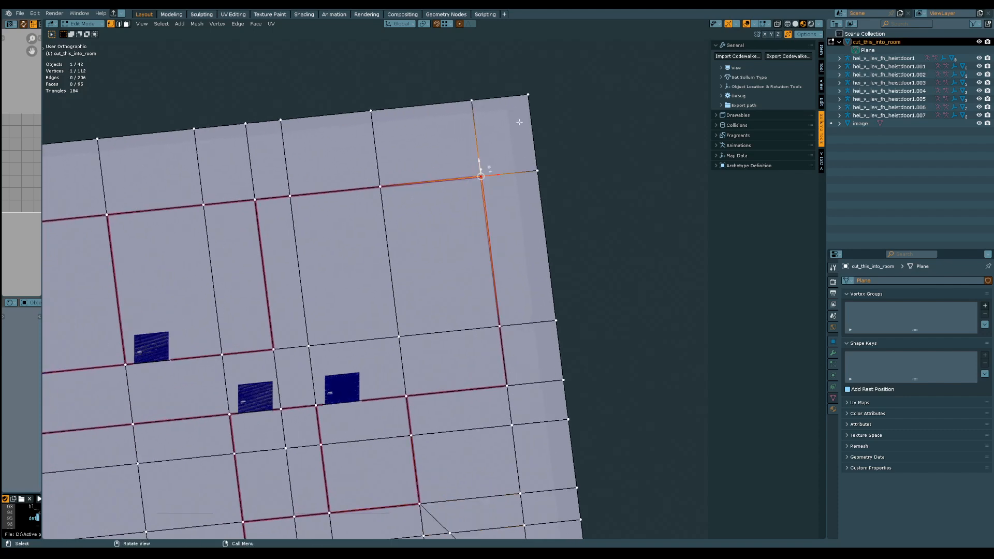
shift+click(532, 97)
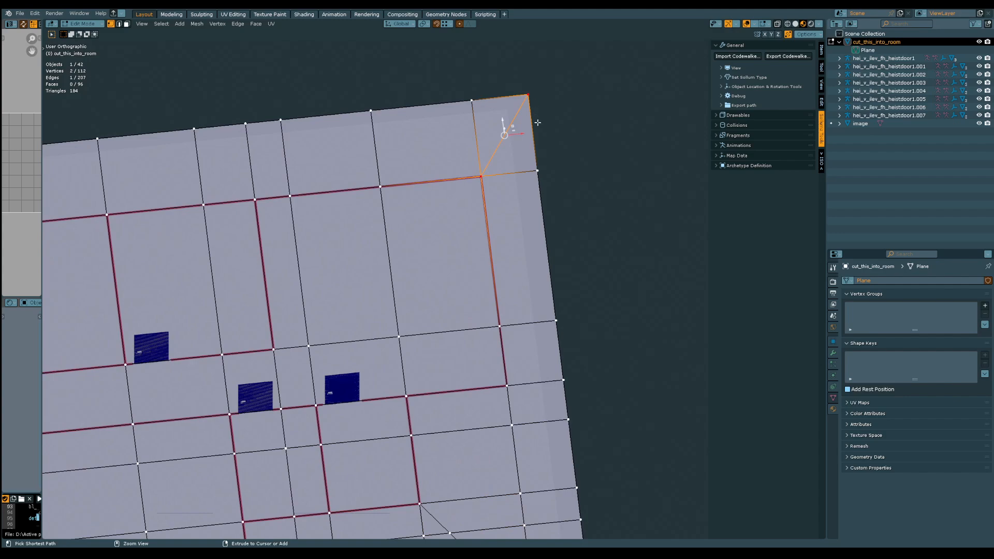
ctrl+middle_drag(534, 108, 540, 181)
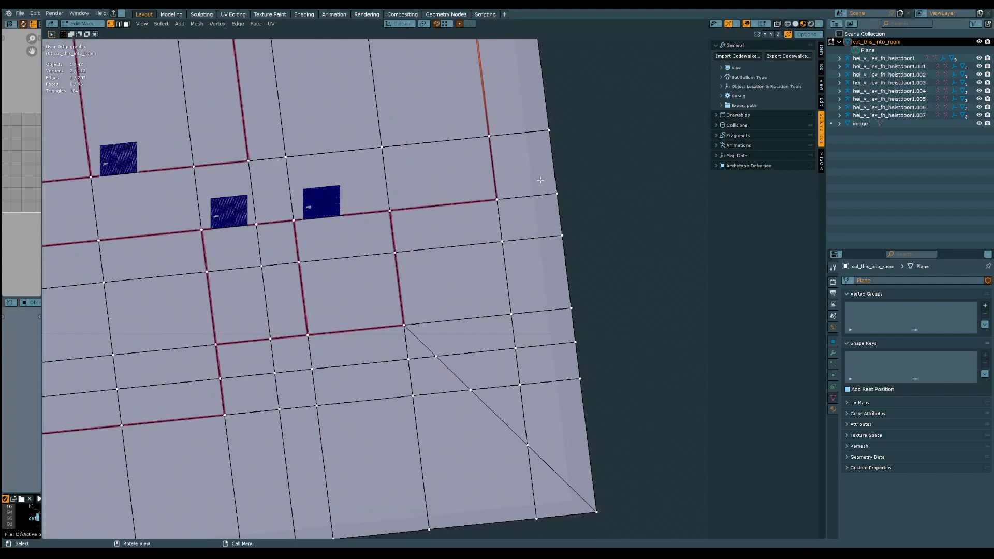
Connect the corridor's southeast corner vertex to the next vertex below it on the plane's east border, and save the file
shift+middle_drag(389, 211, 567, 245)
scroll(567, 245, down, 5)
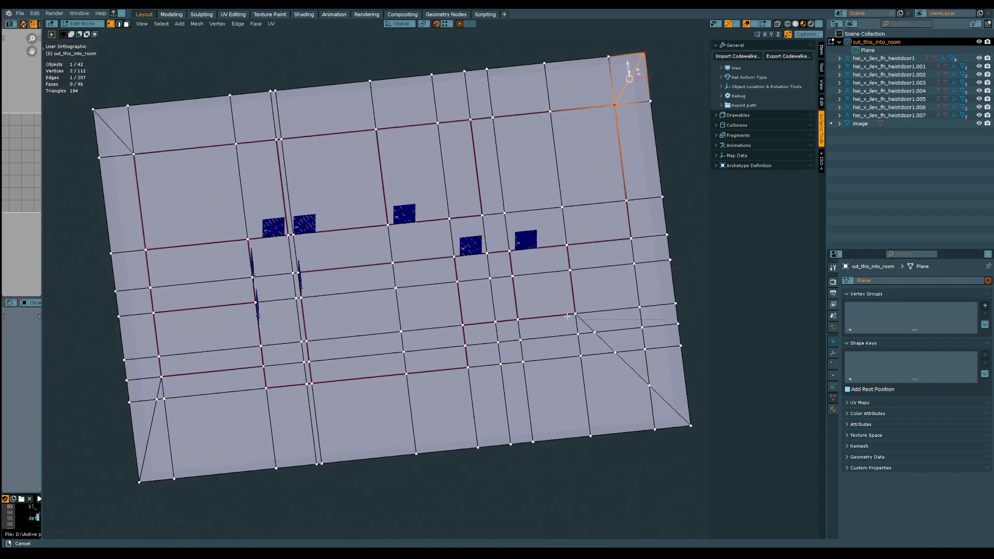
click(567, 237)
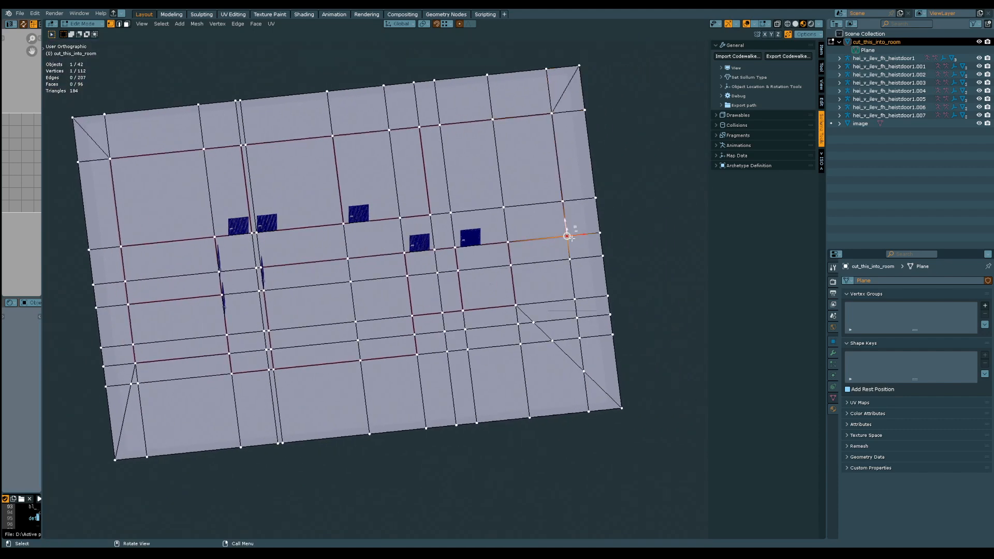
shift+click(607, 259)
shift+middle_drag(317, 212, 381, 244)
key(alt+shift+z)
key(alt+shift+z)
key(ctrl+s)
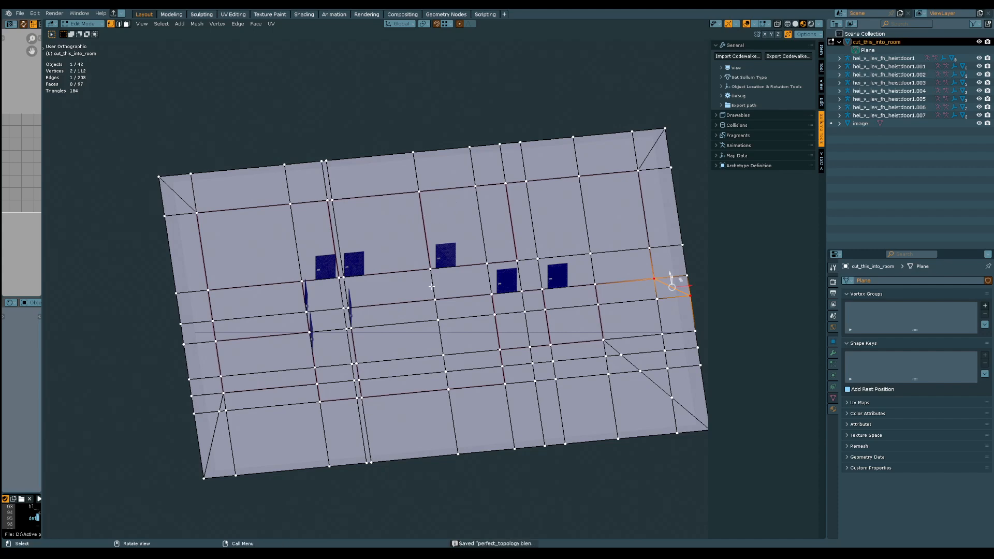
In edge selection, dissolve the surplus edges between the west outer wall and the plane's border, including those at the northwest and southwest corners
middle_drag(395, 327, 428, 332)
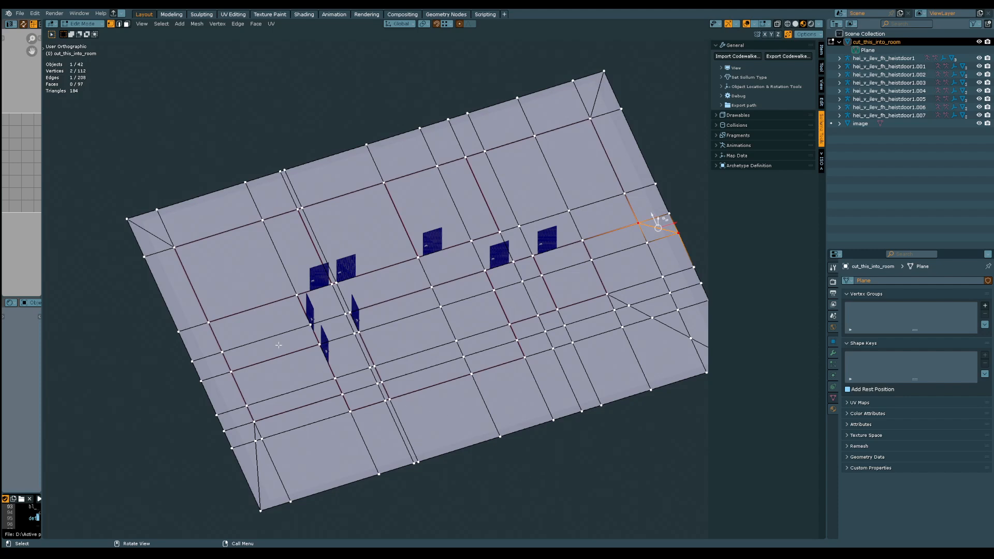
middle_drag(445, 345, 439, 367)
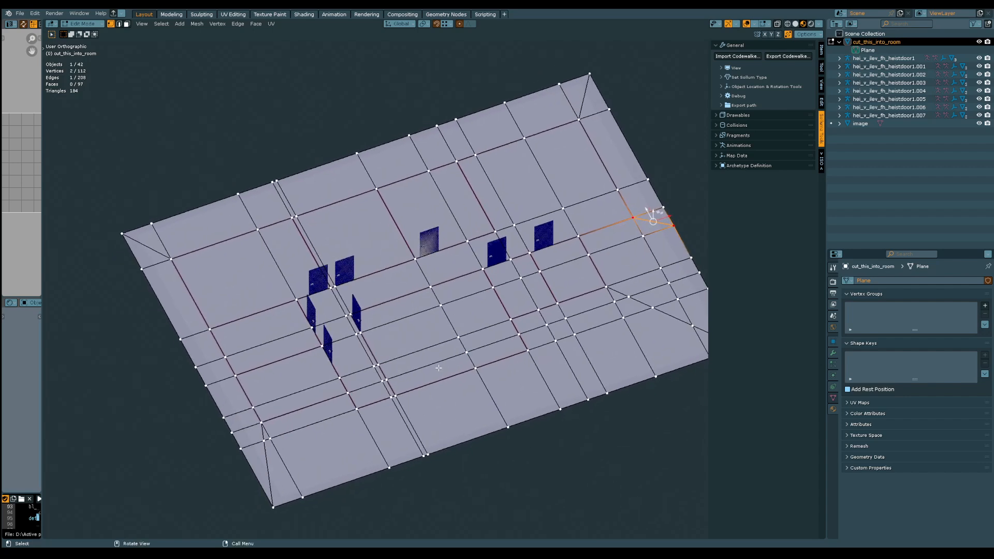
key(2)
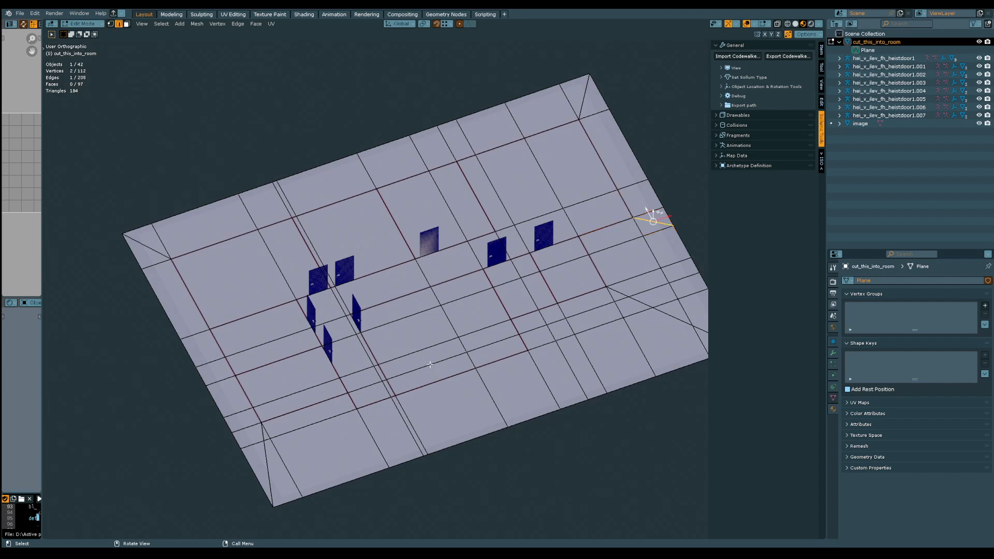
shift+click(161, 241)
shift+click(203, 335)
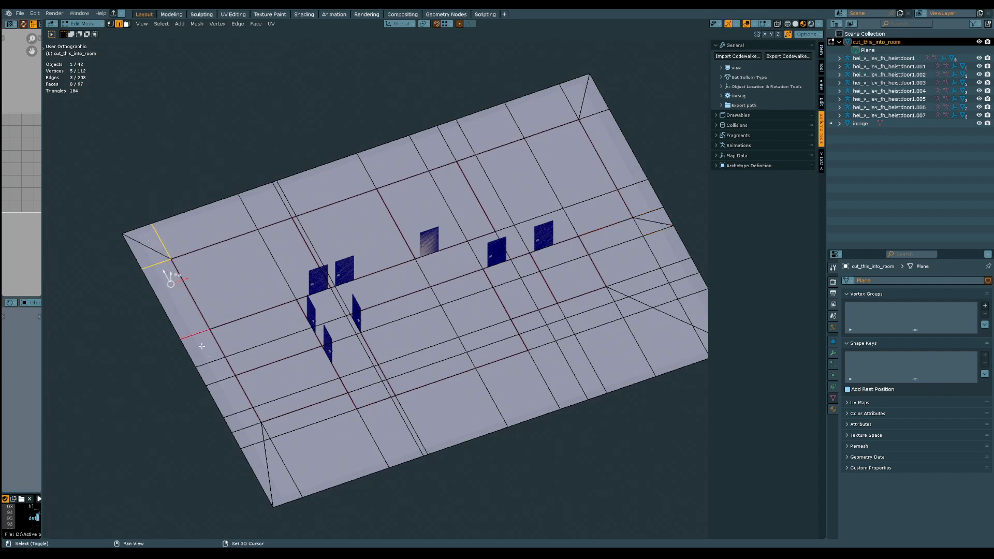
shift+click(206, 358)
shift+click(219, 381)
shift+click(237, 413)
shift+click(245, 429)
shift+click(255, 444)
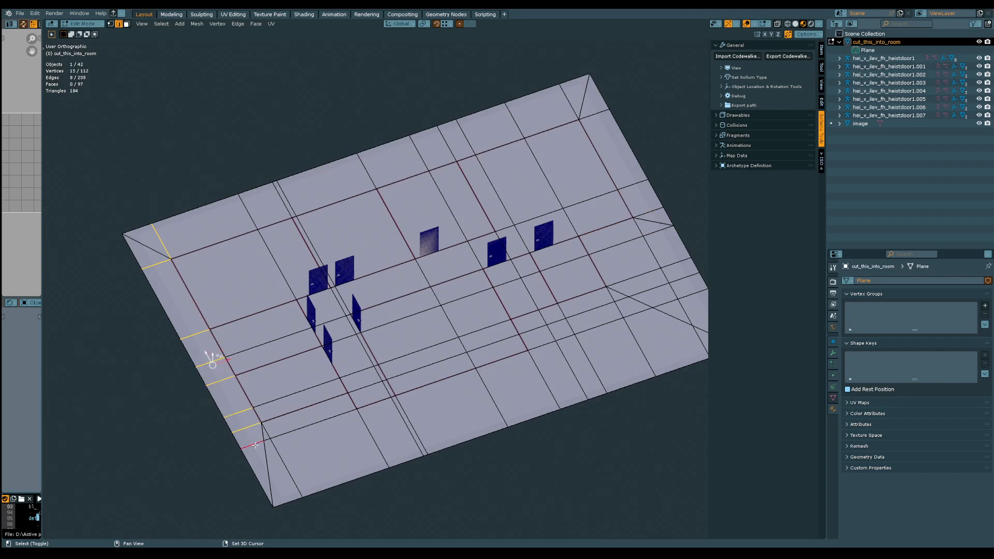
shift+click(283, 462)
shift+click(293, 432)
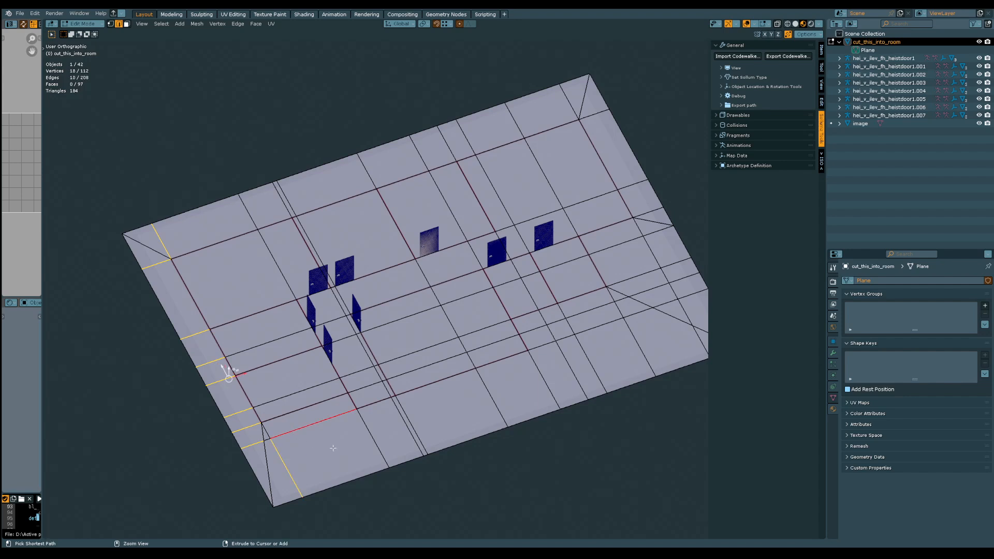
key(ctrl+x)
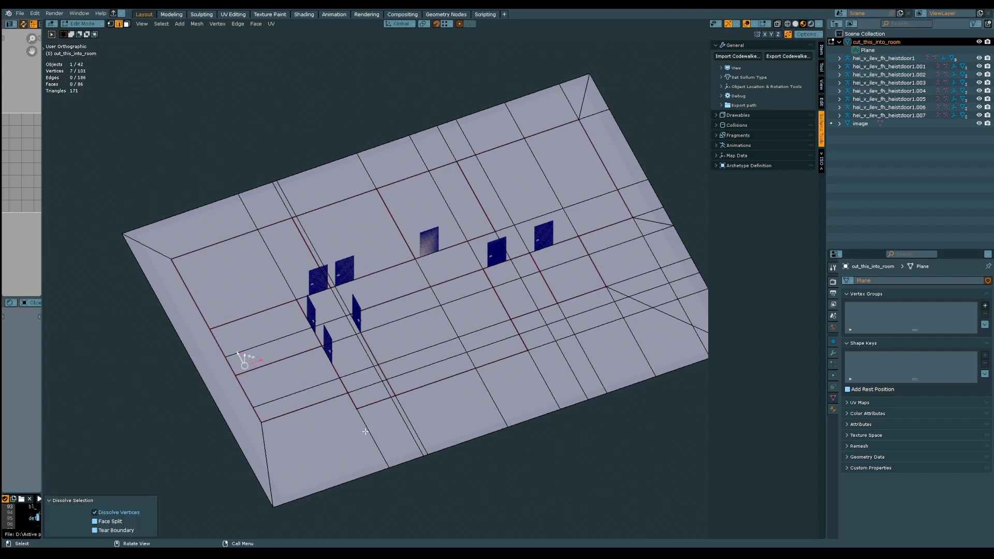
Select only the surplus edge crossing the lower west room beside its south wall
click(367, 432)
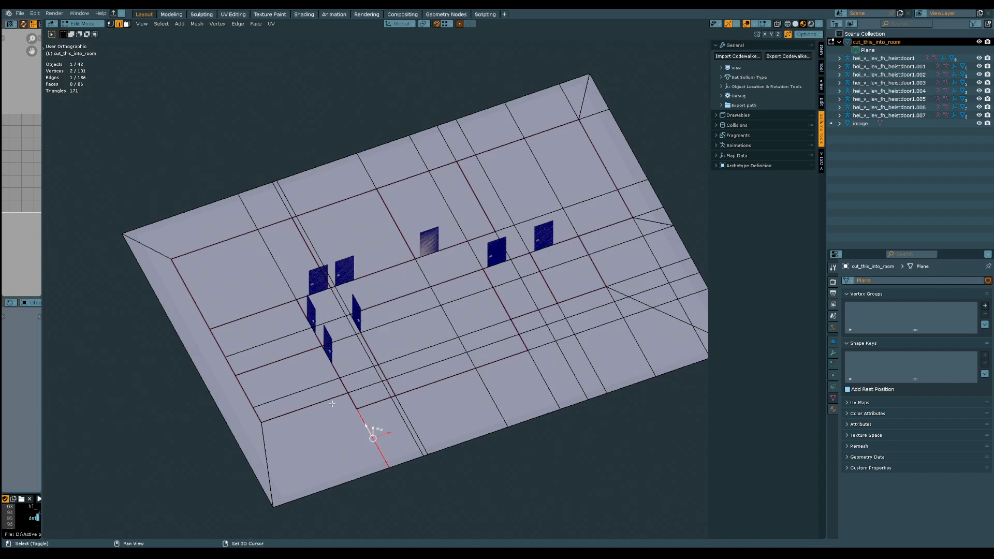
shift+click(296, 393)
middle_drag(294, 348, 379, 408)
key(shift+alt+z)
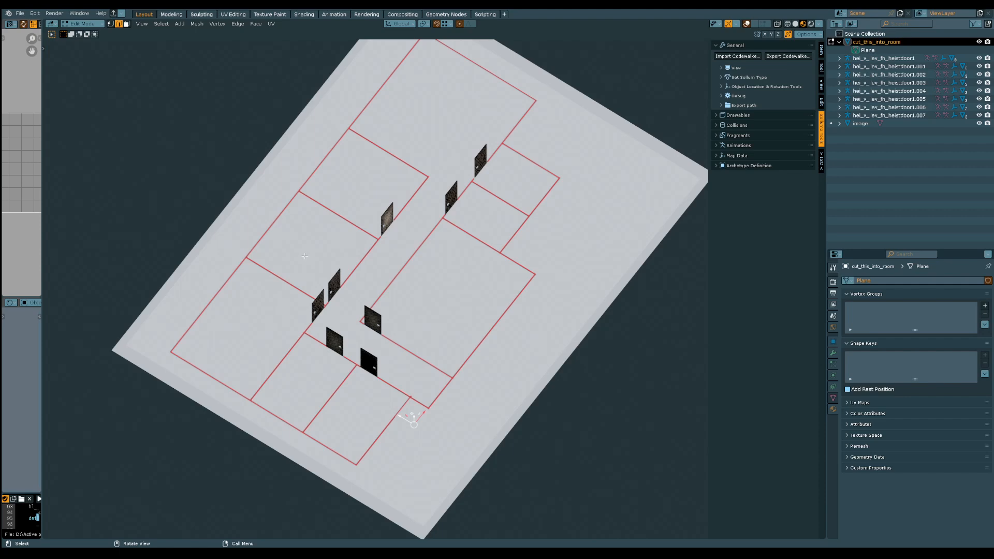
key(shift+alt+z)
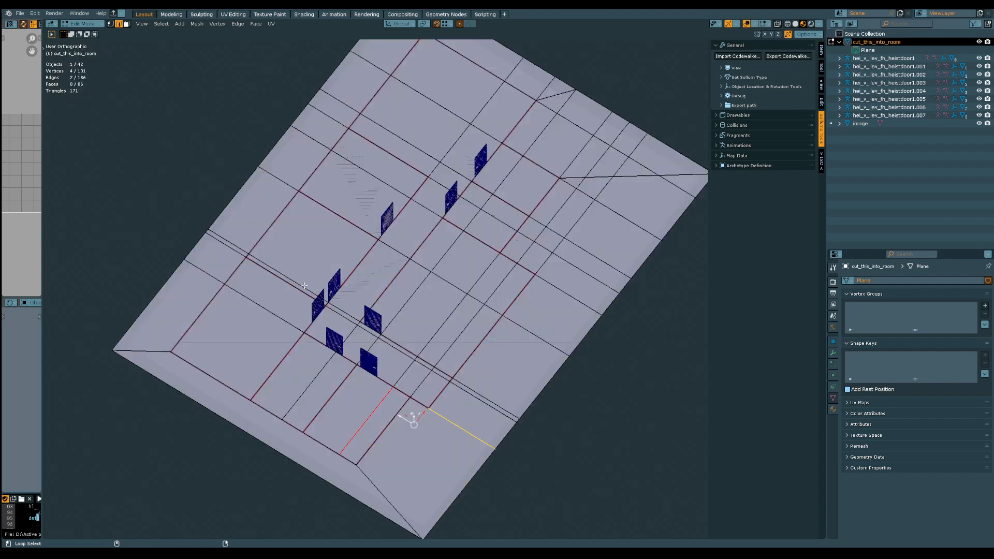
click(413, 478)
click(365, 422)
Compare the selected edge with the floor plan's wall lines by repeatedly hiding and showing the viewport overlays
key(shift+alt+z)
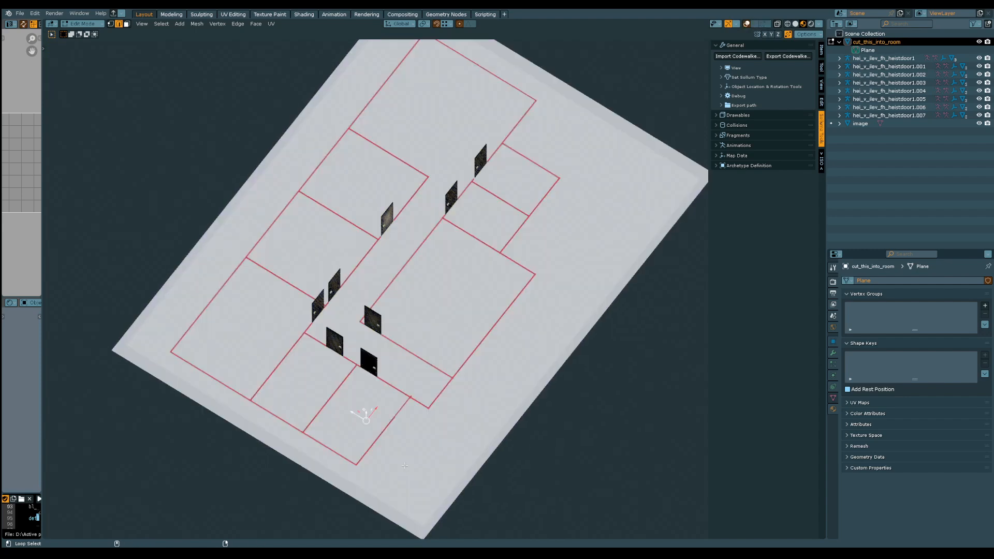
key(shift+alt+z)
key(shift+alt+z)
key(shift+alt+z)
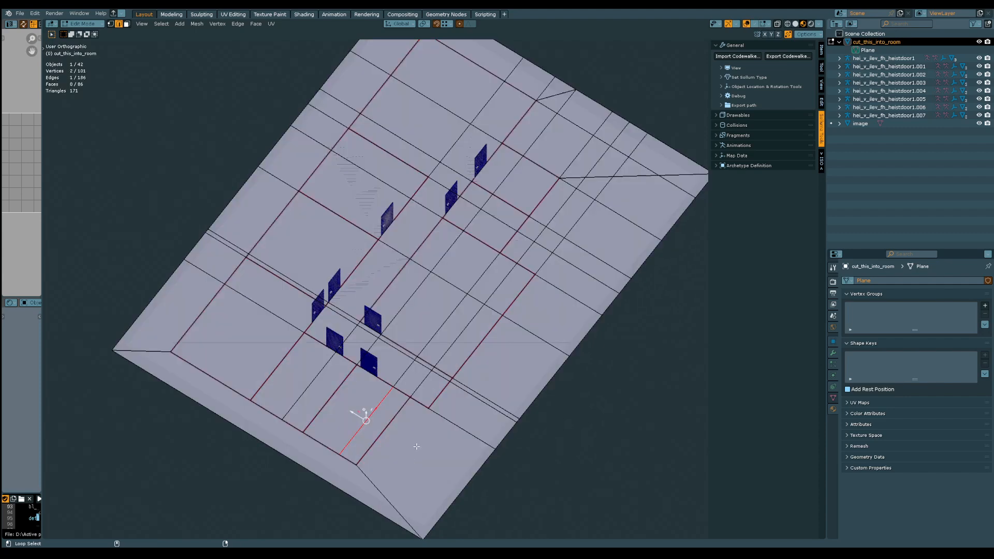
key(shift+alt+z)
key(shift+alt+z)
key(shift+alt+z)
key(shift+alt+z)
key(shift+alt+z)
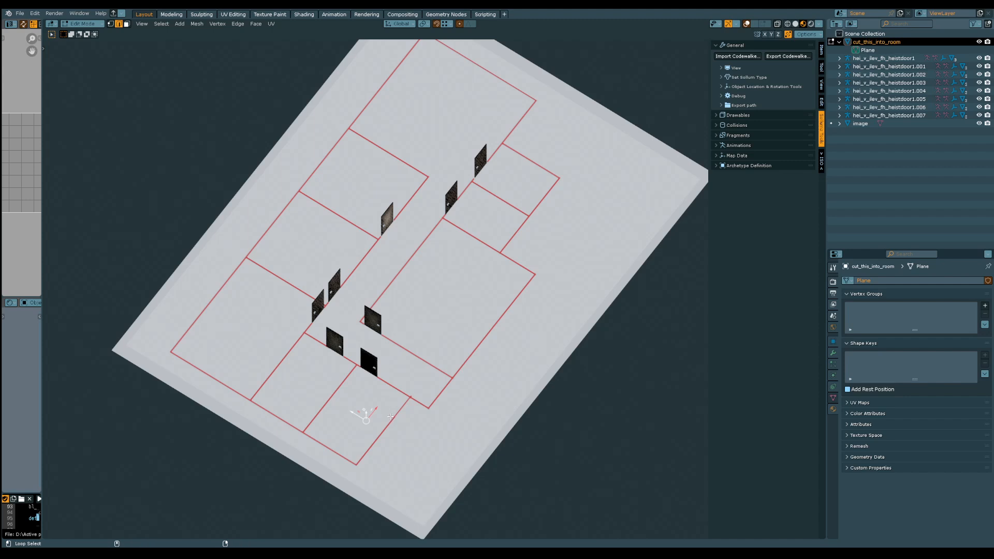
key(shift+alt+z)
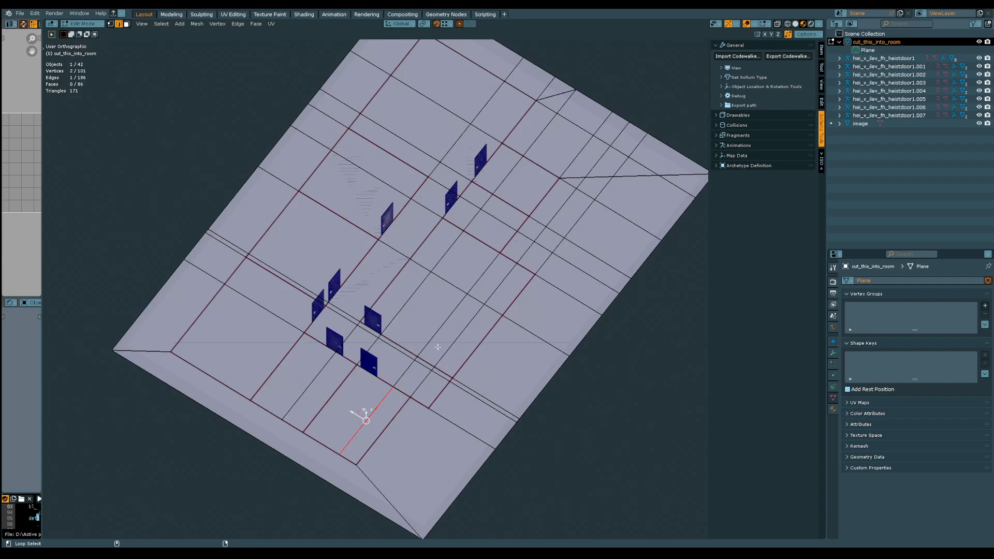
key(shift+alt+z)
key(shift+alt+z)
Dissolve the line of surplus edges running from the lower west room across the corridor through the large south room
shift+click(407, 370)
shift+click(431, 346)
ctrl+middle_drag(426, 387, 420, 269)
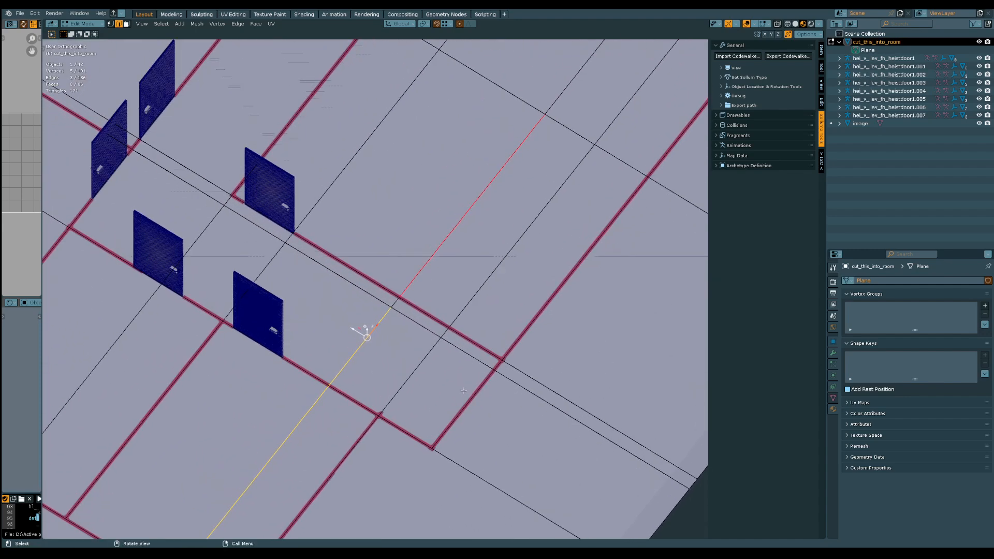
middle_drag(457, 269, 366, 324)
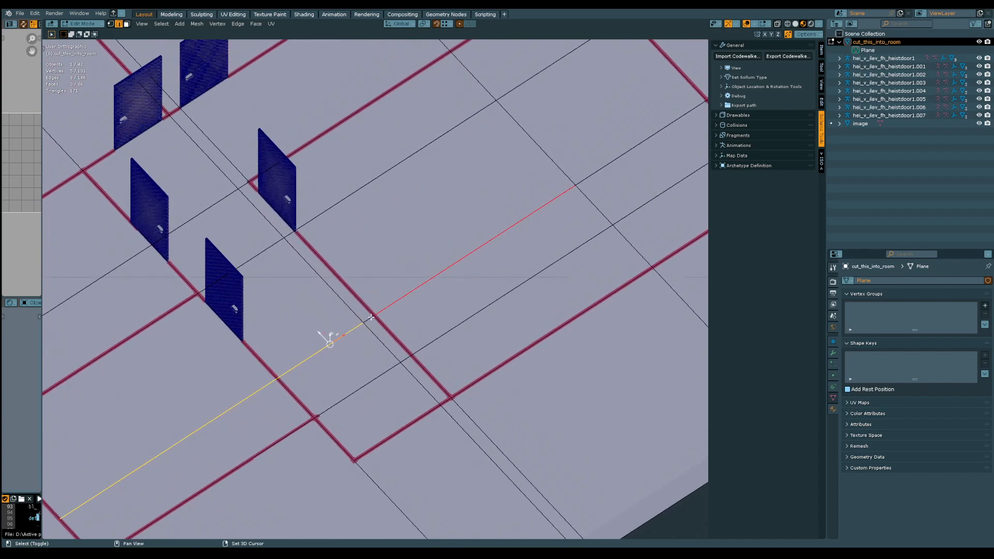
shift+click(367, 320)
shift+click(405, 295)
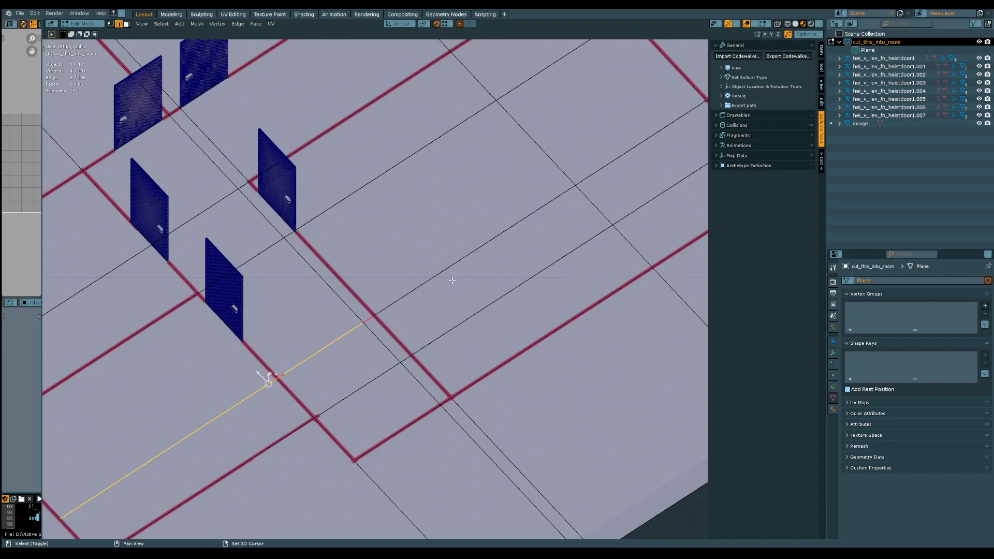
shift+click(480, 256)
shift+middle_drag(533, 224, 342, 360)
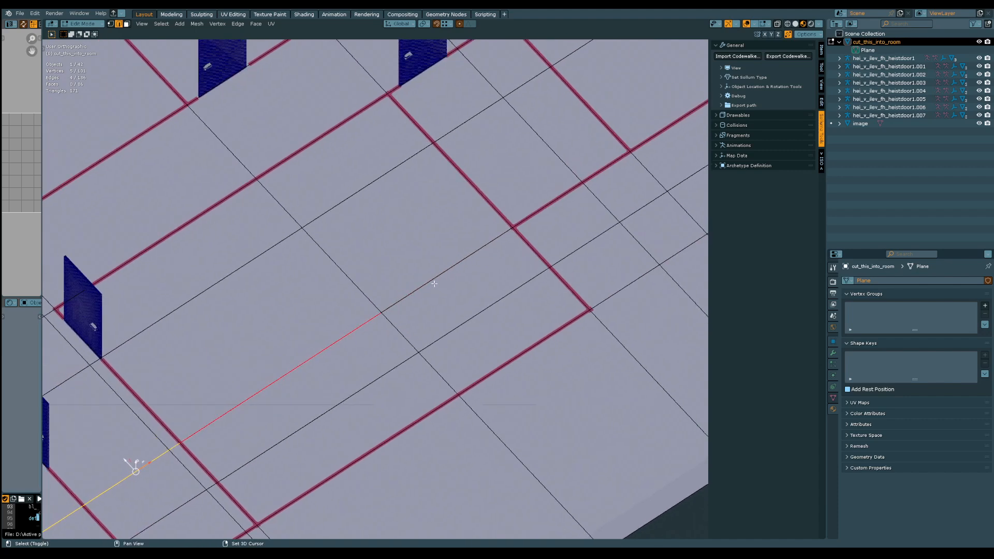
shift+click(434, 283)
key(ctrl+x)
Dissolve the remaining grid of surplus edges inside the large south room, keeping its outer walls
ctrl+middle_drag(434, 283, 422, 334)
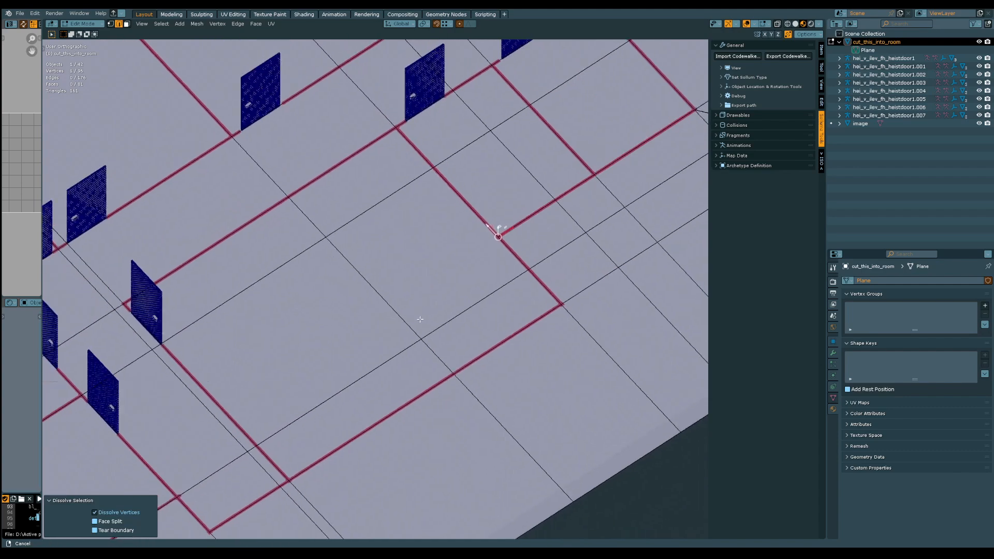
click(437, 322)
shift+click(427, 342)
shift+click(392, 283)
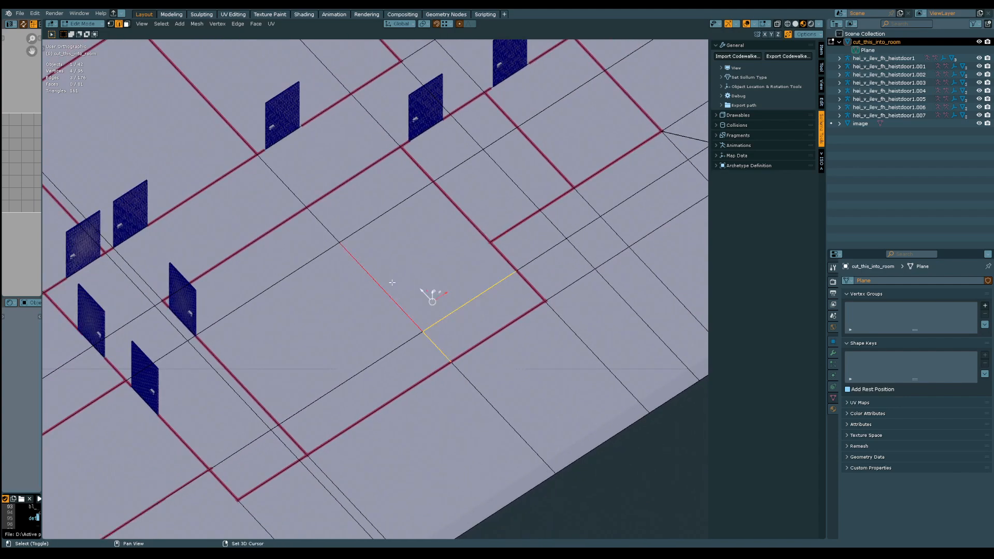
shift+click(377, 220)
shift+click(318, 222)
shift+click(316, 263)
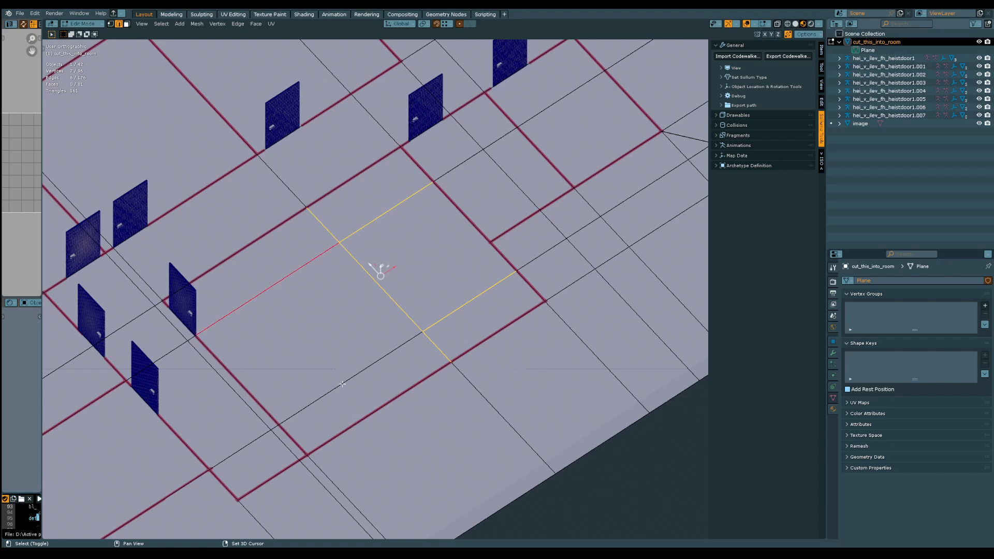
shift+click(342, 384)
key(ctrl+x)
Dissolve the surplus edges inside the corridor's south end and the one running from it to the plane's south border
ctrl+middle_drag(342, 383, 399, 247)
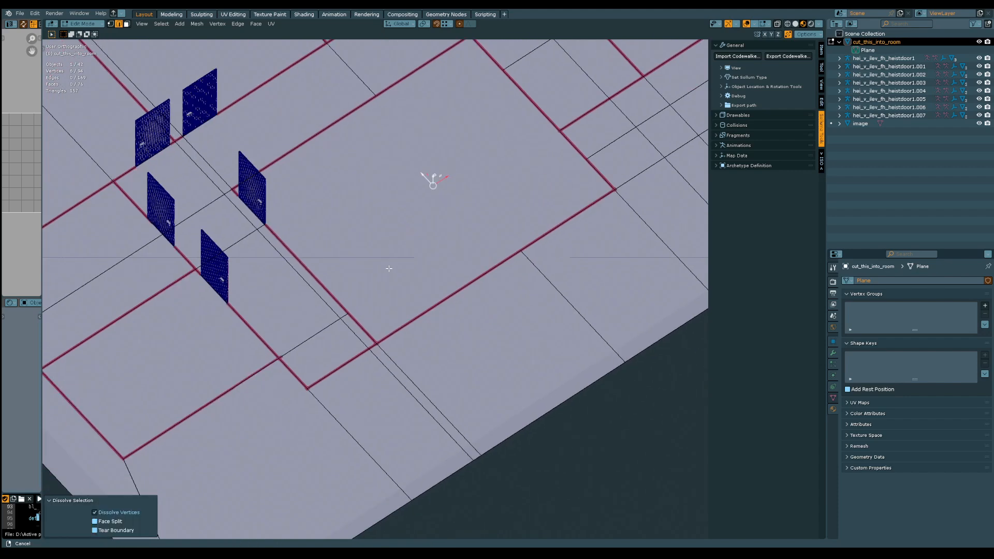
click(386, 341)
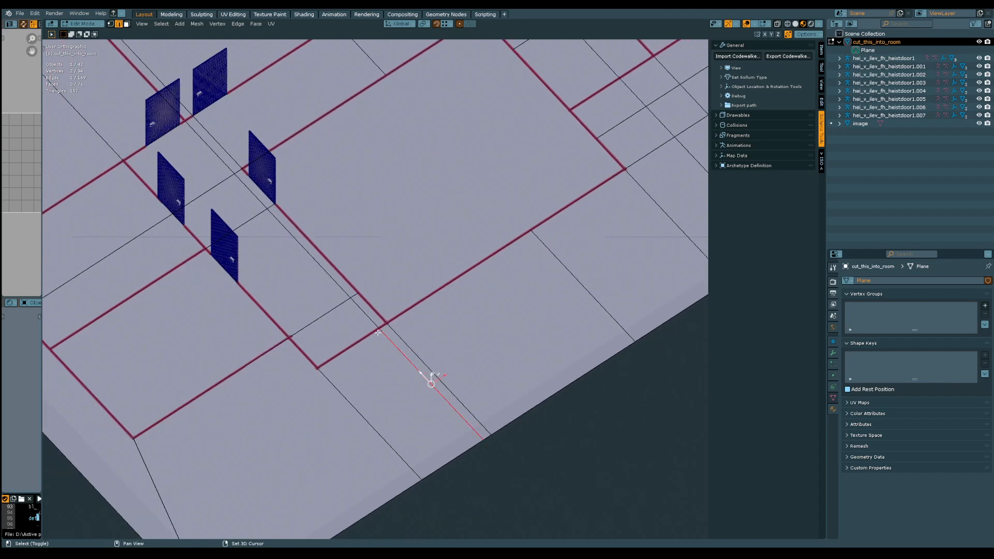
shift+click(356, 305)
shift+click(327, 314)
shift+click(307, 250)
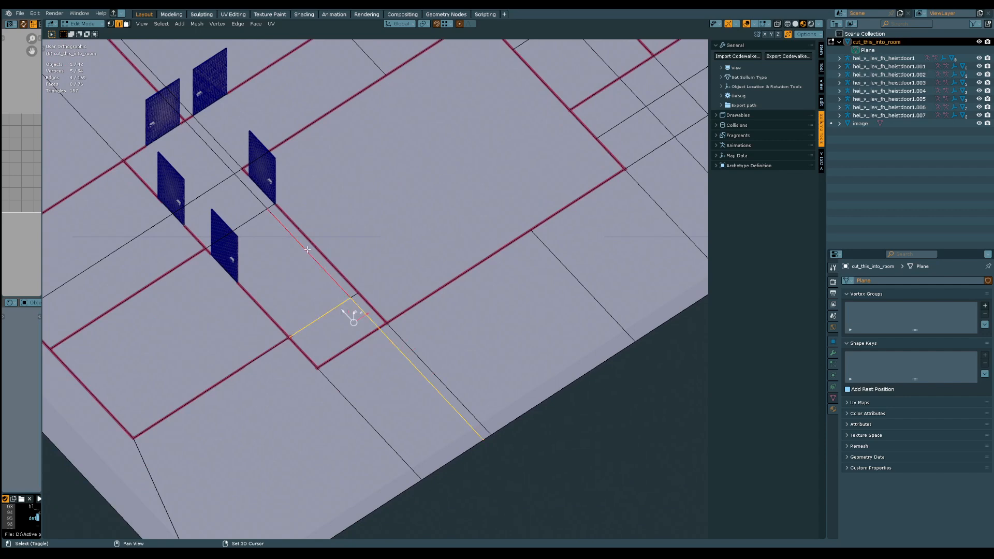
shift+click(352, 296)
key(ctrl+x)
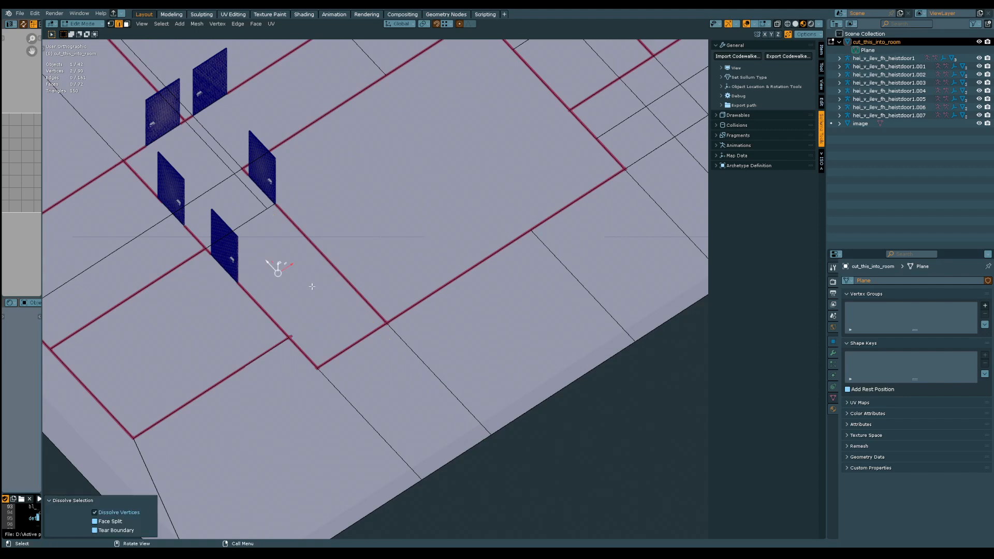
Dissolve the surplus edges crossing and running along the corridor between its facing doors
shift+middle_drag(311, 286, 381, 366)
shift+click(344, 323)
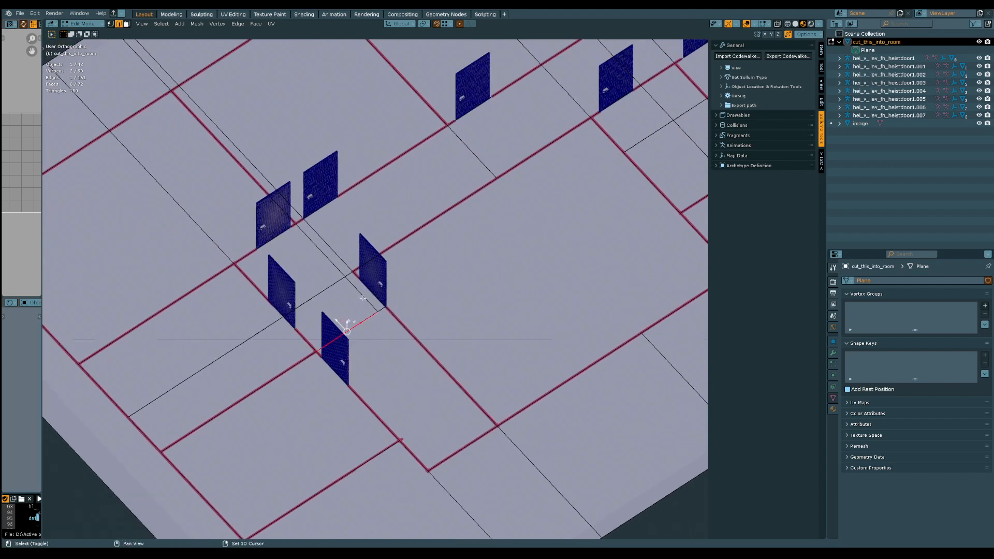
shift+click(380, 310)
shift+click(344, 284)
shift+click(335, 286)
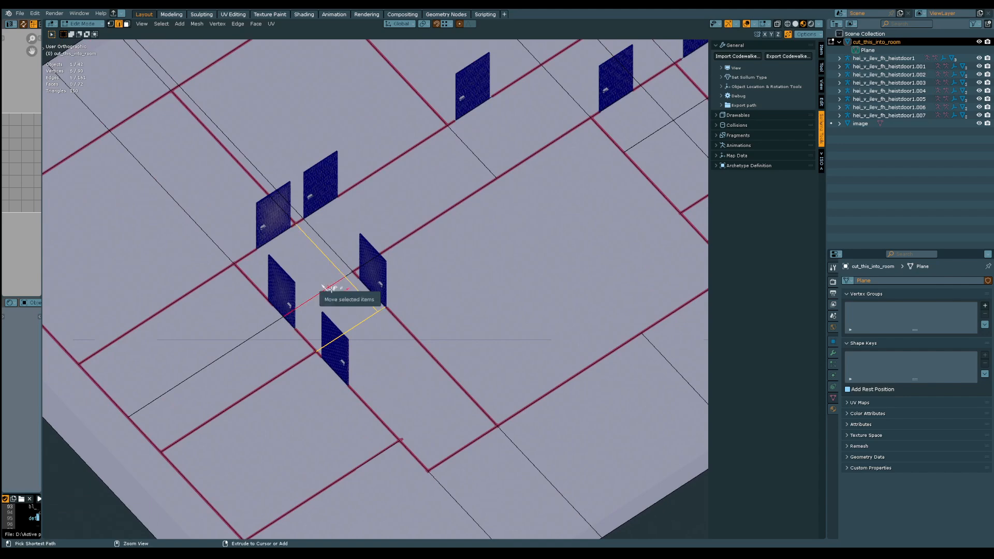
key(ctrl+x)
Try to dissolve the edge spanning the corridor junction in line with the large south room's west wall, and undo it
middle_drag(333, 286, 330, 305)
click(332, 233)
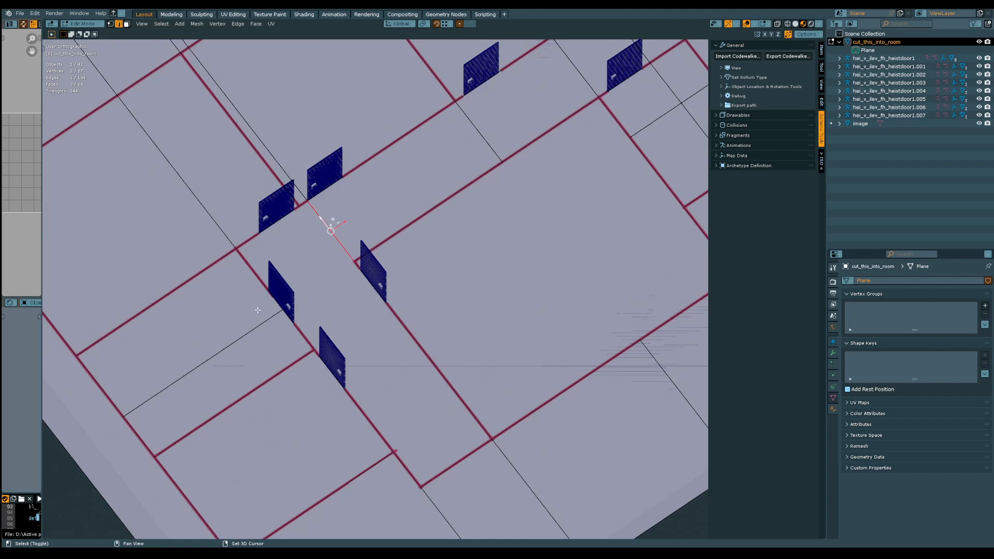
key(ctrl+x)
middle_drag(251, 330, 380, 345)
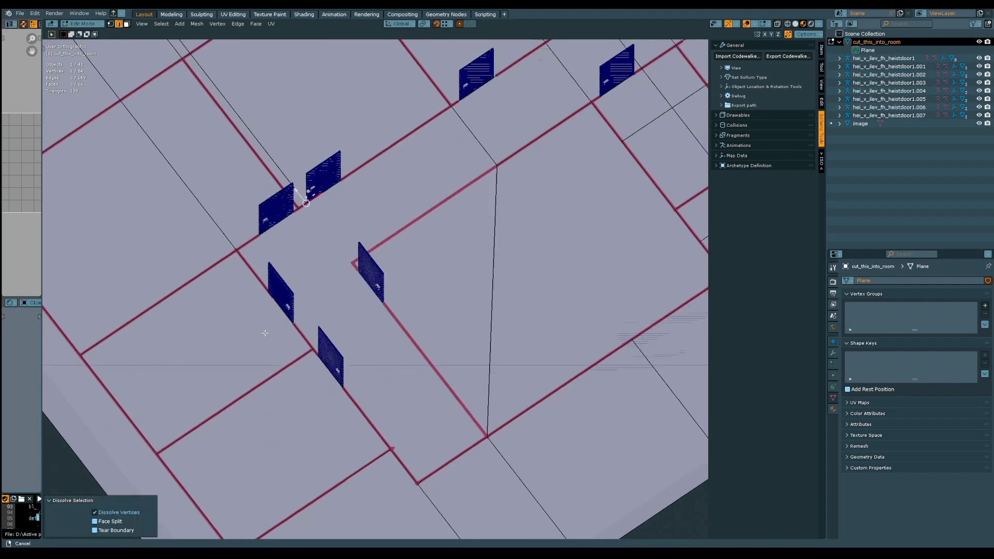
key(ctrl+z)
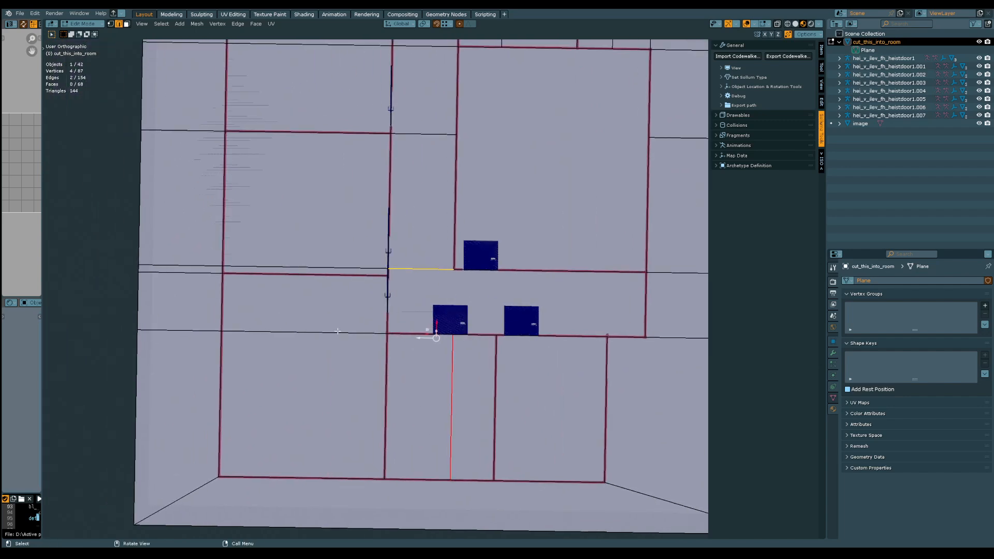
Dissolve the surplus edges crossing the northwest room and their extensions between its north wall and the plane's border
click(334, 331)
shift+click(186, 331)
key(ctrl+x)
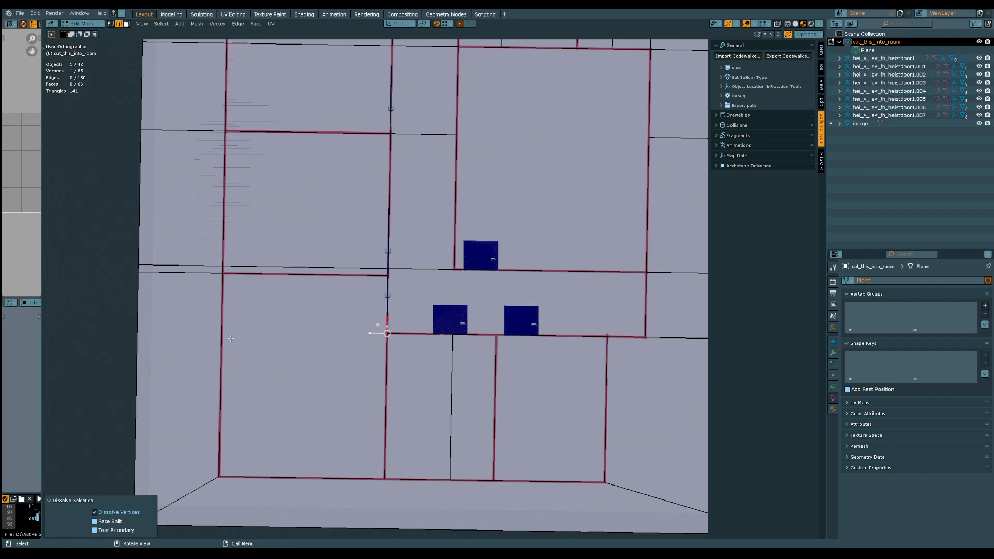
click(201, 273)
shift+click(201, 267)
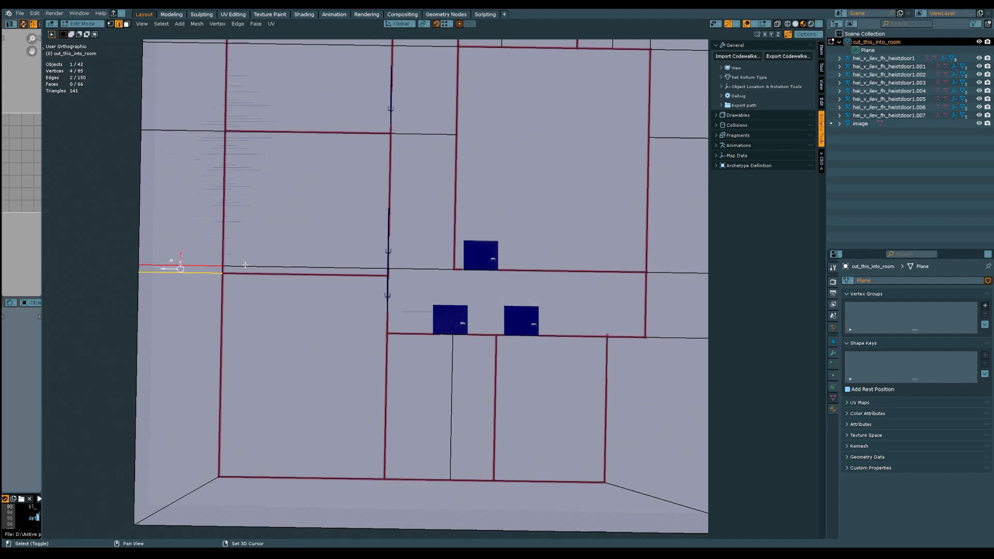
shift+click(255, 264)
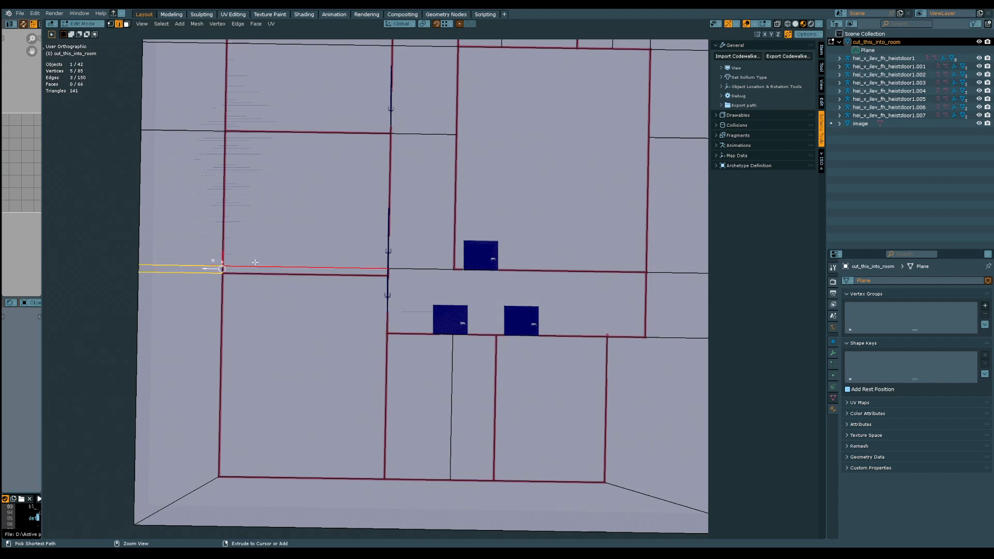
key(ctrl+x)
Dissolve the surplus edges crossing the middle north room and the corridor beside it
shift+middle_drag(395, 117, 355, 406)
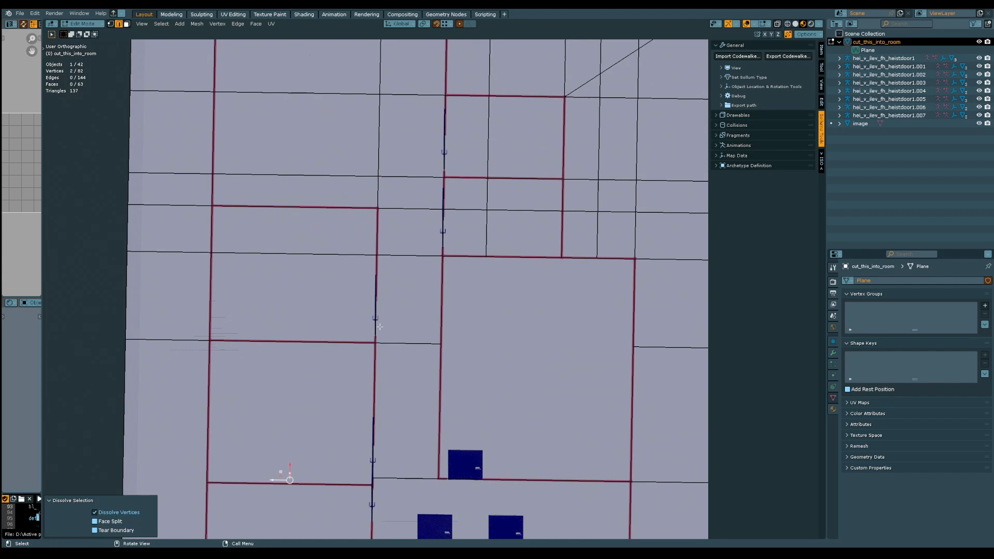
click(404, 339)
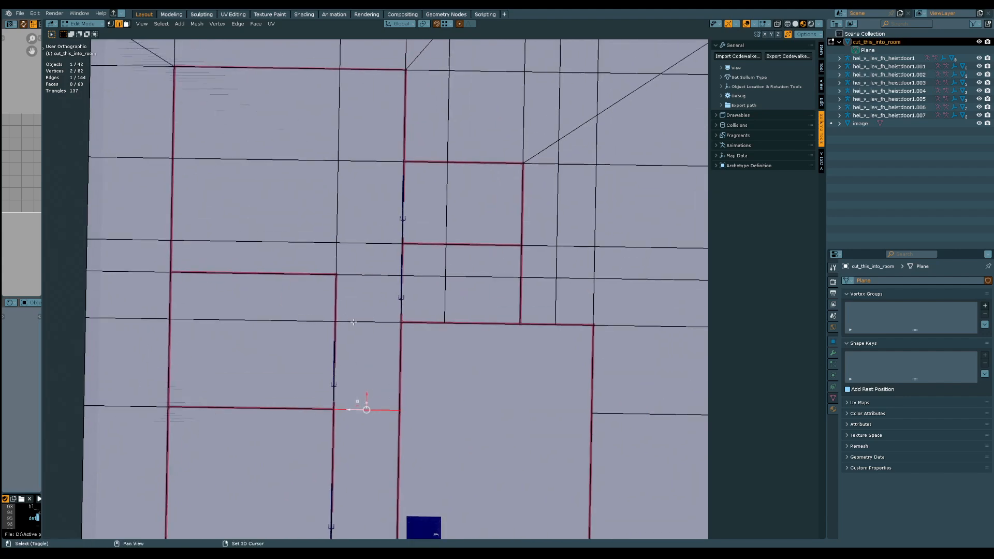
shift+click(337, 325)
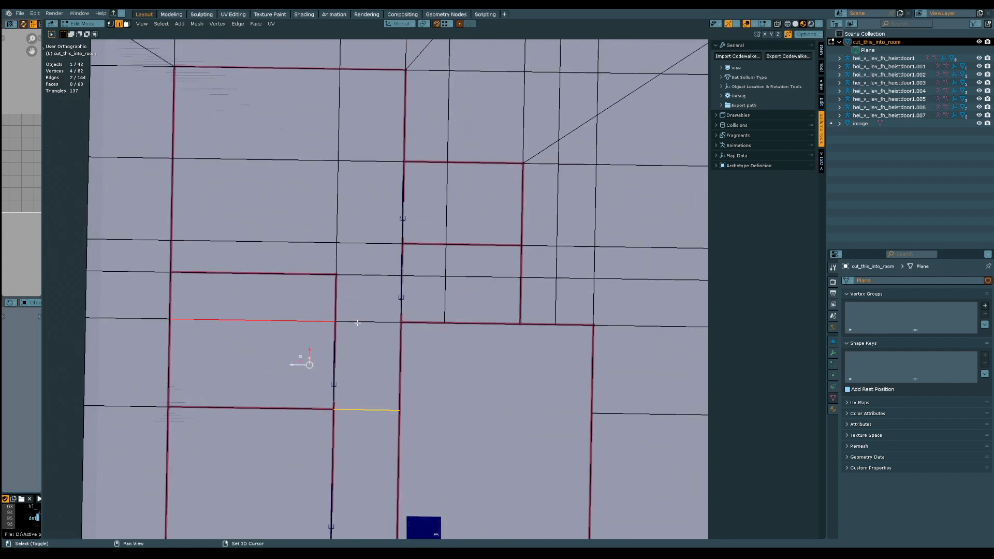
shift+click(357, 322)
key(ctrl+x)
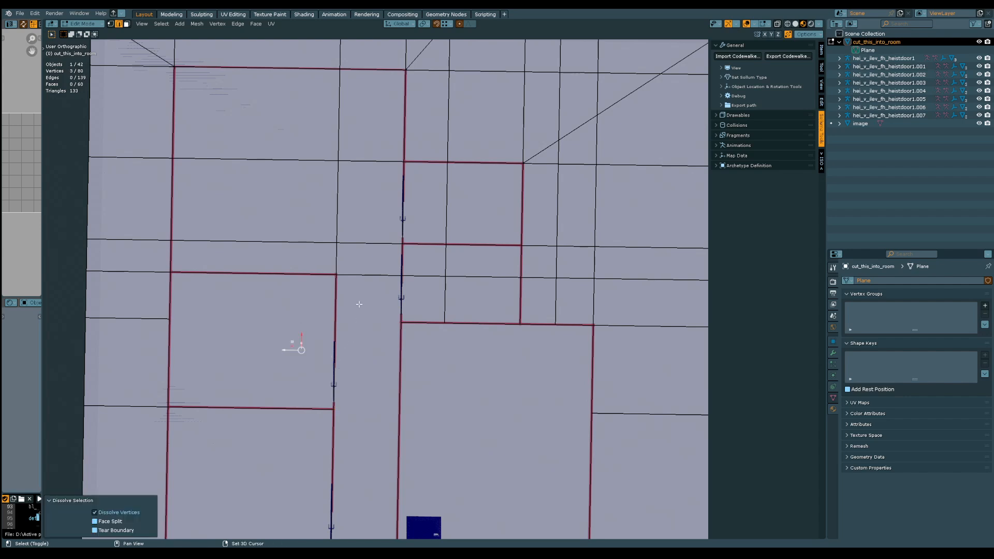
Dissolve the two surplus edges between the middle north room's outer wall and the plane's border
shift+middle_drag(353, 297, 355, 335)
click(172, 344)
shift+middle_drag(208, 337, 360, 263)
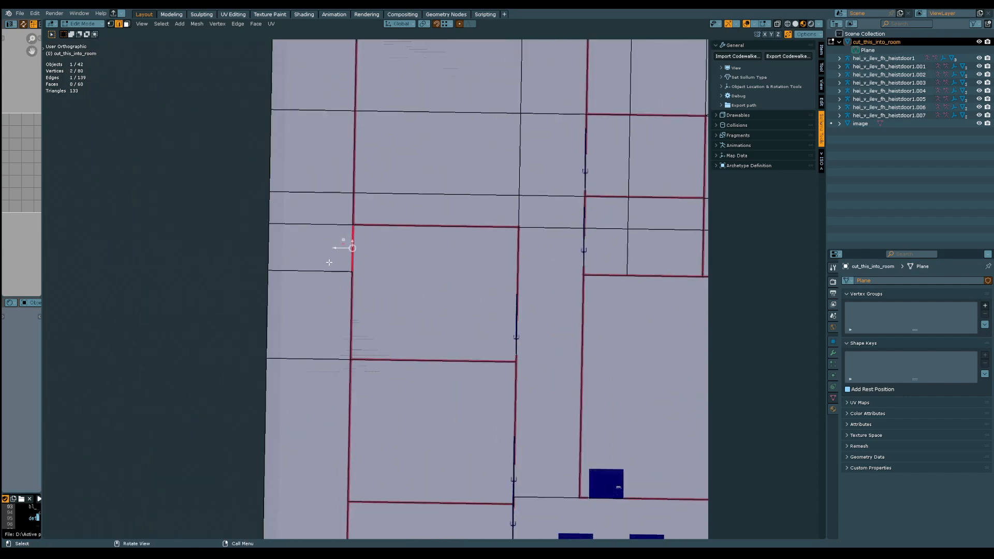
click(310, 270)
shift+click(329, 356)
key(ctrl+x)
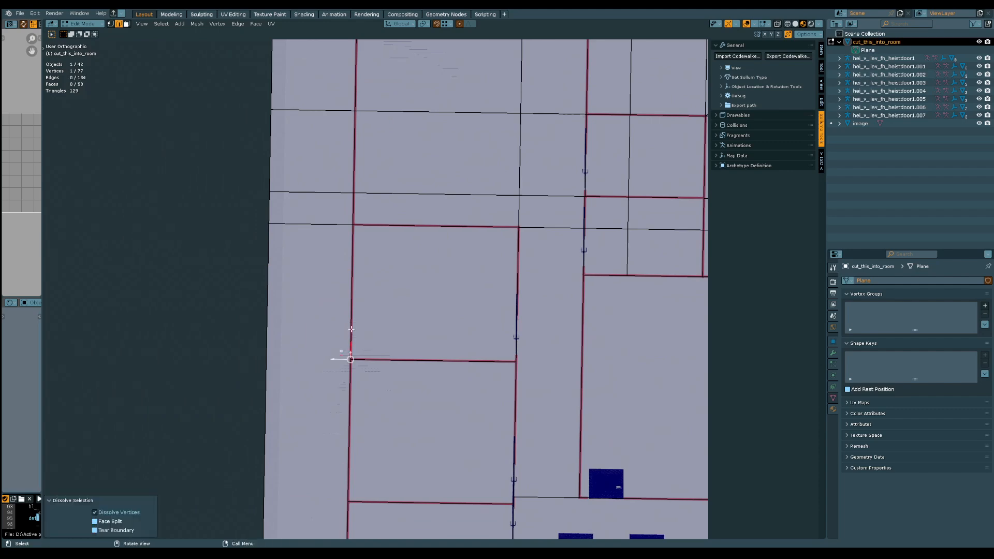
Dissolve the remaining surplus edges between the north outer wall and the border, including both at the northeast corner, keeping the corner diagonal
shift+middle_drag(331, 228, 241, 365)
shift+click(241, 366)
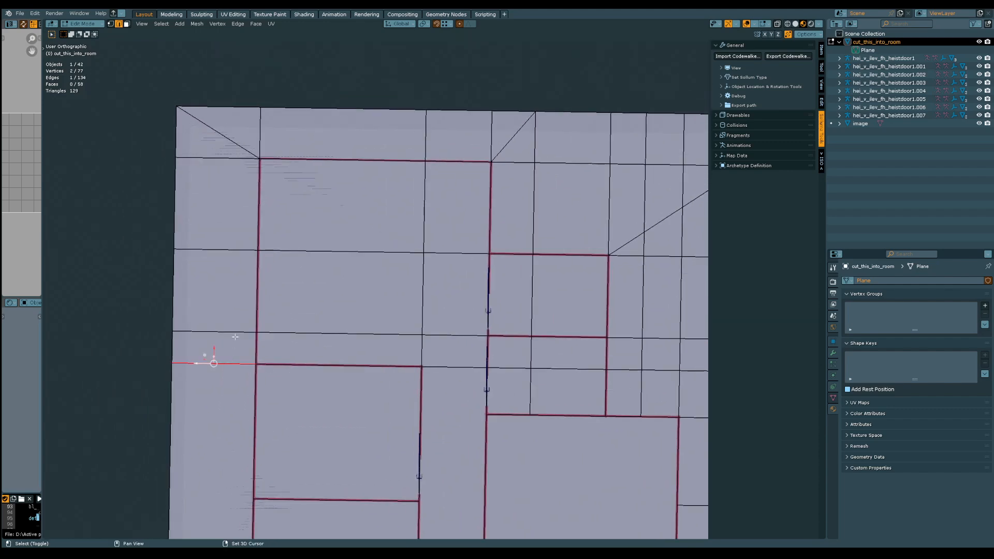
shift+click(236, 333)
shift+click(242, 239)
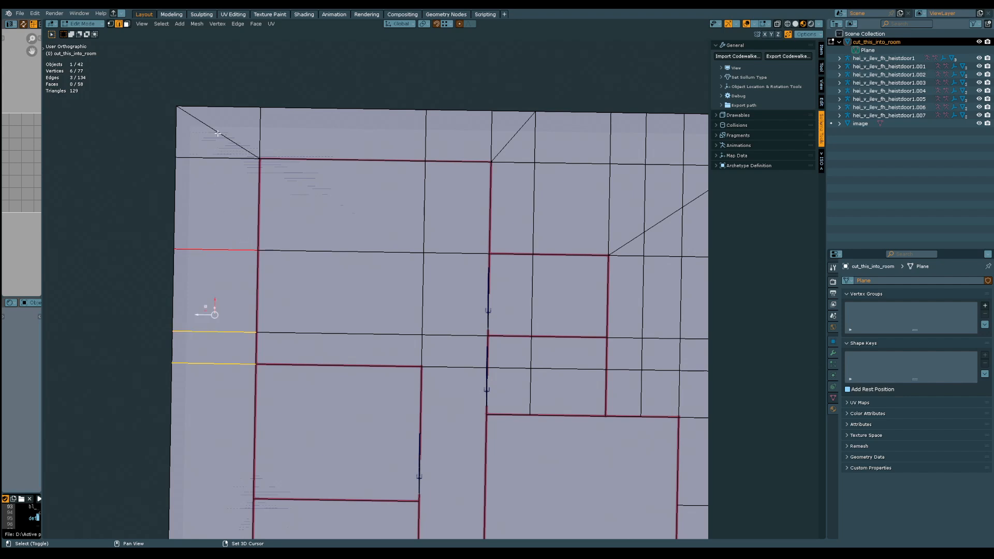
key(ctrl+x)
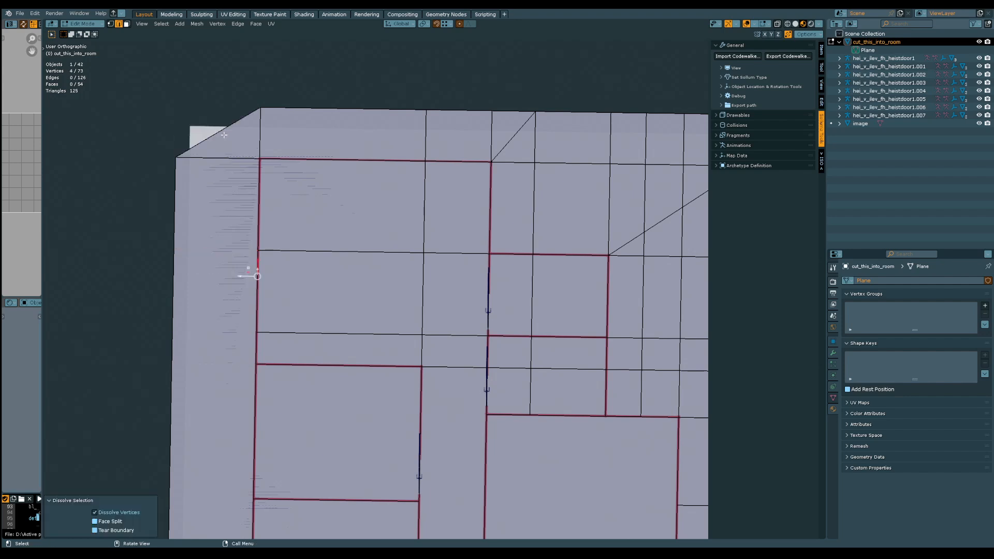
key(ctrl+z)
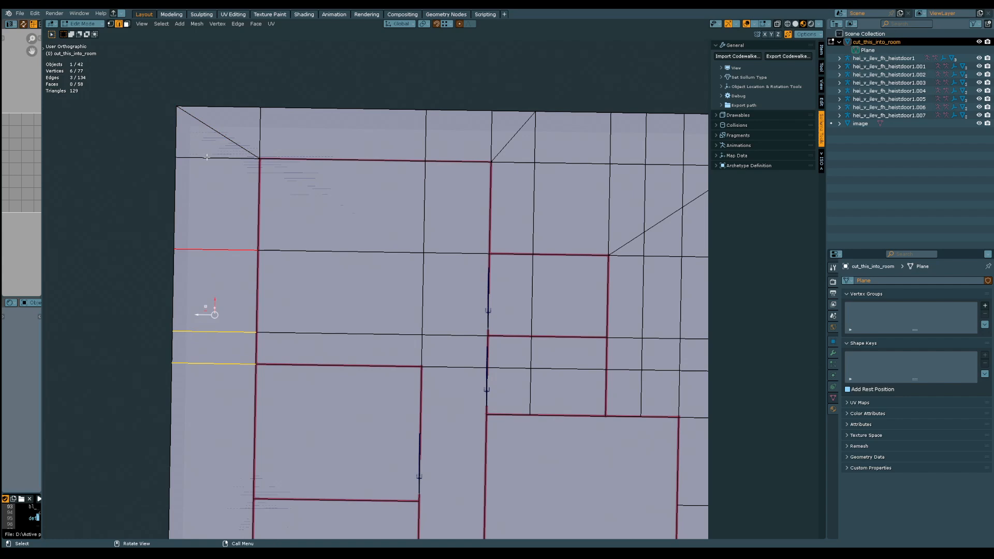
shift+click(207, 157)
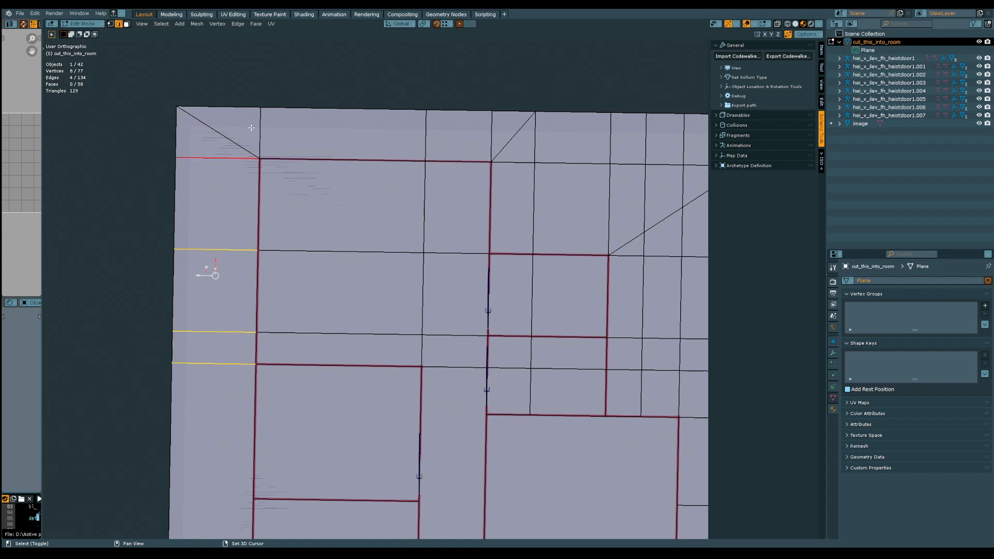
shift+click(269, 109)
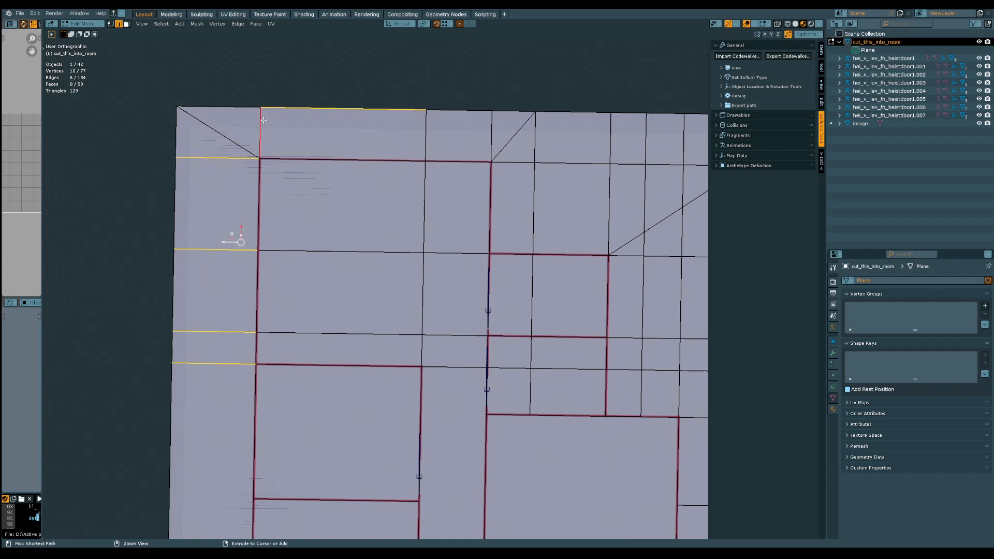
key(ctrl+z)
shift+click(263, 120)
key(ctrl+x)
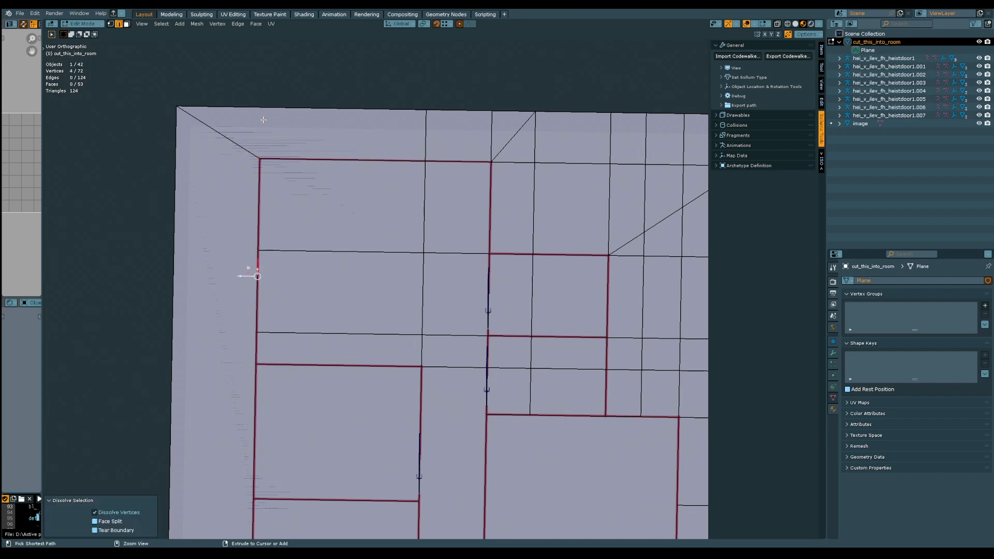
Dissolve the grid of surplus edges inside the northeast room, keeping the corridor edge in line with its neighbouring room's wall
shift+middle_drag(404, 271, 307, 208)
click(308, 208)
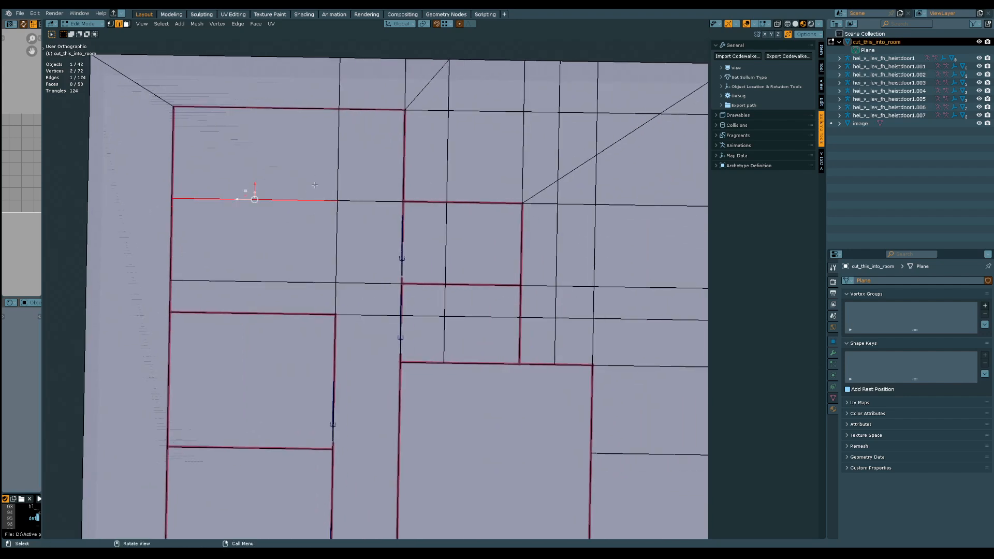
shift+click(338, 166)
shift+click(354, 201)
shift+click(300, 281)
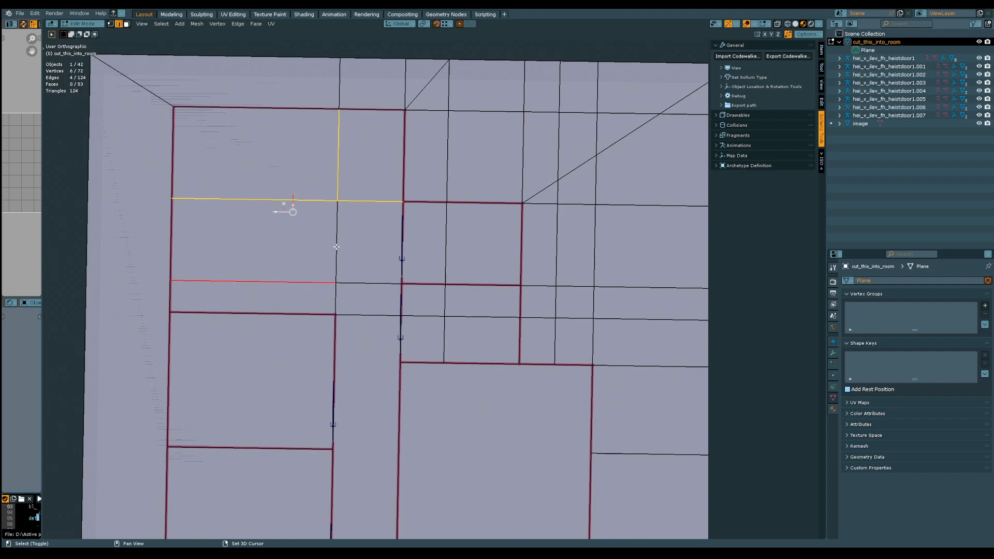
shift+click(337, 247)
shift+click(360, 283)
shift+click(366, 316)
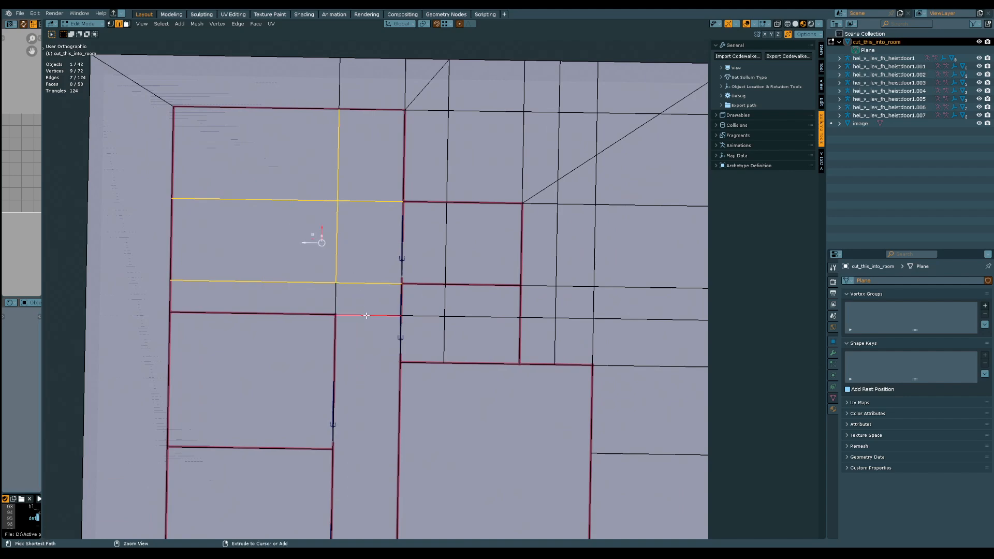
key(ctrl+x)
key(ctrl+z)
shift+click(363, 313)
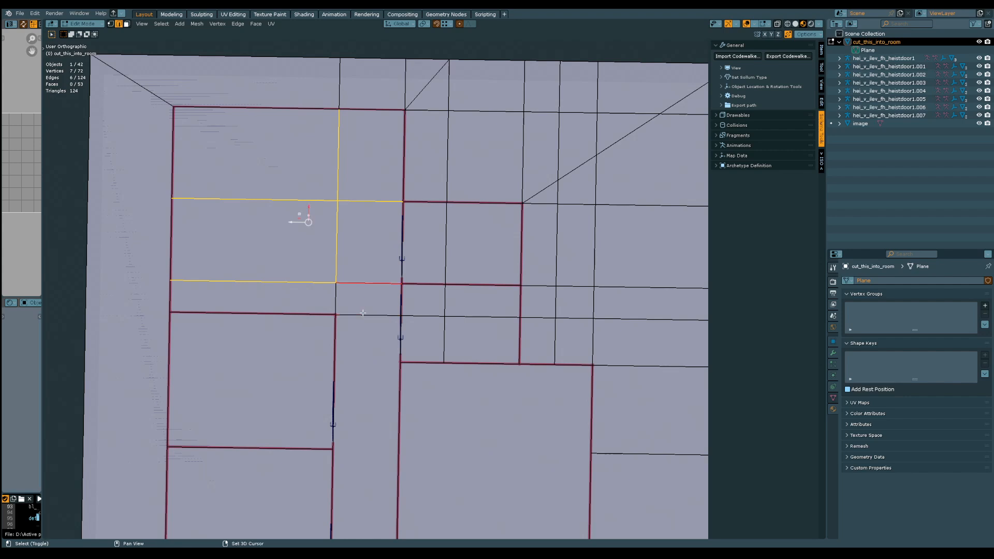
key(ctrl+x)
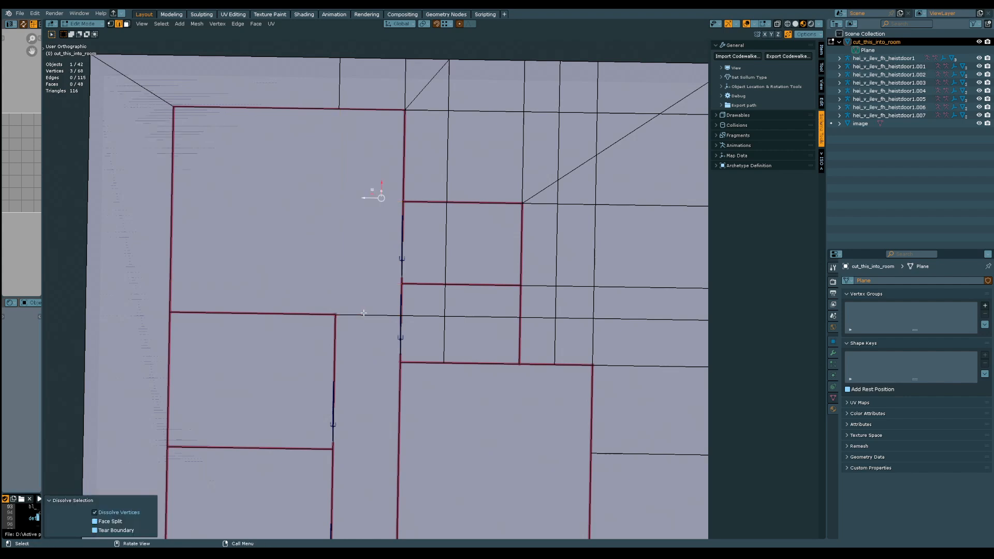
Dissolve the surplus edges between the northeast room's east wall and the border, and those outside the small east rooms, keeping the diagonals
click(364, 313)
shift+middle_drag(427, 302, 363, 355)
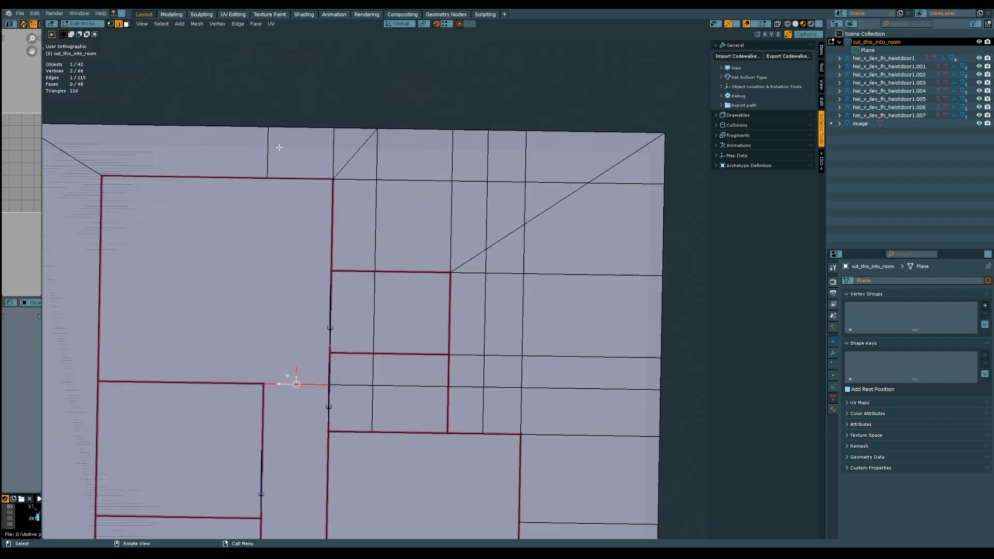
click(265, 151)
shift+click(337, 148)
shift+click(377, 155)
shift+click(358, 179)
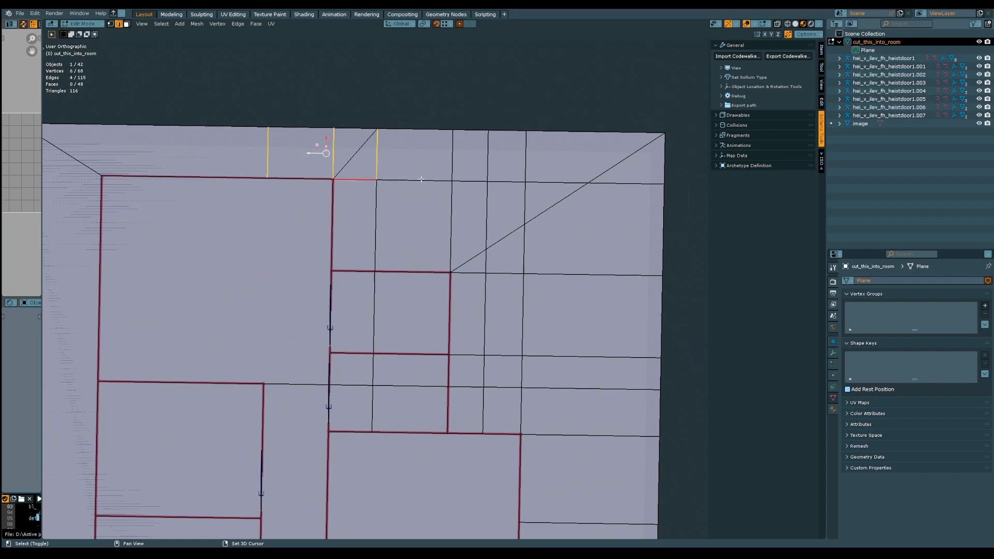
shift+click(421, 180)
key(ctrl+x)
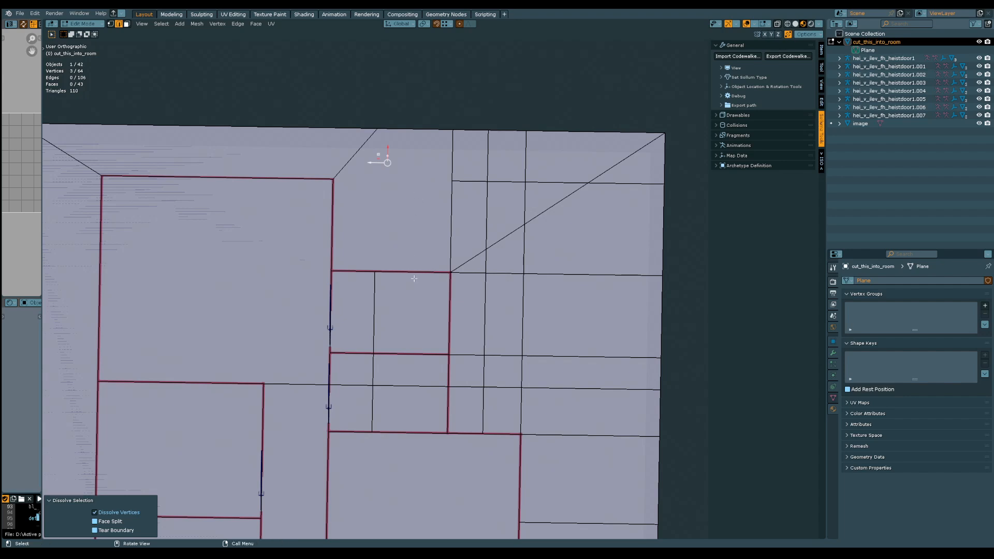
Dissolve the surplus edges crossing inside the two small east rooms, keeping the wall between them
shift+middle_drag(364, 327, 317, 198)
click(326, 186)
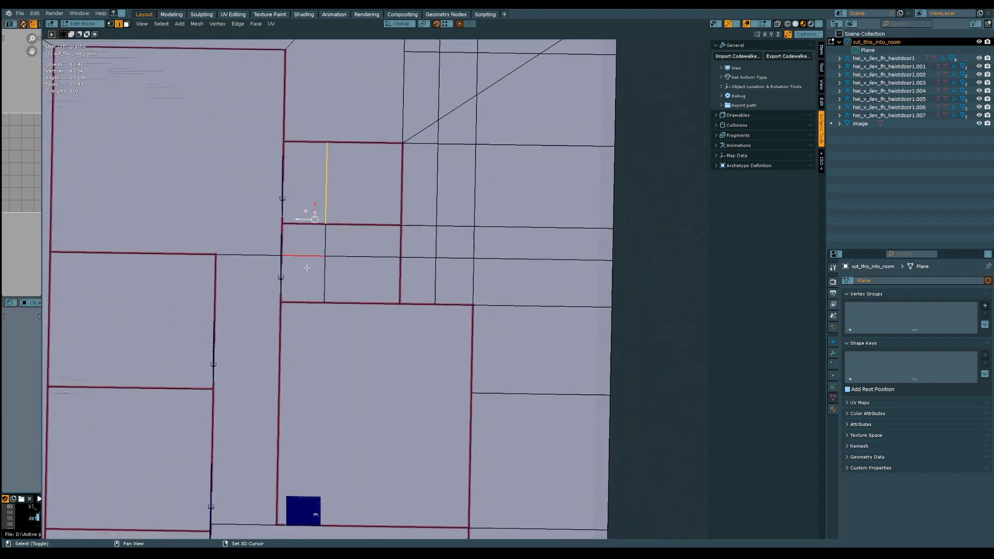
shift+click(305, 255)
shift+click(325, 269)
shift+click(325, 259)
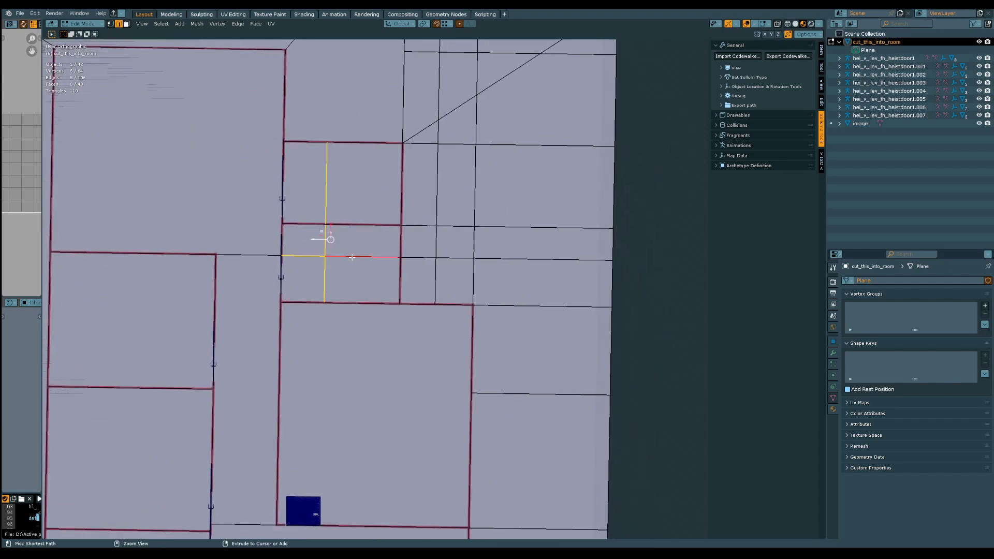
key(ctrl+x)
Dissolve the grid of surplus edges between the small east rooms and the border, including those crossing the northeast diagonal, keeping the diagonal
click(411, 254)
shift+middle_drag(410, 250, 372, 286)
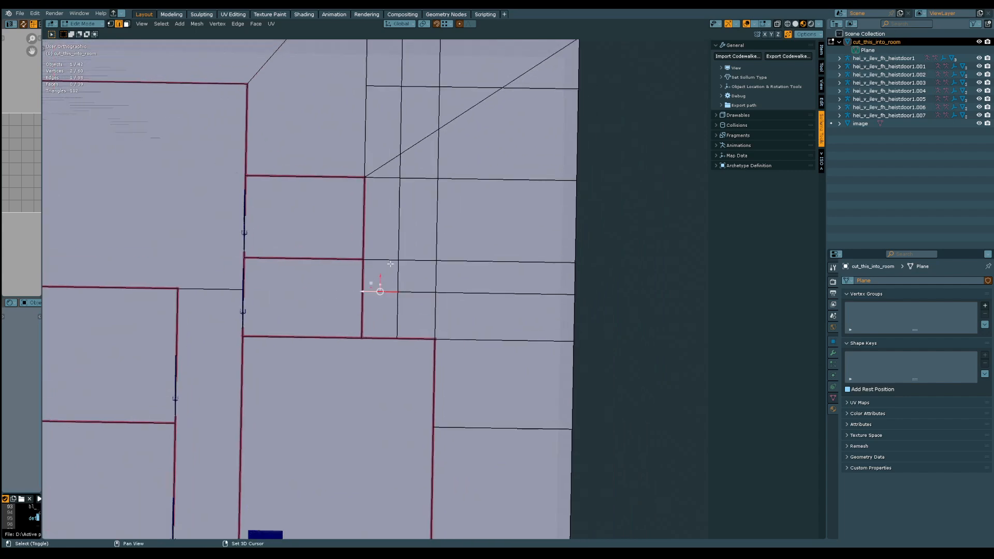
shift+click(430, 228)
shift+click(384, 177)
shift+click(378, 121)
shift+click(364, 69)
shift+click(383, 83)
shift+click(401, 72)
shift+click(402, 112)
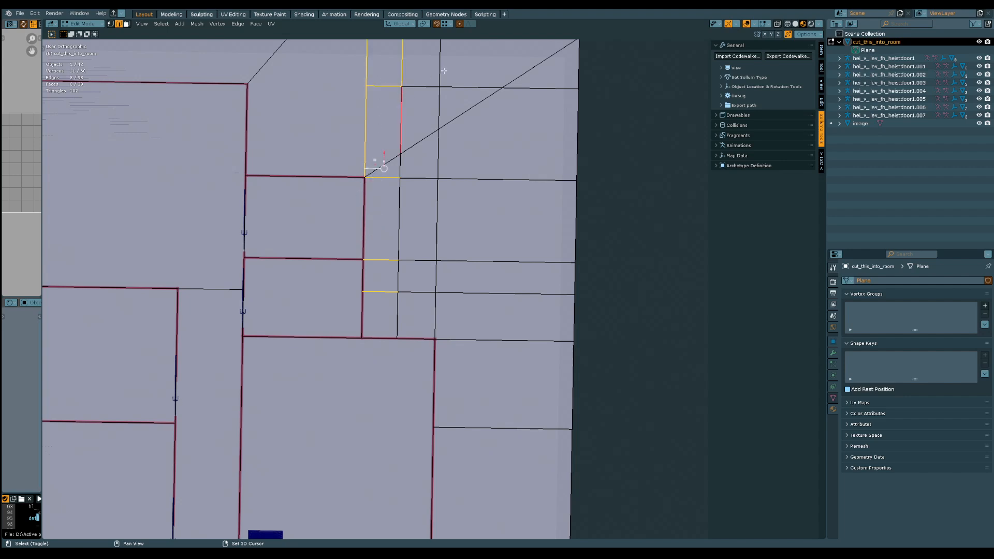
shift+click(444, 71)
shift+click(441, 107)
shift+click(421, 87)
shift+click(471, 88)
shift+click(437, 158)
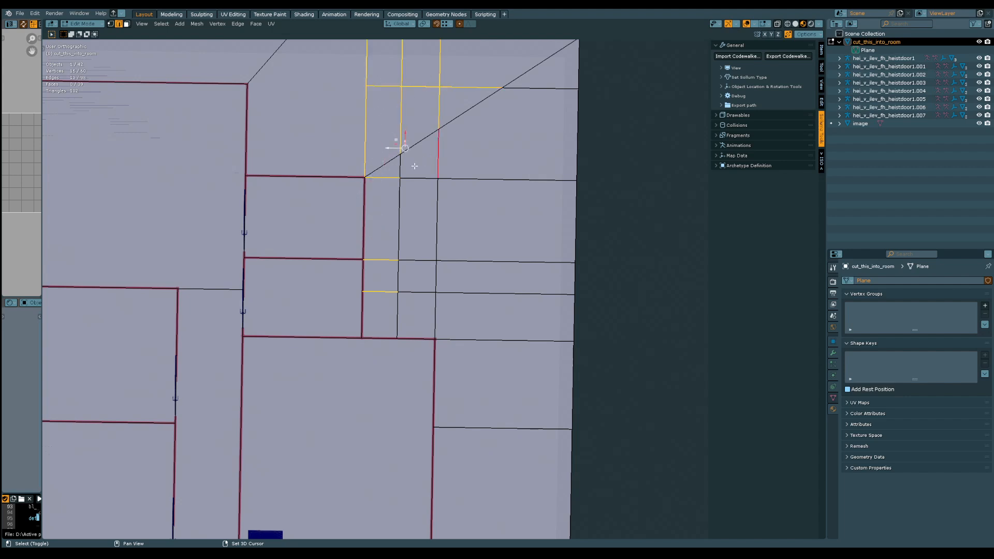
shift+click(402, 166)
shift+click(417, 178)
shift+click(442, 180)
shift+click(438, 217)
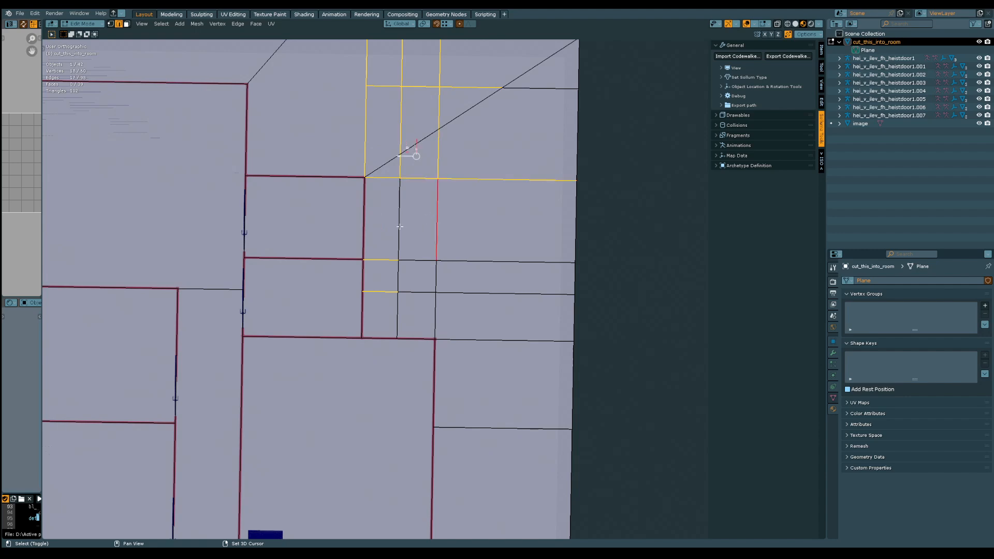
shift+click(399, 226)
shift+click(420, 258)
shift+click(444, 283)
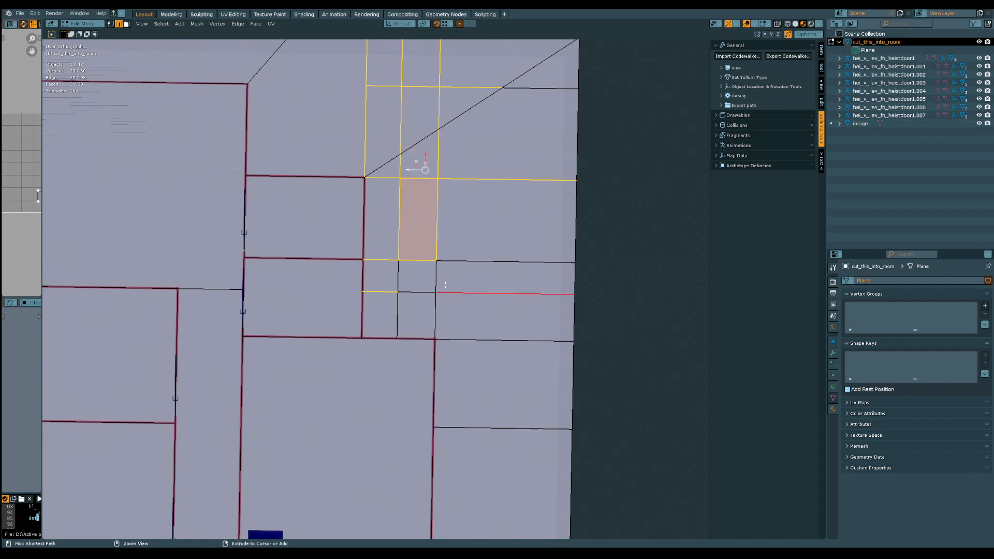
key(ctrl+x)
Dissolve the leftover vertical and slanted edges between the large east room's north wall and the east border
click(436, 306)
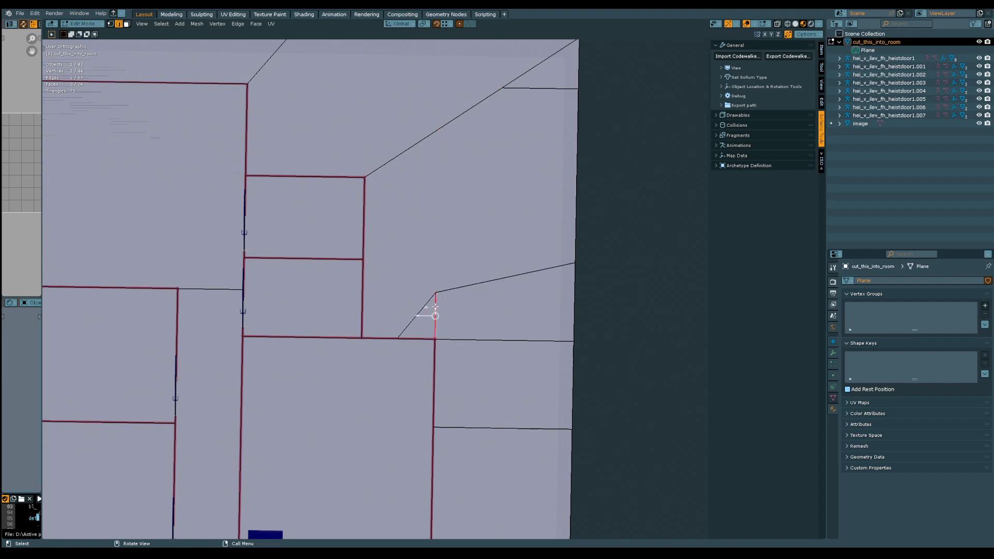
key(ctrl+x)
scroll(475, 293, down, 2)
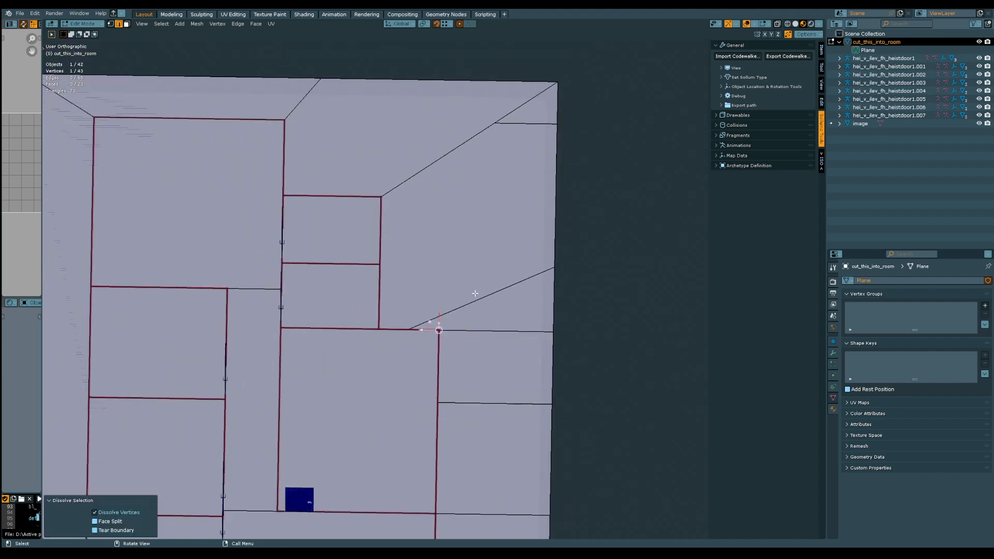
click(474, 293)
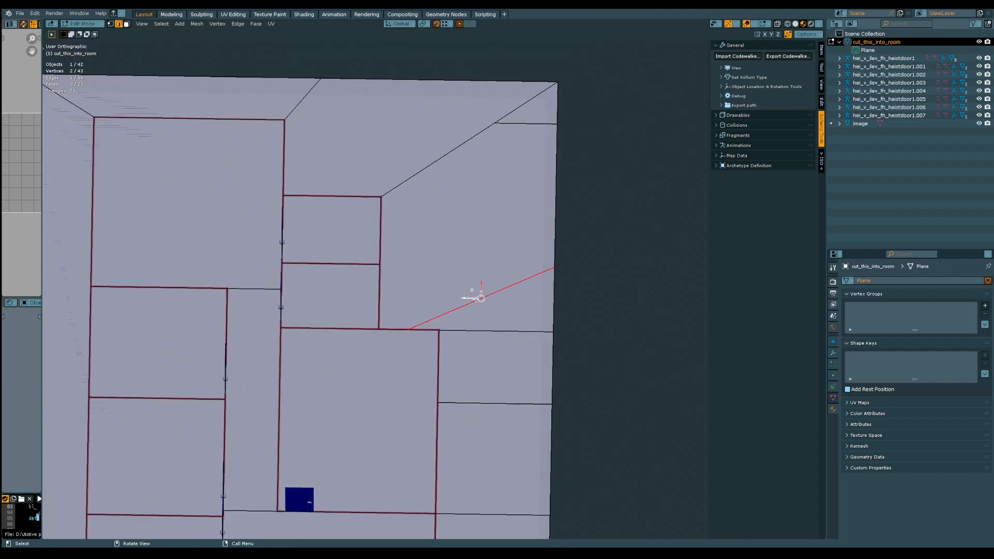
key(ctrl+x)
Dissolve the short horizontal edge running from the northeast diagonal to the east border
key(1)
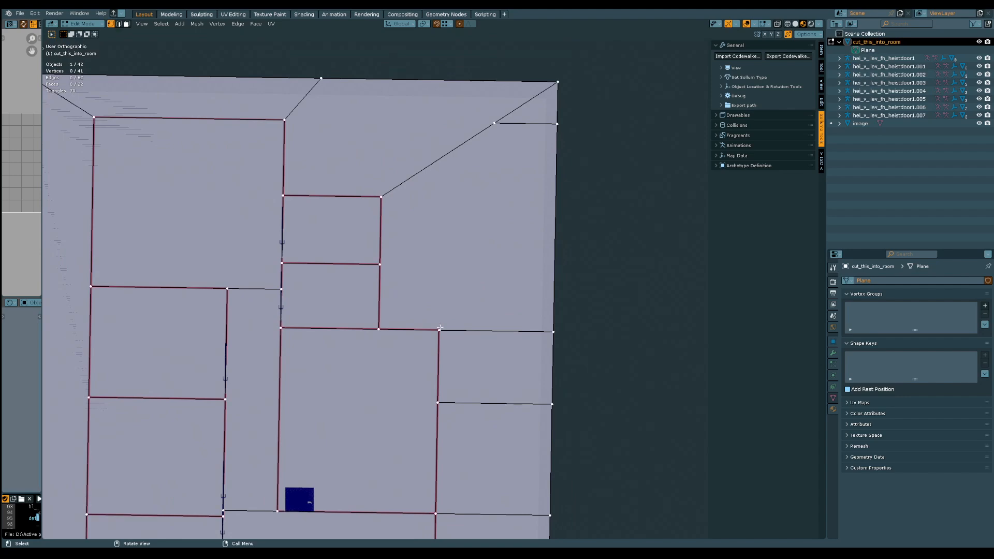
click(440, 328)
key(2)
click(523, 124)
key(ctrl+x)
Connect the large east room's northeast corner vertex to the plane's northeast corner with an edge
key(1)
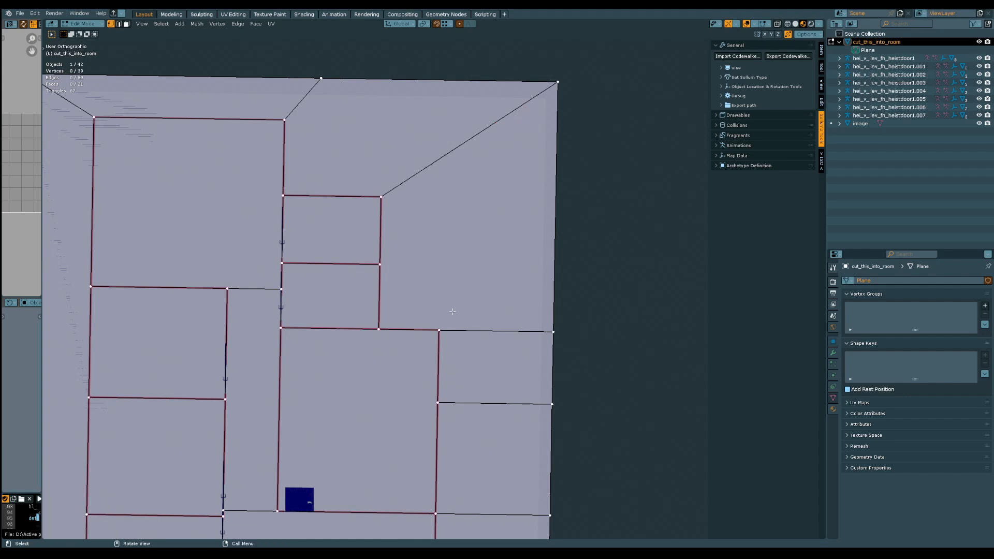
click(439, 330)
shift+click(557, 82)
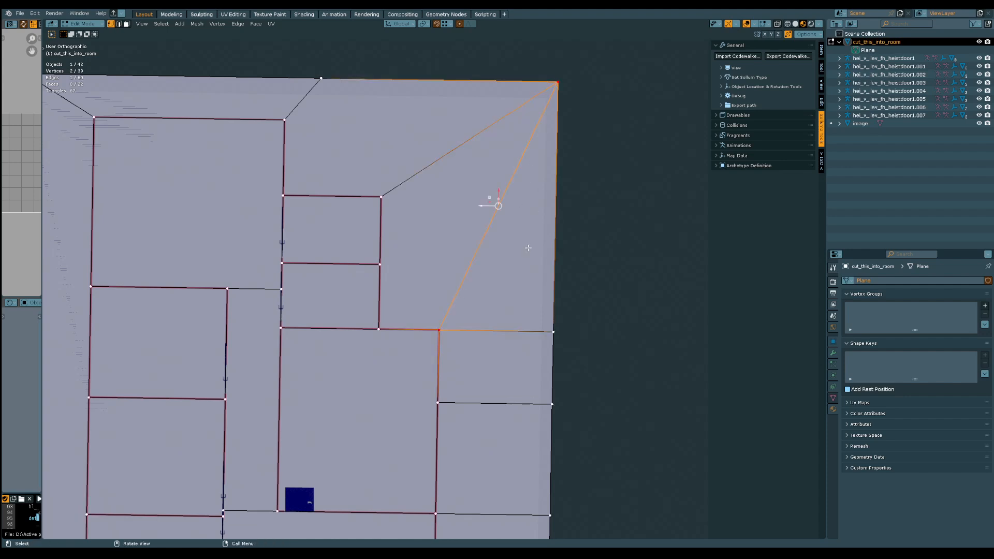
Try to dissolve all four horizontal edges between the east outer wall and the border at once
shift+middle_drag(507, 330, 490, 245)
key(2)
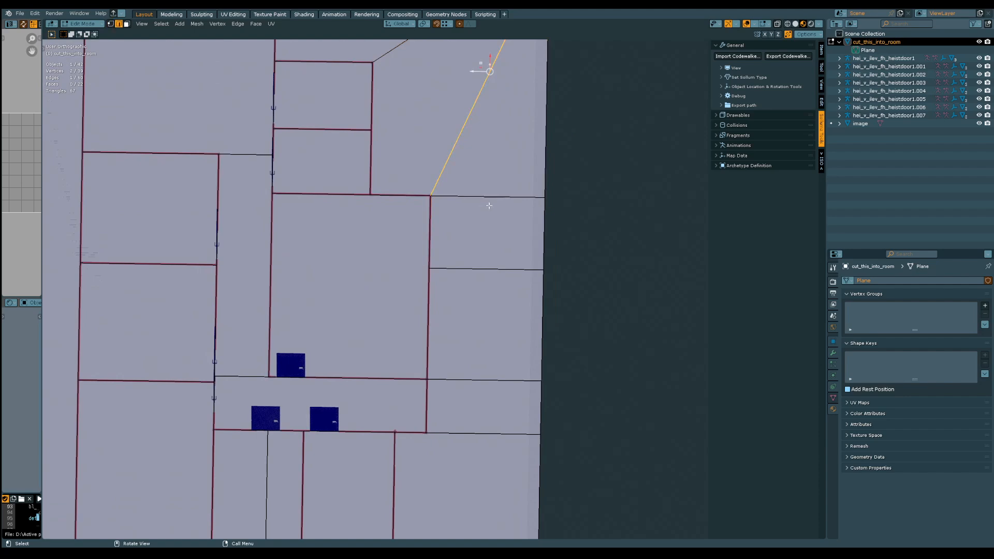
click(490, 206)
shift+click(482, 265)
shift+middle_drag(466, 349, 475, 268)
shift+click(474, 298)
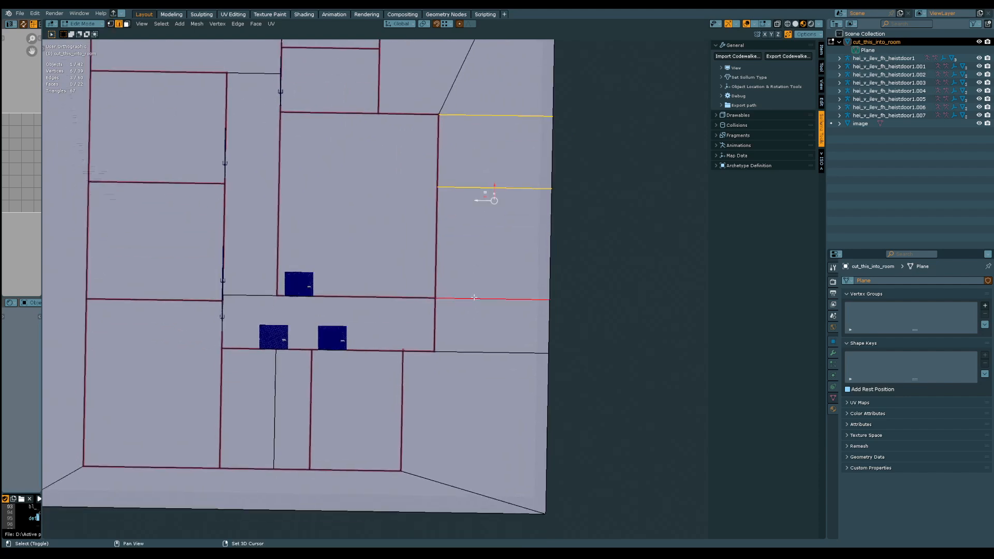
shift+click(471, 345)
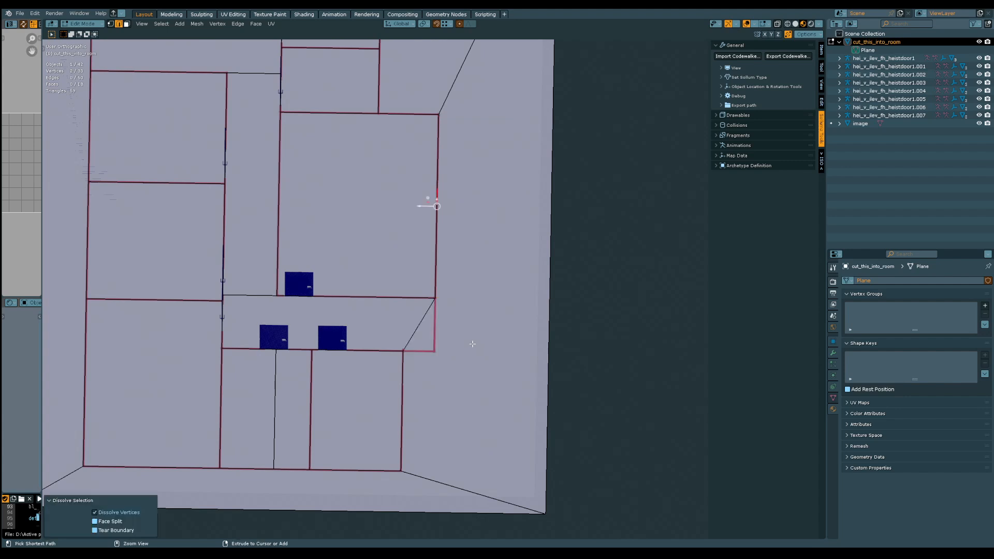
Connect the southeast corner vertex of the corridor below the large east room to the plane's southeast corner
key(1)
click(435, 353)
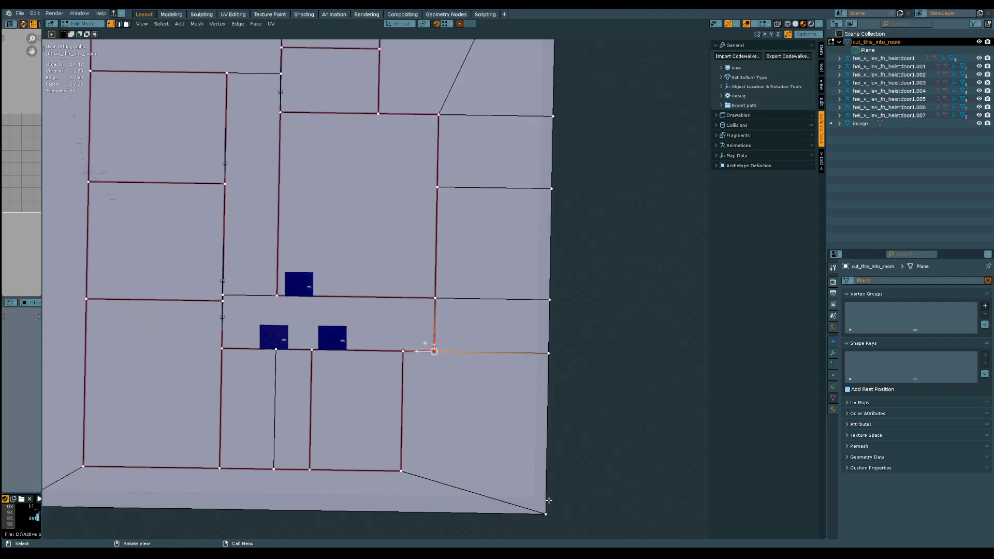
click(549, 507)
shift+middle_drag(445, 389, 459, 293)
shift+click(449, 255)
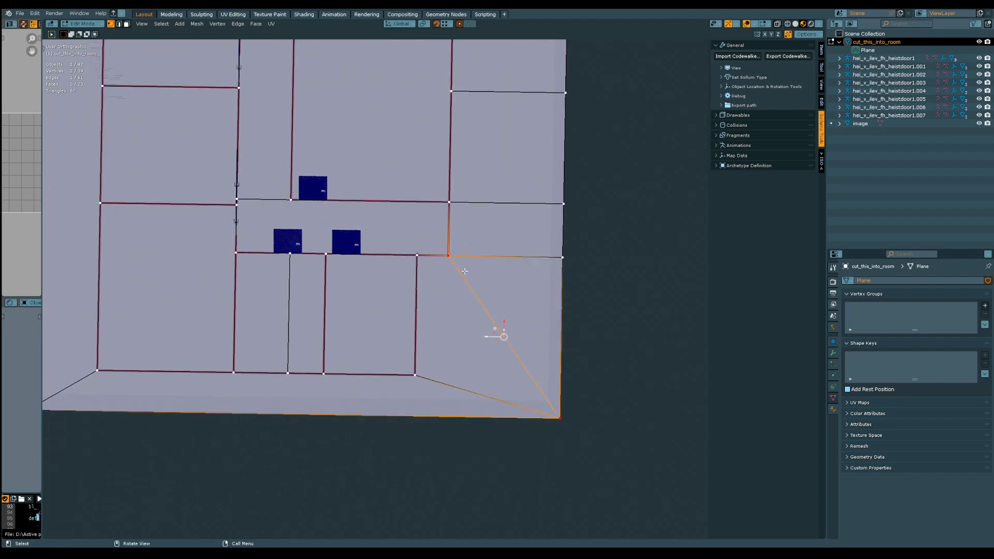
Dissolve the horizontal edges between the east outer wall and the border, keeping the new diagonals to the plane's corners
click(476, 257)
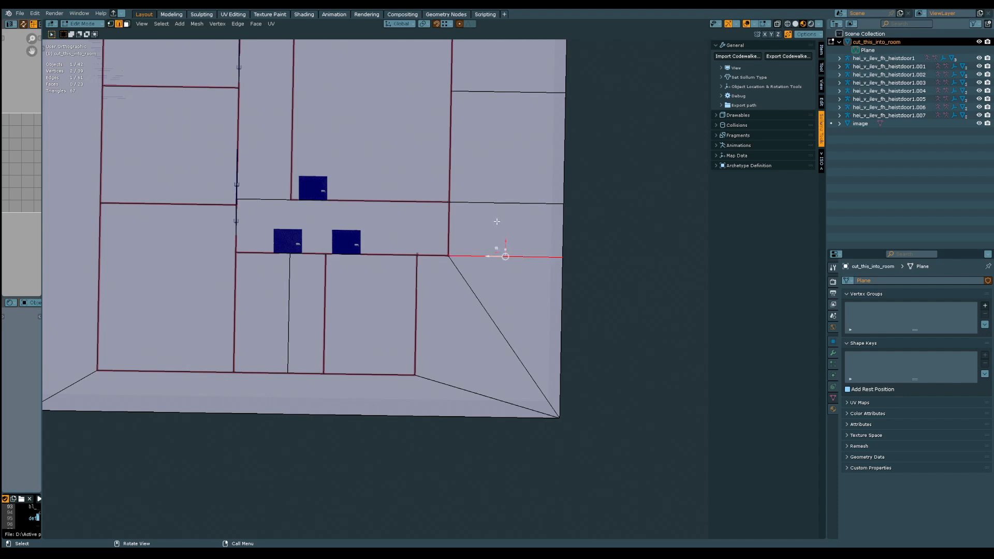
key(ctrl+x)
shift+scroll(498, 206, up, 5)
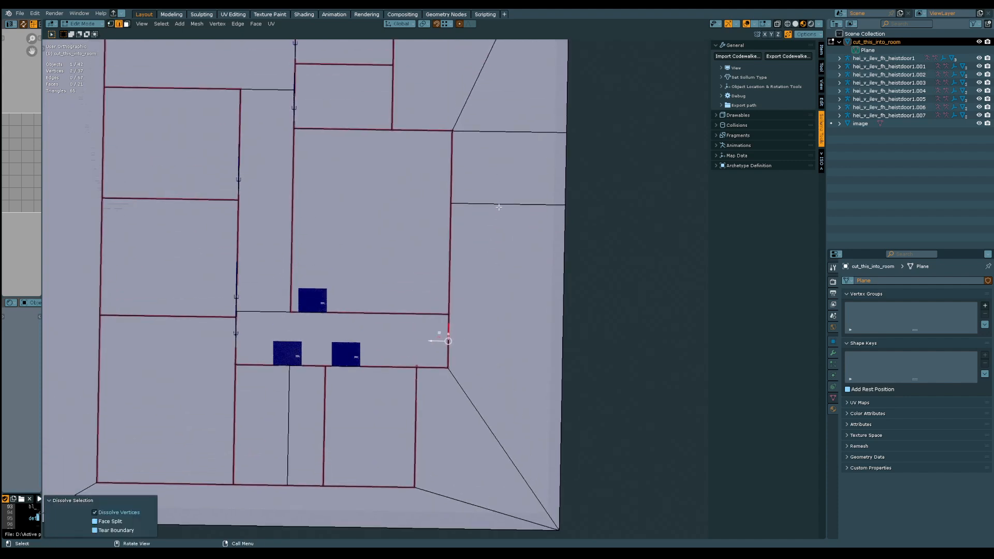
click(499, 206)
key(ctrl+x)
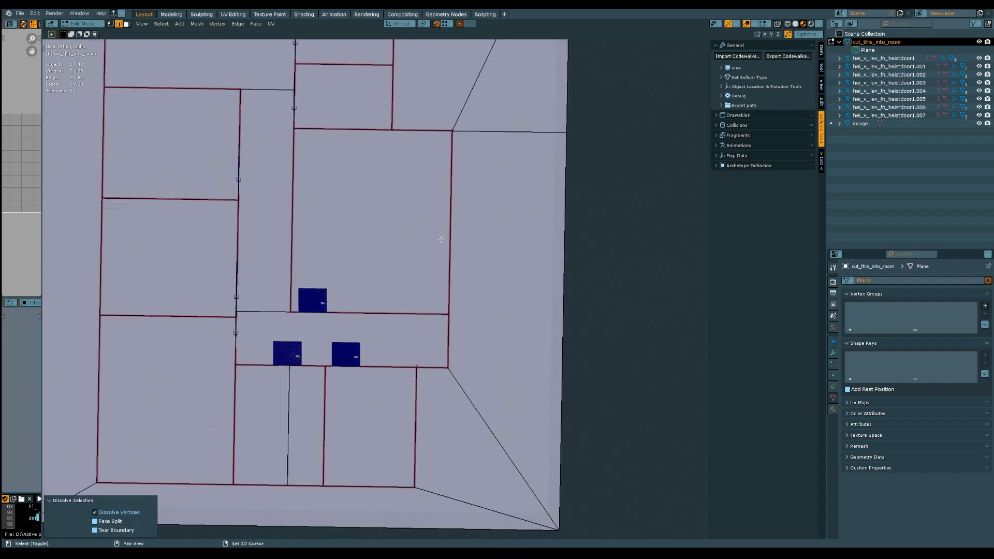
shift+scroll(446, 345, up, 5)
shift+scroll(461, 318, up, 2)
click(499, 246)
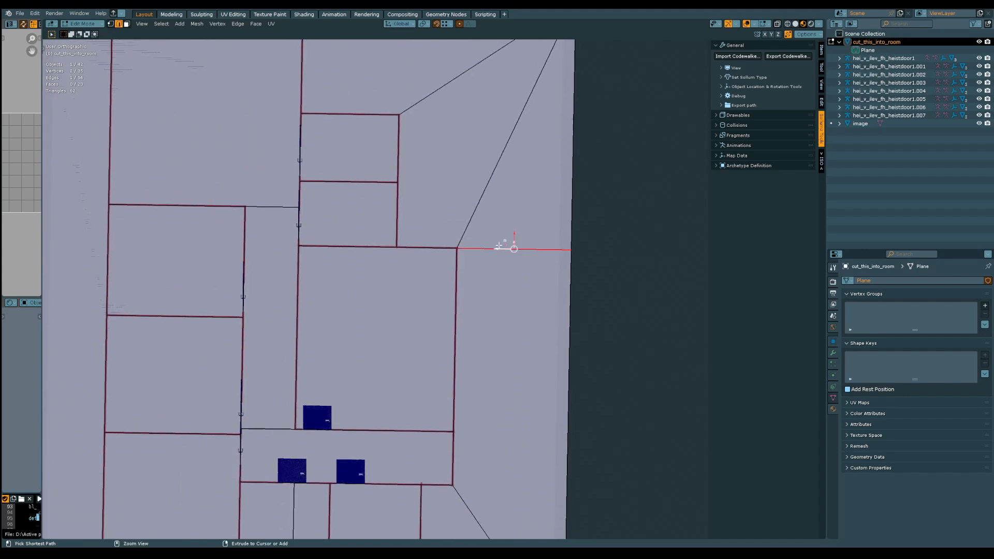
key(ctrl+x)
Connect the east end vertex of the wall between the two small east rooms to the plane's northeast corner
shift+middle_drag(424, 247, 480, 272)
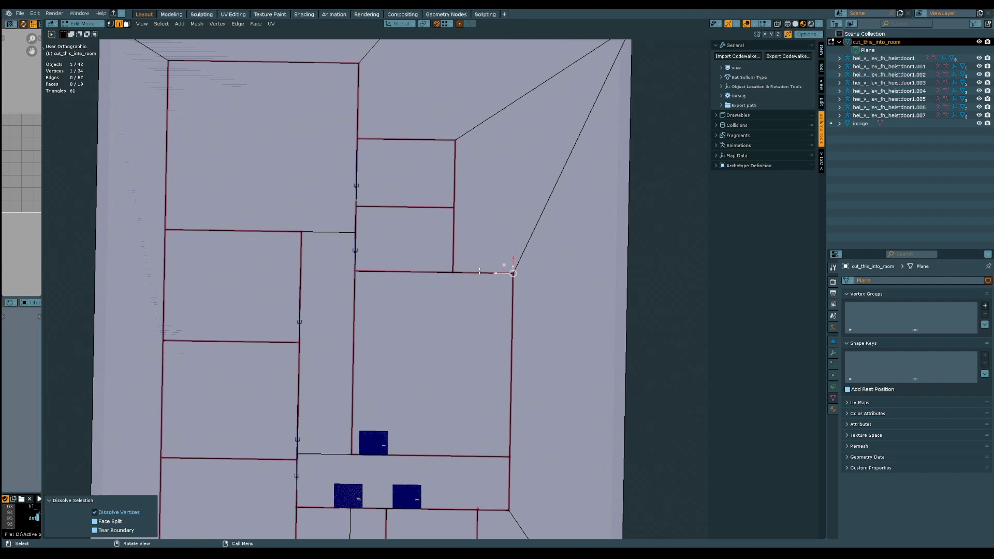
key(1)
click(457, 208)
shift+middle_drag(492, 179, 456, 272)
shift+click(594, 114)
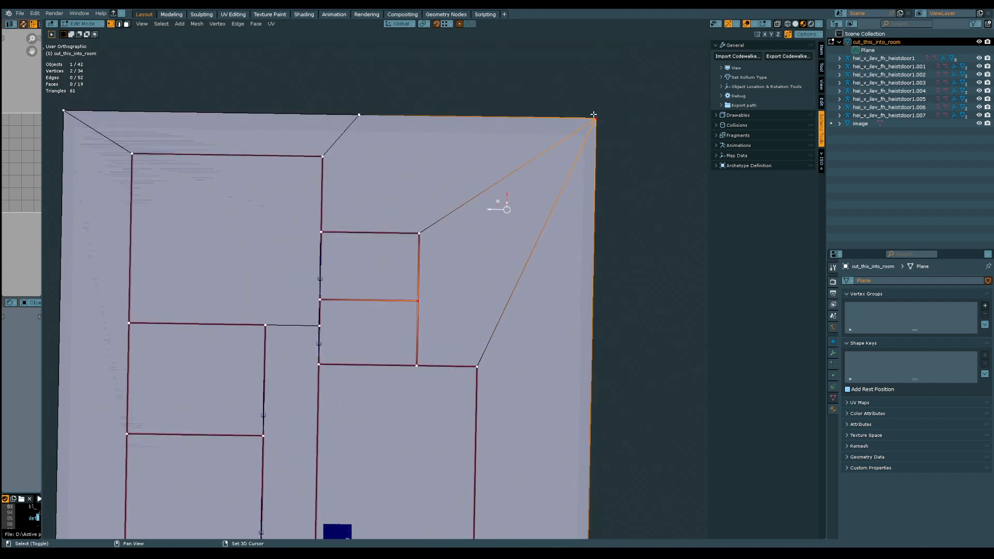
shift+middle_drag(542, 178, 513, 255)
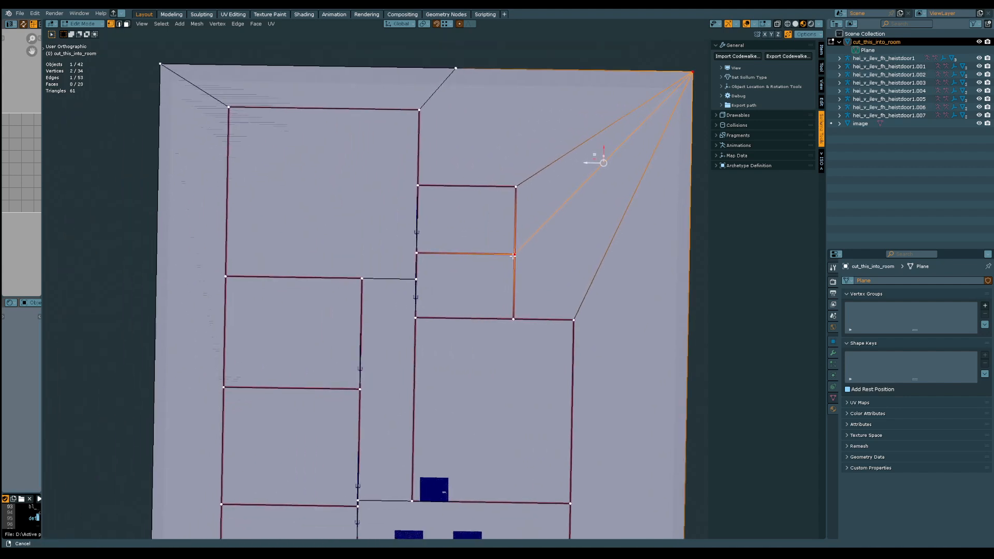
Connect the large north room's northeast corner vertex to the plane's northeast corner
click(420, 110)
shift+middle_drag(575, 100, 460, 162)
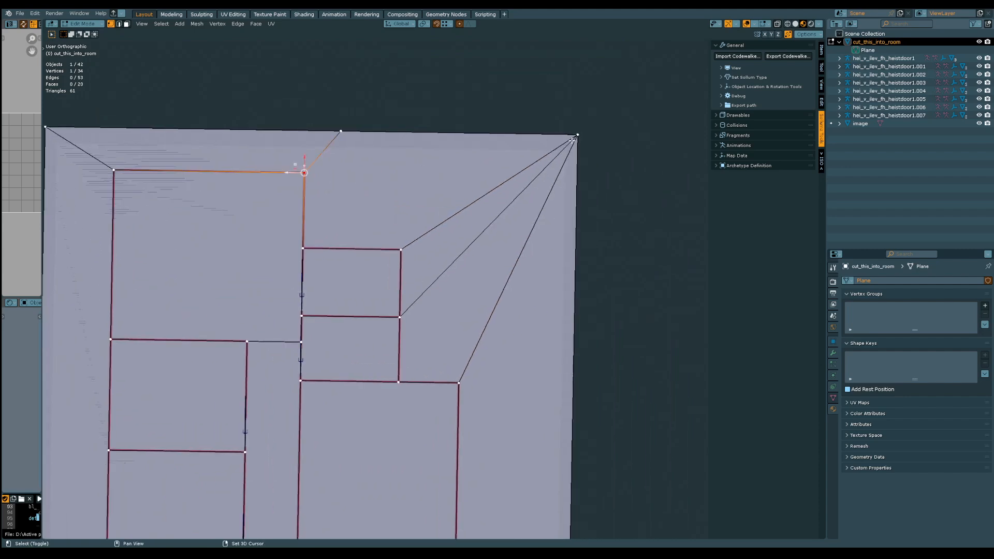
shift+click(575, 137)
key(g)
click(569, 140)
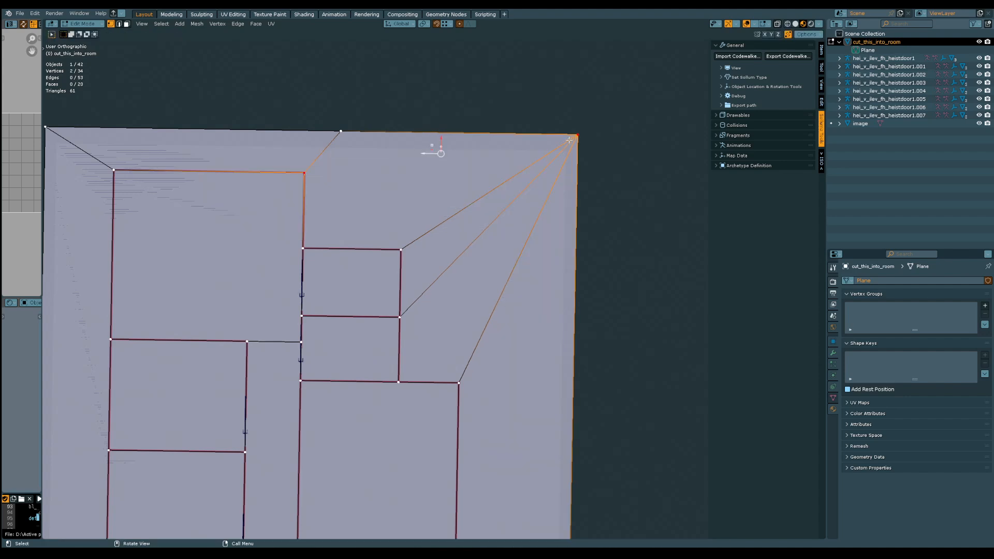
Dissolve the short slanted edge between the large north room's northeast corner and the north border
key(2)
click(376, 161)
click(333, 150)
shift+middle_drag(342, 183, 473, 180)
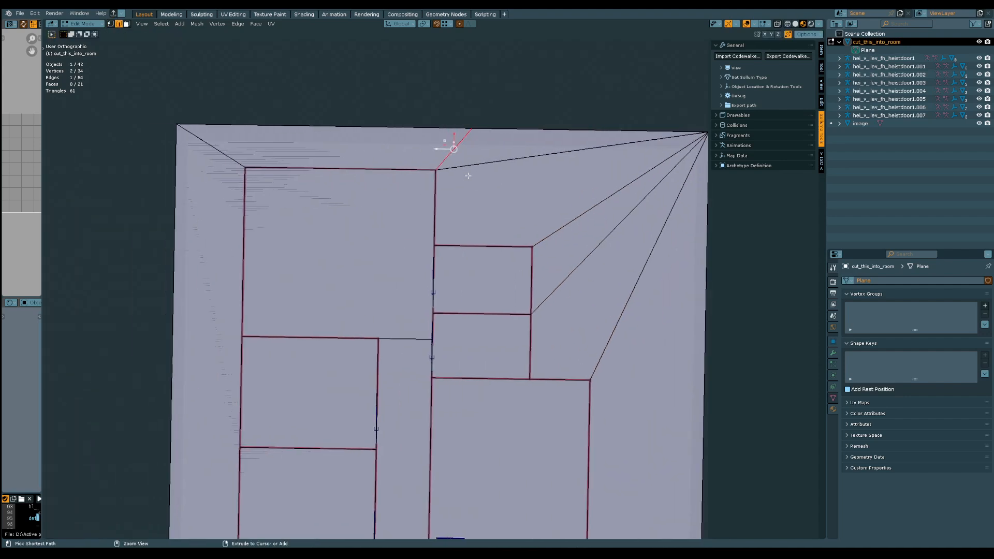
key(ctrl+x)
Connect the large north room's southwest corner vertex to the plane's northwest corner
shift+middle_drag(425, 333, 427, 229)
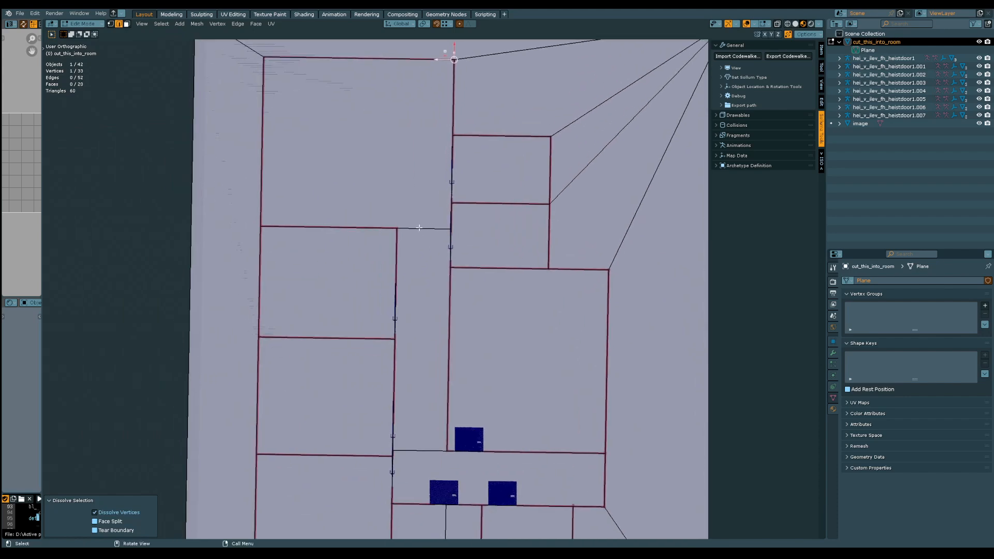
key(1)
click(403, 228)
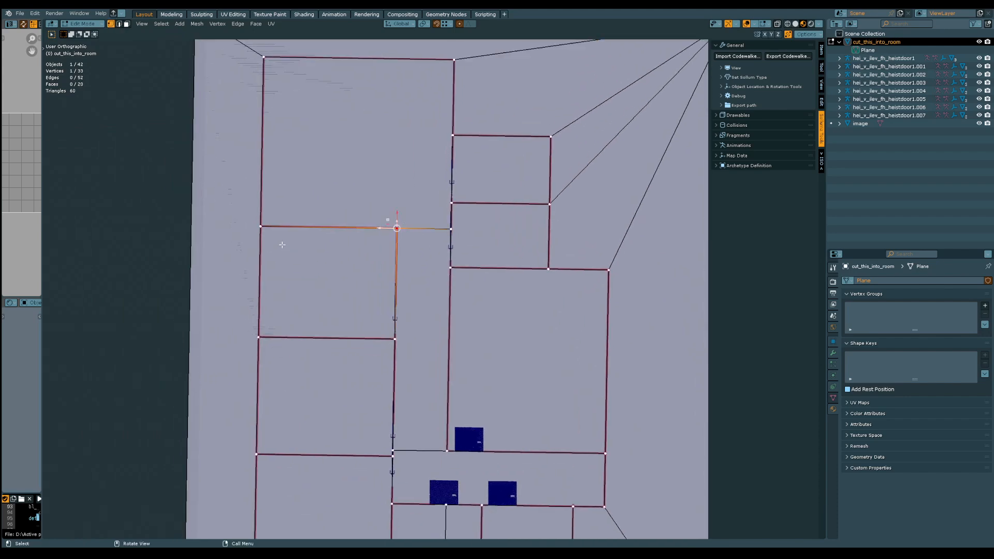
click(260, 227)
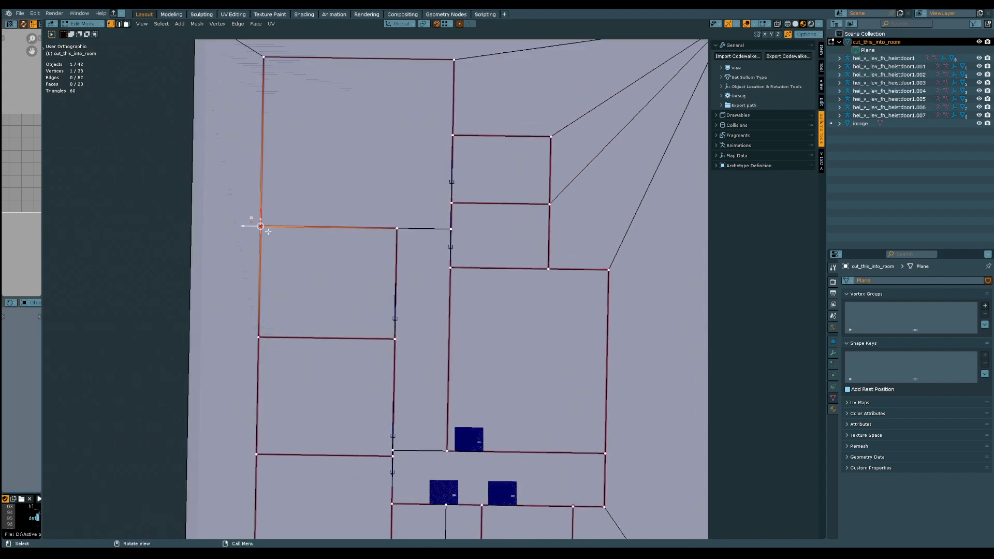
shift+middle_drag(215, 62, 245, 159)
shift+click(217, 119)
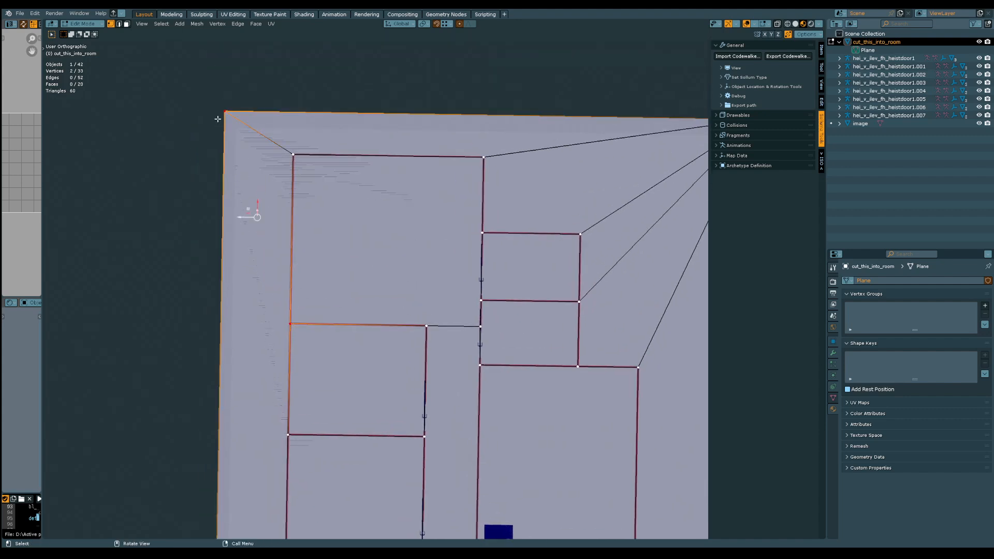
click(424, 329)
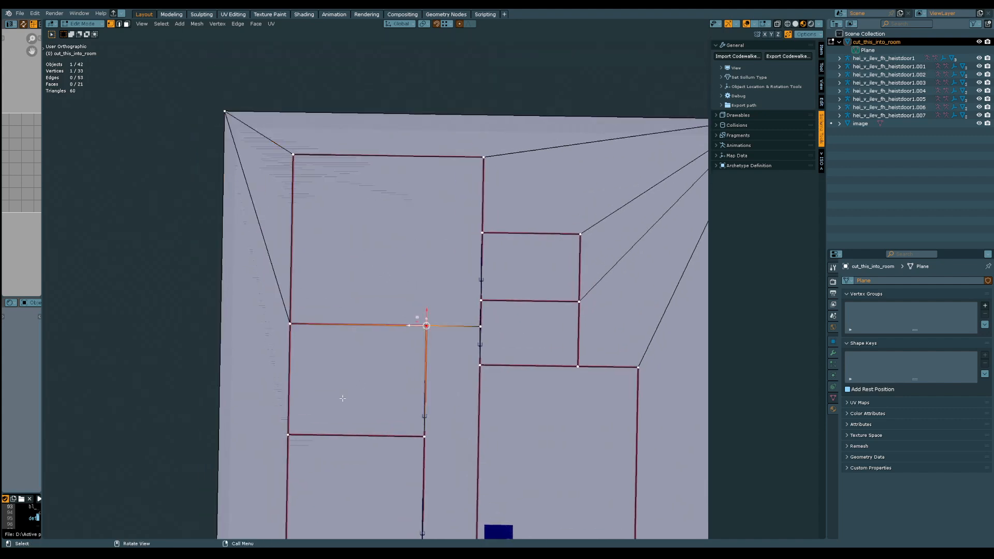
shift+click(291, 434)
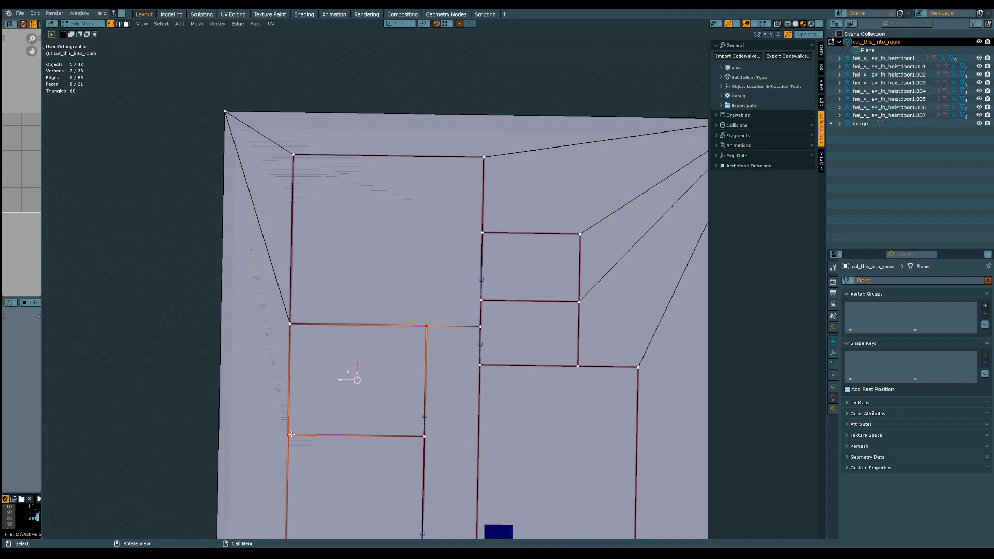
click(425, 327)
shift+middle_drag(419, 329, 394, 221)
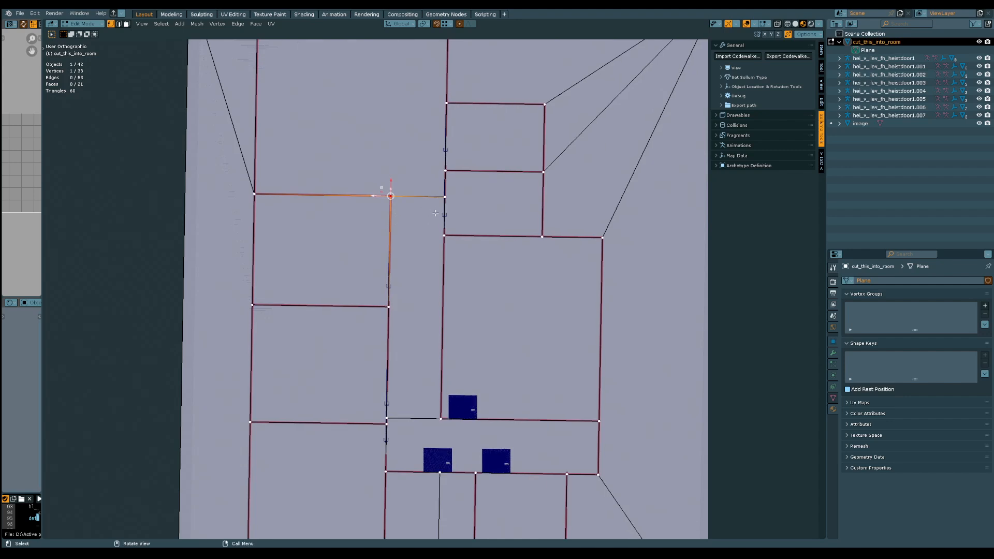
shift+middle_drag(448, 136, 423, 202)
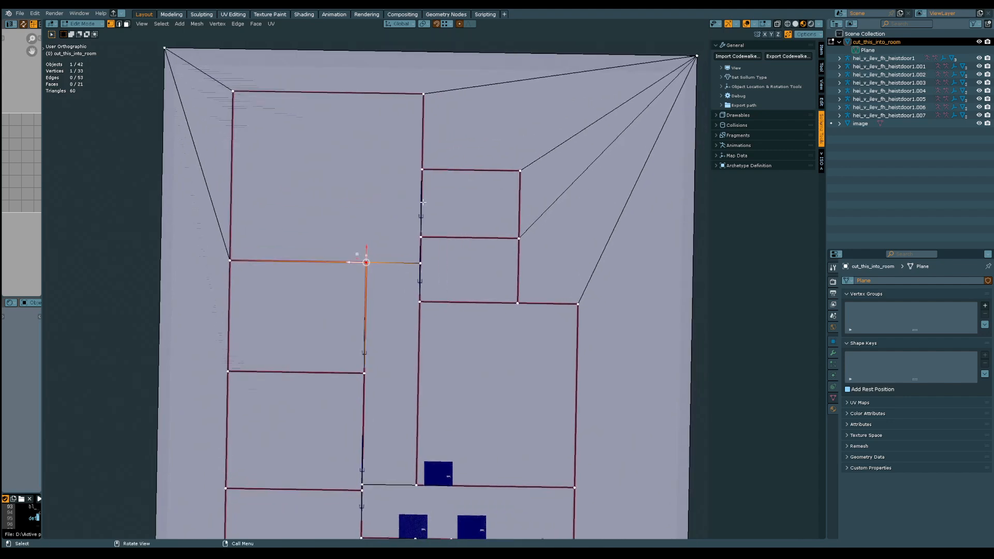
shift+middle_drag(445, 315, 423, 218)
Dissolve the surplus vertical edge crossing the small south room beside the southwest room
shift+middle_drag(388, 404, 426, 238)
shift+middle_drag(417, 309, 404, 253)
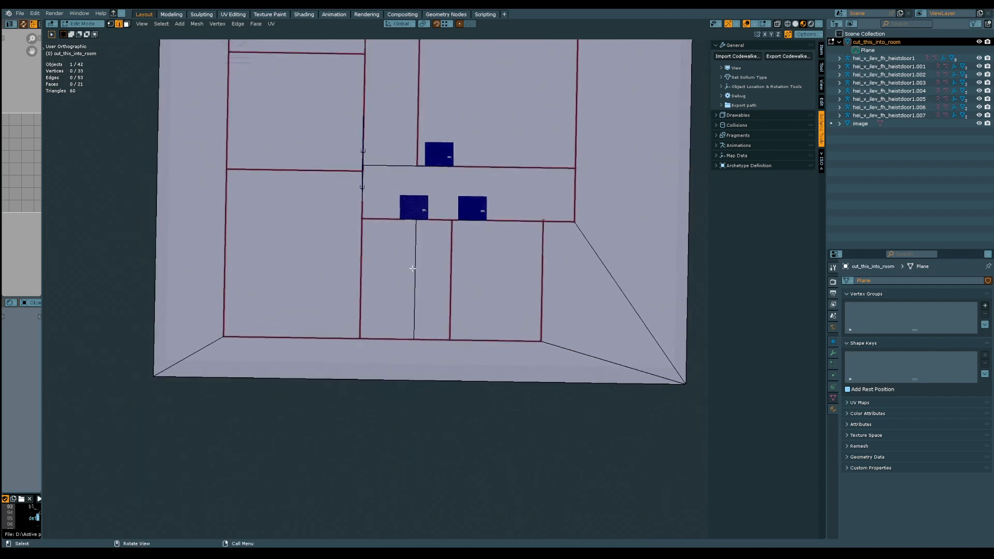
key(ctrl+x)
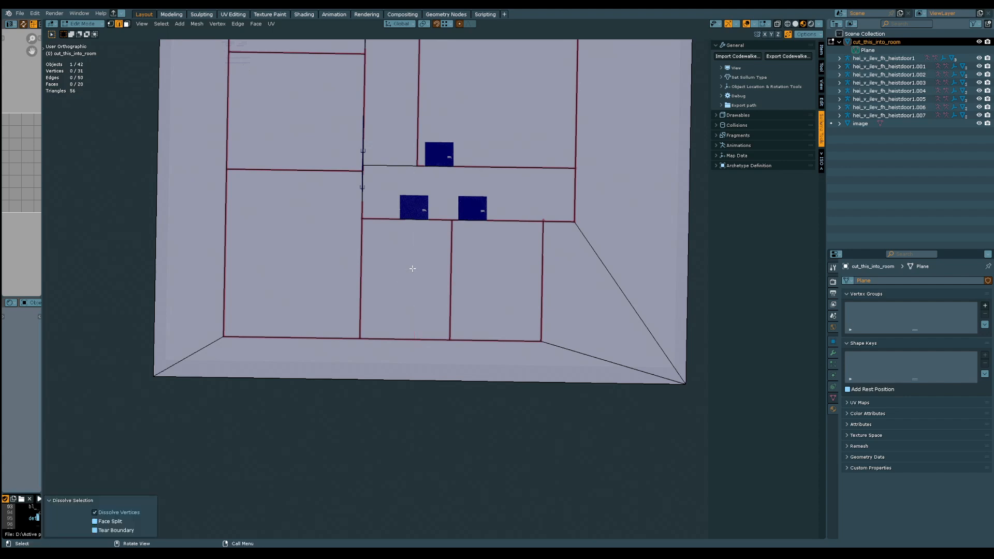
Return to the top view of the whole floor plan and save the file
middle_drag(411, 269, 349, 359)
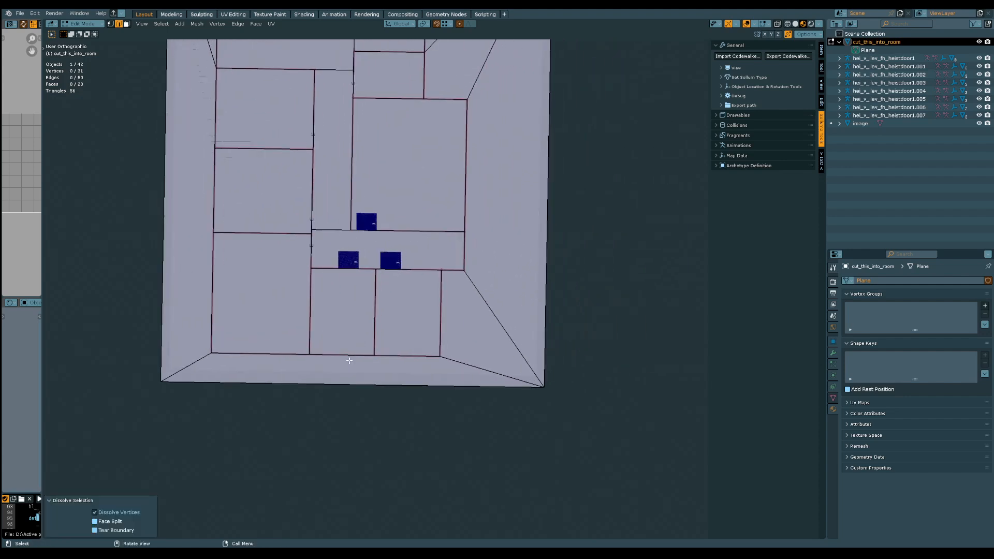
middle_drag(386, 189, 385, 300)
scroll(383, 336, down, 1)
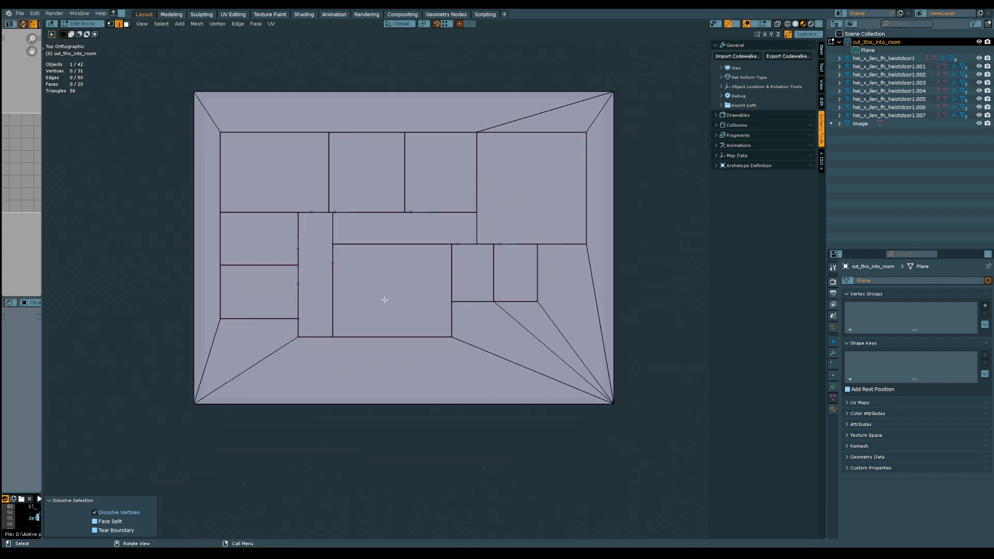
key(ctrl+s)
Connect the southwest room's southeast corner vertex beside the corridor to the plane's southwest corner and save the file
middle_drag(359, 328, 446, 301)
scroll(370, 286, up, 1)
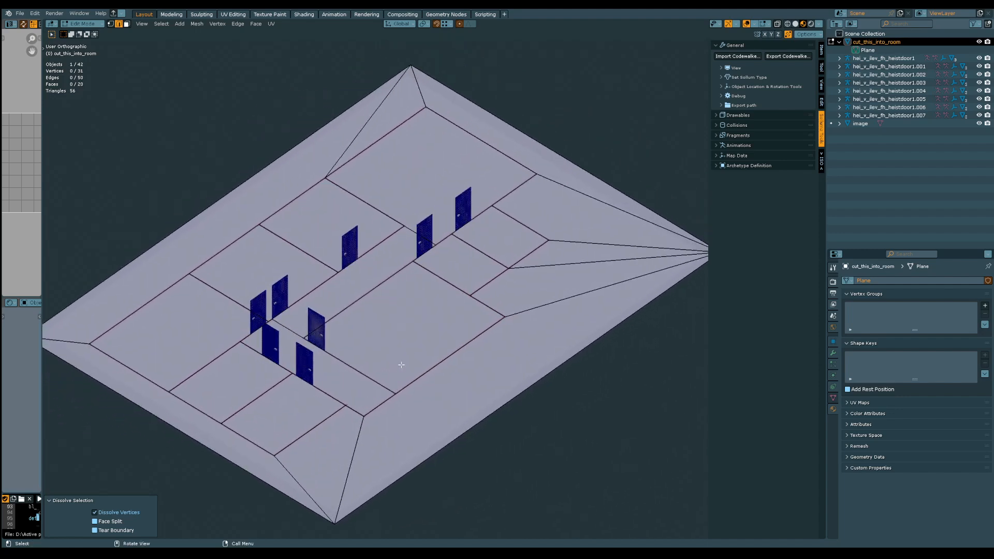
middle_drag(384, 350, 396, 304)
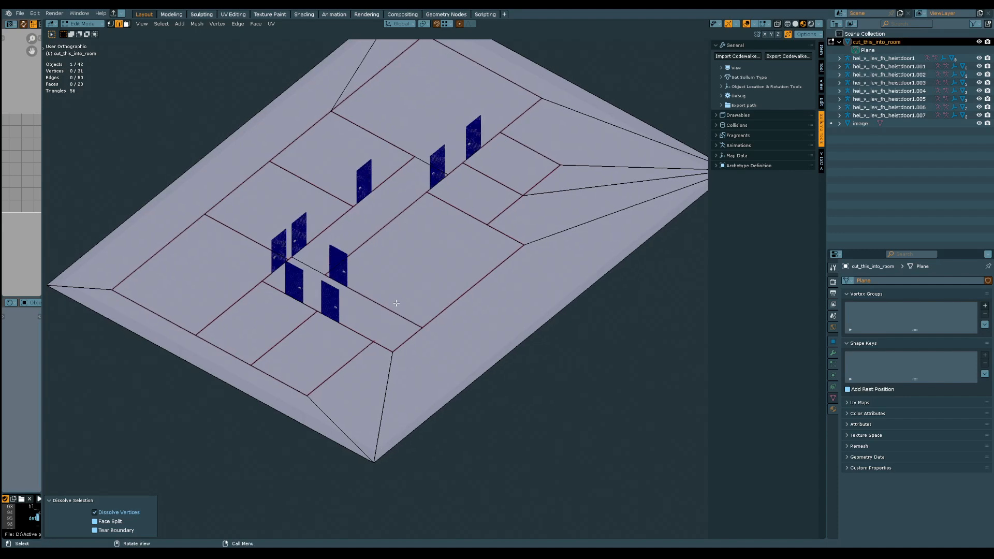
key(1)
shift+click(375, 463)
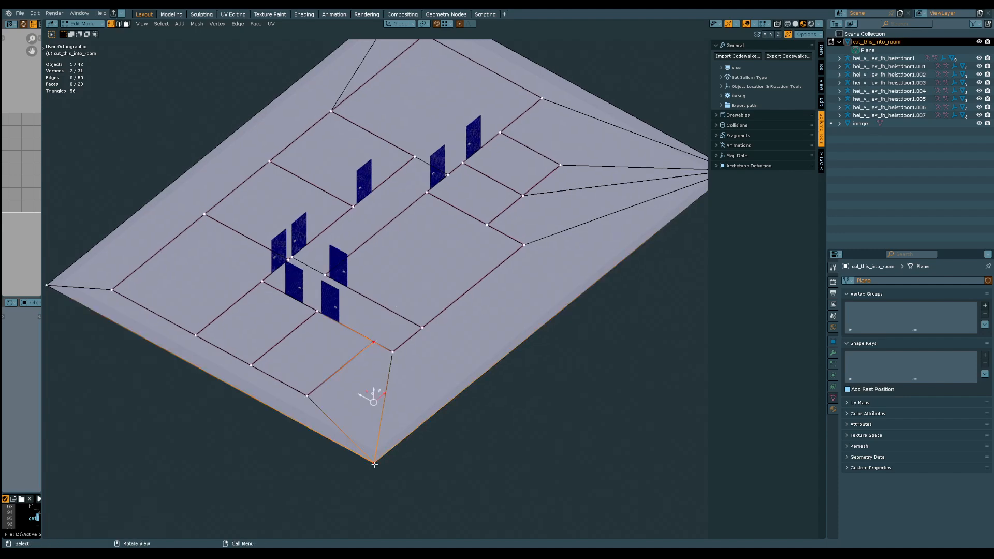
middle_drag(392, 426, 220, 78)
key(ctrl+s)
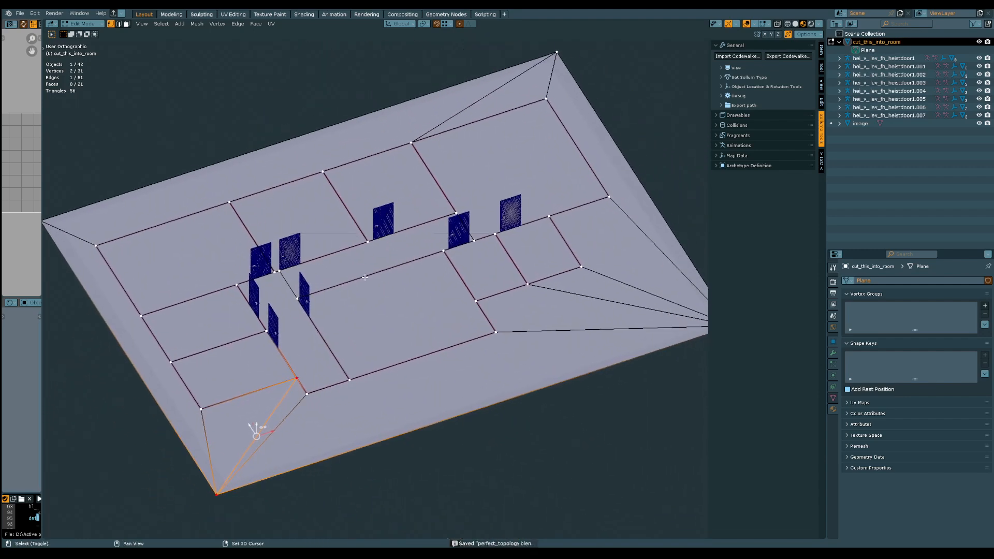
Select all eleven room and corridor faces of the floor plan in face mode, leaving out the surrounding border faces
click(118, 24)
click(126, 24)
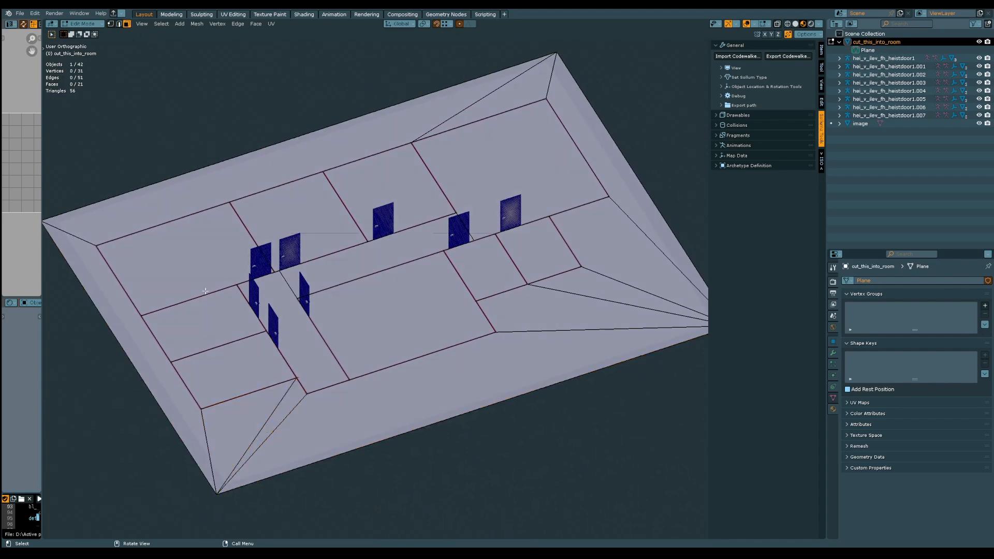
click(238, 240)
shift+click(323, 207)
shift+click(394, 179)
shift+click(492, 161)
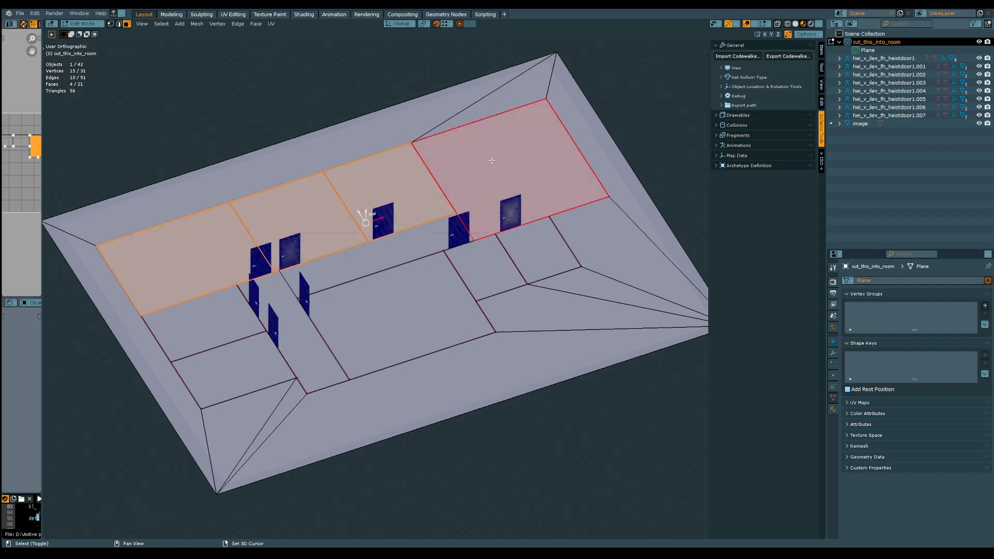
shift+click(537, 252)
shift+click(487, 266)
shift+click(394, 247)
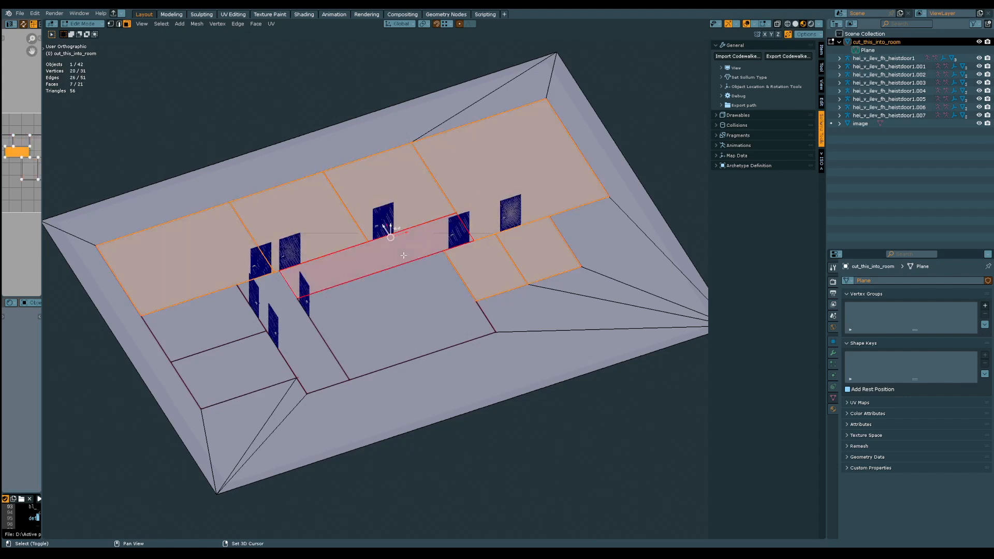
shift+click(397, 302)
shift+click(314, 349)
shift+click(288, 336)
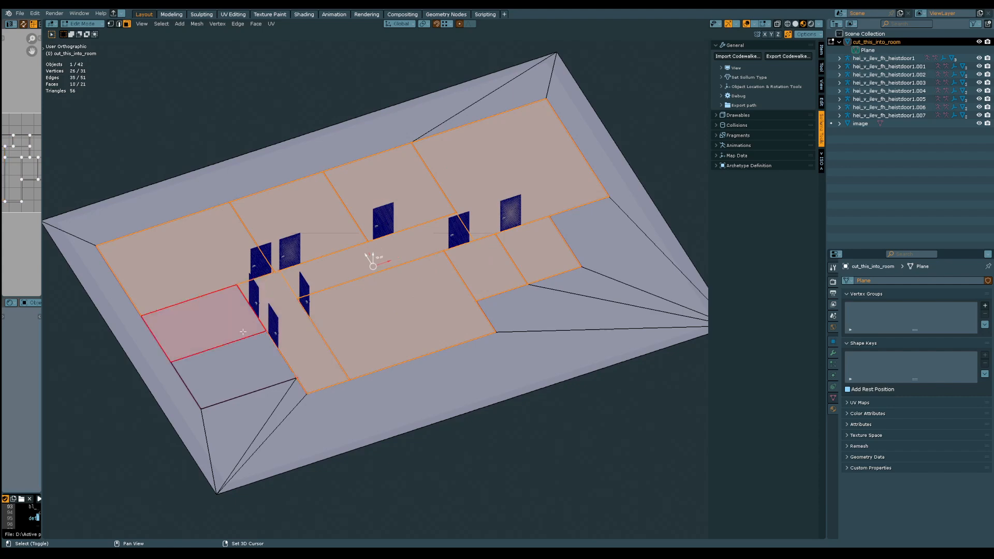
shift+click(236, 383)
Try to inset the selected room and corridor faces together by about 0.92 m, and undo the inset
middle_drag(235, 383, 398, 347)
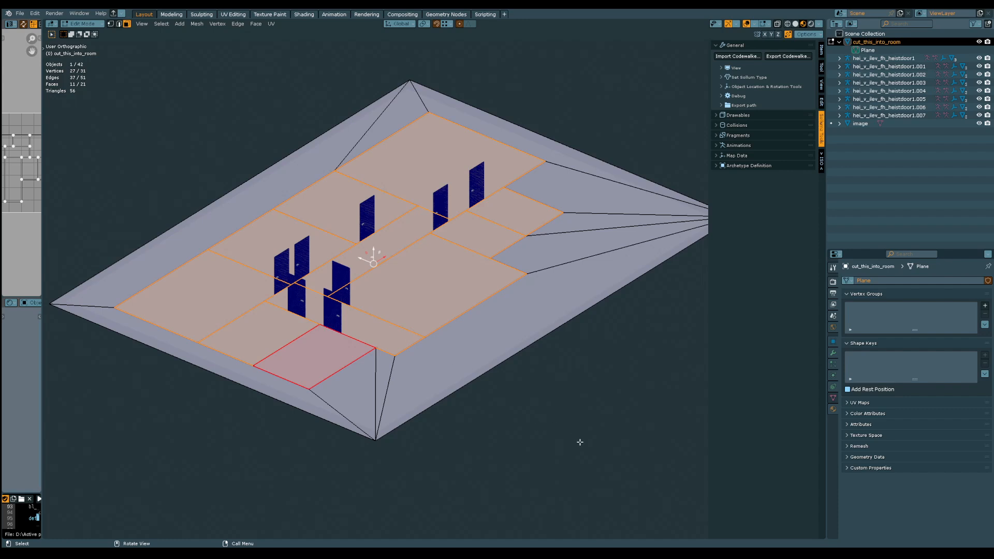
key(i)
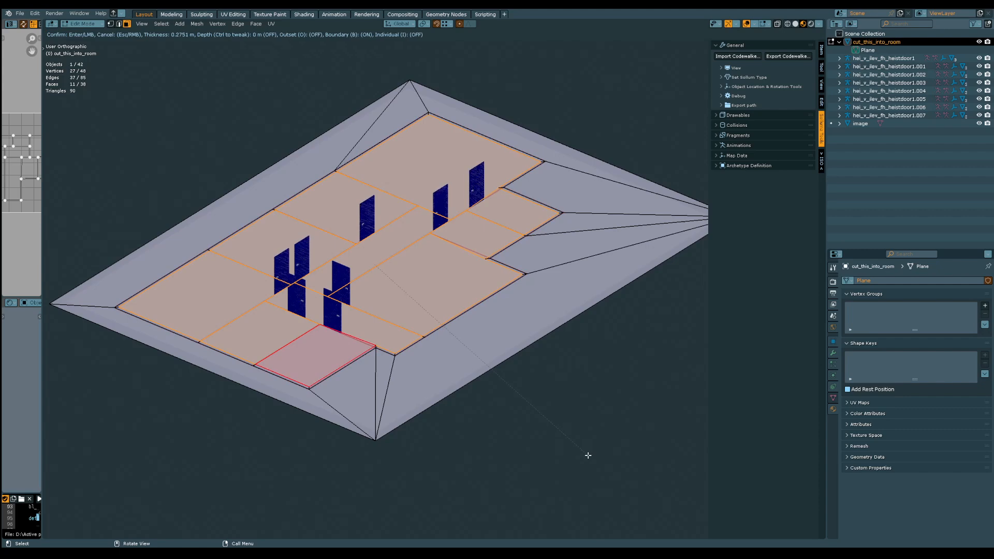
click(582, 449)
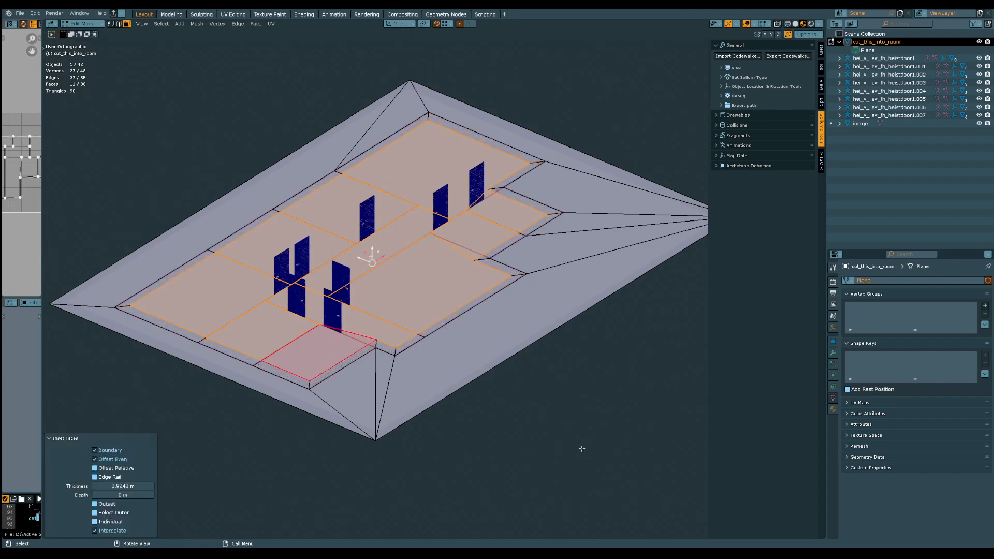
middle_drag(329, 447, 403, 352)
key(ctrl+z)
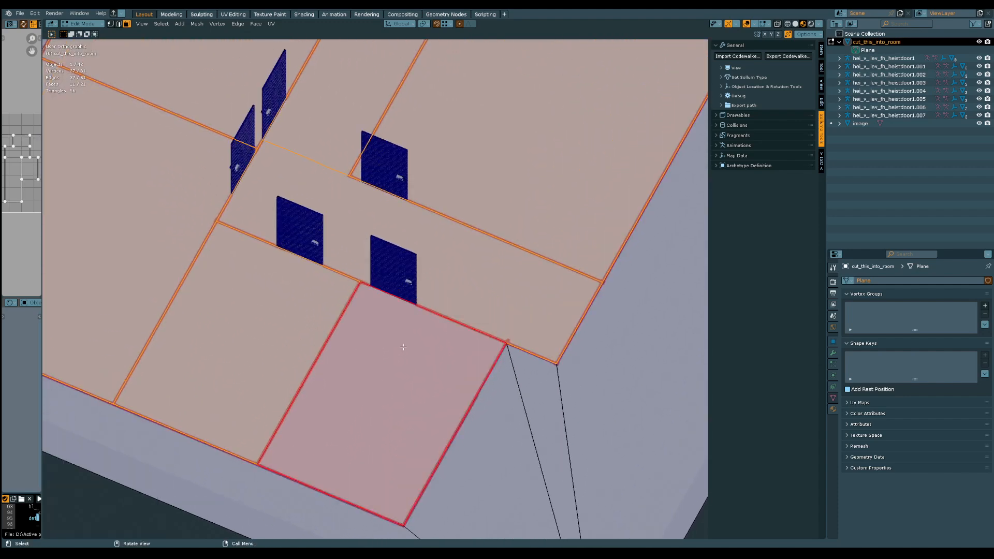
shift+middle_drag(464, 359, 433, 278)
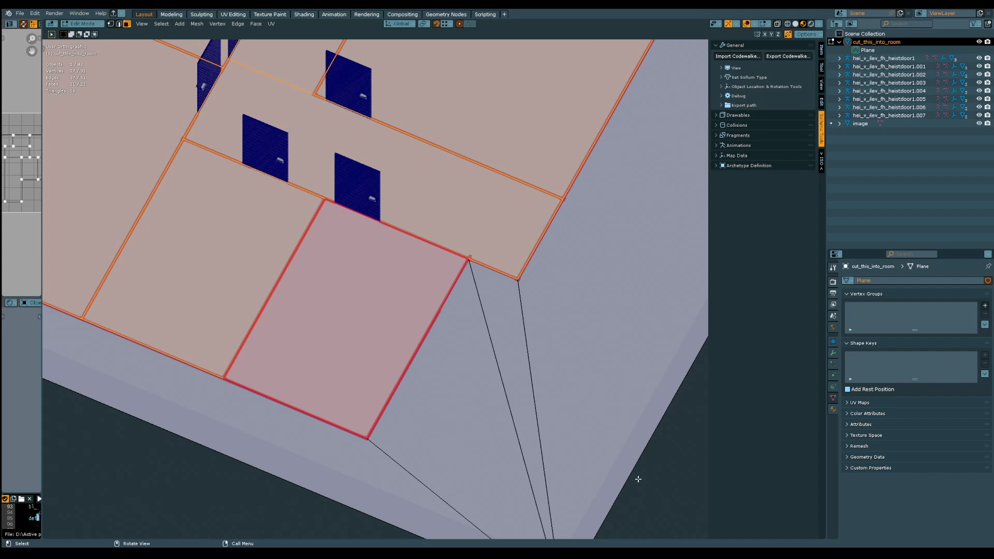
Inset the selected room and corridor faces individually with a thickness of about 0.2042 m and save the file
key(i)
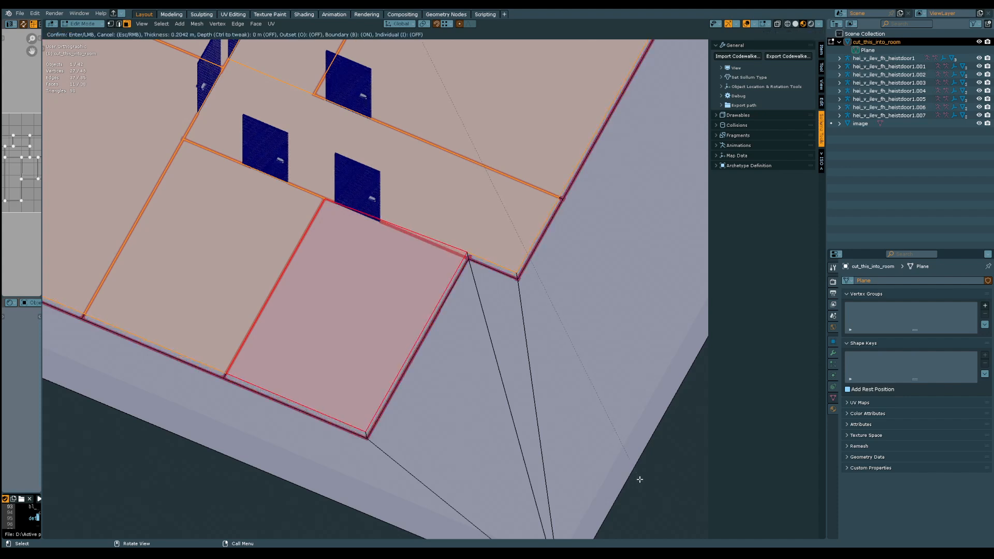
click(636, 477)
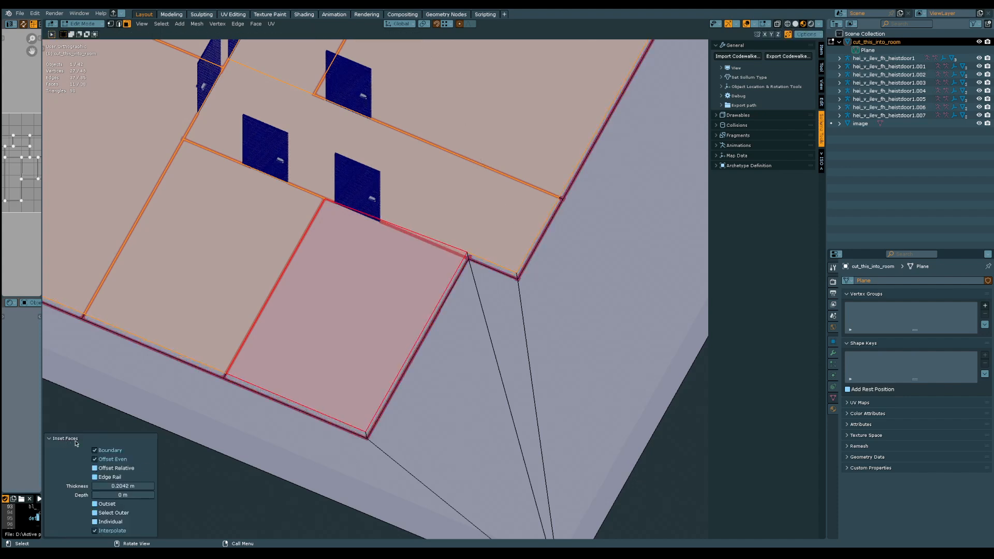
click(107, 525)
middle_drag(282, 328, 280, 297)
shift+middle_drag(383, 227, 359, 294)
shift+middle_drag(376, 252, 379, 291)
middle_drag(380, 291, 408, 306)
key(ctrl+s)
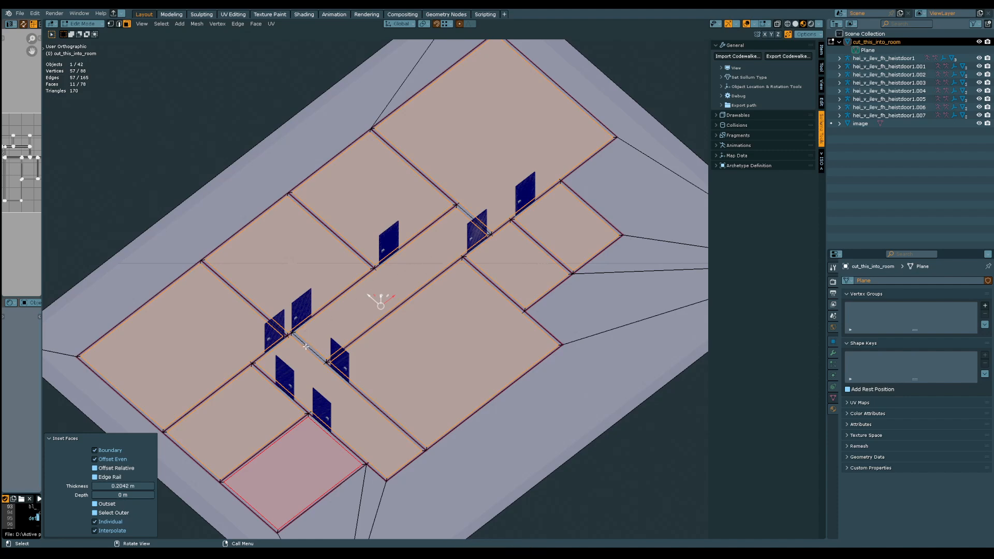
Try to dissolve the parallel edges running across both corridor openings in edge mode, and undo the dissolve
click(119, 24)
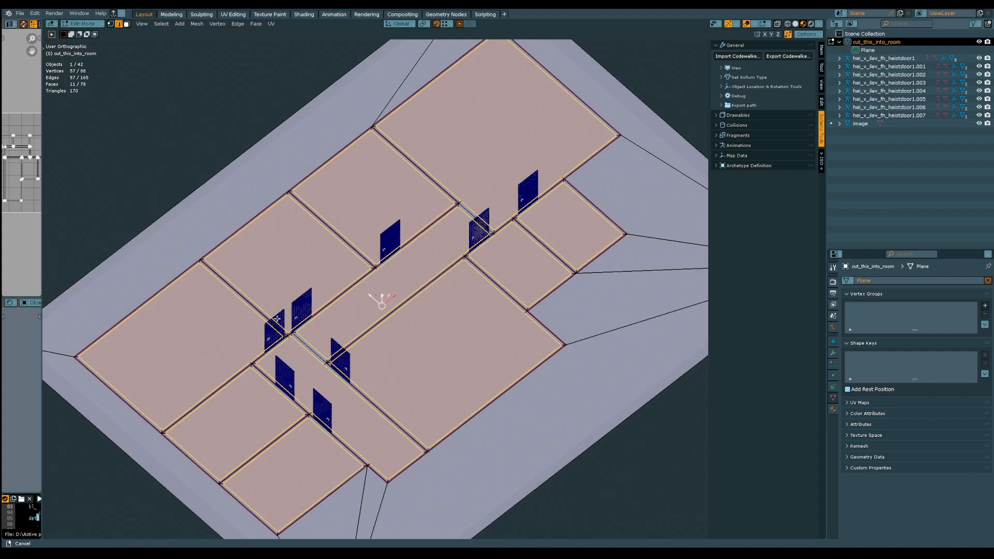
scroll(316, 347, up, 2)
click(322, 356)
middle_drag(356, 337, 343, 344)
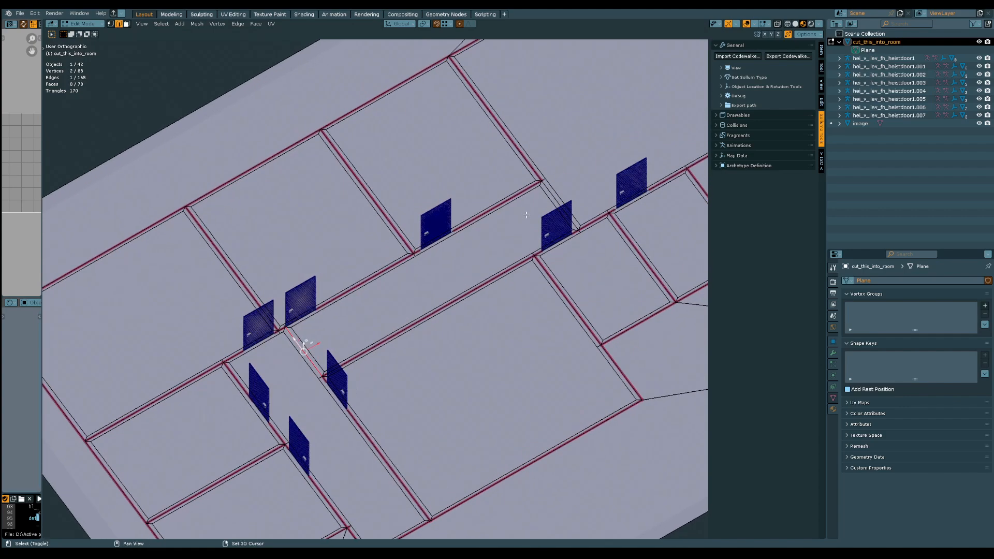
shift+click(551, 196)
shift+click(561, 189)
shift+click(565, 192)
shift+click(306, 351)
shift+click(292, 360)
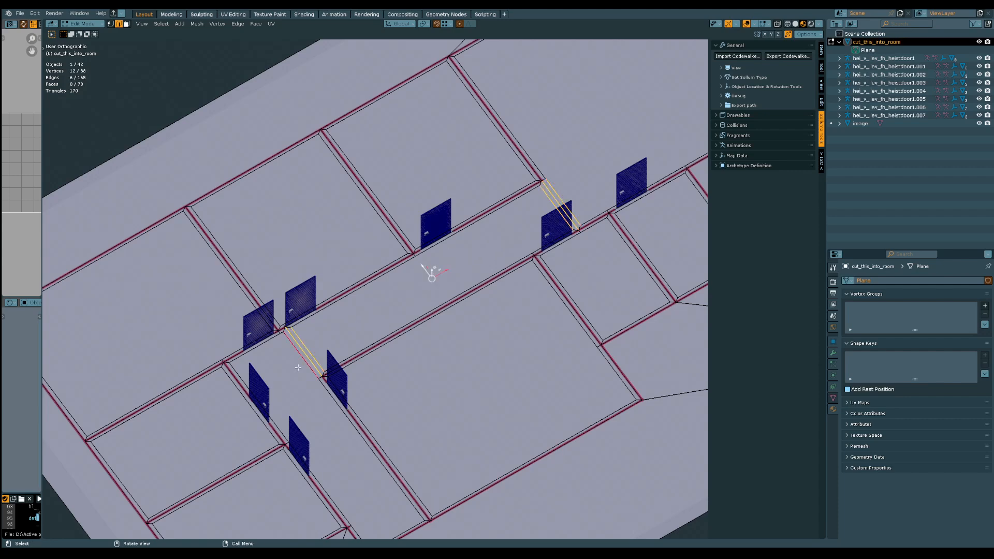
middle_drag(376, 347, 464, 377)
key(ctrl+x)
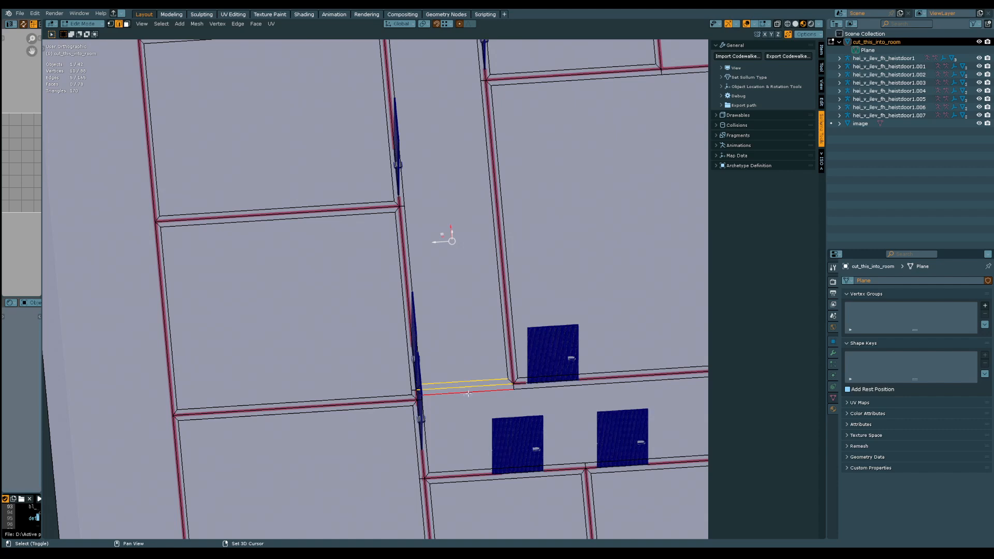
shift+click(468, 393)
key(ctrl+x)
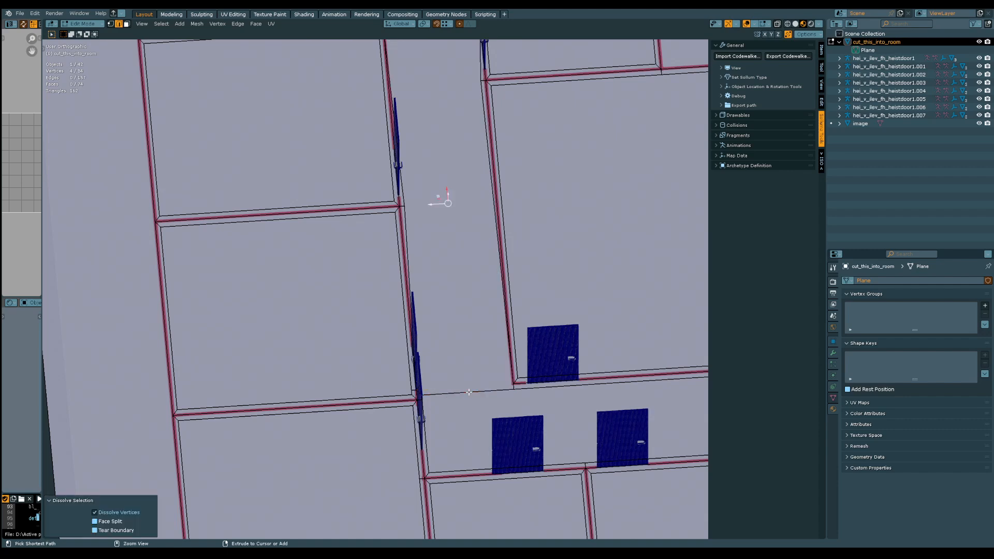
key(ctrl+z)
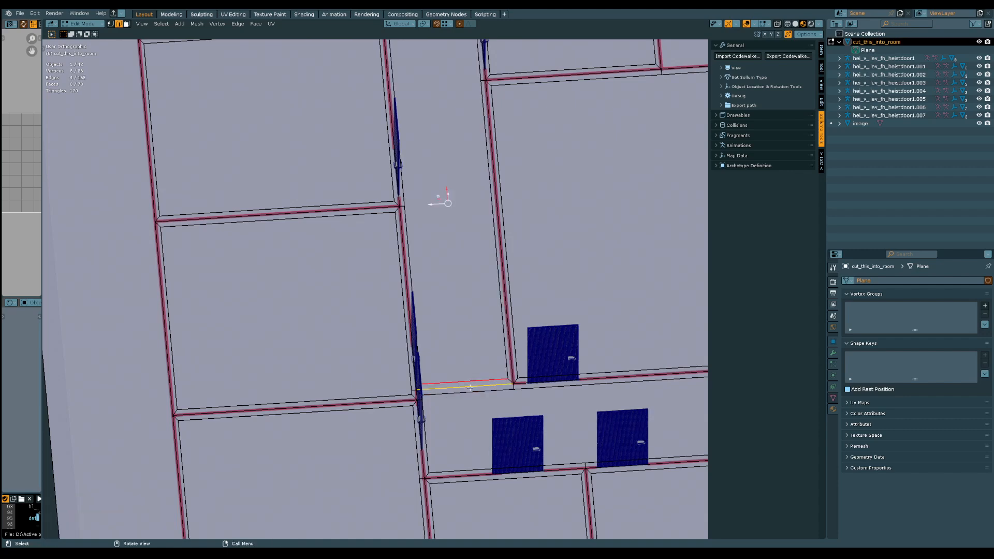
Dissolve only the middle edge of the inset strip across each of the two corridor openings
click(471, 388)
shift+middle_drag(462, 282, 459, 439)
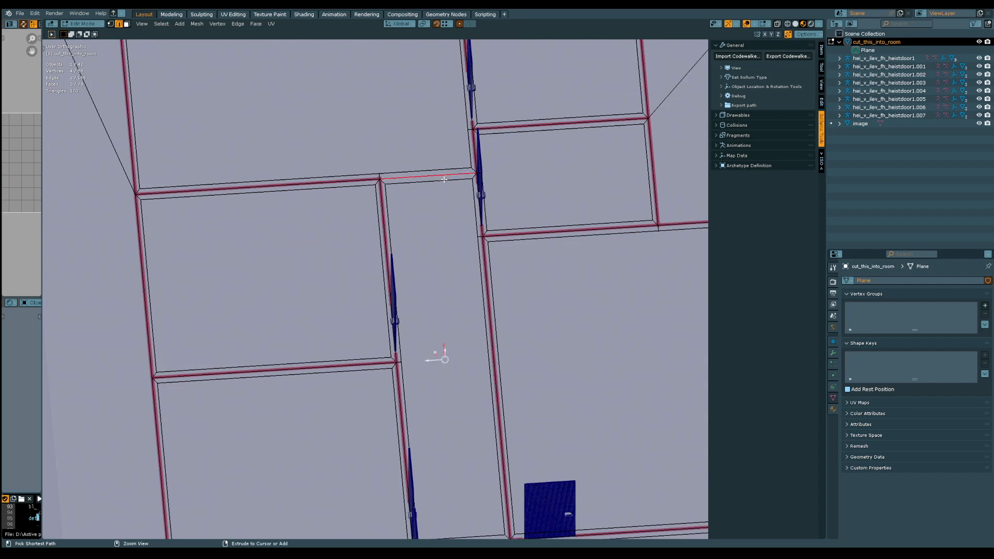
key(ctrl+x)
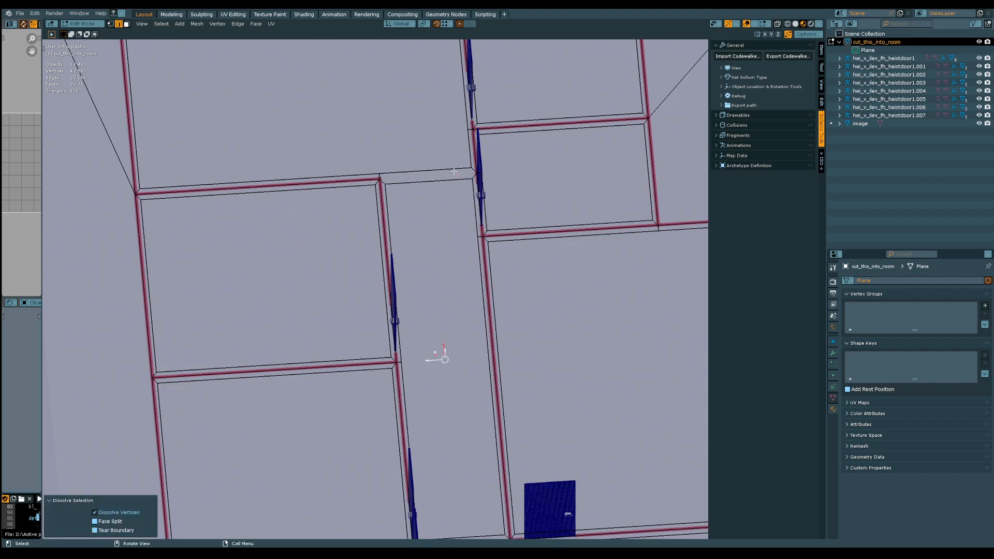
Connect the two strip corner vertices at the wall end of the north corridor opening in vertex mode and save the file
key(1)
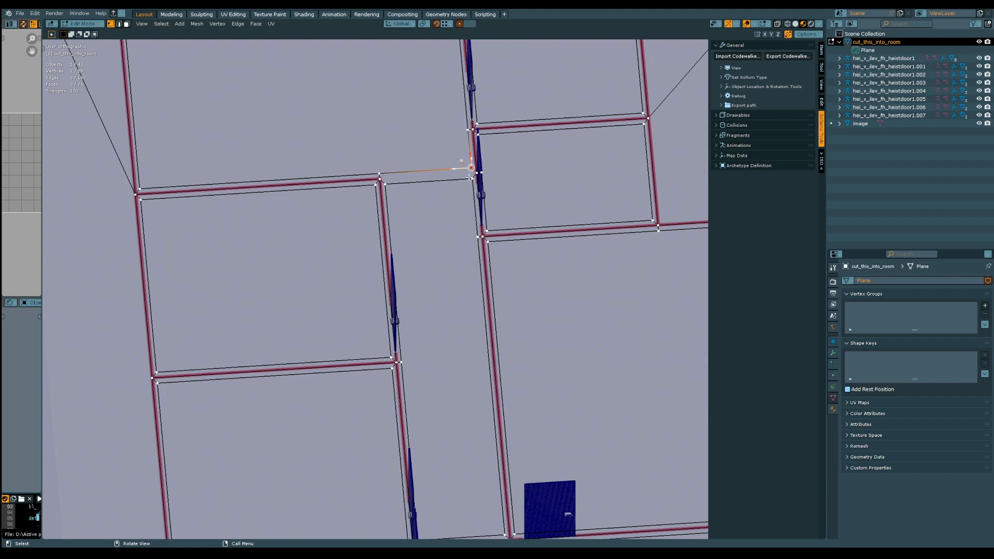
click(471, 173)
key(j)
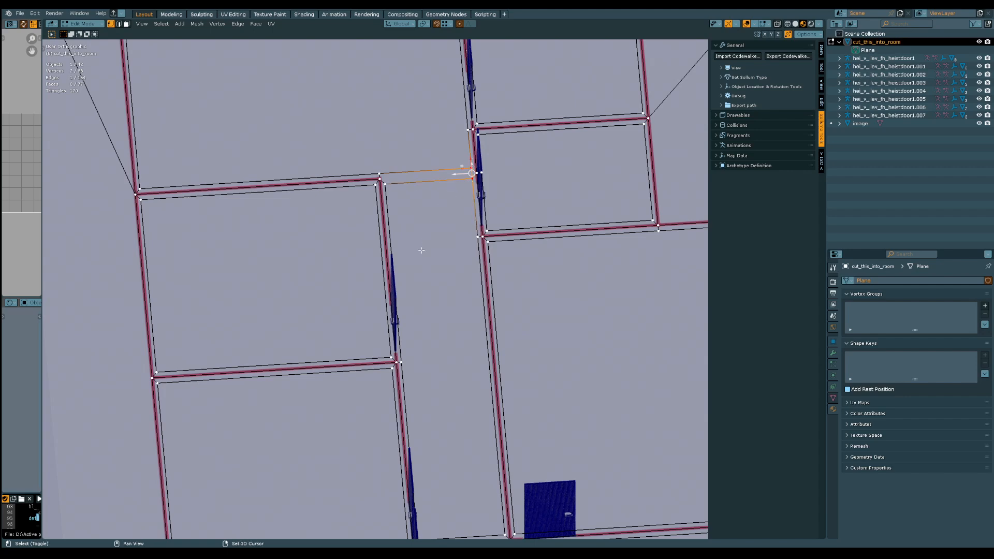
shift+middle_drag(421, 251, 437, 328)
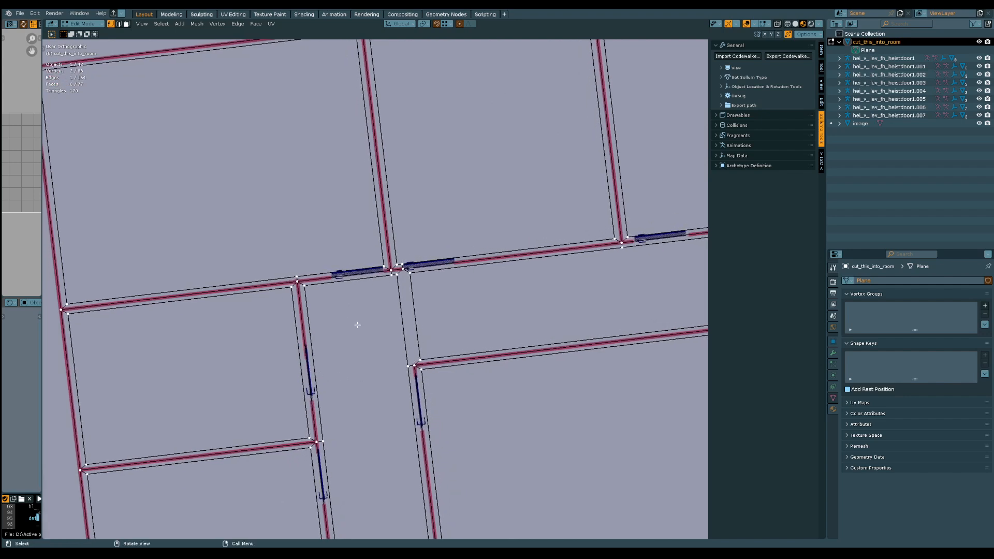
key(ctrl+s)
Select the eleven inner room and corridor faces in face mode, leaving out the thin inset strips and the border
middle_drag(362, 324, 351, 352)
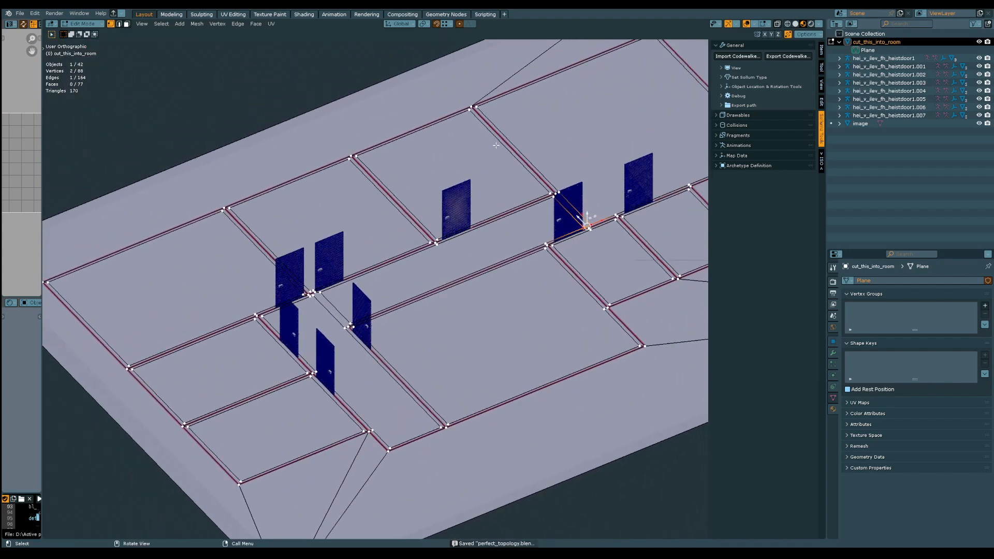
shift+middle_drag(324, 43, 250, 68)
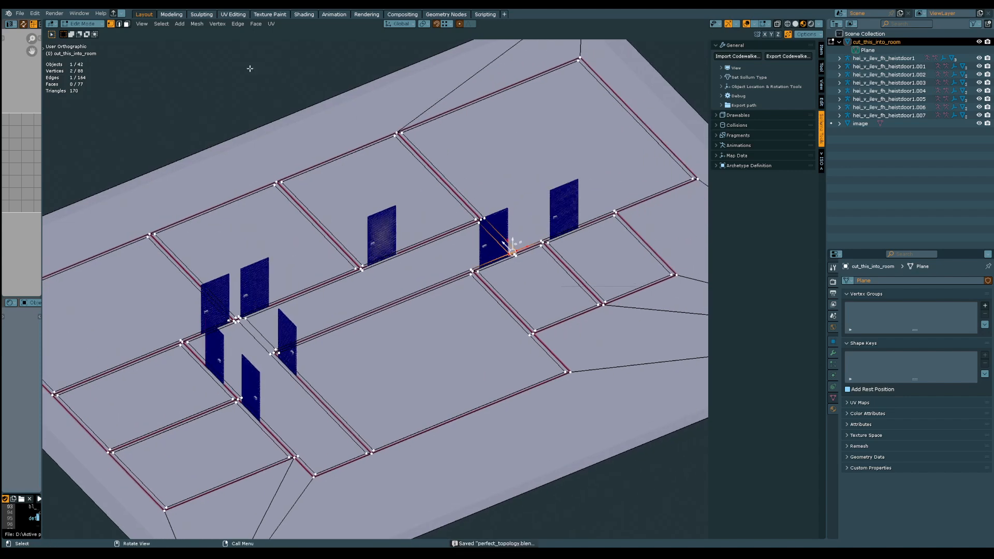
click(126, 24)
click(548, 149)
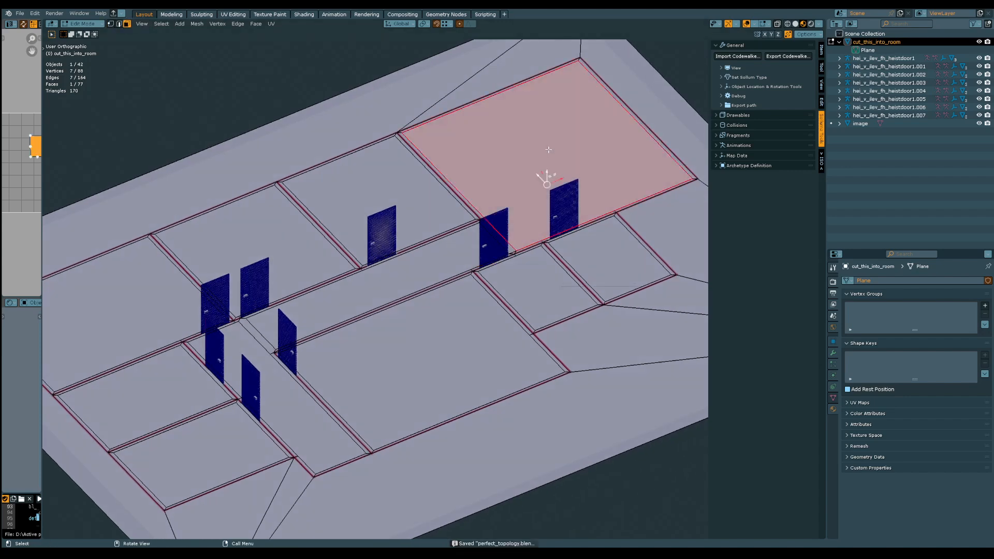
shift+click(600, 232)
shift+click(466, 316)
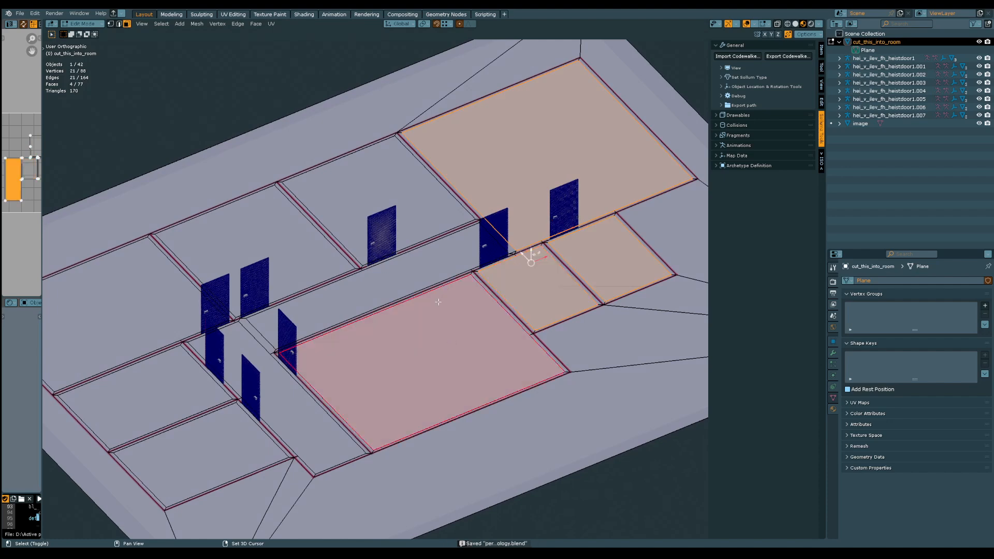
shift+click(425, 271)
shift+click(396, 195)
shift+click(277, 224)
shift+middle_drag(324, 204, 448, 147)
shift+click(273, 236)
shift+click(301, 335)
shift+click(325, 382)
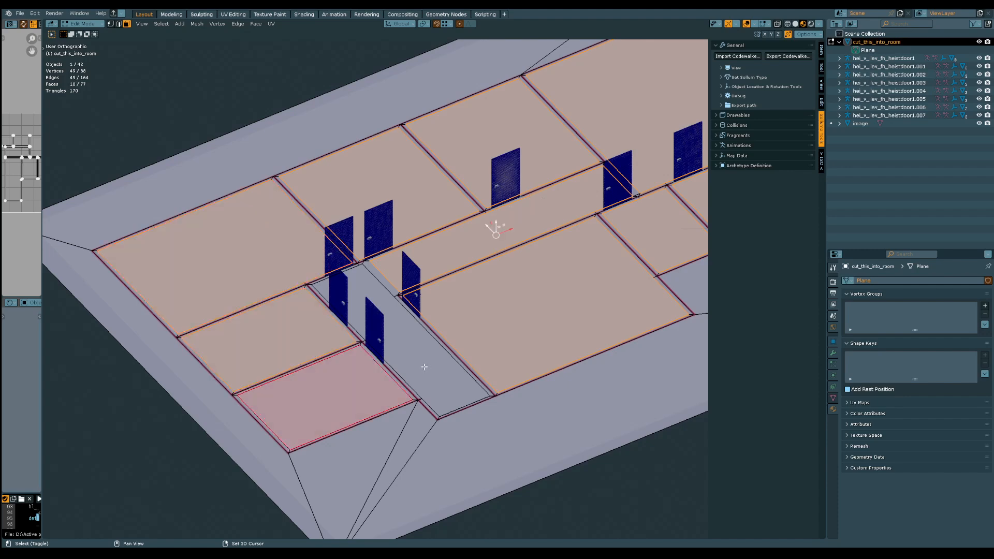
middle_drag(381, 288, 516, 323)
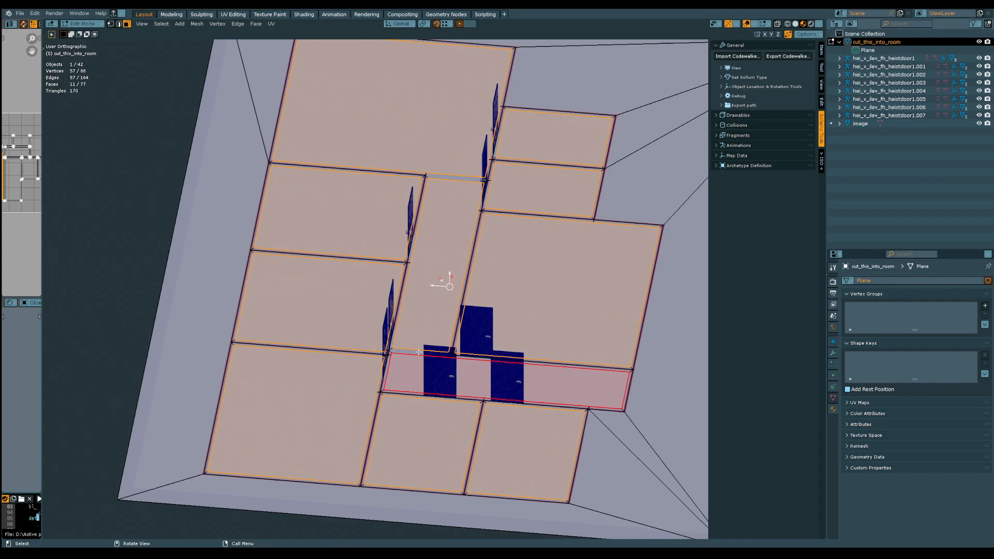
Invert the face selection and deselect all the outer border faces, keeping only the thin wall strips selected
mouse_move(419, 352)
middle_down()
mouse_move(467, 362)
mouse_move(444, 413)
mouse_move(447, 290)
mouse_move(434, 377)
mouse_move(438, 359)
middle_up()
shift+middle_drag(507, 199, 510, 343)
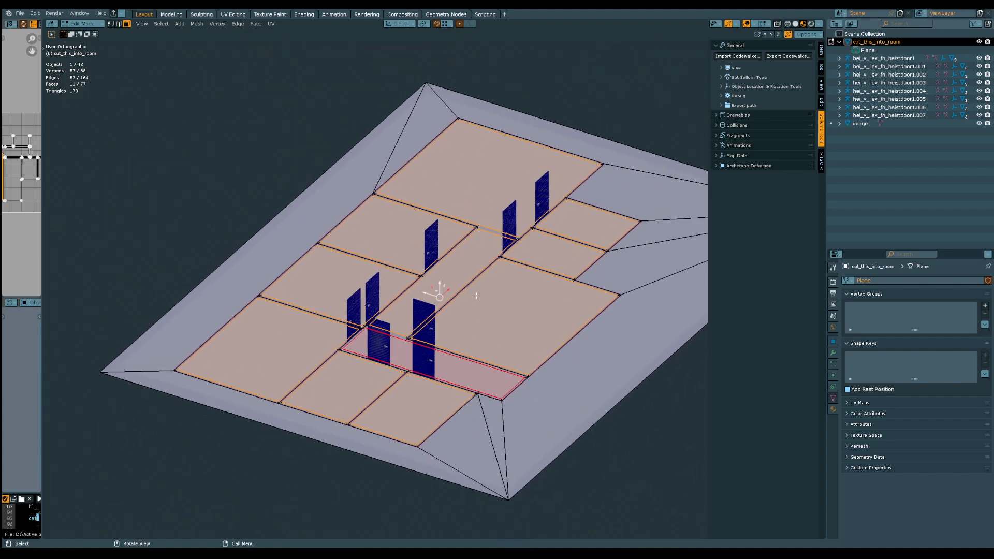
middle_drag(476, 296, 463, 329)
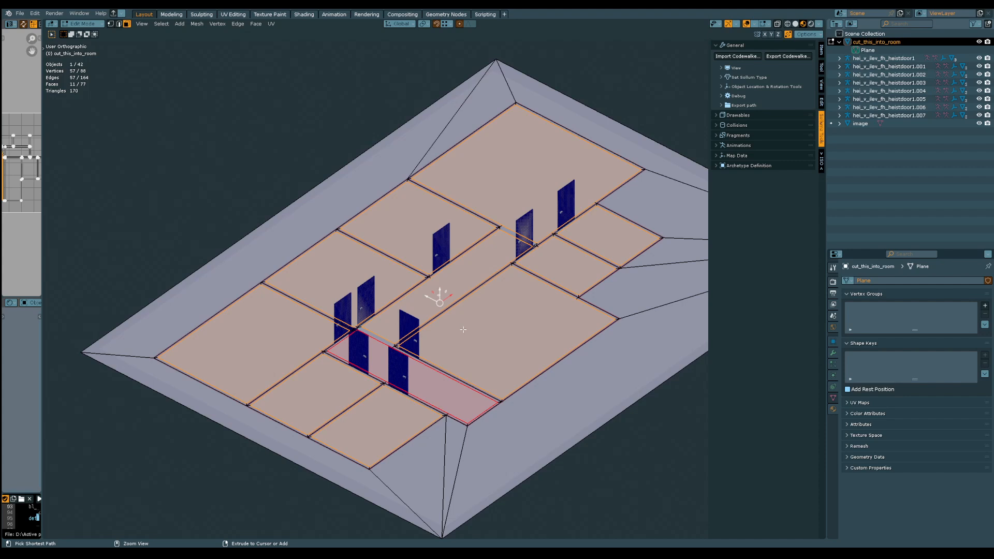
key(a)
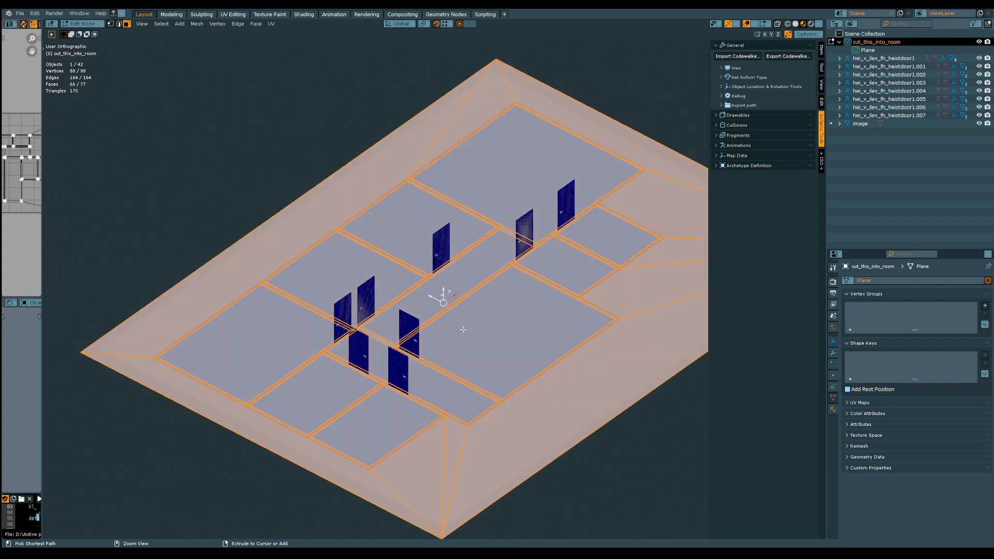
shift+click(406, 156)
shift+click(473, 109)
shift+click(530, 97)
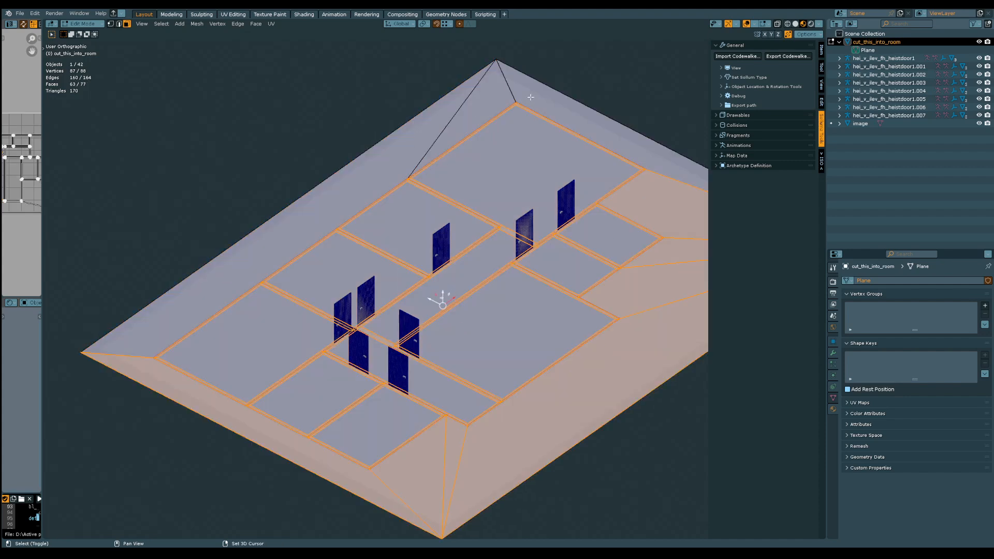
shift+click(659, 223)
shift+click(661, 256)
shift+click(653, 288)
shift+click(624, 365)
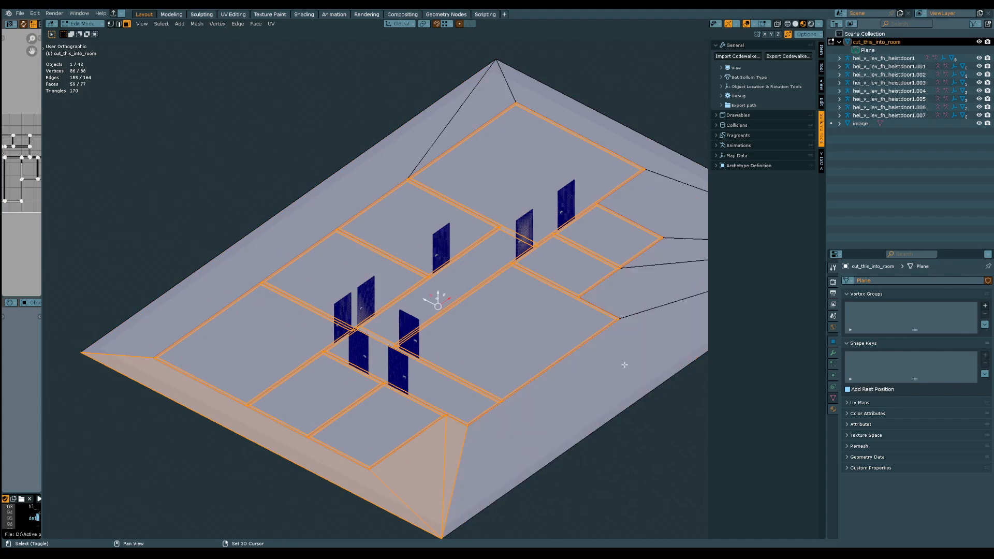
shift+click(453, 448)
shift+click(412, 460)
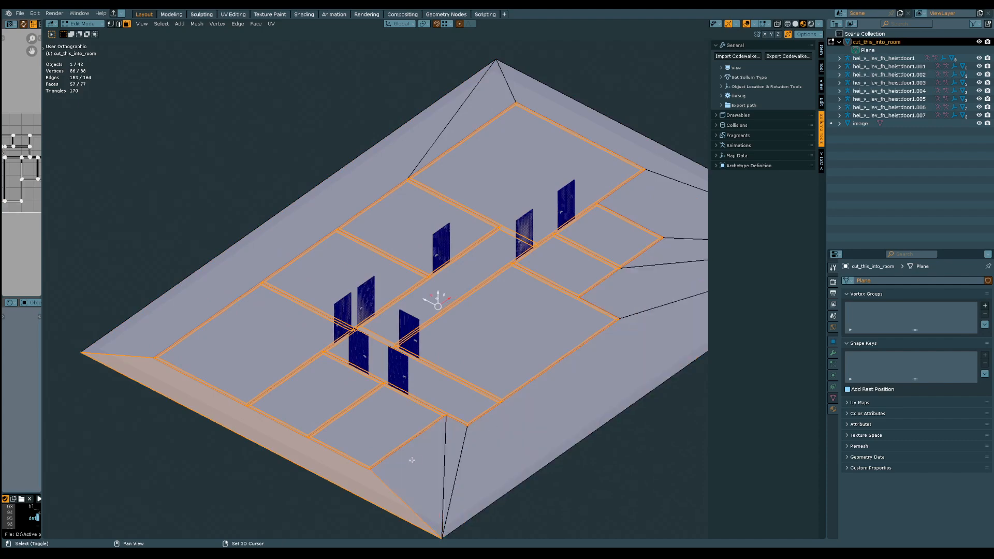
shift+click(374, 486)
Extrude the selected wall strips upward along the global Z axis by about 2.5246 m
middle_drag(374, 485, 448, 291)
middle_drag(437, 334, 446, 368)
scroll(443, 286, down, 3)
mouse_move(446, 368)
middle_down()
mouse_move(517, 355)
mouse_move(497, 390)
mouse_move(465, 373)
middle_up()
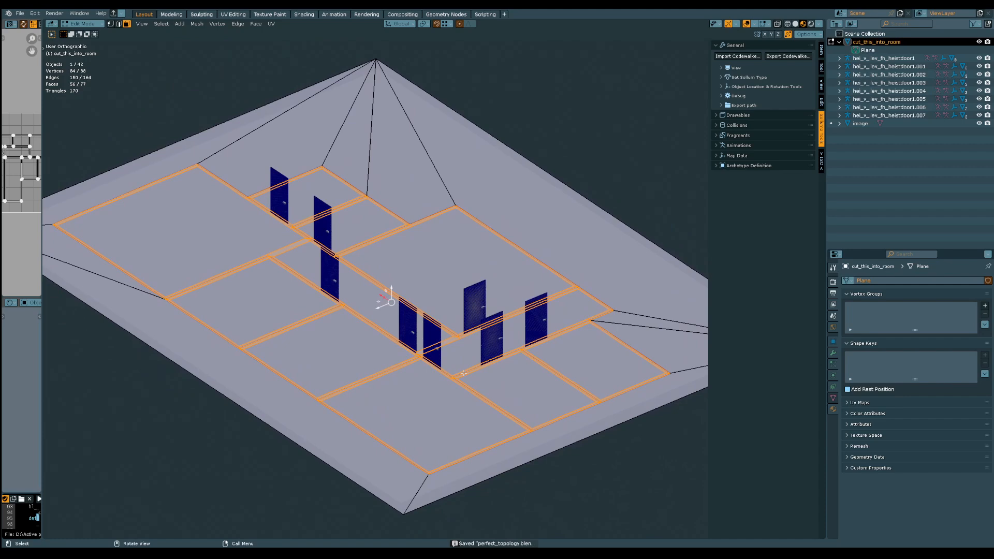
key(e)
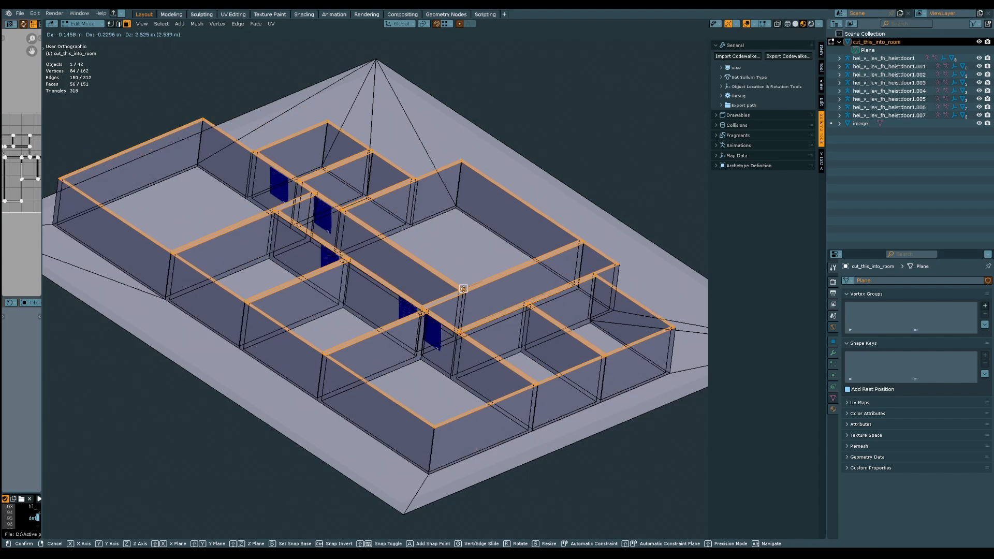
key(z)
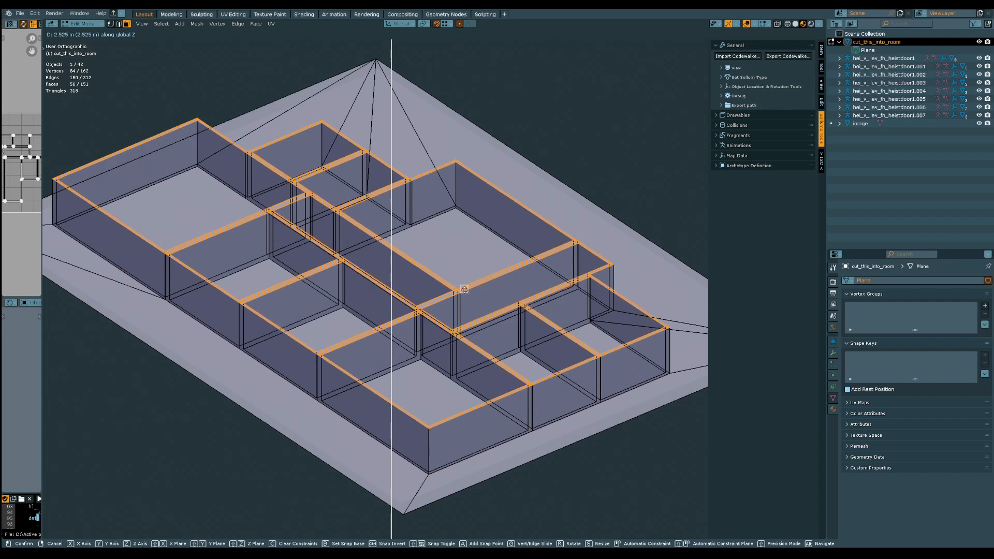
click(464, 289)
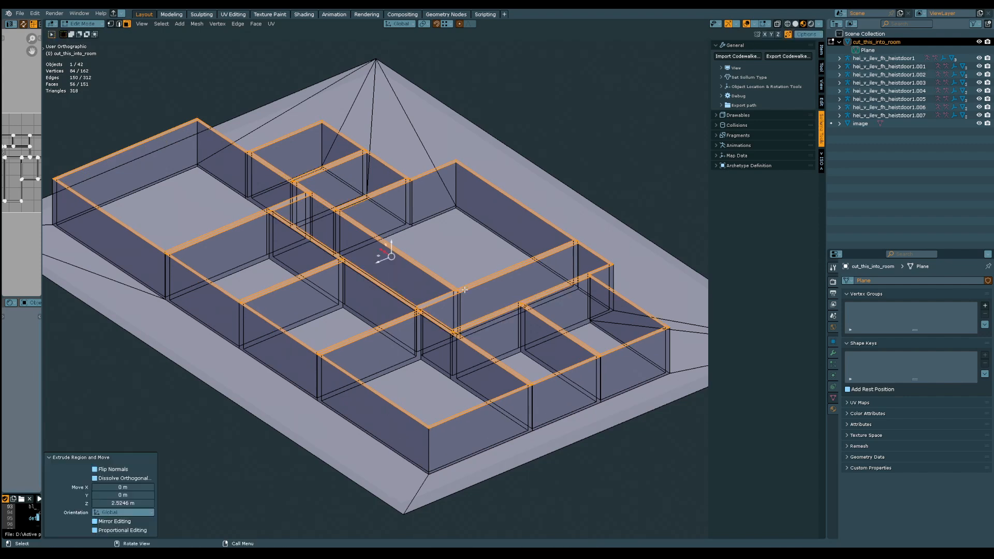
Check the snapping options and inspect the extruded walls and their height from several angles
click(452, 25)
click(451, 24)
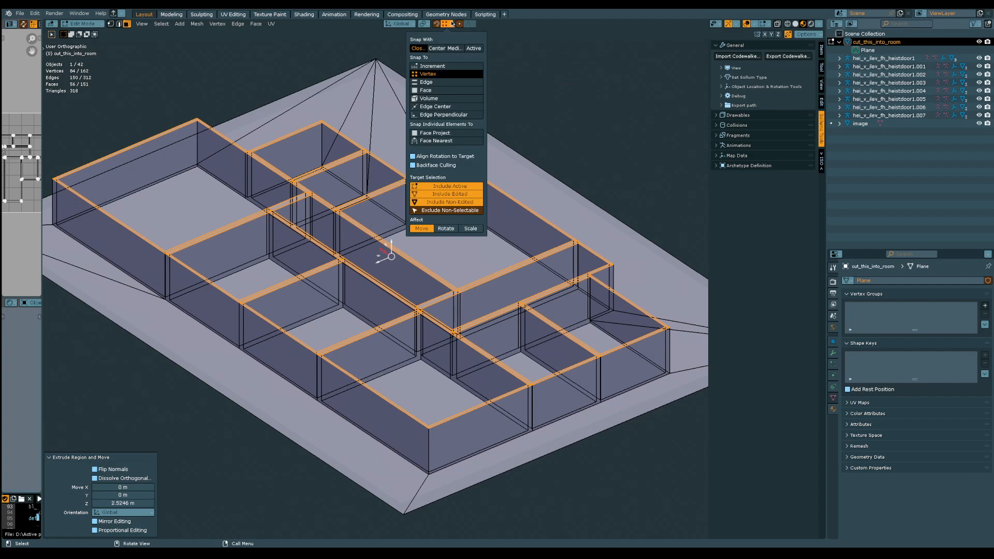
middle_drag(425, 243, 414, 320)
scroll(413, 320, up, 8)
middle_drag(422, 215, 434, 408)
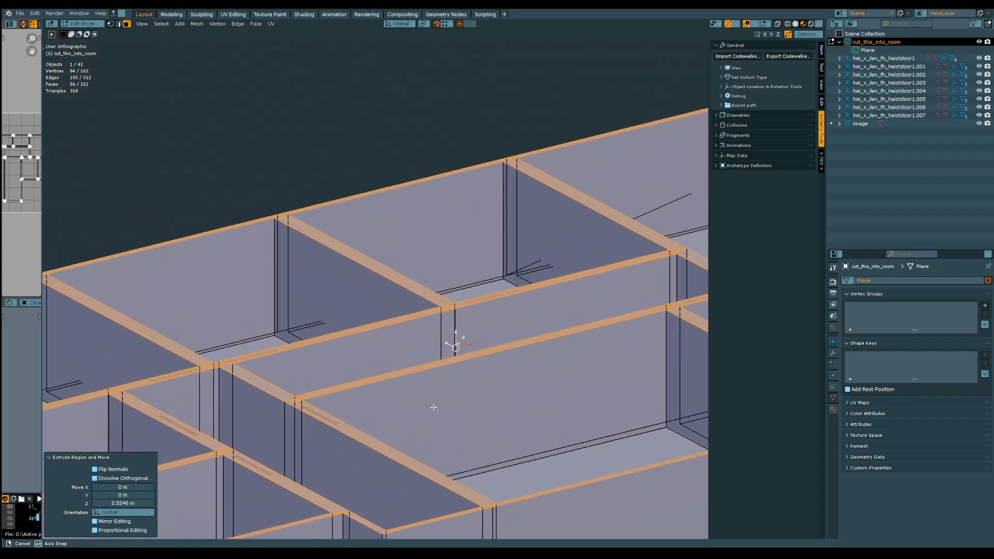
mouse_move(494, 373)
middle_down()
mouse_move(466, 381)
mouse_move(487, 380)
mouse_move(471, 345)
mouse_move(488, 399)
mouse_move(423, 412)
mouse_move(493, 396)
mouse_move(500, 410)
mouse_move(437, 406)
mouse_move(459, 399)
mouse_move(454, 414)
mouse_move(453, 399)
mouse_move(493, 405)
mouse_move(482, 369)
middle_up()
scroll(486, 300, down, 4)
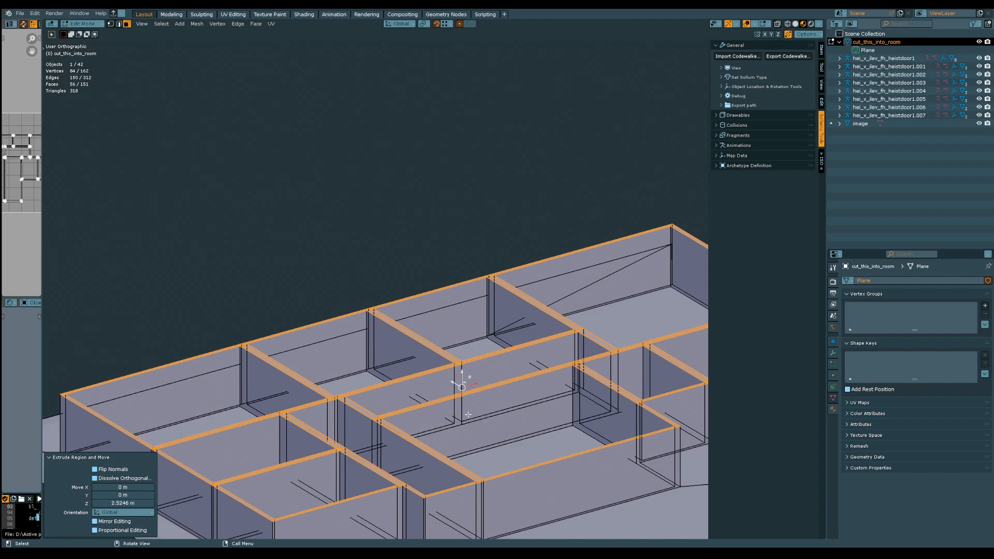
middle_drag(468, 415, 420, 425)
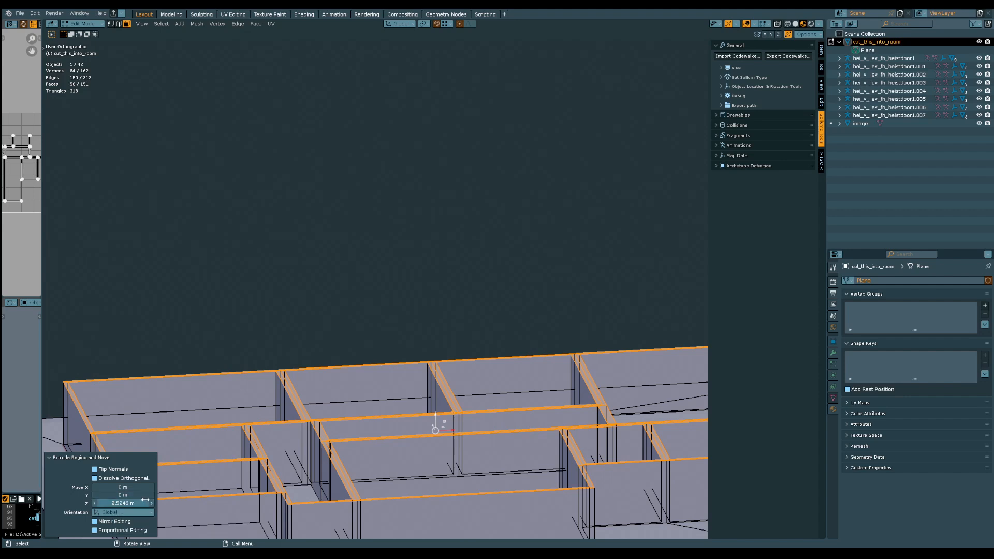
middle_drag(441, 434, 465, 444)
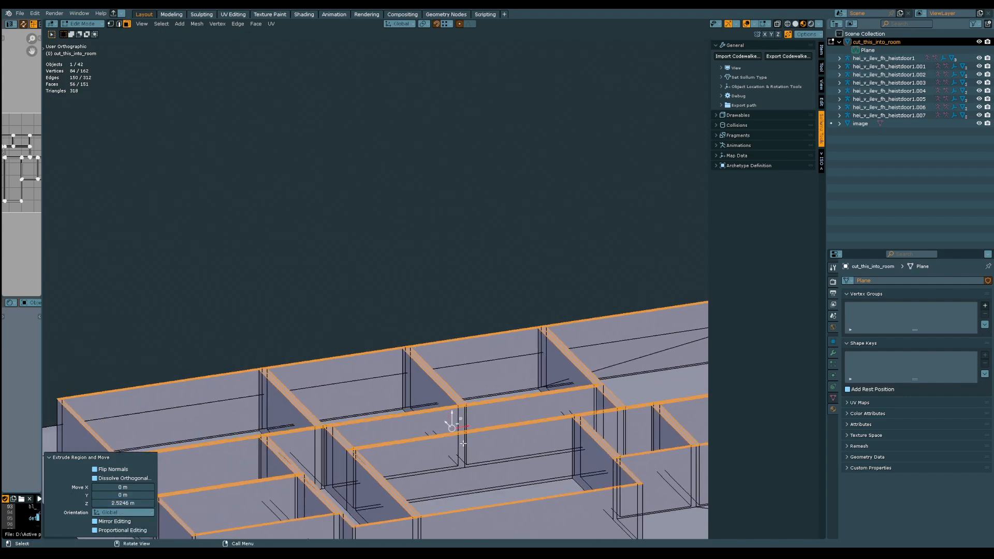
Extrude the wall tops upward again along global Z by 4 m and clear the selection
key(e)
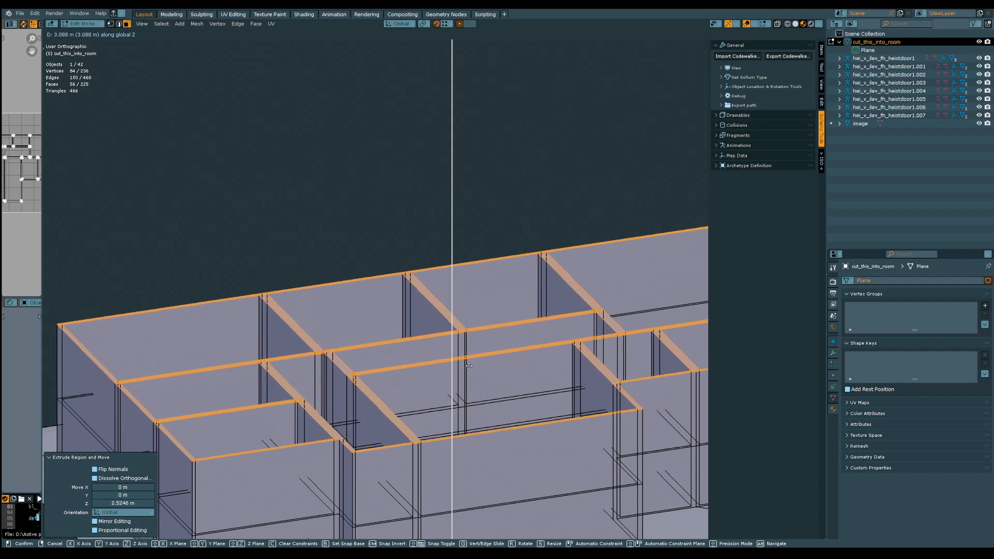
click(471, 340)
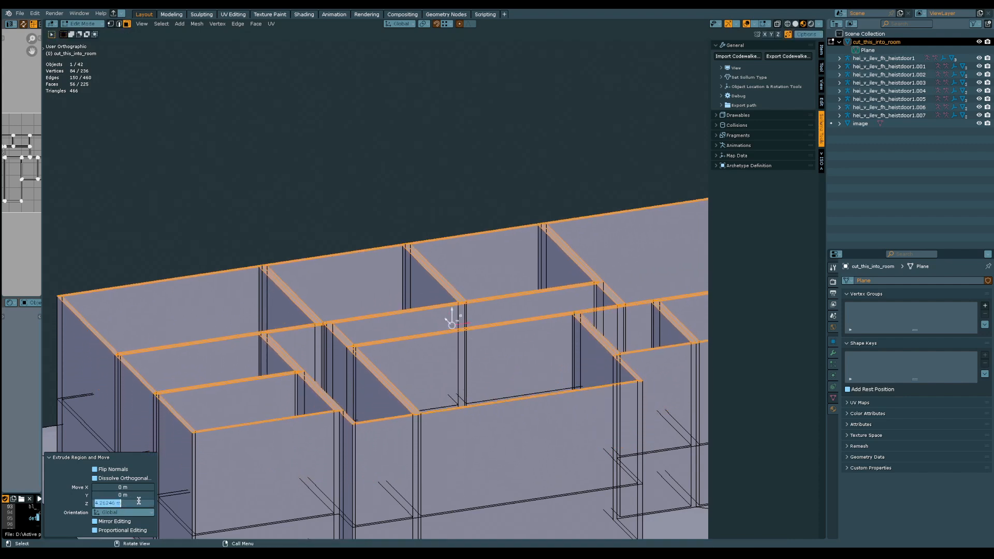
key(Return)
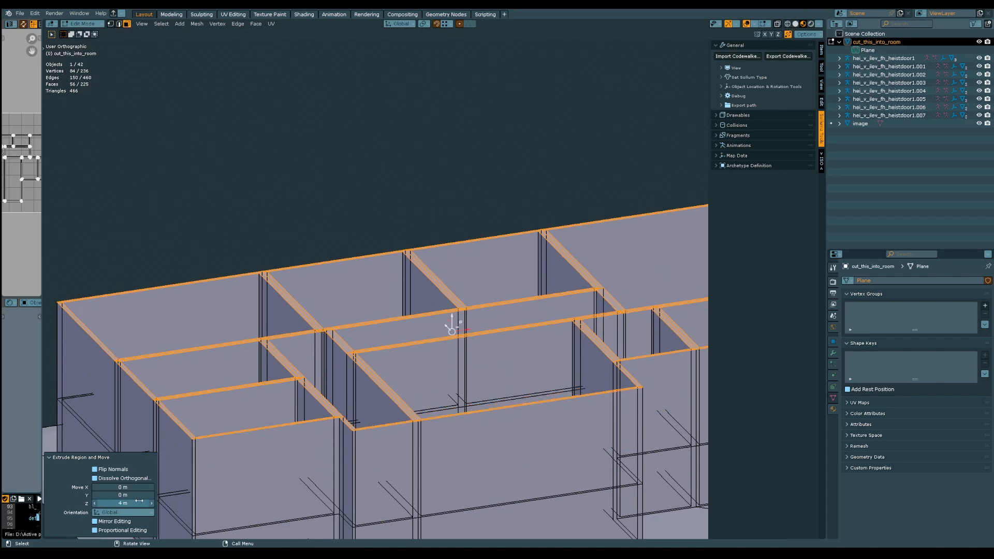
click(423, 208)
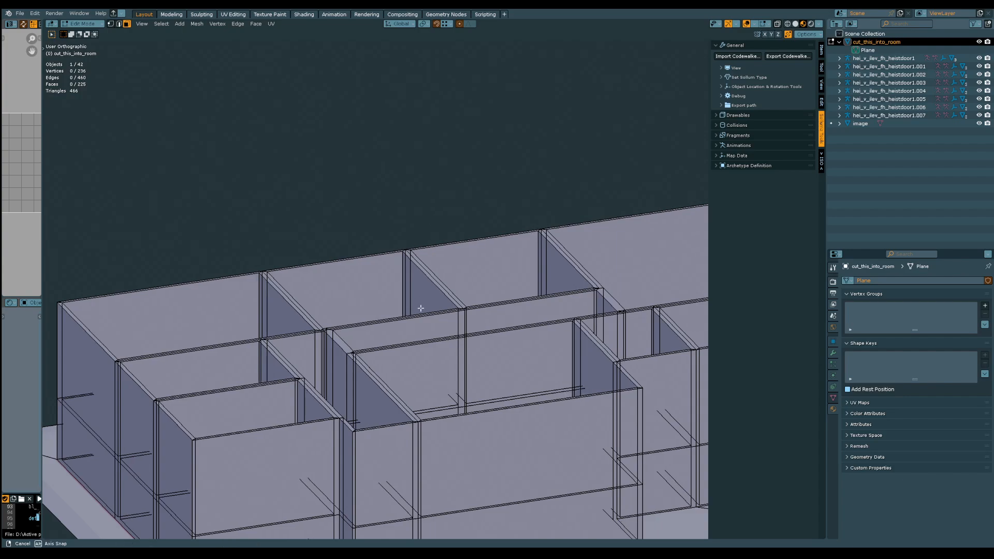
Inspect the raised walls and the room layout from several angles
middle_drag(417, 311, 383, 327)
scroll(384, 326, down, 8)
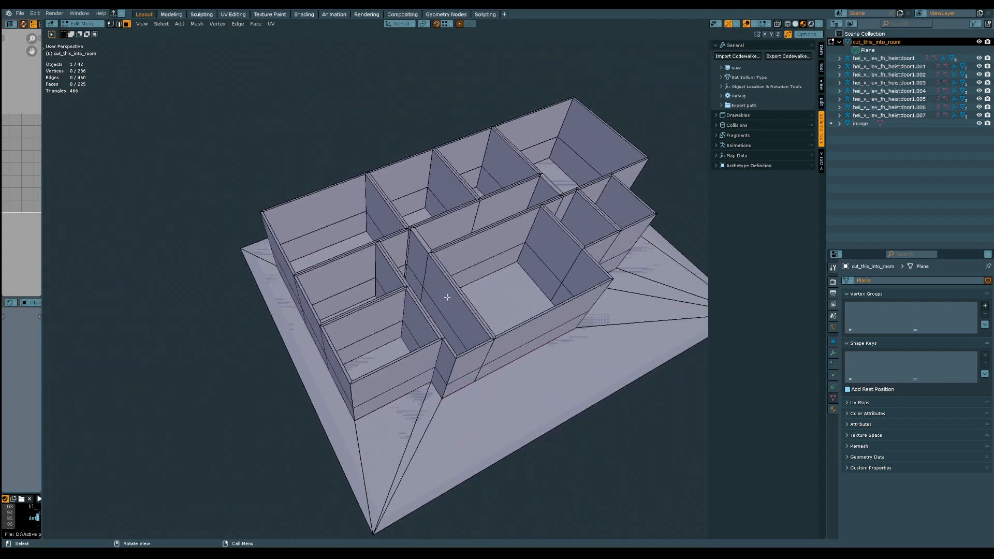
middle_drag(448, 298, 437, 354)
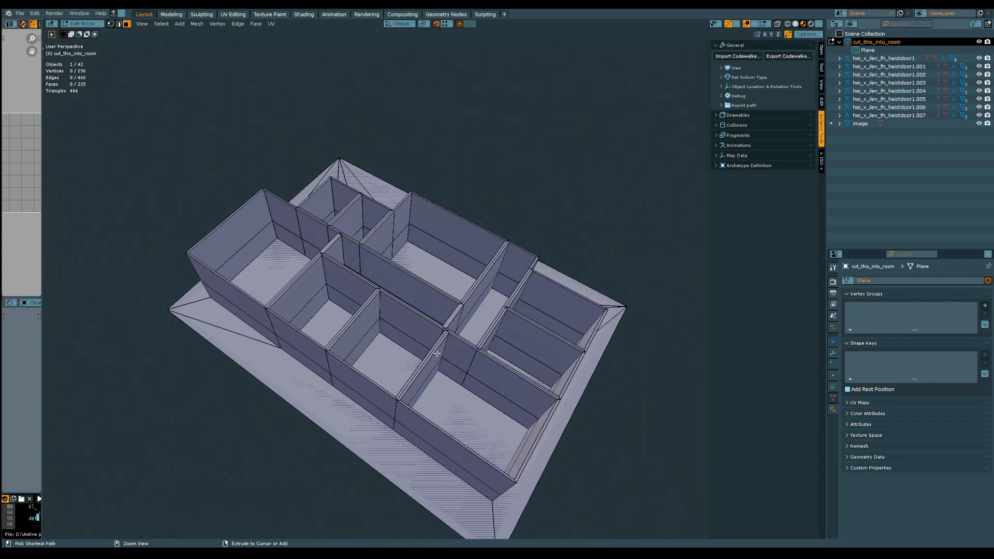
scroll(438, 359, up, 5)
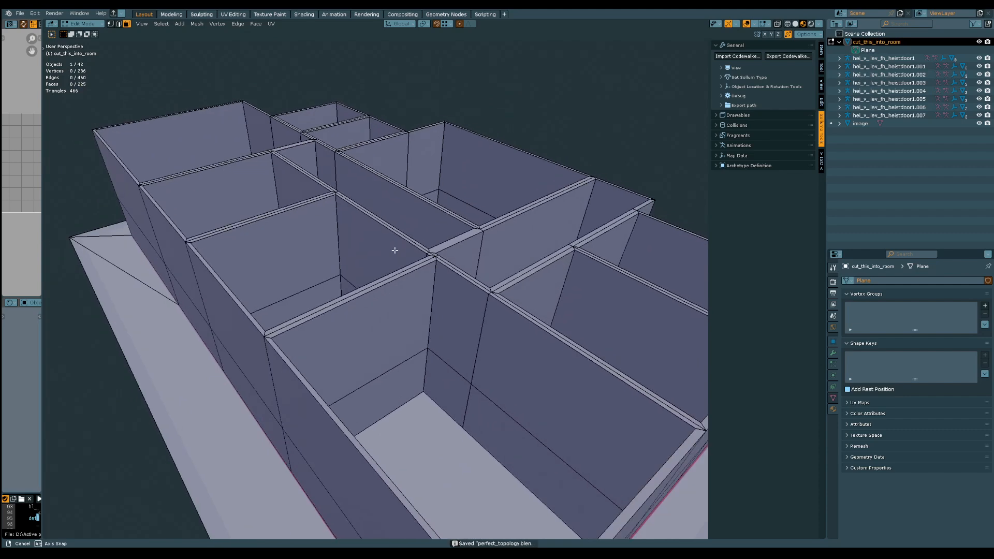
middle_drag(453, 312, 435, 256)
scroll(374, 163, down, 4)
middle_drag(374, 163, 393, 301)
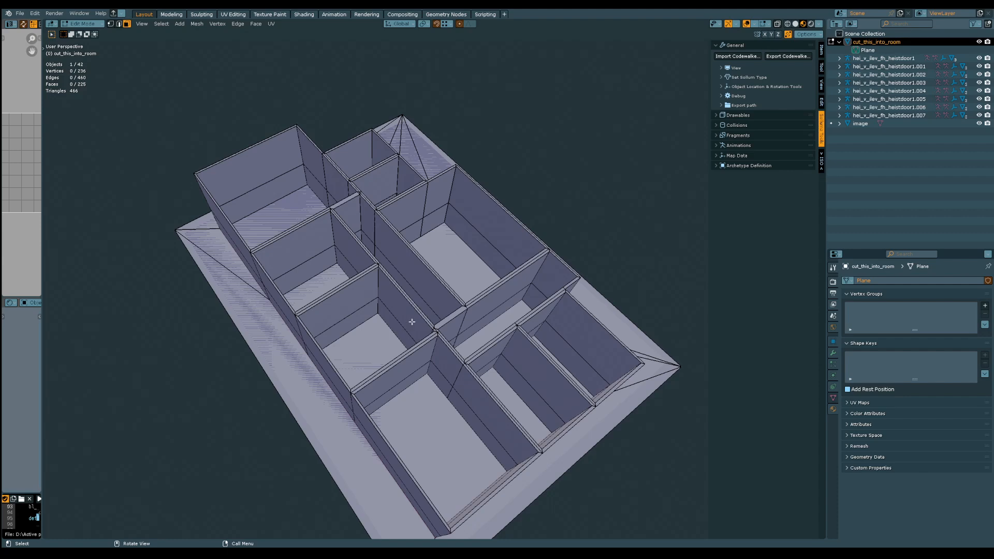
scroll(429, 308, up, 3)
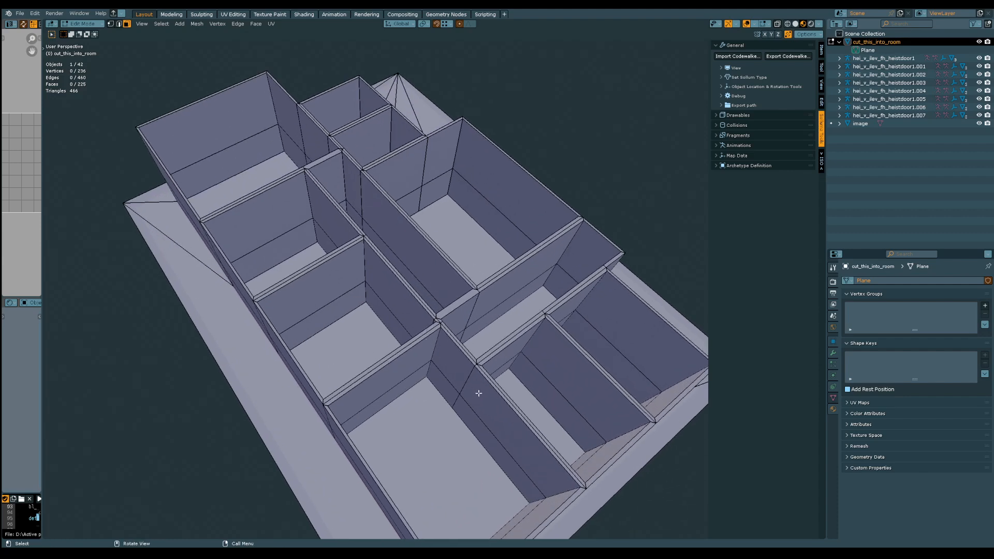
Select the upper and lower corridor-side wall faces inside the large corner room and the room next to it
click(478, 393)
shift+click(460, 408)
shift+click(455, 368)
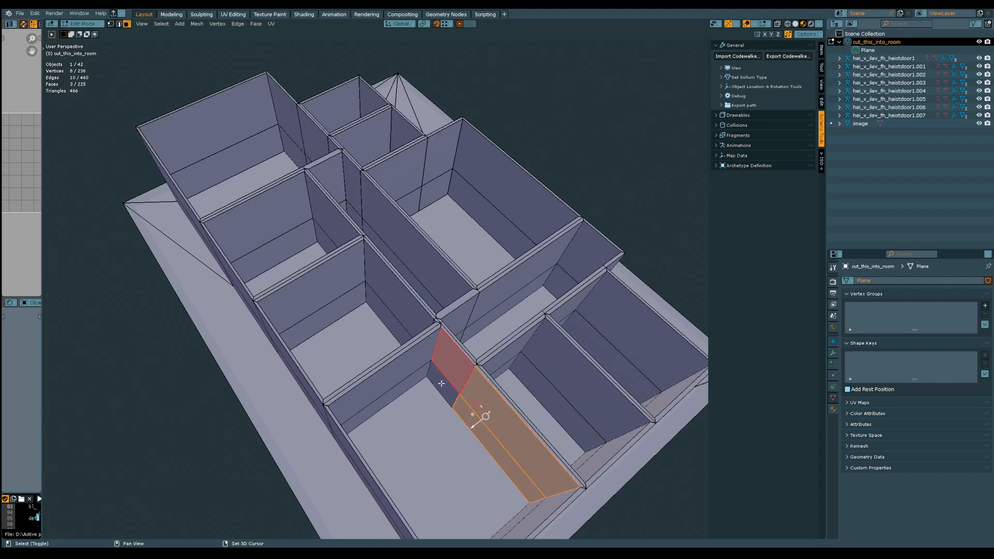
shift+click(442, 385)
shift+click(398, 303)
shift+click(382, 312)
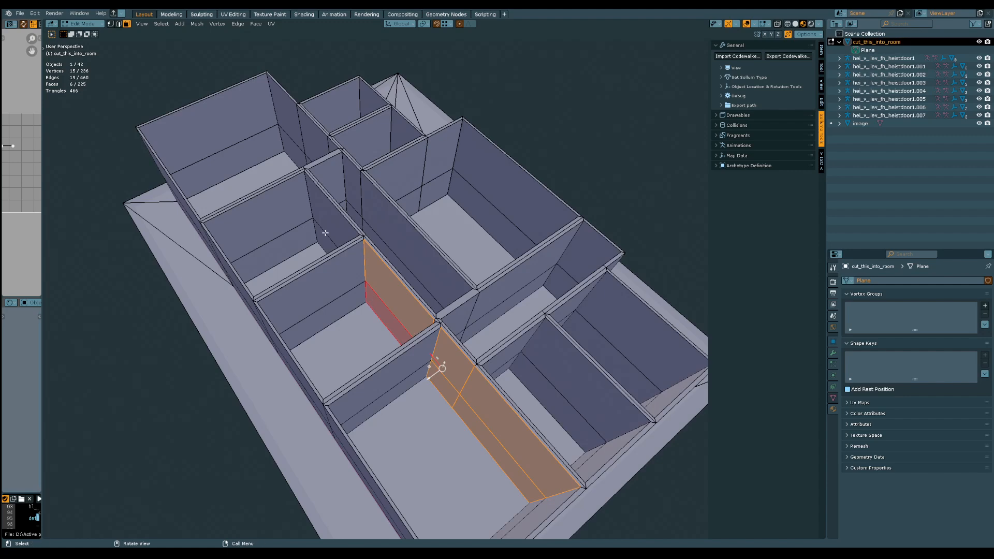
Add the in-line wall faces of the third room and the far end room, including the narrow pieces, to the selection
shift+middle_drag(326, 235, 495, 246)
shift+click(431, 333)
shift+click(422, 344)
shift+click(383, 236)
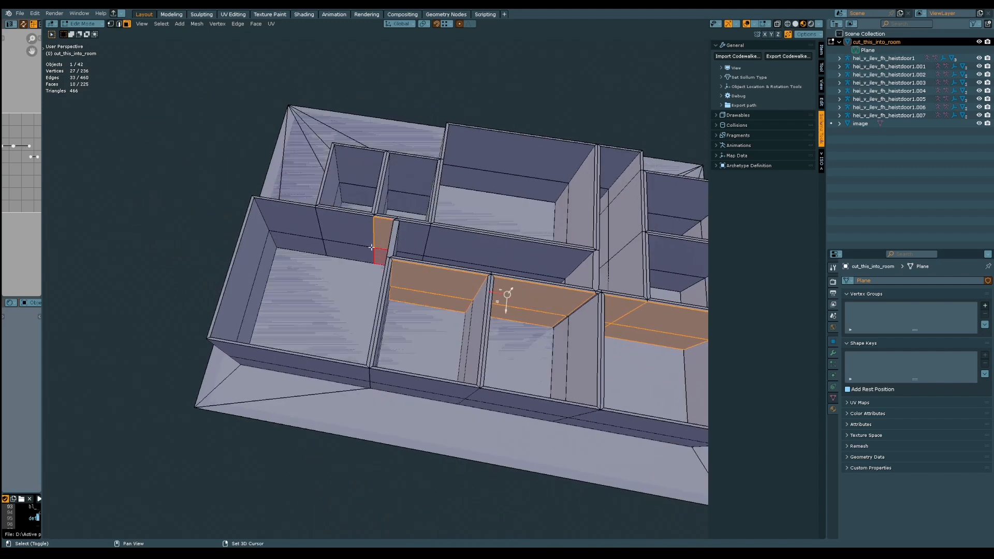
shift+click(343, 224)
shift+click(346, 245)
shift+click(307, 216)
shift+click(310, 240)
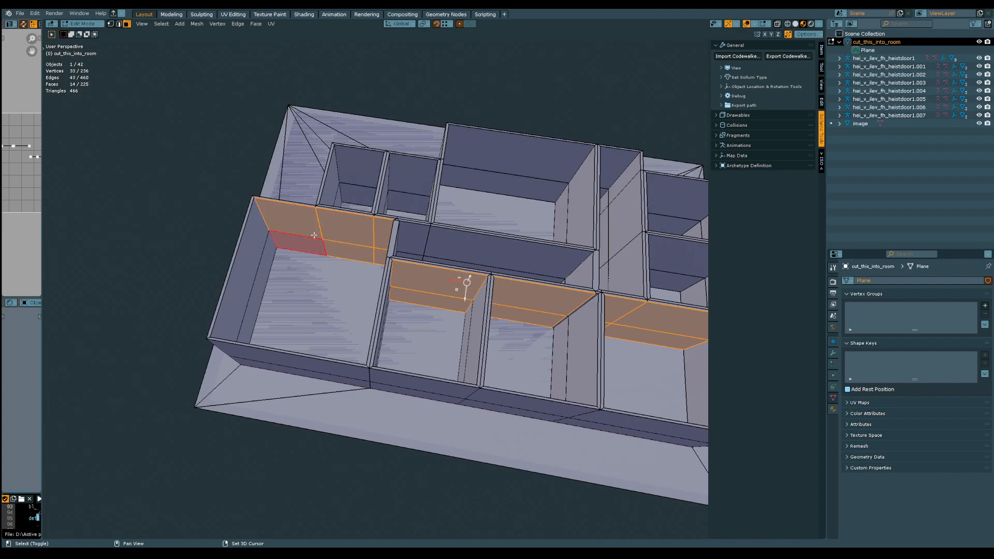
middle_drag(314, 235, 369, 271)
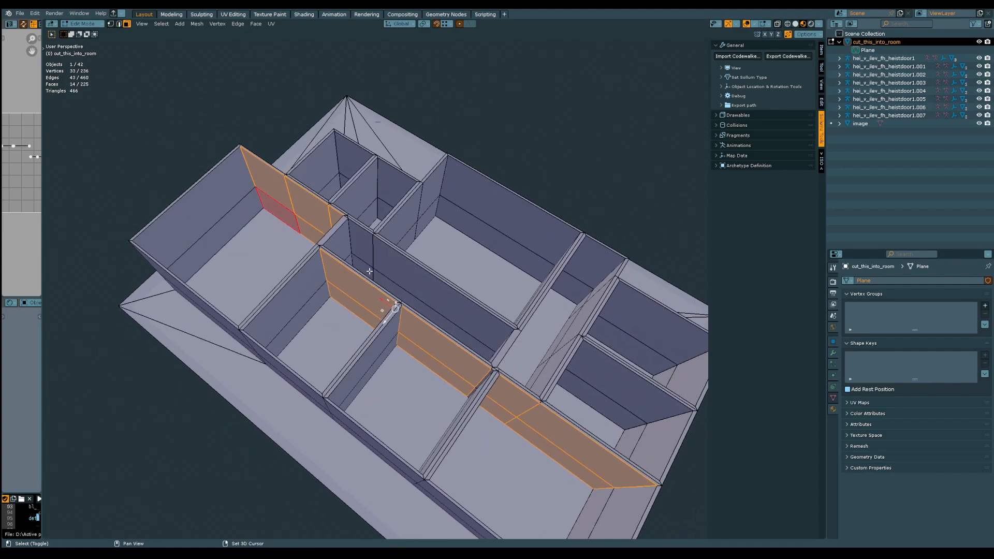
Add the corridor wall's faces and the parallel partition faces between the two small rooms to the selection
shift+click(392, 285)
shift+click(421, 269)
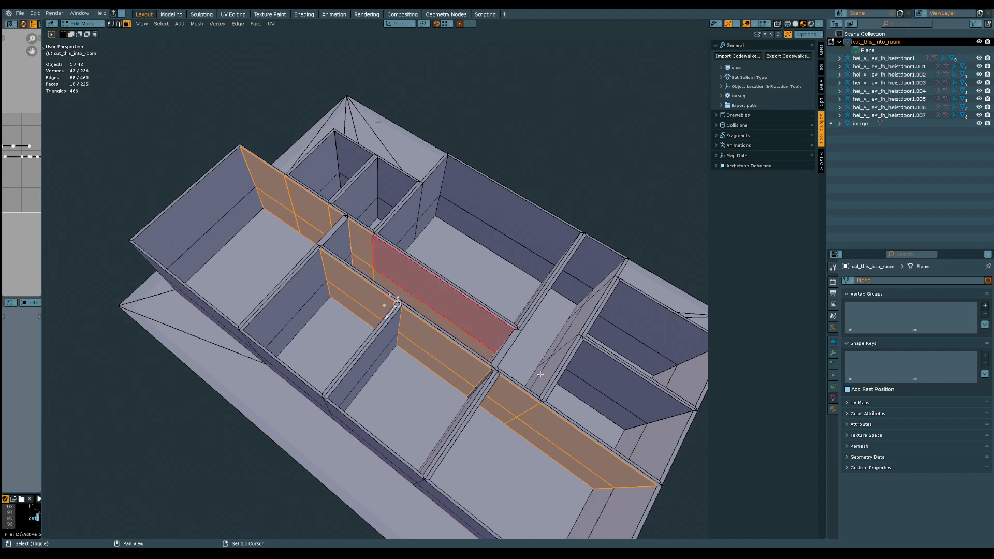
shift+middle_drag(541, 375, 498, 379)
shift+click(470, 314)
shift+click(491, 311)
middle_drag(445, 354, 416, 270)
middle_drag(439, 311, 412, 272)
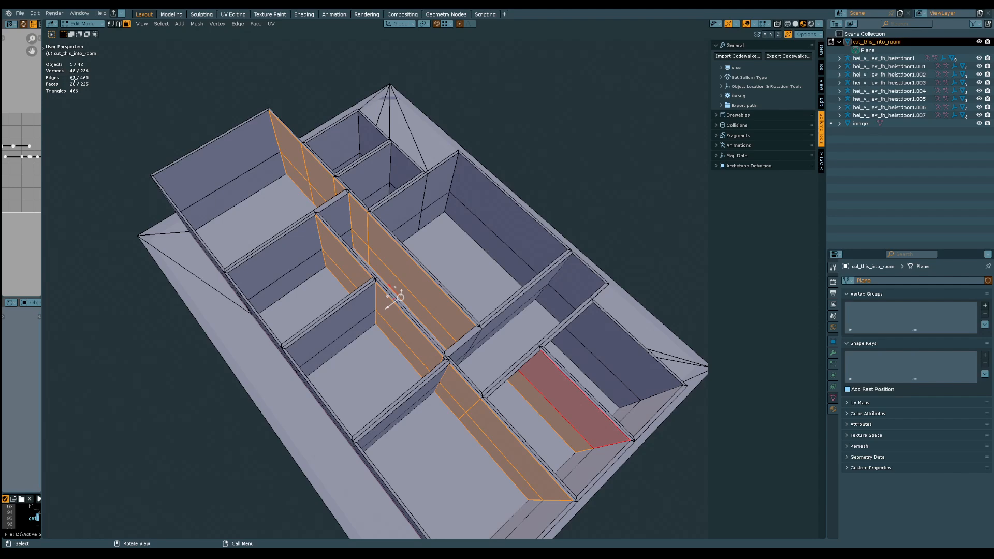
Set the viewport focal length to 25 mm
middle_drag(289, 223, 415, 322)
click(822, 84)
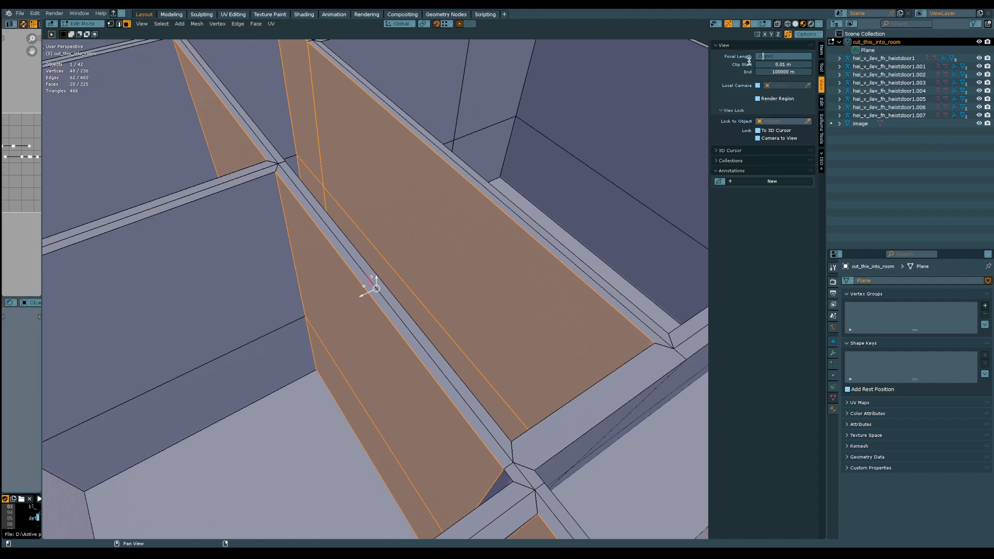
key(Return)
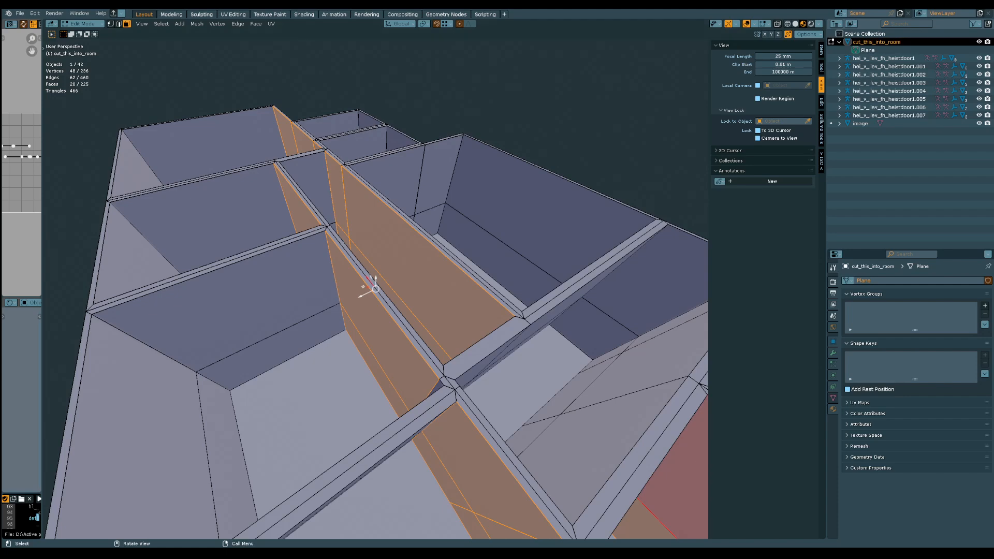
Add the two missed wall faces to the selection and move the selected faces along global Y by 0.021525 m
middle_drag(383, 283, 516, 300)
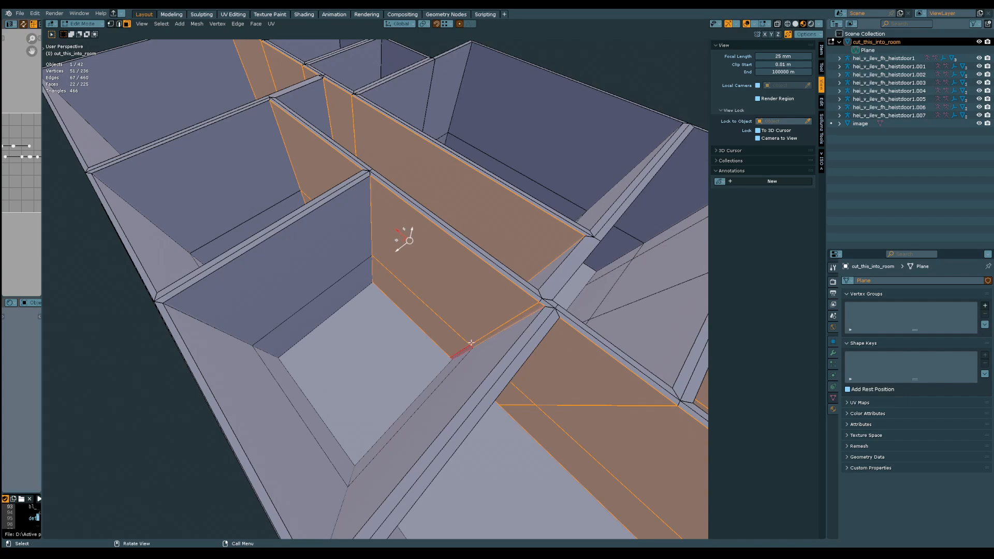
middle_drag(471, 343, 369, 282)
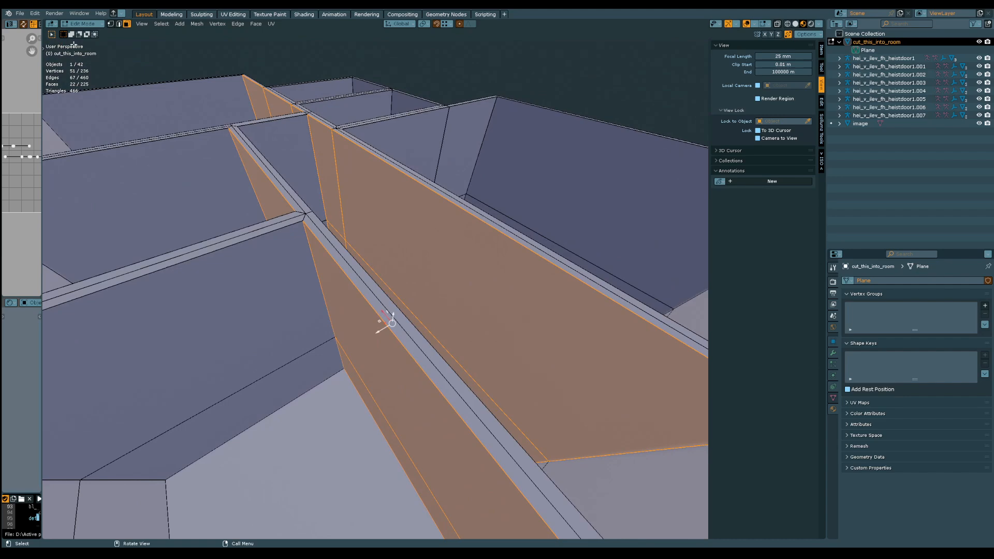
middle_drag(337, 350, 361, 357)
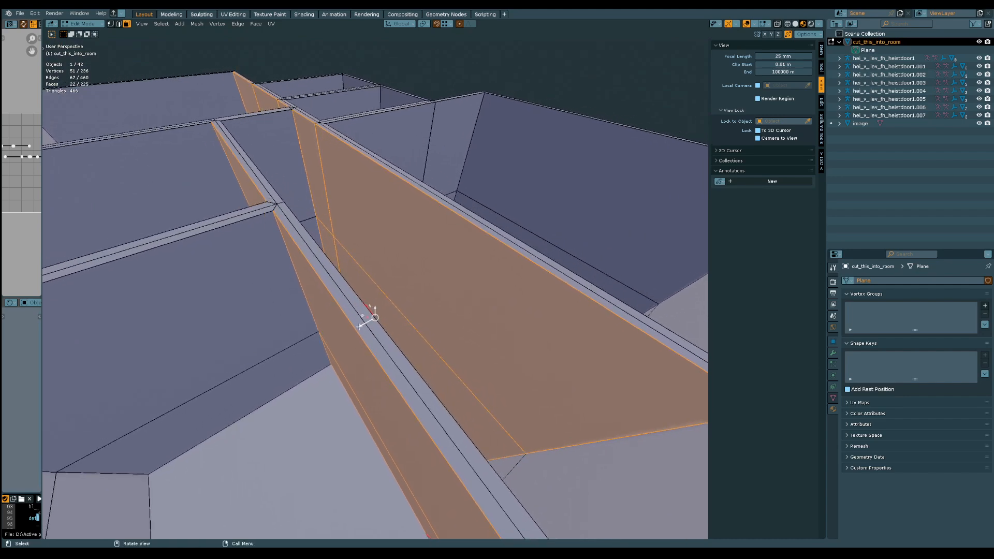
drag(359, 326, 443, 467)
middle_drag(443, 467, 457, 227)
drag(433, 116, 458, 370)
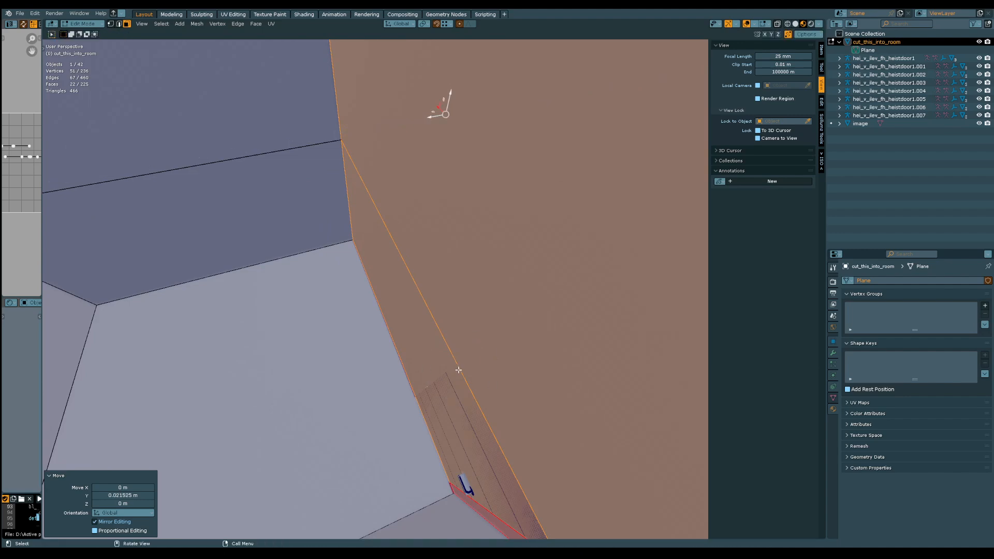
Adjust the snapping options and move the selected wall faces along global Y, snapping to the door in the wall
click(451, 24)
drag(430, 117, 456, 366)
ctrl+middle_drag(440, 228, 434, 393)
ctrl+middle_drag(413, 282, 321, 314)
shift+middle_drag(373, 414, 440, 226)
ctrl+middle_drag(446, 125, 298, 362)
Start a new selection with the opposite-side faces of the lengthwise walls in the small rooms, hallway and corridor
click(390, 379)
shift+click(362, 350)
shift+click(356, 331)
shift+click(305, 372)
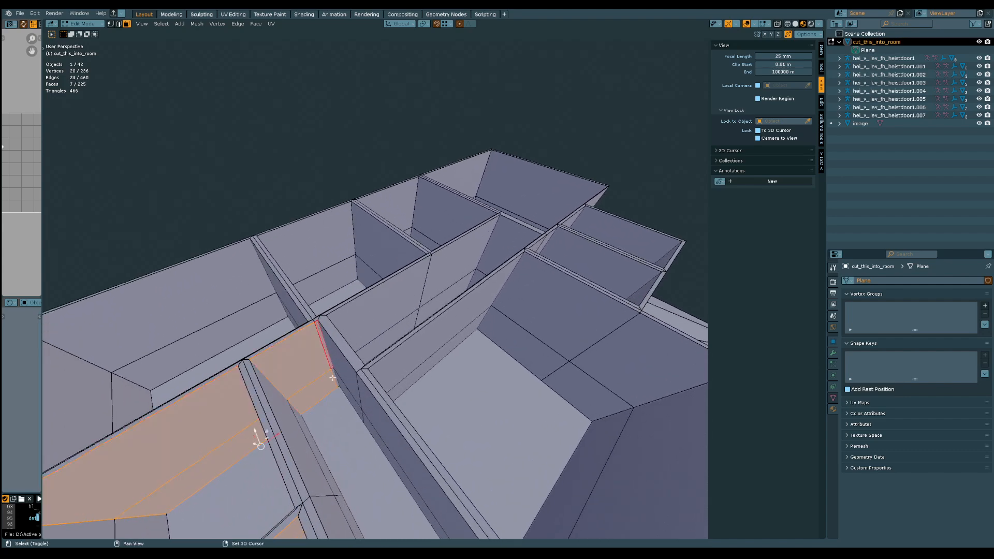
shift+click(355, 318)
middle_drag(355, 318, 322, 325)
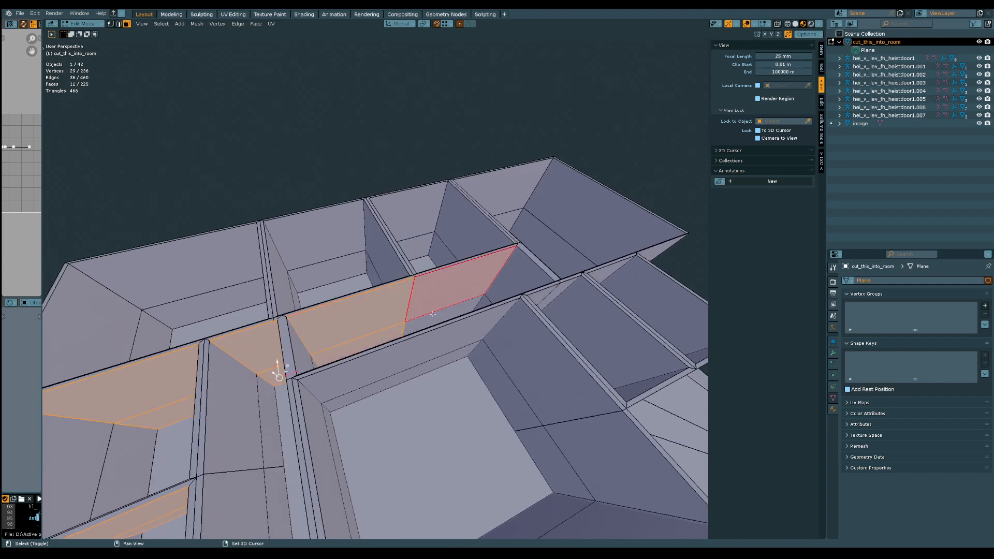
Add the matching lengthwise wall faces of the two small far-end rooms and the large middle room to the selection
middle_drag(478, 243, 340, 325)
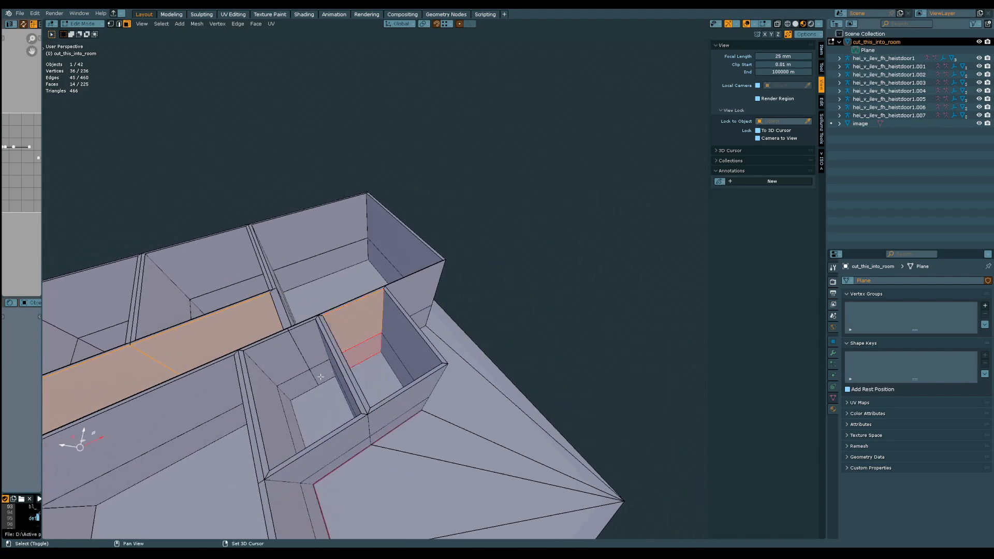
shift+click(291, 362)
shift+click(294, 379)
shift+middle_drag(293, 378, 415, 306)
shift+click(413, 288)
shift+click(423, 313)
Move the selected opposite-side wall faces along global Y by 0.098475 m and check the fit around the doors
scroll(423, 313, down, 6)
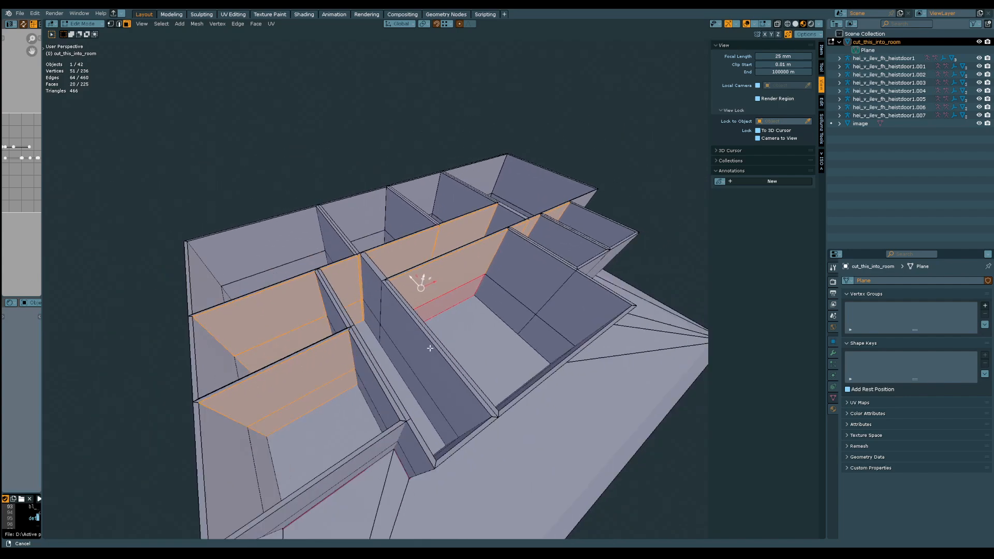
middle_drag(395, 324, 378, 267)
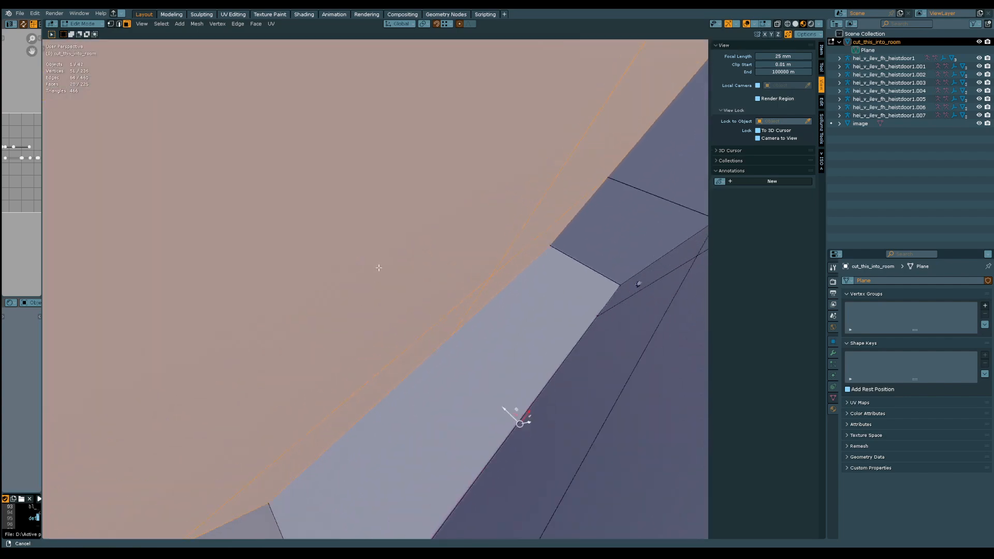
drag(505, 410, 534, 238)
scroll(535, 240, down, 10)
shift+middle_drag(549, 249, 453, 342)
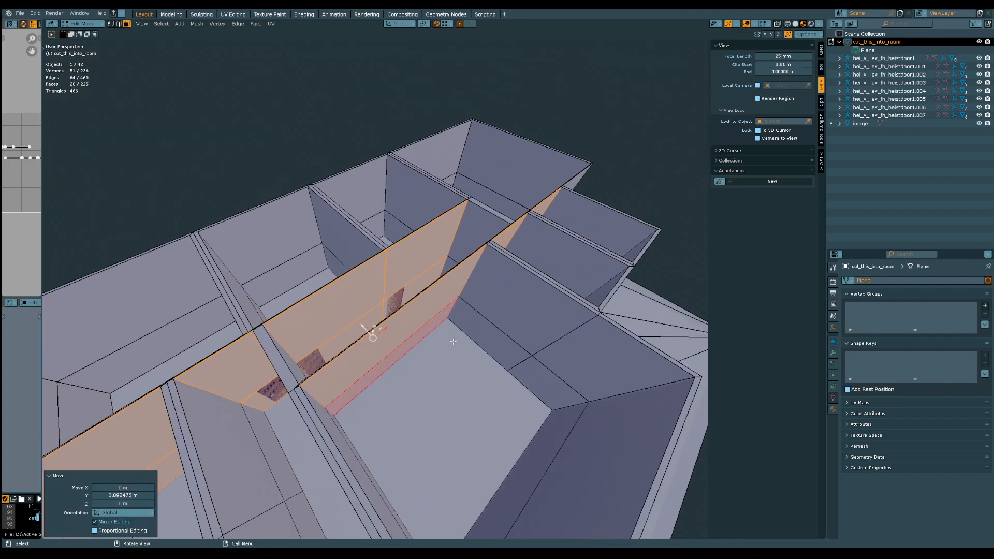
scroll(324, 337, up, 8)
middle_drag(324, 337, 425, 337)
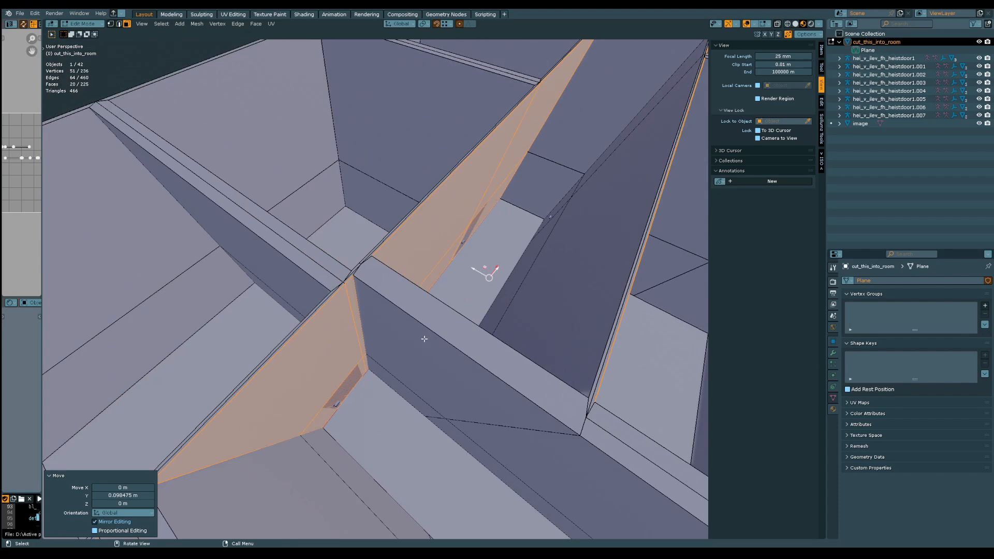
mouse_move(435, 341)
middle_down()
mouse_move(424, 348)
mouse_move(437, 335)
mouse_move(466, 342)
mouse_move(424, 340)
mouse_move(441, 343)
middle_up()
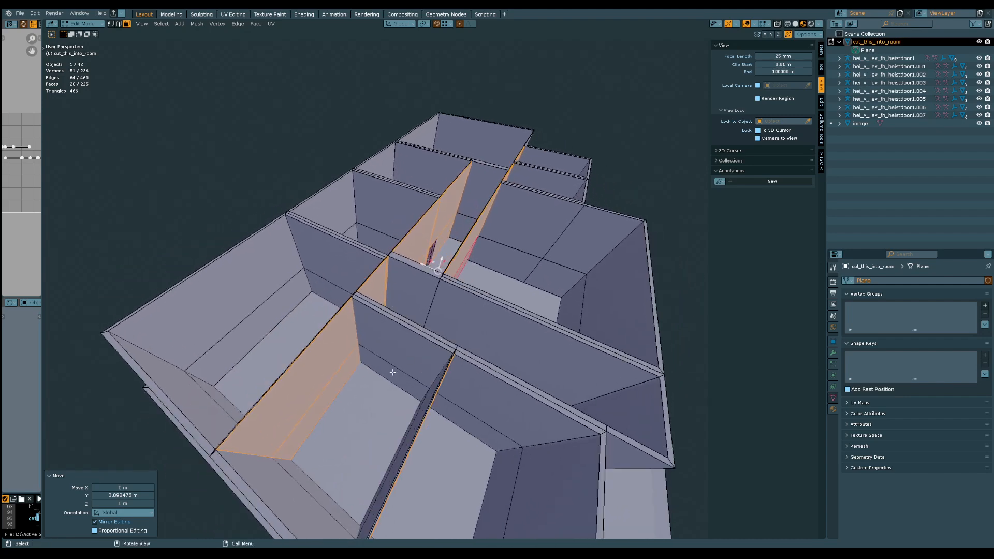
Select the hallway-side cross-wall faces of the two small rooms and the facing cross-wall faces across the hallway
click(397, 364)
shift+click(451, 397)
shift+click(453, 412)
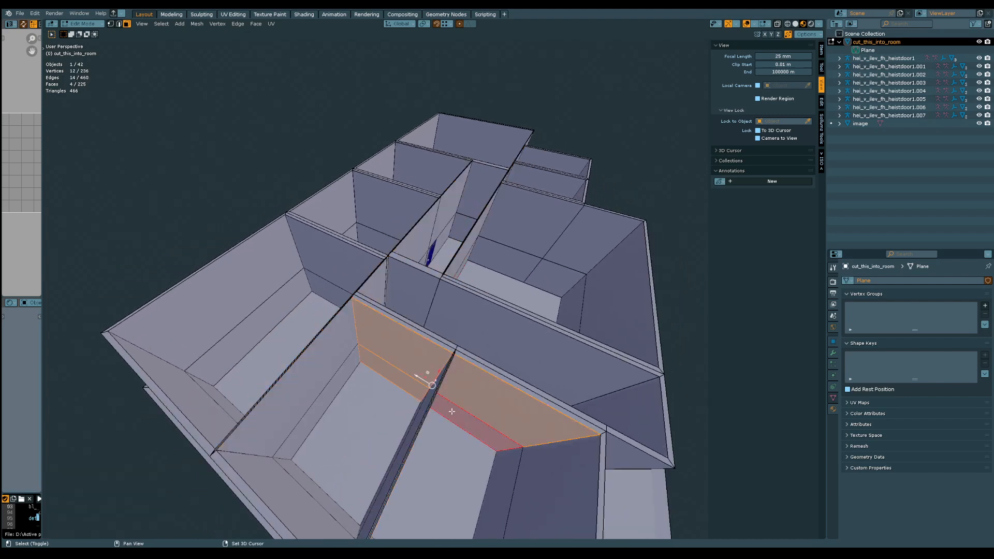
middle_drag(451, 411, 435, 410)
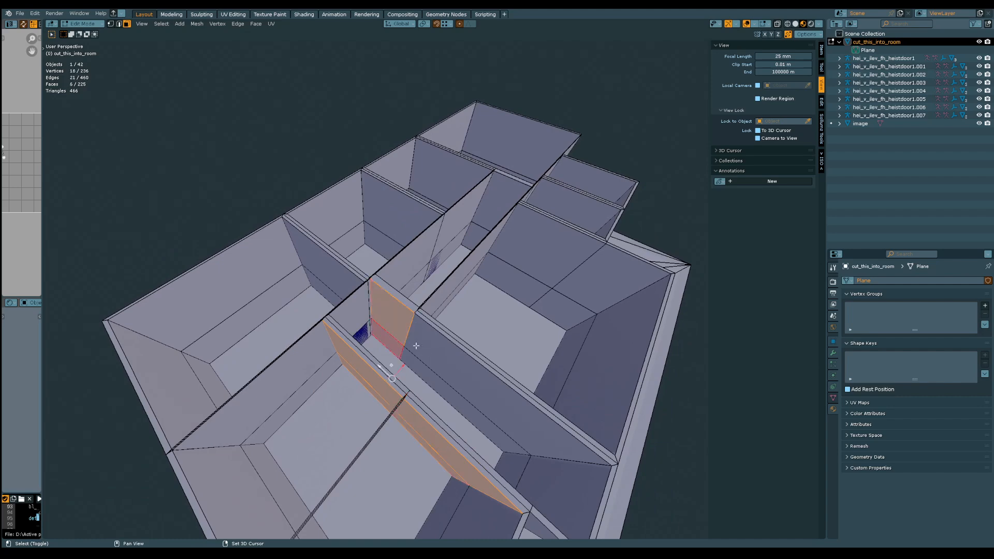
shift+click(423, 352)
shift+click(426, 373)
shift+middle_drag(471, 309, 404, 389)
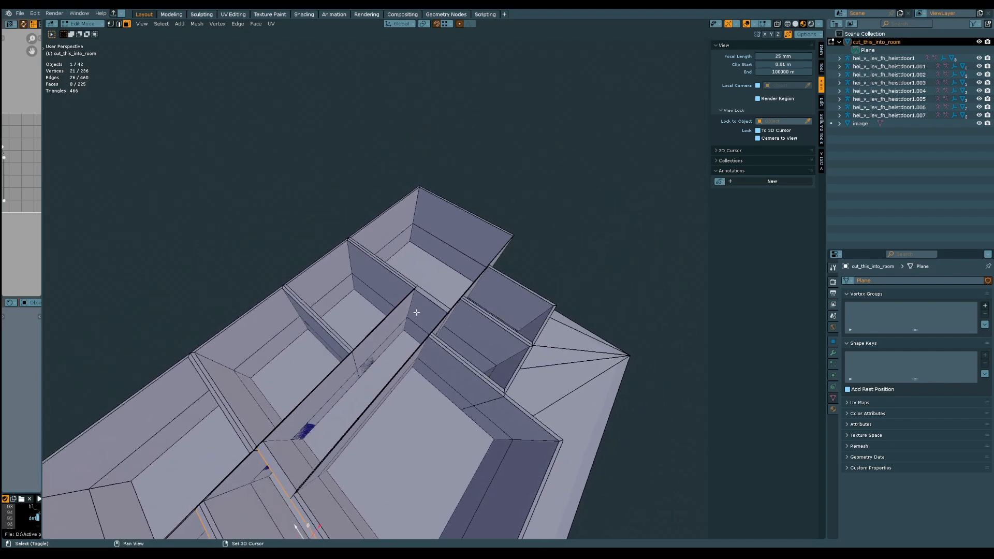
Add the hallway's end-wall faces and the large middle room's matching cross-wall faces to the selection
shift+middle_drag(420, 330, 472, 247)
shift+click(494, 320)
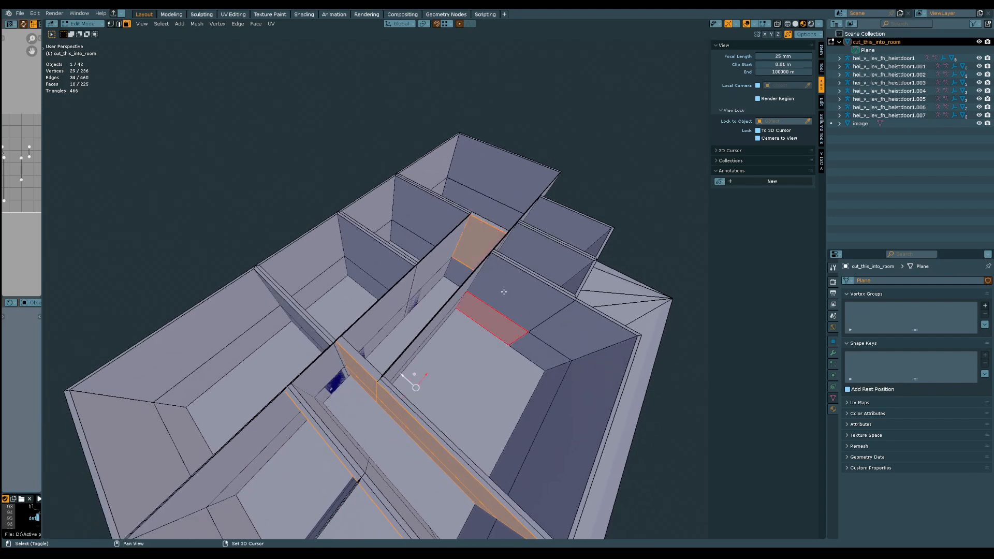
shift+click(539, 326)
shift+click(541, 336)
shift+click(536, 347)
middle_drag(536, 347, 399, 360)
Add the matching cross-wall faces of the rooms across the hallway and of the two small far-end rooms to the selection
shift+middle_drag(357, 290, 409, 294)
shift+click(383, 292)
shift+click(392, 274)
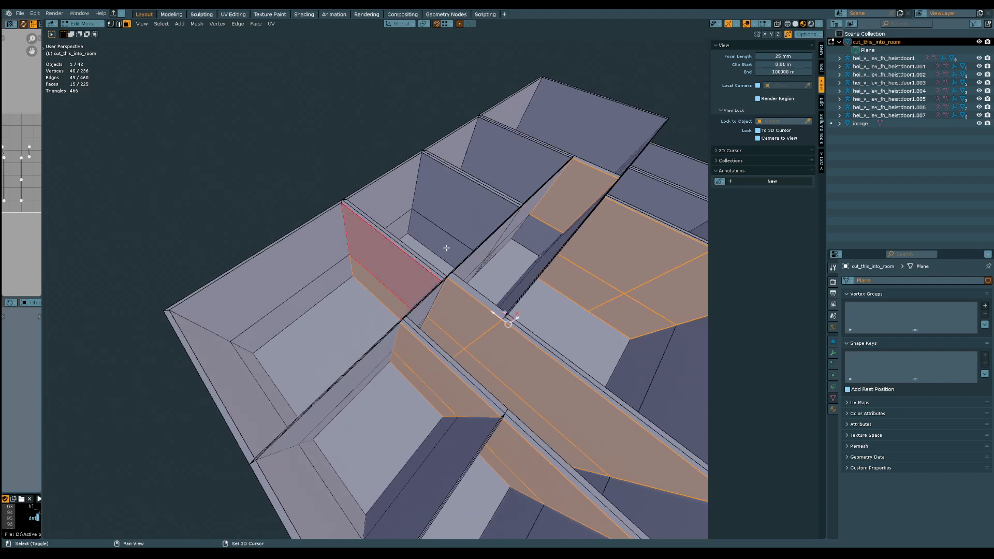
shift+click(459, 215)
middle_drag(526, 160, 423, 279)
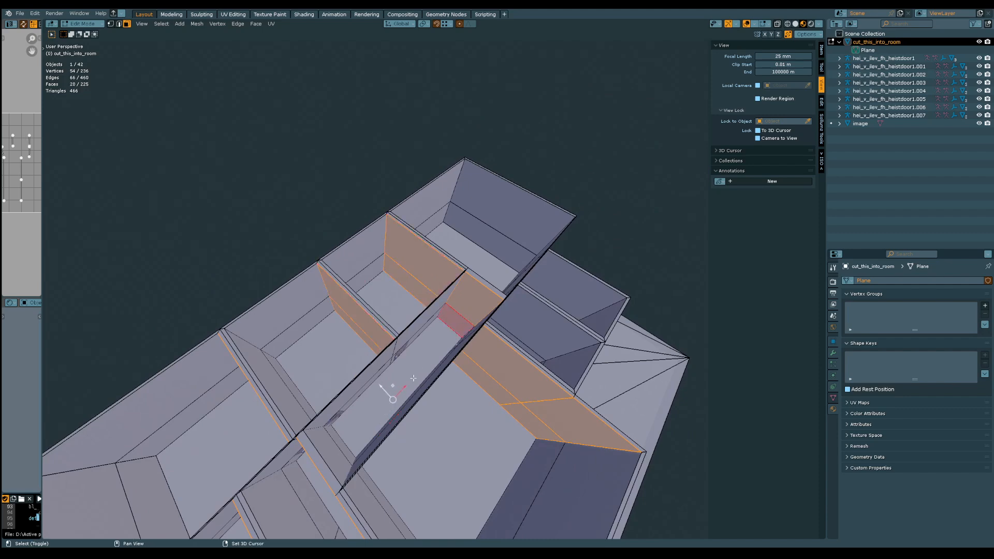
middle_drag(413, 378, 390, 355)
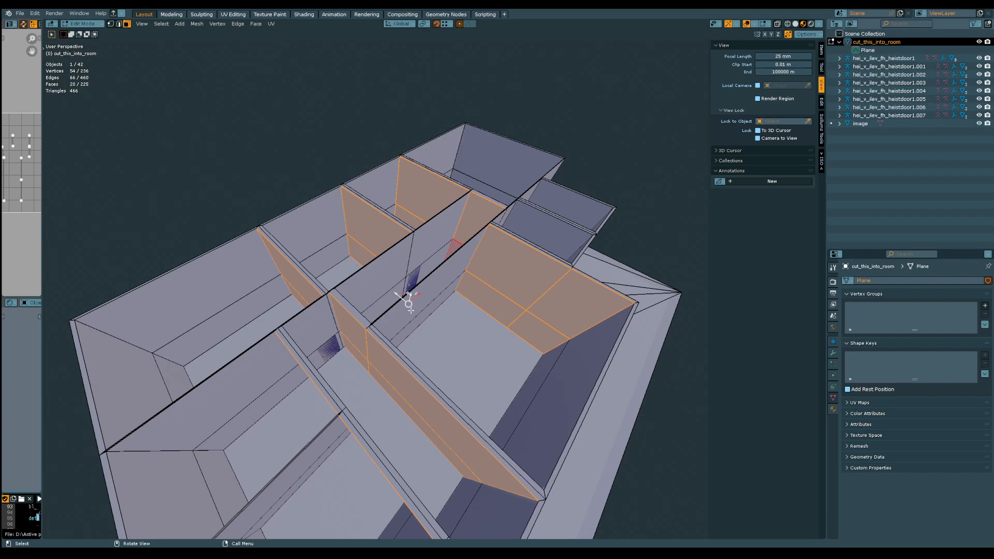
middle_drag(419, 355, 444, 399)
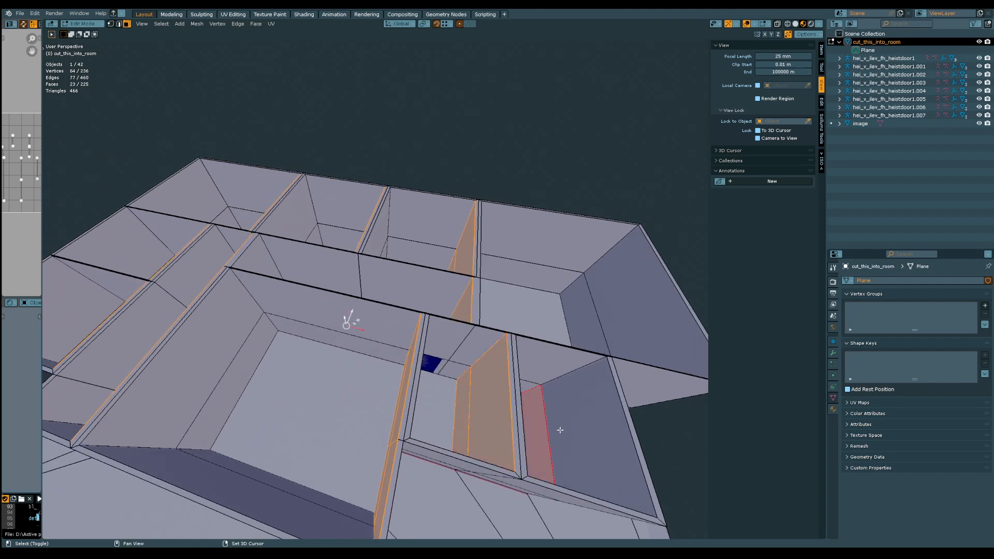
middle_drag(567, 429, 436, 267)
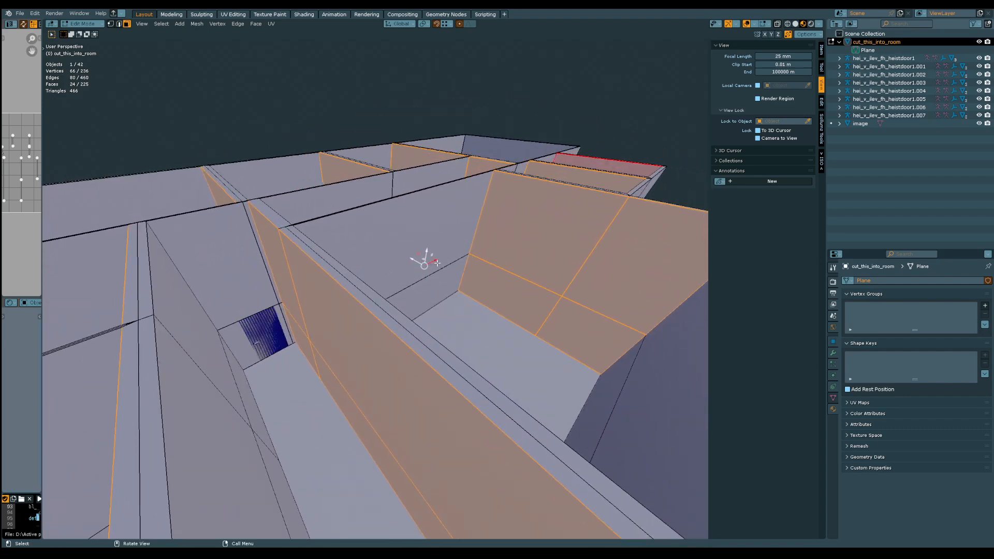
Move the selected cross-wall faces along global X by 0.13531 m
key(g)
key(x)
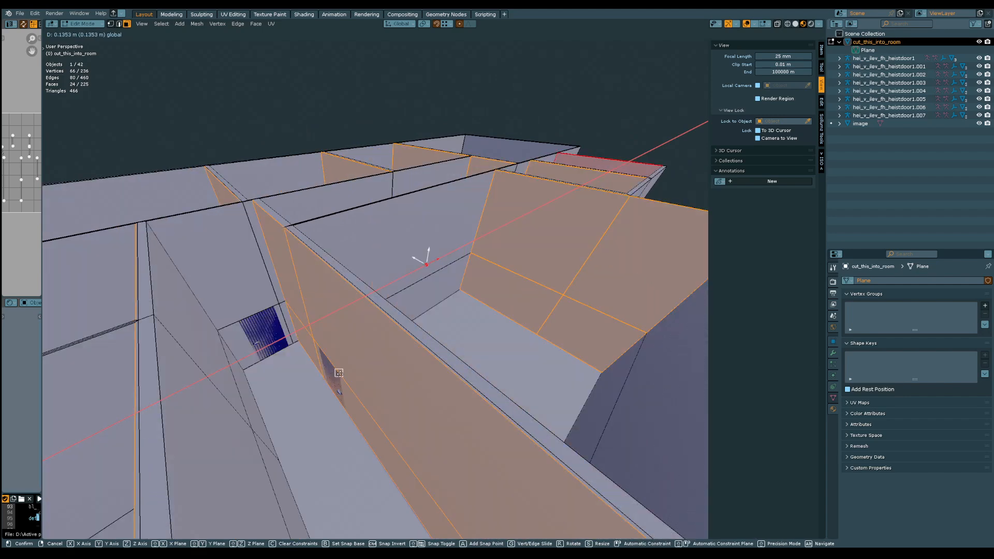
click(340, 373)
middle_drag(388, 344, 355, 368)
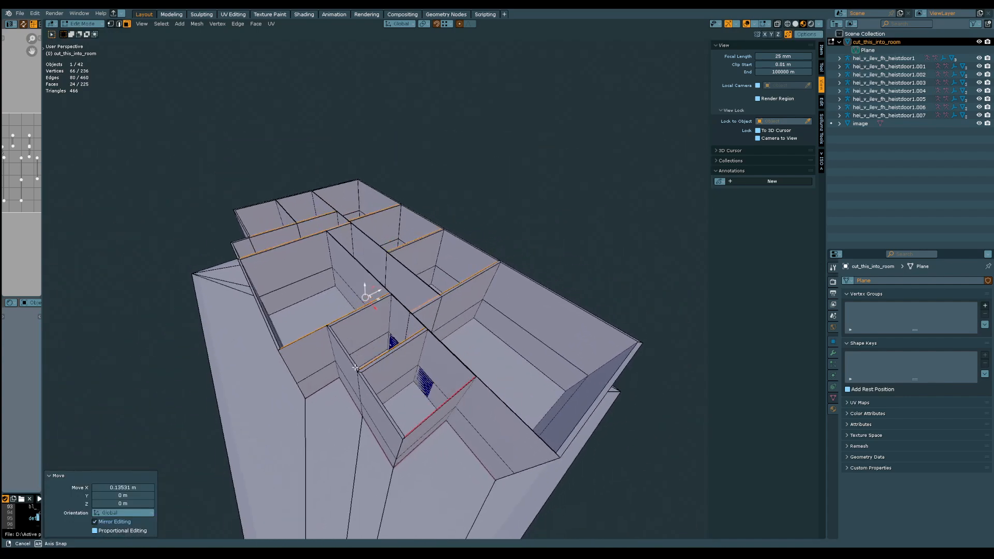
Start a new selection with the opposite-side cross-wall faces of the two small far-end rooms and the large end room
scroll(377, 403, up, 3)
click(404, 381)
shift+click(389, 342)
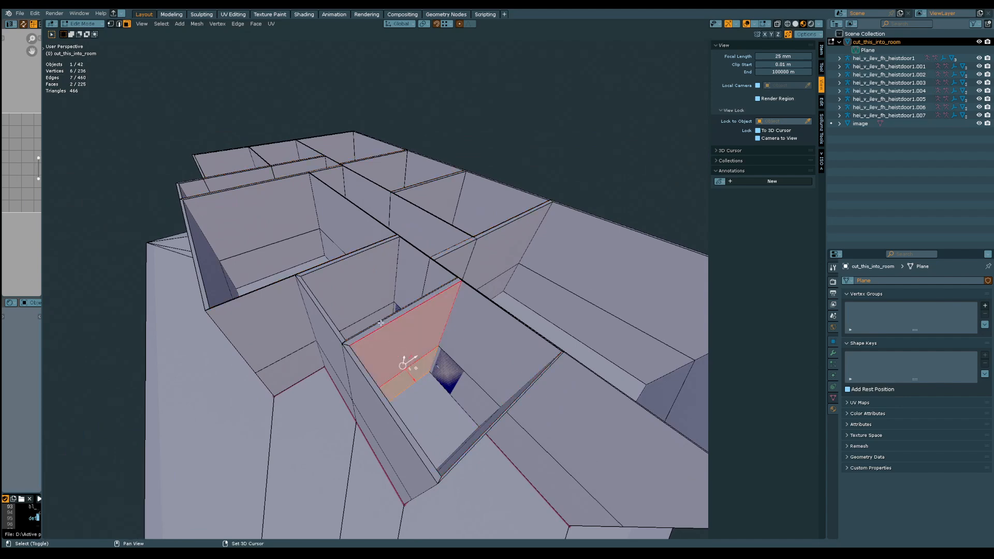
middle_drag(380, 323, 386, 403)
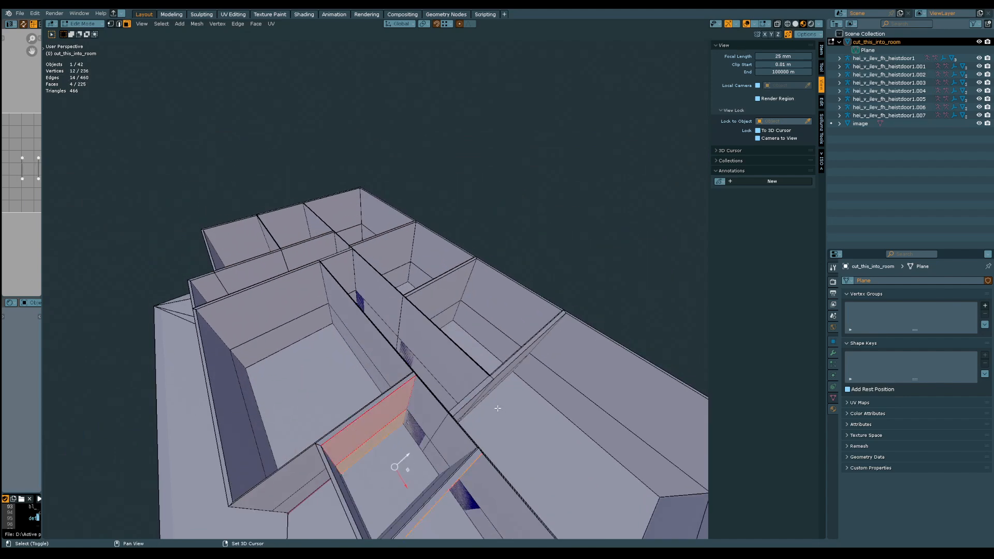
middle_drag(498, 409, 429, 380)
shift+click(429, 379)
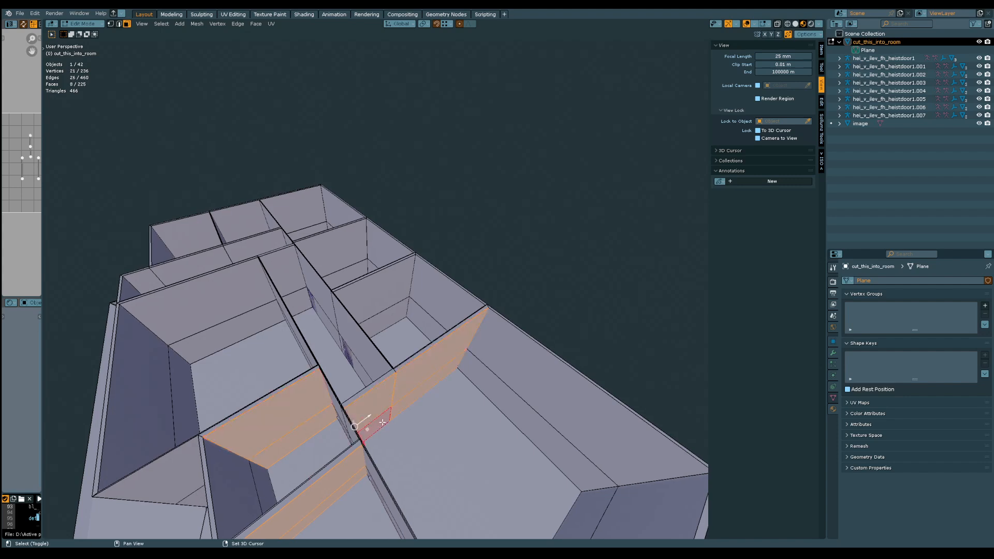
shift+click(407, 407)
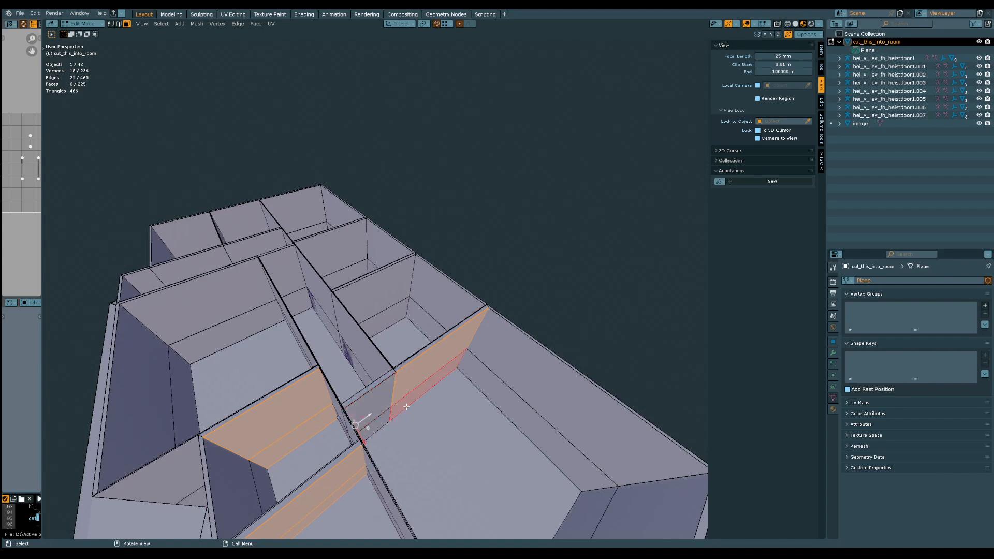
shift+click(387, 399)
shift+click(381, 420)
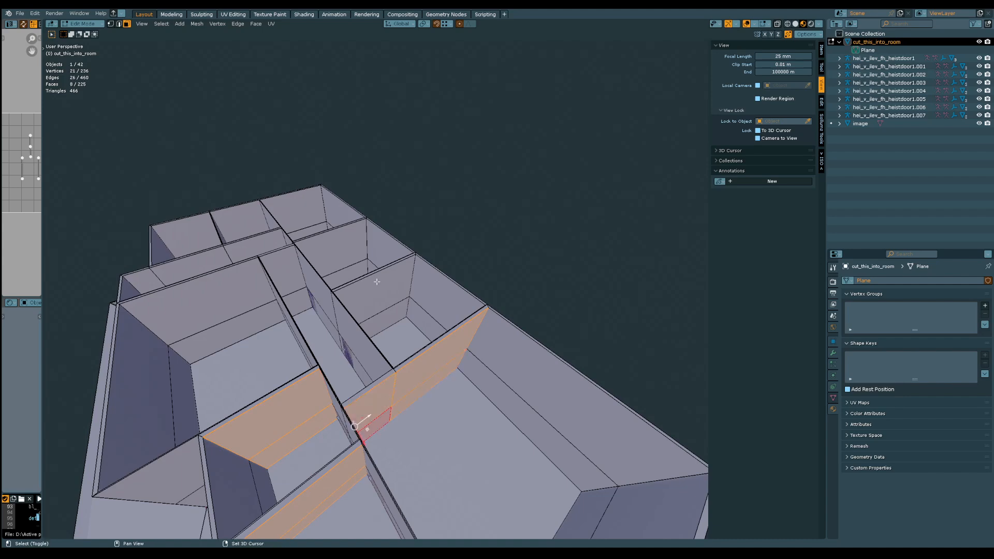
Add the opposite-side cross-wall faces of the large middle room, the hallway and the rooms across it to the selection
middle_drag(377, 282, 357, 369)
shift+click(377, 306)
shift+click(380, 322)
shift+click(310, 354)
shift+click(312, 361)
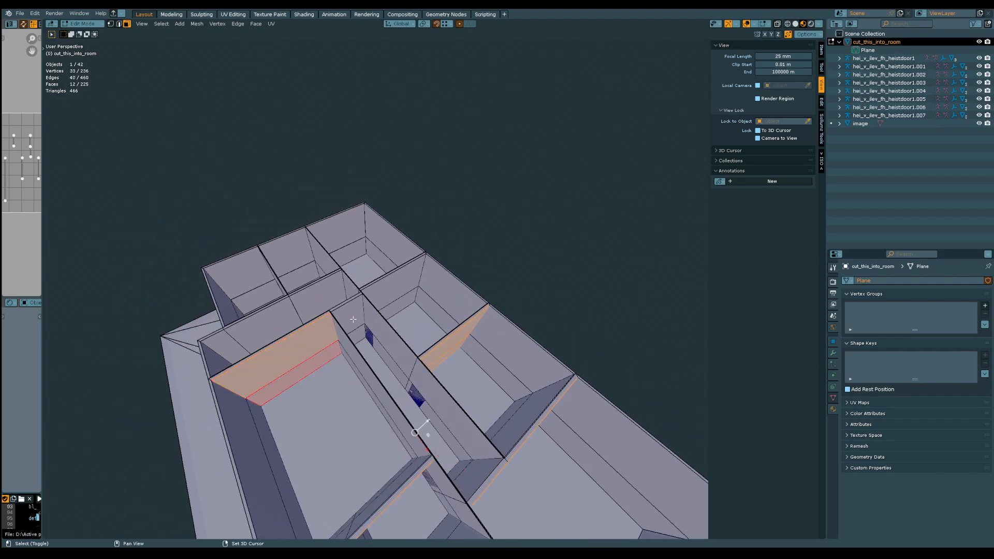
shift+click(353, 321)
middle_drag(360, 330, 359, 349)
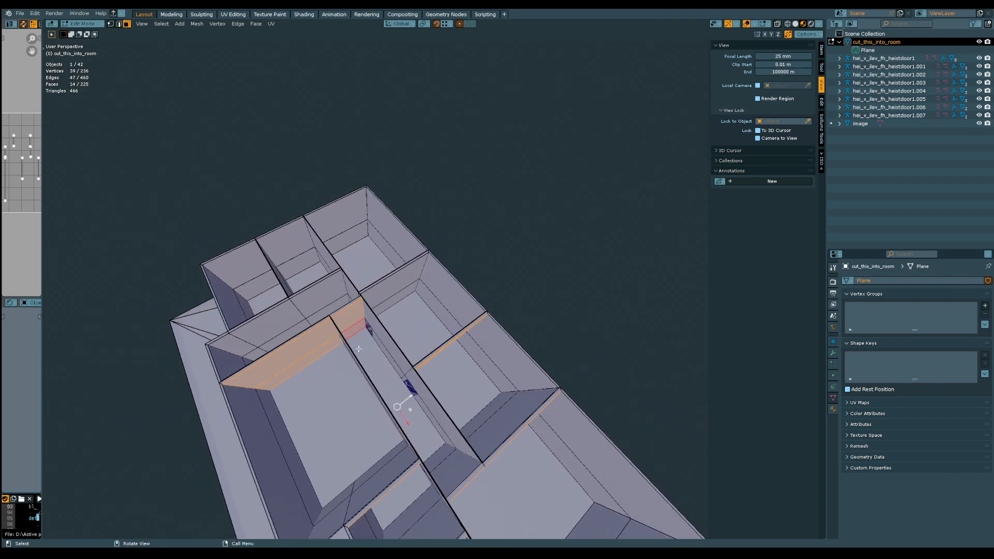
shift+click(389, 306)
Add the cross-wall faces along the narrow corridor beyond the large middle room to the selection
mouse_move(305, 314)
shift+middle_down()
mouse_move(339, 328)
mouse_move(314, 302)
shift+middle_up()
scroll(314, 321, up, 3)
shift+click(265, 366)
shift+click(278, 381)
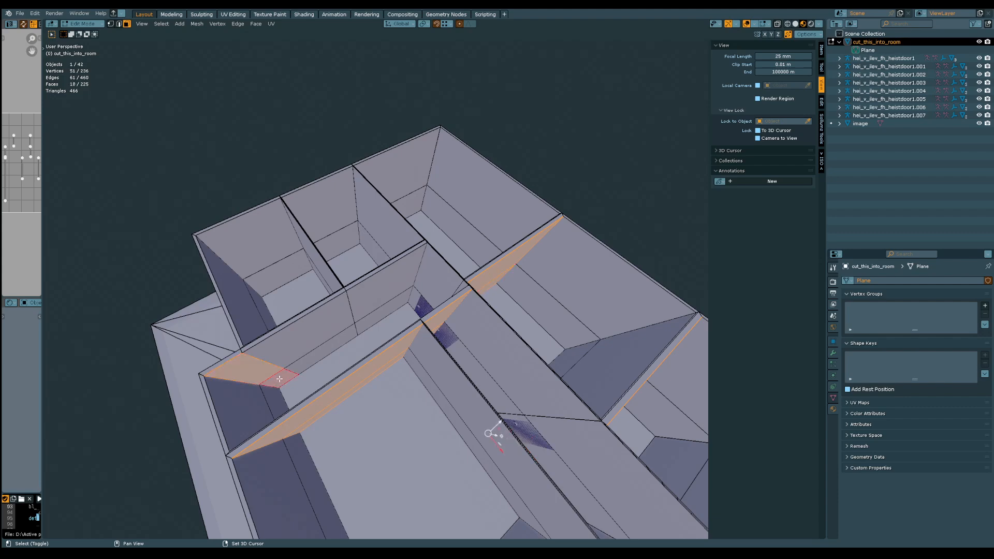
shift+click(295, 345)
shift+click(310, 361)
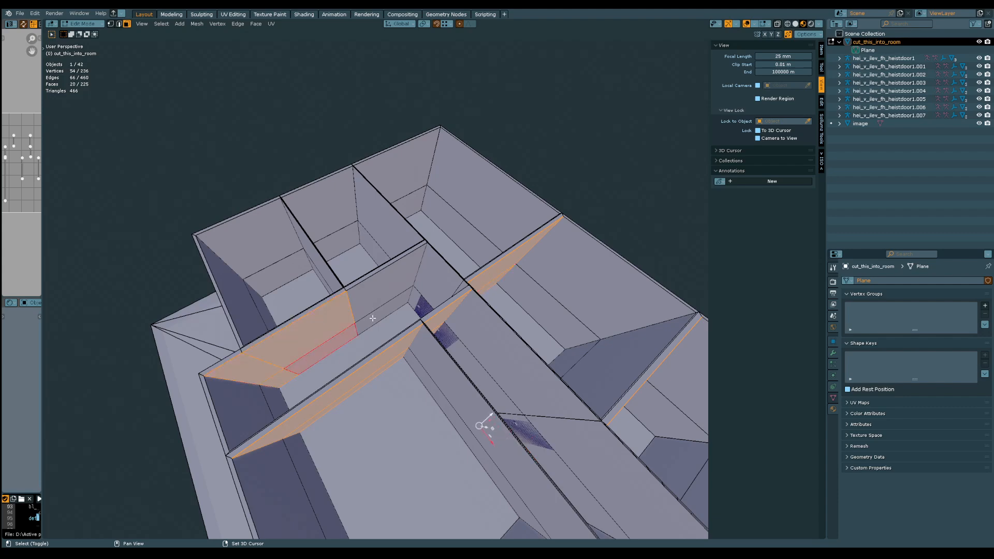
shift+click(373, 319)
shift+click(375, 294)
middle_drag(399, 312, 362, 302)
Move the selected opposite-side cross-wall faces along global X by -0.14578 m
middle_drag(375, 228, 529, 328)
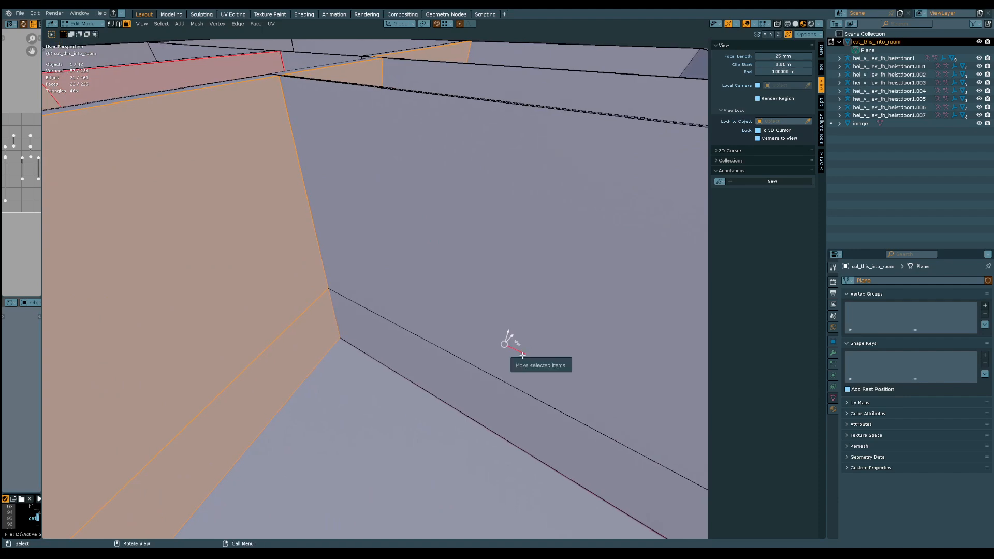
drag(522, 356, 275, 333)
middle_drag(274, 332, 443, 296)
middle_drag(372, 381, 356, 362)
middle_drag(277, 345, 320, 362)
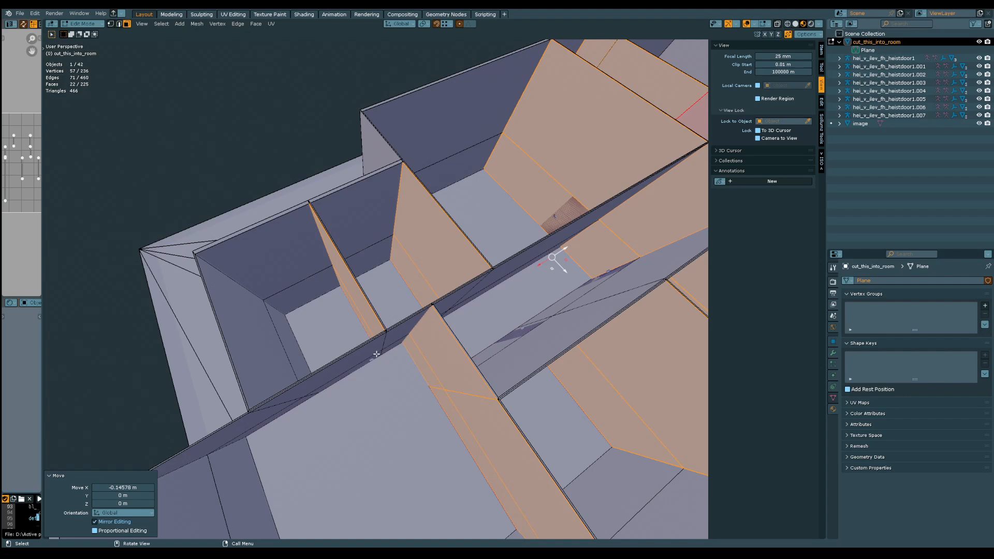
Examine the moved cross walls throughout the rooms and hallway for wall thickness and their fit around the doors
middle_drag(377, 351, 411, 402)
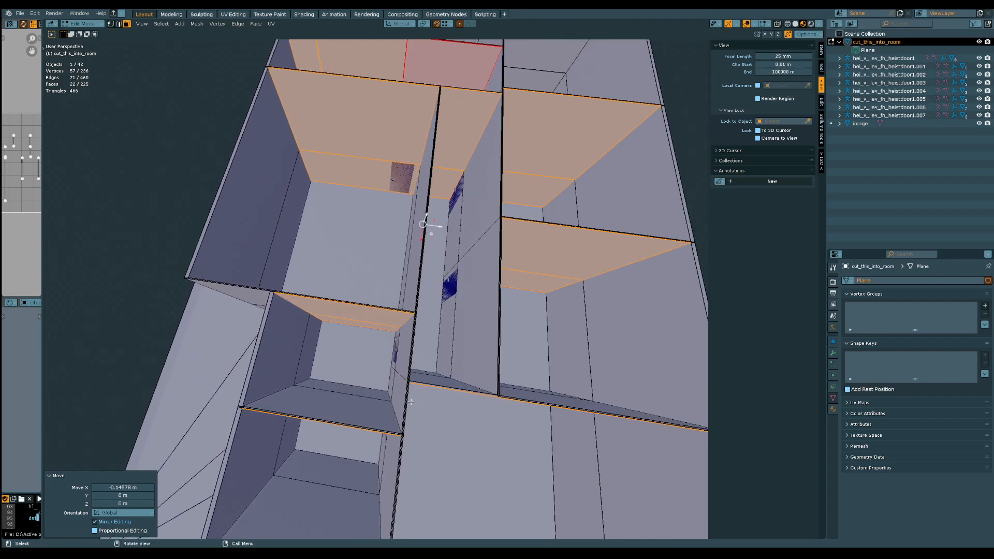
scroll(417, 196, down, 5)
middle_drag(431, 217, 426, 275)
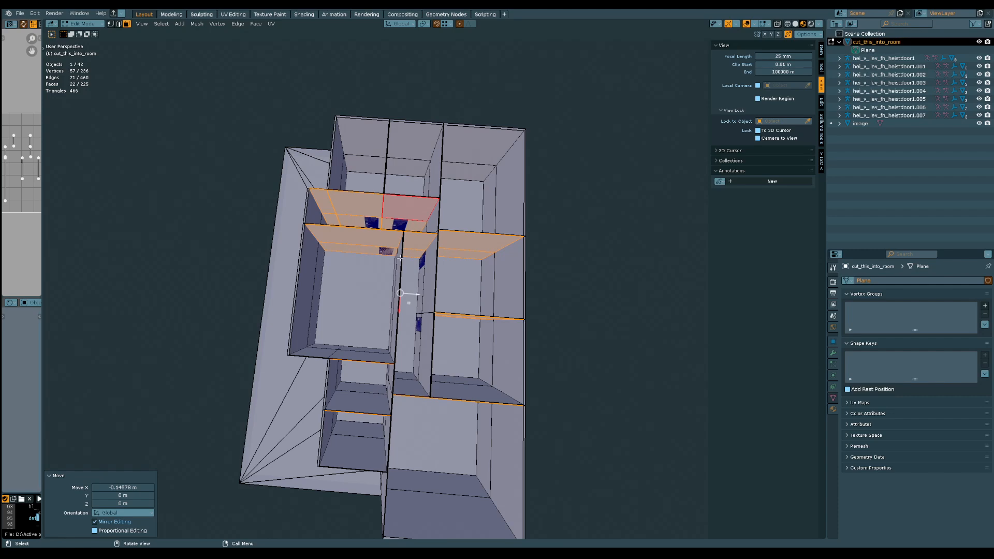
middle_drag(393, 378, 349, 352)
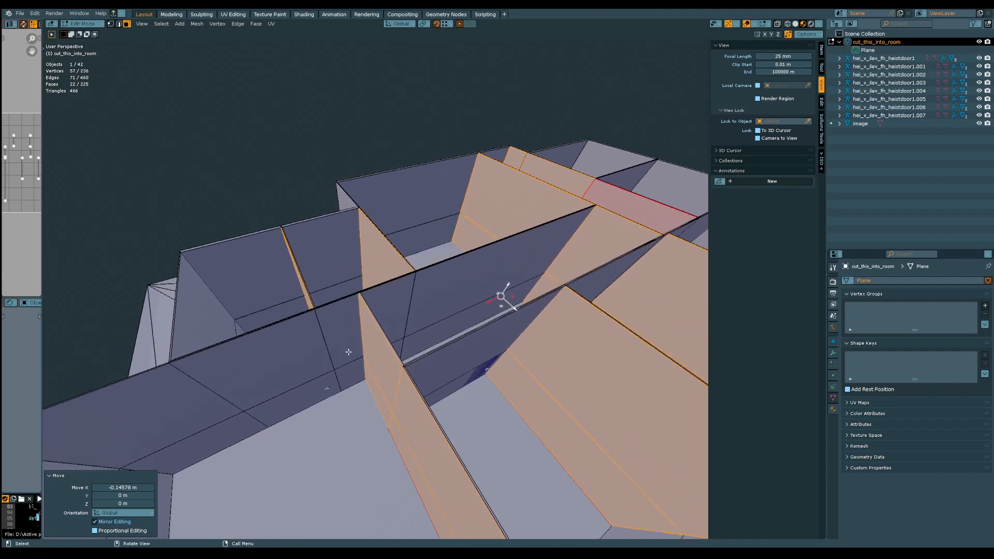
middle_drag(271, 359, 311, 317)
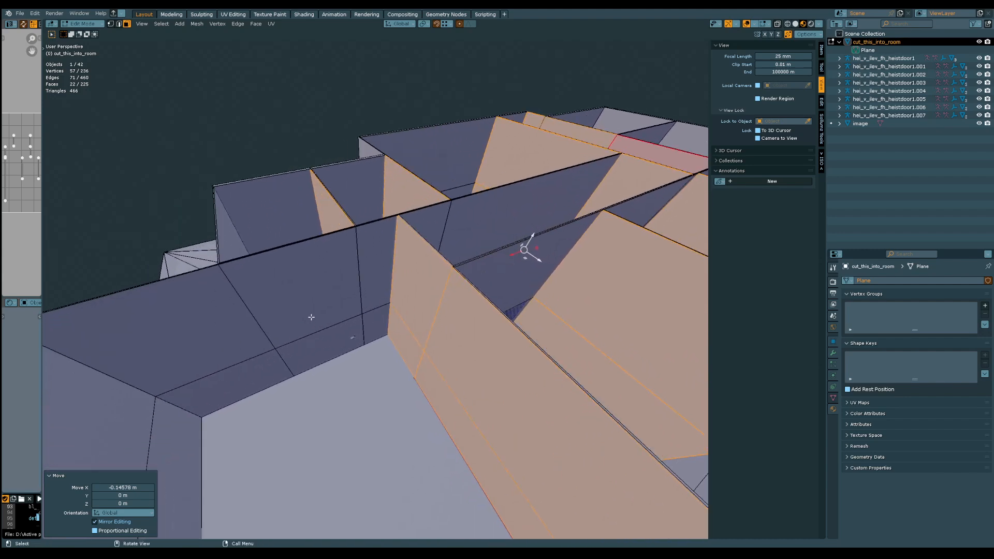
shift+middle_drag(454, 292, 394, 340)
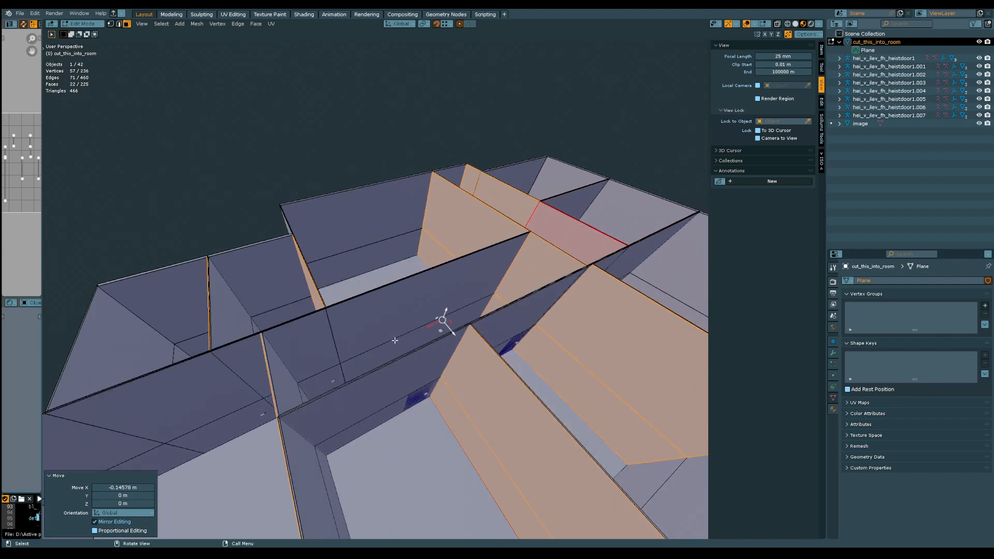
middle_drag(359, 383, 380, 309)
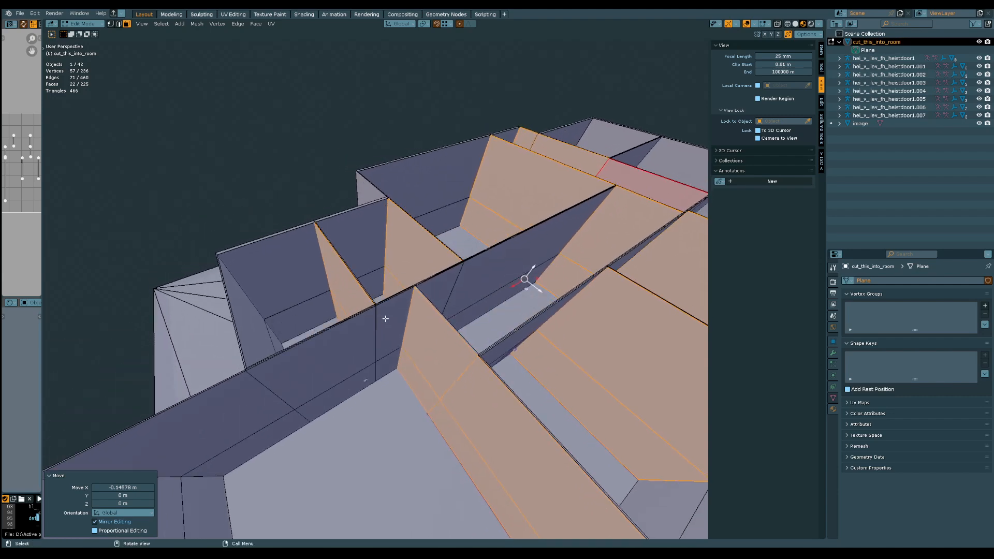
middle_drag(448, 248, 453, 250)
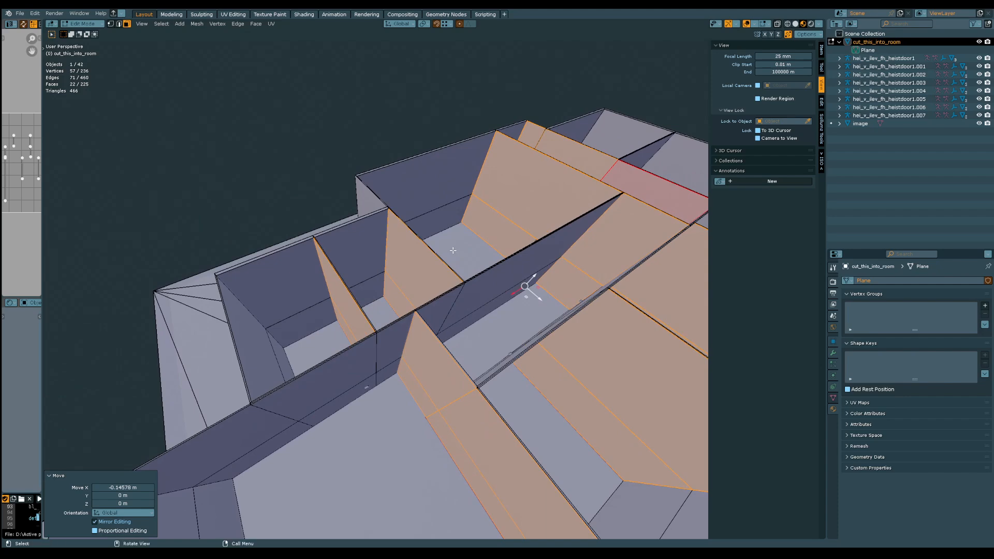
shift+middle_drag(504, 251, 441, 308)
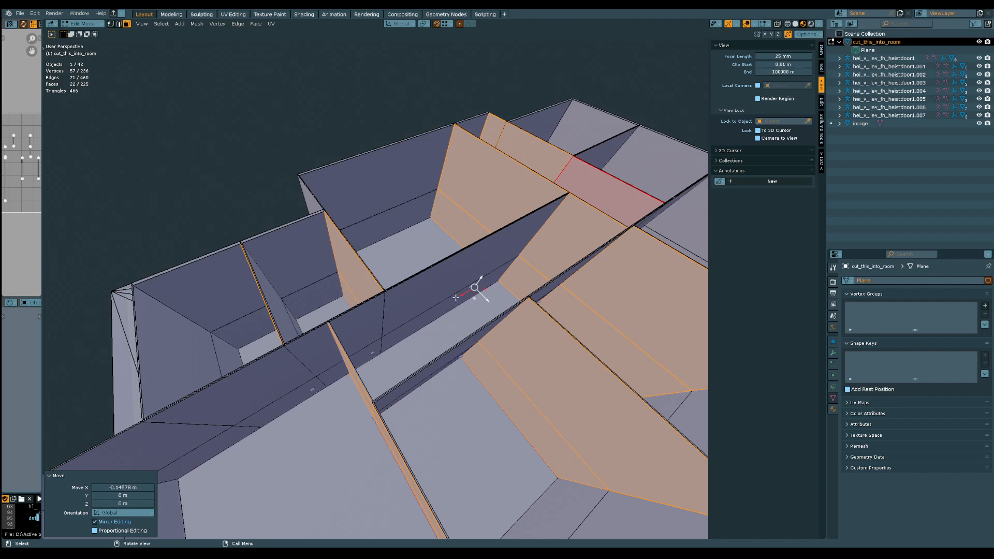
shift+middle_drag(455, 297, 431, 308)
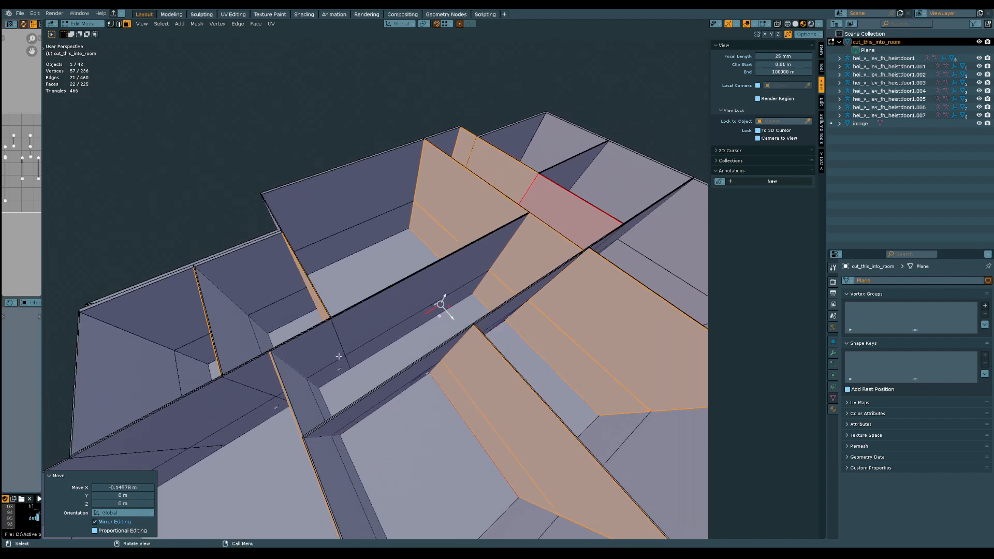
middle_drag(316, 358, 369, 326)
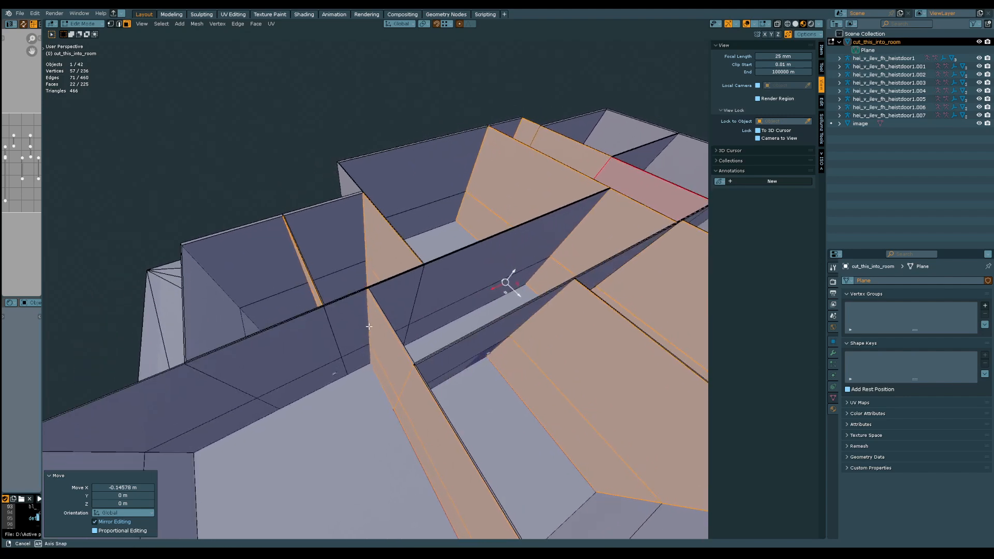
shift+middle_drag(464, 319, 409, 326)
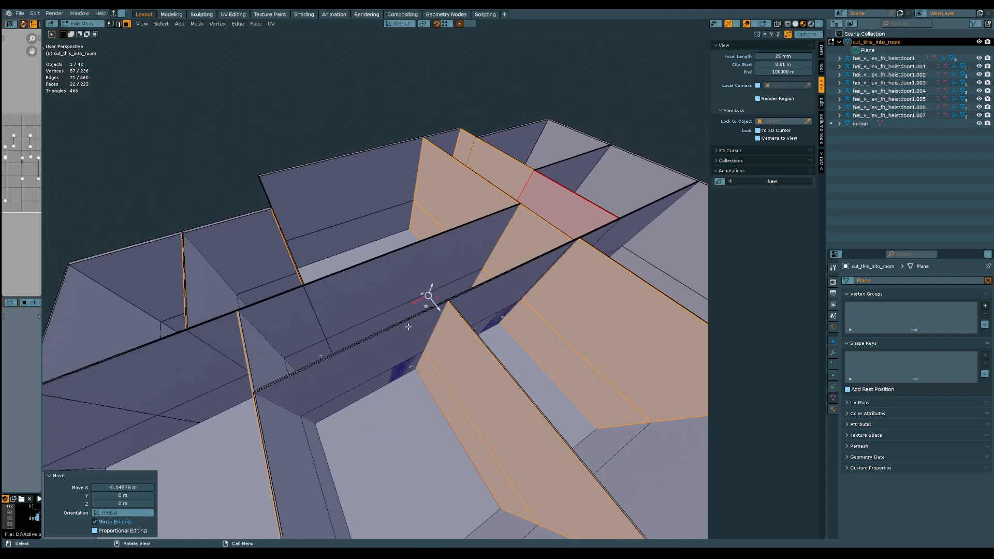
middle_drag(388, 364, 432, 320)
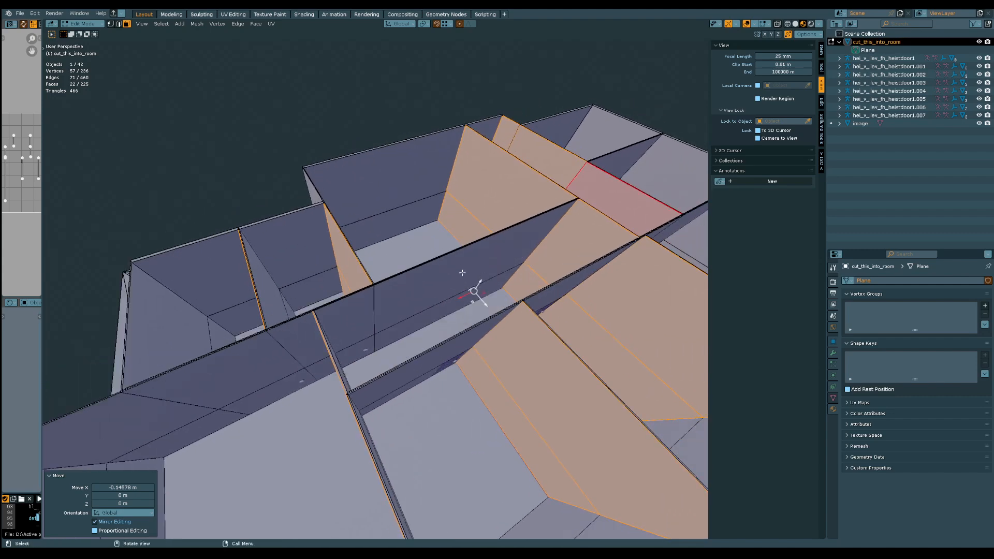
Save the file and check the doors' placement against the walls of the two small far-end rooms
middle_drag(462, 272, 417, 299)
key(ctrl+s)
scroll(385, 281, up, 7)
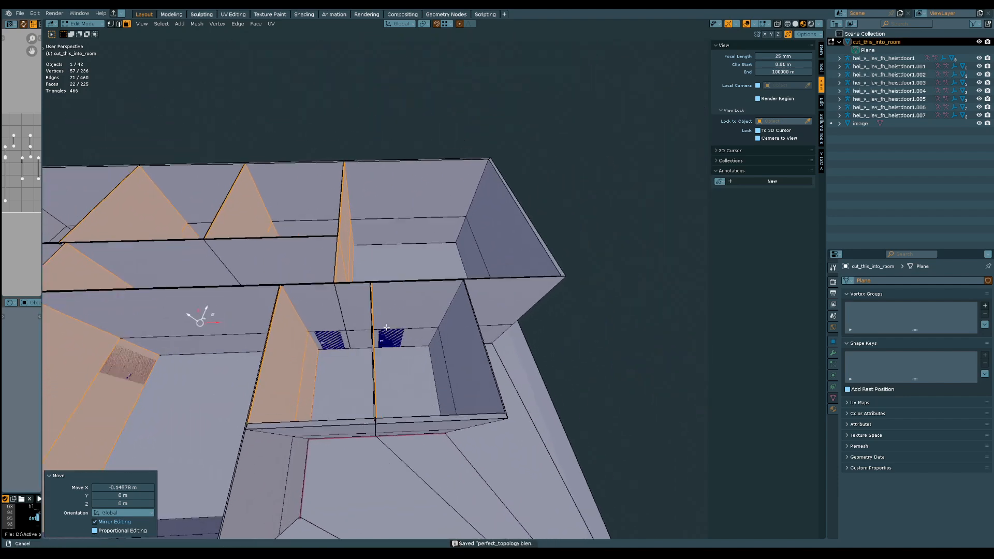
shift+middle_drag(386, 269, 384, 223)
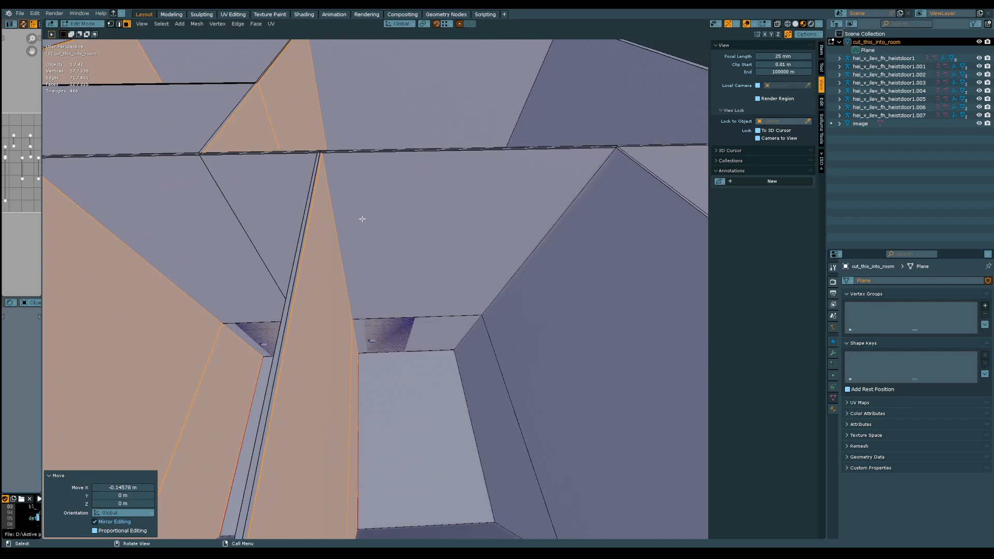
middle_drag(420, 324, 391, 278)
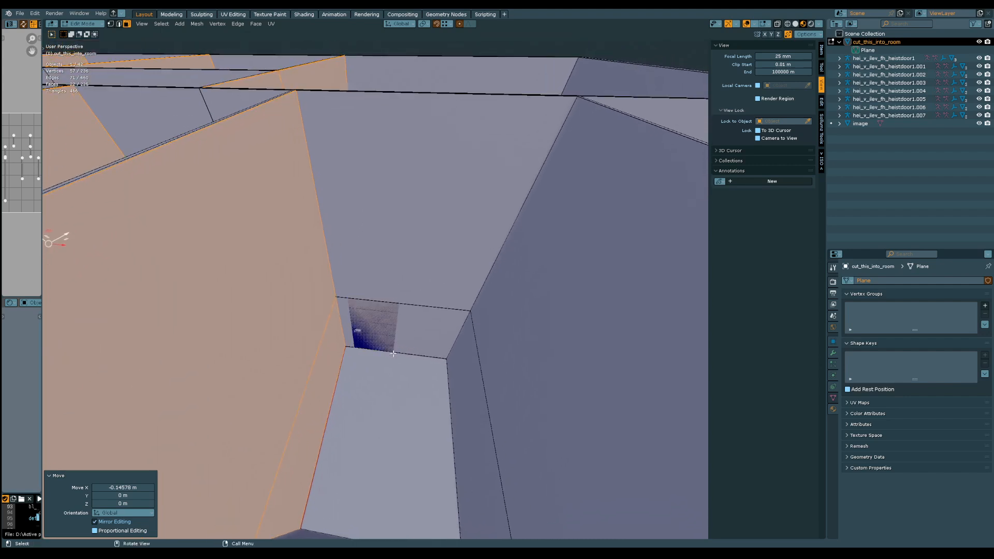
mouse_move(397, 305)
middle_down()
mouse_move(402, 277)
mouse_move(402, 308)
middle_up()
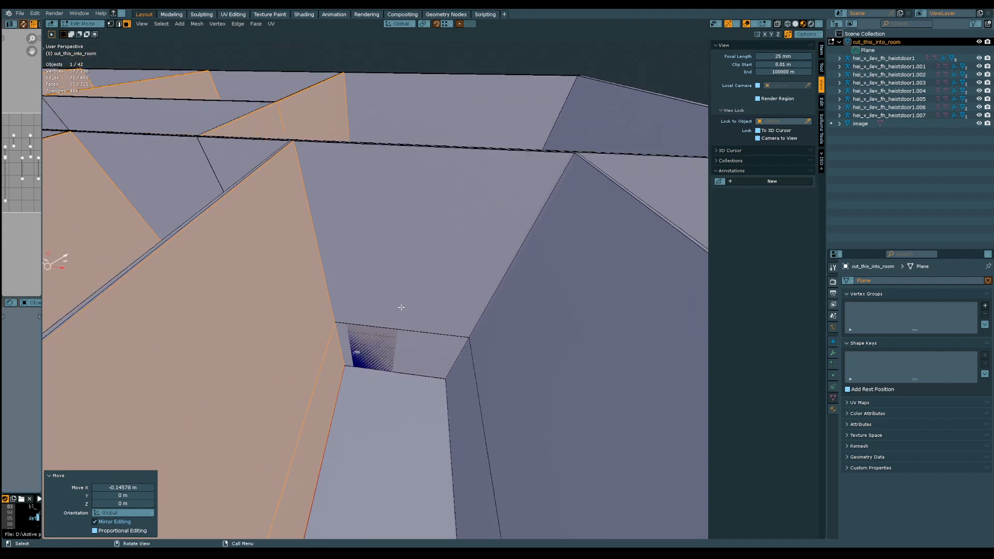
Select the upper and lower faces on both sides of the door wall in the small end room
click(403, 309)
shift+click(404, 342)
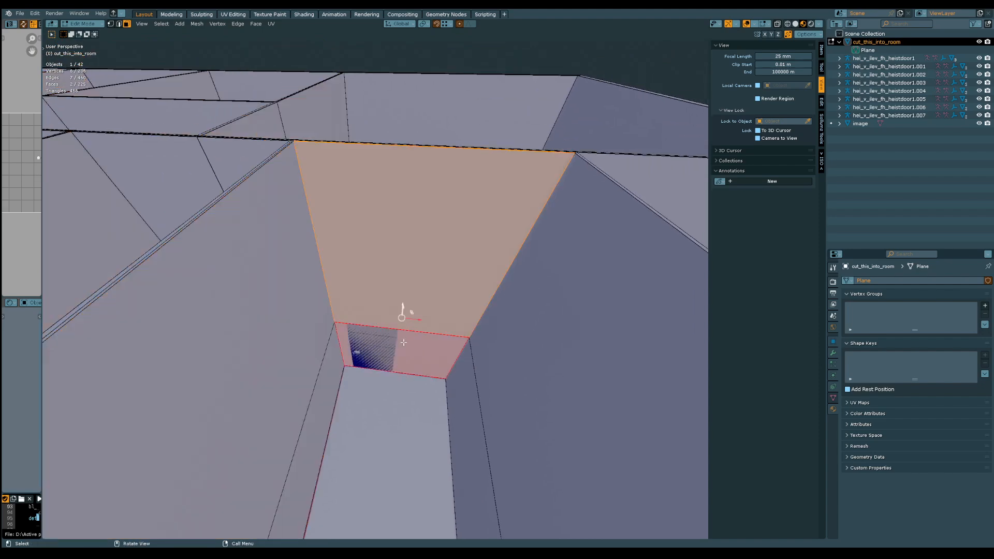
middle_drag(414, 311, 402, 283)
shift+click(305, 345)
shift+click(335, 364)
key(f)
key(ctrl+z)
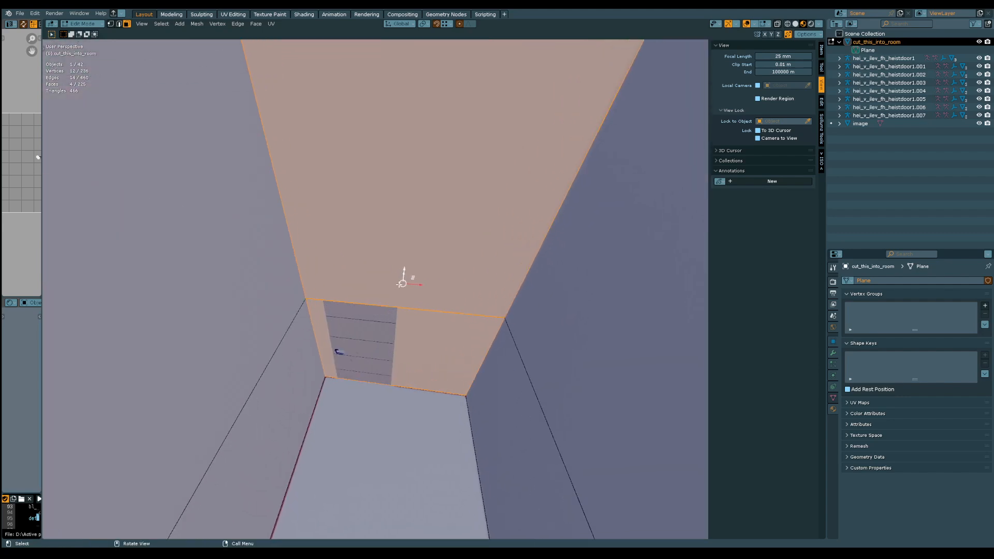
Isolate the selected door wall by hiding all unselected faces of the room mesh
middle_drag(409, 321, 373, 344)
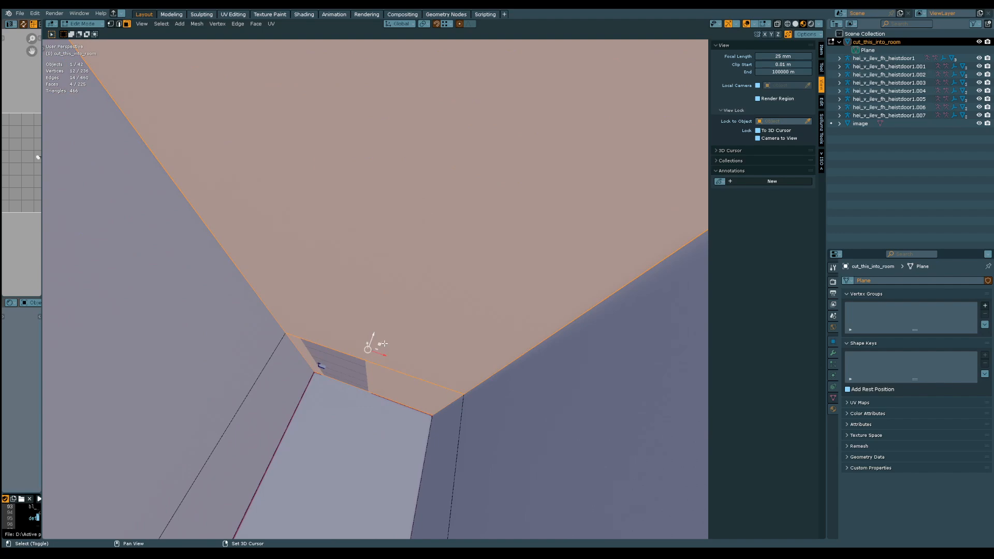
ctrl+middle_drag(401, 240, 424, 294)
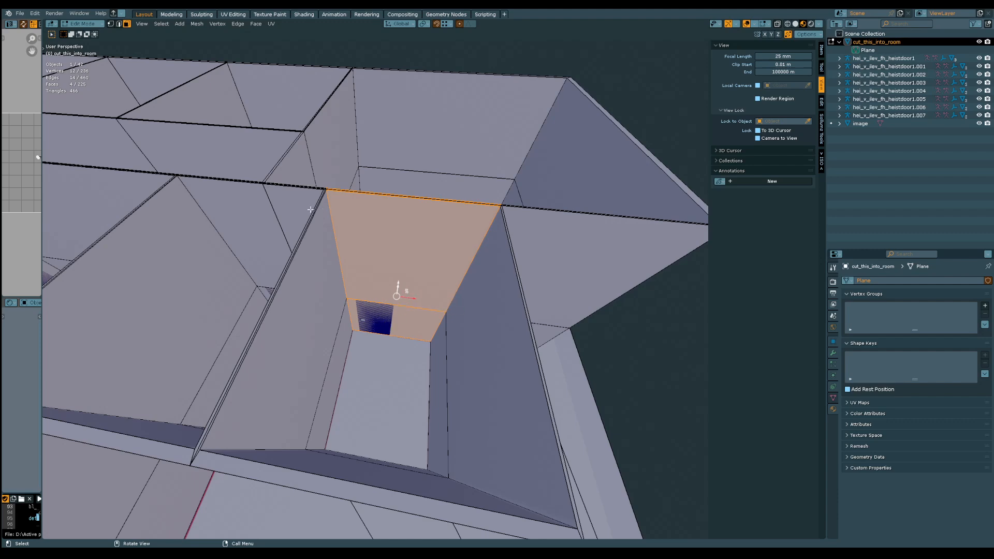
middle_drag(311, 210, 226, 95)
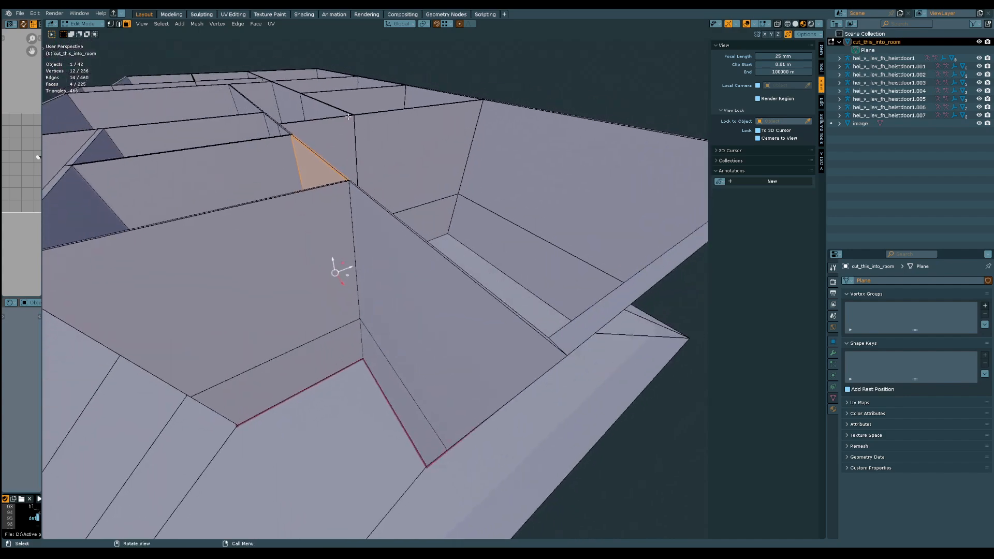
middle_drag(348, 117, 303, 235)
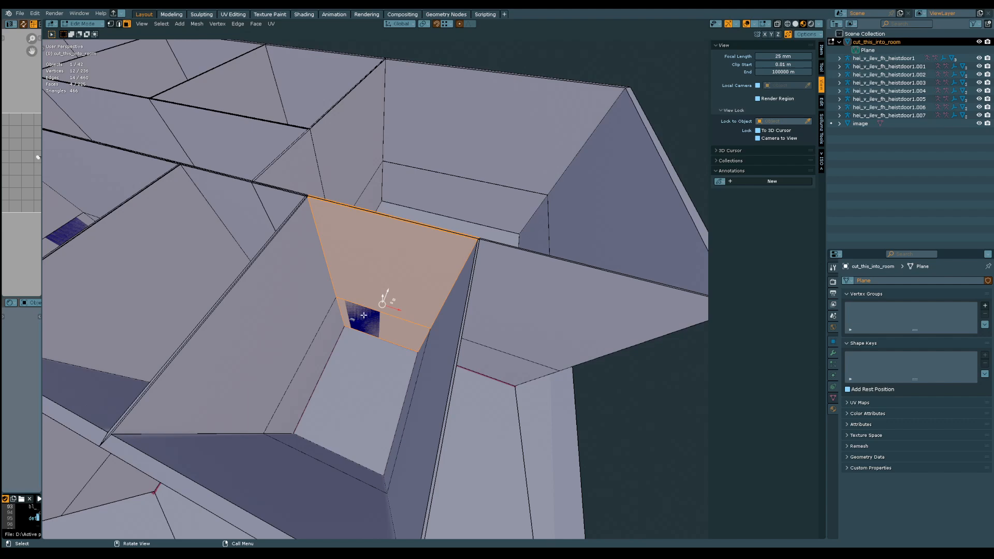
middle_drag(366, 317, 361, 313)
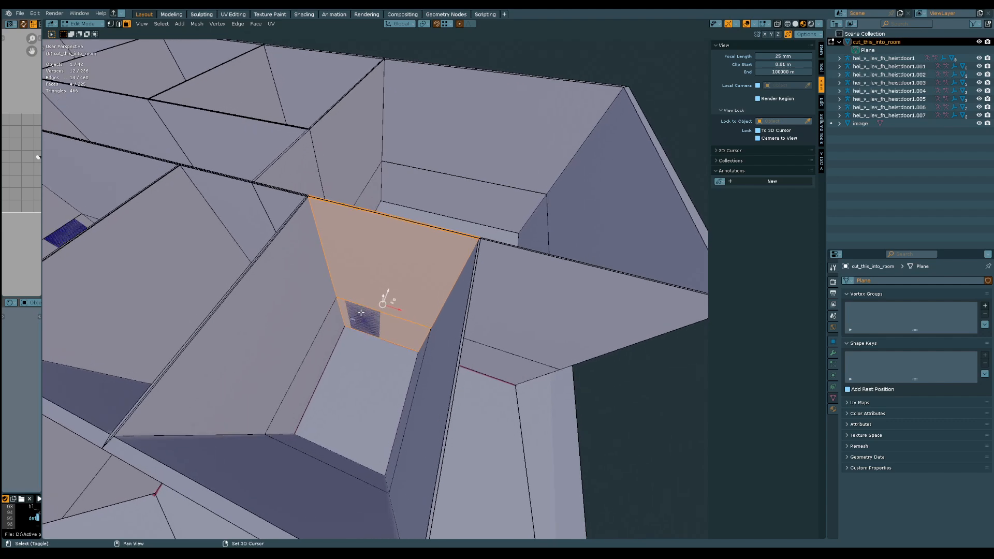
key(shift+h)
middle_drag(363, 322, 405, 280)
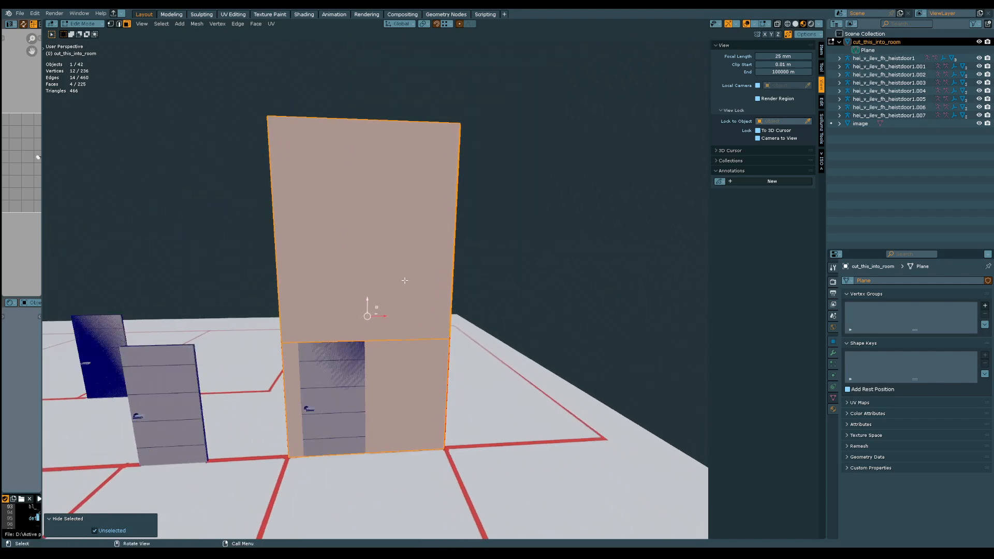
Add a vertical loop cut to the isolated wall along the door edge opposite the handle, with factor 0.032
key(ctrl+r)
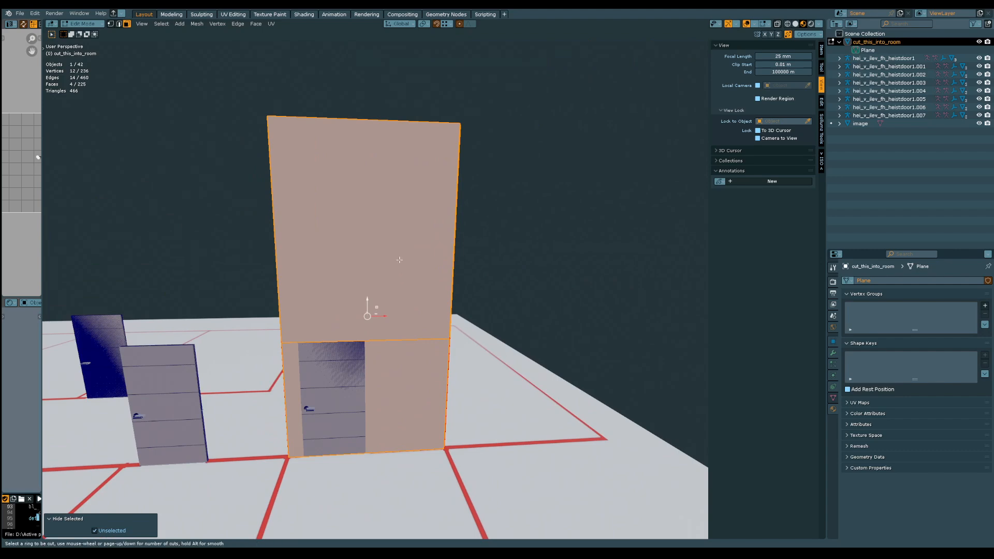
click(366, 112)
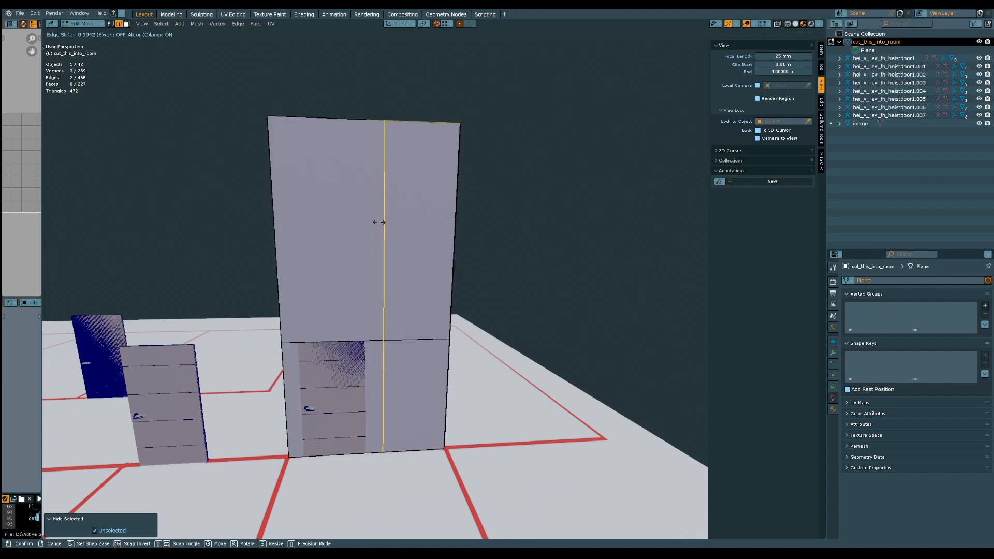
click(365, 357)
middle_drag(369, 310, 699, 346)
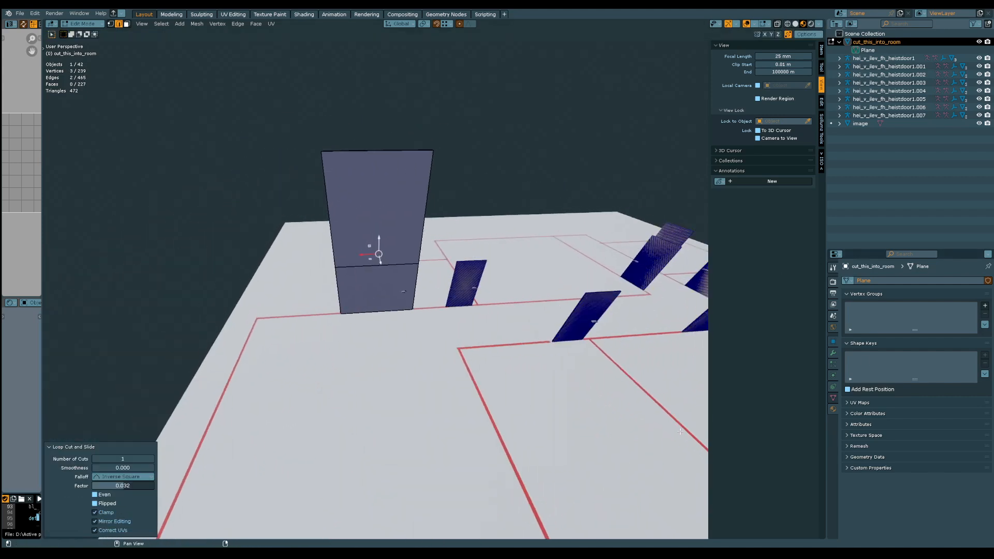
middle_drag(681, 432, 647, 302)
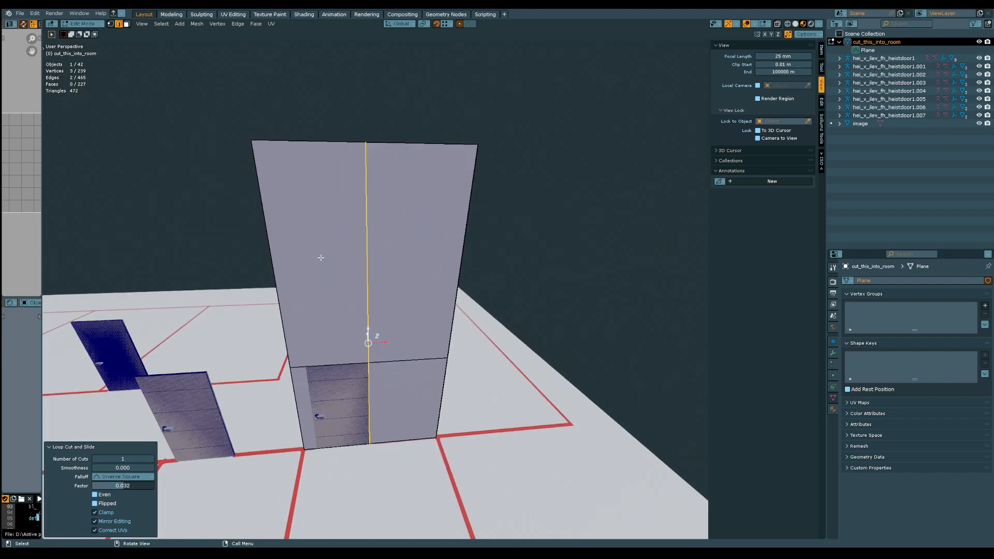
Add a second vertical loop cut along the door's handle-side edge, with factor 0.611
key(ctrl+r)
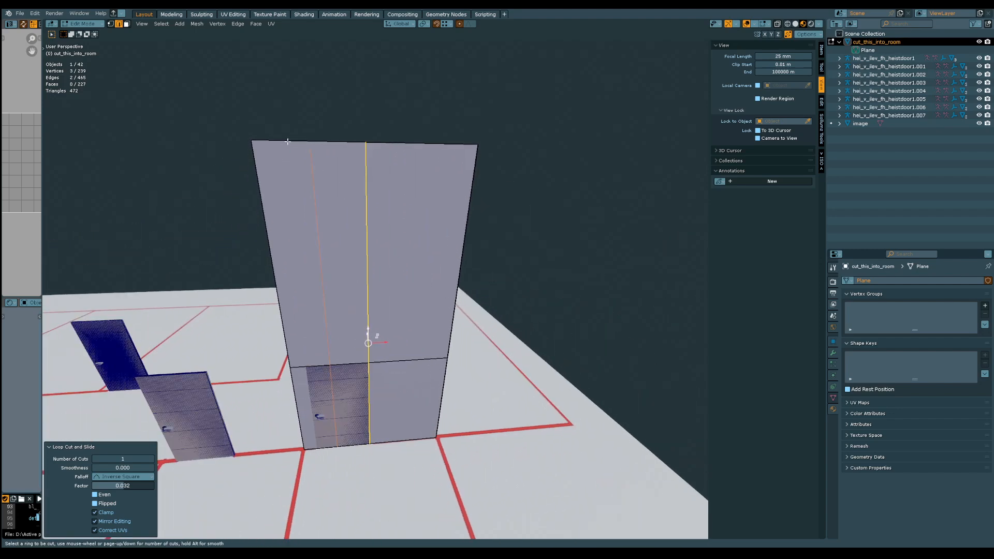
click(288, 141)
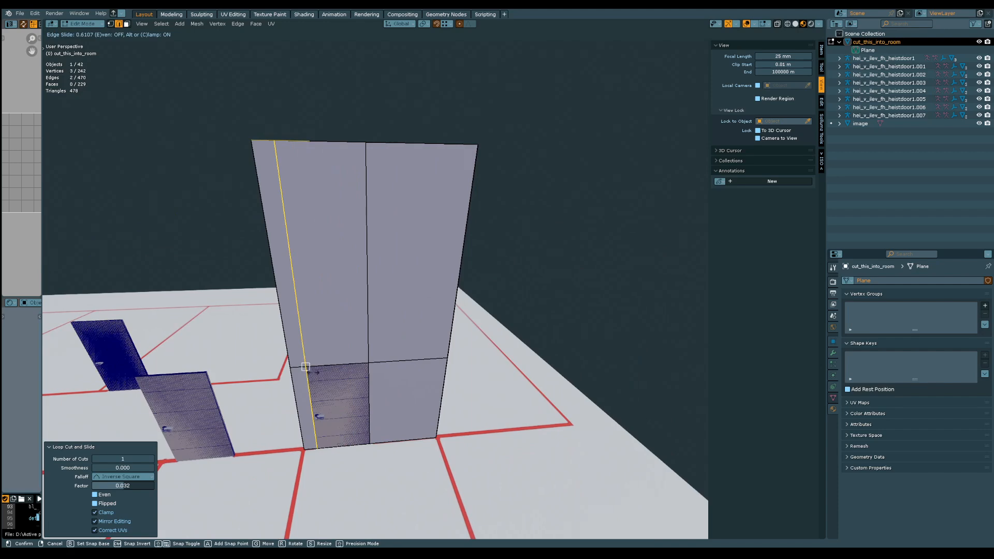
click(306, 337)
middle_drag(306, 337, 232, 352)
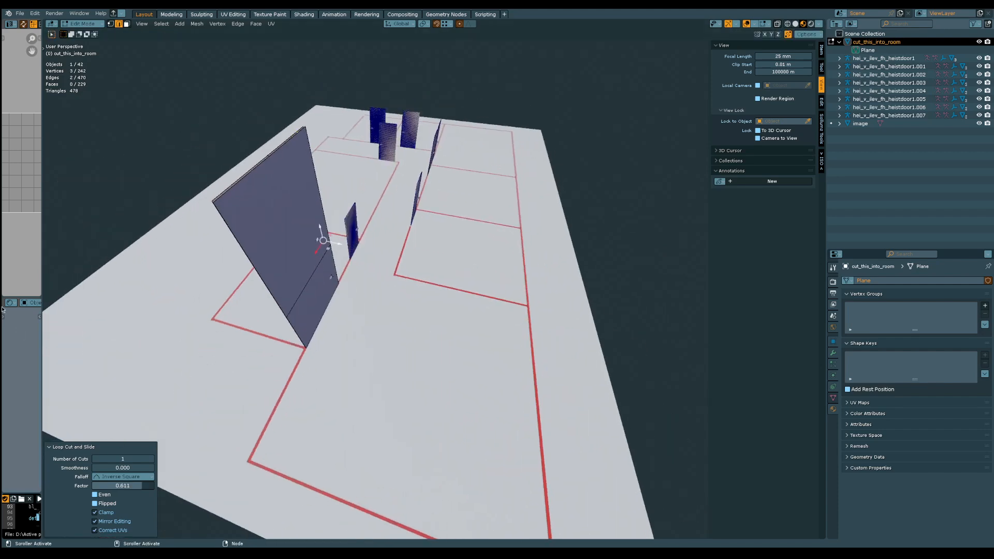
Loop cut the wall's opposite side vertically with factor -0.034, snapped to the front side's cut along the door edge away from the handle
middle_drag(341, 200, 311, 198)
click(312, 199)
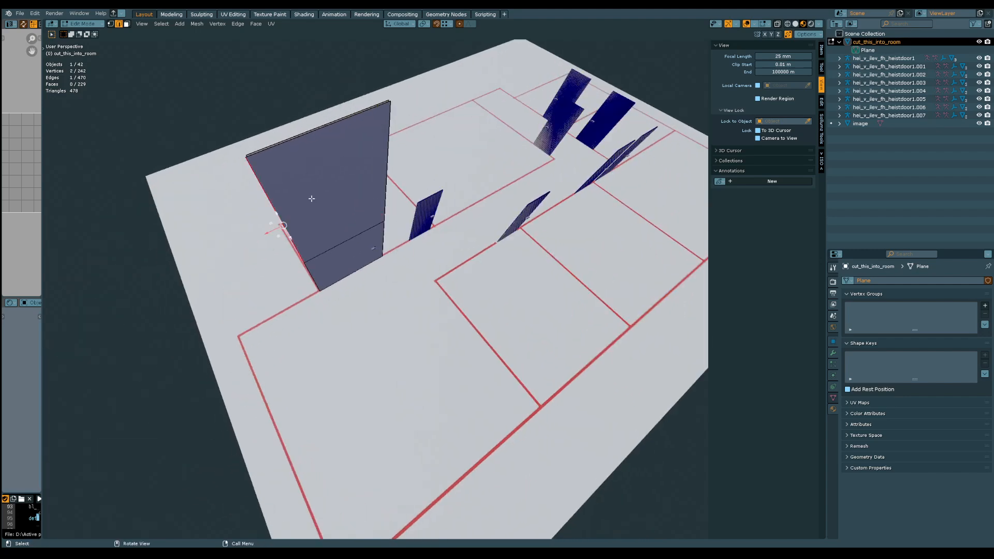
click(338, 235)
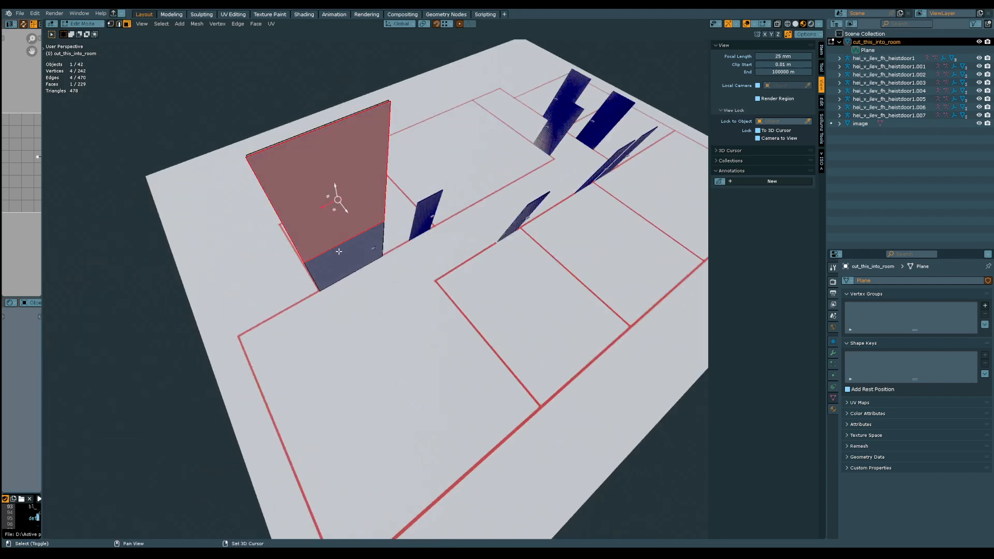
shift+click(339, 254)
middle_drag(339, 255, 351, 180)
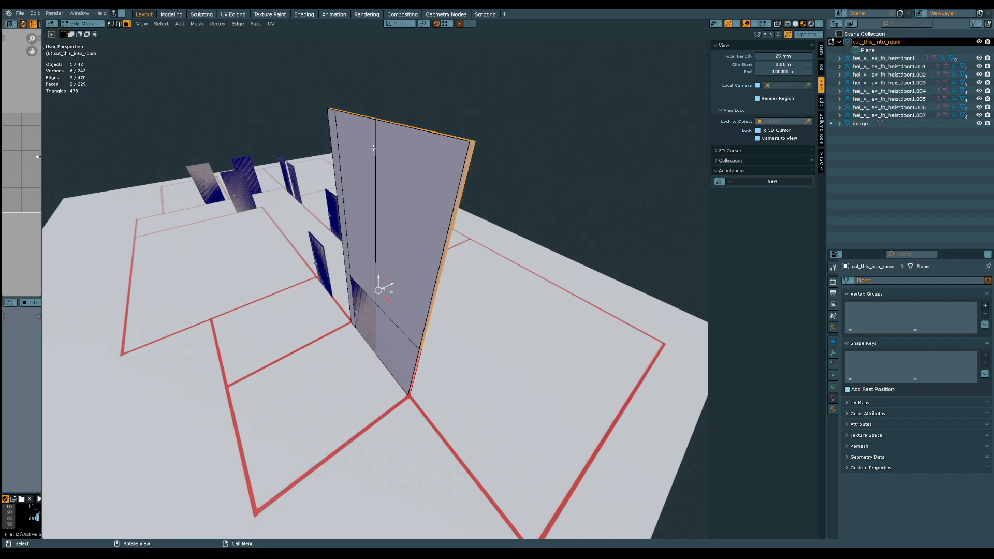
middle_drag(379, 221, 320, 226)
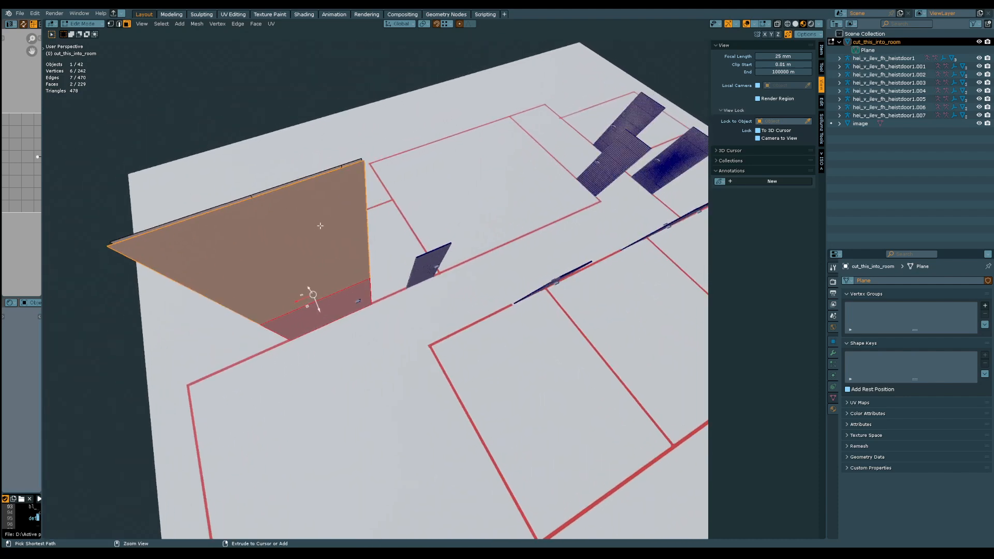
key(ctrl+r)
click(258, 202)
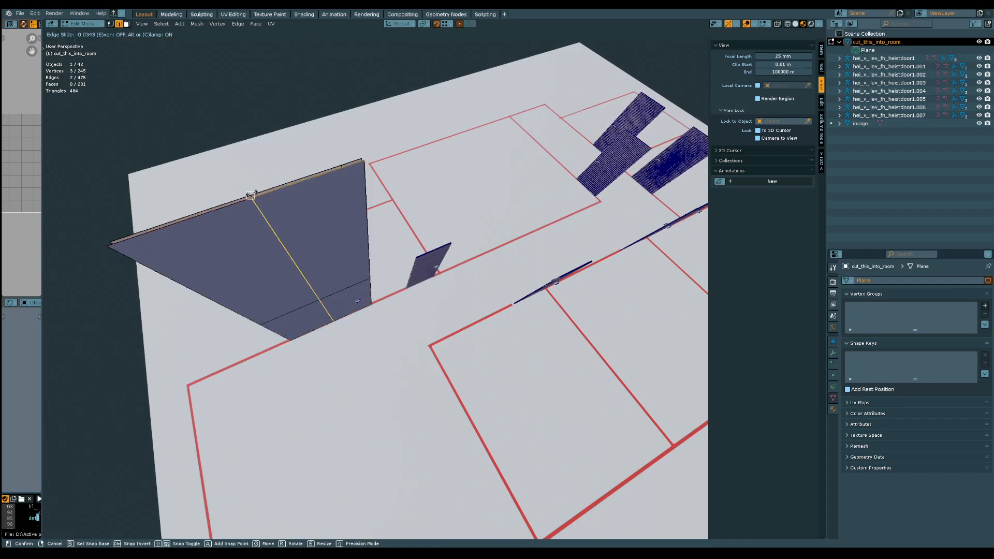
click(251, 194)
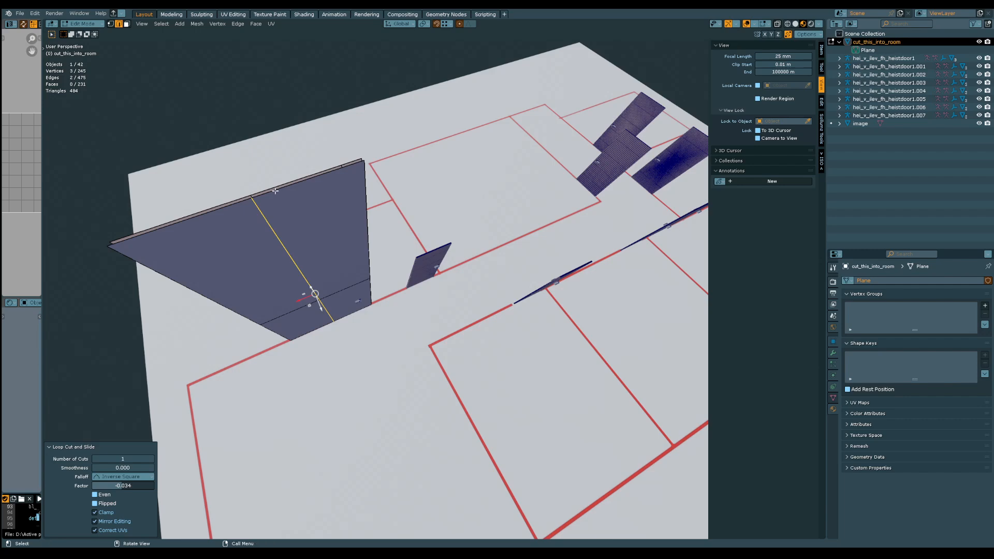
Add a vertical loop cut along the handle-side door edge on the wall's opposite side, with factor -0.591
key(ctrl+r)
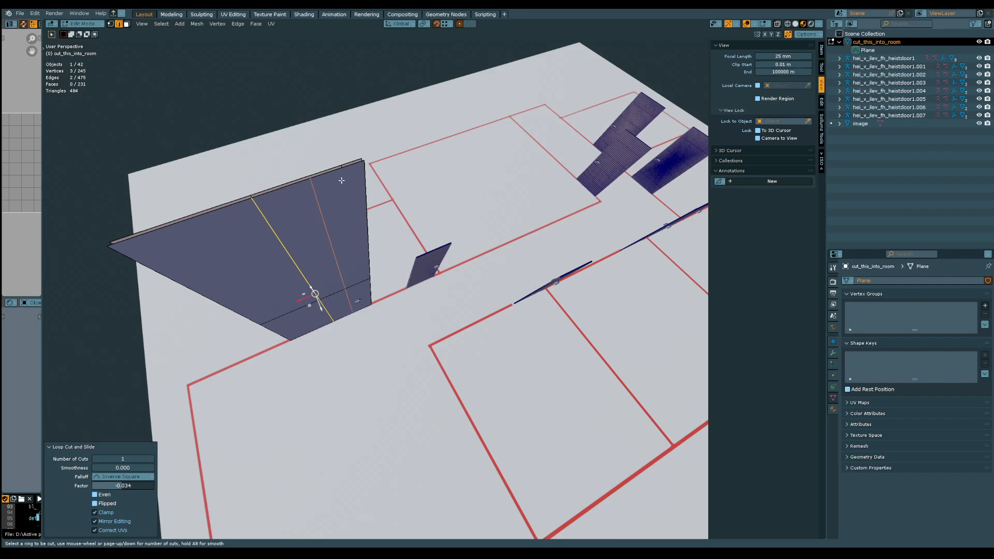
click(314, 294)
click(359, 276)
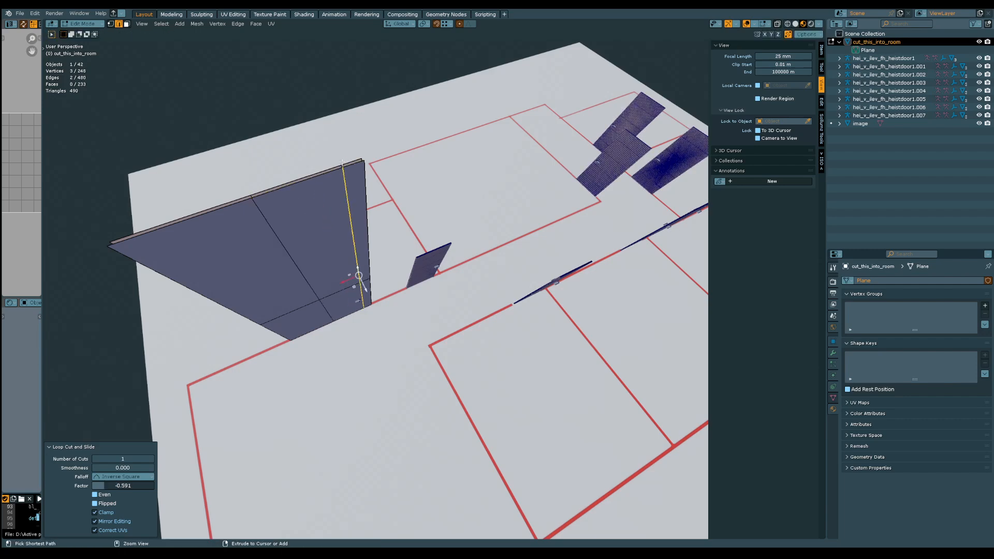
Delete the door-sized faces on both sides of the wall to open the doorway, and return to Object Mode
middle_drag(254, 256, 409, 222)
key(3)
click(344, 236)
shift+click(334, 208)
mouse_move(322, 216)
middle_down()
mouse_move(371, 222)
mouse_move(366, 238)
mouse_move(337, 233)
mouse_move(155, 263)
mouse_move(350, 235)
mouse_move(333, 231)
mouse_move(368, 238)
middle_up()
key(x)
click(367, 228)
key(Tab)
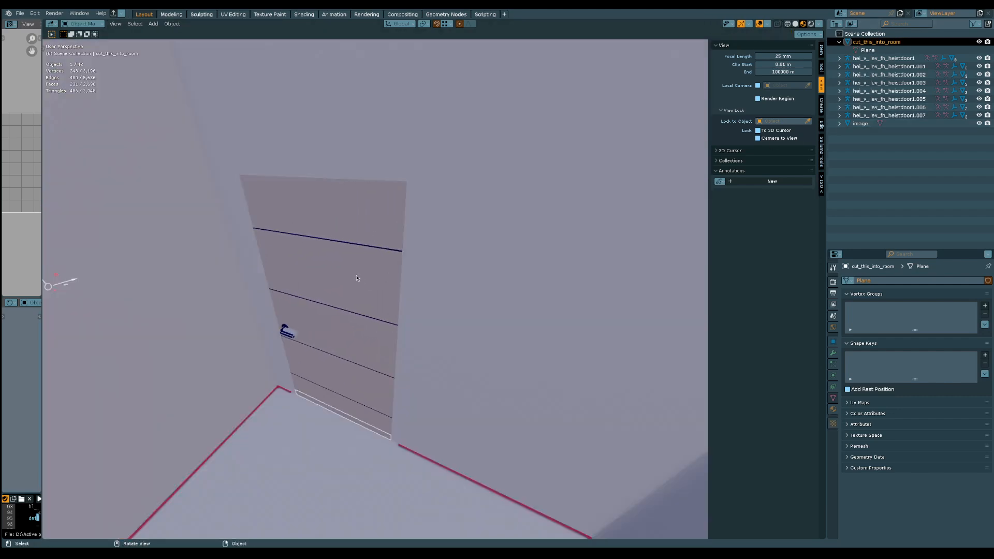
Check the fit of the door against the new opening's edges in Edit Mode and Object Mode
click(356, 277)
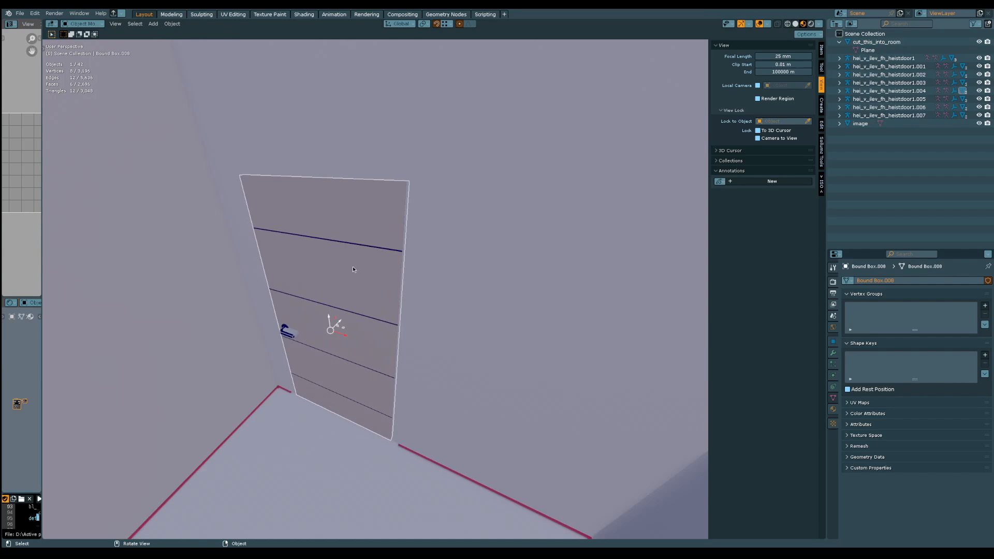
click(353, 267)
key(Tab)
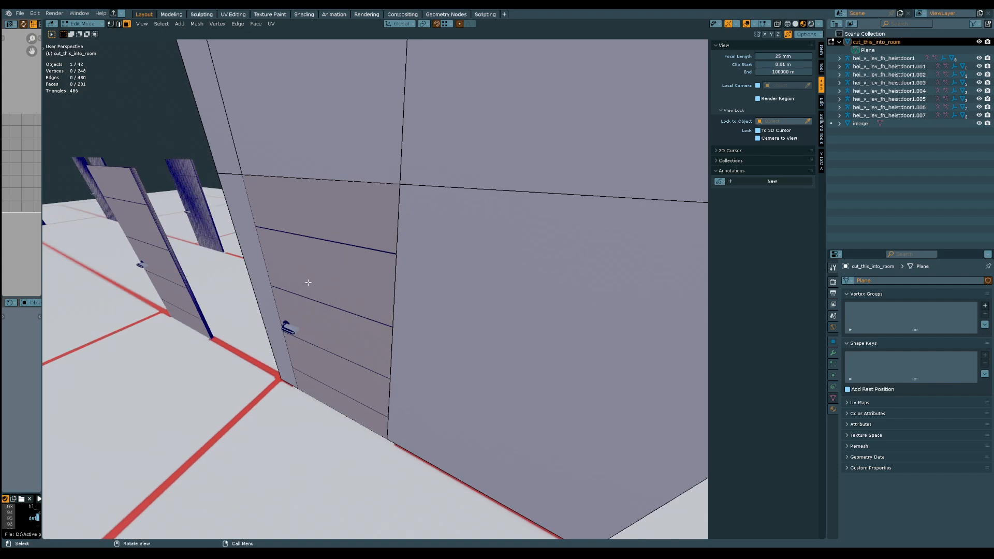
middle_drag(345, 253, 350, 231)
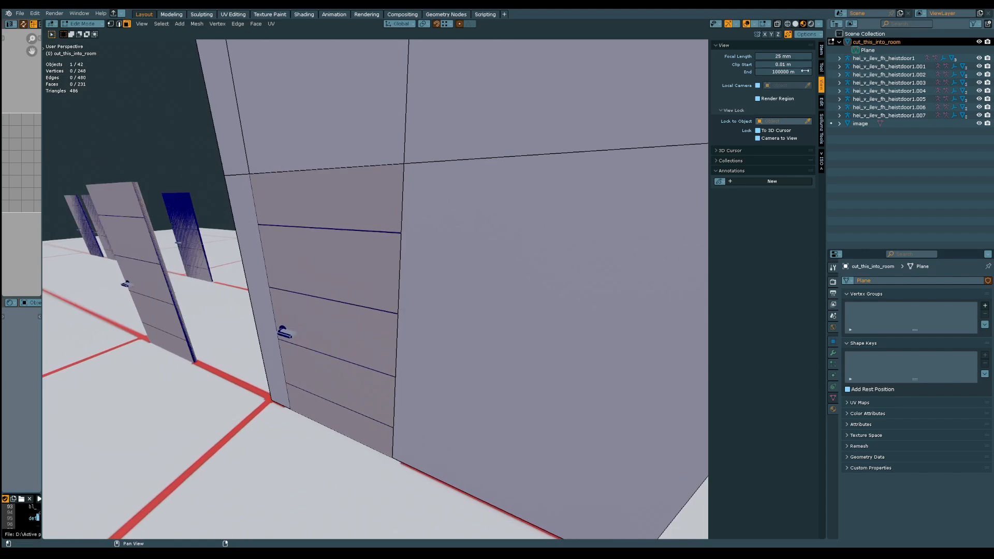
middle_drag(466, 255, 452, 265)
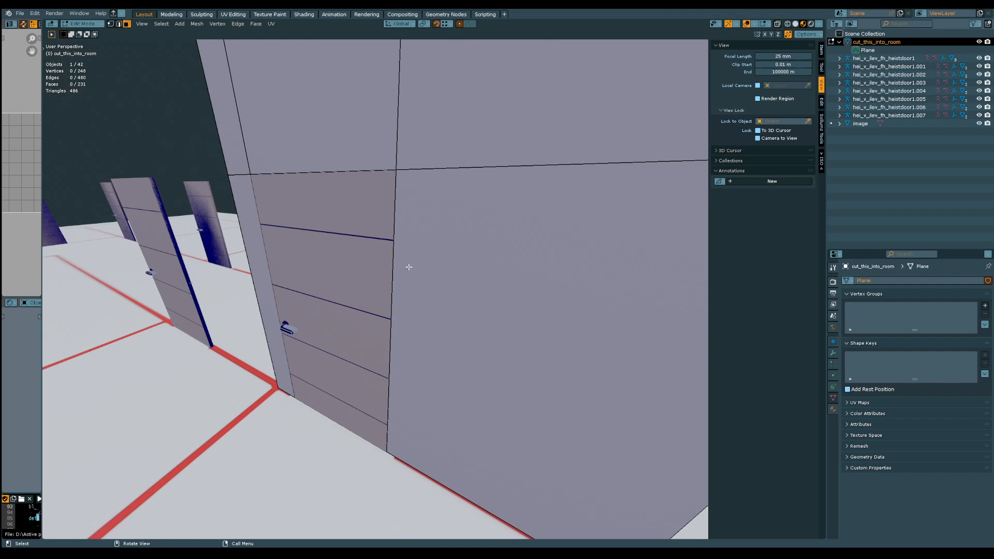
key(Tab)
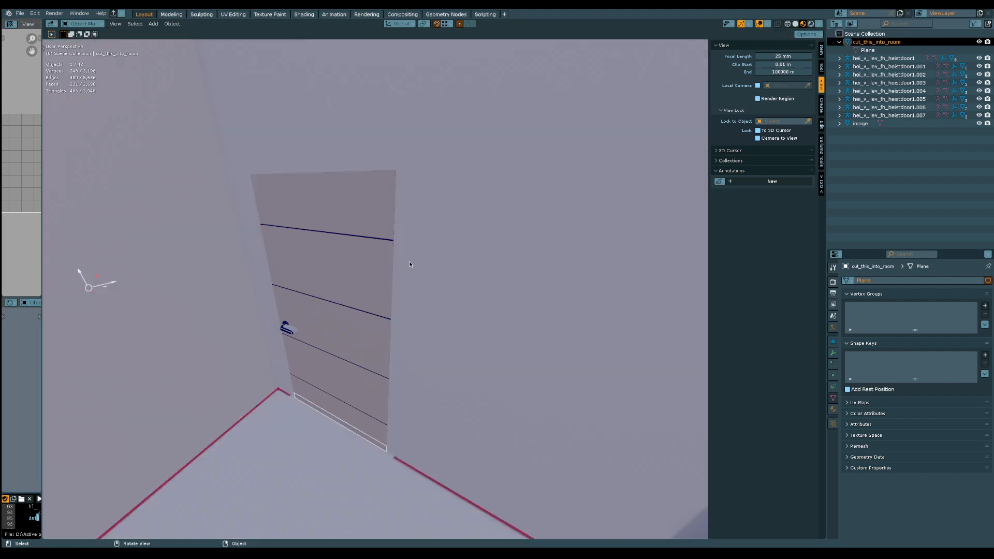
Hide the heistdoor1.004 door in the viewport and inspect the doorway cut through the wall
middle_drag(409, 261, 380, 262)
click(340, 257)
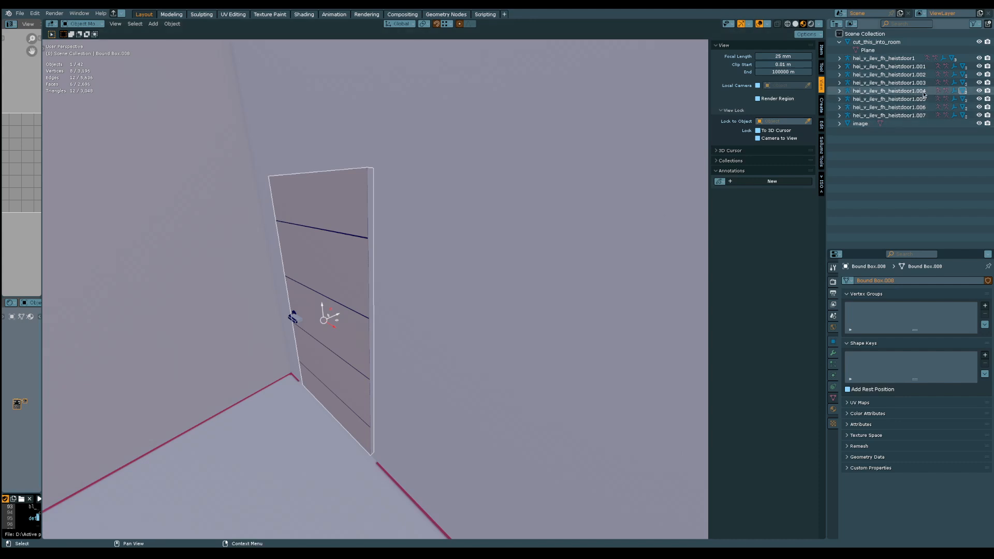
click(980, 91)
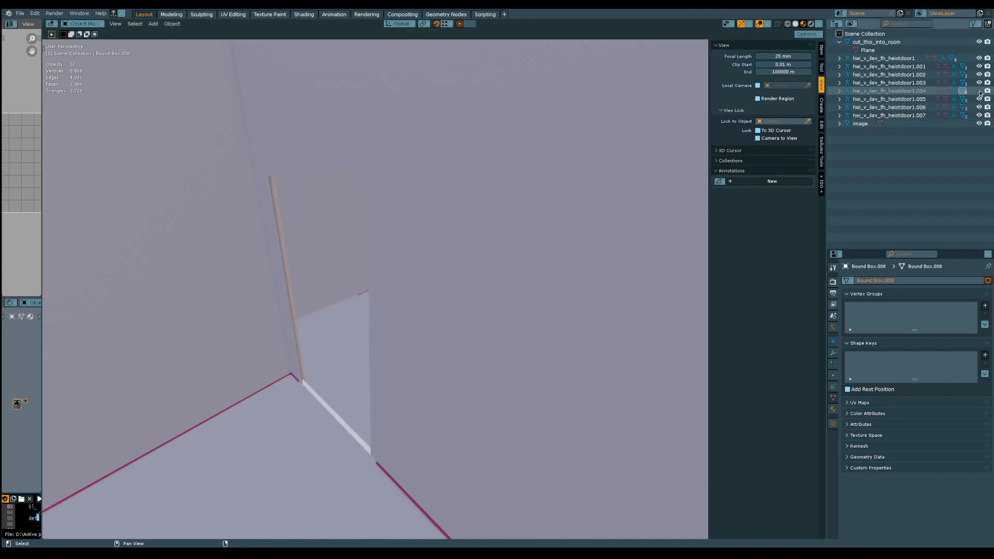
middle_drag(383, 358, 403, 238)
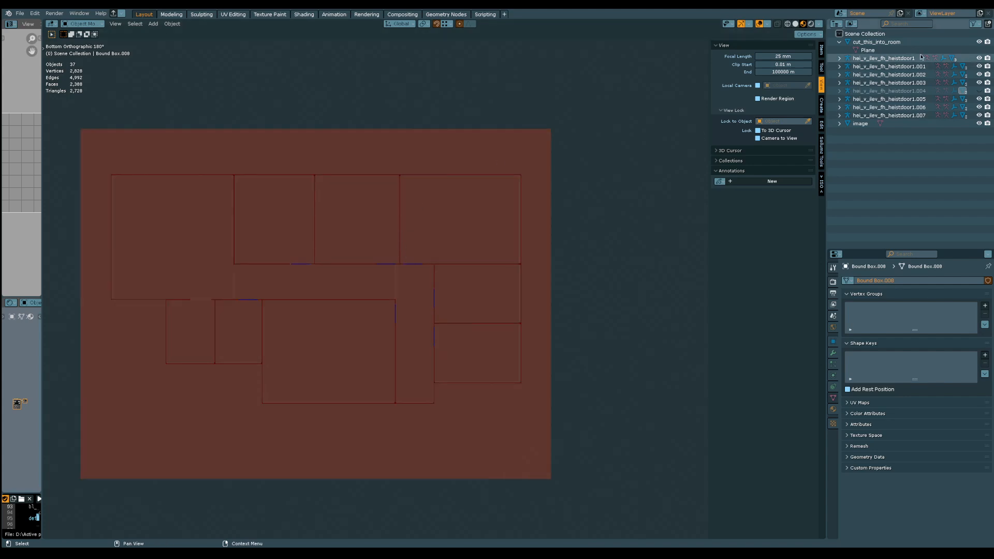
View the whole layout in solid shading, select the cut_this_into_room mesh, and return to material preview shading
click(796, 24)
mouse_move(497, 231)
middle_down()
mouse_move(316, 396)
mouse_move(391, 251)
mouse_move(362, 211)
mouse_move(433, 271)
mouse_move(413, 295)
mouse_move(424, 297)
mouse_move(449, 239)
mouse_move(508, 254)
mouse_move(464, 185)
mouse_move(443, 191)
mouse_move(437, 176)
mouse_move(468, 68)
middle_up()
middle_drag(393, 150, 474, 367)
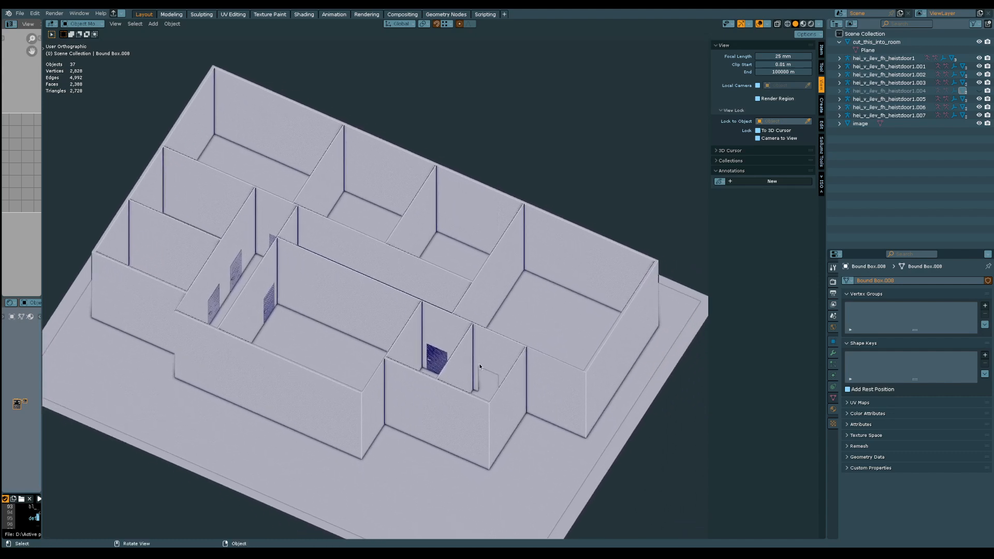
click(484, 360)
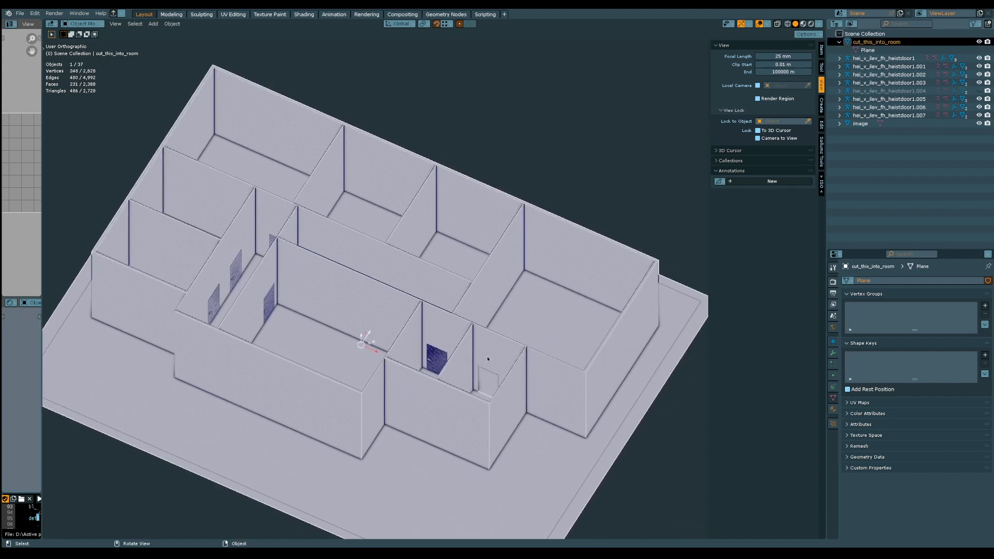
click(803, 24)
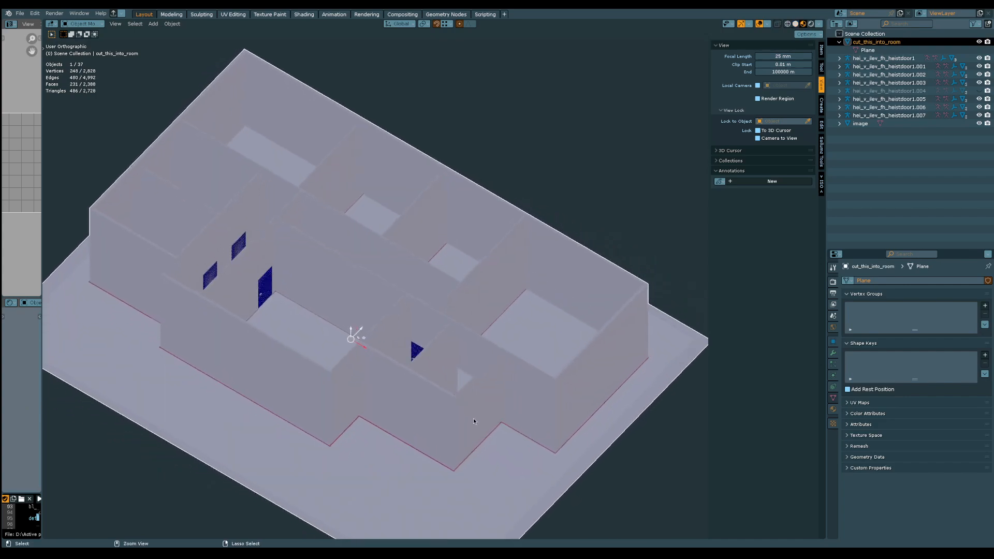
Enter Edit Mode on cut_this_into_room and fill the gap between the two vertical edges at one side of the doorway
mouse_move(474, 418)
middle_down()
mouse_move(446, 251)
mouse_move(448, 361)
mouse_move(460, 399)
mouse_move(464, 305)
mouse_move(460, 342)
mouse_move(508, 430)
mouse_move(540, 448)
mouse_move(477, 365)
middle_up()
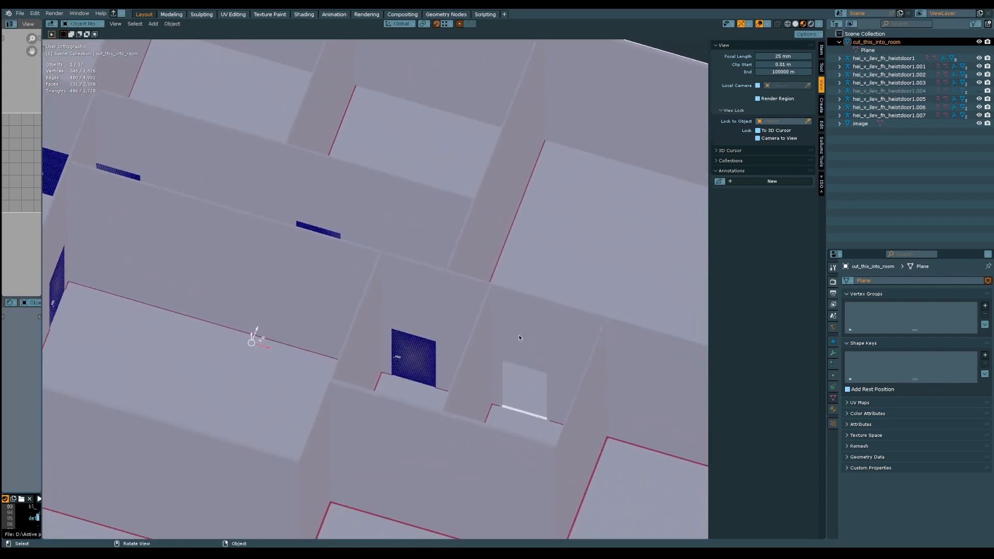
middle_drag(522, 335, 446, 324)
key(KP_Decimal)
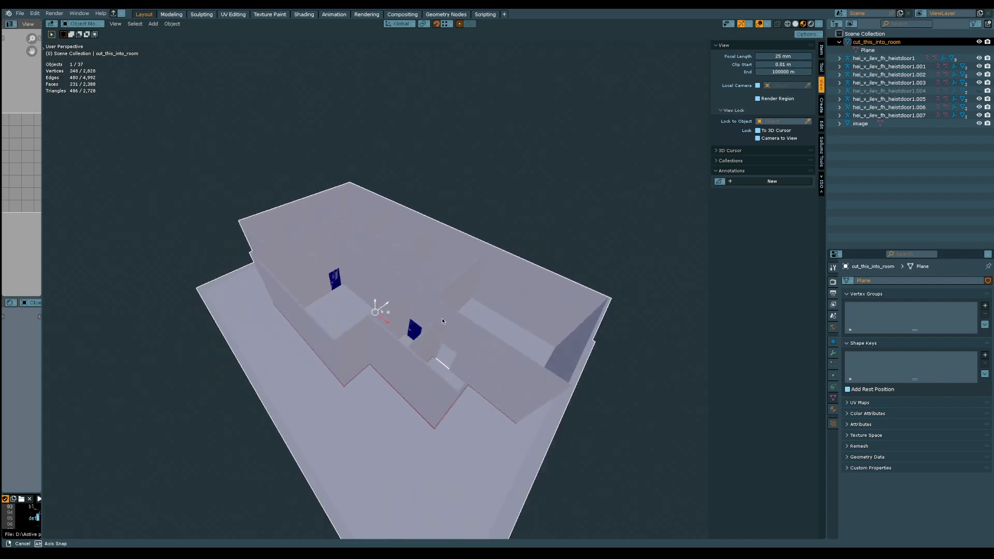
key(Tab)
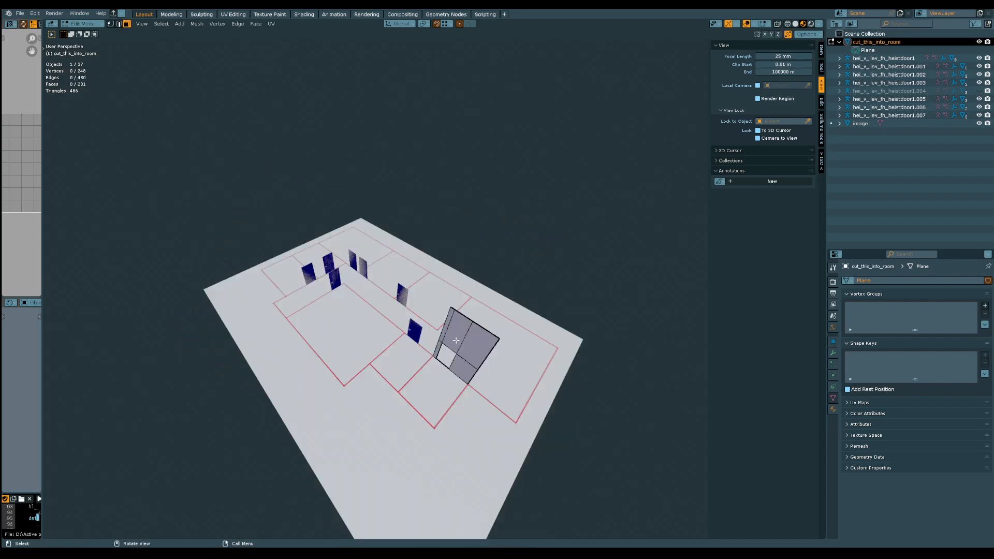
scroll(463, 373, up, 6)
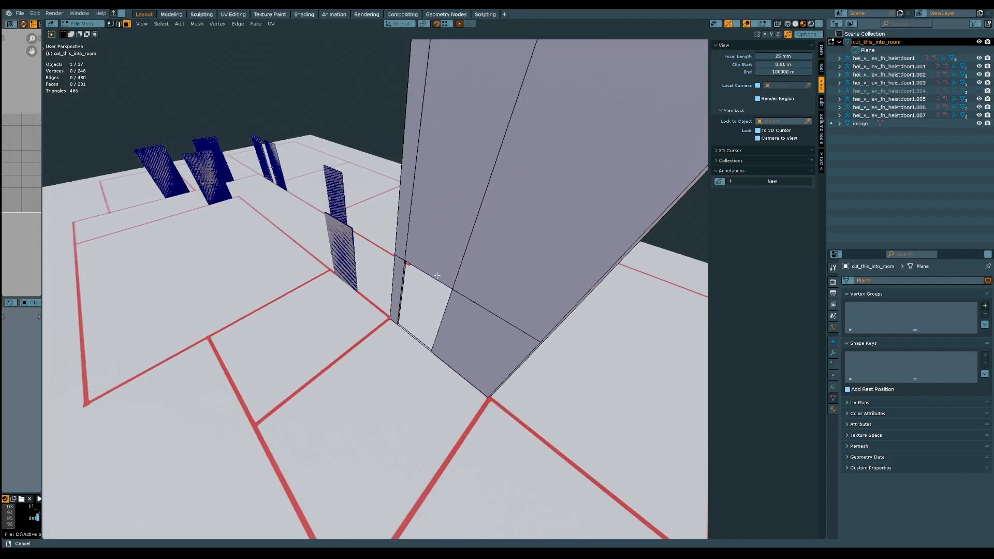
middle_drag(411, 249, 459, 290)
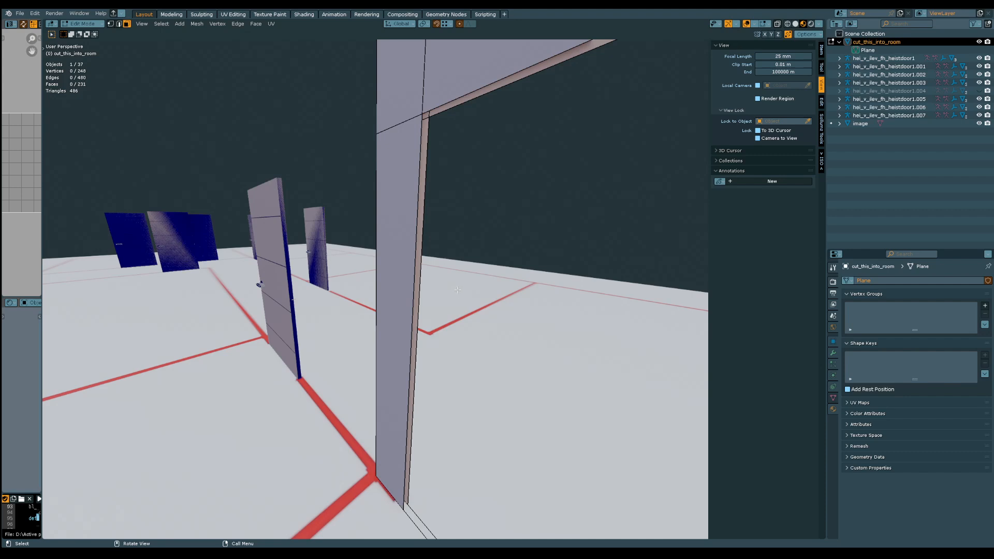
click(427, 171)
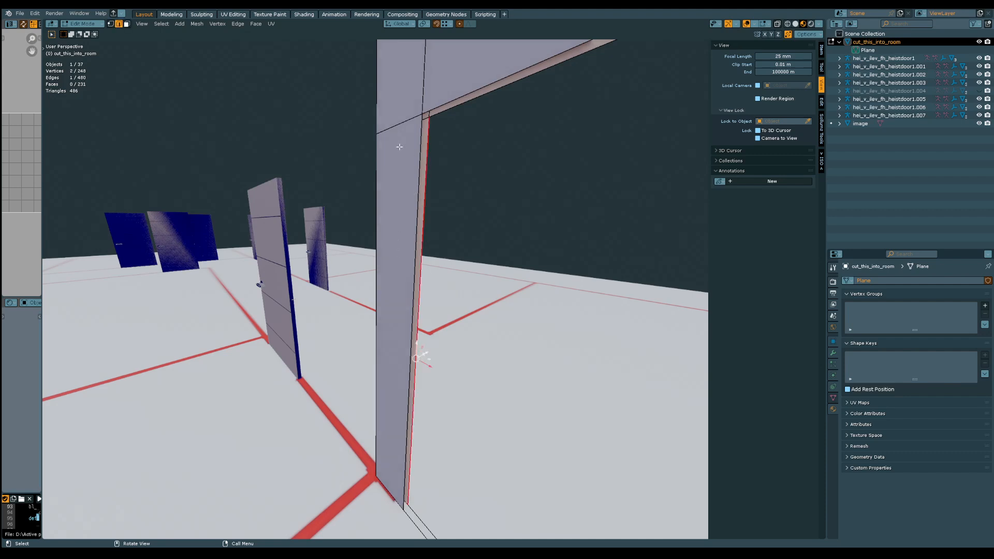
shift+click(415, 169)
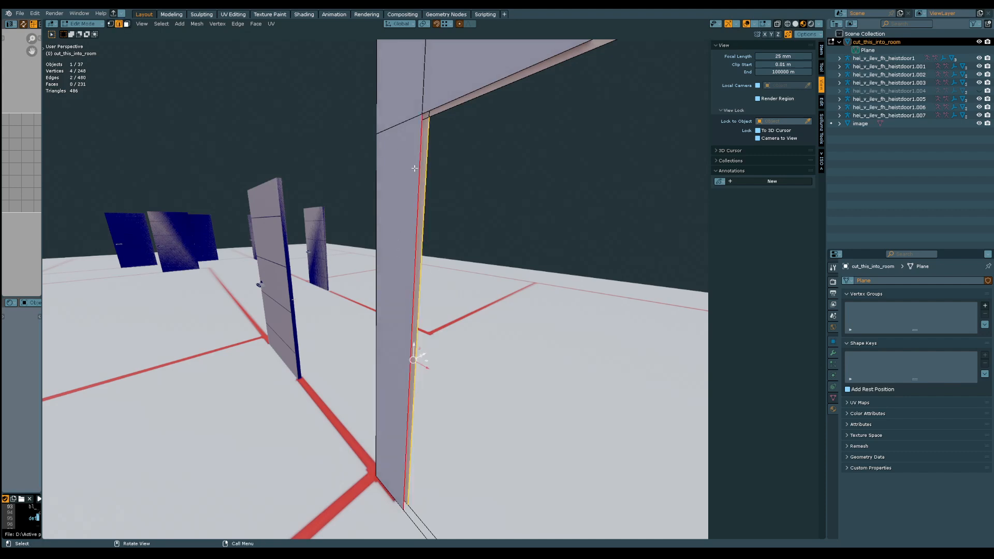
middle_drag(414, 168, 440, 194)
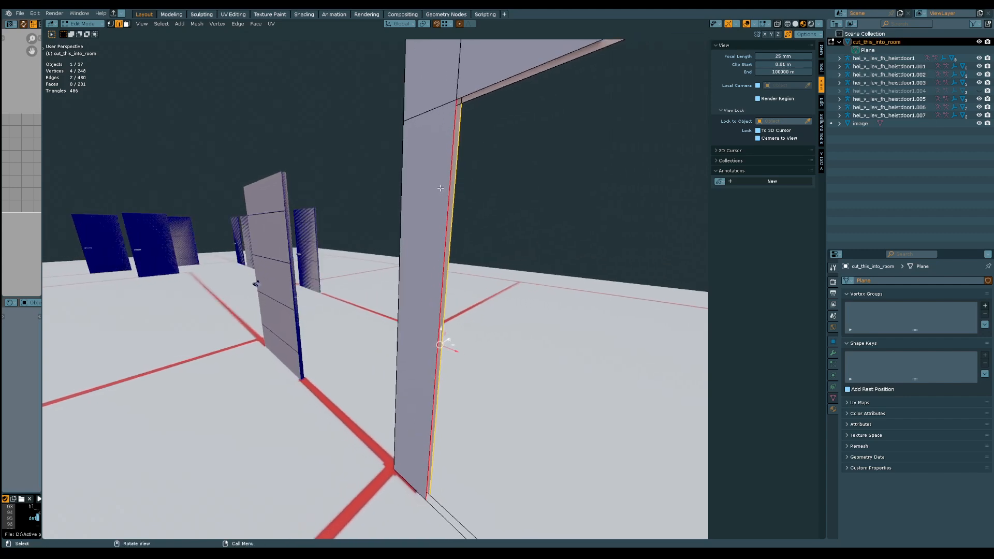
Fill a face between the two horizontal edges across the top of the door opening
click(461, 97)
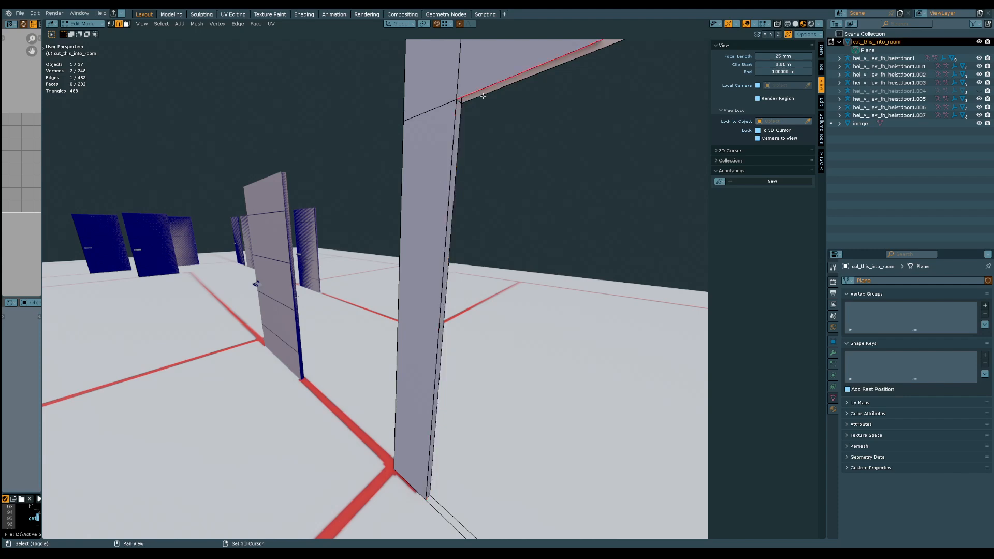
shift+click(483, 96)
key(f)
middle_drag(455, 199, 550, 207)
key(KP_Decimal)
shift+middle_drag(537, 337, 508, 205)
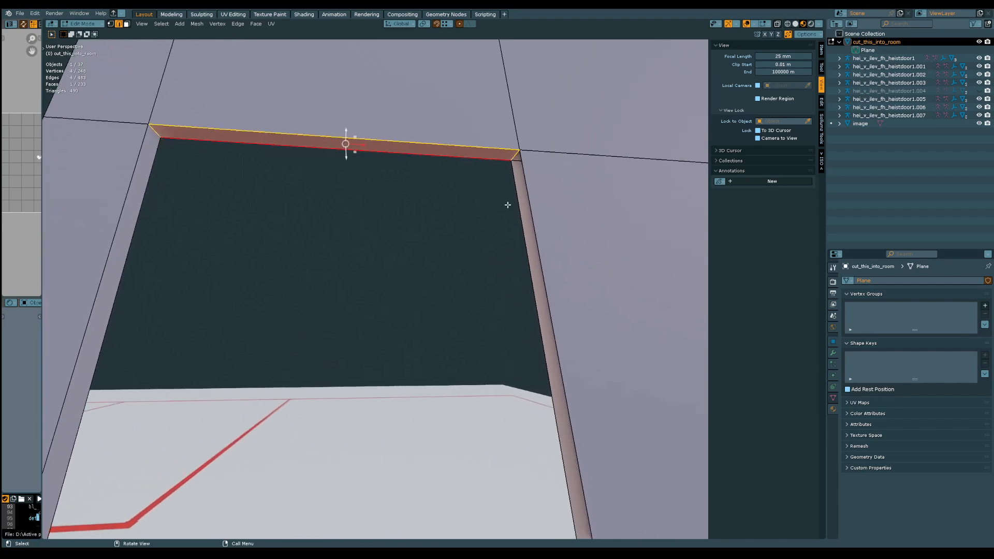
Fill a face between the two vertical edges on the remaining side of the door opening
click(516, 206)
shift+click(529, 188)
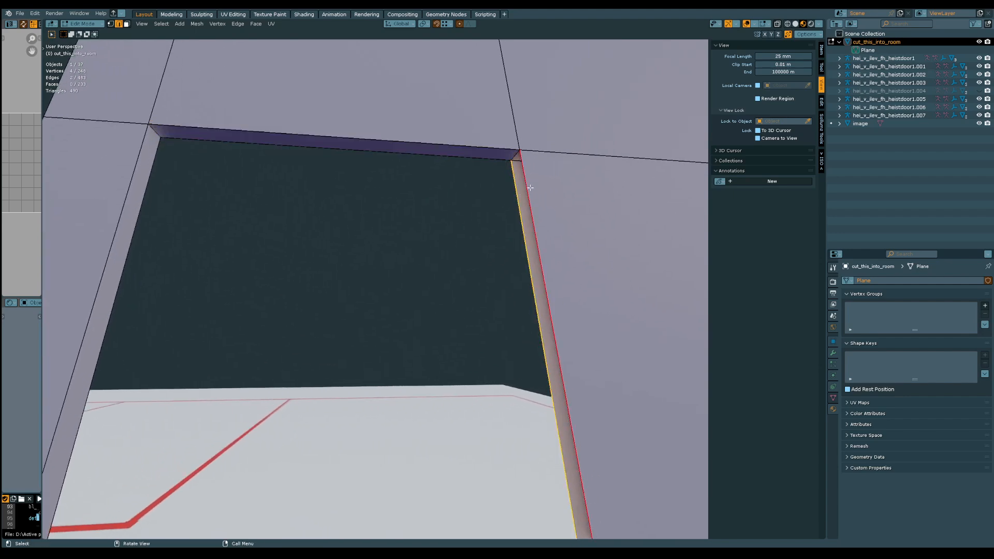
key(f)
middle_drag(531, 187, 363, 398)
Switch to face selection and examine the filled doorway and its threshold edges from below and from the front
click(369, 393)
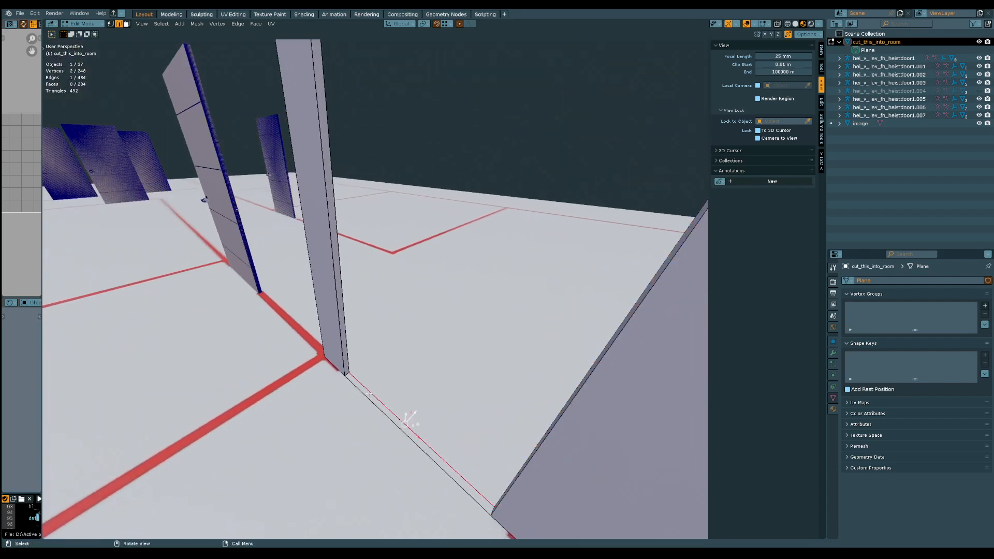
key(3)
middle_drag(348, 430, 429, 266)
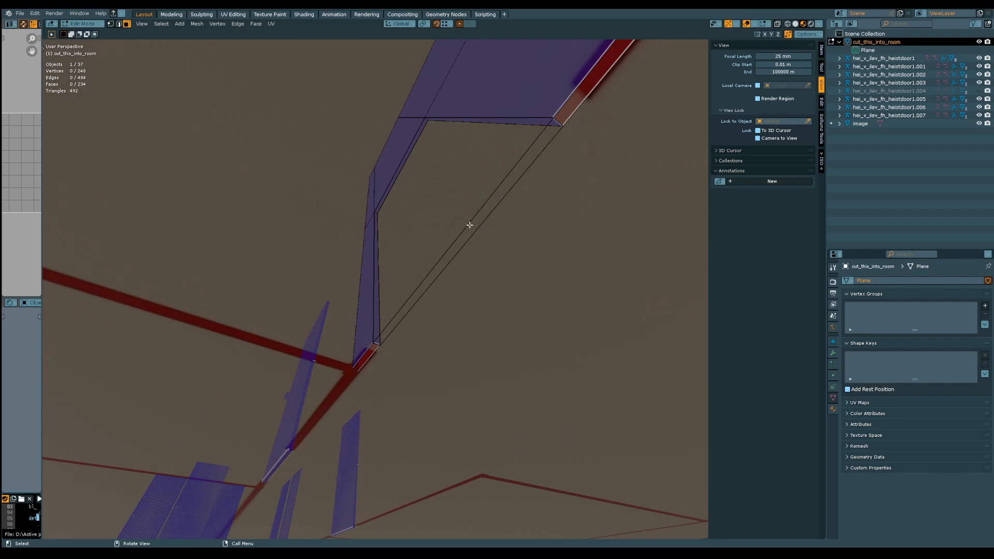
middle_drag(470, 226, 446, 464)
scroll(443, 359, down, 3)
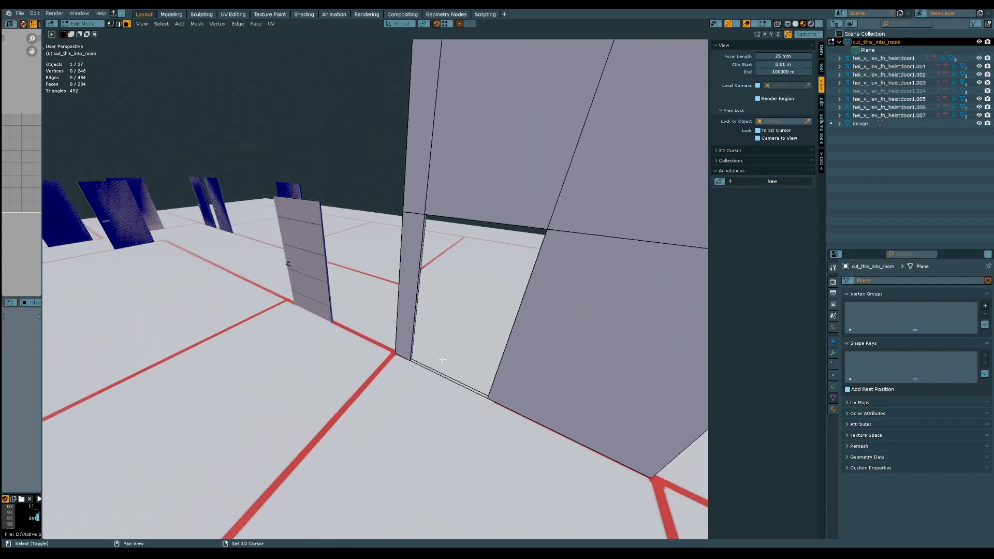
middle_drag(381, 336, 369, 244)
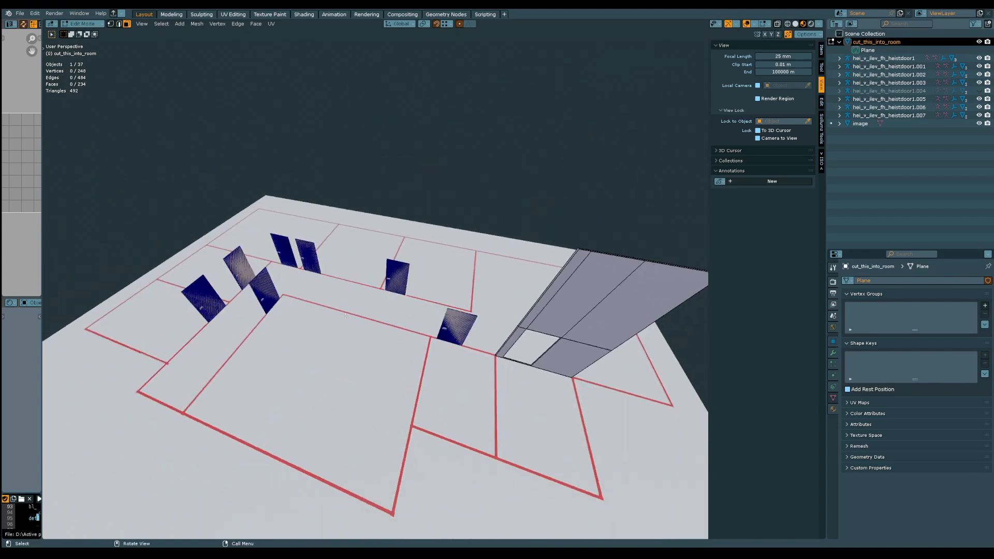
middle_drag(404, 278, 361, 319)
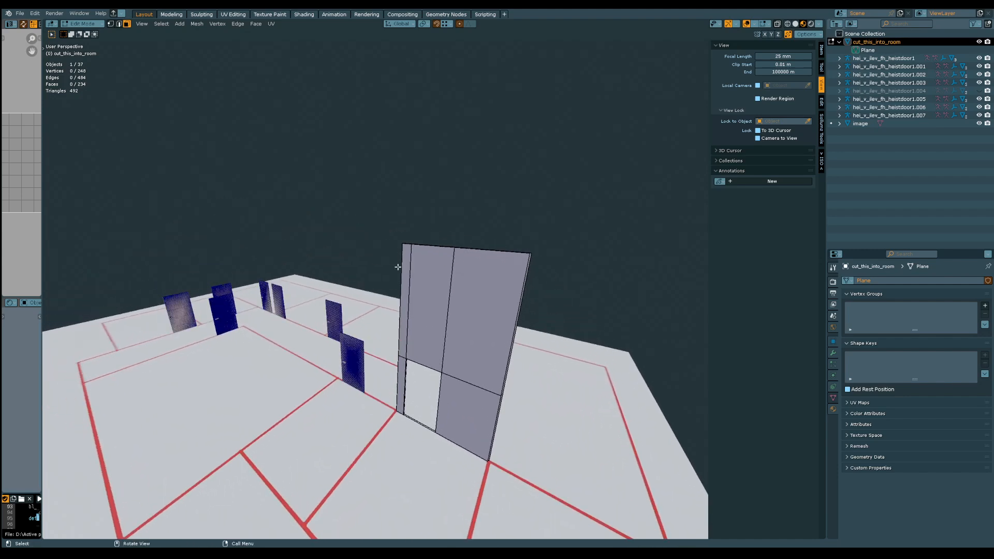
middle_drag(417, 292, 421, 366)
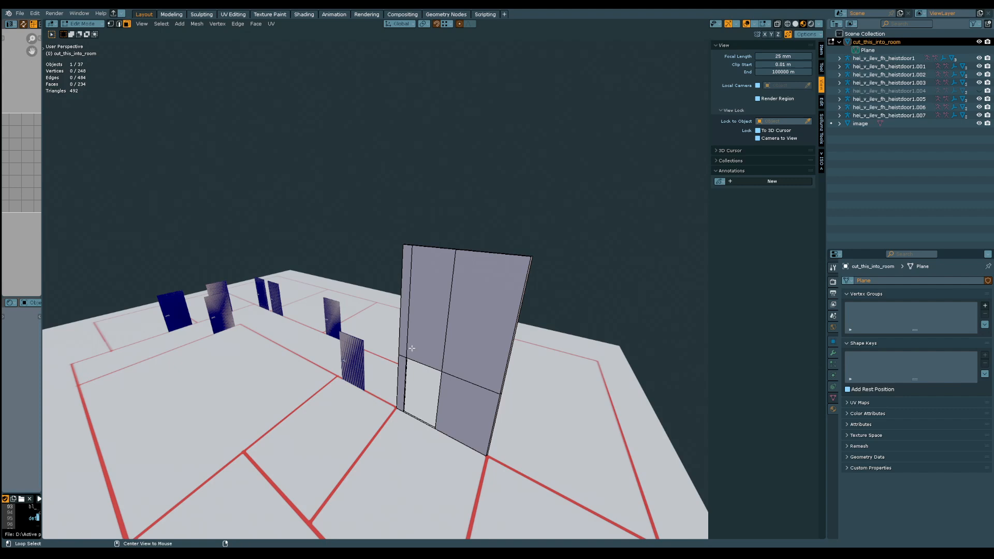
Reveal the hidden wall geometry and select the wall face above the door in the neighbouring small room
key(alt+h)
middle_drag(410, 347, 431, 417)
click(395, 403)
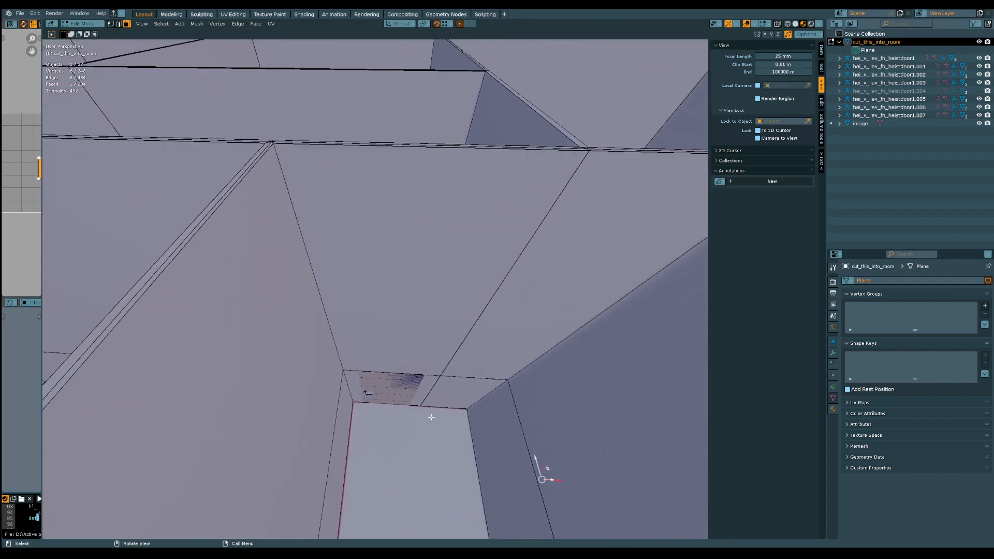
shift+middle_drag(402, 268, 345, 388)
middle_drag(366, 370, 406, 315)
click(405, 315)
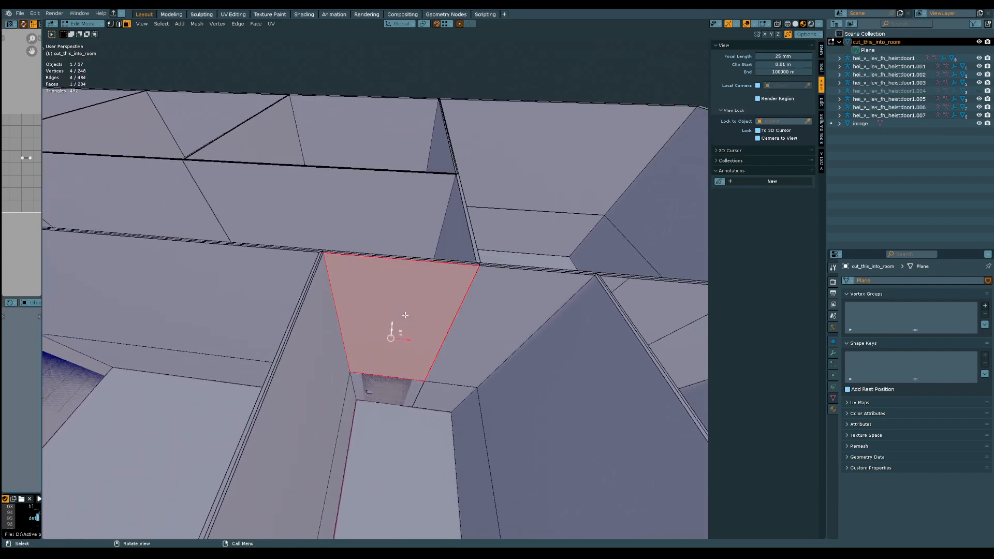
Extend the selection to the face around the door and the matching faces on the wall's other side, and save the file
shift+click(357, 395)
middle_drag(357, 395, 390, 437)
shift+click(392, 343)
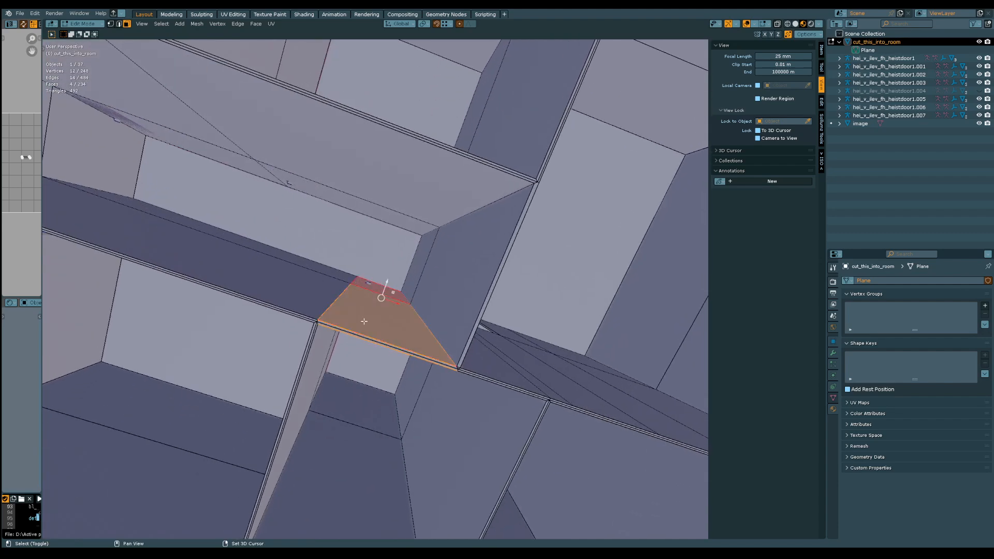
middle_drag(386, 282, 400, 290)
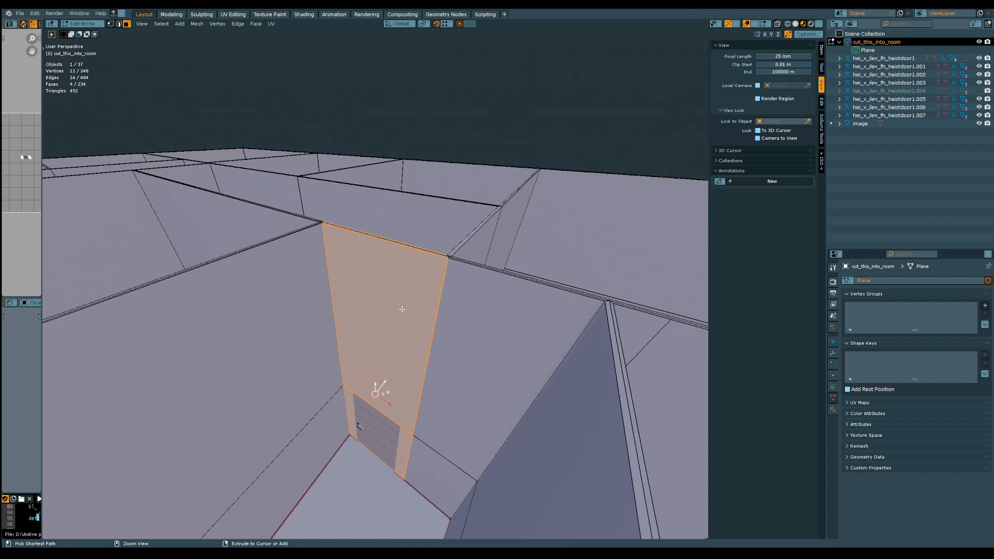
key(ctrl+s)
middle_drag(399, 328, 420, 355)
Add two vertical loop cuts along the door's side edges, with slide factors of about -0.658 and 0.615
key(ctrl+r)
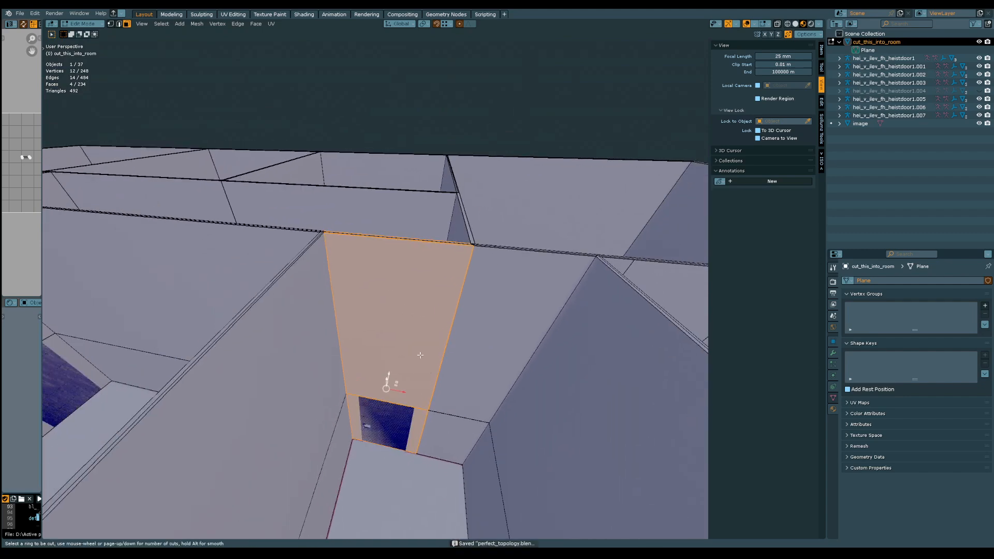
click(361, 239)
click(364, 398)
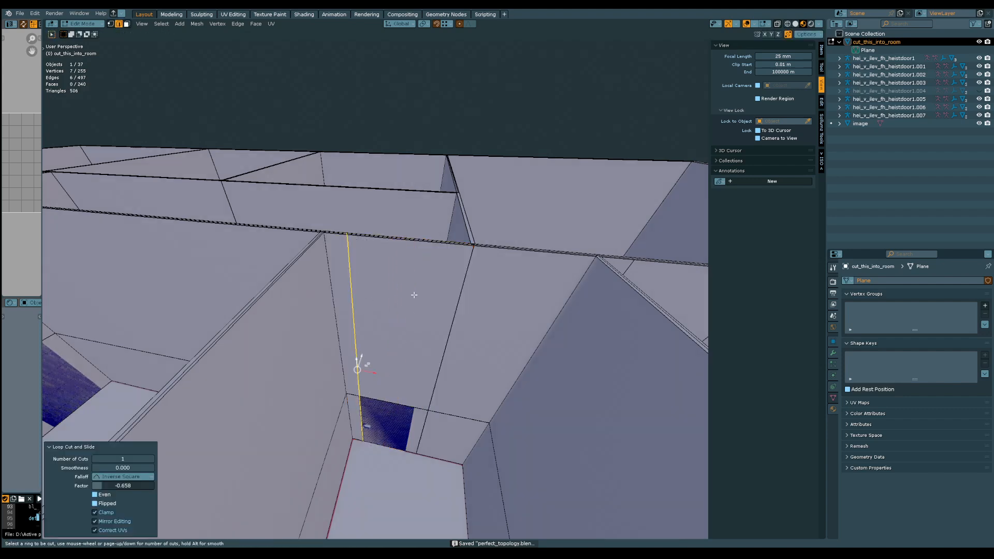
click(406, 405)
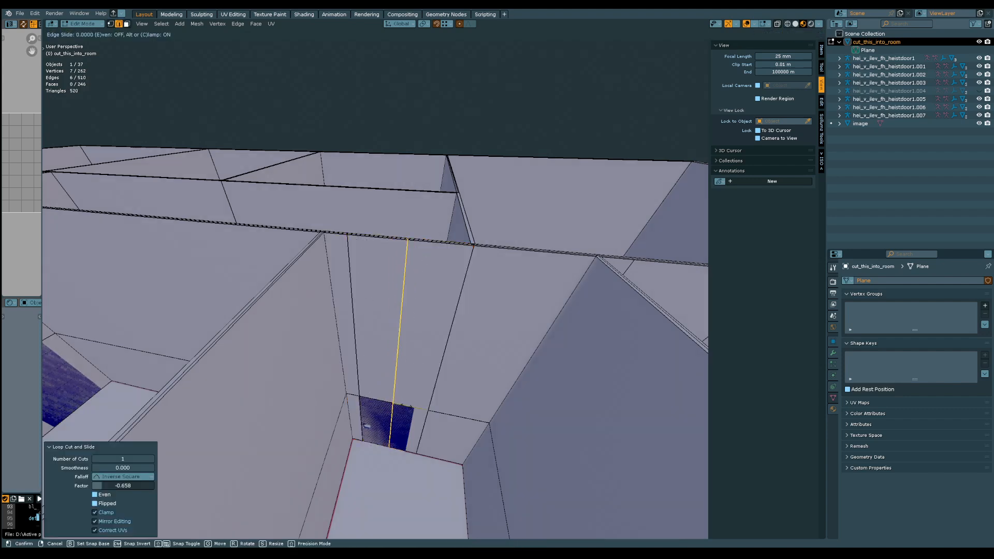
click(412, 368)
middle_drag(412, 368, 430, 406)
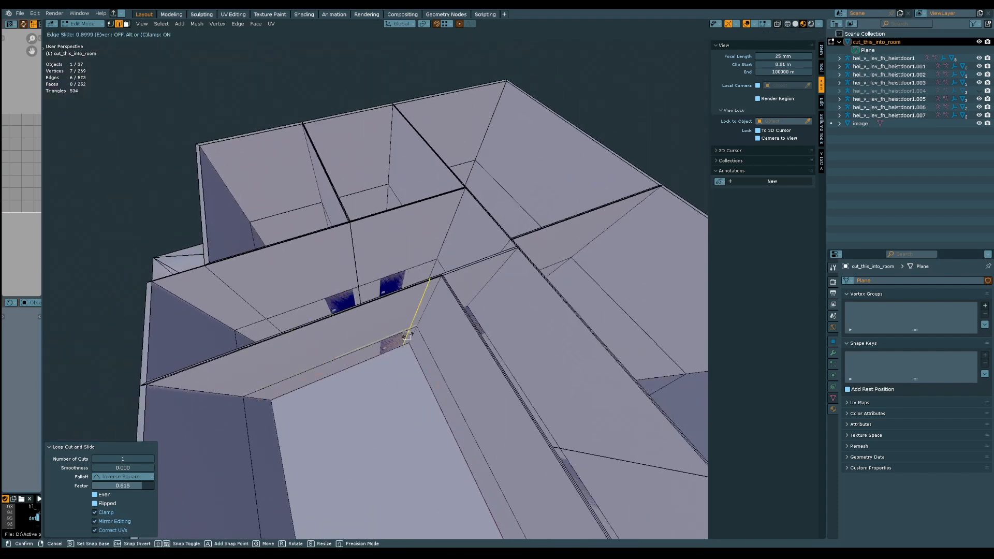
Add two vertical loop cuts for the door in the large room's corner, with slide factors of about 0.9 and 0.612
click(402, 343)
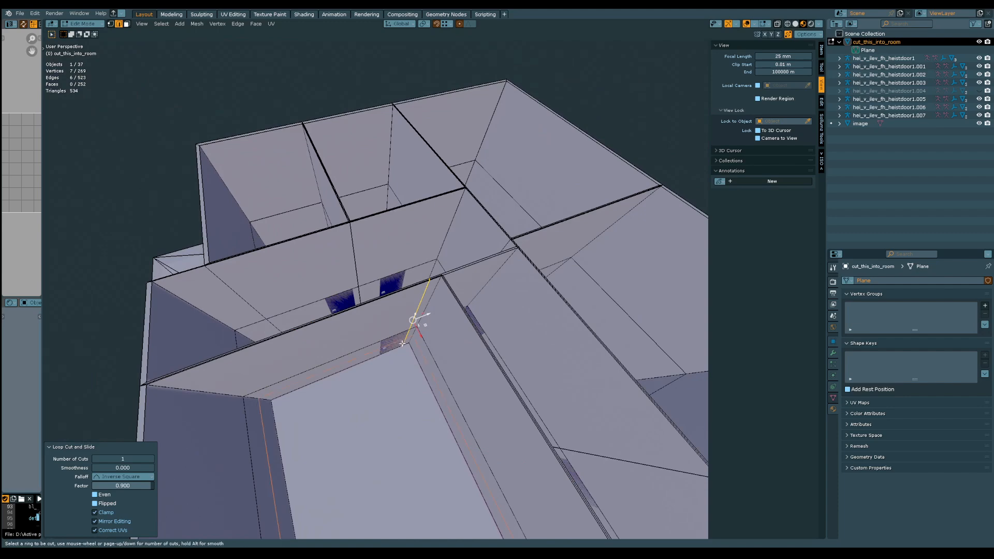
click(377, 335)
middle_drag(377, 335, 554, 305)
middle_drag(358, 407, 176, 363)
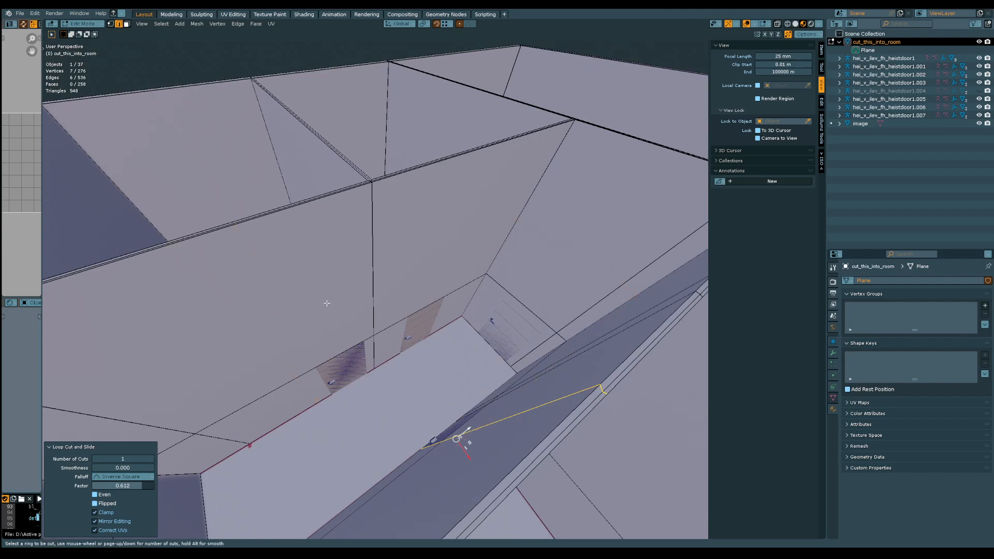
Add two vertical loop cuts at the sides of the first door on the corridor's long wall, factors about 0.87 and 0.302
click(314, 356)
click(367, 343)
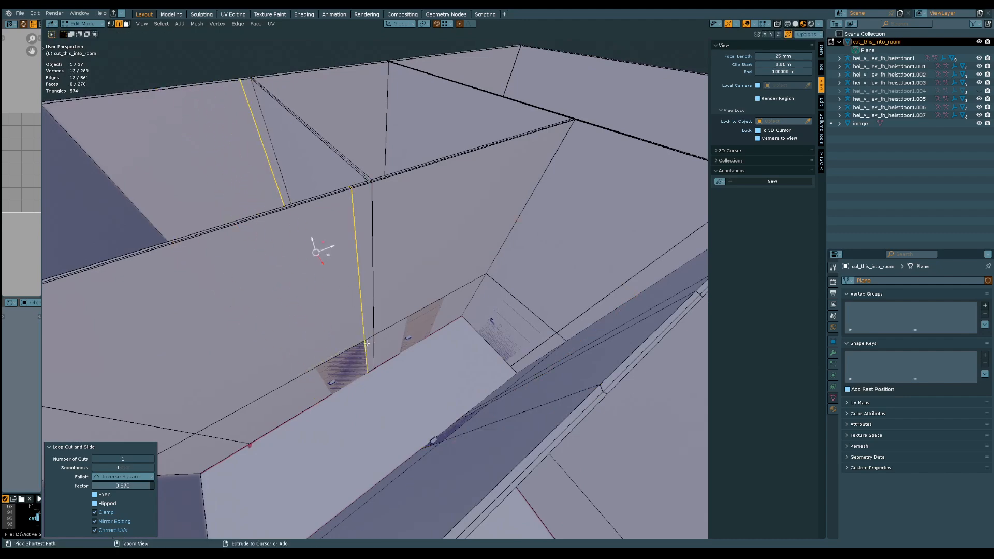
click(322, 358)
click(317, 366)
middle_drag(329, 353, 407, 386)
middle_drag(406, 386, 373, 341)
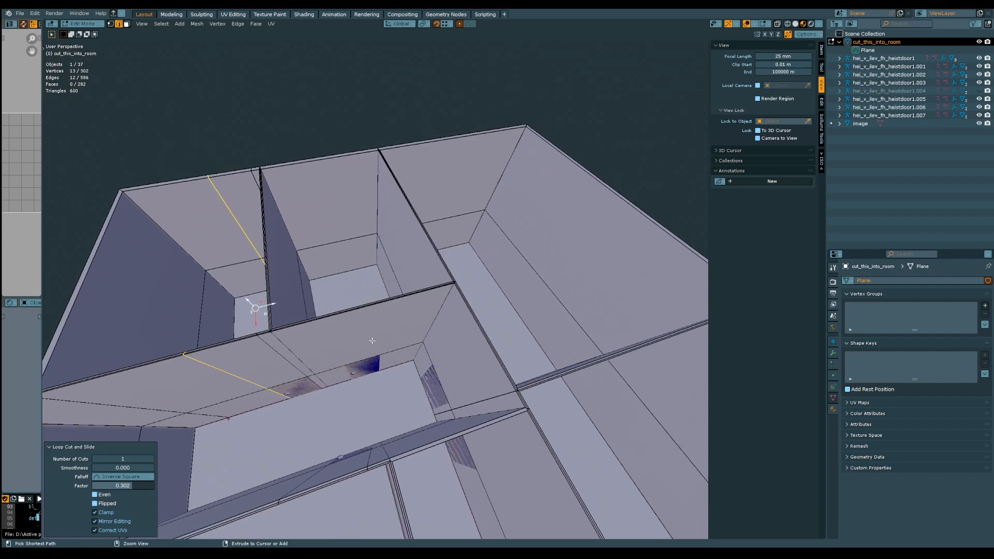
Add two vertical loop cuts at the sides of the second door on the corridor's long wall, factors about -0.476 and -0.127
click(372, 356)
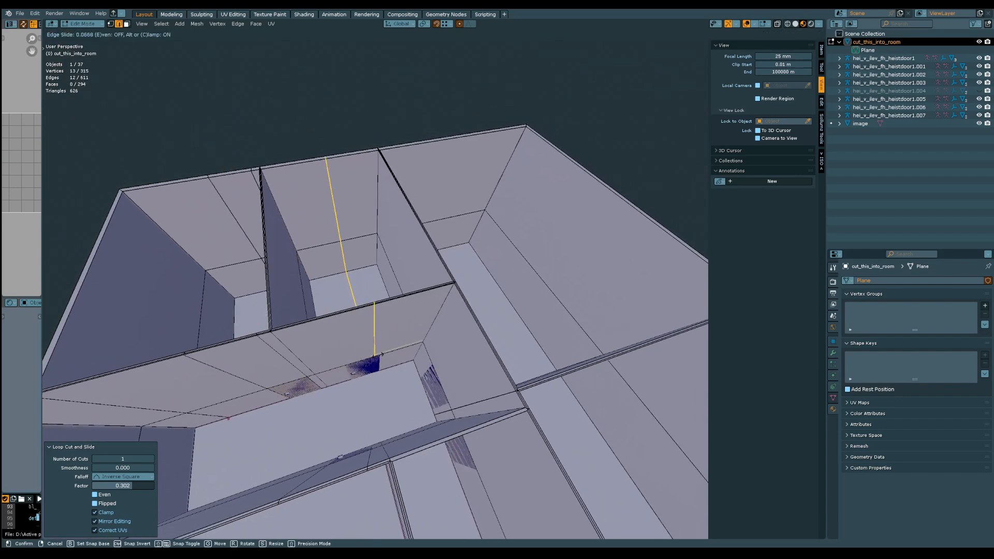
click(347, 364)
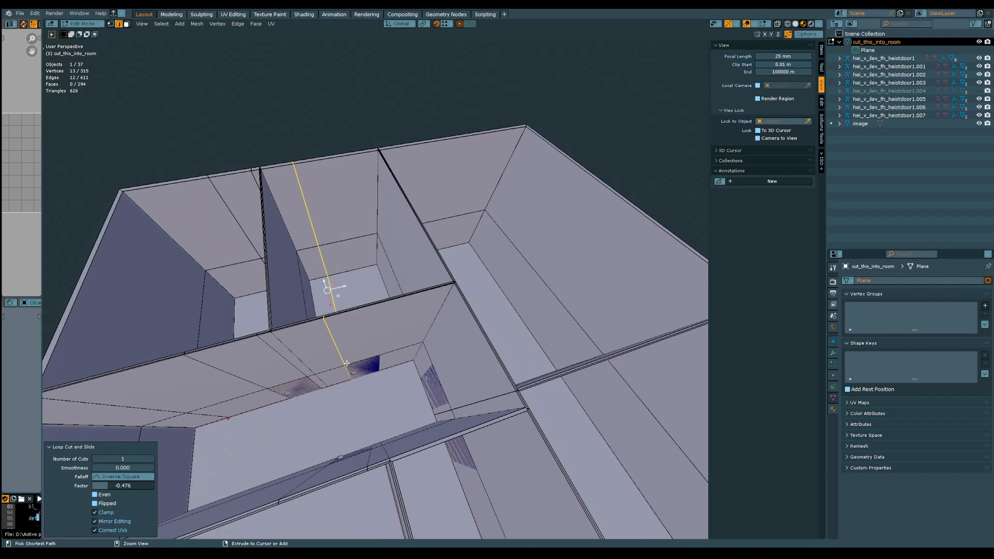
click(380, 358)
click(379, 359)
middle_drag(379, 359, 542, 341)
middle_drag(489, 309, 366, 379)
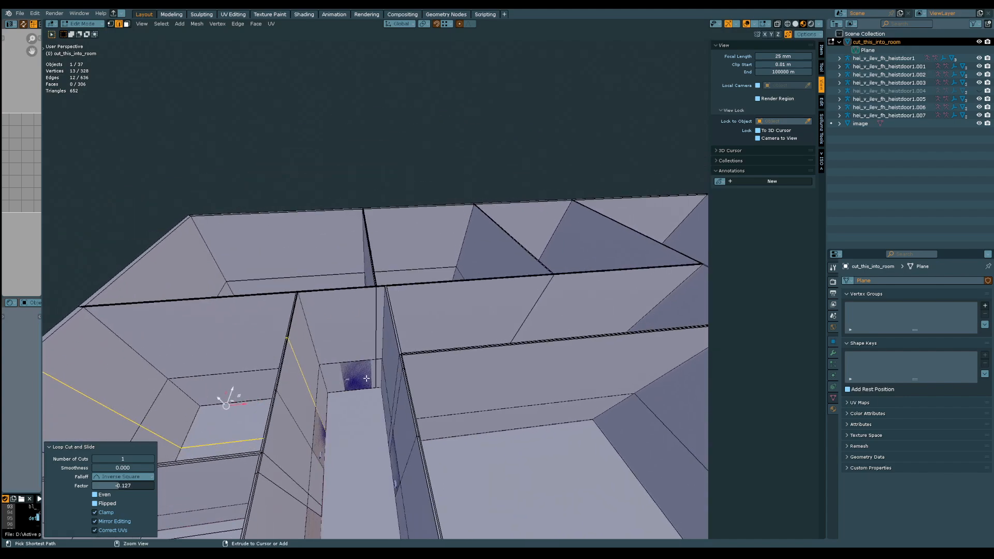
Add two vertical loop cuts around the corridor's end door, factors about -0.366 and 0.723, shifting the first about 0.103 m along X
click(352, 346)
click(342, 358)
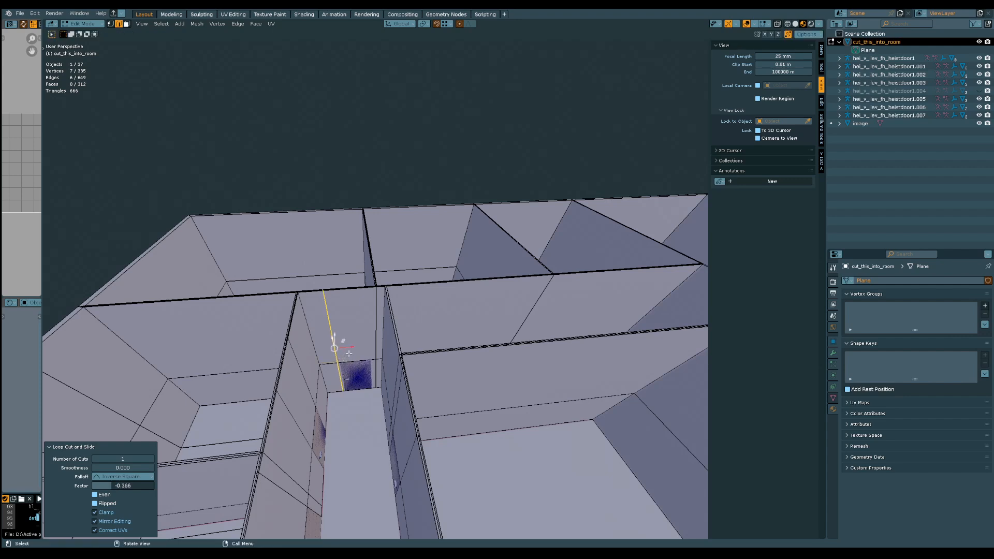
key(g)
key(x)
click(351, 364)
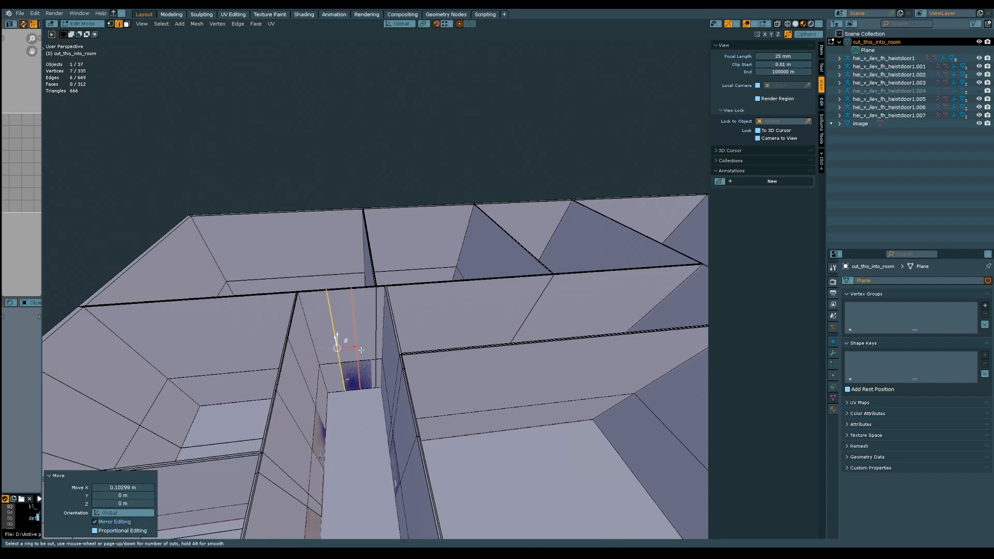
click(365, 347)
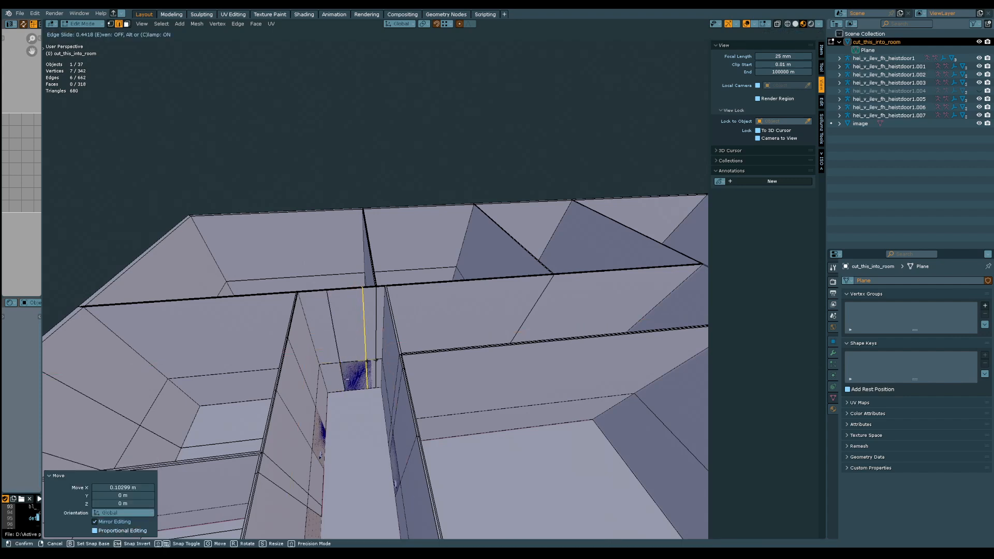
click(371, 359)
Add a vertical loop cut at the free side of the first door in the adjoining hallway, with a factor of about -0.525
middle_drag(370, 359, 382, 380)
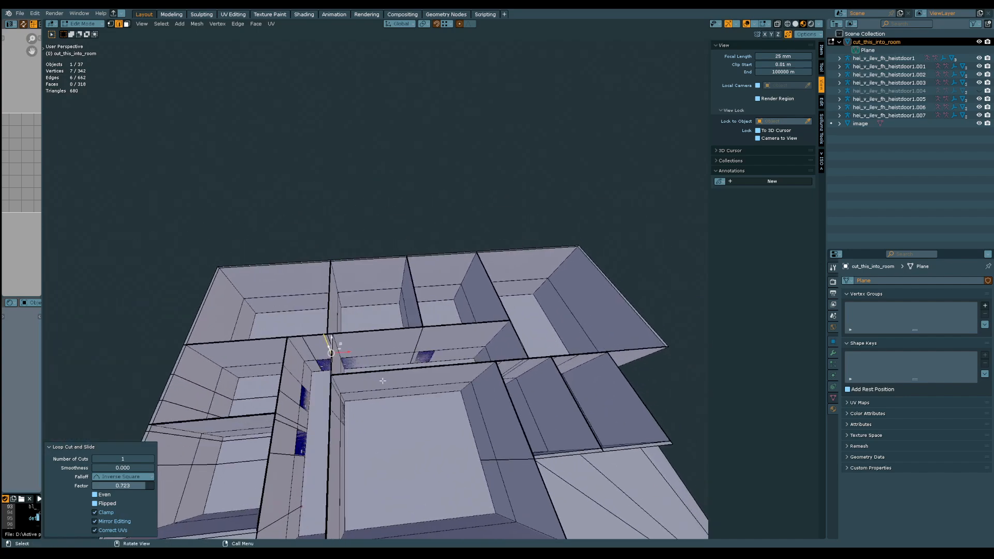
scroll(381, 380, up, 2)
middle_drag(344, 329, 407, 350)
scroll(327, 260, up, 2)
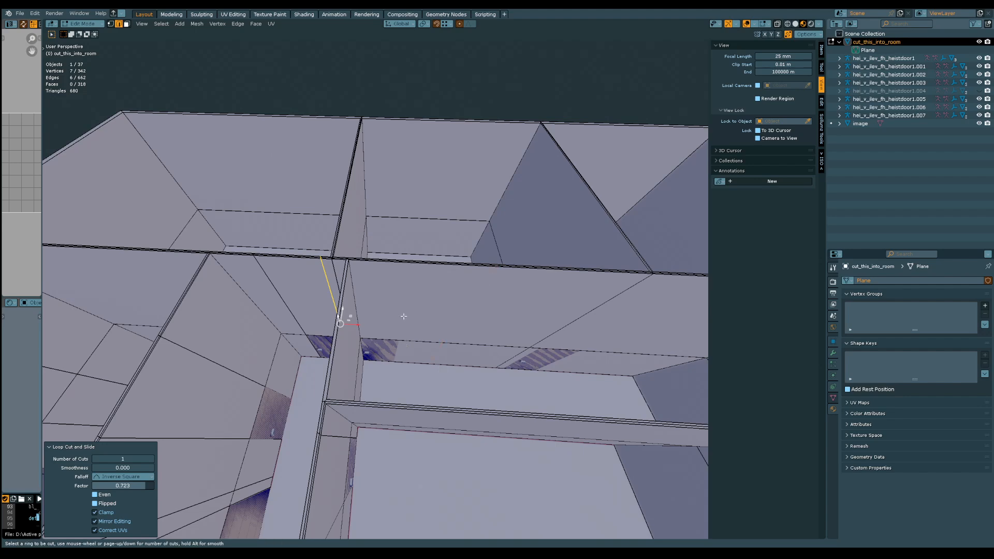
click(429, 352)
click(398, 340)
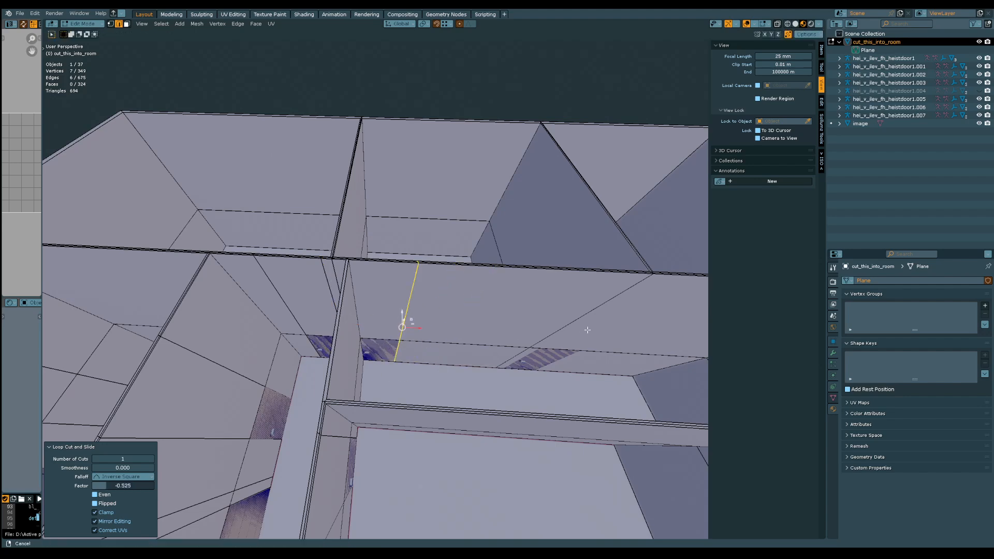
Add two vertical loop cuts at the sides of the adjoining hallway's second door, with factors of about -0.885 and -0.499
middle_drag(586, 329, 385, 366)
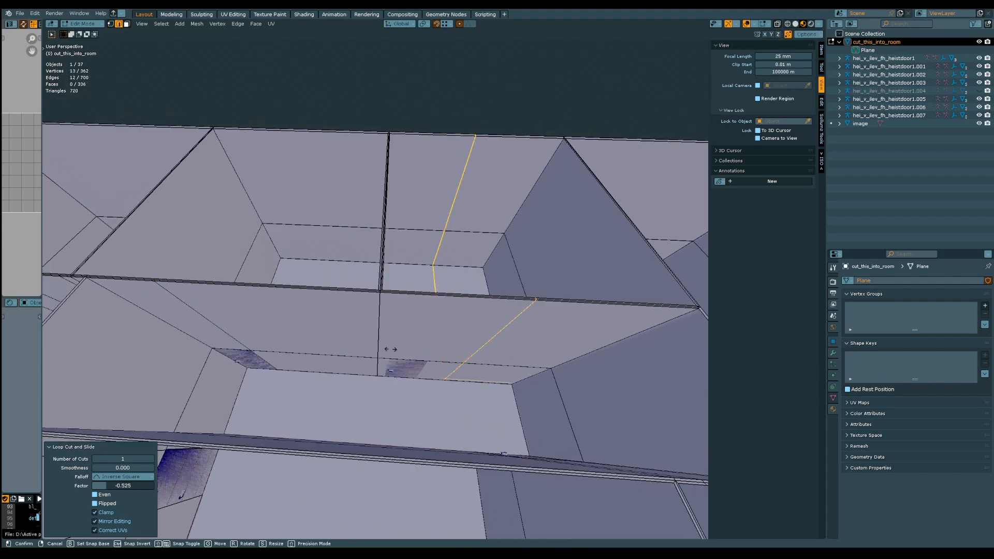
key(g)
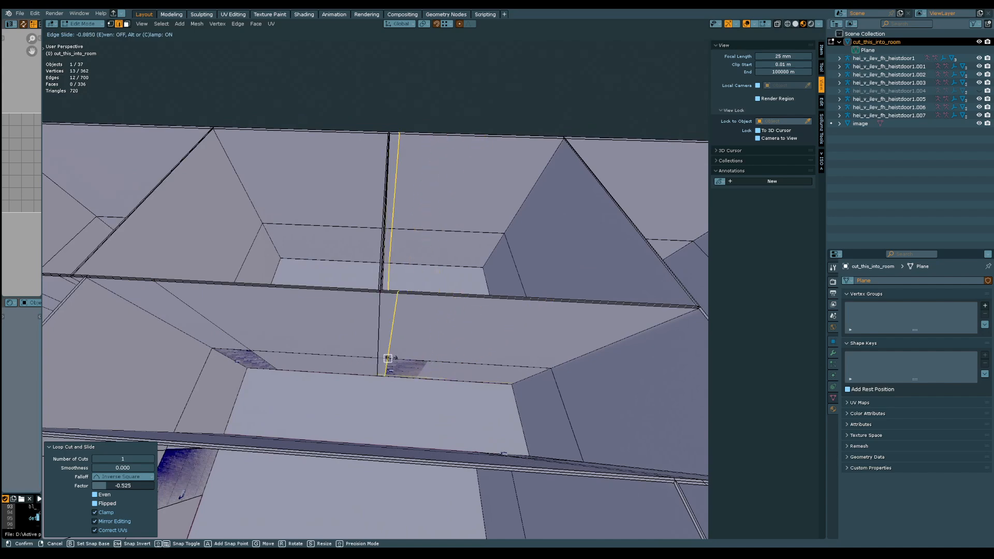
click(387, 358)
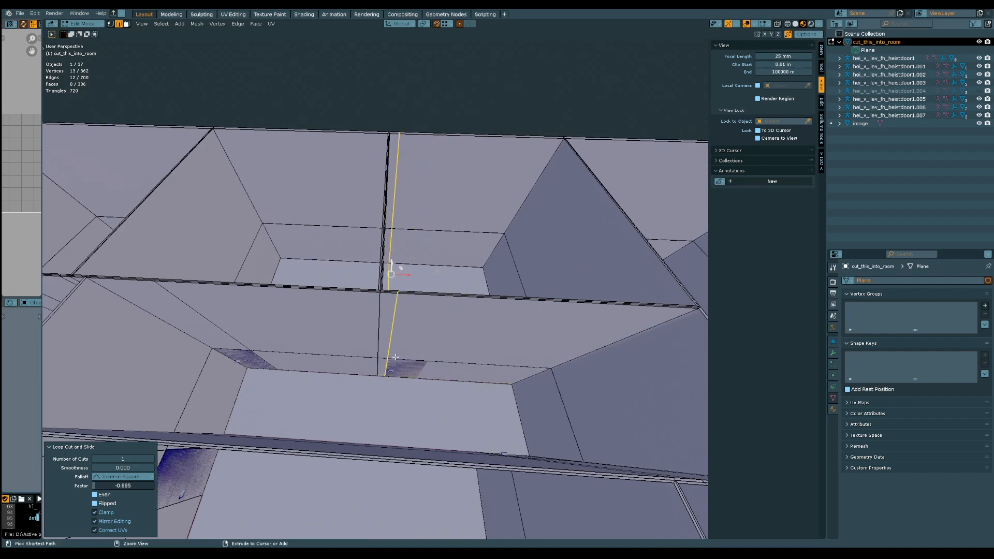
click(431, 361)
click(425, 364)
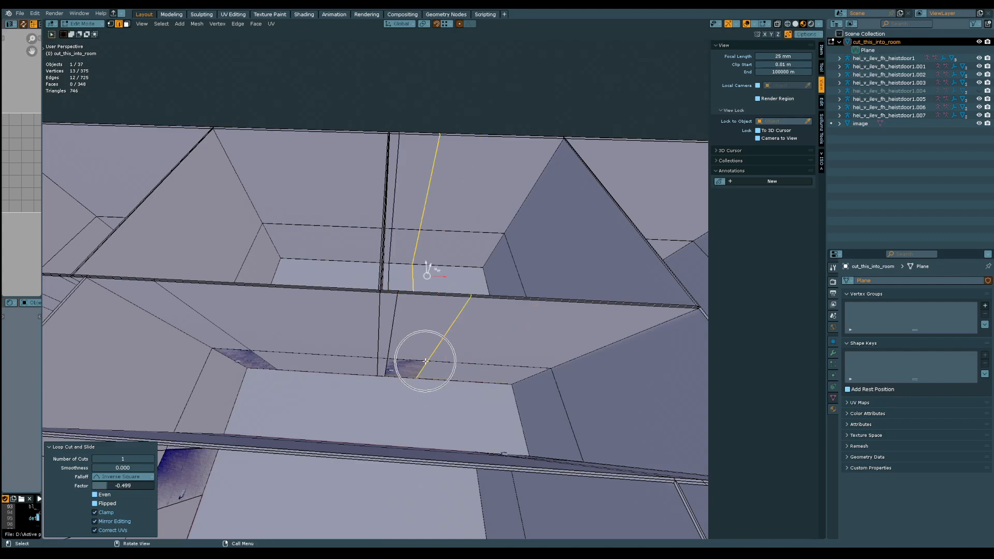
Delete the wall faces covering the doors, on both sides of every wall, to open the doorways
middle_drag(422, 356, 384, 325)
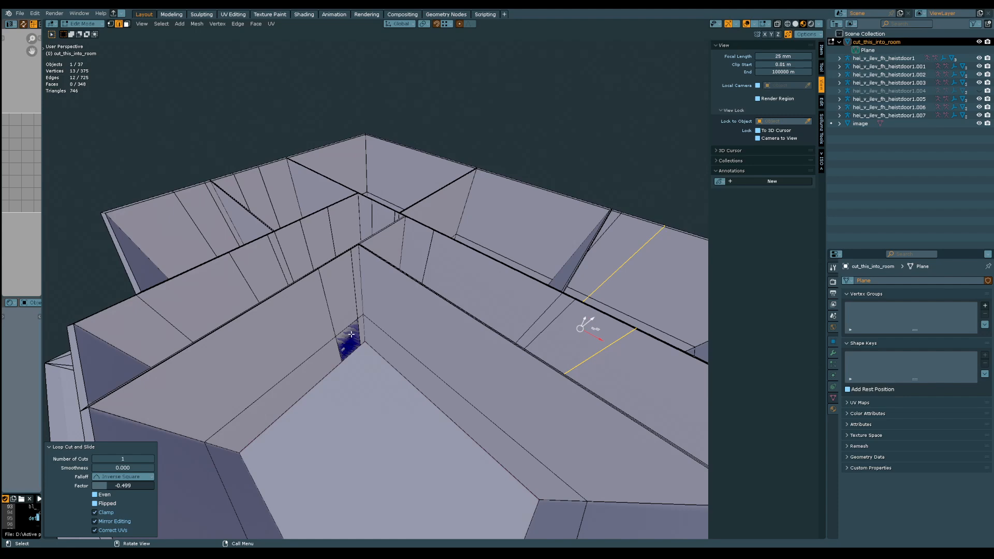
click(350, 329)
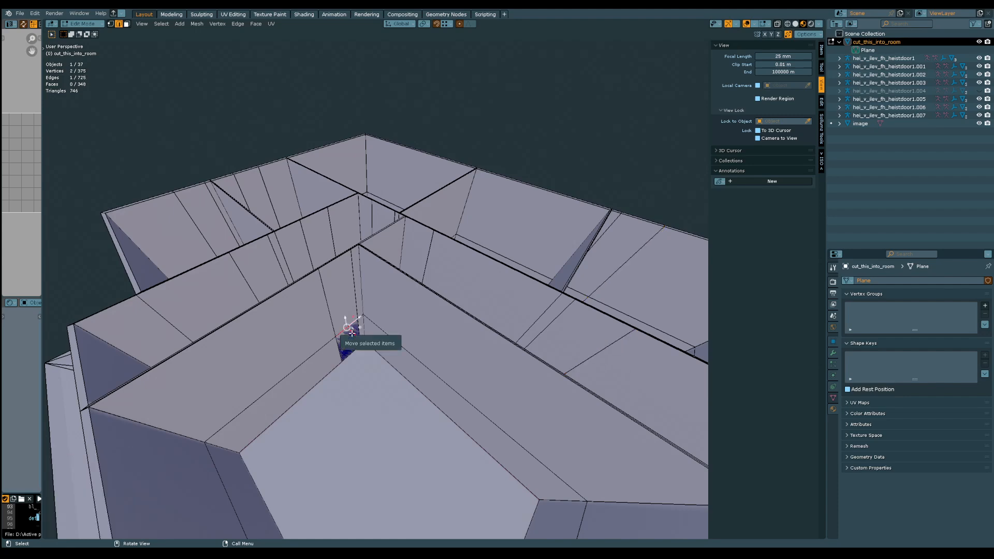
key(3)
click(347, 334)
middle_drag(332, 325, 413, 344)
ctrl+click(413, 354)
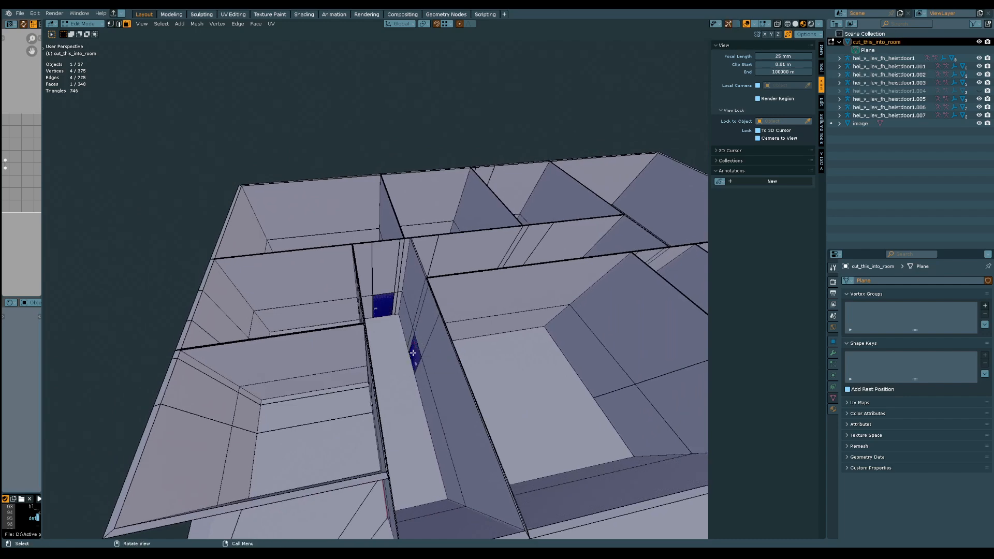
middle_drag(390, 378, 317, 381)
shift+click(402, 366)
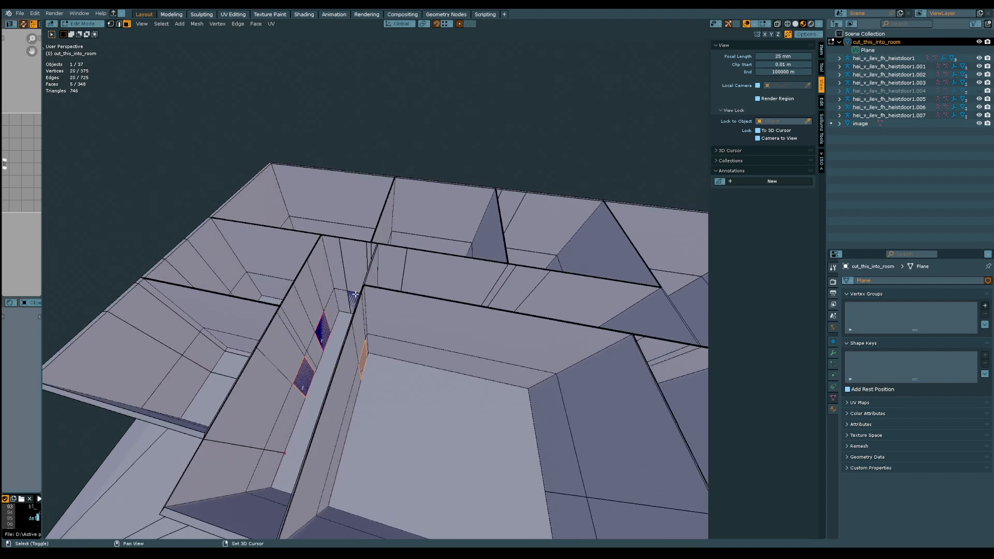
middle_drag(337, 311, 504, 343)
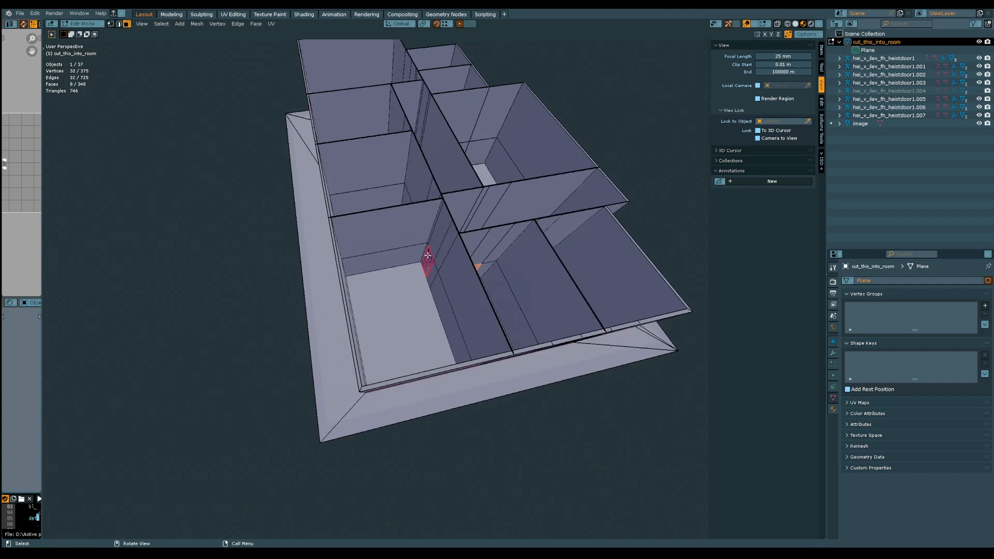
scroll(427, 255, up, 5)
scroll(422, 273, up, 2)
middle_drag(425, 256, 484, 301)
scroll(420, 269, down, 6)
shift+click(443, 293)
shift+click(433, 302)
middle_drag(366, 323, 489, 311)
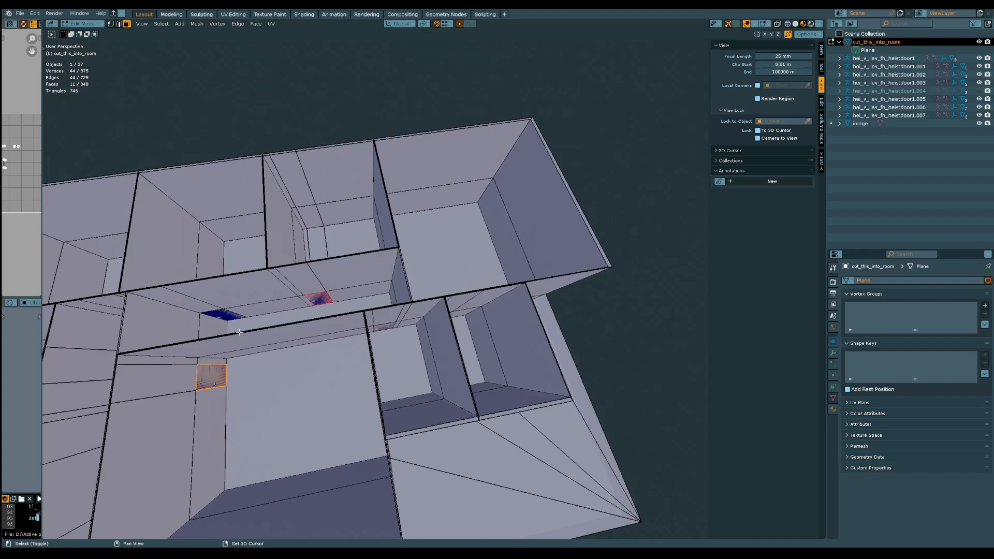
middle_drag(240, 332, 397, 303)
middle_drag(490, 321, 279, 301)
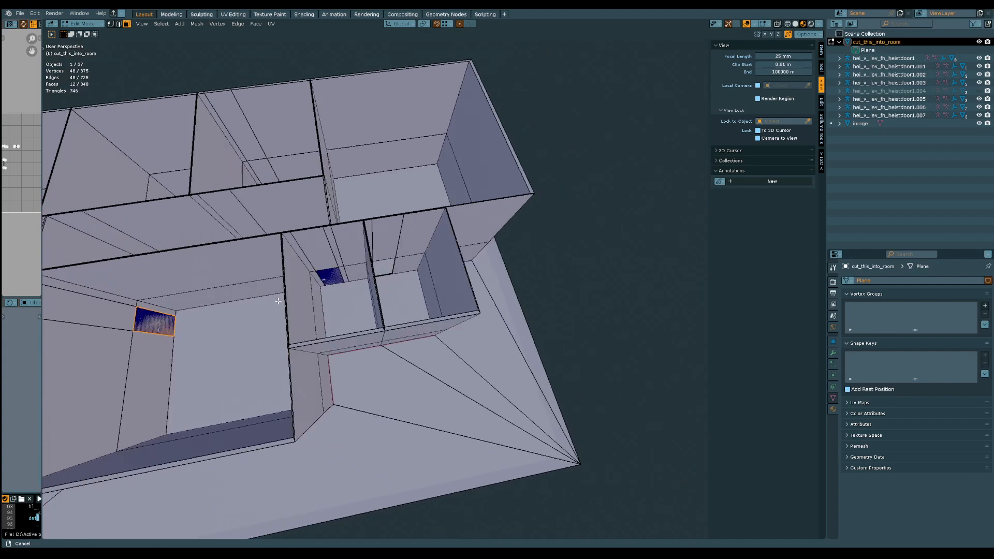
middle_drag(332, 274, 434, 323)
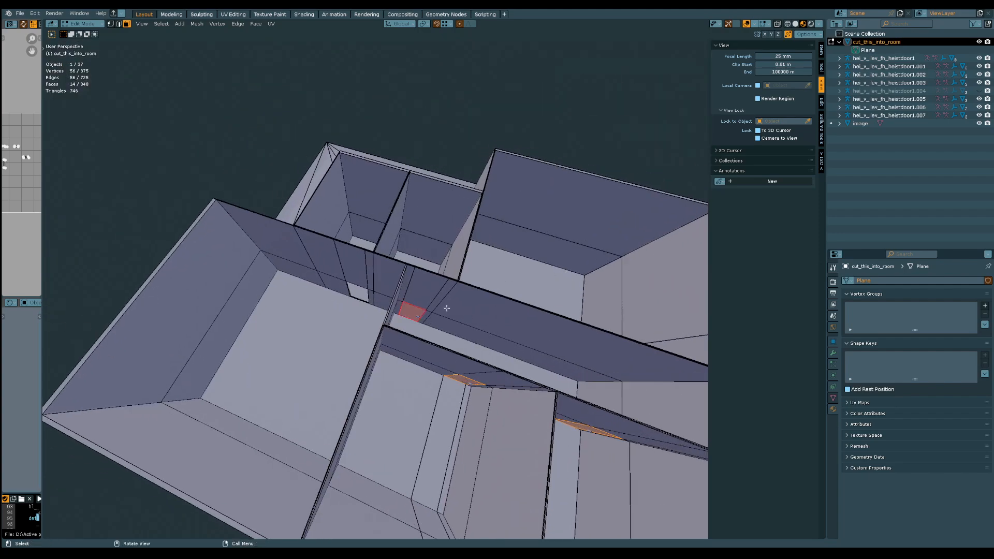
middle_drag(517, 335, 328, 308)
key(x)
click(296, 268)
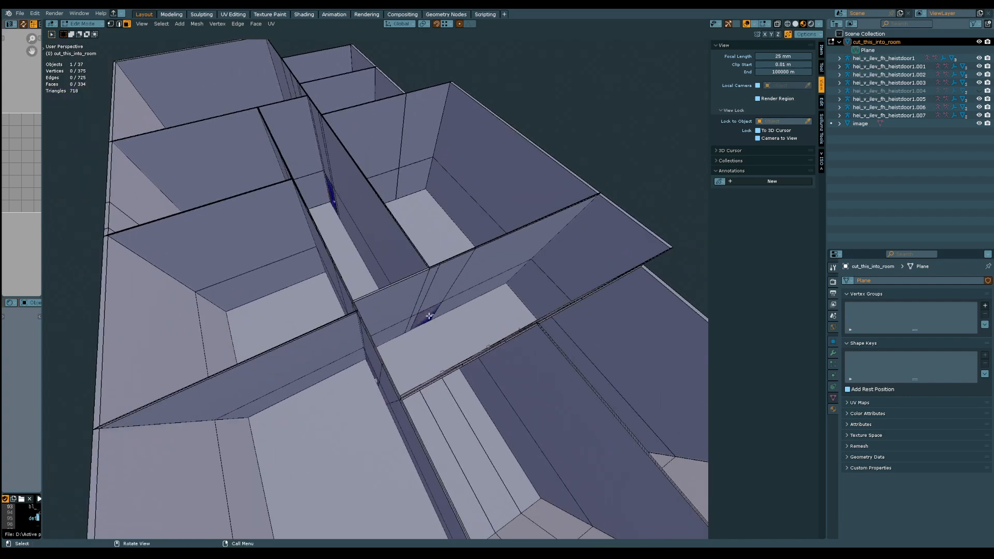
Hide all the remaining visible heist door models and the reference image so only the room mesh is shown
click(430, 316)
middle_drag(429, 316, 547, 283)
click(403, 269)
middle_drag(403, 270, 422, 259)
scroll(405, 203, up, 6)
middle_drag(404, 202, 353, 213)
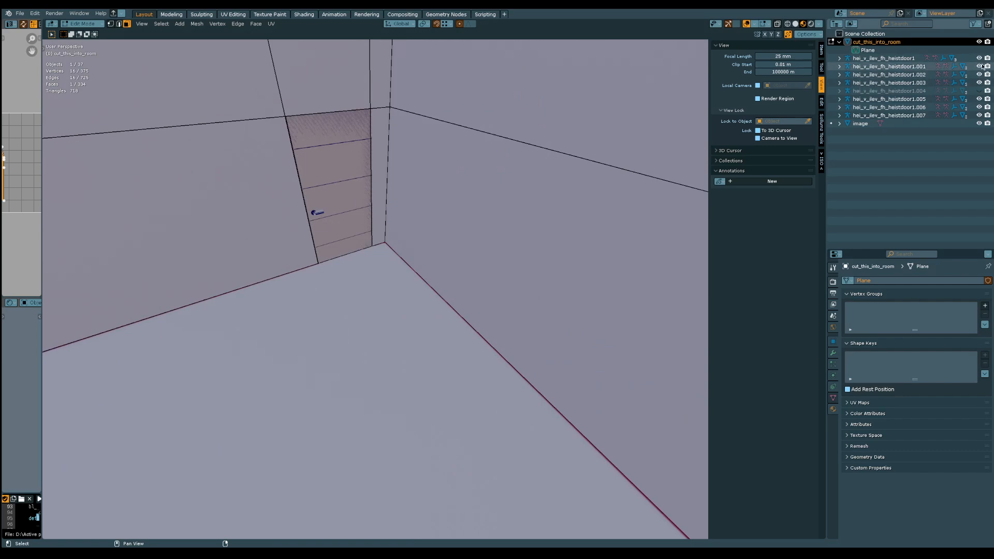
click(980, 58)
click(980, 67)
click(979, 74)
click(980, 83)
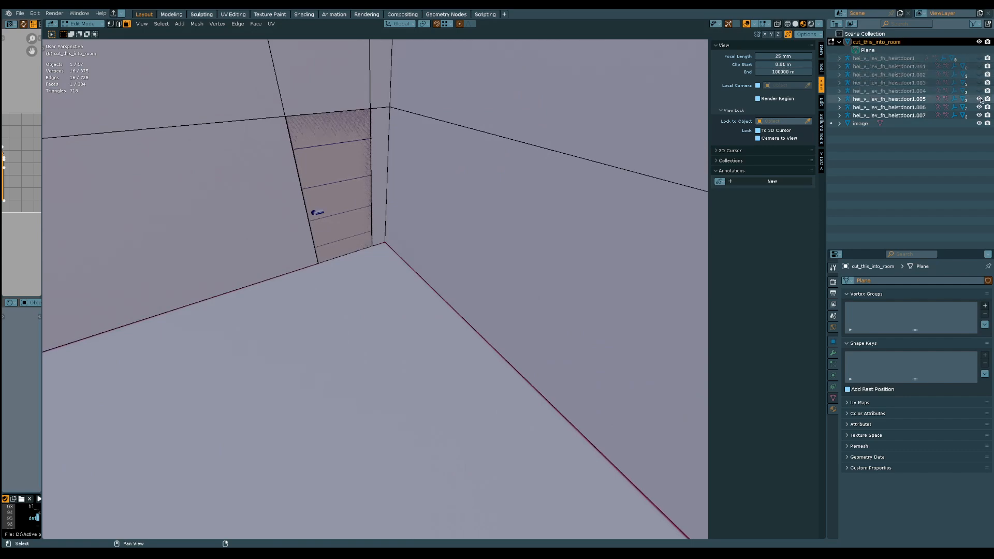
click(979, 99)
click(979, 107)
click(979, 115)
click(979, 123)
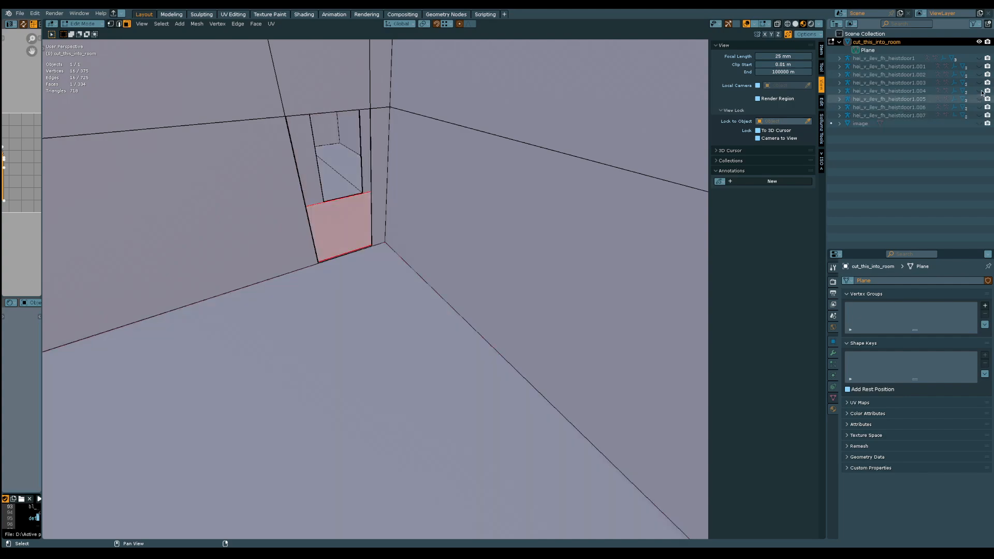
Select both edge loops bordering the nearest corridor doorway and expand the add-on's Modelling tools
middle_drag(467, 285, 411, 385)
middle_drag(412, 384, 384, 245)
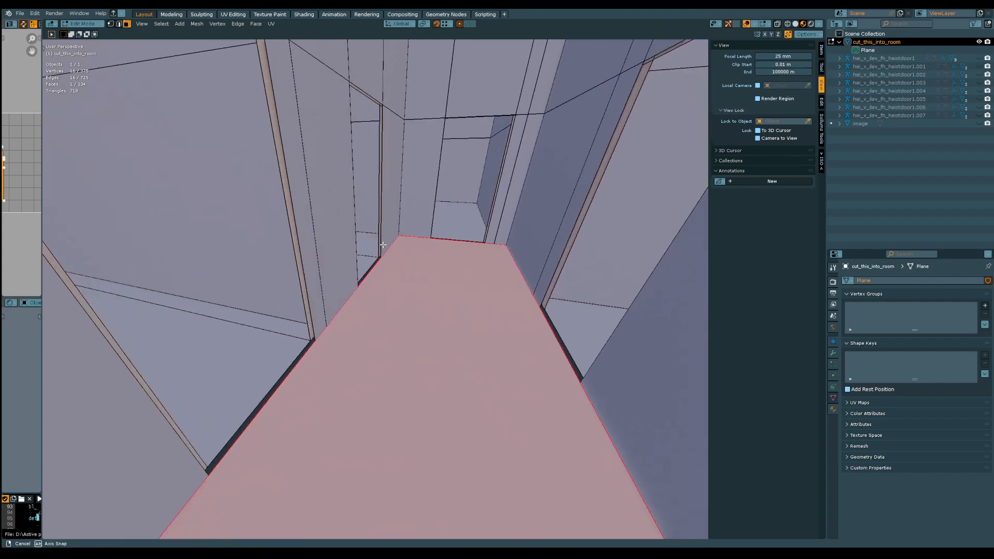
mouse_move(322, 248)
shift+middle_down()
mouse_move(326, 260)
mouse_move(313, 251)
shift+middle_up()
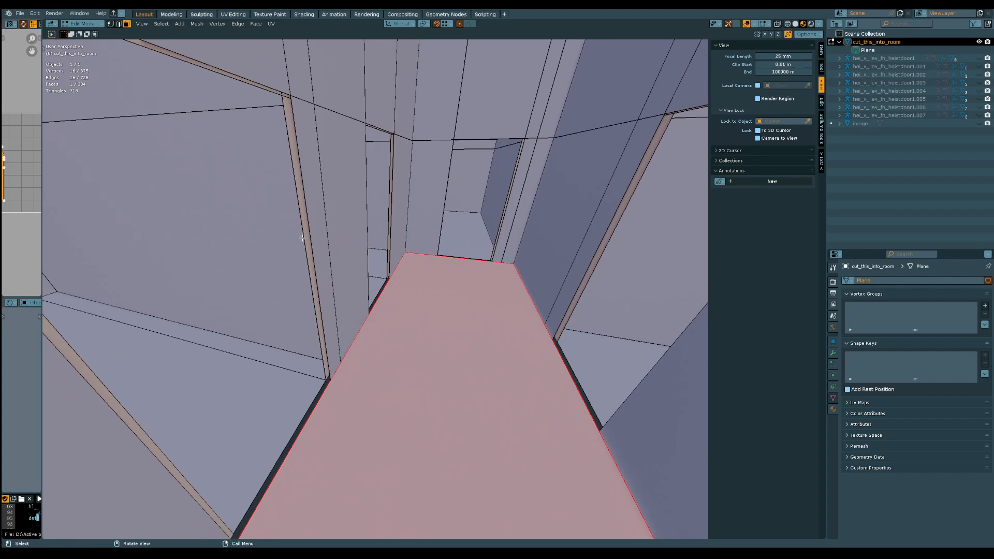
key(2)
alt+click(302, 238)
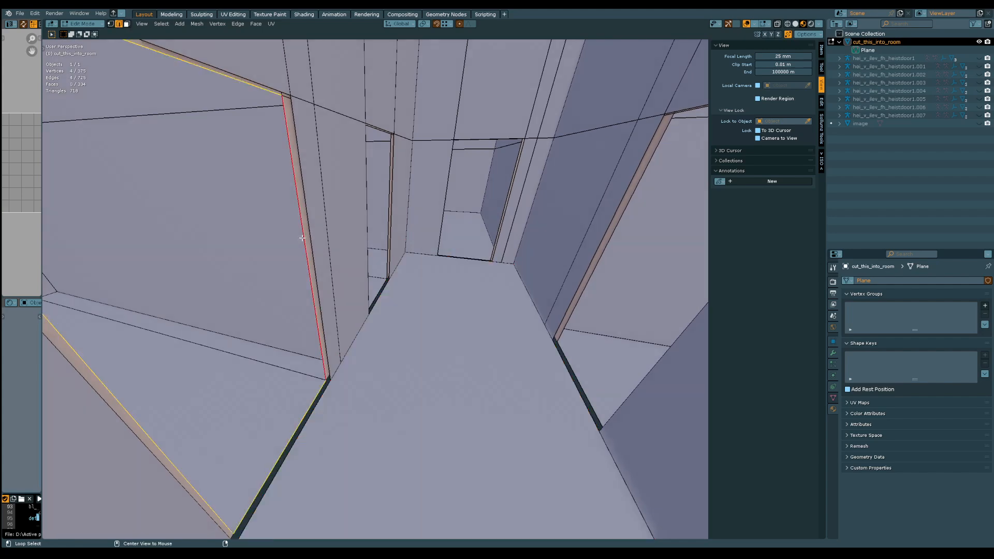
alt+shift+click(312, 238)
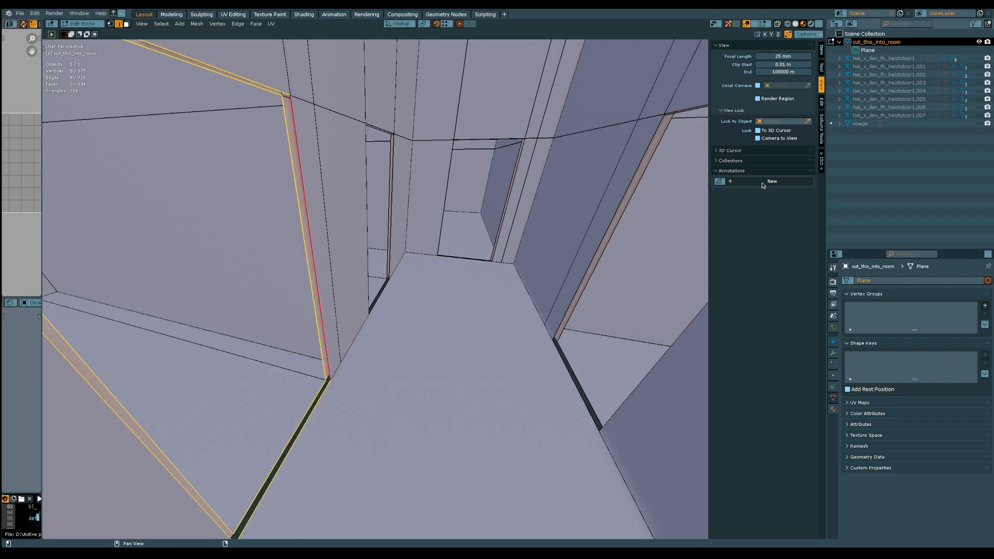
click(822, 161)
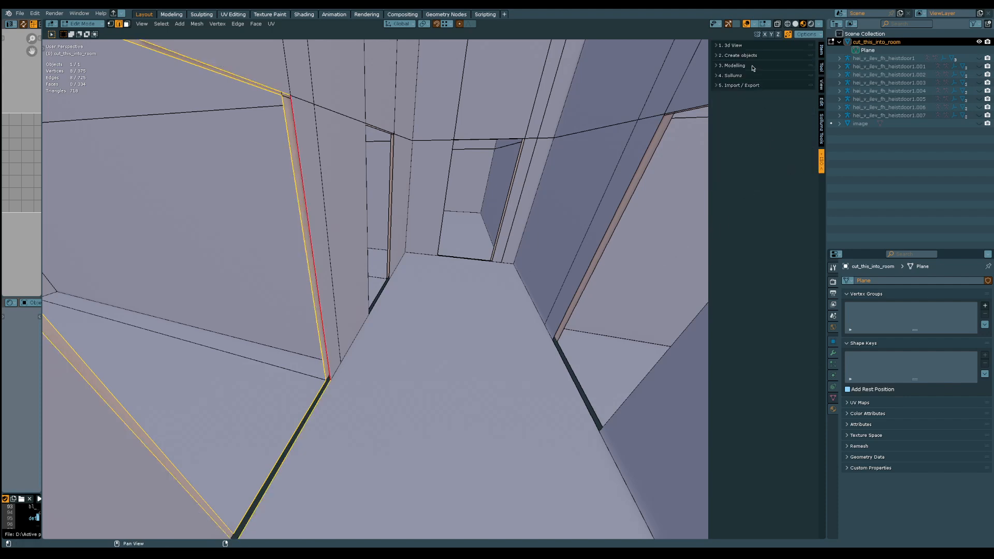
click(735, 66)
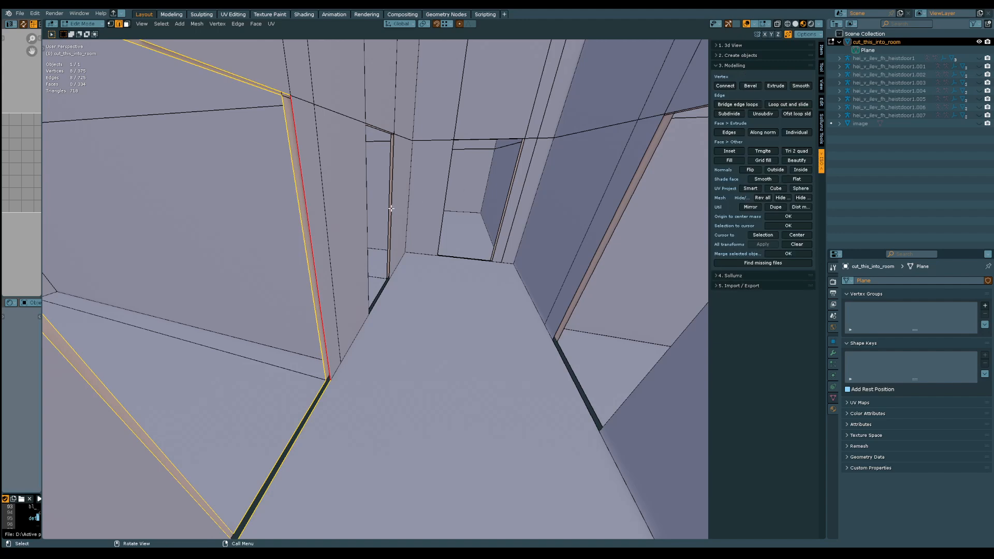
Bridge the two edge loops around the nearest corridor doorway to close the gap in the wall's thickness
middle_drag(391, 209, 360, 224)
click(283, 302)
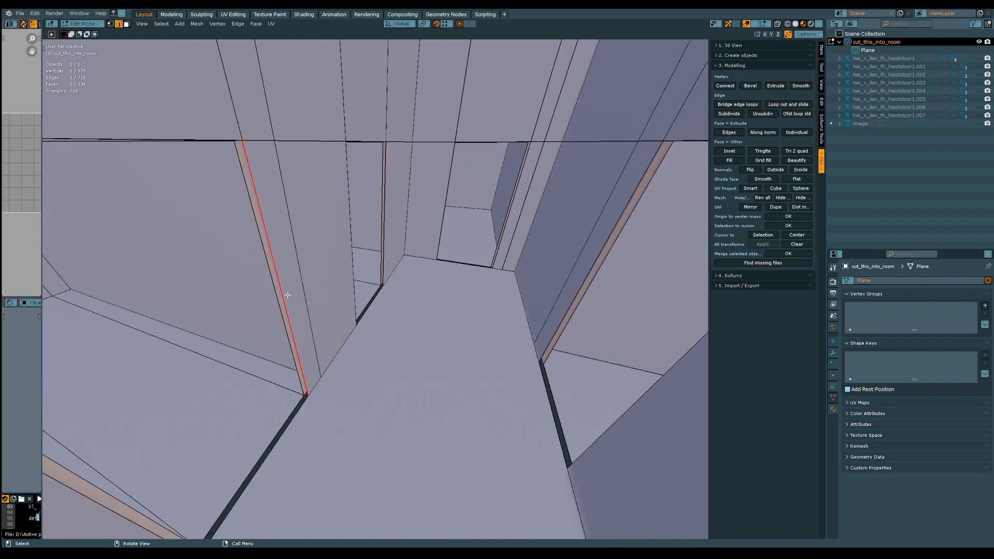
middle_drag(287, 295, 293, 292)
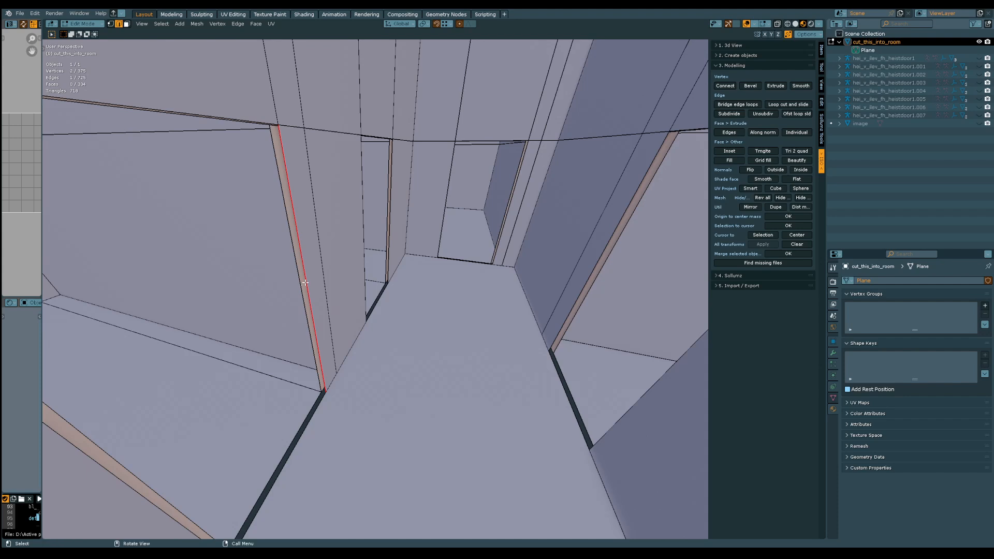
alt+click(305, 282)
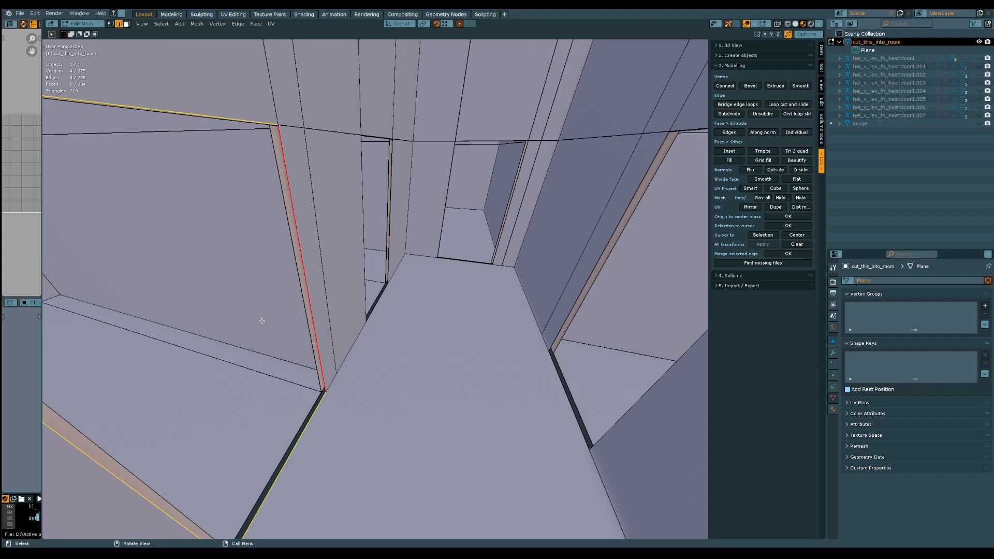
middle_drag(302, 234, 305, 231)
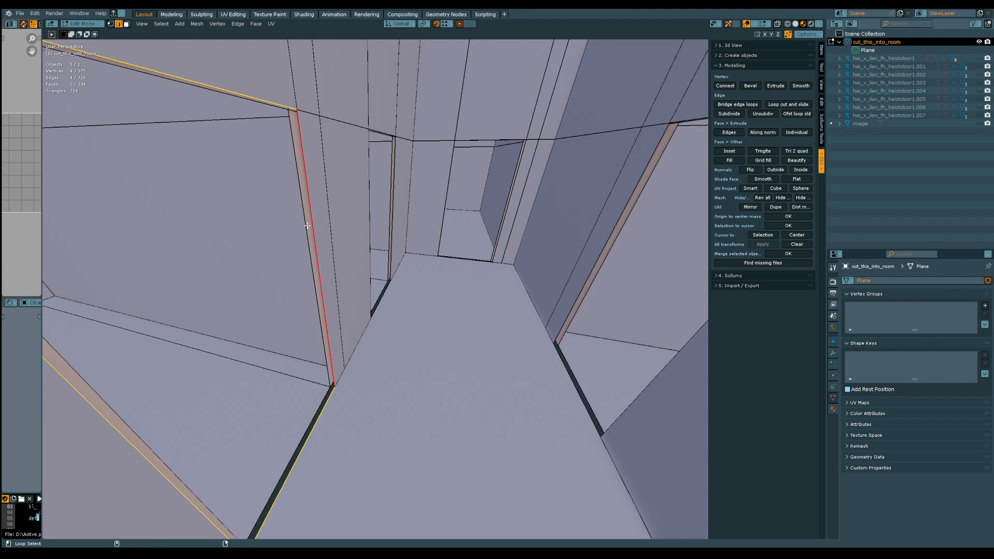
alt+shift+click(308, 225)
middle_drag(289, 291, 327, 265)
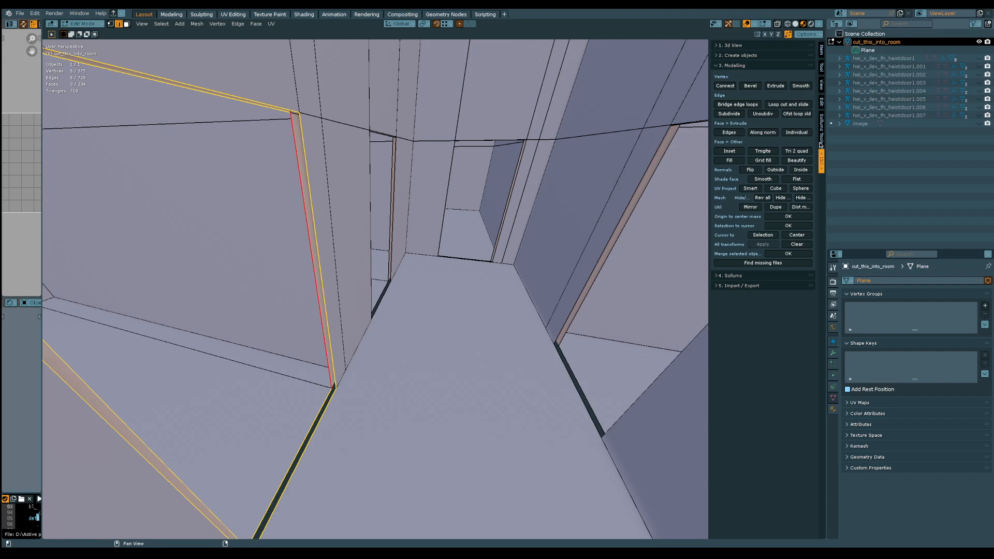
click(736, 105)
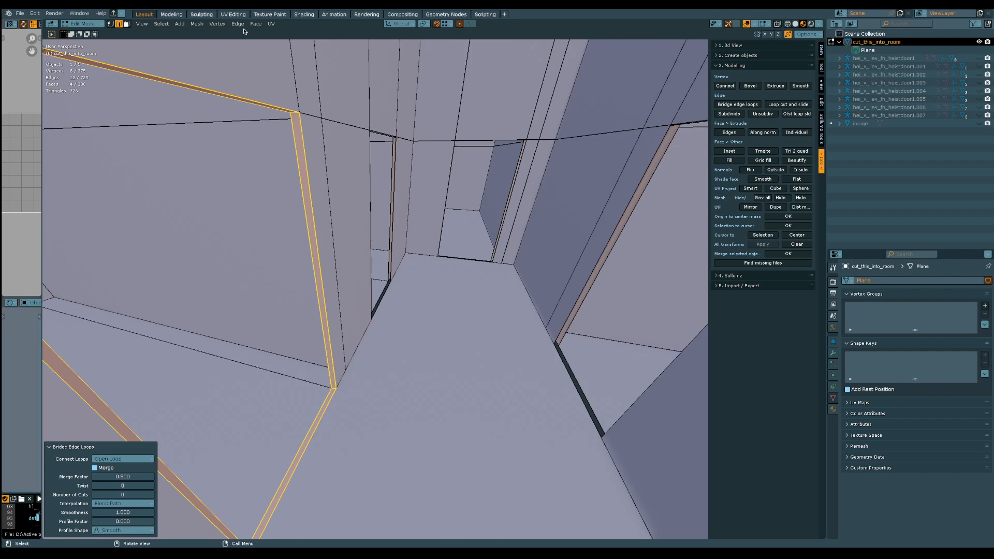
click(203, 26)
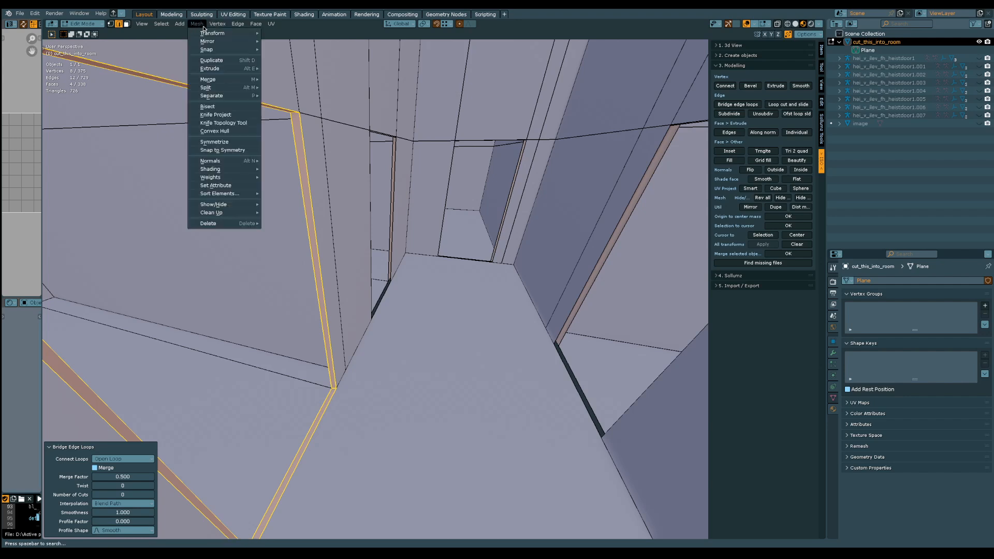
Bridge the two edge loops around the next doorway along the corridor's left wall to close its wall thickness
mouse_move(242, 25)
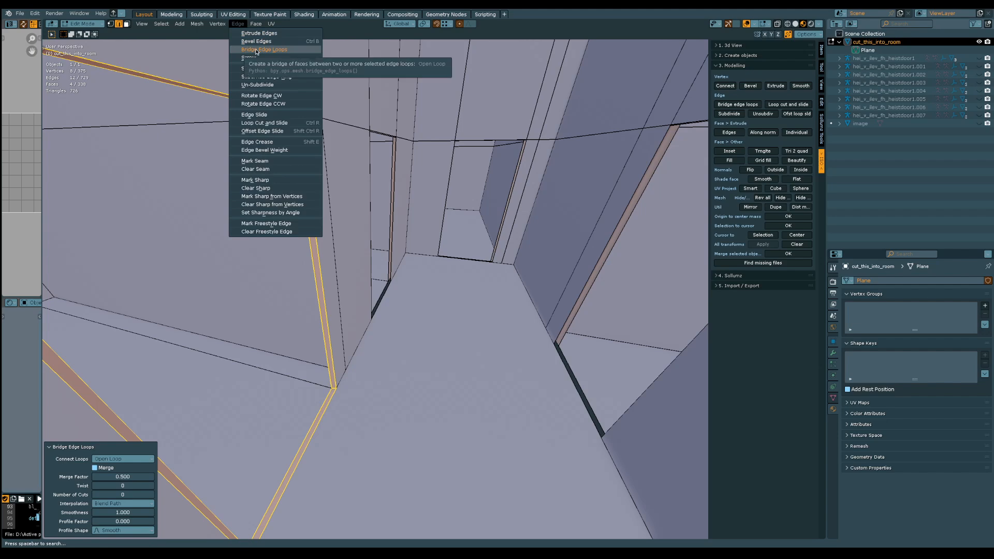
middle_drag(460, 231, 432, 268)
click(123, 446)
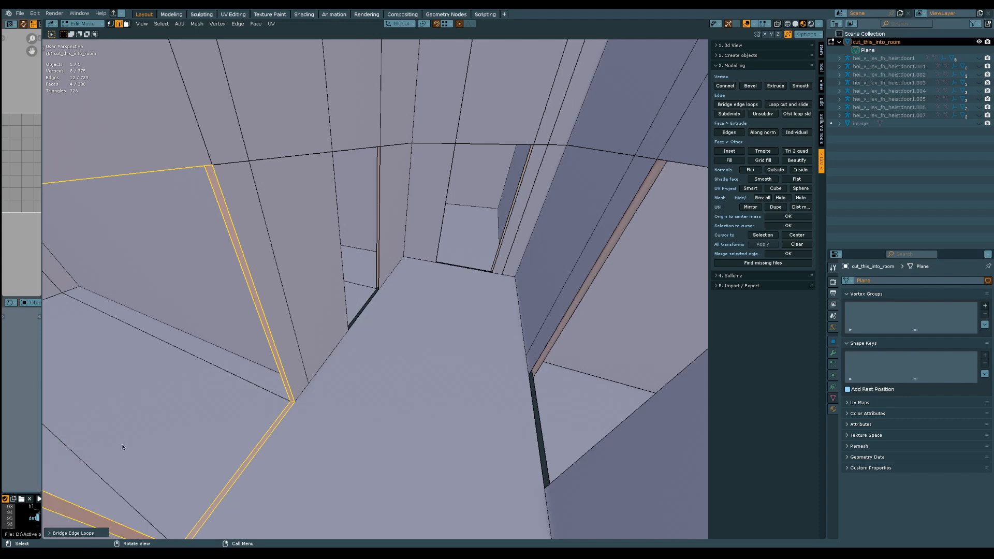
ctrl+middle_drag(329, 306, 351, 268)
alt+click(386, 298)
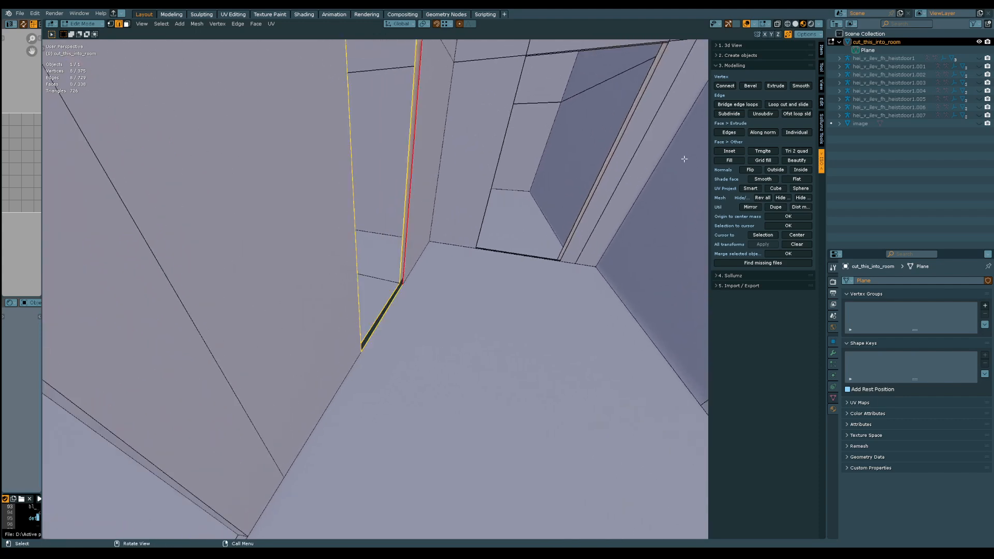
click(731, 105)
Bridge the paired edge loops around the next two open doorways, including the one beside a room corner
ctrl+middle_drag(456, 156, 372, 356)
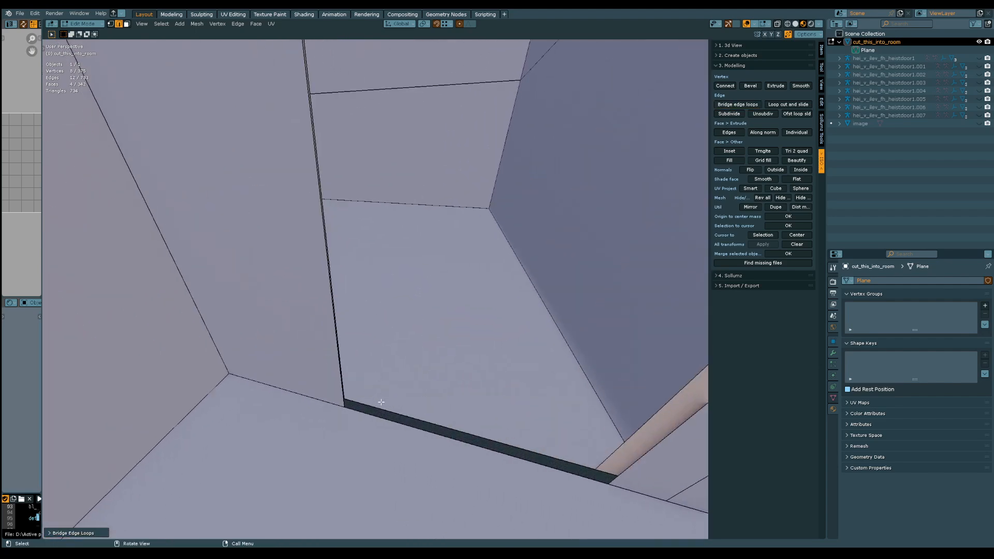
alt+shift+click(374, 417)
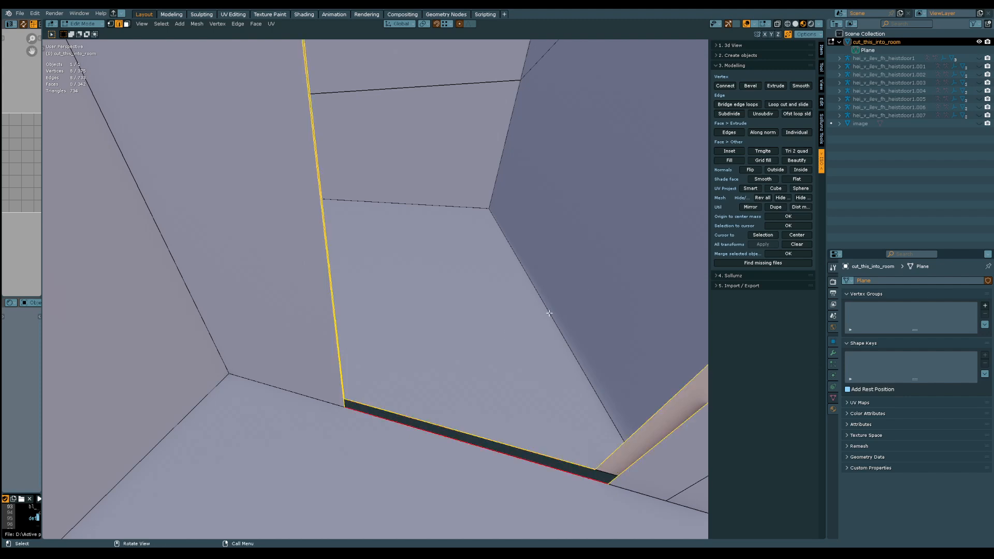
click(730, 104)
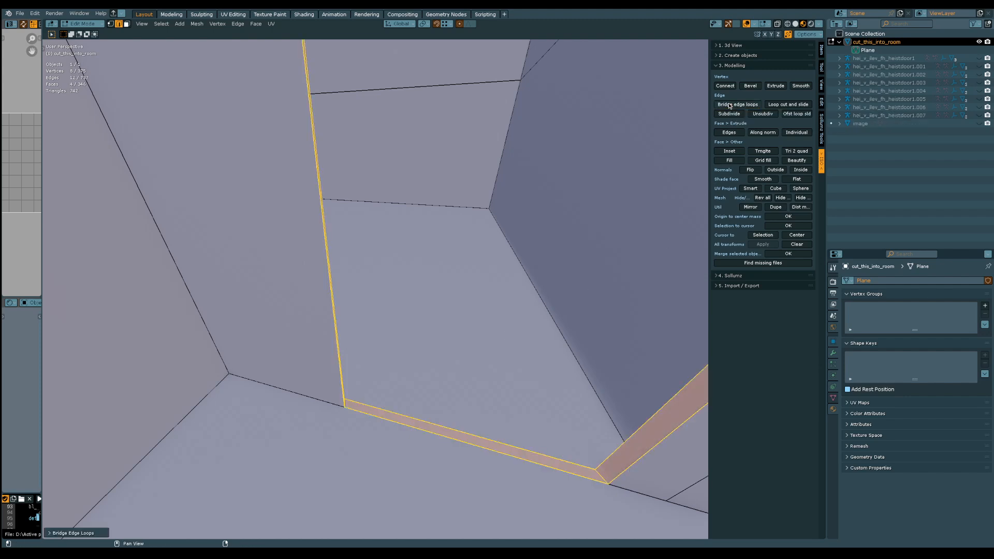
middle_drag(447, 343, 458, 391)
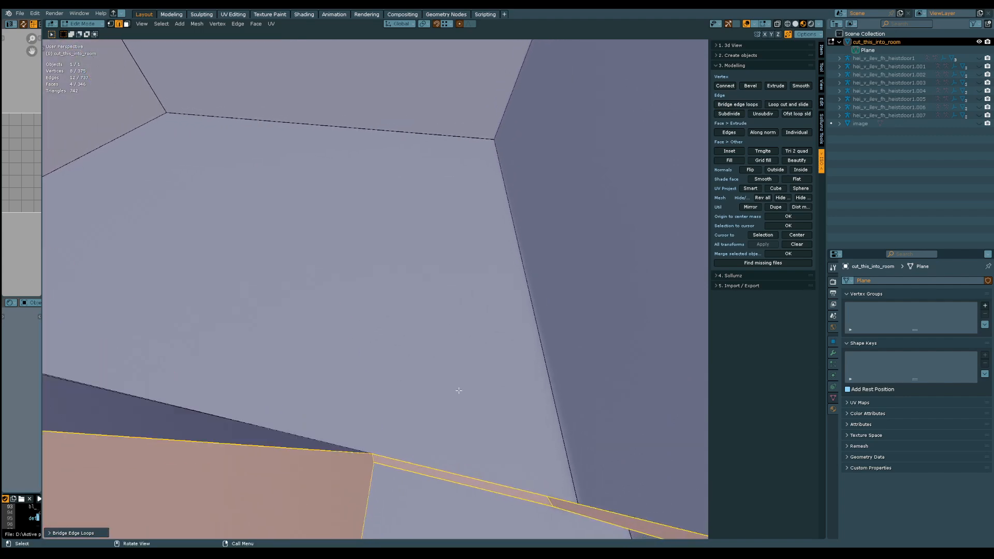
middle_drag(421, 475, 309, 330)
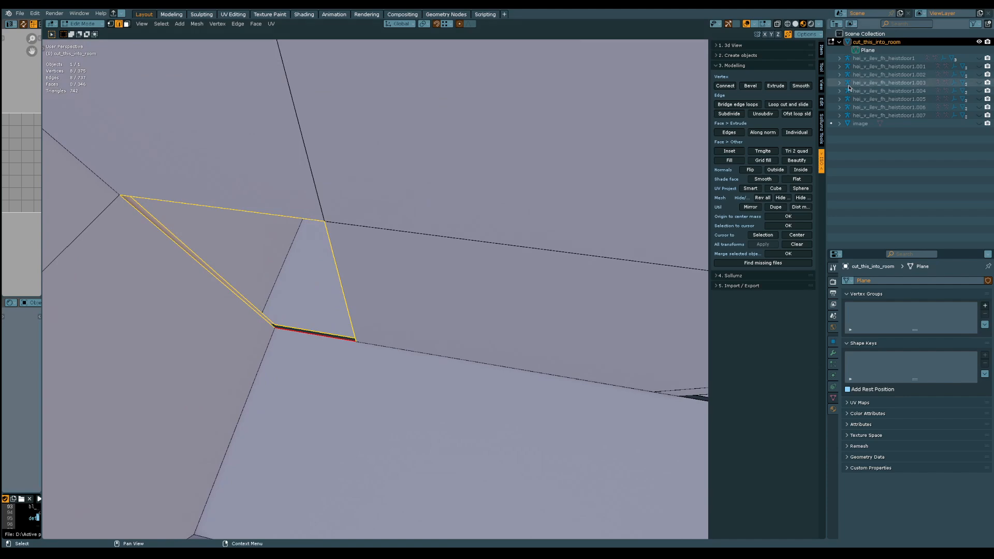
click(744, 106)
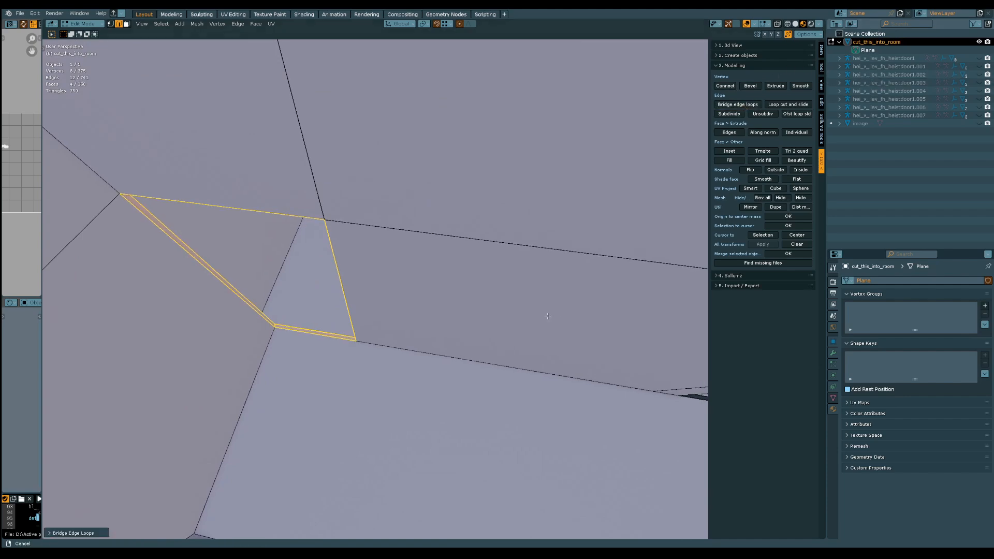
Bridge the paired edge loops of two more doorways, finishing with the one at the end of the narrow room
middle_drag(546, 315, 374, 318)
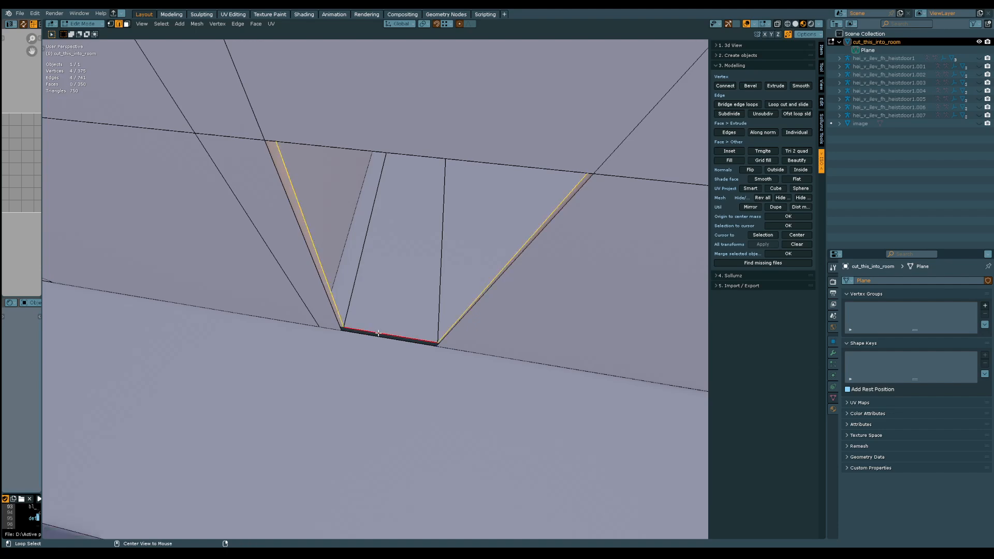
alt+click(378, 340)
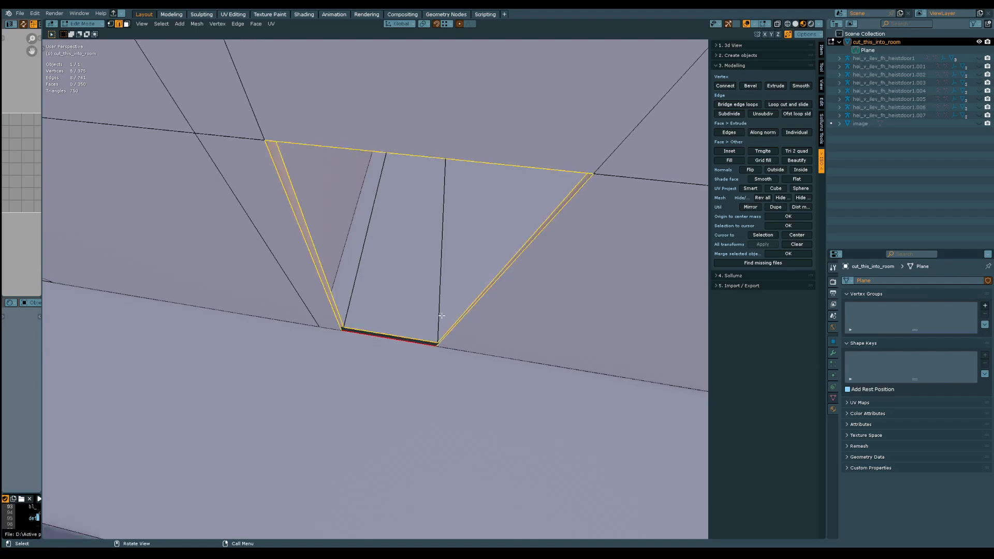
click(746, 106)
scroll(562, 259, down, 8)
shift+middle_drag(621, 218, 415, 247)
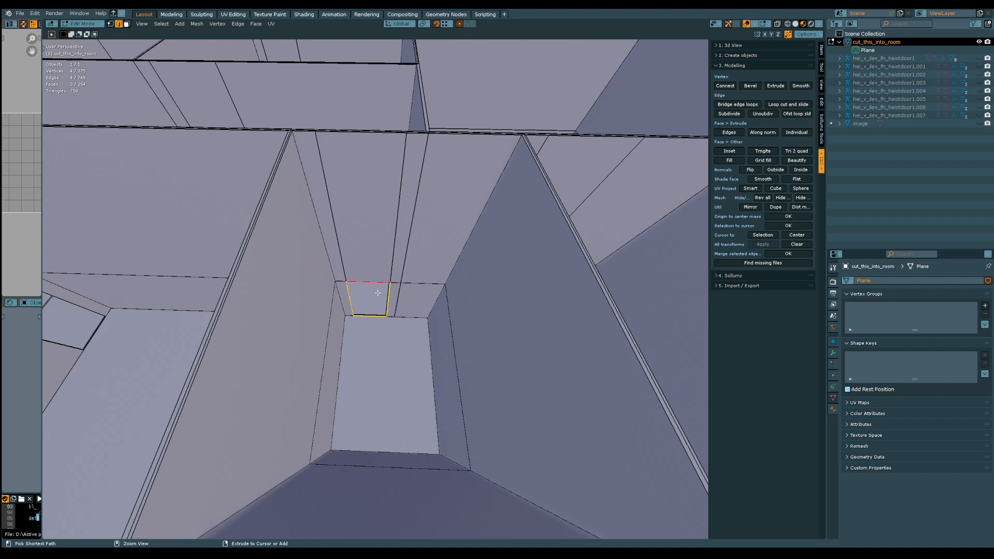
ctrl+middle_drag(378, 293, 370, 230)
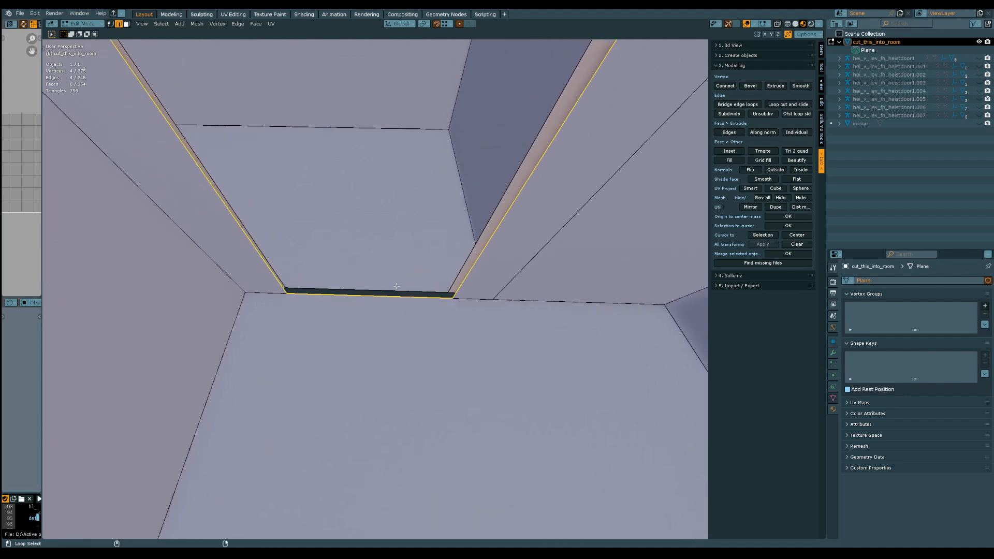
click(748, 106)
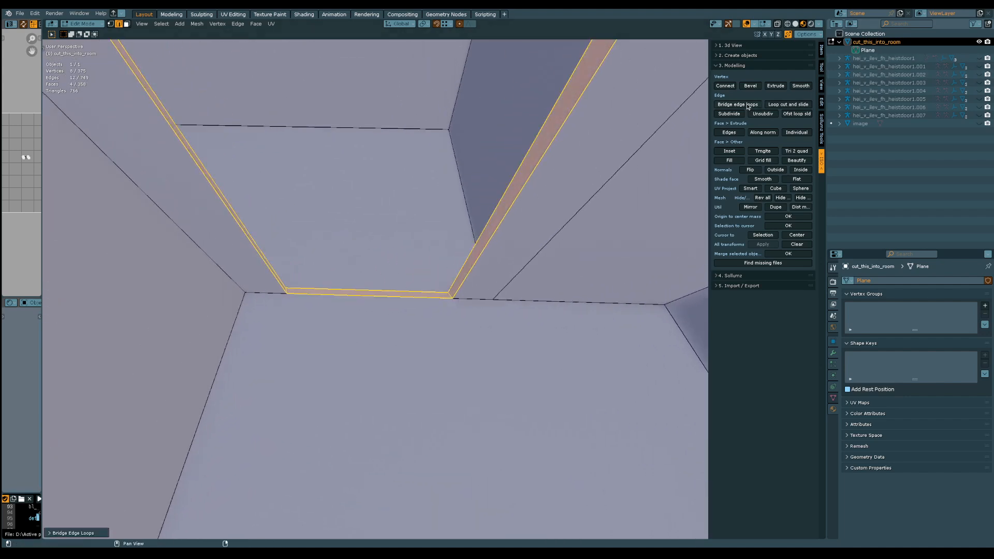
Select both complete edge loops around the last unbridged doorway and bridge them
middle_drag(598, 173, 341, 257)
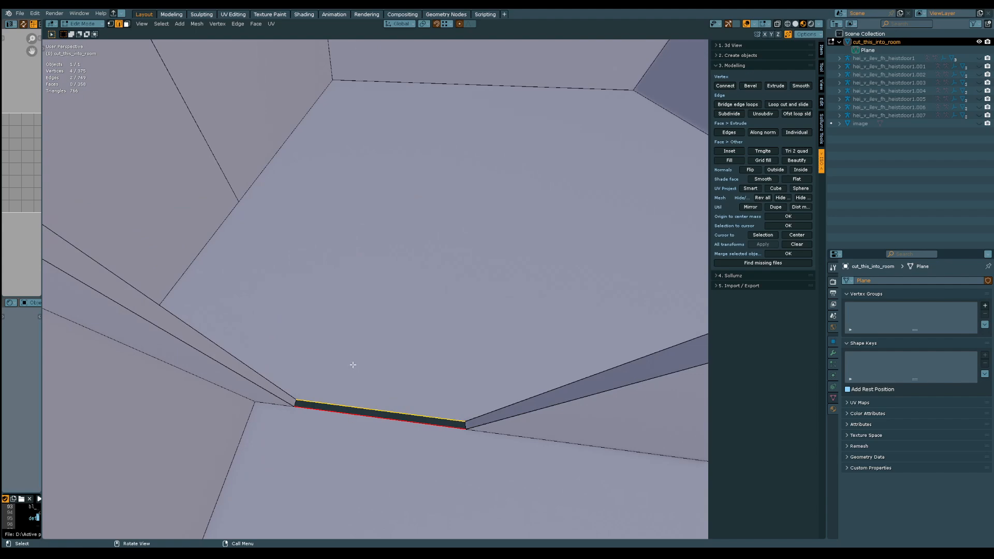
middle_drag(353, 365, 342, 349)
middle_drag(218, 252, 440, 308)
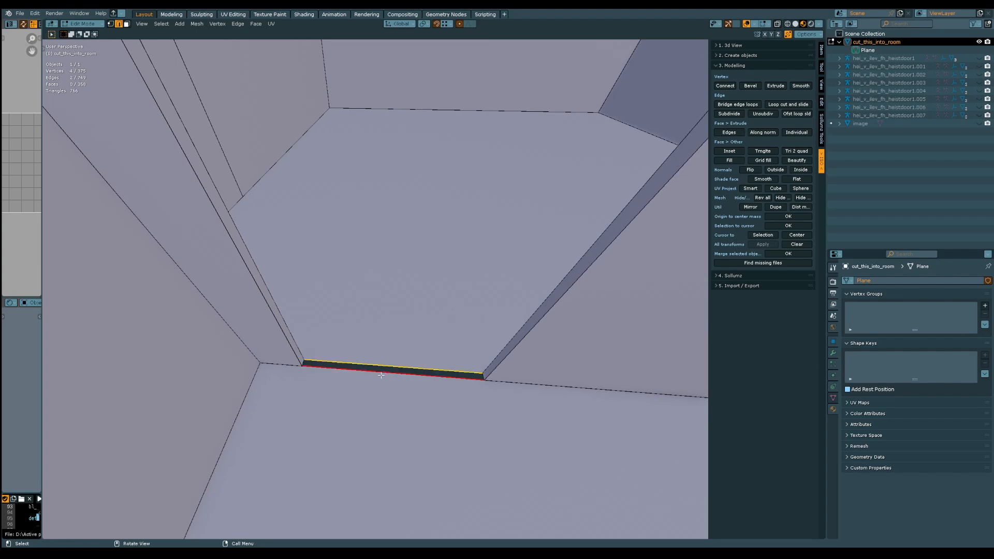
middle_drag(396, 296, 395, 359)
middle_drag(393, 269, 324, 288)
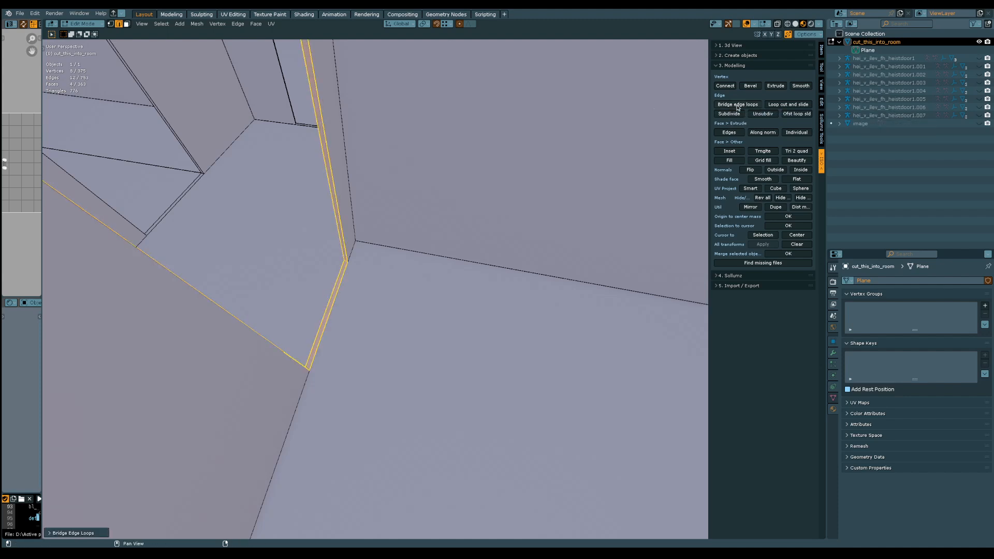
Examine the rooms from inside and outside for doorways whose wall gaps still need bridging
middle_drag(390, 210, 396, 339)
middle_drag(468, 156, 374, 310)
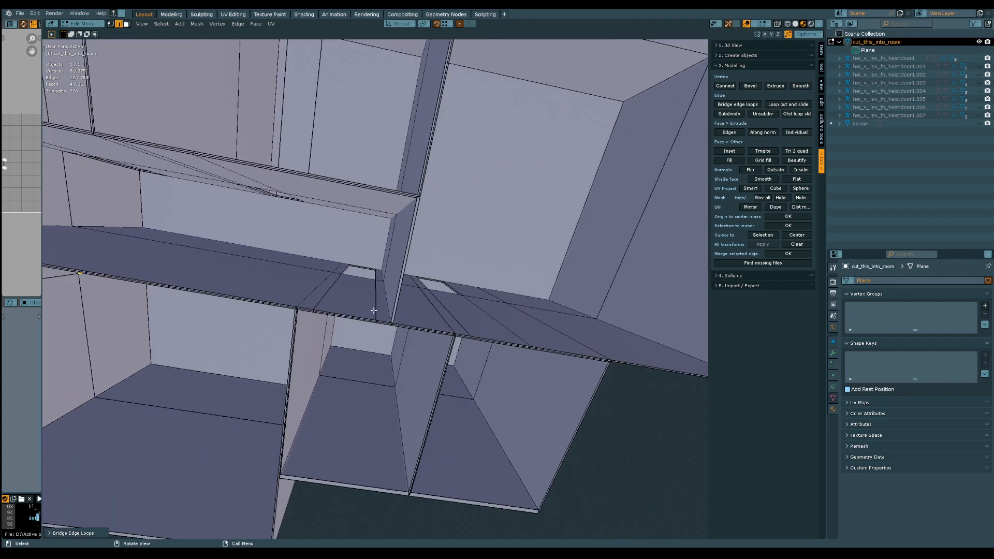
shift+middle_drag(497, 243, 424, 242)
scroll(404, 262, up, 5)
scroll(377, 213, down, 2)
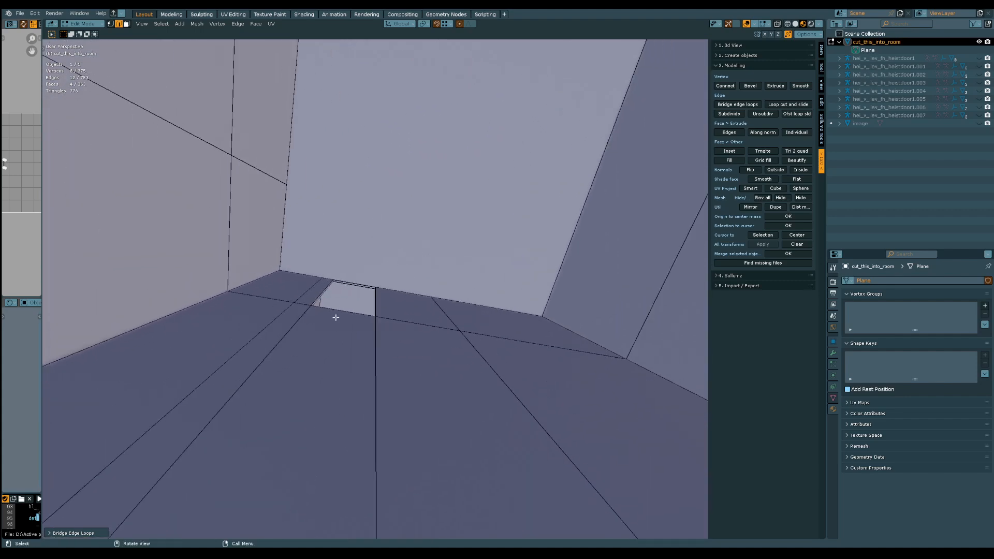
middle_drag(336, 318, 362, 84)
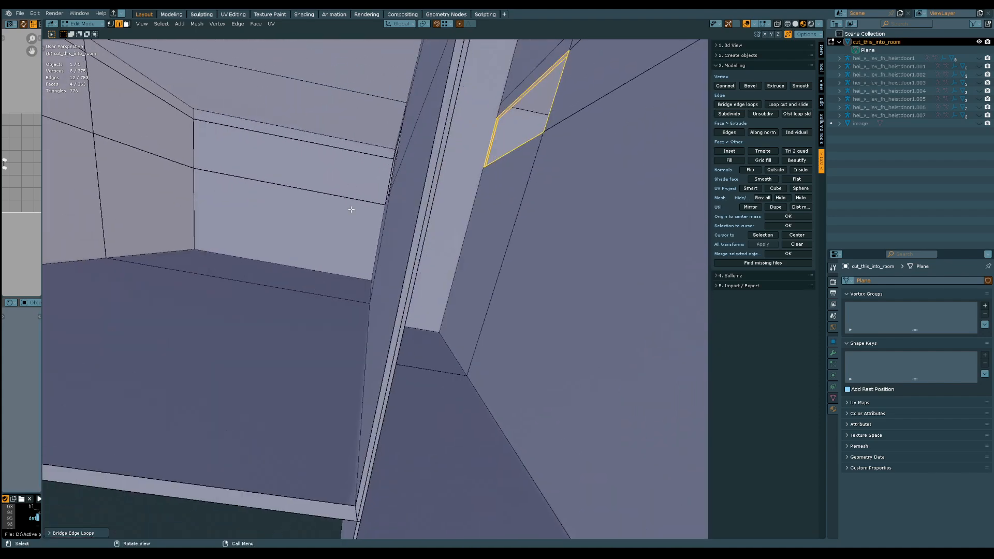
scroll(359, 212, down, 6)
middle_drag(359, 262, 402, 162)
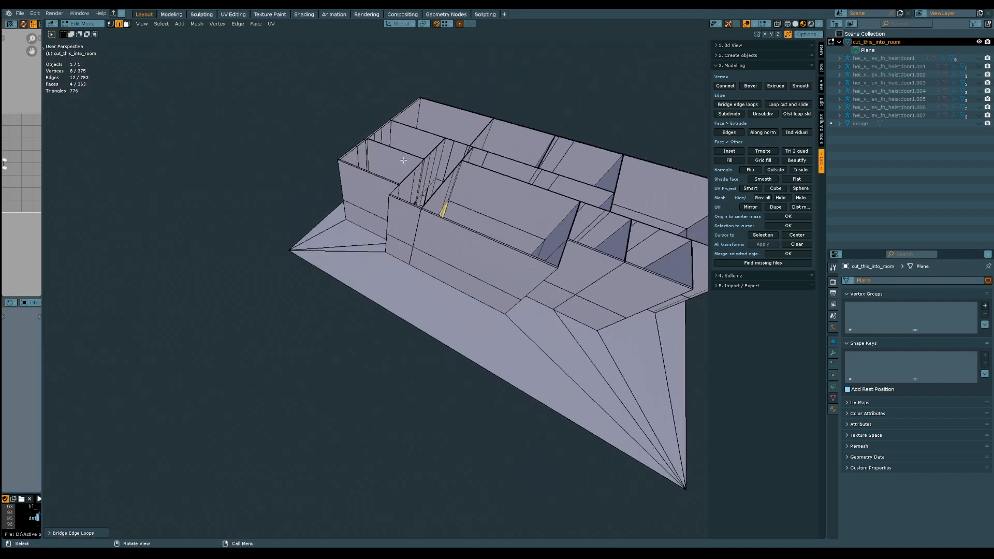
Delete all the surplus floor-level faces surrounding the building outside its outer walls
shift+middle_drag(518, 209, 393, 345)
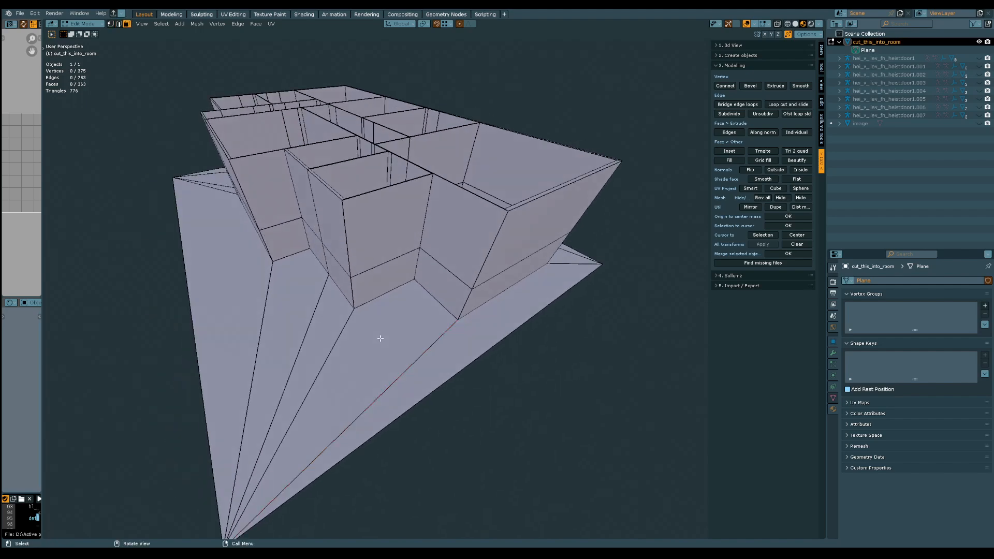
click(380, 339)
shift+click(445, 359)
shift+click(332, 321)
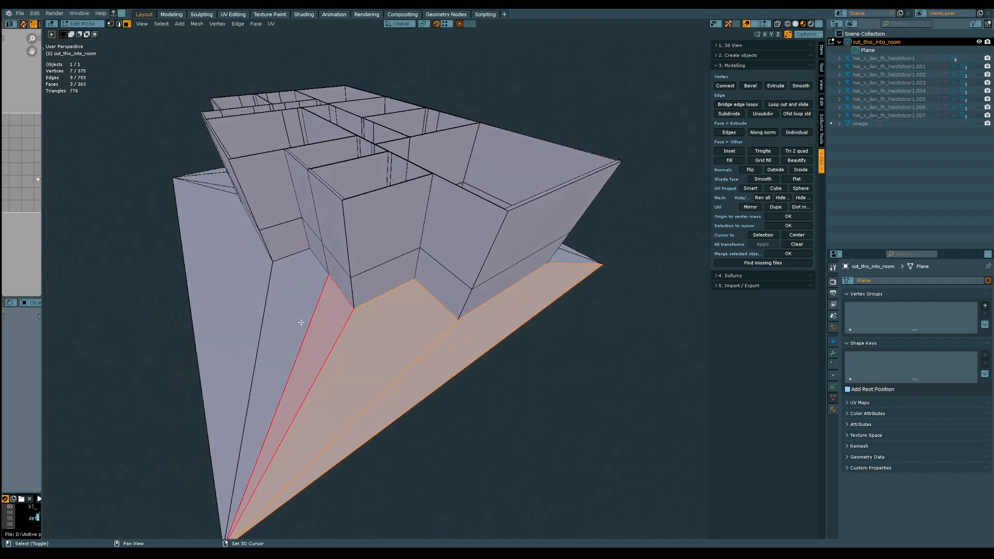
shift+click(288, 321)
shift+click(250, 294)
middle_drag(250, 295, 440, 300)
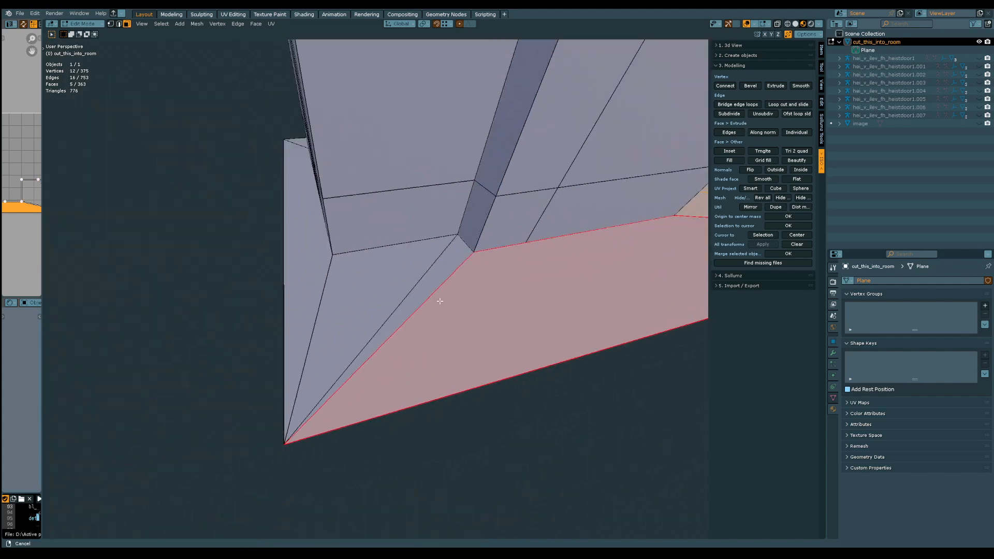
shift+click(426, 288)
shift+click(382, 277)
middle_drag(382, 277, 422, 357)
shift+click(295, 237)
shift+click(350, 255)
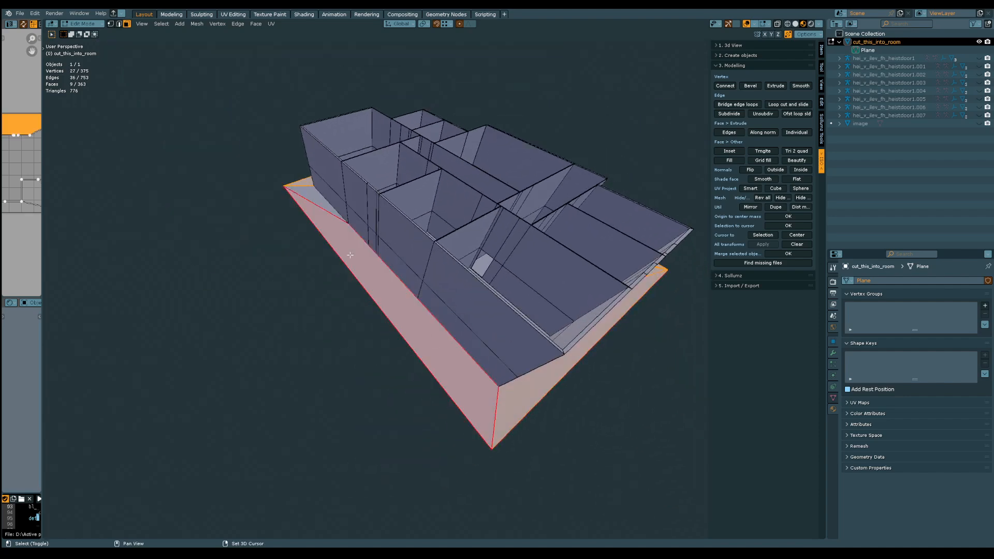
shift+click(303, 198)
key(x)
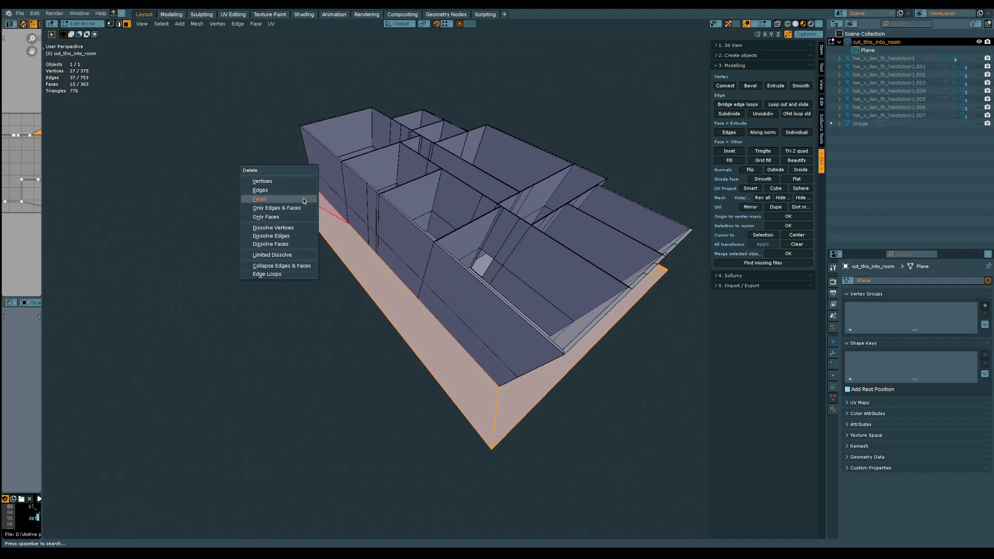
click(303, 200)
Delete the full-height wall faces blocking the narrow corridor, on both sides of the crossing walls
middle_drag(302, 195, 233, 222)
scroll(385, 319, up, 7)
shift+middle_drag(233, 222, 407, 307)
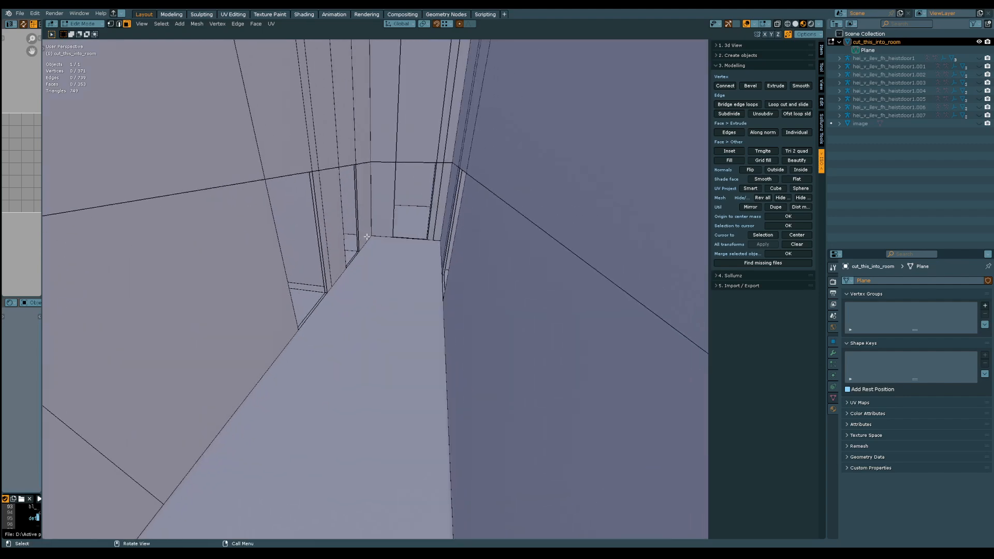
middle_drag(366, 237, 351, 202)
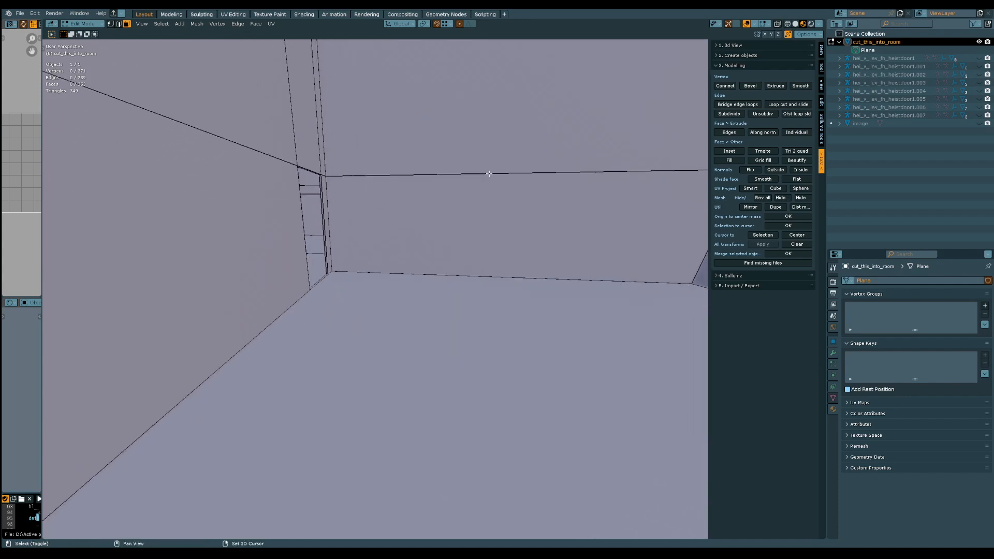
middle_drag(489, 174, 365, 325)
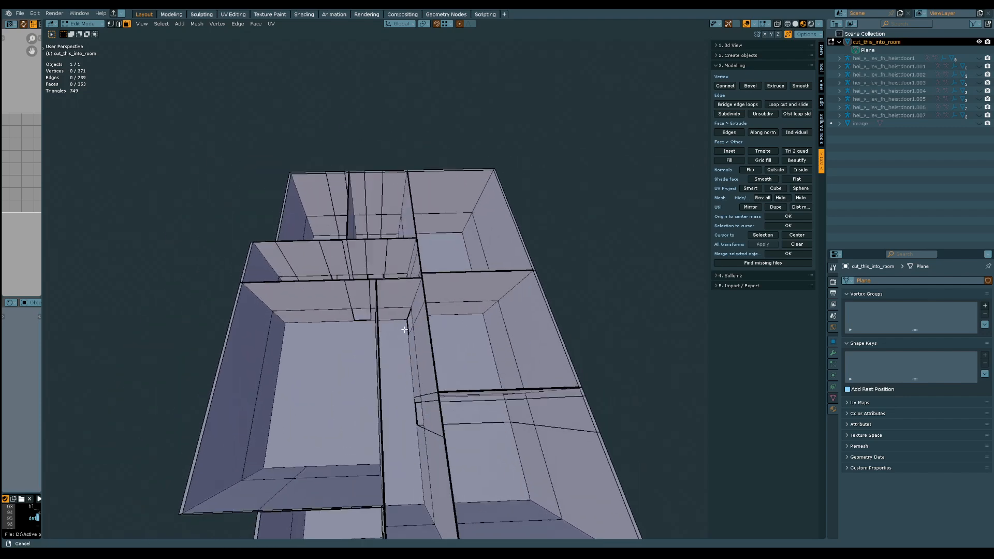
scroll(380, 269, up, 6)
click(383, 236)
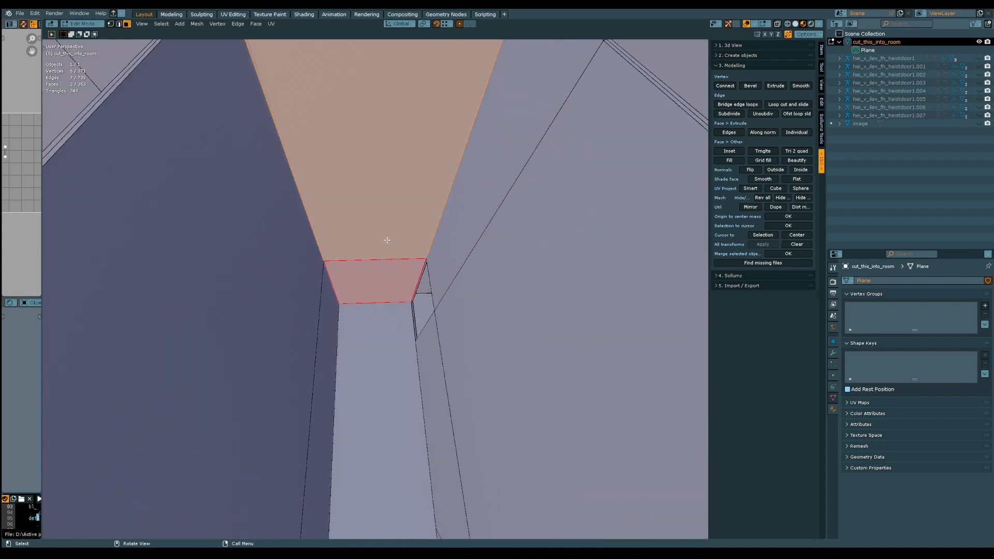
middle_drag(387, 240, 448, 281)
shift+click(450, 332)
shift+click(419, 318)
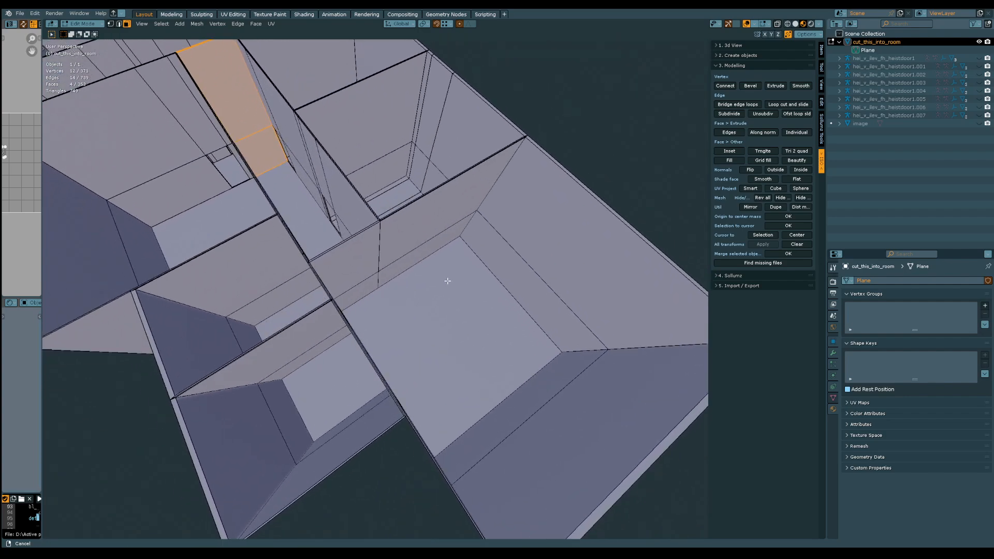
middle_drag(356, 291, 444, 254)
middle_drag(353, 317, 460, 183)
key(x)
click(389, 283)
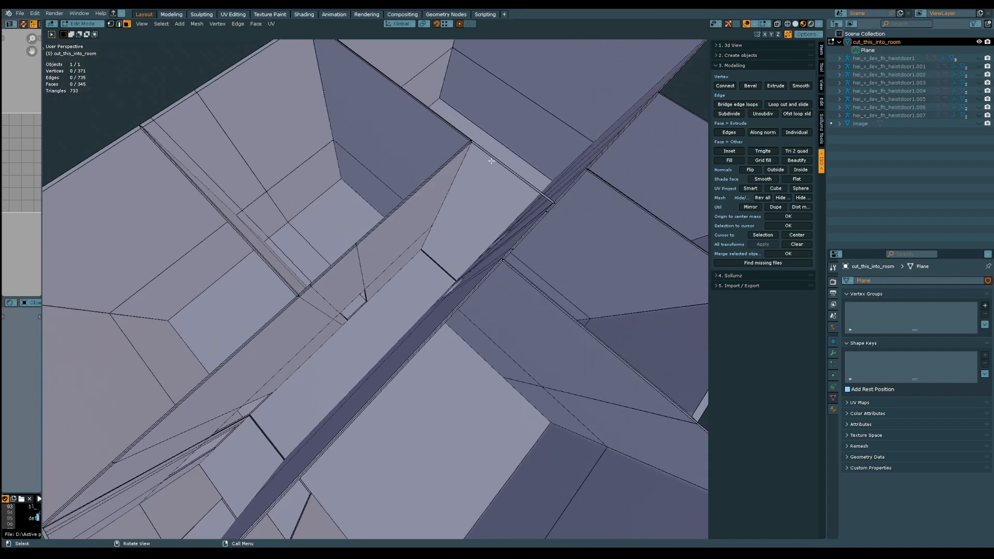
Delete the thin wall-top faces left spanning the corridor openings
click(495, 160)
middle_drag(325, 280, 428, 246)
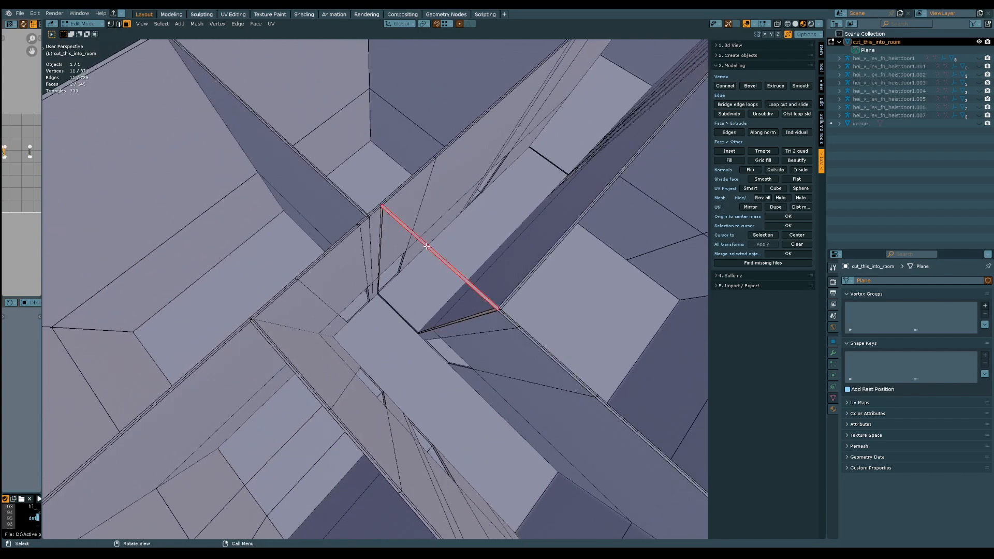
key(x)
click(427, 247)
Select the vertical edges bordering the open wall end beside the cleared corridor opening
middle_drag(414, 261, 377, 206)
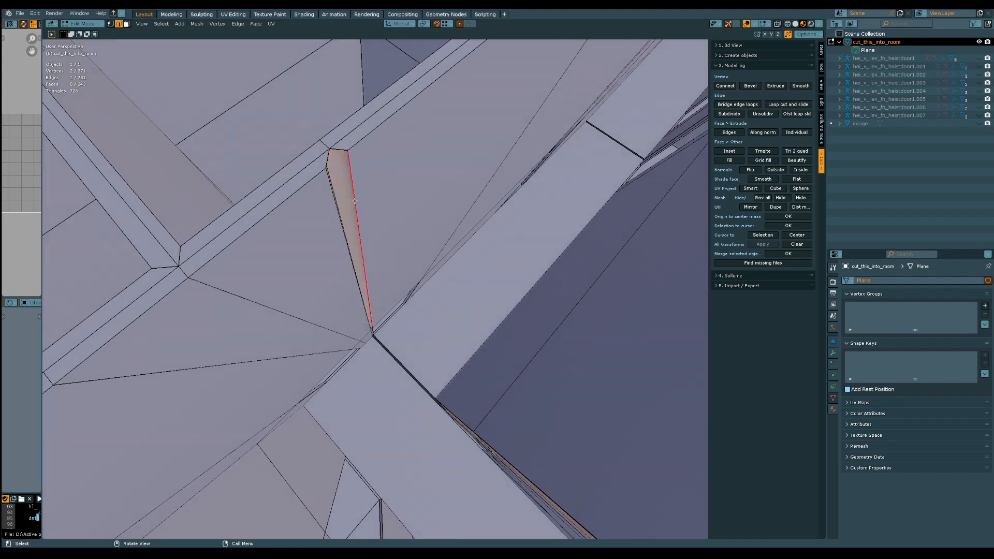
middle_drag(355, 201, 360, 200)
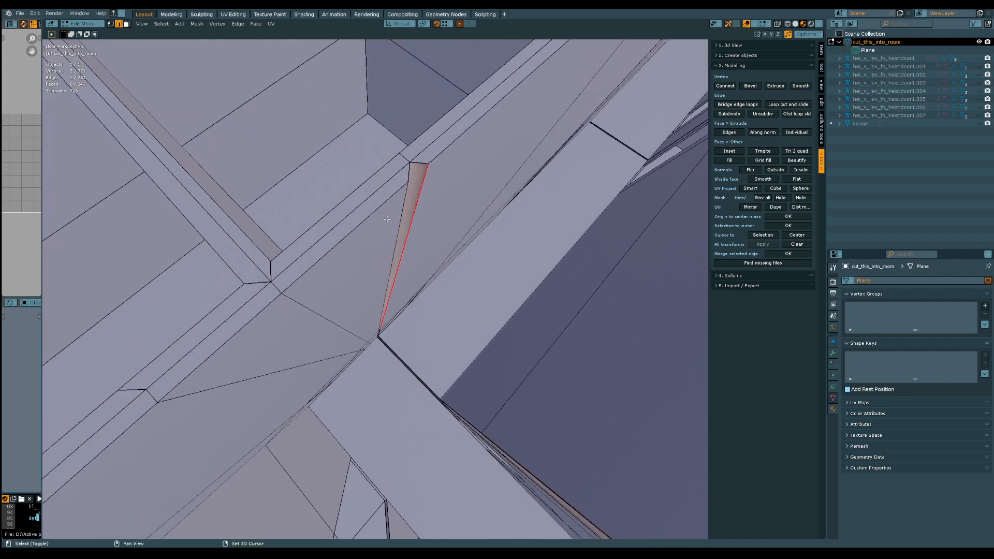
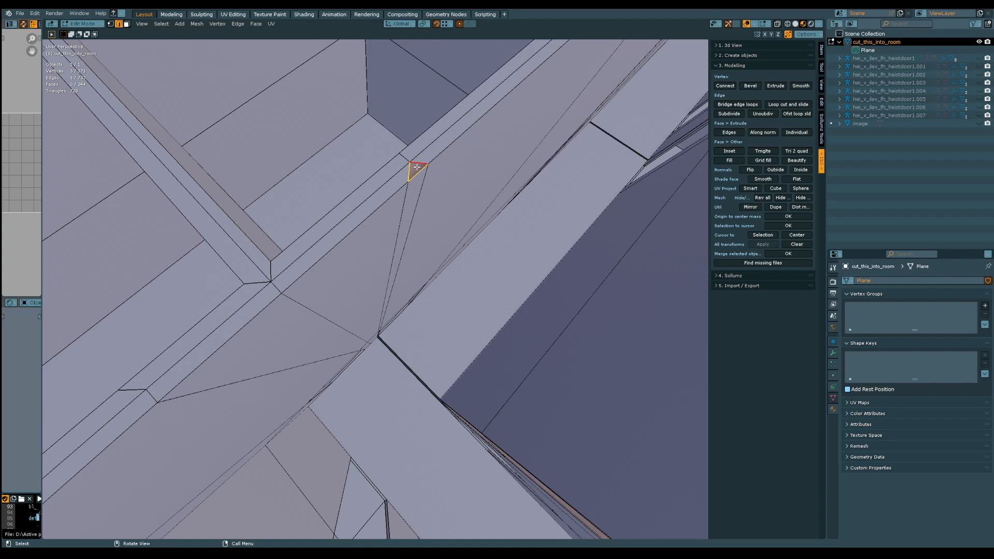
Fill the narrow vertical gap at the first wall end and the thin floor gap across the corridor opening
middle_drag(442, 253, 350, 219)
click(345, 215)
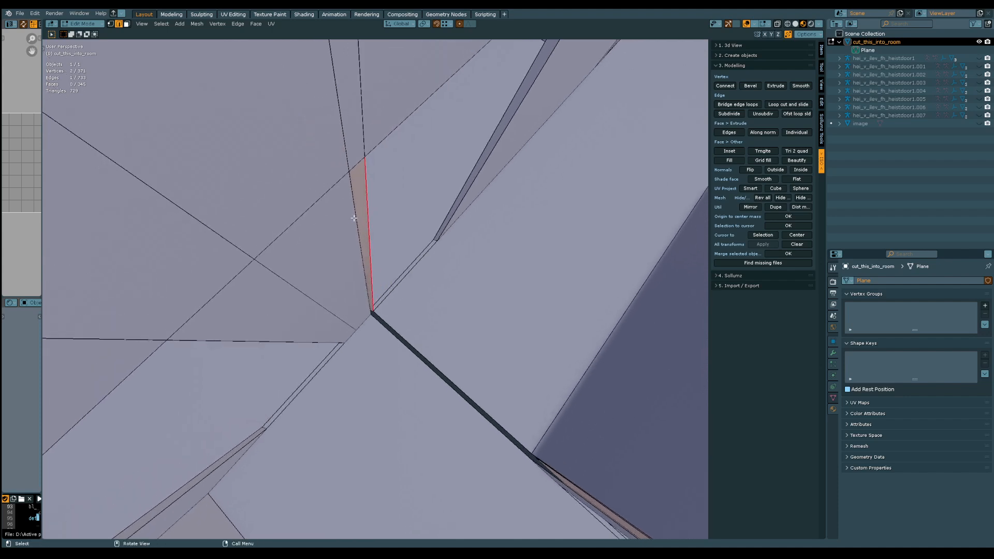
shift+click(354, 218)
key(f)
middle_drag(437, 319, 423, 294)
click(423, 294)
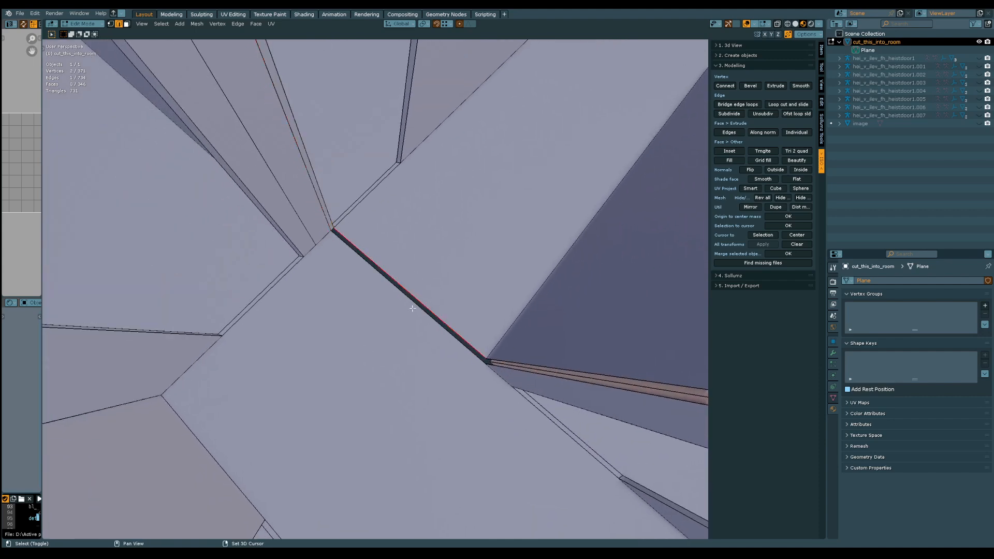
shift+click(413, 308)
key(f)
Fill the short gap near the floor at the opposite wall end of the corridor opening
click(515, 361)
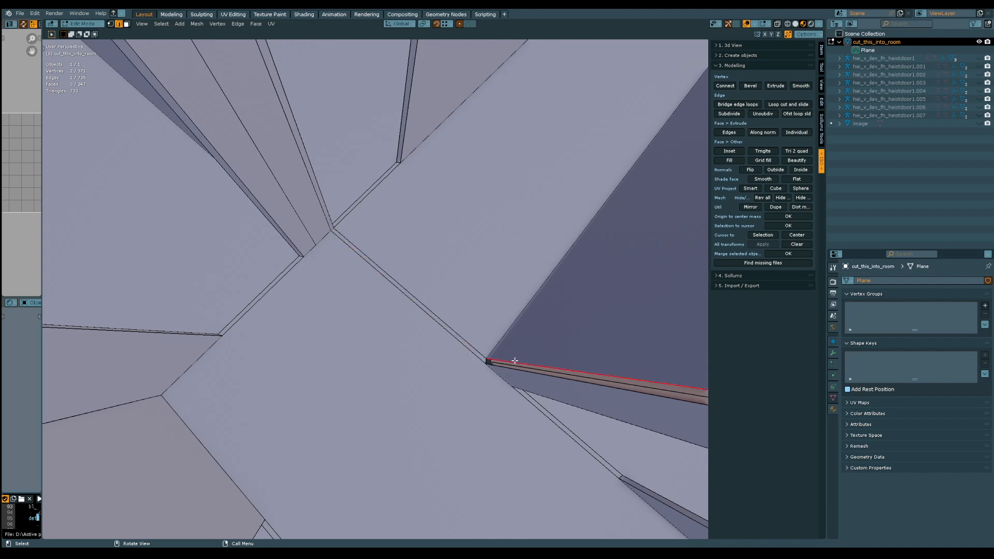
shift+click(514, 368)
key(f)
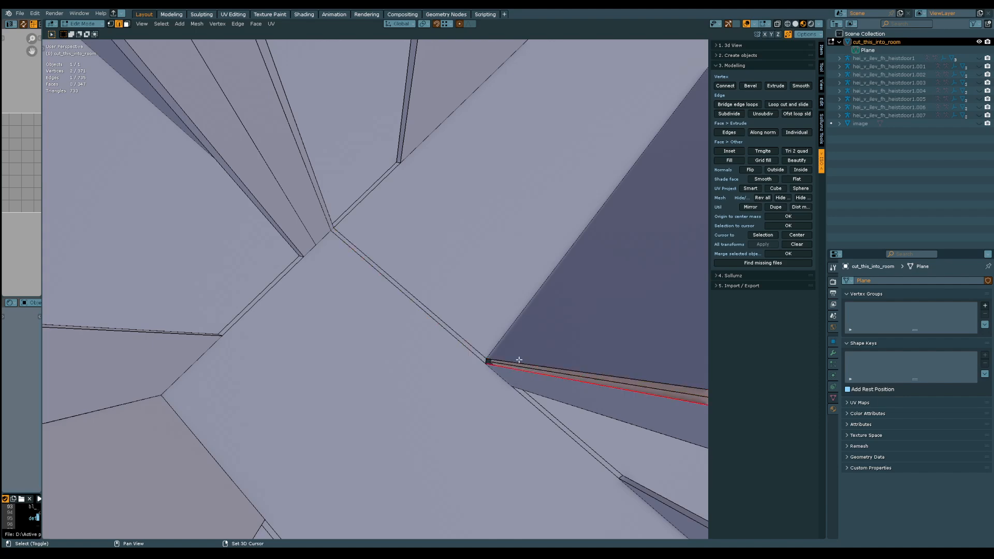
Fill the tall gap above the short one and the small triangular gap at the top of that wall end
mouse_move(531, 333)
middle_down()
mouse_move(557, 311)
mouse_move(533, 311)
mouse_move(525, 339)
middle_up()
click(552, 338)
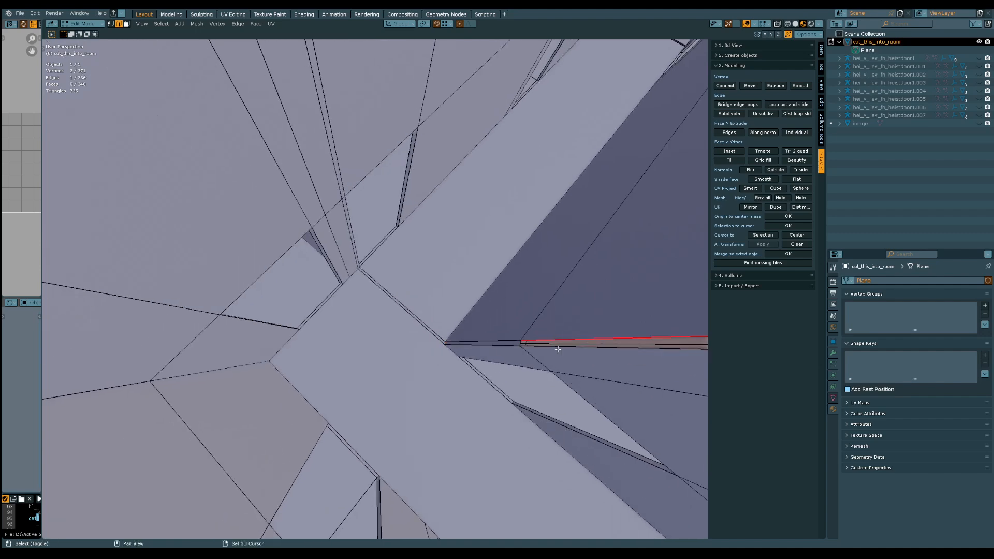
shift+click(557, 348)
key(f)
mouse_move(566, 313)
middle_down()
mouse_move(543, 296)
mouse_move(546, 313)
mouse_move(569, 303)
mouse_move(539, 313)
mouse_move(547, 314)
middle_up()
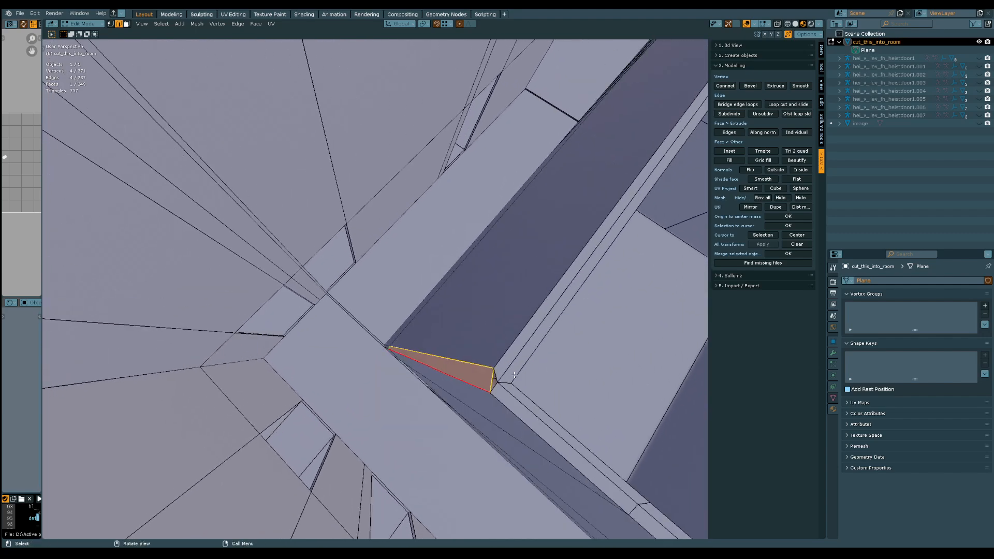
click(496, 373)
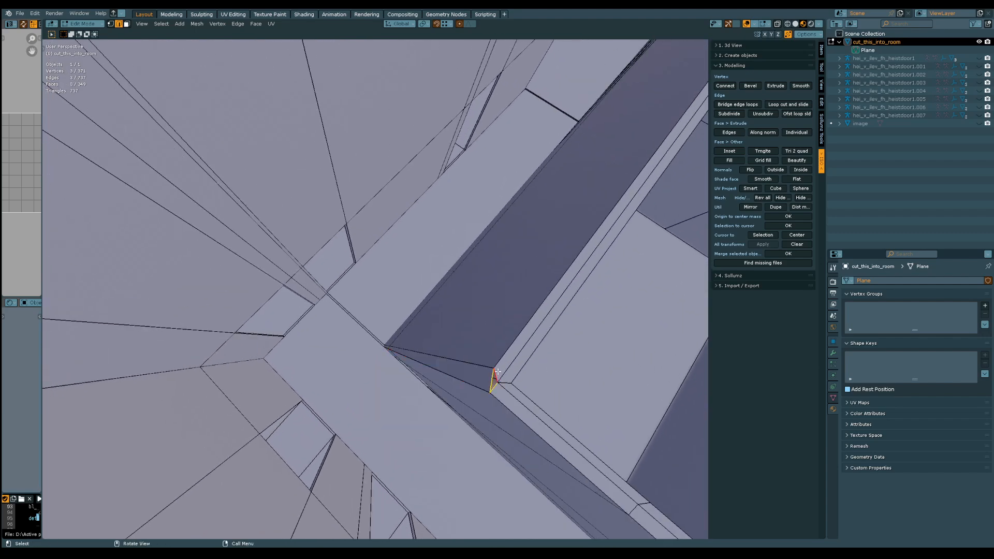
ctrl+click(508, 327)
Move the outer vertical edges of the wall corner along the Y axis, snapping them in line with the corner
middle_drag(507, 328, 401, 264)
click(387, 267)
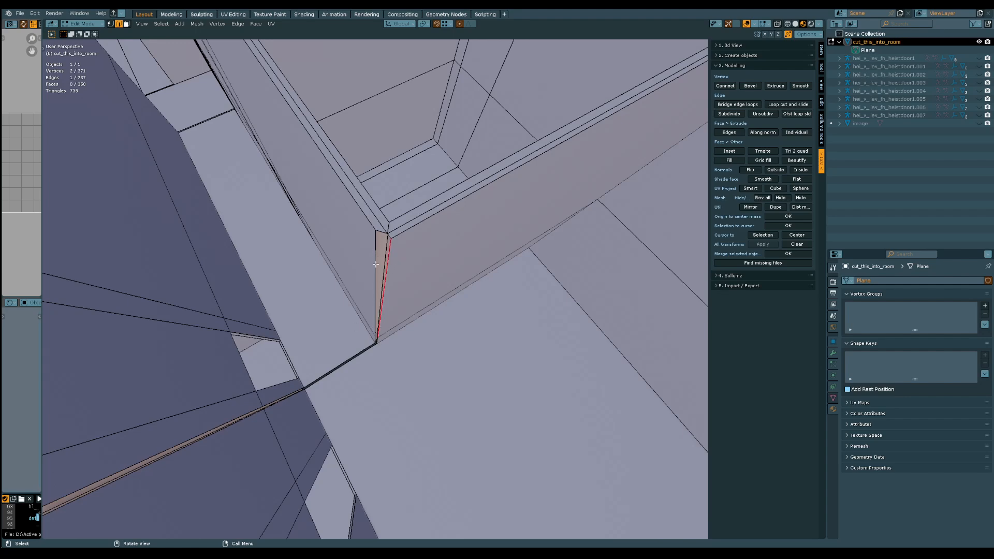
middle_drag(375, 265, 378, 278)
ctrl+middle_drag(371, 351, 416, 311)
shift+click(387, 294)
scroll(404, 289, down, 3)
scroll(427, 279, up, 2)
scroll(426, 280, down, 5)
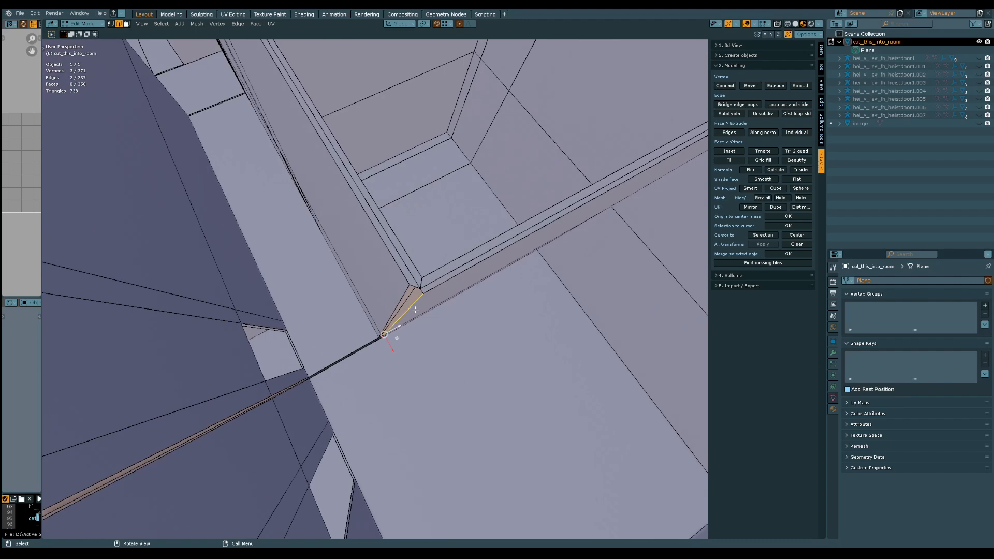
key(g)
key(y)
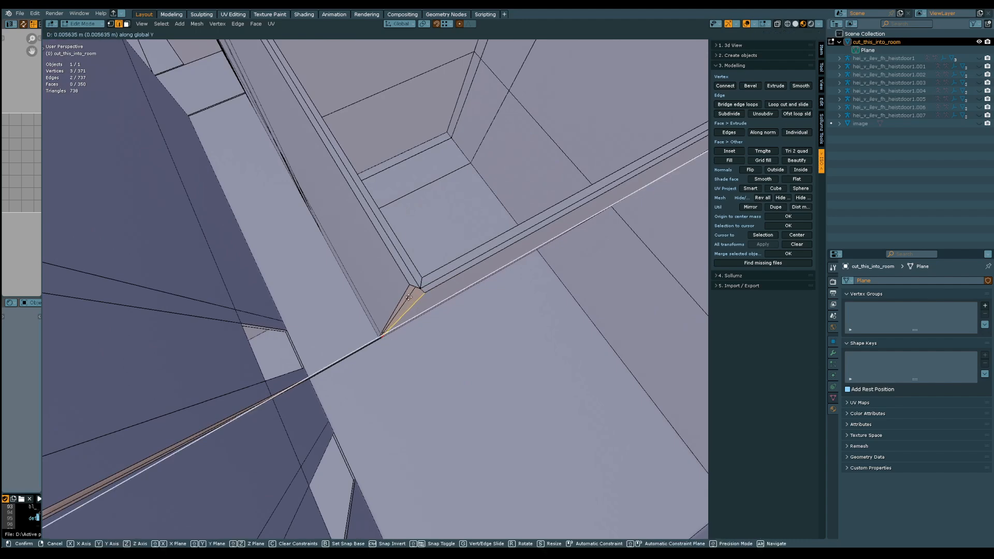
key(ctrl)
click(406, 293)
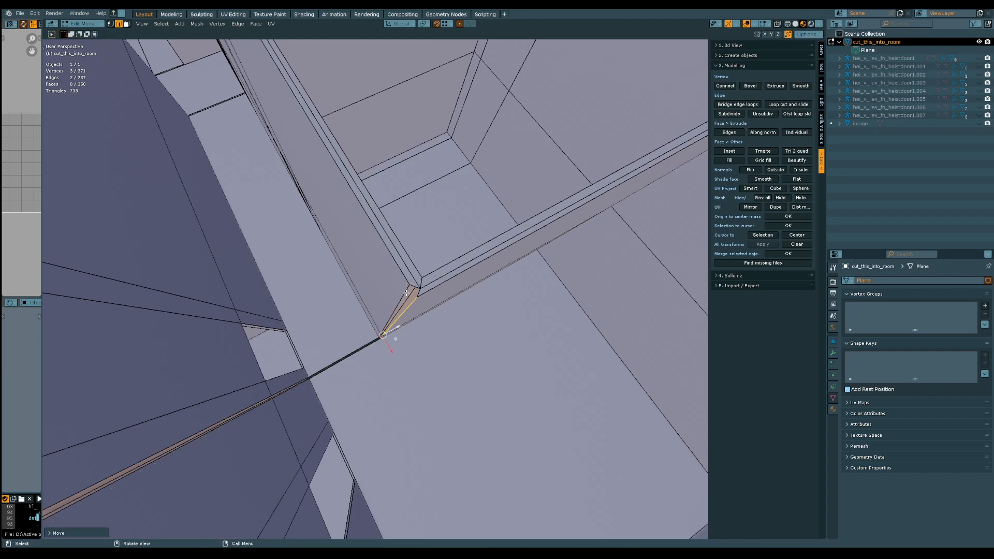
Fill the open vertical strip at this wall corner between its two upright edges
middle_drag(401, 302, 398, 277)
shift+click(399, 278)
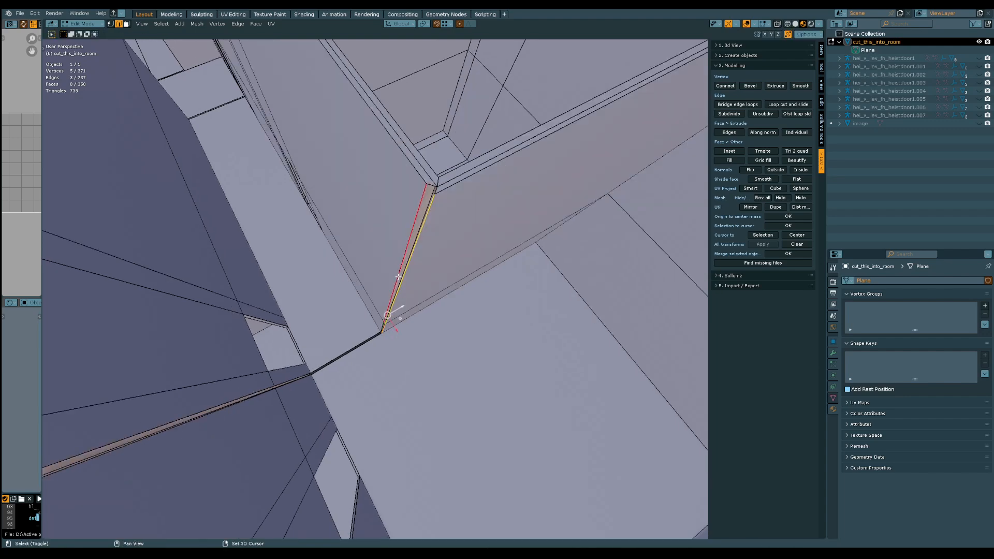
middle_drag(385, 338, 390, 258)
shift+click(374, 289)
key(f)
Connect the two neighbouring vertices low on the wall corner with an edge across the filled strip
key(1)
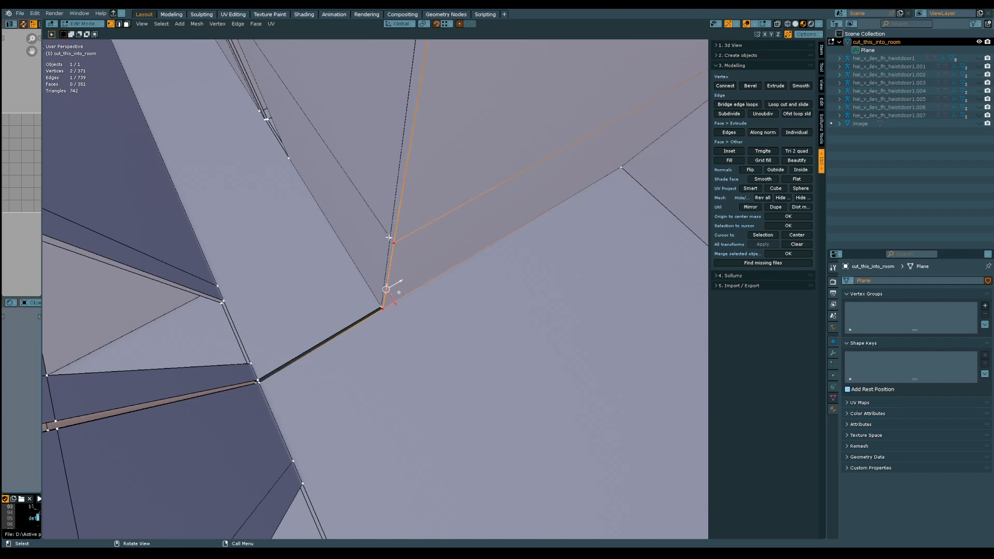
click(391, 238)
shift+click(393, 241)
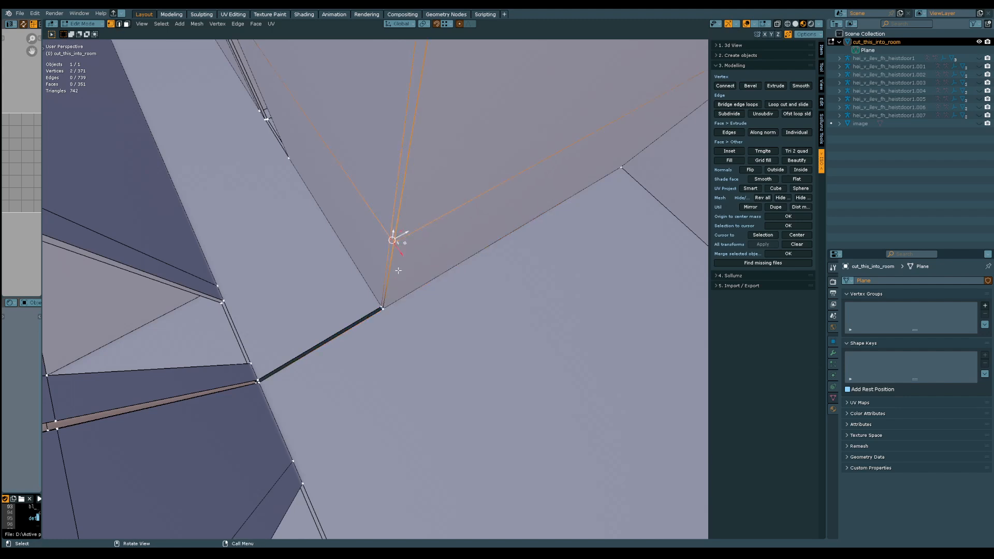
middle_drag(398, 270, 404, 265)
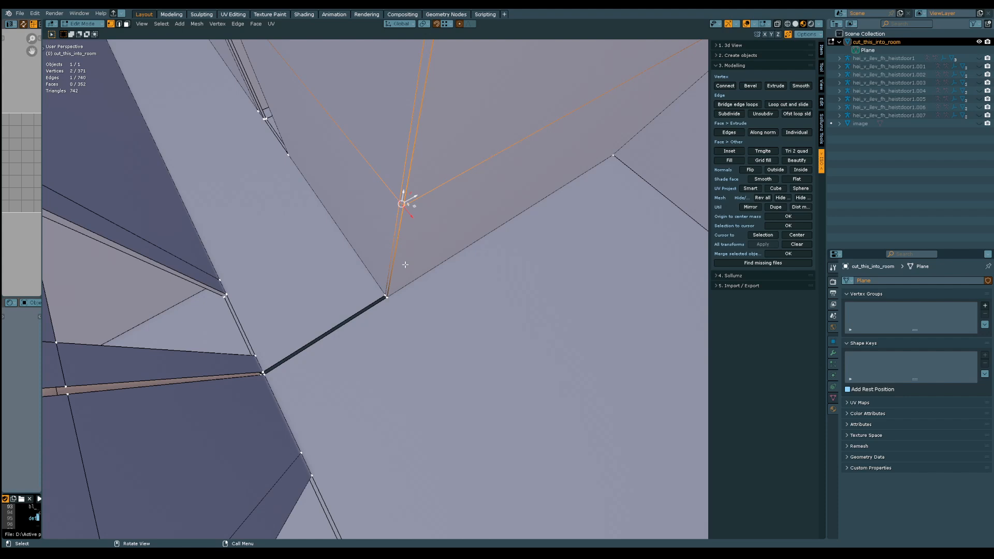
Fill the thin floor gap on this side of the corridor opening between its two long edges
middle_drag(344, 281, 348, 278)
click(345, 302)
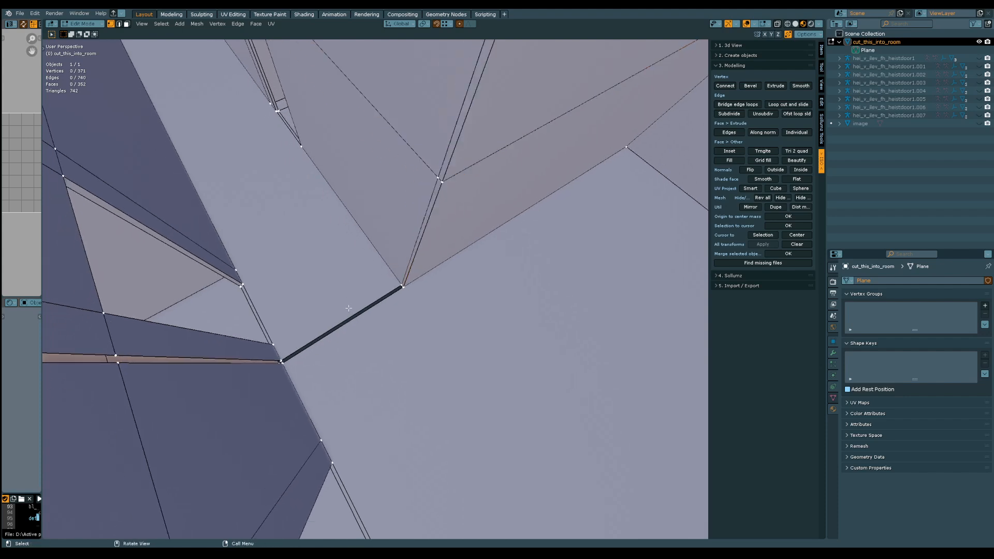
shift+click(351, 319)
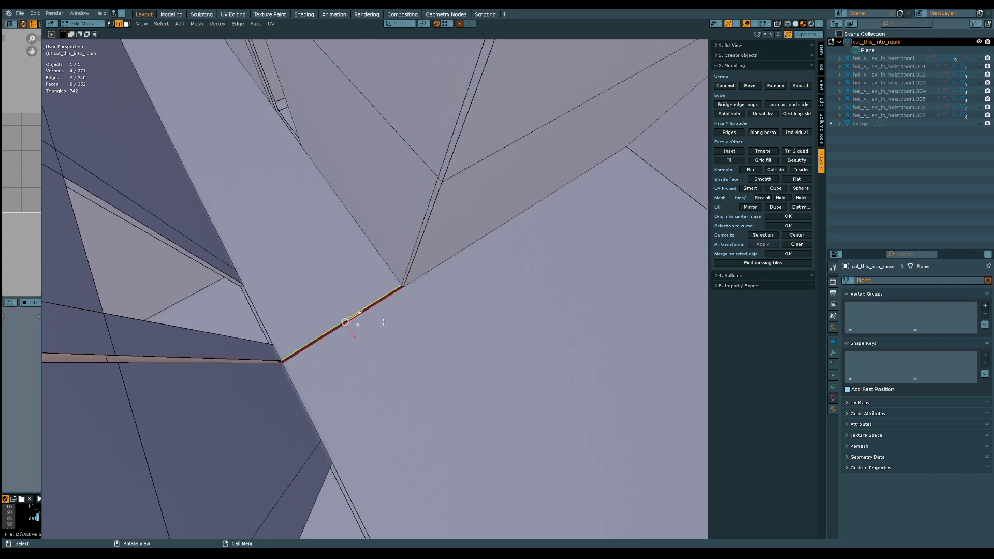
key(j)
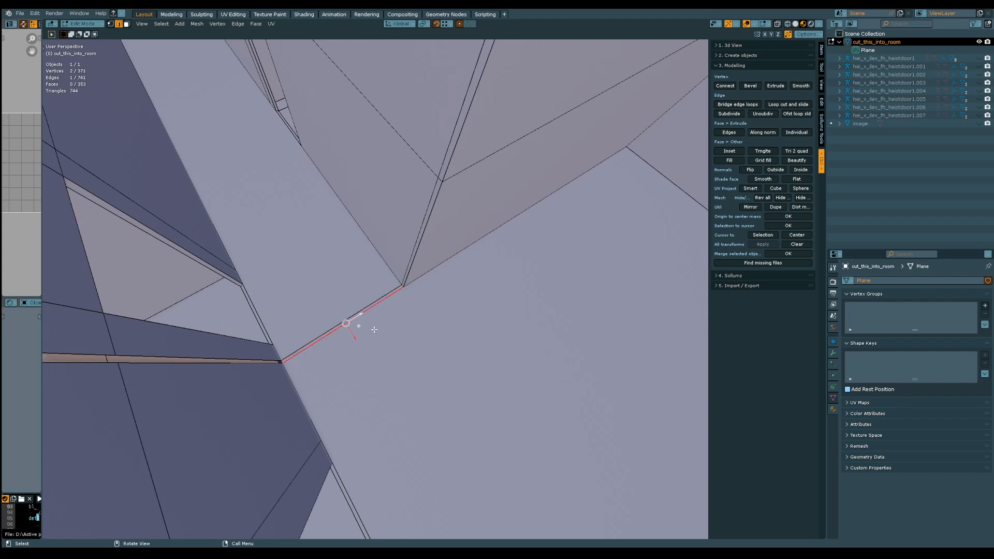
Fill the remaining vertical gap on the facing wall, covering both its short lower section and tall upper section
click(259, 342)
click(259, 358)
middle_drag(261, 357, 329, 322)
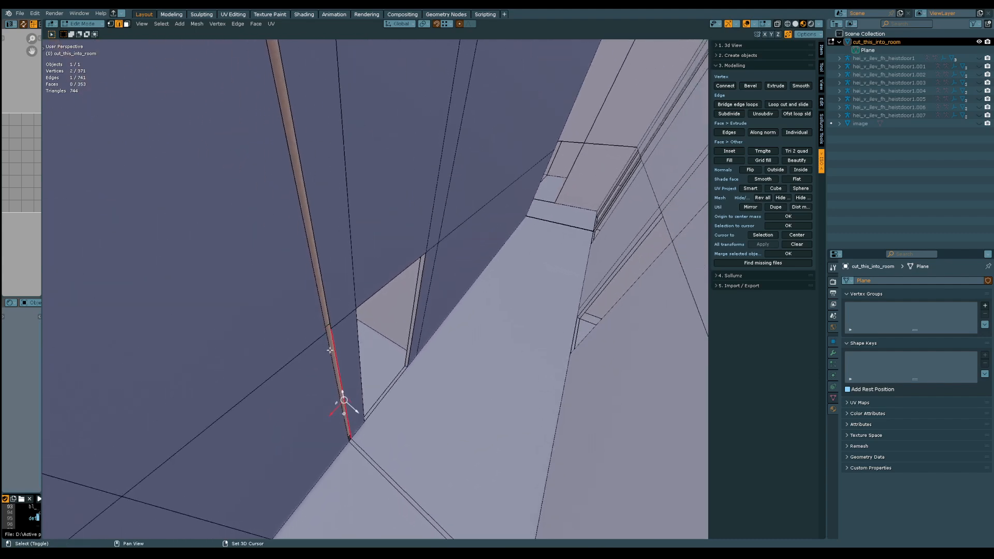
shift+click(331, 349)
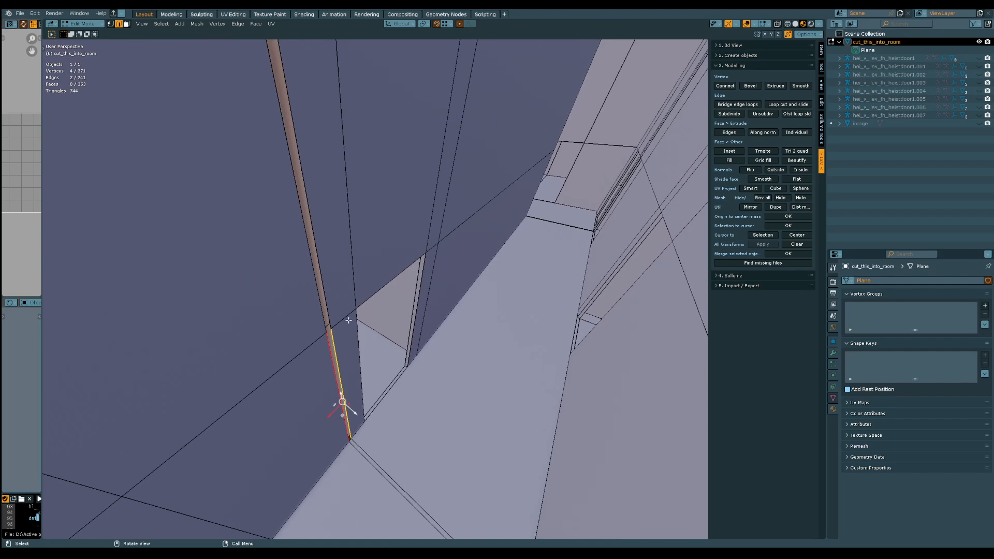
shift+middle_drag(342, 236, 355, 266)
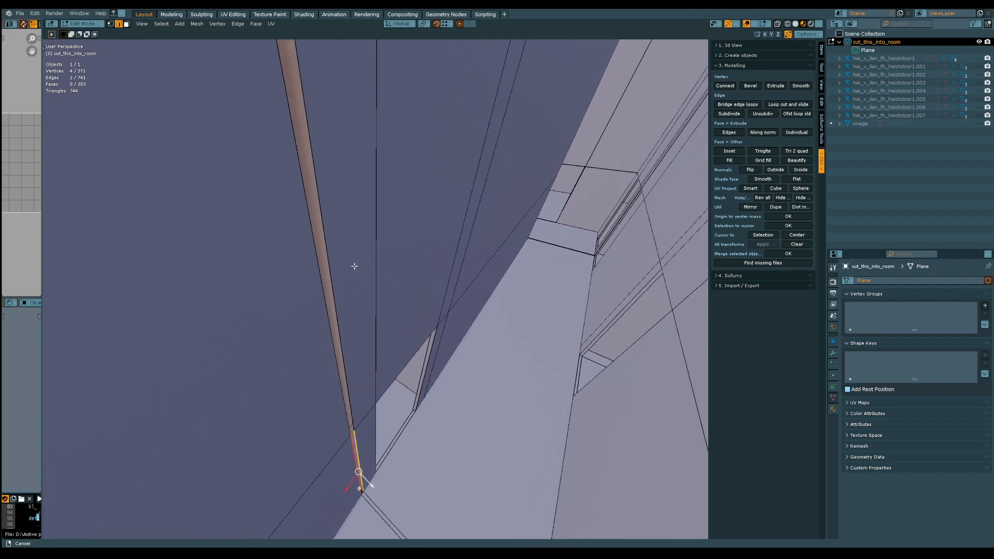
click(339, 316)
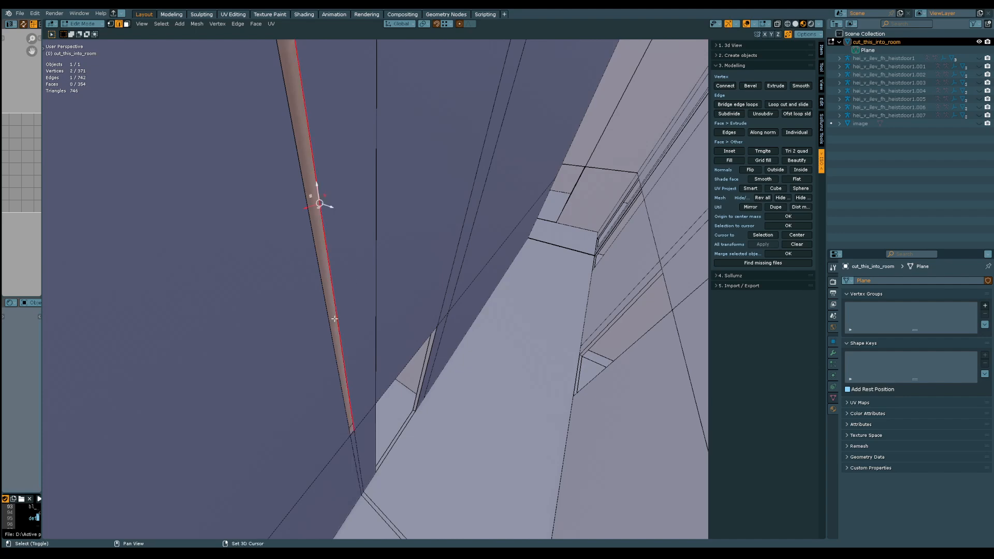
shift+click(329, 322)
key(f)
Move the outer vertical edges of the wall end so they line up with the corridor wall corner
shift+middle_drag(358, 251, 365, 327)
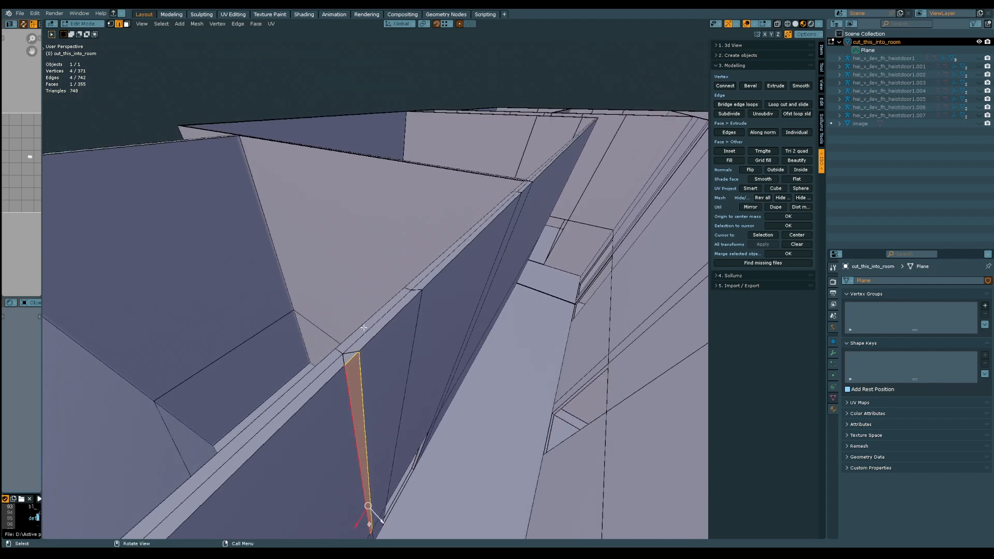
scroll(356, 347, up, 6)
shift+middle_drag(354, 364, 350, 349)
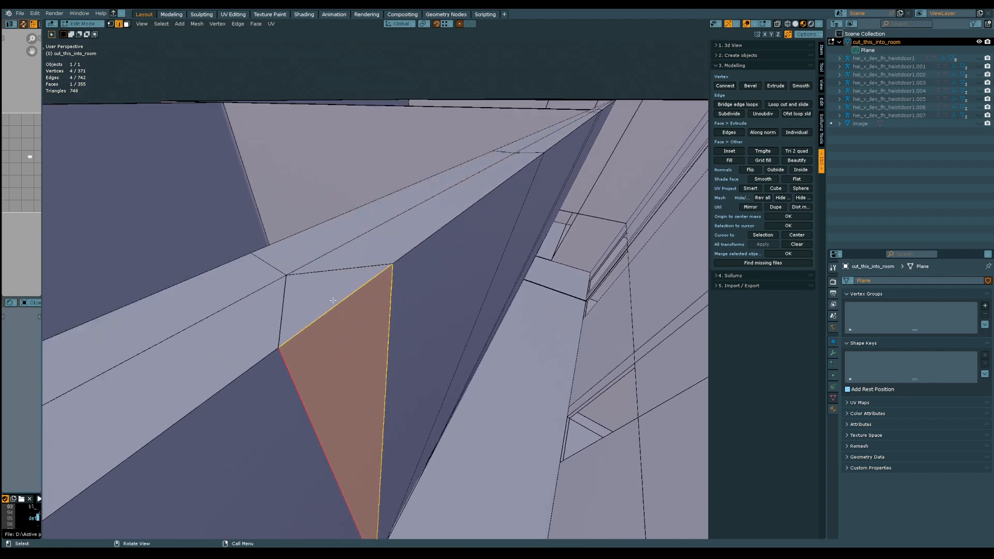
click(333, 300)
scroll(334, 299, down, 6)
middle_drag(446, 293, 420, 229)
shift+middle_drag(406, 331, 223, 286)
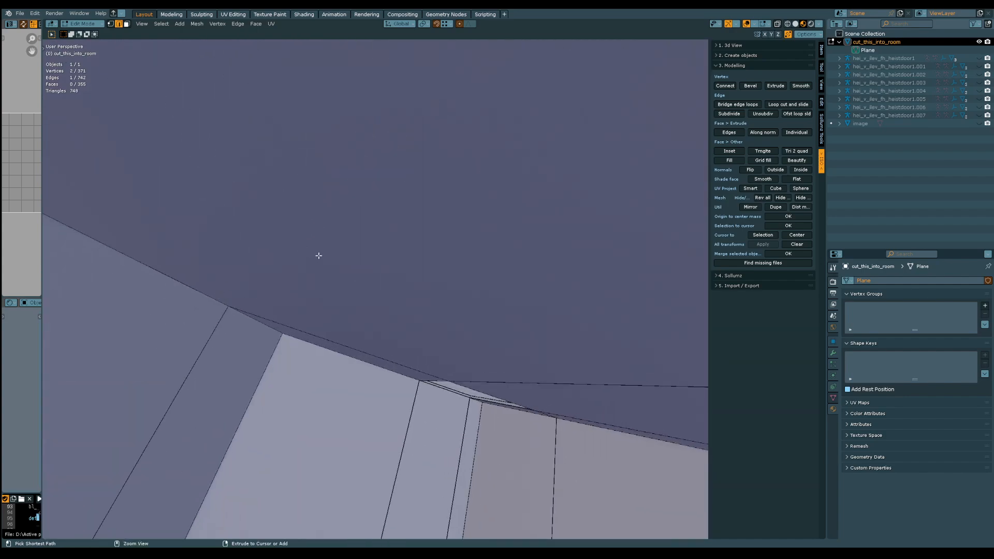
ctrl+middle_drag(318, 256, 316, 310)
shift+middle_drag(290, 233, 406, 377)
click(464, 309)
middle_drag(464, 308, 426, 280)
shift+click(409, 285)
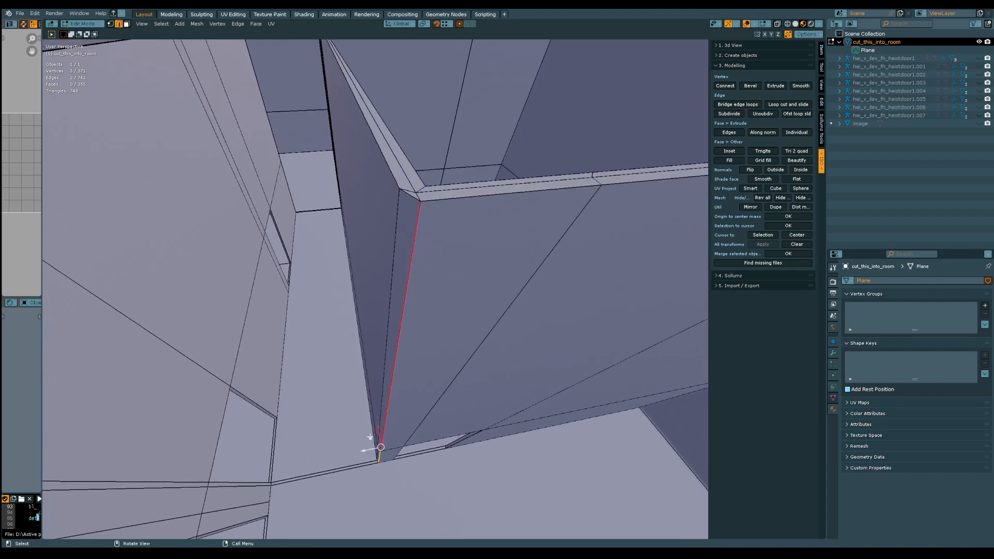
drag(365, 449, 400, 191)
Dissolve the redundant vertical edges at the wall corner together with the connected floor edge across the opening
click(394, 248)
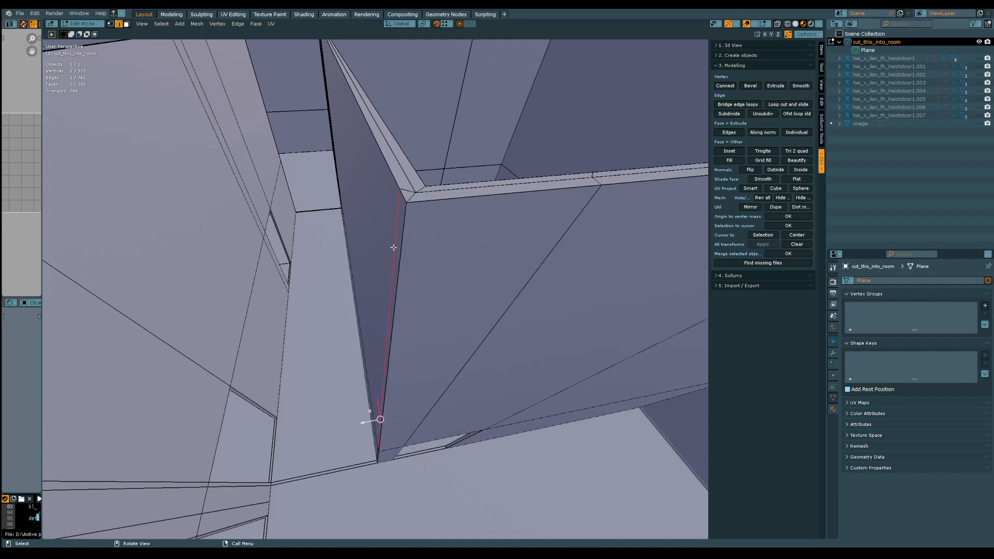
alt+click(393, 247)
middle_drag(338, 348, 351, 281)
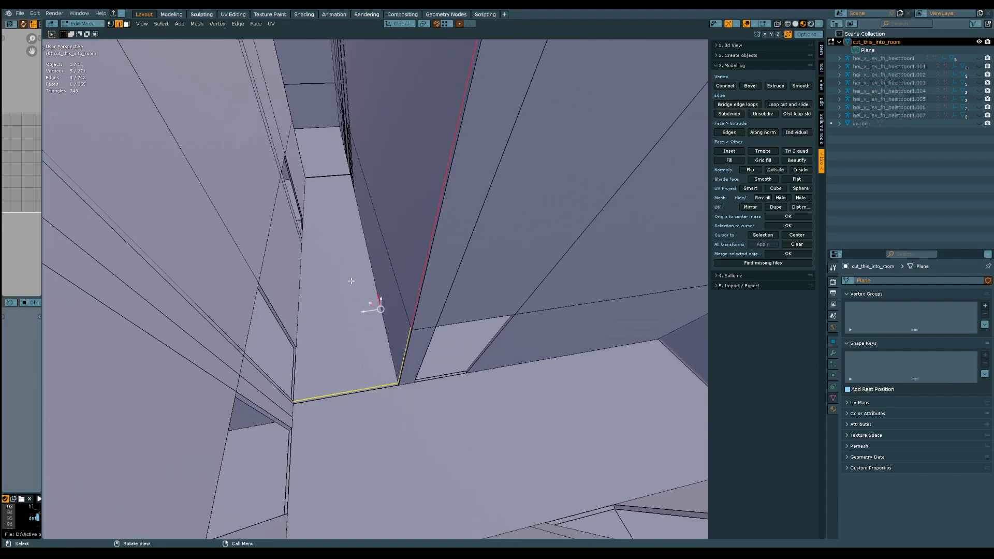
shift+click(350, 386)
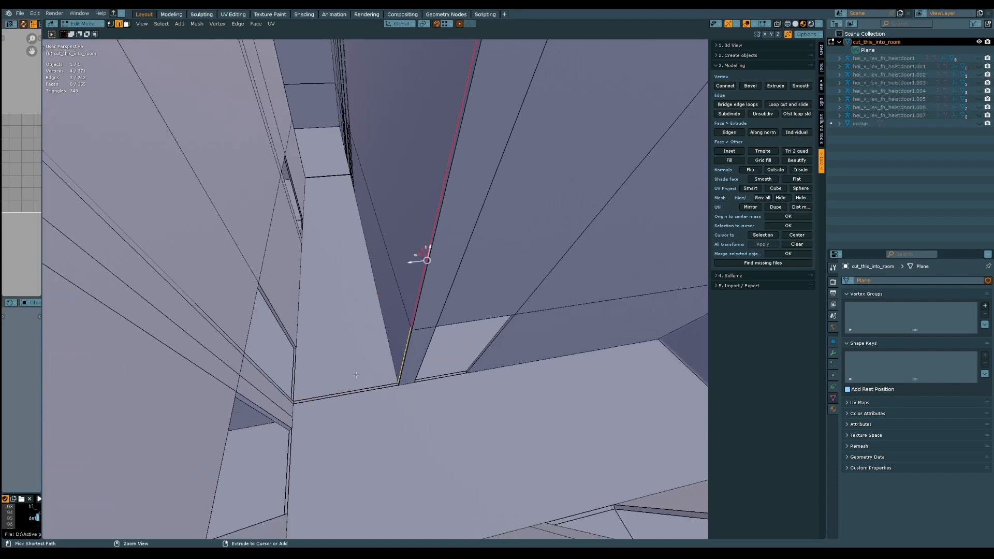
key(ctrl+x)
Dissolve the duplicate edge path running down the other wall corner, across the floor and up the facing wall
middle_drag(355, 371, 668, 170)
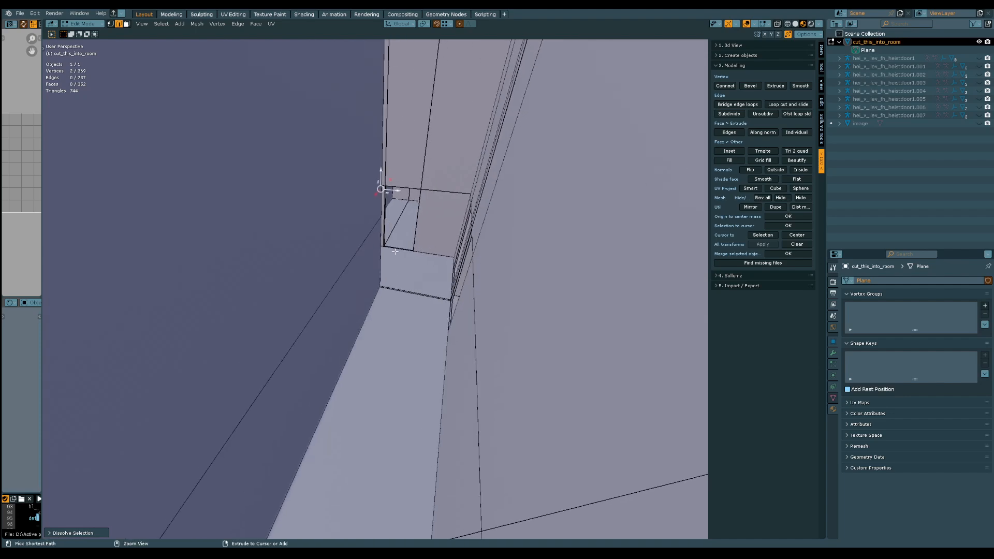
middle_drag(395, 251, 440, 362)
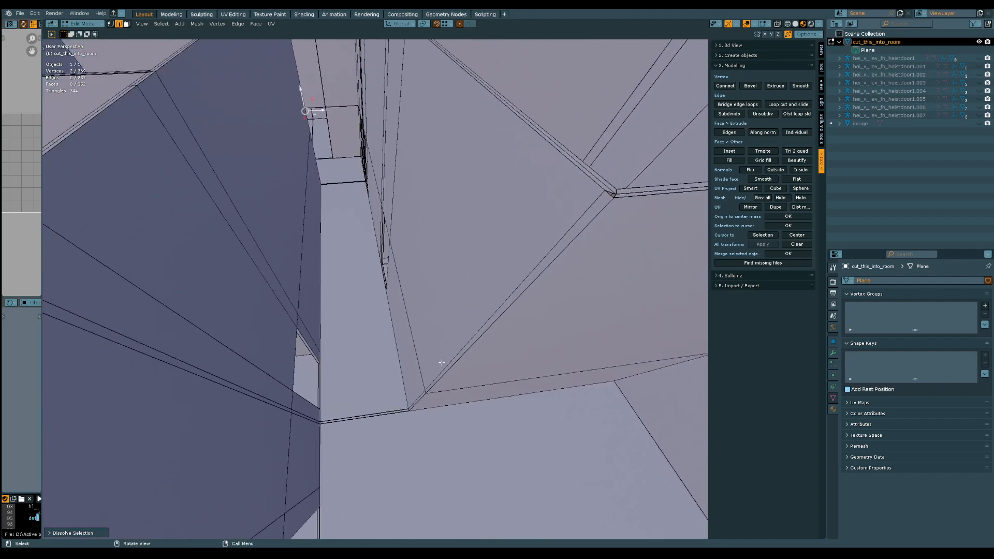
alt+click(455, 357)
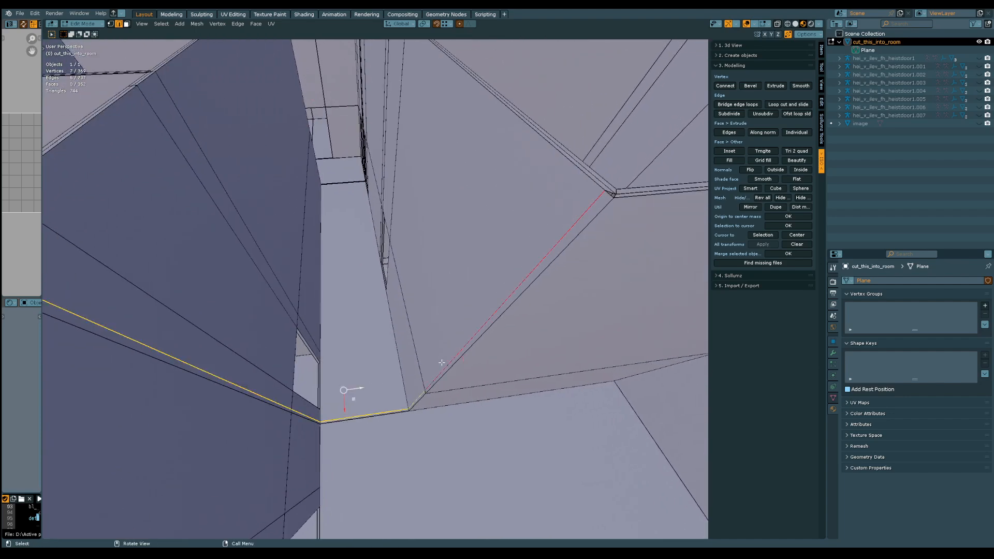
shift+click(346, 413)
key(ctrl+x)
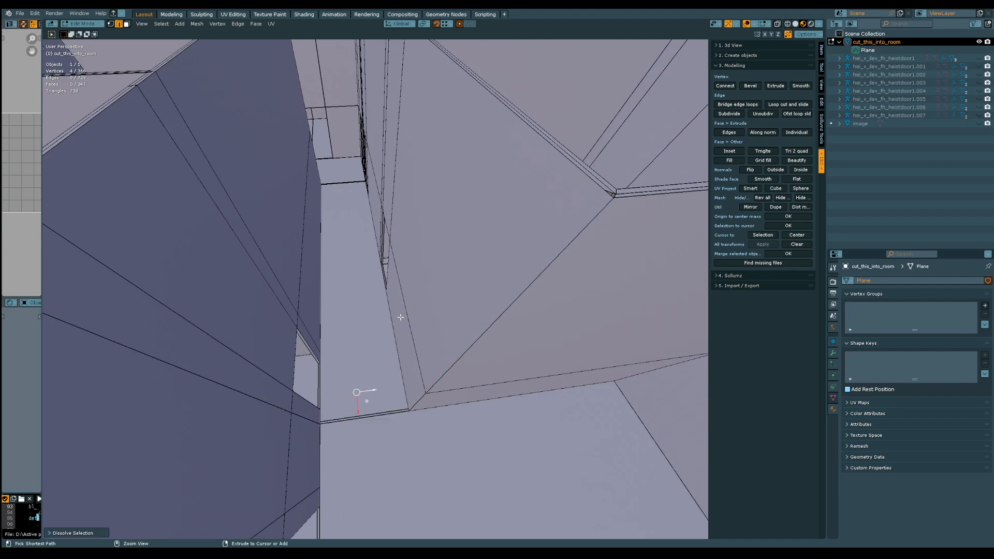
middle_drag(401, 317, 386, 330)
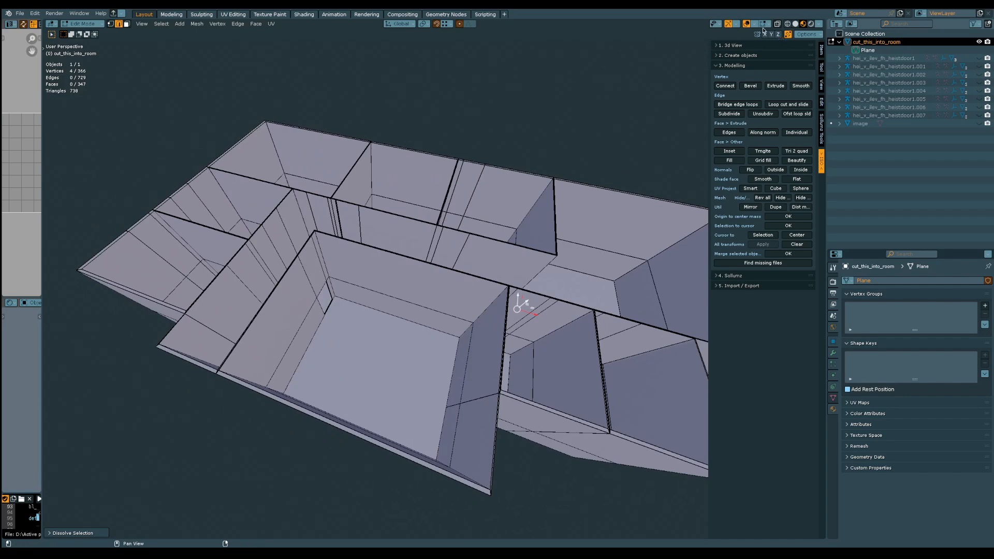
click(755, 25)
middle_drag(362, 315, 389, 286)
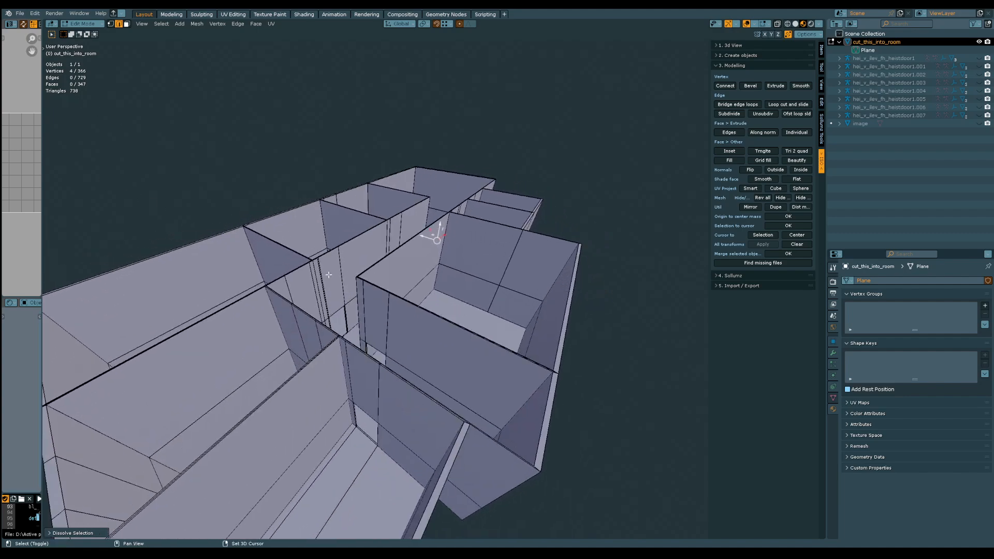
middle_drag(329, 275, 358, 270)
scroll(334, 261, up, 4)
alt+click(385, 382)
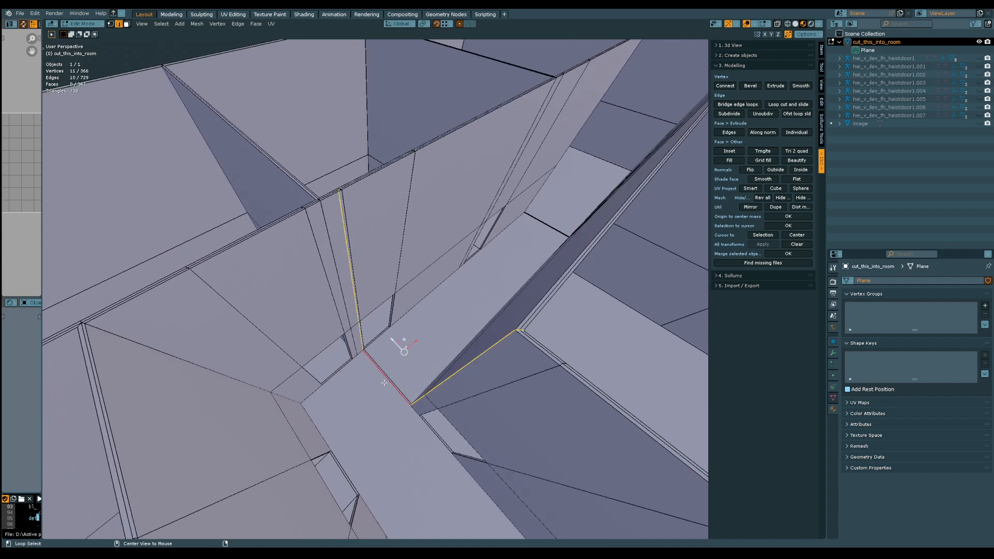
mouse_move(388, 372)
middle_down()
mouse_move(382, 348)
mouse_move(393, 364)
middle_up()
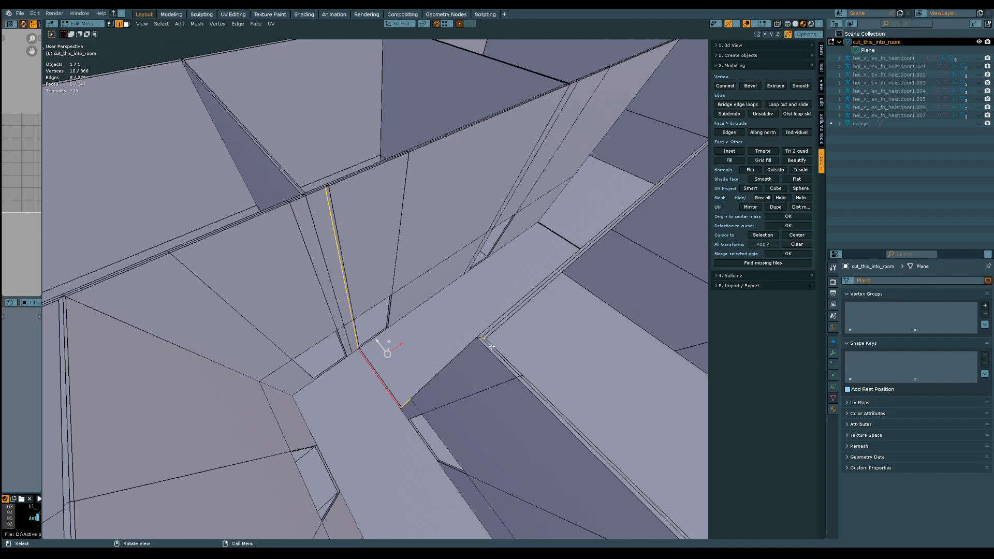
Dissolve the redundant centre edges running along the top of the long corridor wall and the two partition walls joining it
alt+shift+click(492, 349)
ctrl+middle_drag(496, 320, 315, 297)
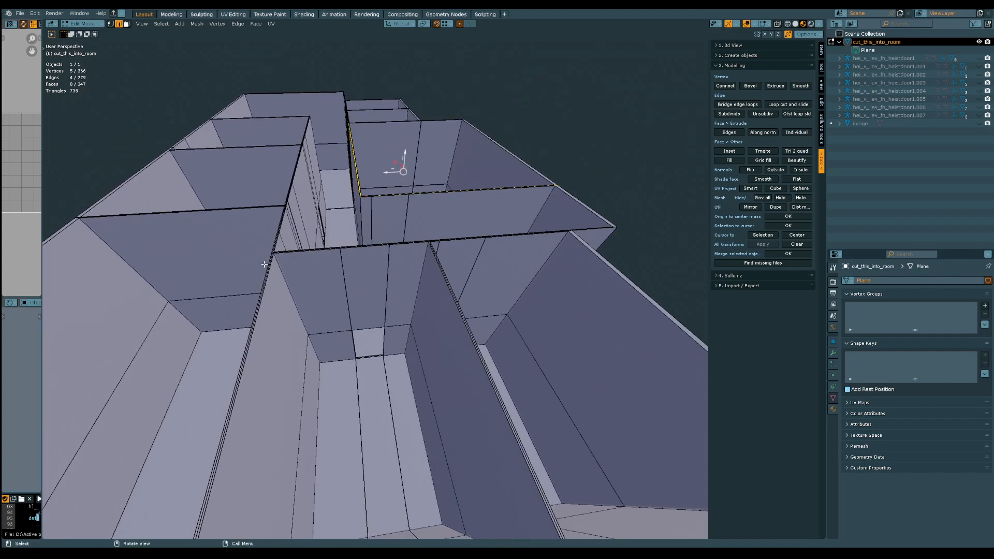
middle_drag(393, 296, 335, 284)
scroll(318, 311, up, 5)
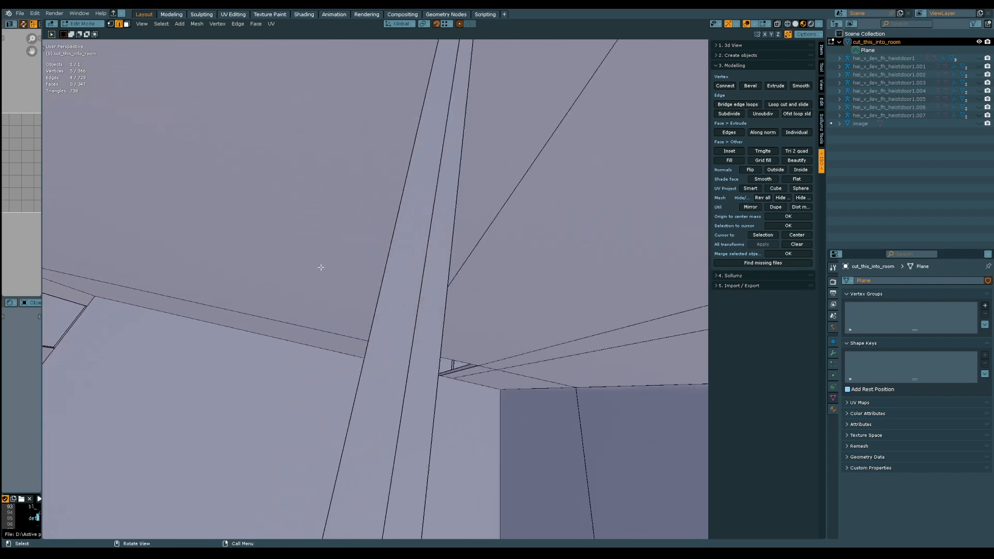
scroll(396, 232, down, 3)
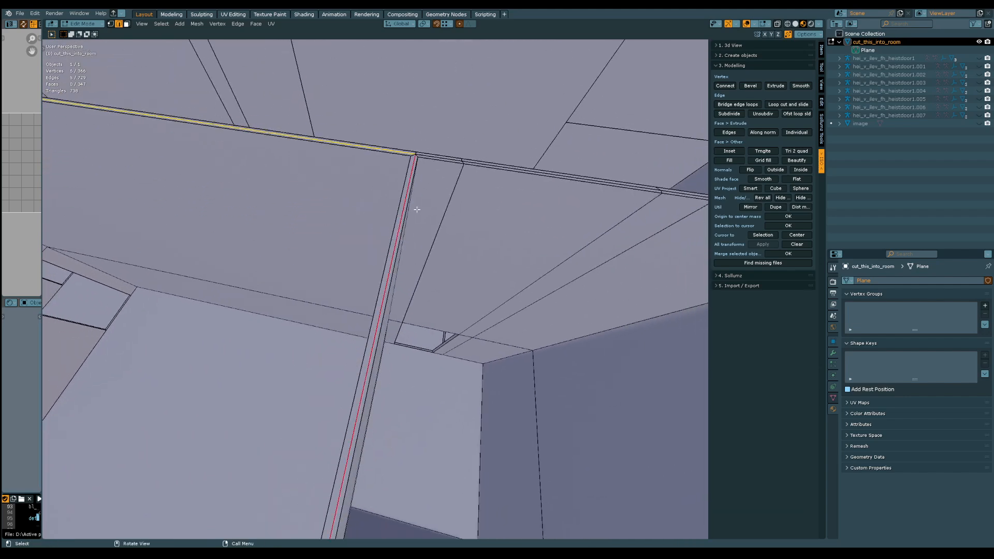
alt+shift+click(446, 161)
middle_drag(449, 160, 420, 236)
scroll(420, 236, up, 4)
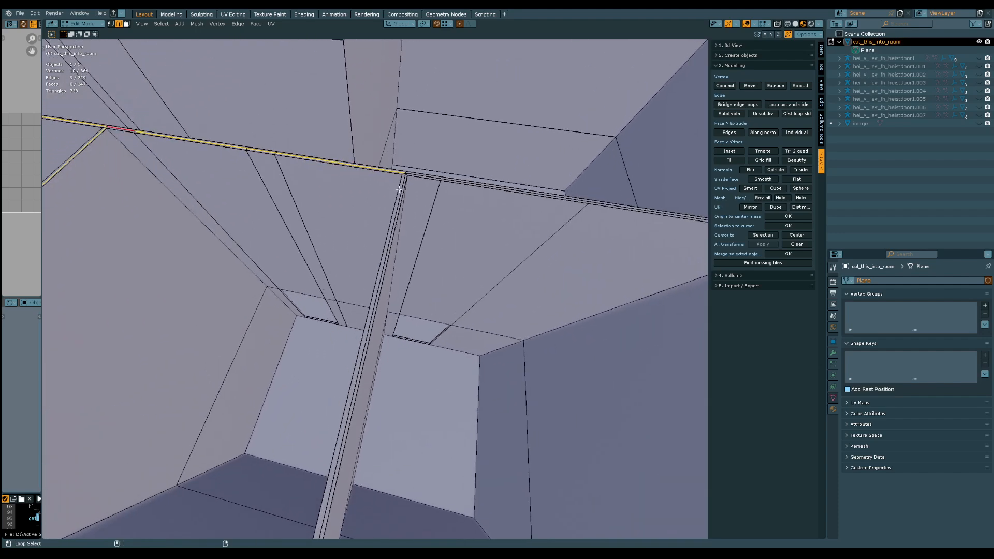
alt+shift+click(425, 176)
middle_drag(424, 176, 362, 251)
scroll(433, 293, up, 3)
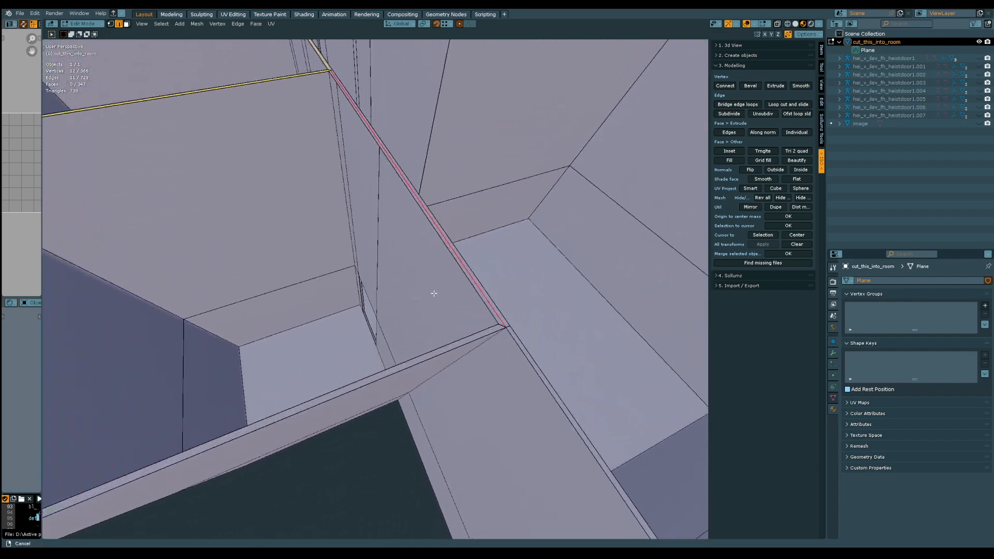
scroll(433, 293, down, 1)
middle_drag(423, 274, 420, 301)
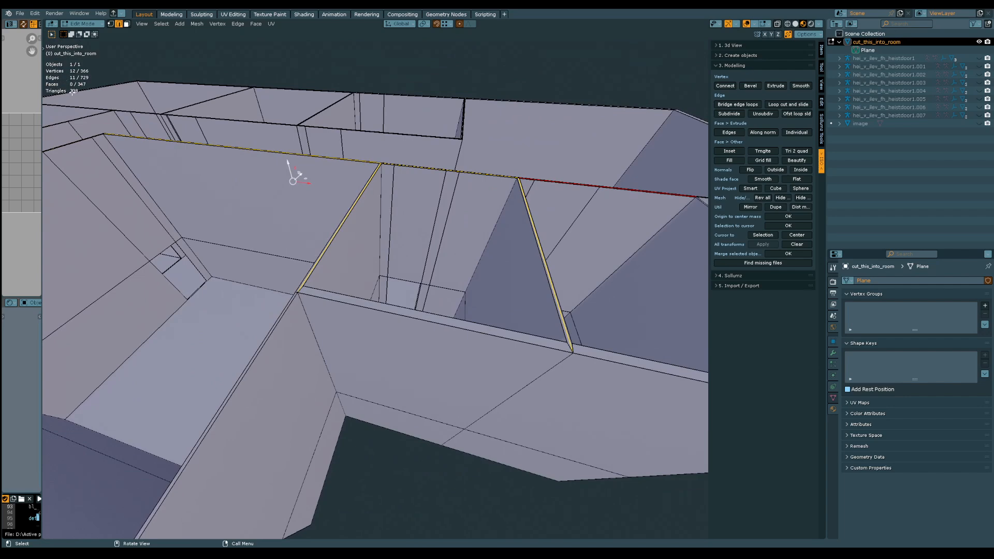
key(ctrl+x)
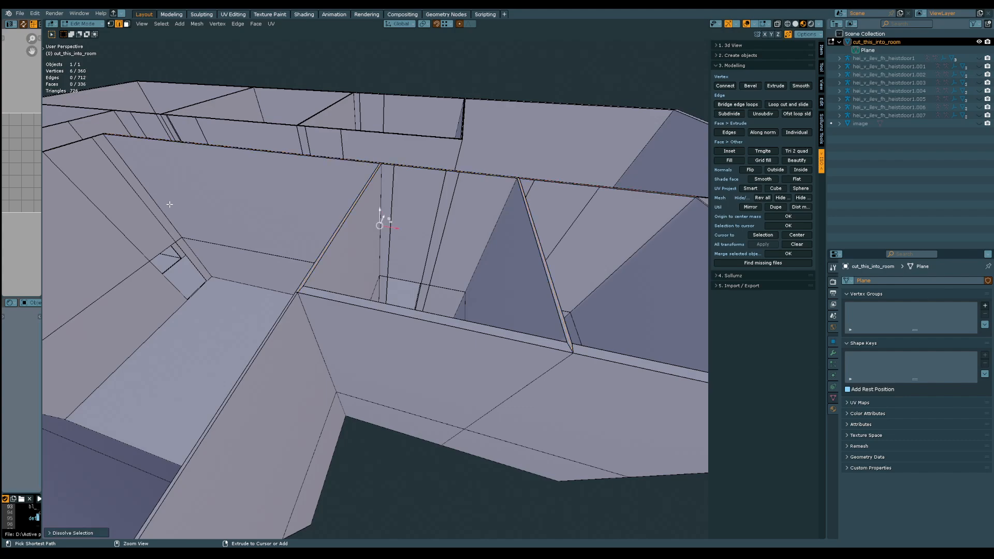
Dissolve the redundant centre edges along the tops of the remaining long interior wall, its cross wall and the adjoining room partitions
scroll(175, 202, down, 4)
middle_drag(179, 218, 343, 351)
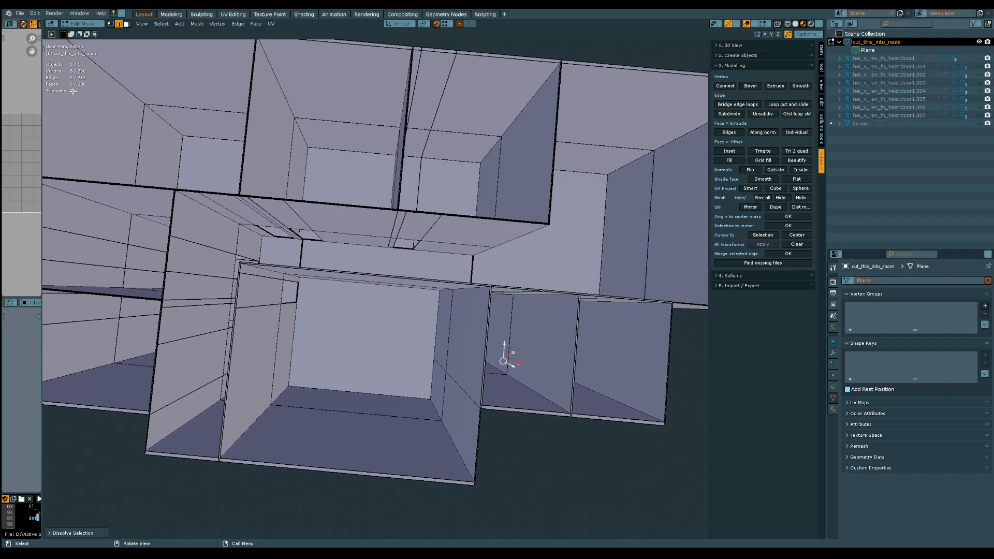
shift+middle_drag(117, 143, 192, 154)
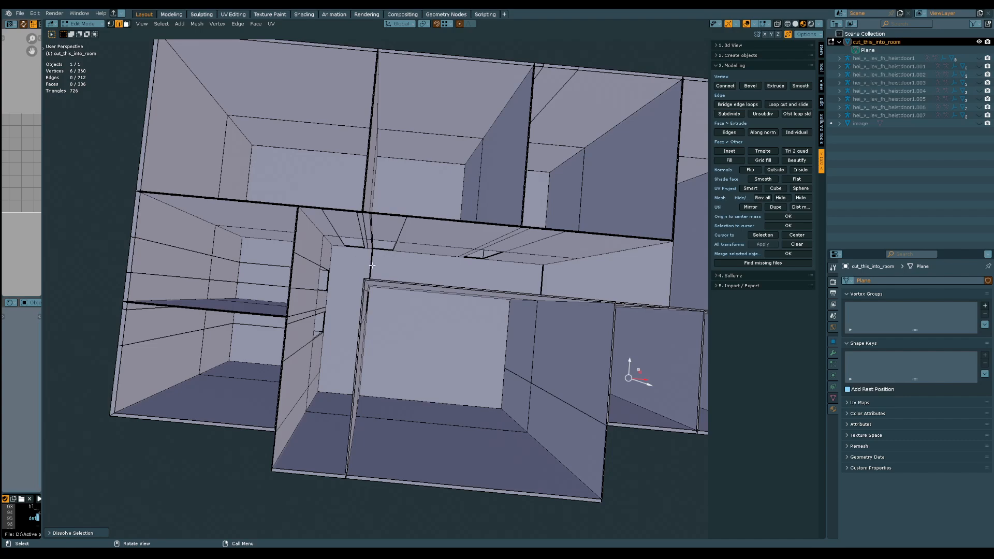
middle_drag(372, 265, 438, 270)
scroll(314, 249, up, 6)
mouse_move(313, 249)
middle_down()
mouse_move(317, 240)
mouse_move(331, 250)
middle_up()
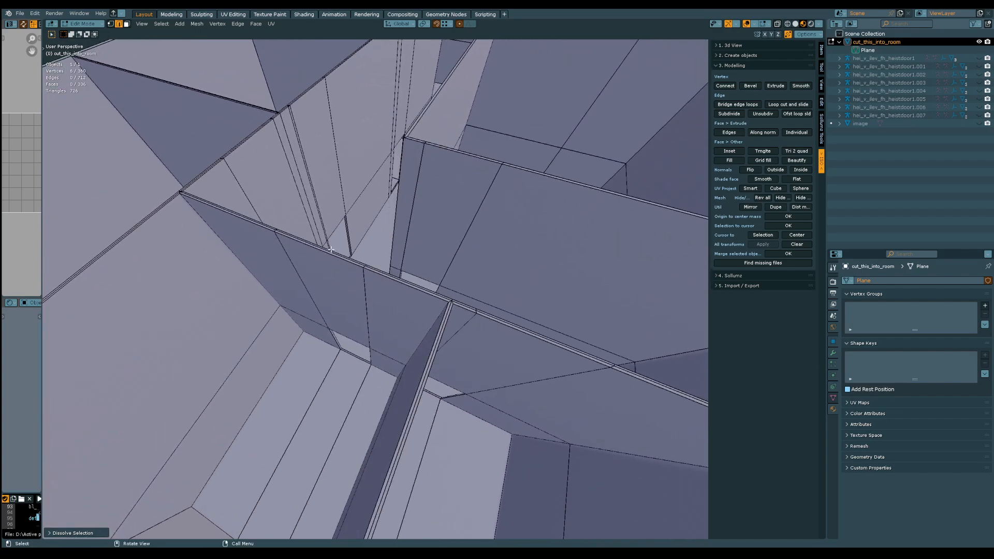
click(331, 253)
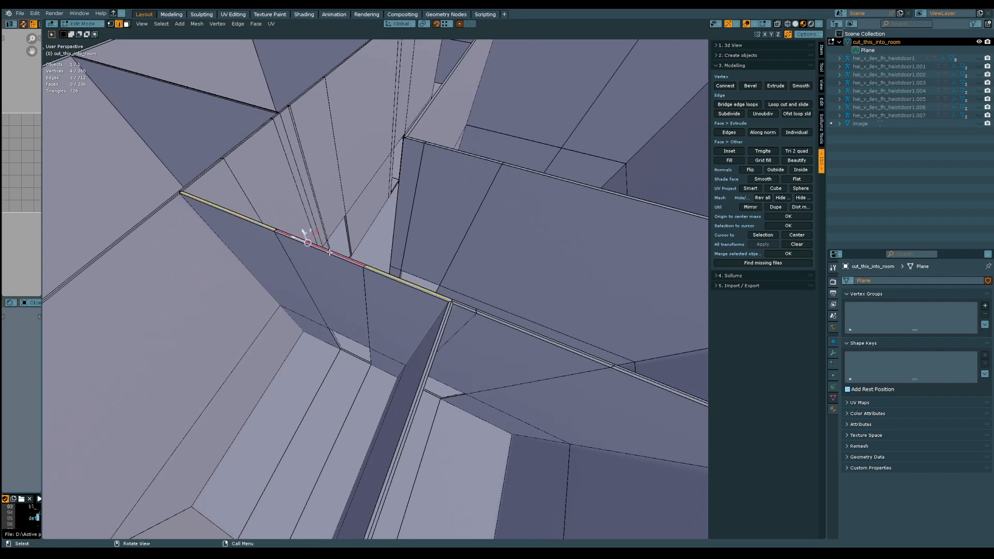
alt+shift+click(465, 306)
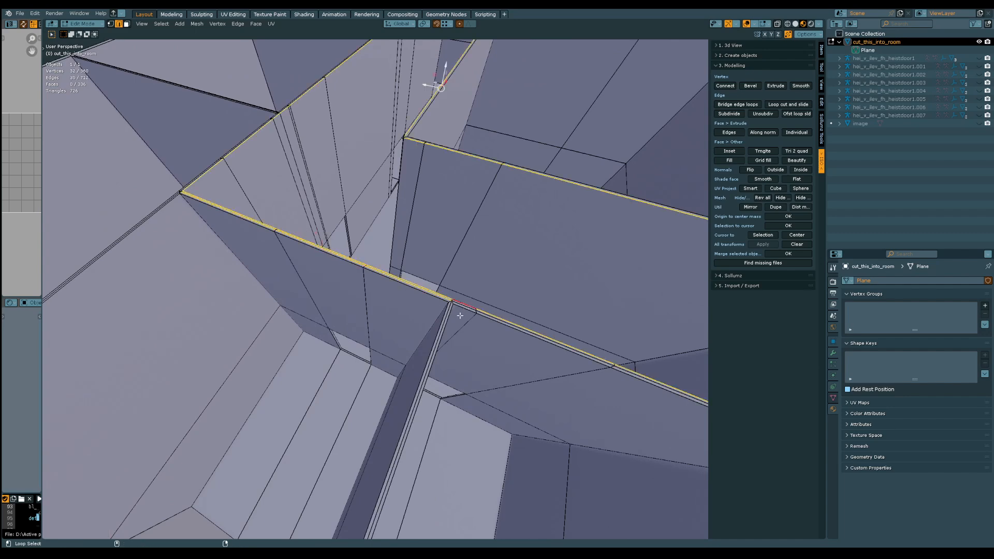
alt+shift+click(464, 307)
alt+shift+click(466, 306)
alt+click(466, 307)
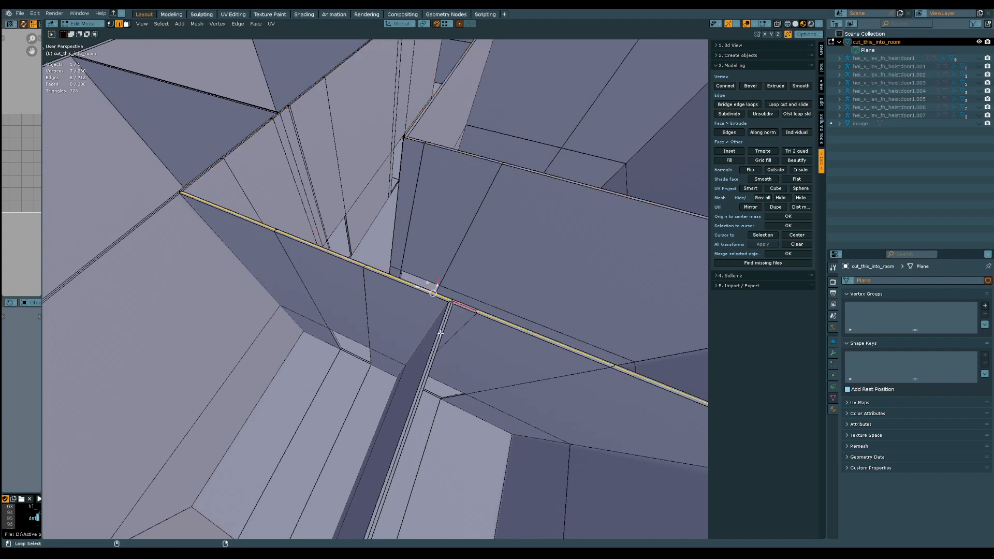
middle_drag(441, 333, 339, 277)
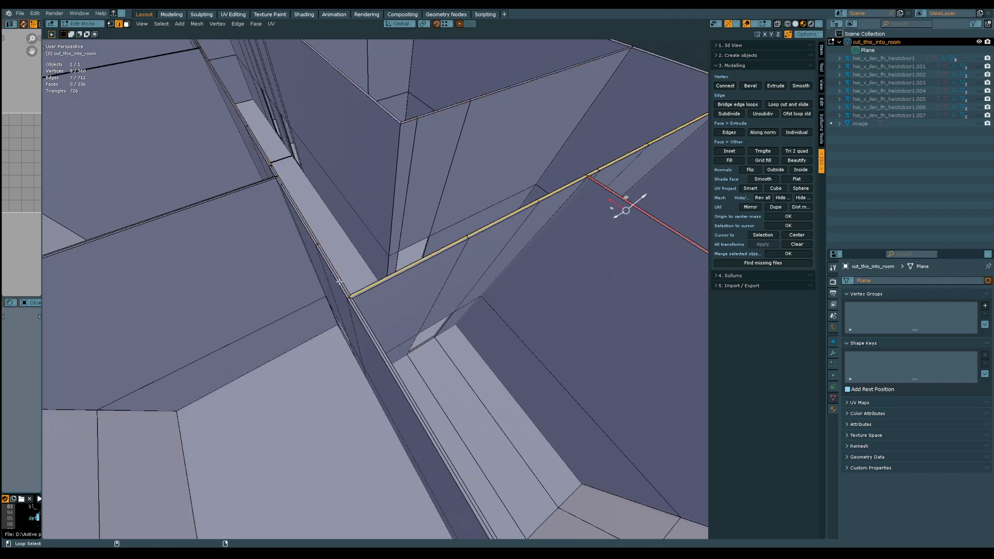
alt+shift+click(340, 281)
mouse_move(349, 301)
middle_down()
mouse_move(366, 250)
mouse_move(345, 313)
middle_up()
alt+shift+click(344, 335)
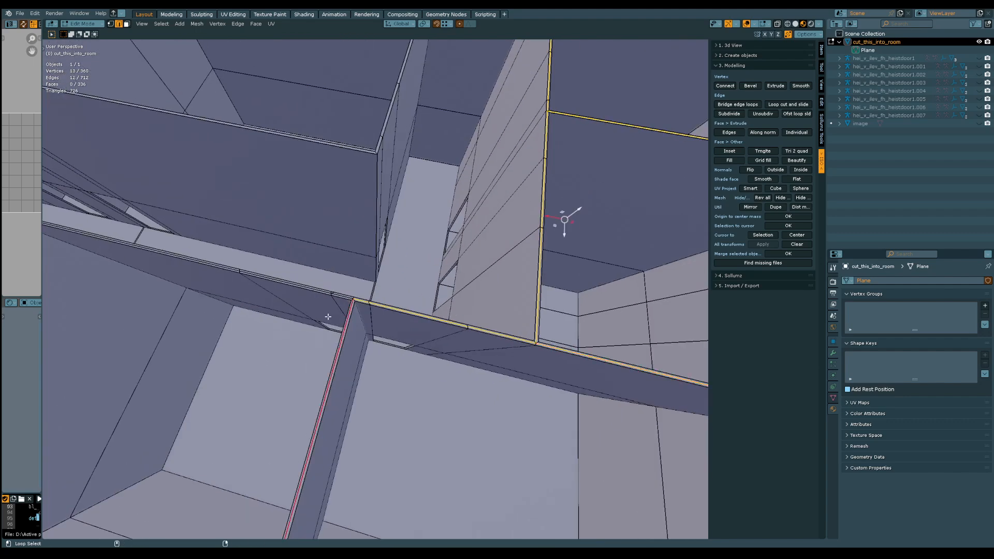
alt+shift+click(315, 290)
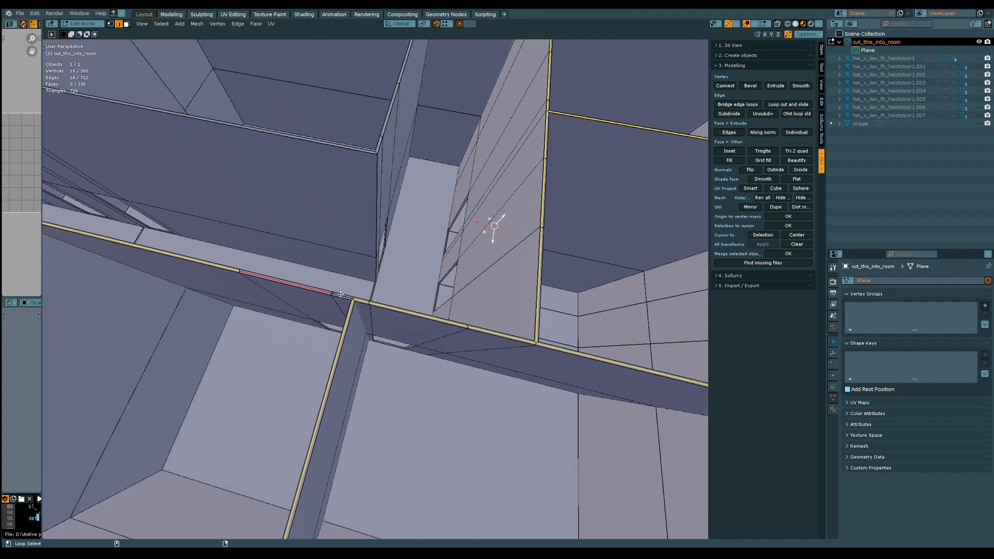
middle_drag(340, 296, 488, 235)
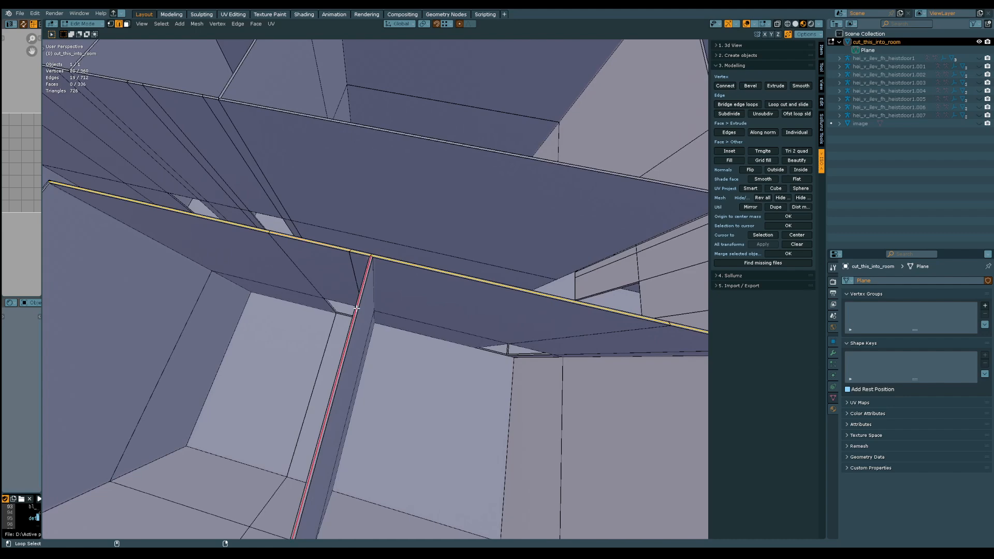
middle_drag(356, 308, 224, 240)
alt+shift+click(361, 219)
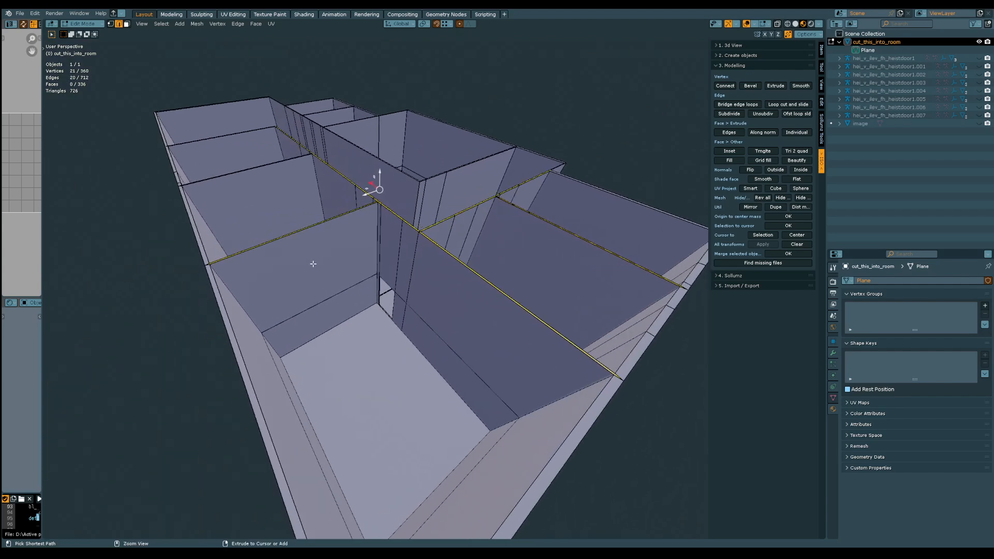
key(ctrl+x)
Examine the rooms and corridor walls from several sides for remaining redundant edges and vertices
middle_drag(313, 264, 413, 297)
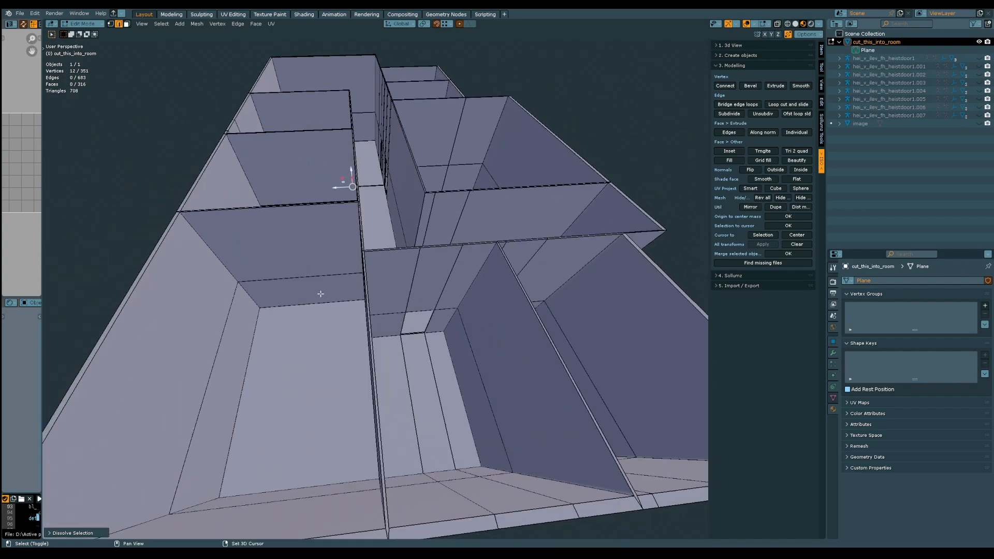
middle_drag(320, 293, 470, 310)
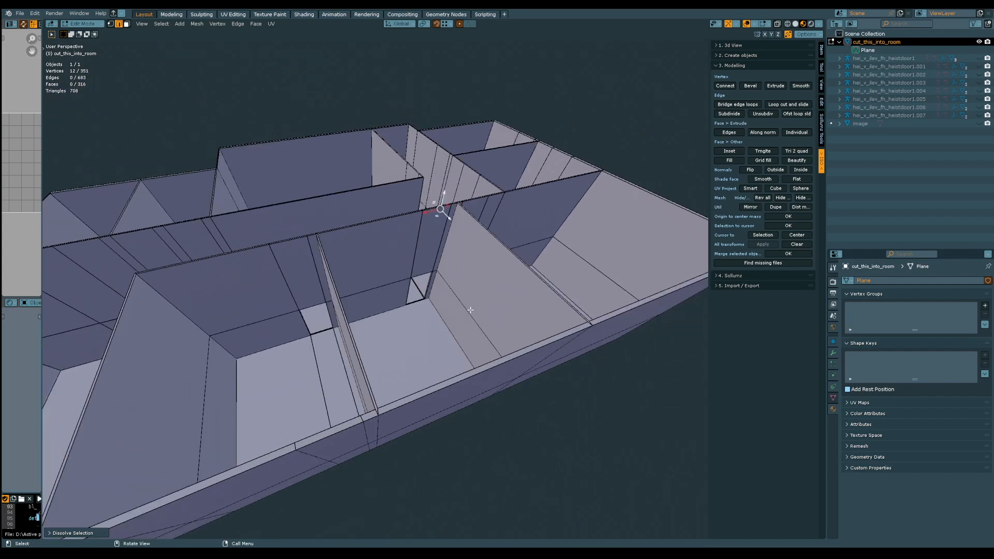
middle_drag(281, 313, 423, 294)
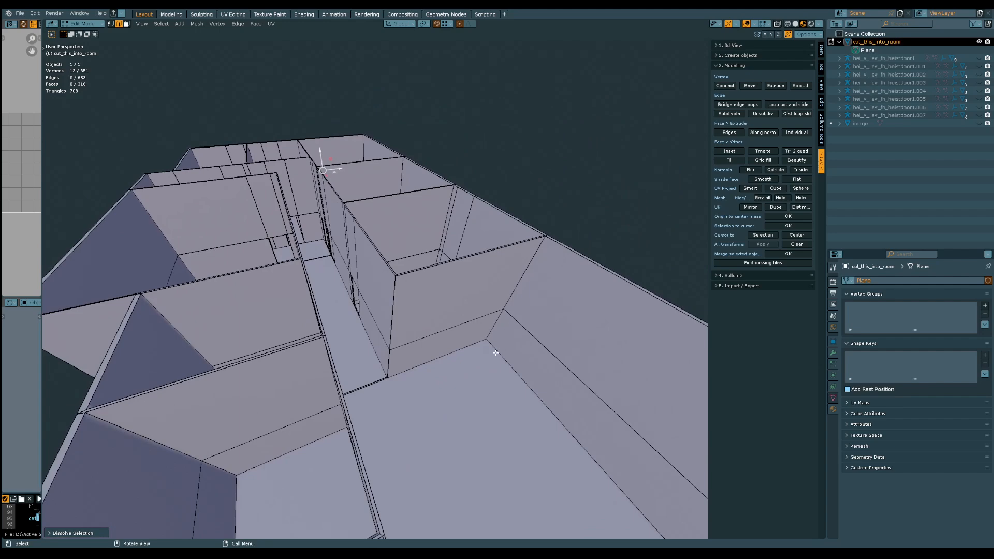
middle_drag(496, 353, 419, 333)
middle_drag(195, 130, 395, 328)
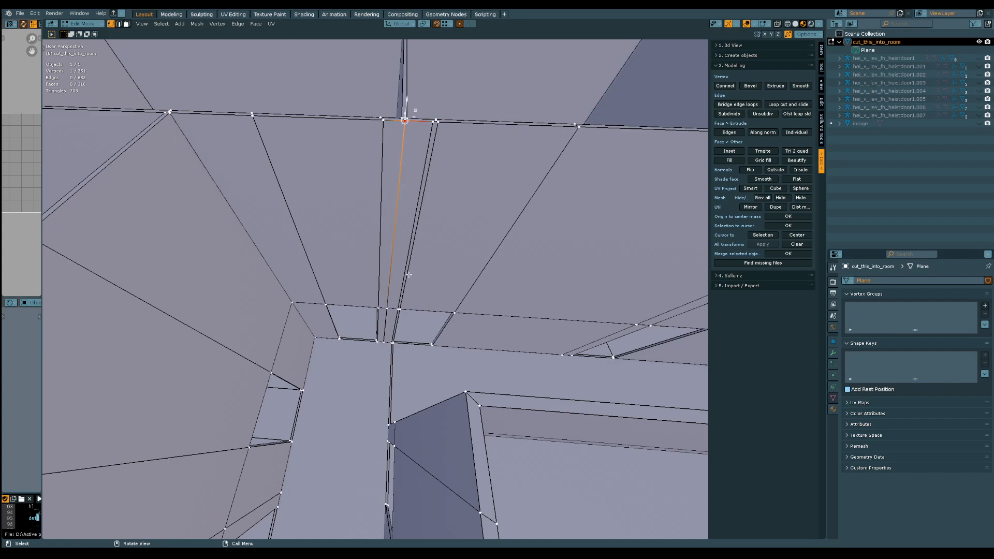
scroll(406, 274, up, 4)
middle_drag(401, 273, 330, 269)
scroll(428, 278, down, 3)
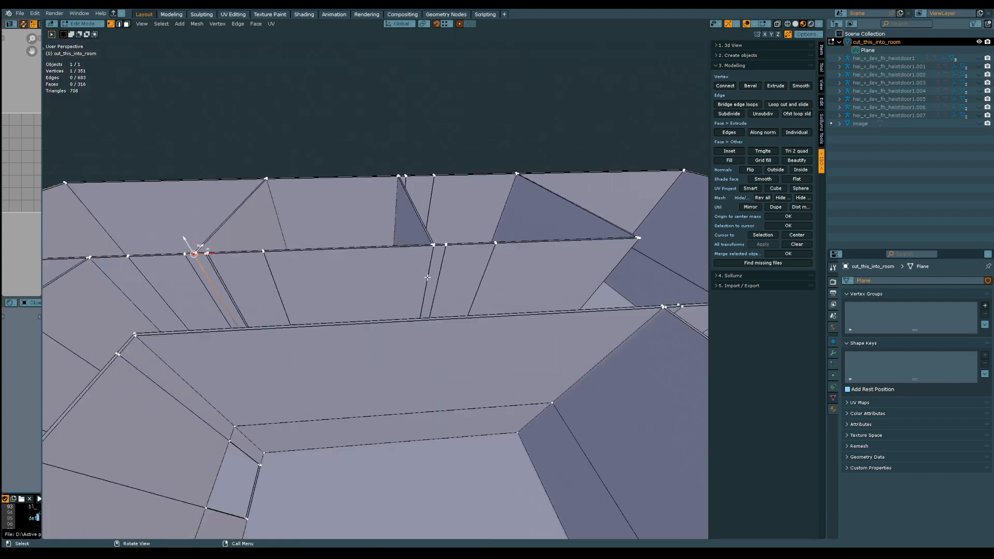
middle_drag(427, 277, 655, 367)
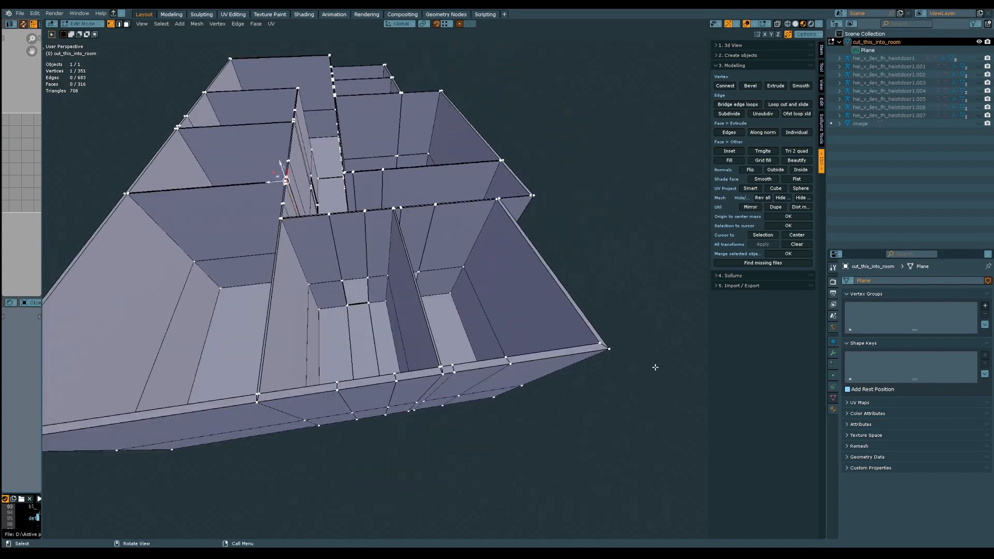
Connect the two upper corners of the small room's doorway diagonally to the top corners of the surrounding wall
shift+middle_drag(254, 320, 363, 256)
click(262, 259)
mouse_move(360, 303)
ctrl+middle_down()
mouse_move(340, 208)
mouse_move(337, 271)
mouse_move(352, 319)
ctrl+middle_up()
shift+click(346, 265)
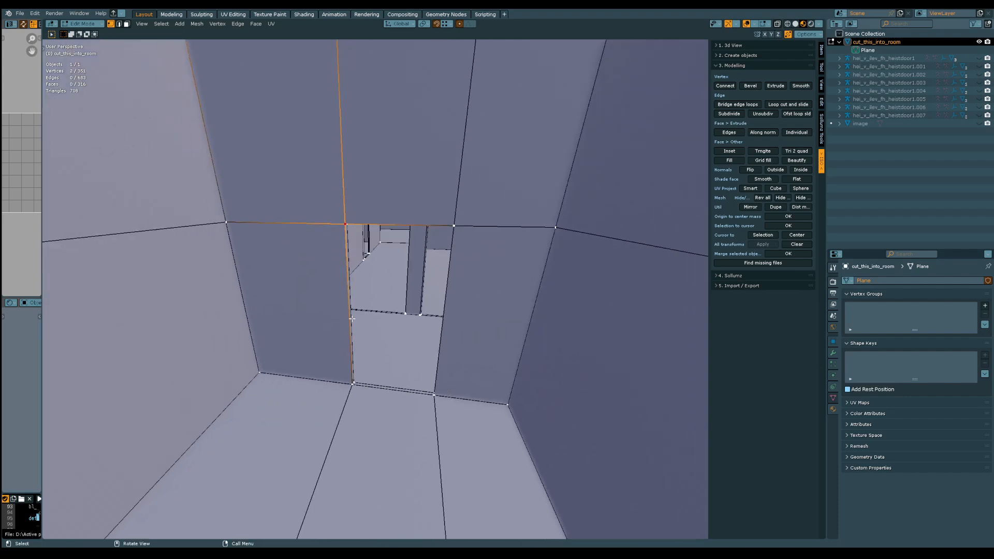
shift+middle_drag(351, 279, 434, 387)
click(478, 343)
shift+click(497, 125)
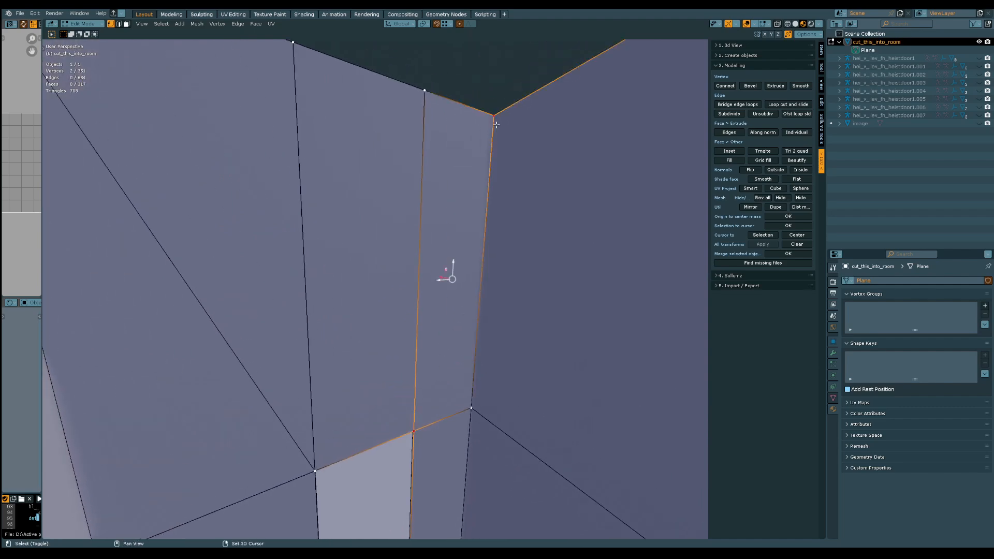
middle_drag(436, 250, 396, 346)
Dissolve the small room's vertical edges above the doorway, door-height horizontal wall edges, lengthwise floor edges and their continuations over the opposite wall
key(2)
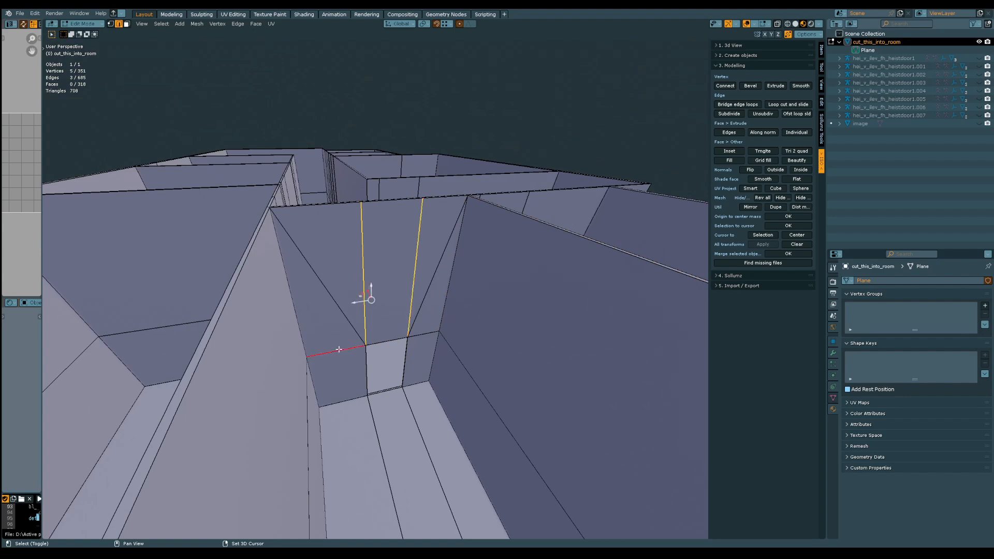
middle_drag(334, 387, 339, 236)
ctrl+middle_drag(448, 245, 374, 319)
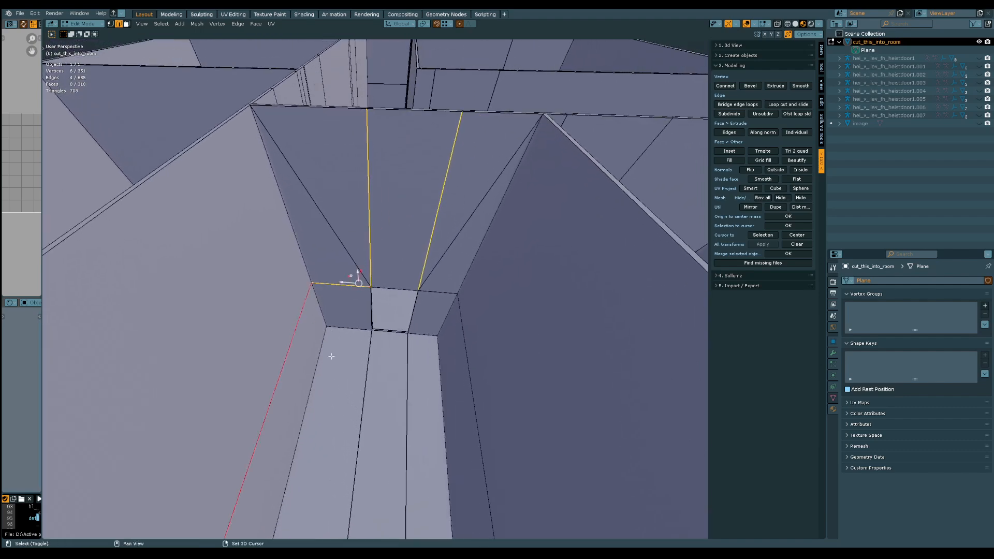
shift+click(362, 400)
shift+click(408, 408)
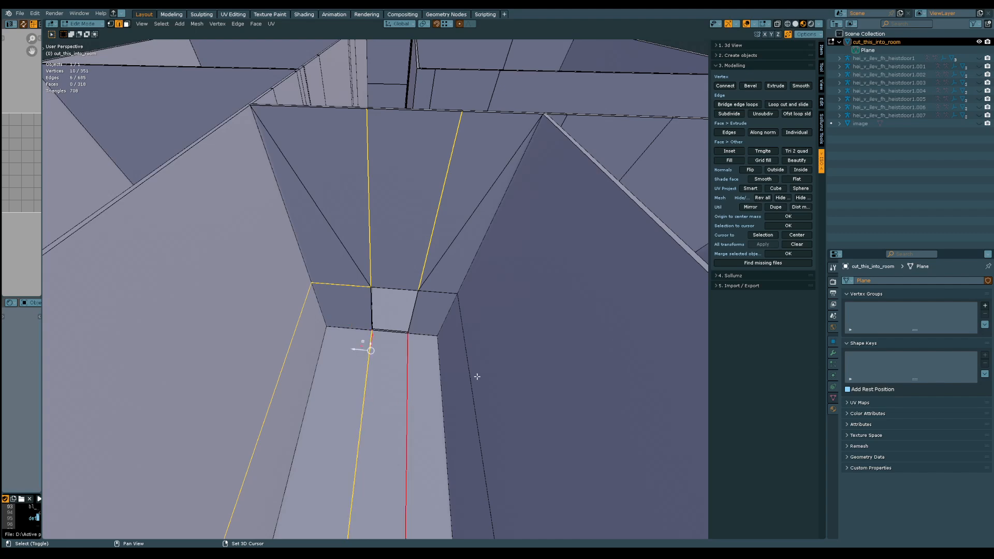
shift+click(477, 376)
middle_drag(440, 324, 505, 323)
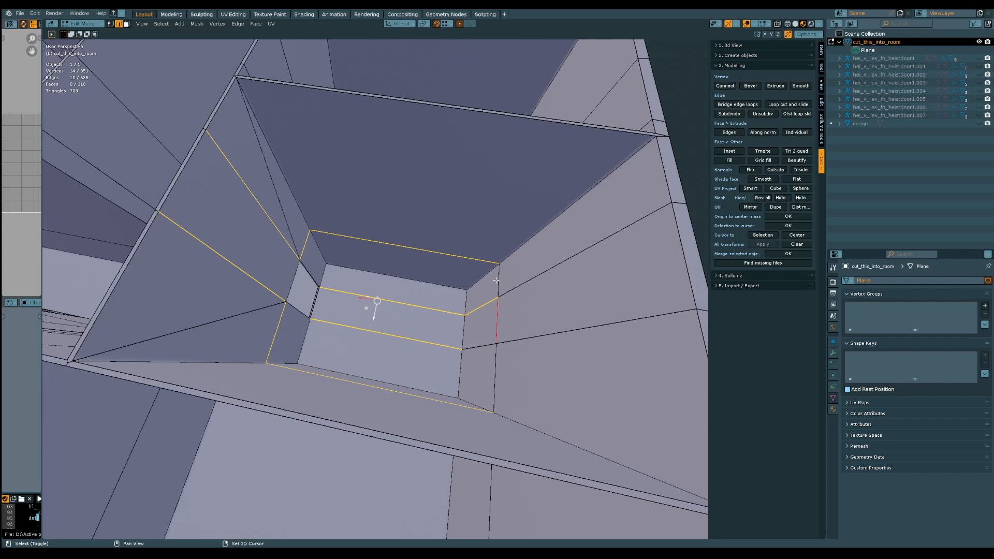
shift+click(521, 340)
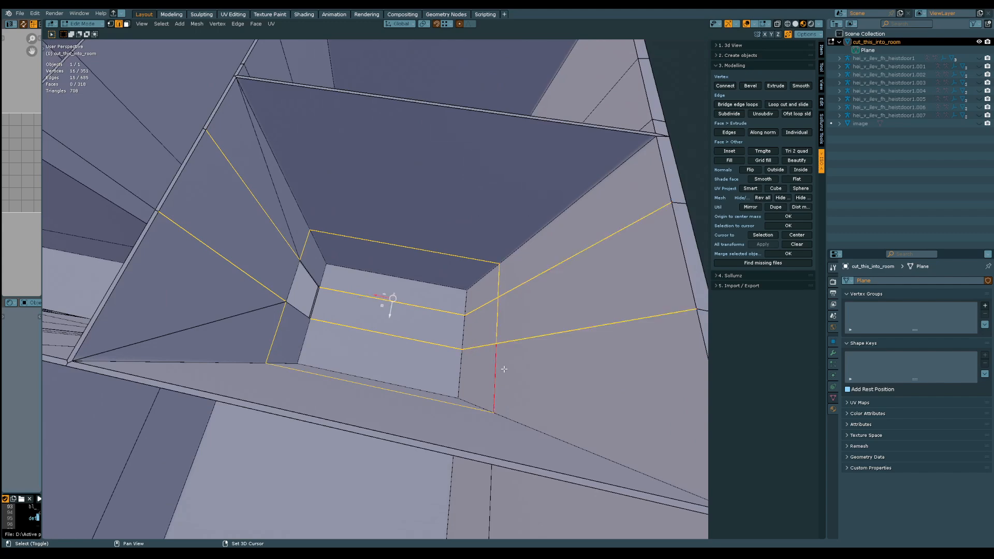
middle_drag(504, 369, 472, 323)
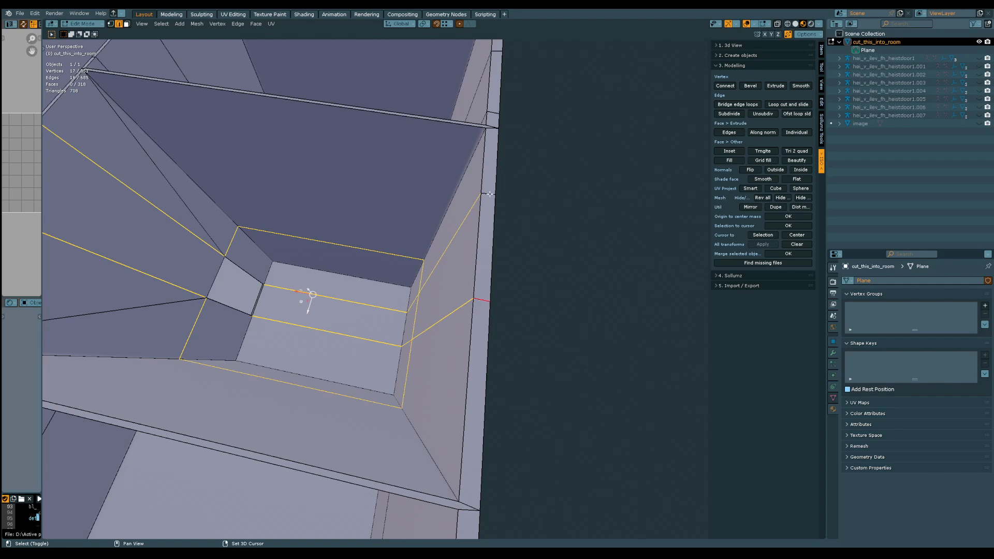
key(ctrl+x)
middle_drag(381, 300, 356, 257)
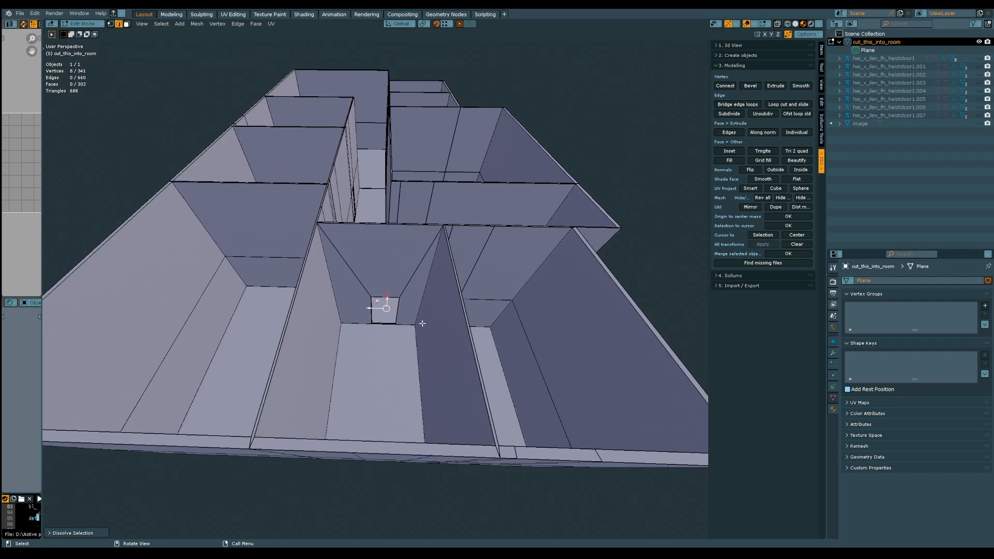
middle_drag(423, 323, 158, 312)
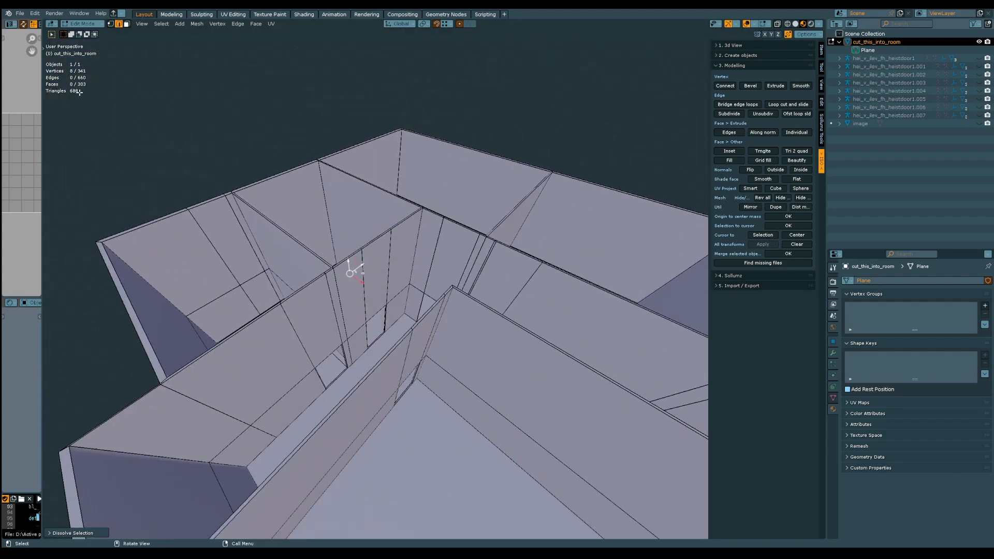
Connect the corridor doorway's upper corner nearest the cross wall to the wall-top corner where the cross wall meets the corridor wall
middle_drag(362, 263, 331, 251)
scroll(331, 252, up, 4)
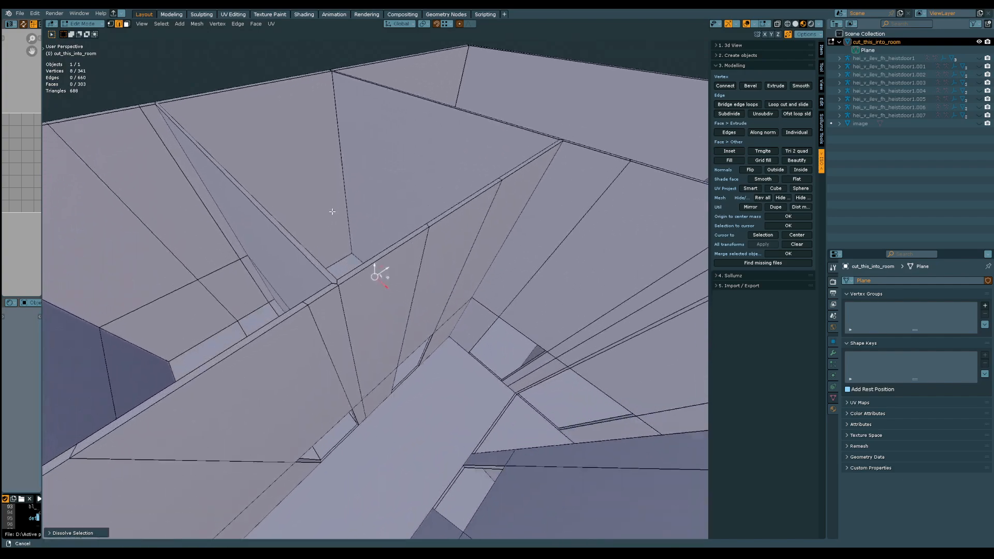
middle_drag(333, 213, 363, 276)
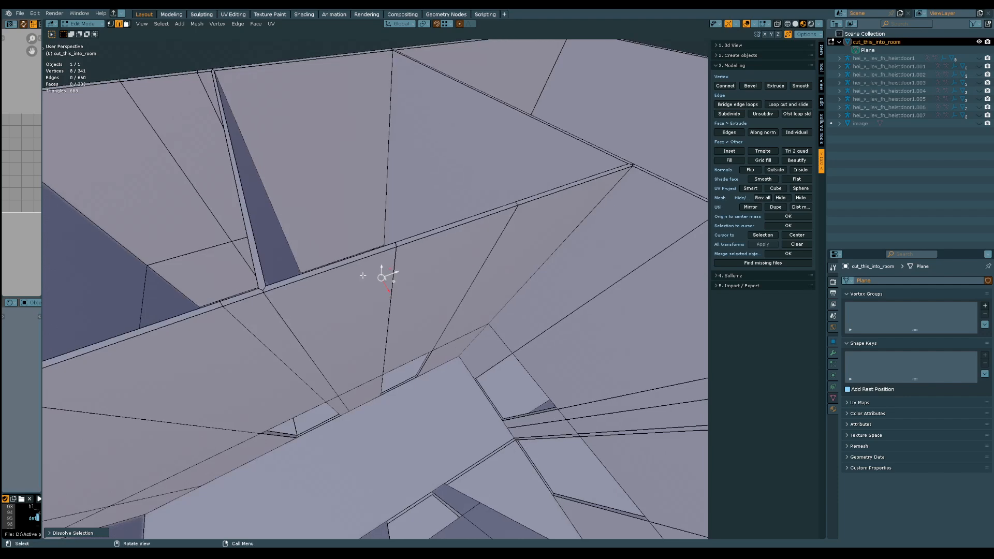
click(395, 255)
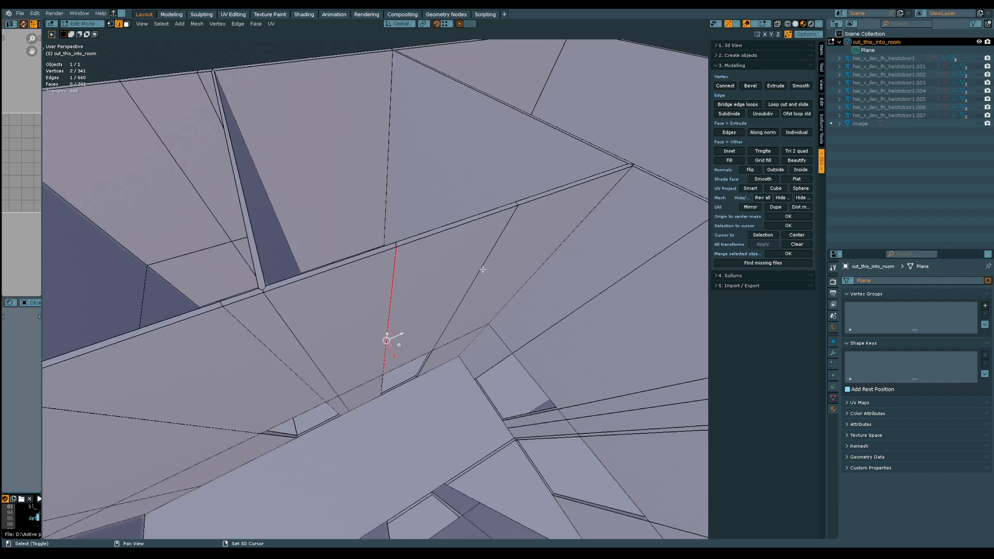
shift+click(483, 269)
middle_drag(482, 269, 375, 327)
key(1)
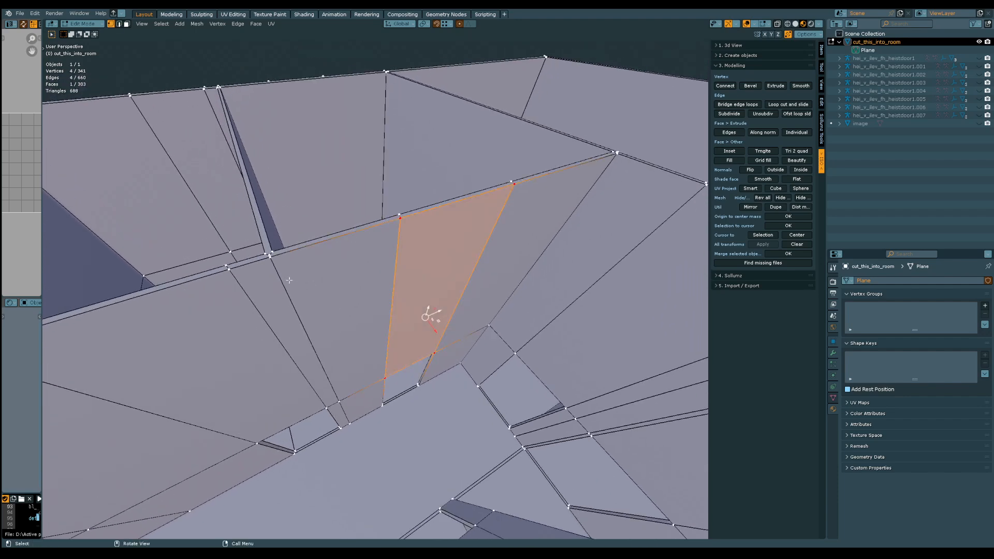
click(269, 260)
middle_drag(284, 276, 378, 386)
shift+click(376, 383)
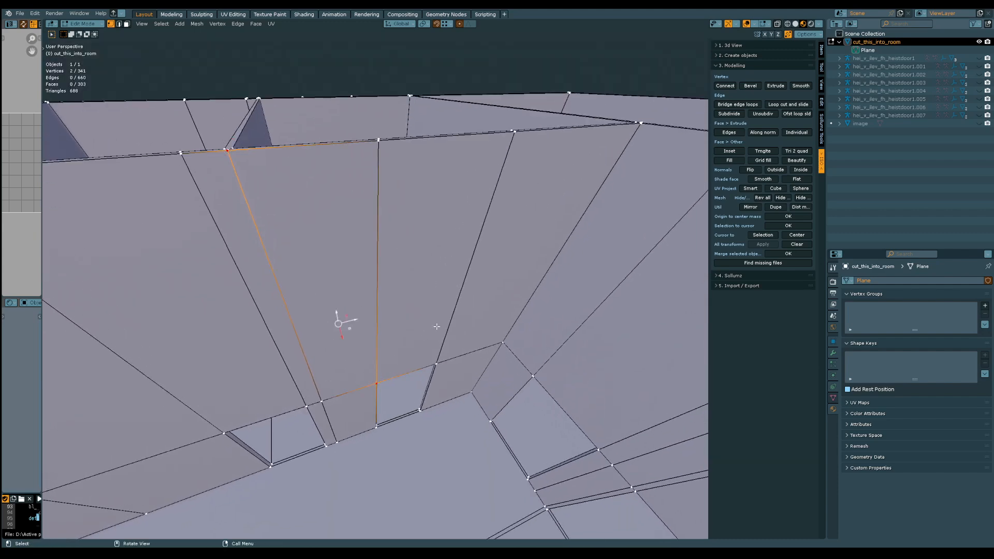
Connect the doorway's other upper corner diagonally to the top corner at the far end of the corridor wall
click(439, 358)
middle_drag(440, 358, 459, 268)
shift+click(501, 257)
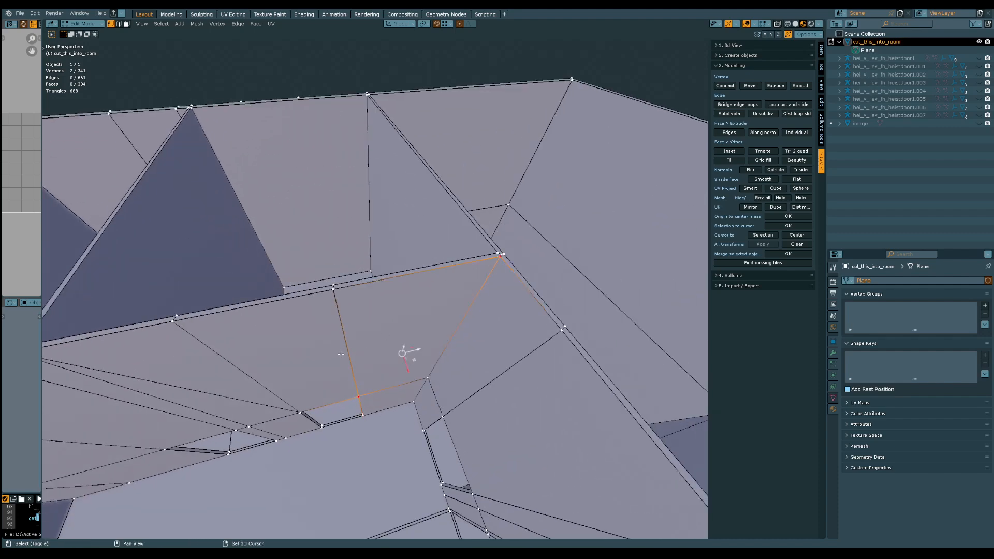
middle_drag(406, 350, 380, 311)
key(j)
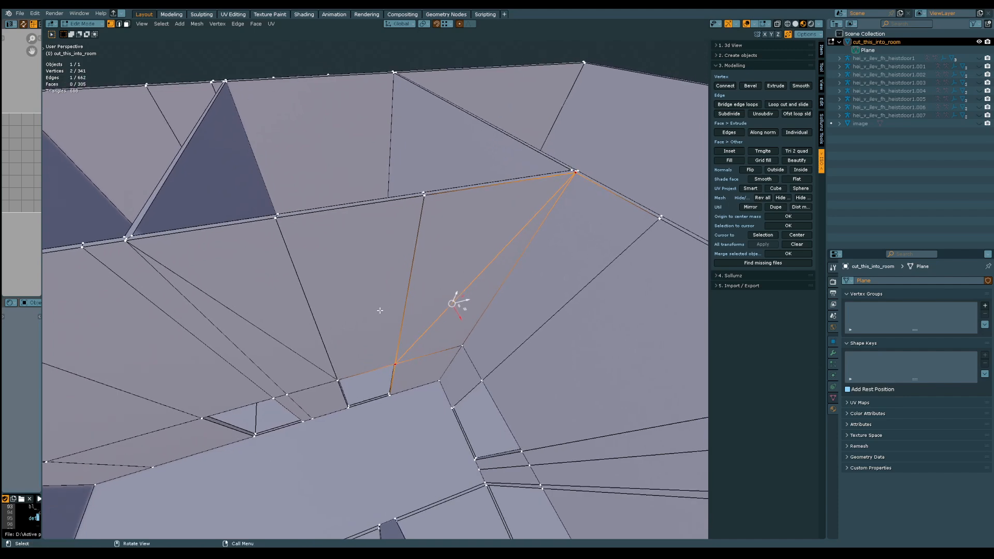
Dissolve the vertical edges above the corridor doorway and the leftover short edges across the top of that wall
key(2)
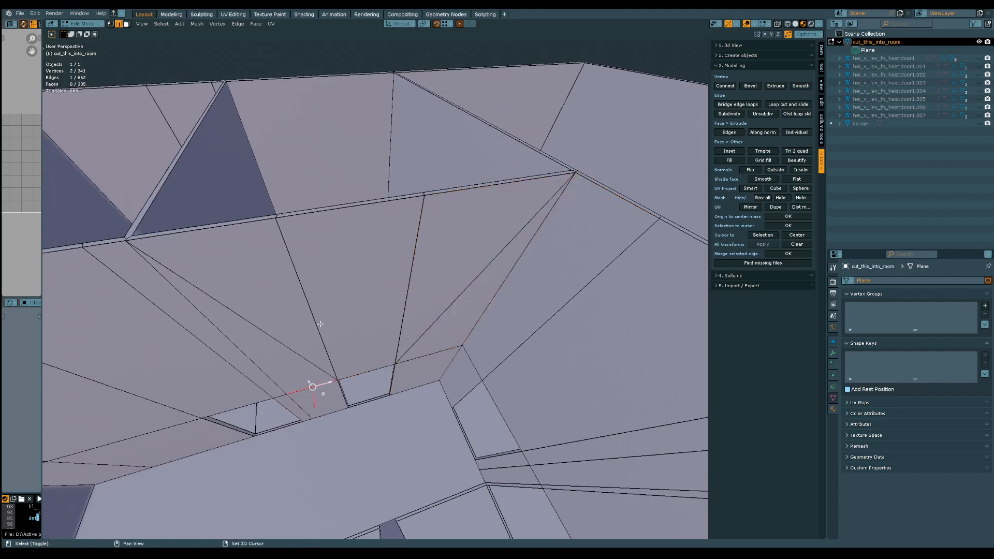
shift+click(414, 292)
mouse_move(439, 348)
middle_down()
mouse_move(394, 343)
mouse_move(429, 341)
middle_up()
key(ctrl+x)
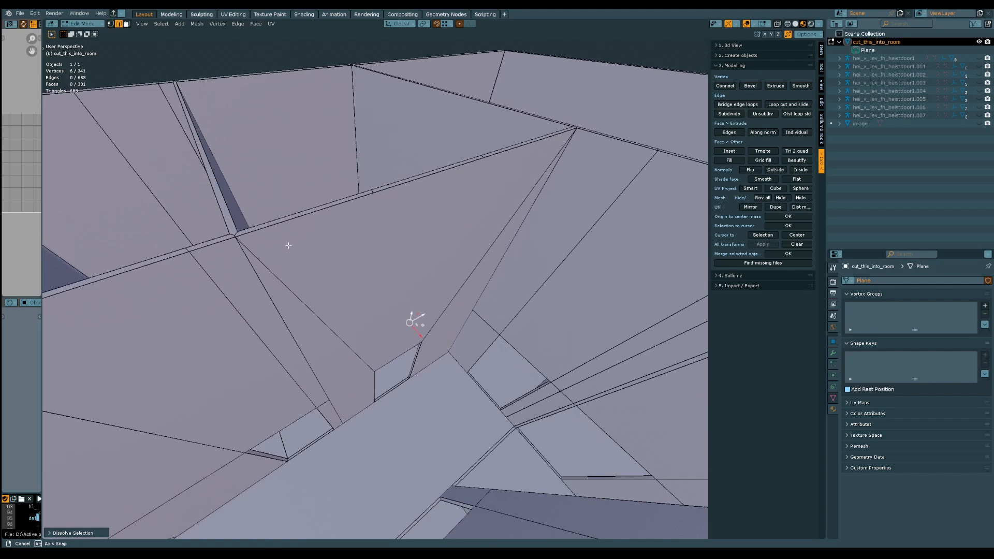
middle_drag(288, 245, 359, 229)
click(377, 223)
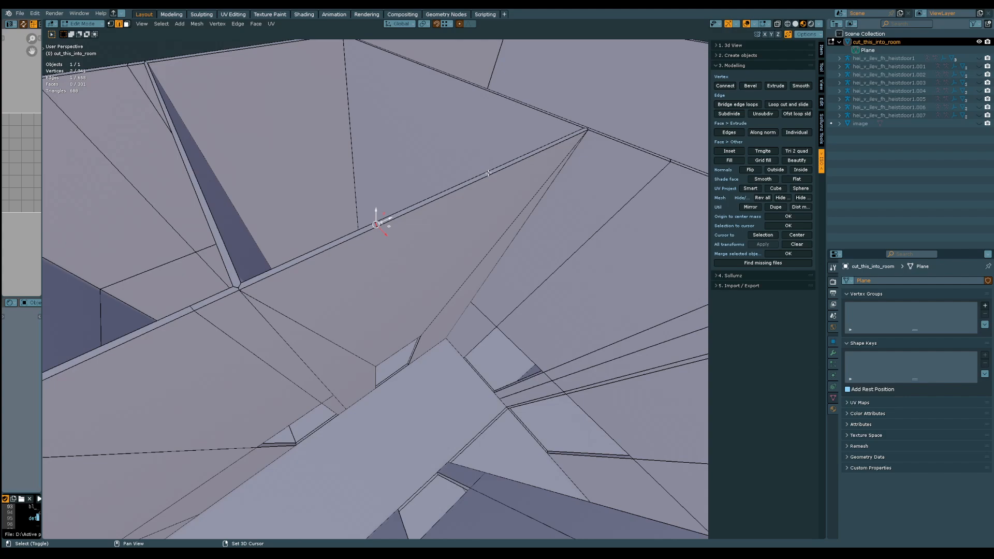
key(ctrl+x)
Review the neighbouring rooms and outer walls for redundant edges, and save the cleaned-up file
middle_drag(451, 251, 298, 307)
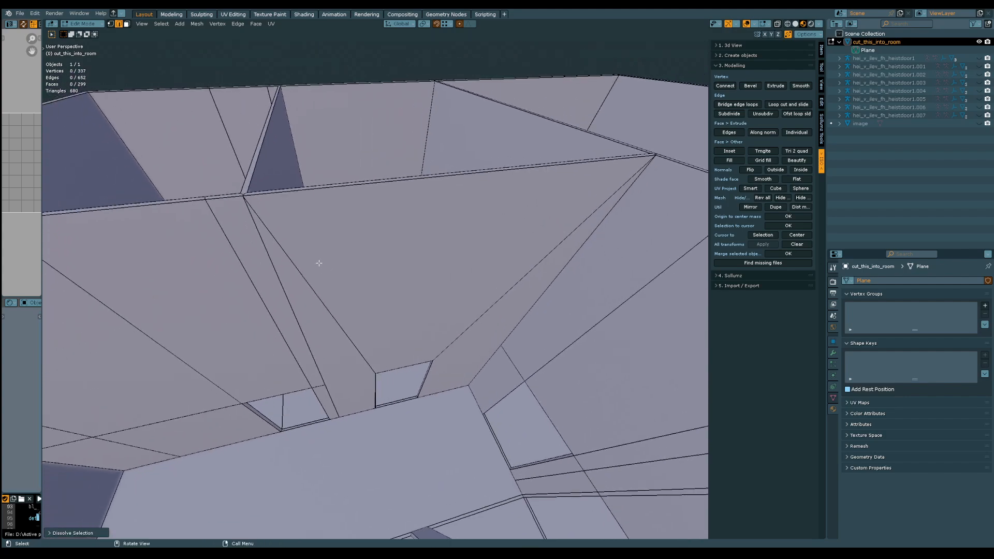
middle_drag(360, 285, 444, 340)
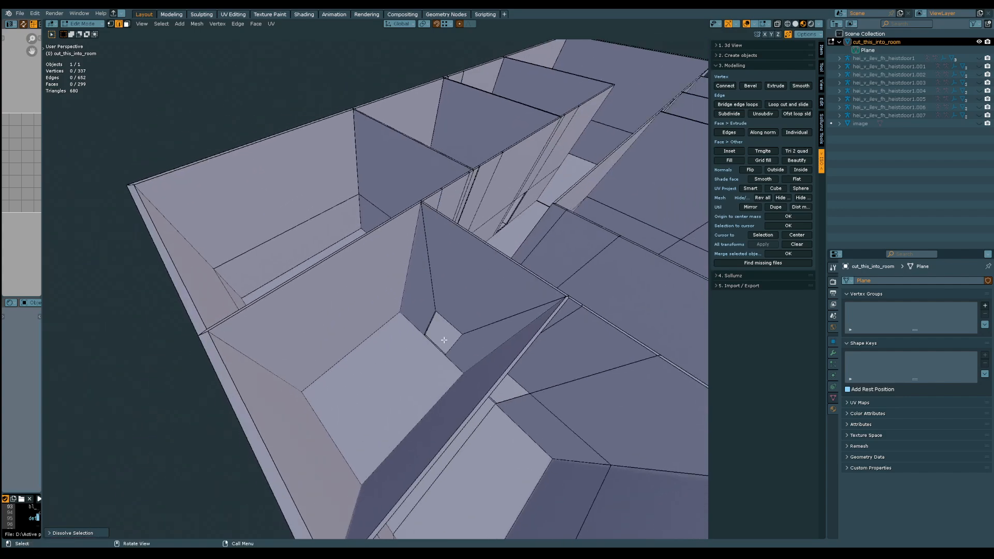
middle_drag(198, 179, 485, 282)
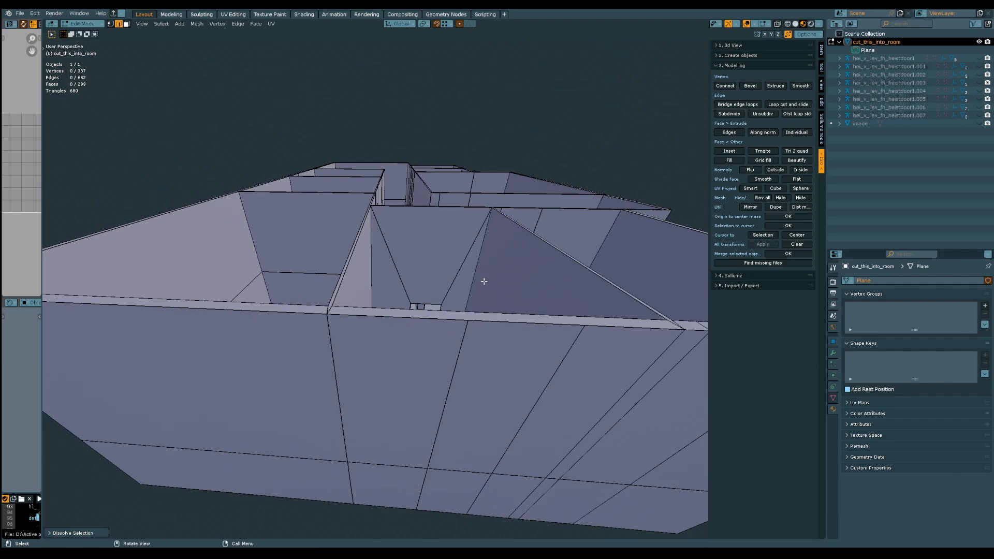
key(ctrl+s)
In front orthographic view, knife a straight cut-through line, locked to the X axis, across the whole building just below the wall tops
middle_drag(490, 265, 239, 252)
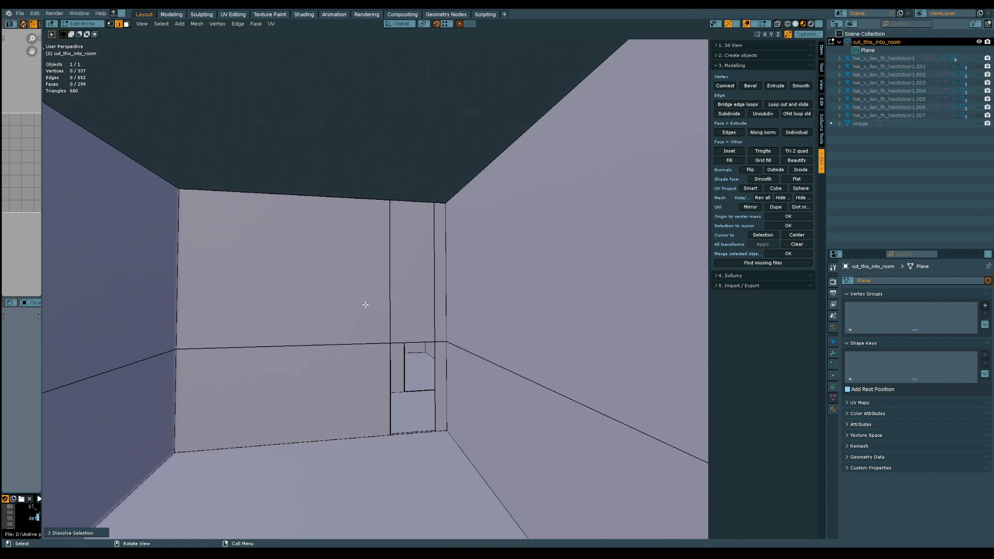
middle_drag(365, 304, 417, 333)
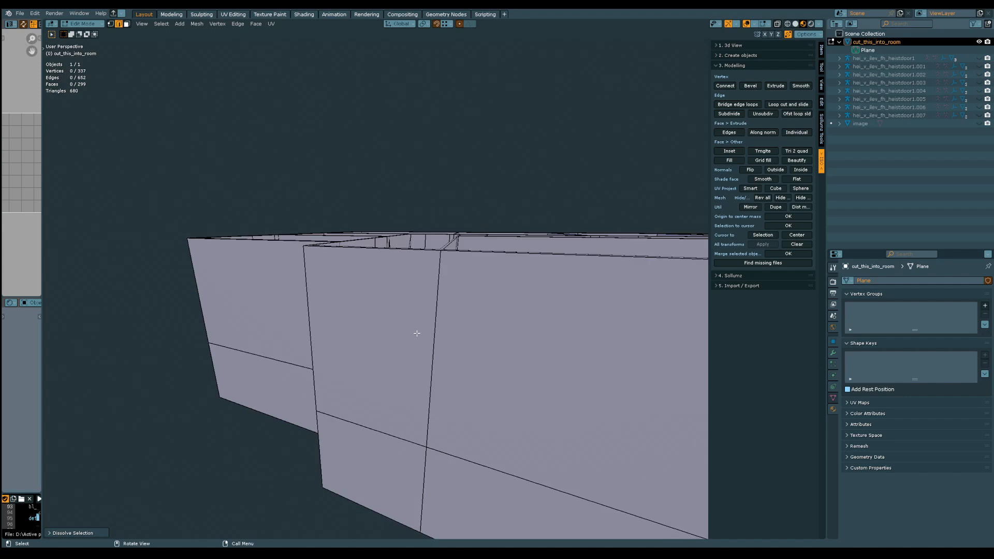
key(KP_5)
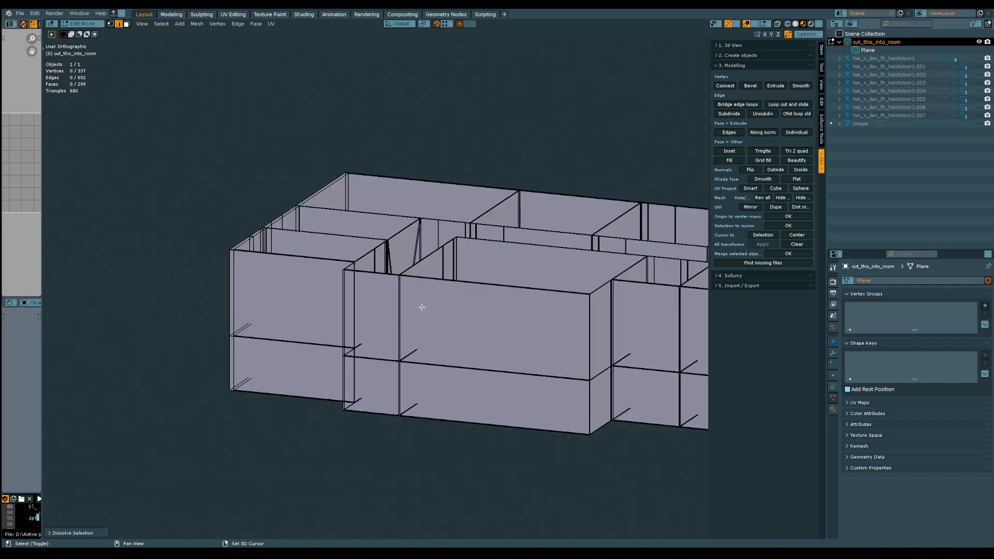
shift+middle_drag(389, 308, 290, 326)
alt+middle_drag(390, 315, 353, 287)
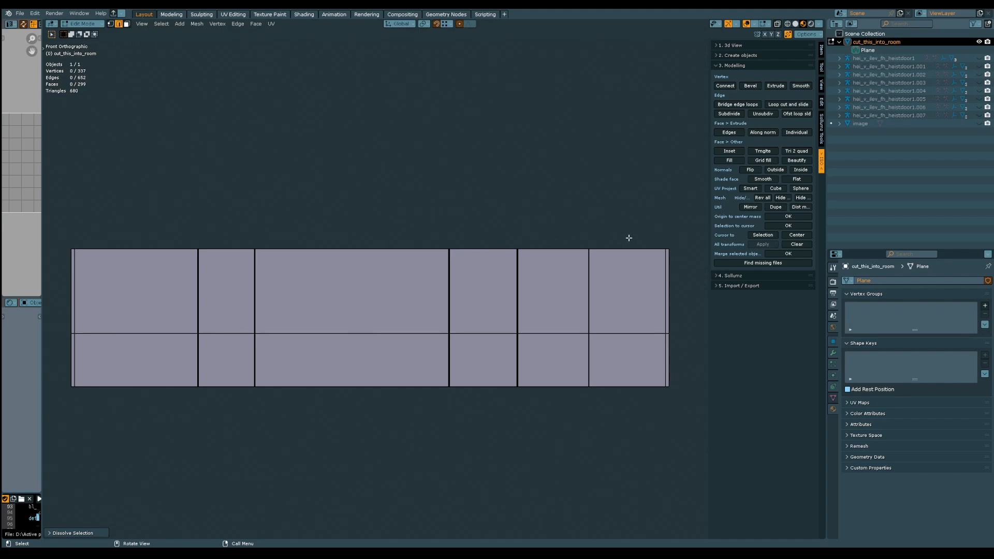
mouse_move(641, 277)
middle_down()
mouse_move(464, 315)
mouse_move(486, 379)
mouse_move(466, 295)
mouse_move(473, 317)
mouse_move(451, 322)
middle_up()
key(k)
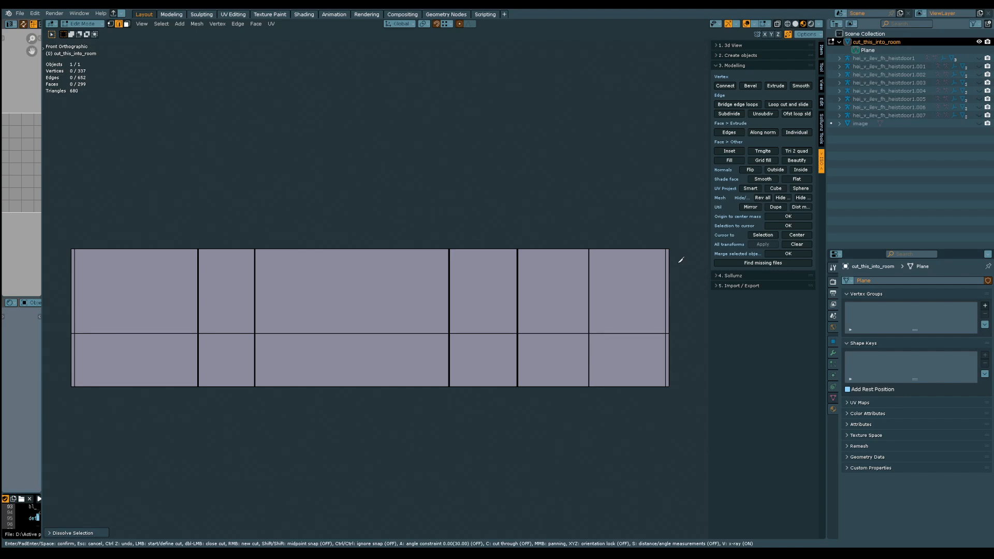
click(670, 264)
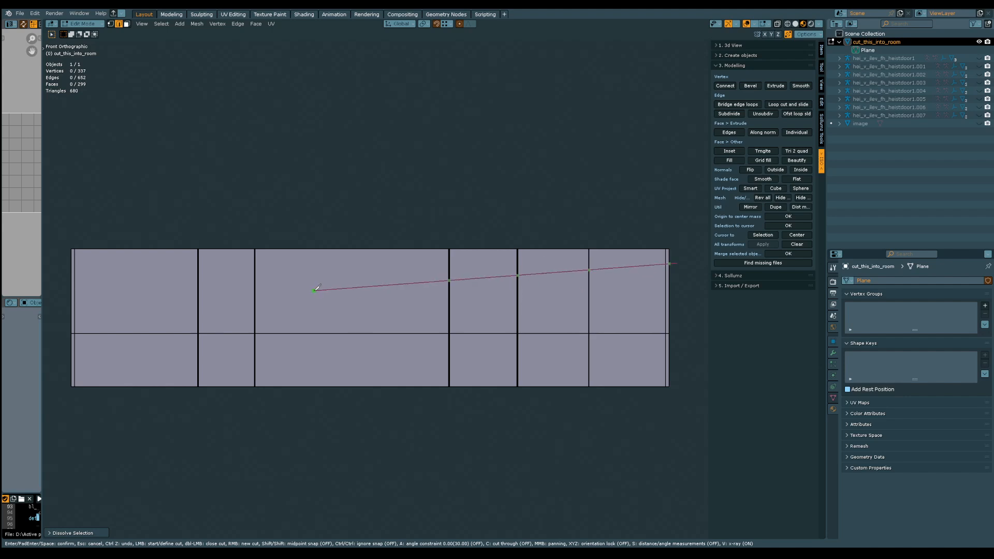
key(x)
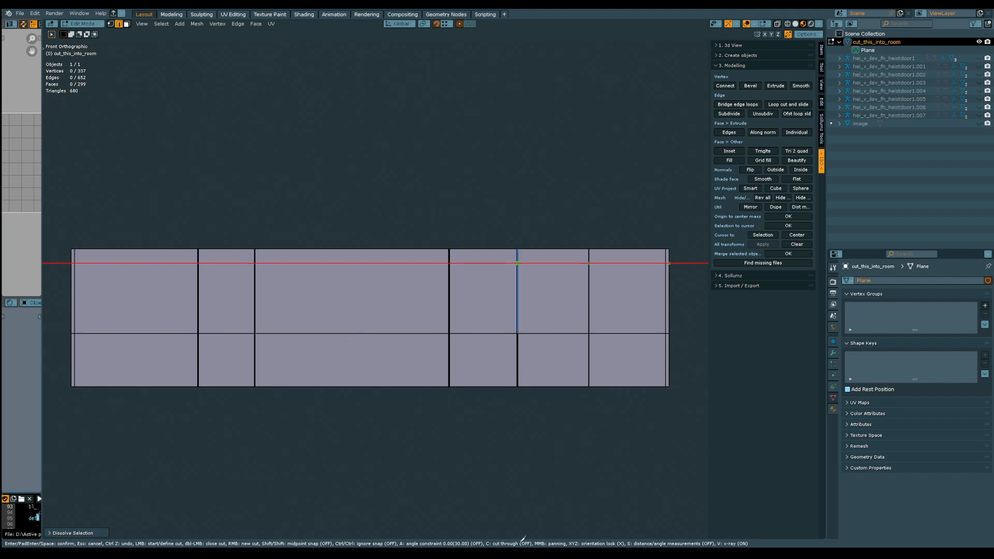
key(c)
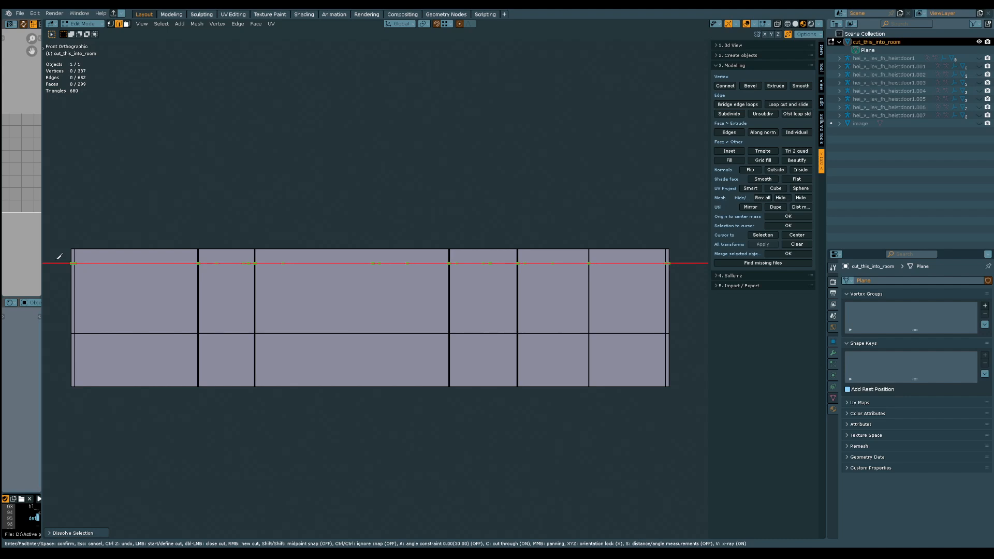
click(58, 258)
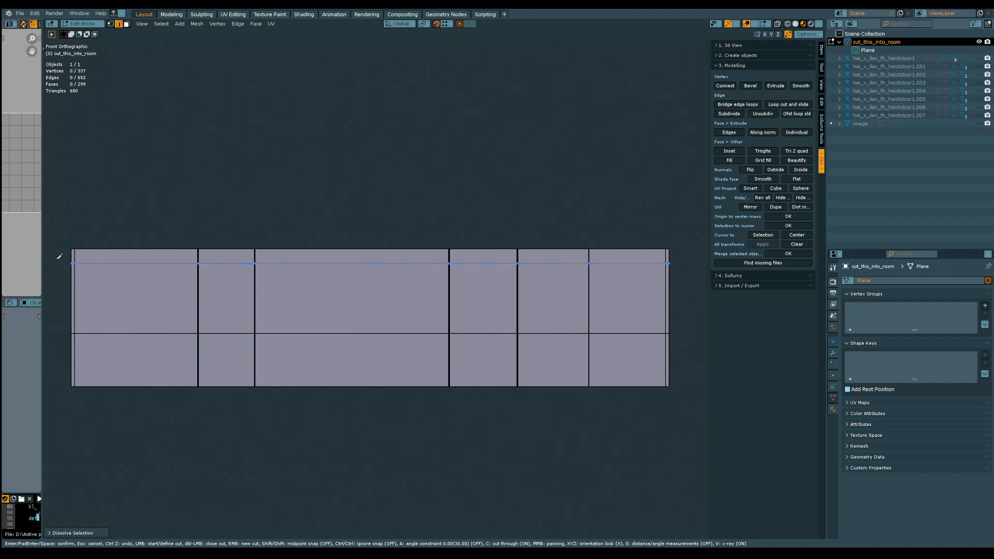
key(Return)
Check the new horizontal edge loops around all the walls and save the file with the cut
middle_drag(64, 274, 285, 326)
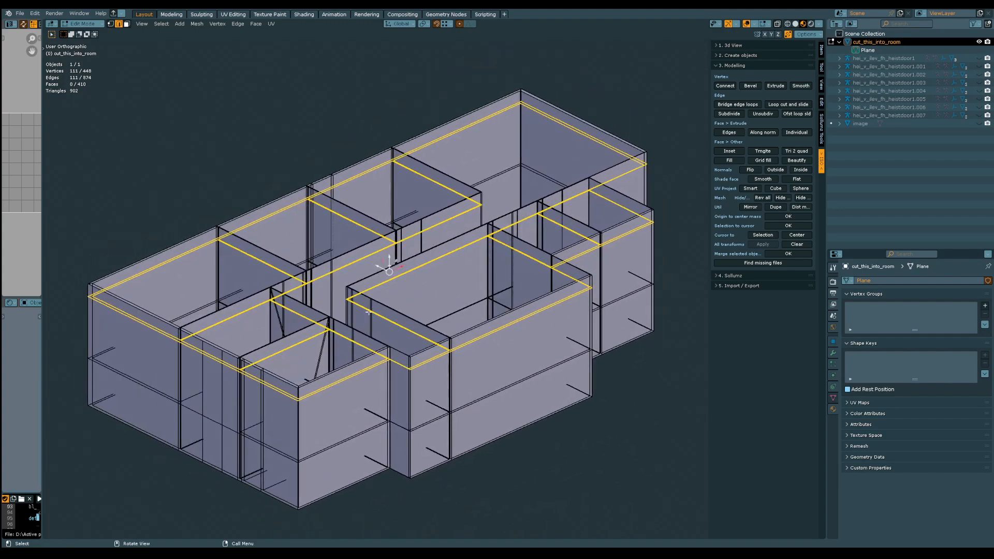
middle_drag(432, 275, 408, 272)
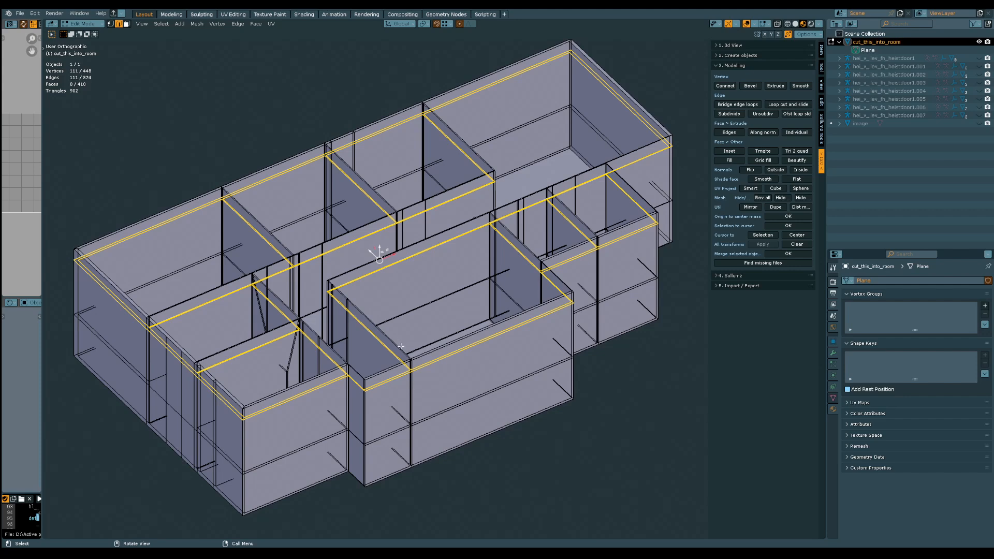
middle_drag(400, 346, 428, 259)
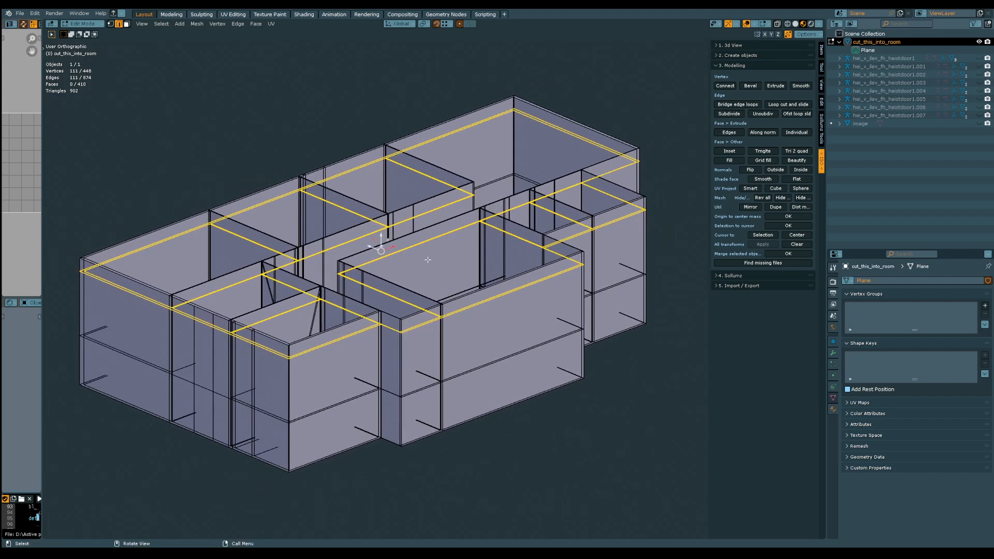
middle_drag(419, 371, 441, 336)
key(ctrl+s)
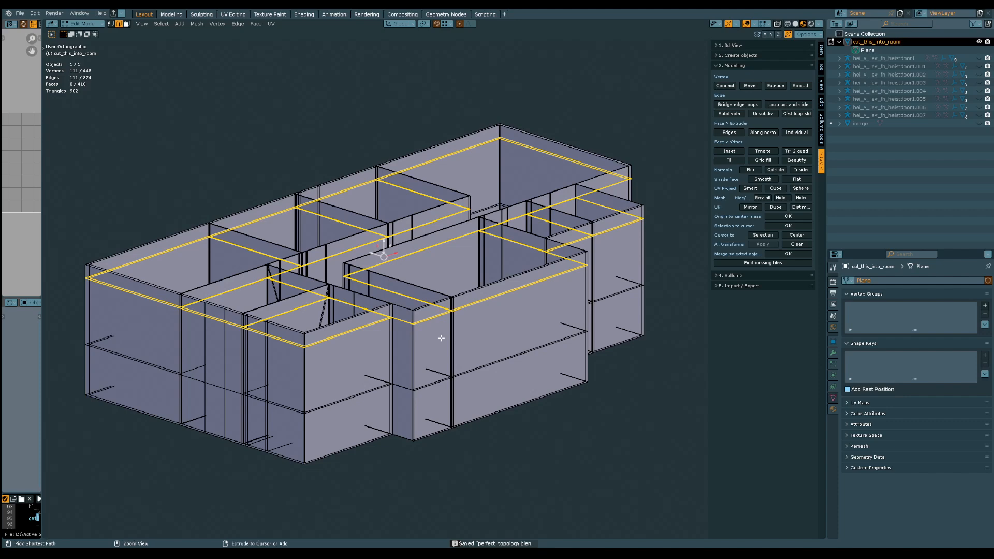
Bevel the selected horizontal loops into a narrow band with one segment and a width of about 0.103 m
scroll(441, 338, up, 4)
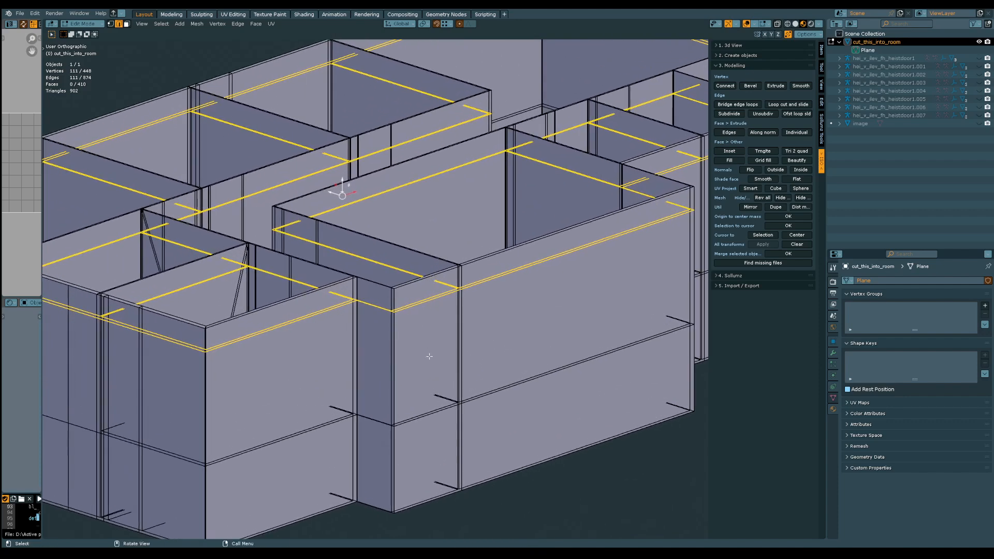
key(ctrl+b)
key(alt+z)
key(alt+z)
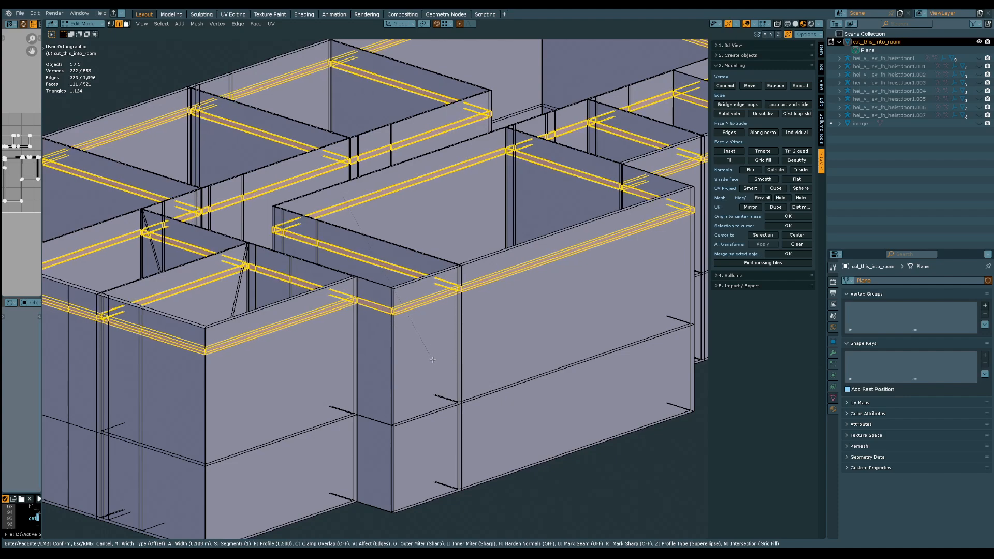
click(433, 360)
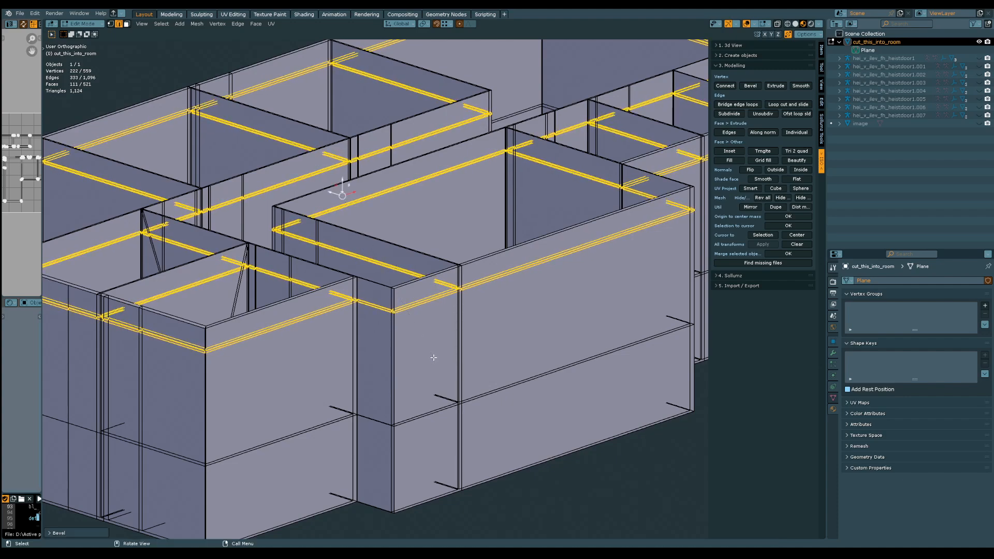
Examine the bevelled band at the wall corners and around the whole building from several sides
middle_drag(433, 360, 399, 208)
scroll(461, 346, up, 5)
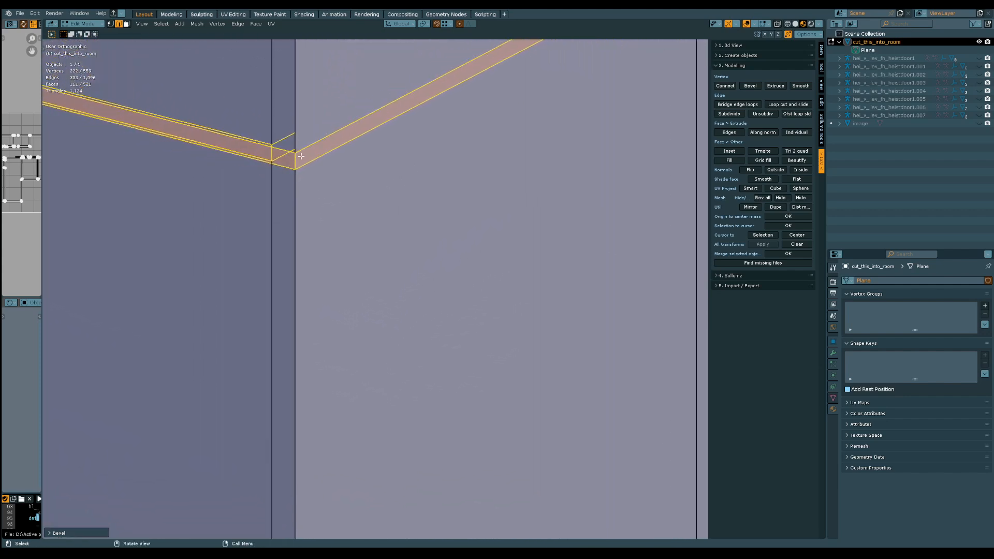
middle_drag(321, 201, 325, 203)
scroll(363, 231, down, 3)
middle_drag(378, 220, 418, 353)
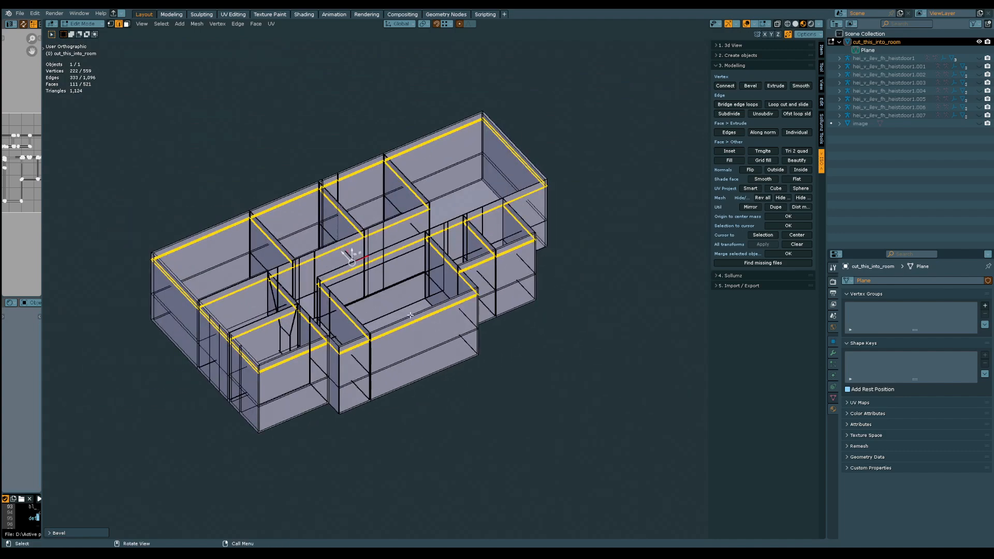
middle_drag(410, 315, 355, 326)
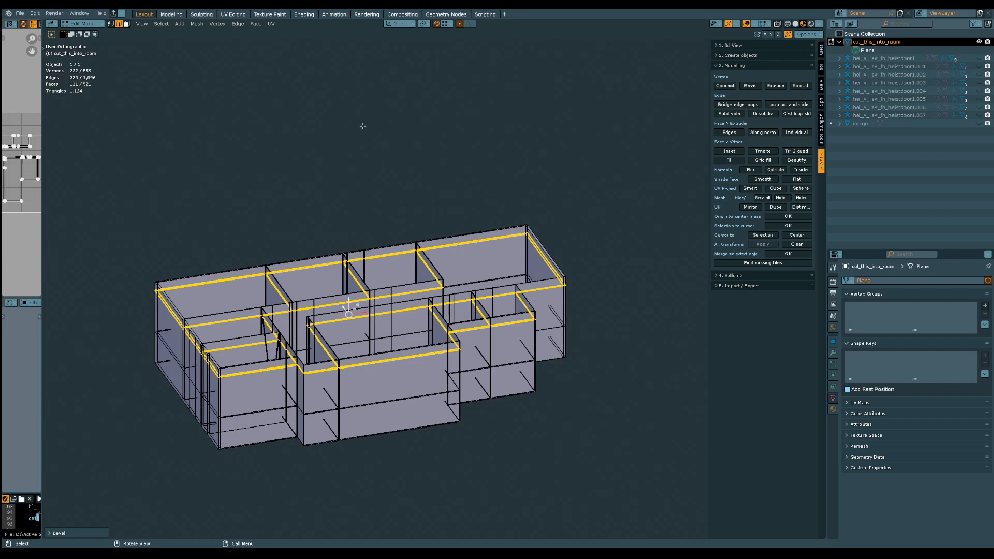
middle_drag(363, 126, 358, 322)
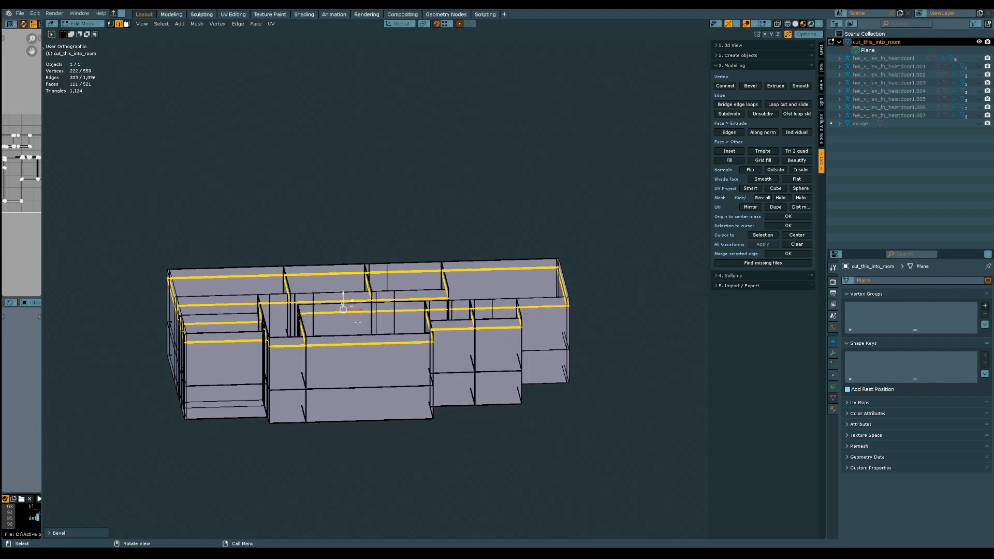
middle_drag(369, 348, 400, 317)
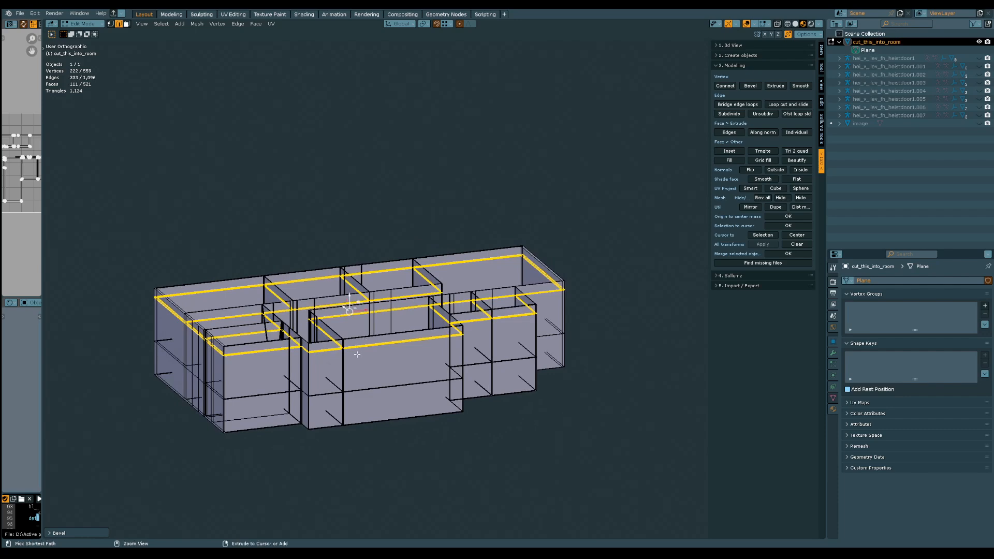
ctrl+middle_drag(358, 353, 437, 280)
middle_drag(437, 280, 357, 338)
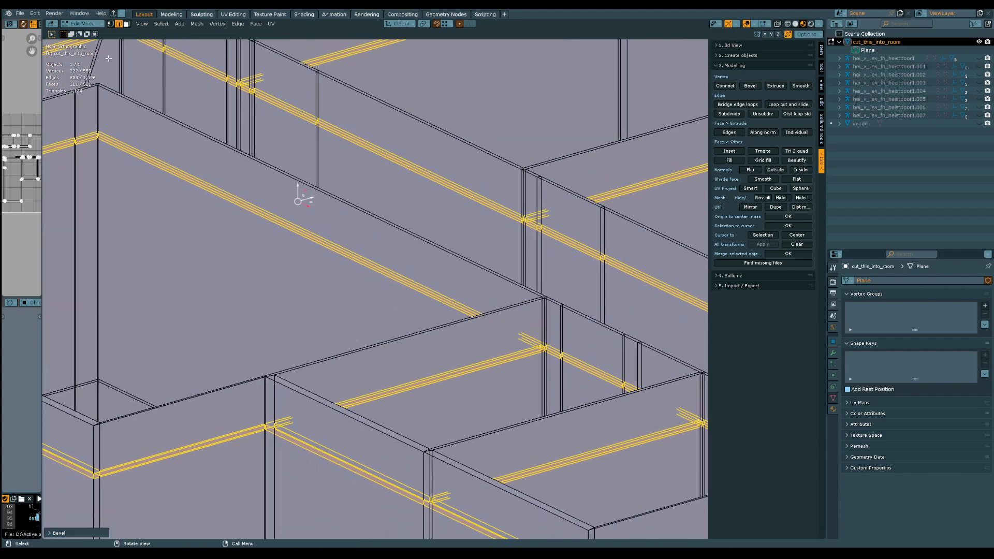
Switch to face selection and try to move the bevelled band's faces along the Y axis, undoing the move
click(127, 23)
middle_drag(250, 217, 283, 248)
ctrl+middle_drag(284, 248, 278, 287)
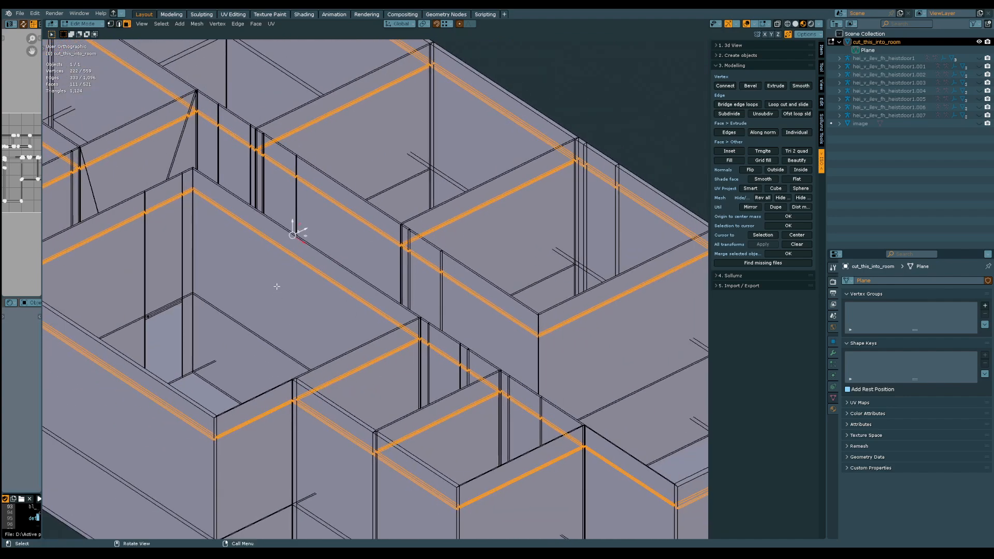
key(g)
key(y)
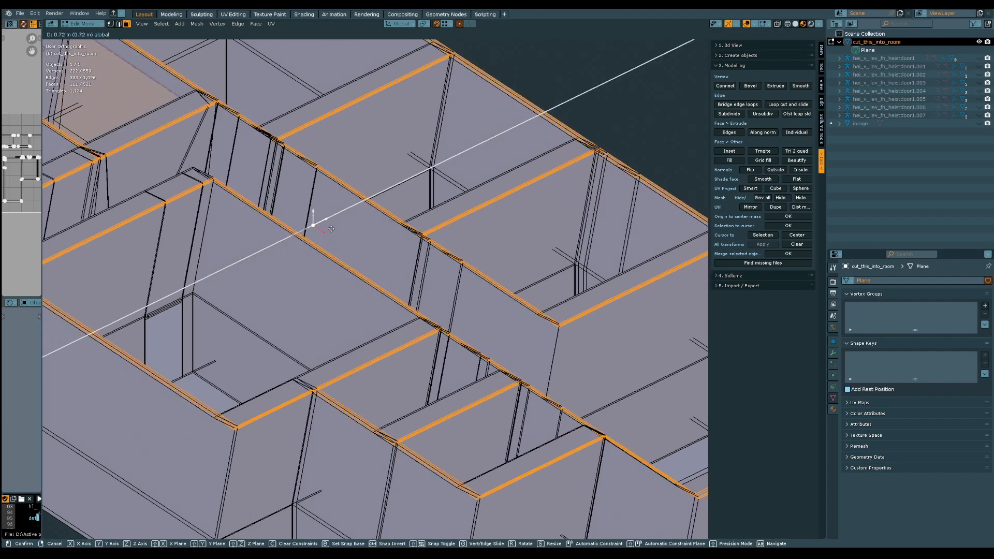
click(288, 262)
key(ctrl+z)
Delete the faces of the bevelled band around all the walls and switch the view to perspective
middle_drag(271, 281, 280, 277)
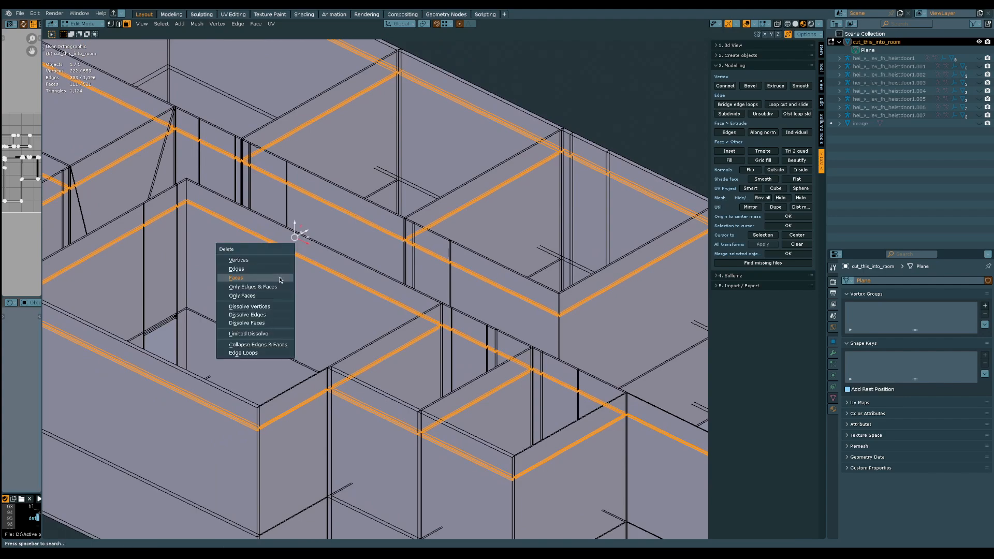
click(279, 280)
shift+middle_drag(278, 280, 396, 175)
key(KP_5)
Select the lower edge loop of the wall gap inside the first room and fill it with a ceiling face
ctrl+middle_drag(371, 275, 364, 216)
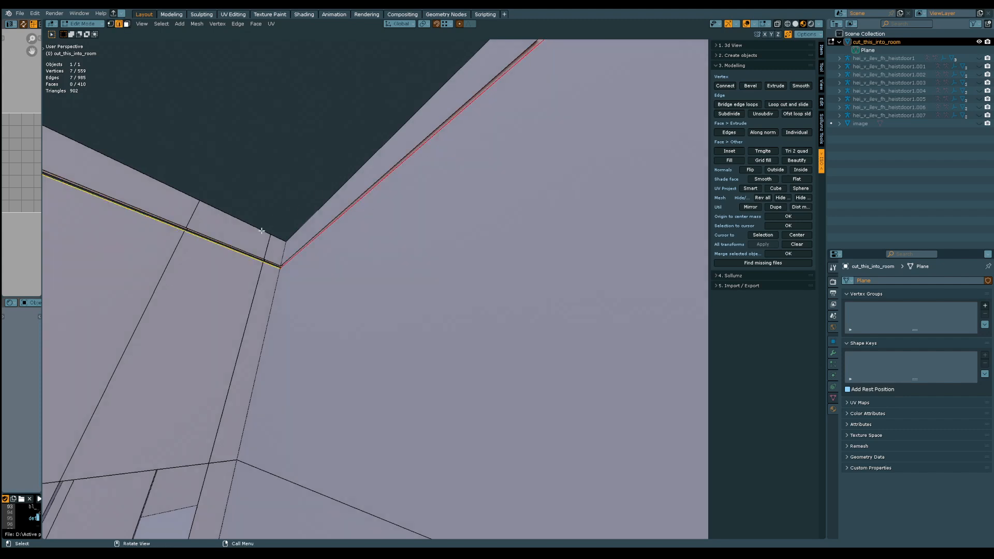
middle_drag(262, 230, 269, 322)
key(f)
key(alt+a)
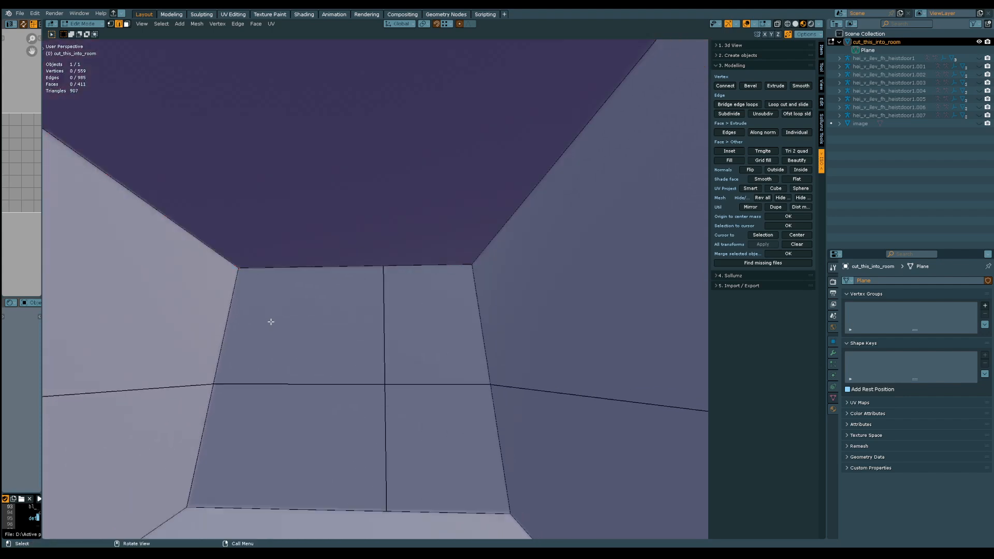
Fill the lower gap loop of the adjacent room with a ceiling face
middle_drag(366, 295, 357, 357)
scroll(357, 357, down, 3)
ctrl+middle_drag(384, 244, 413, 158)
scroll(417, 267, up, 6)
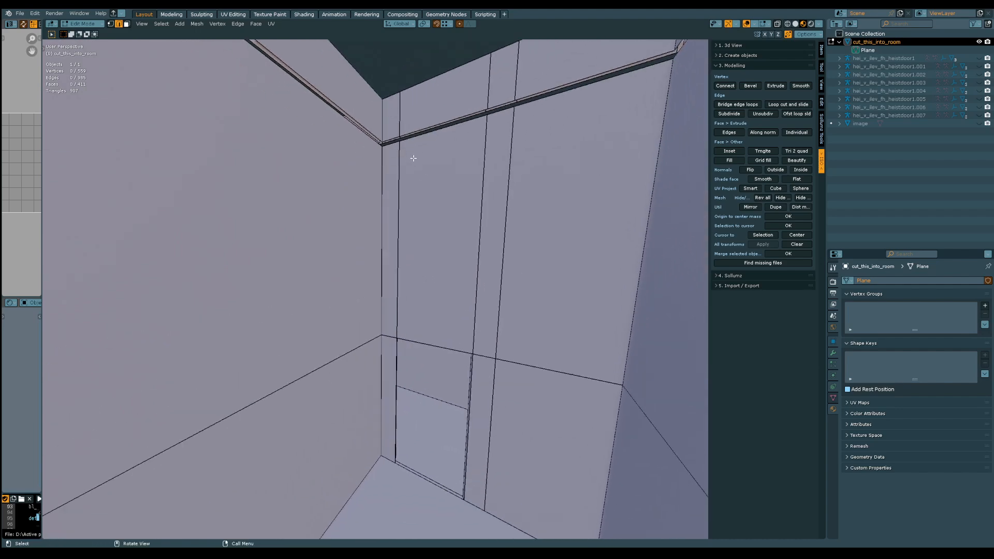
key(f)
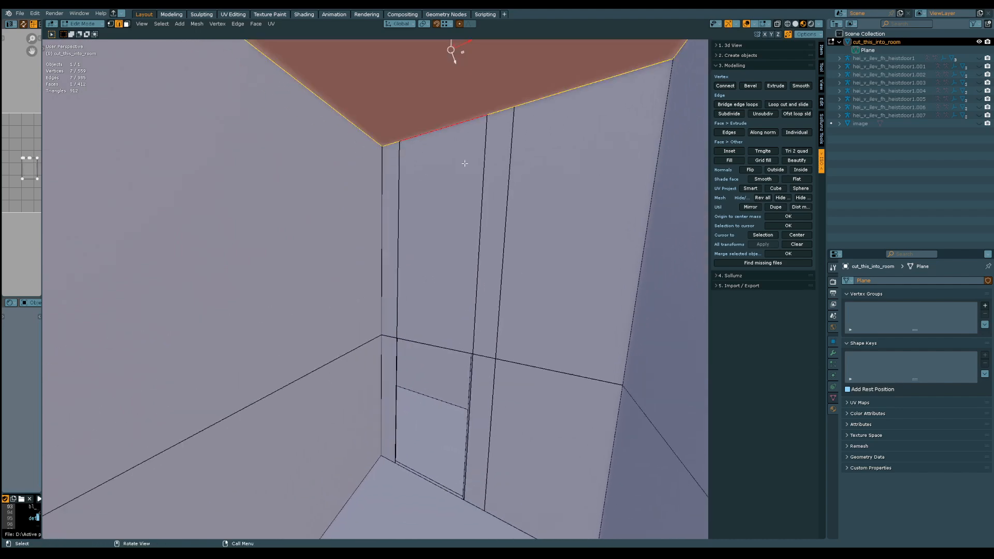
Create ceiling faces for the next two rooms from their lower gap edge loops
scroll(487, 186, up, 5)
middle_drag(513, 213, 448, 176)
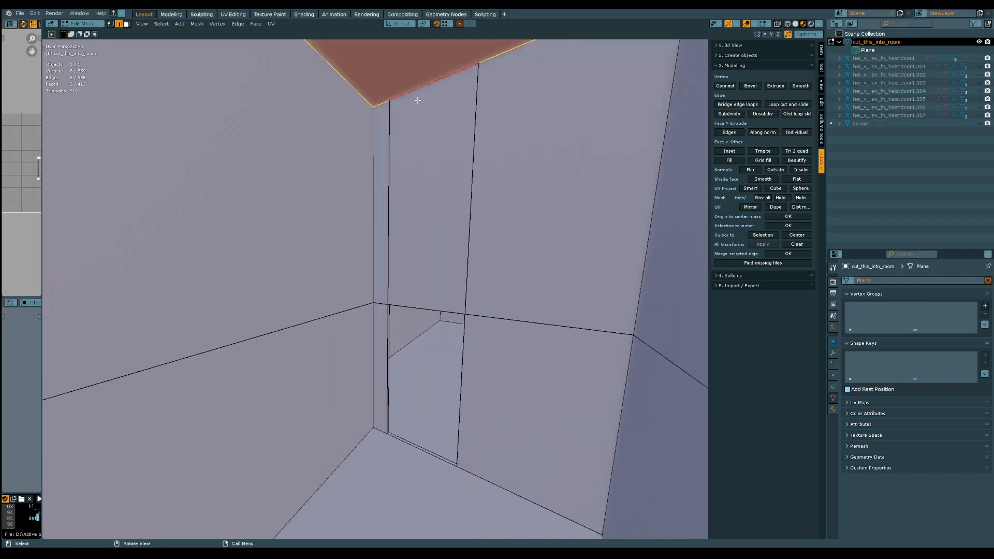
middle_drag(579, 209, 566, 248)
shift+middle_drag(566, 243, 411, 311)
shift+middle_drag(426, 254, 429, 370)
shift+middle_drag(352, 395, 407, 312)
key(f)
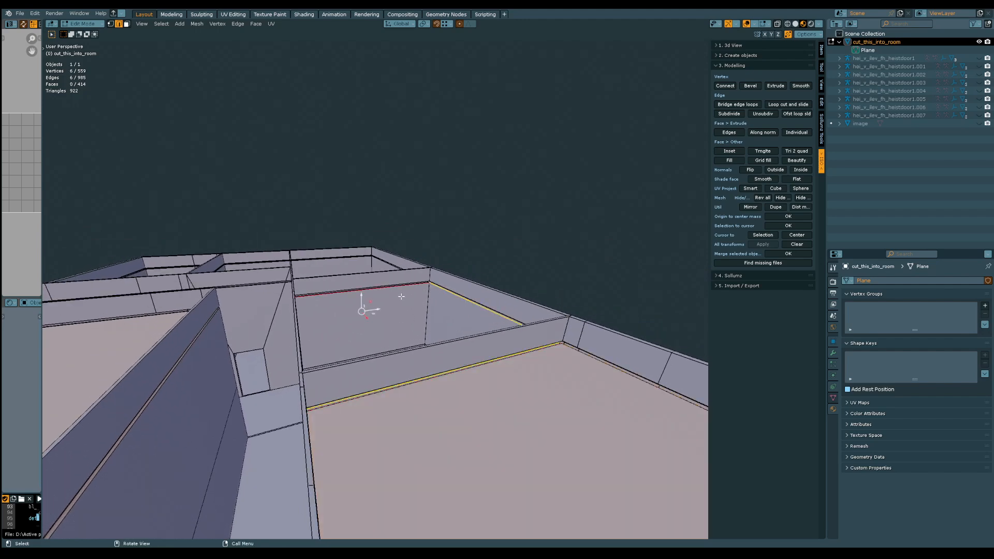
Cap the remaining enclosed rooms with ceiling faces, leaving only the corridor open
middle_drag(353, 302, 366, 258)
key(f)
key(f)
key(f)
middle_drag(407, 352, 478, 282)
Select the lower gap edge loop around the whole corridor area and fill it with one ceiling face
scroll(478, 282, up, 10)
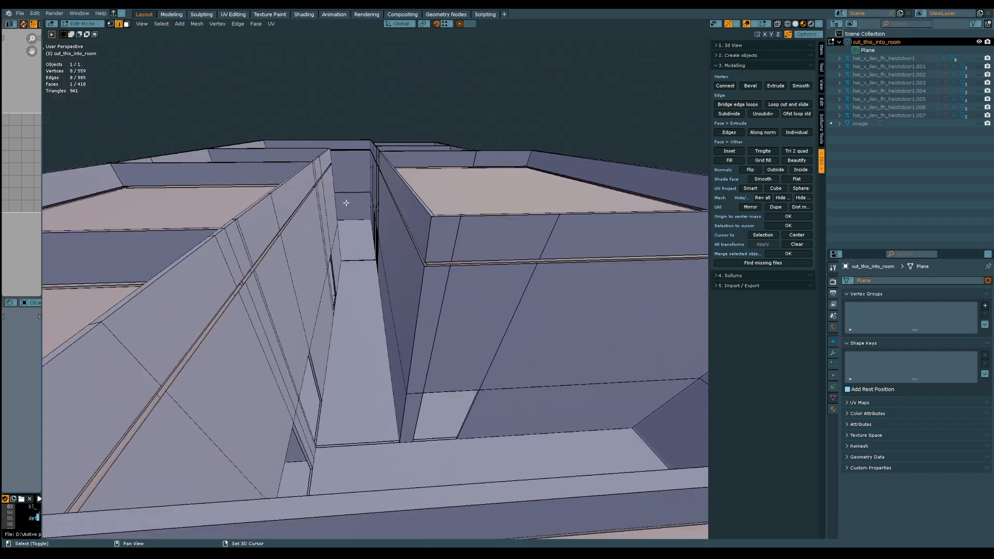
middle_drag(346, 202, 281, 333)
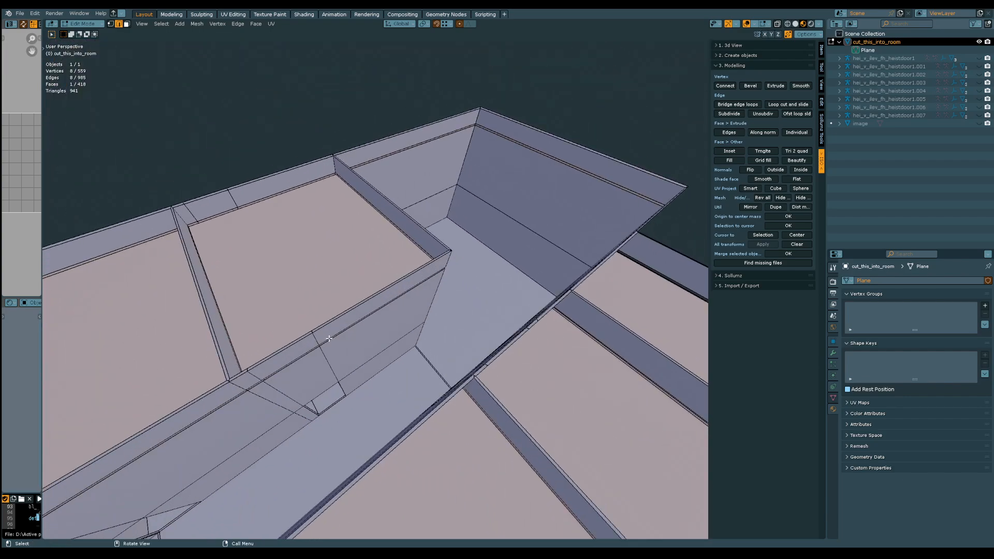
middle_drag(374, 338, 213, 254)
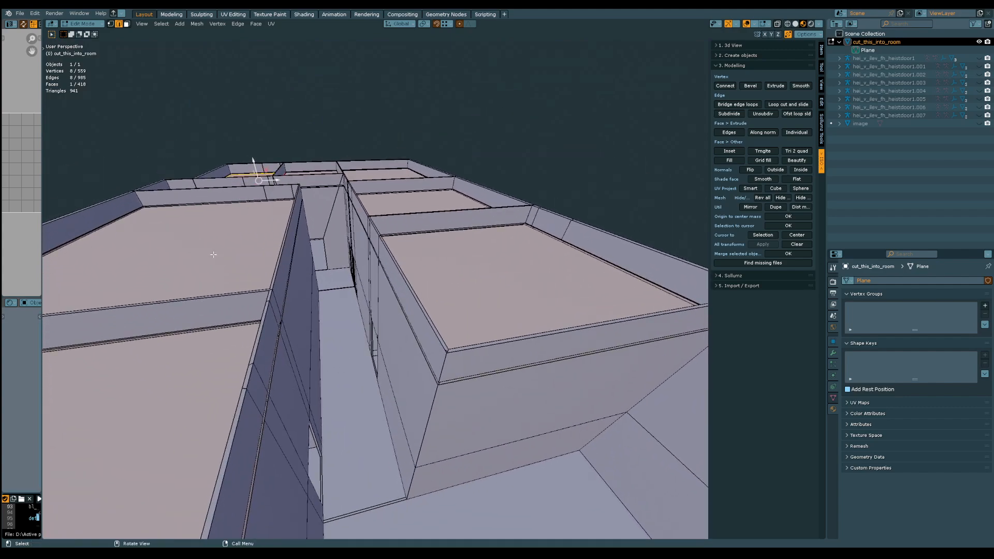
middle_drag(345, 223, 372, 229)
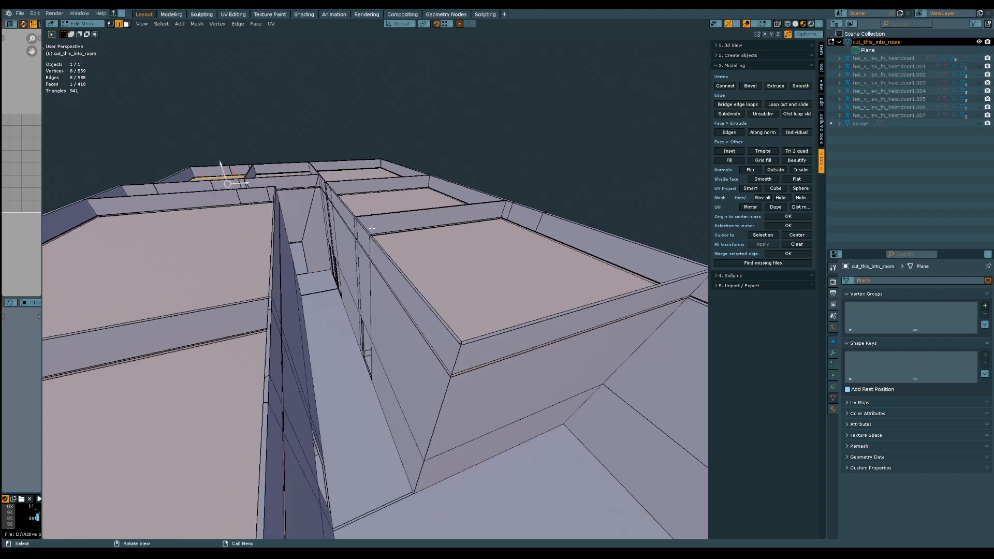
middle_drag(411, 333, 388, 210)
middle_drag(400, 271, 416, 312)
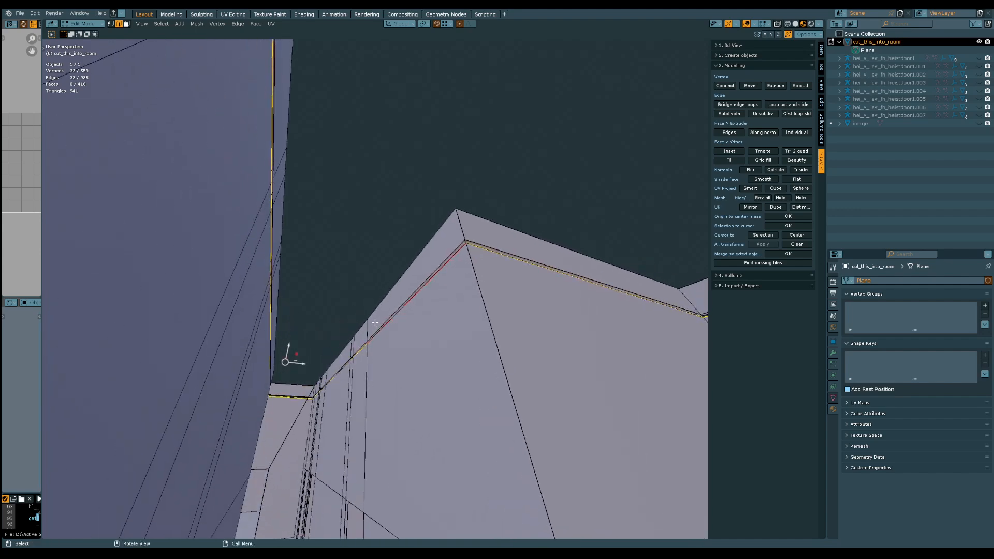
middle_drag(375, 322, 351, 338)
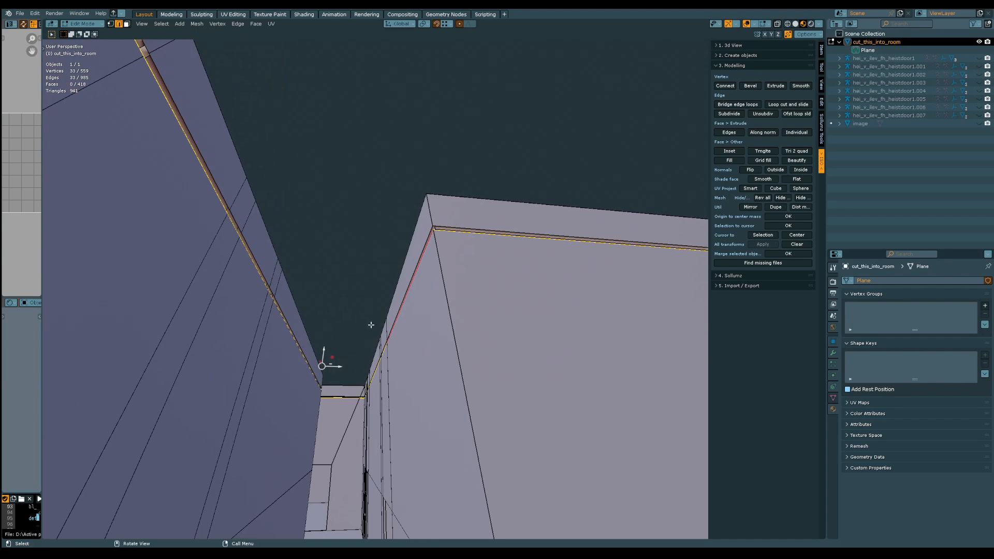
key(f)
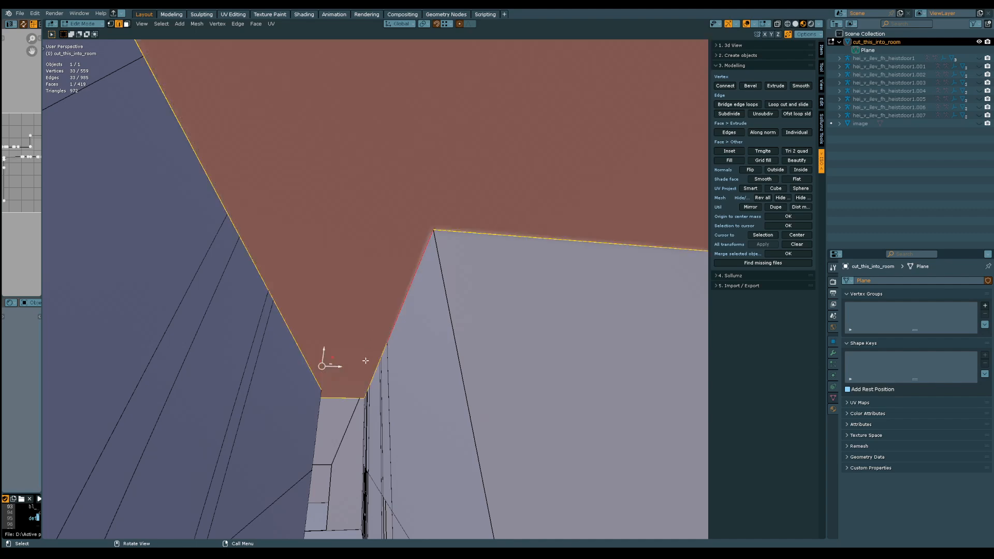
Split the corridor ceiling by connecting two opposite wall-corner vertices with an edge
middle_drag(371, 326, 427, 383)
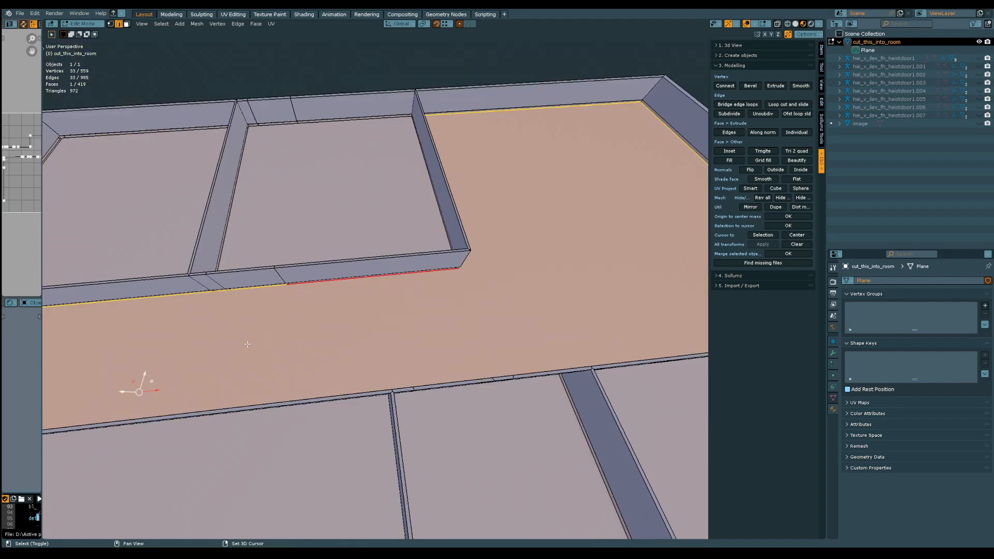
shift+middle_drag(246, 344, 443, 223)
scroll(443, 228, down, 2)
middle_drag(440, 262, 231, 259)
shift+middle_drag(560, 253, 446, 279)
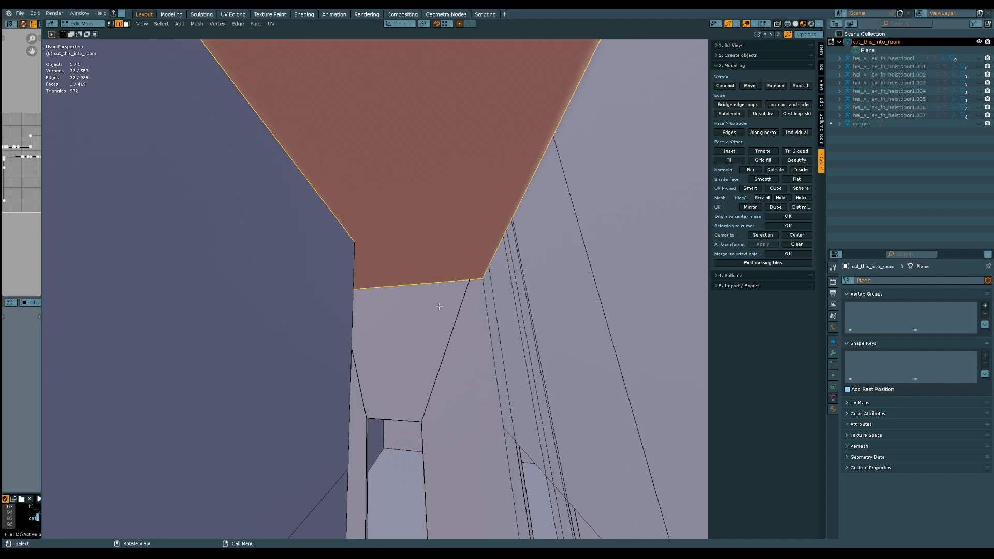
click(480, 281)
shift+middle_drag(480, 270, 135, 254)
ctrl+middle_drag(313, 352, 513, 216)
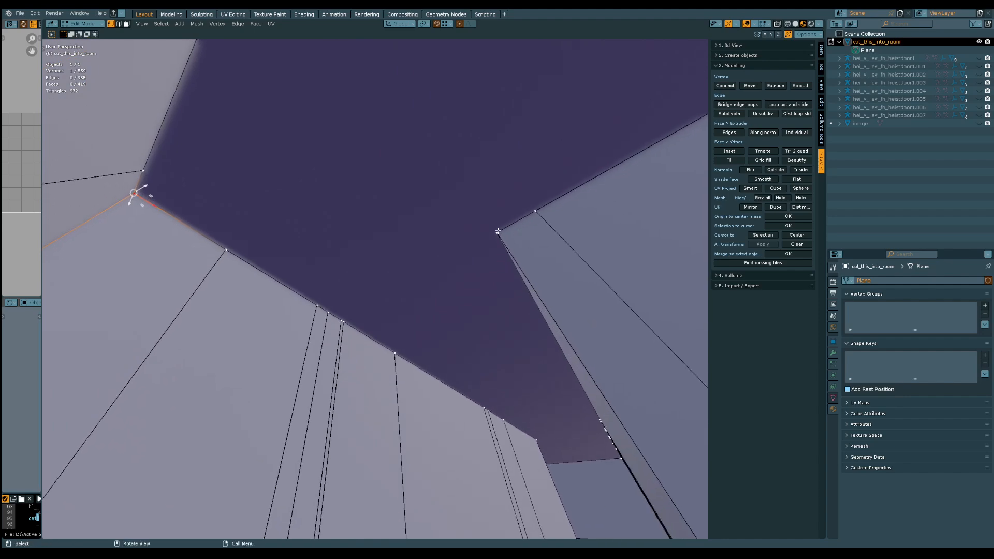
middle_drag(466, 294, 468, 307)
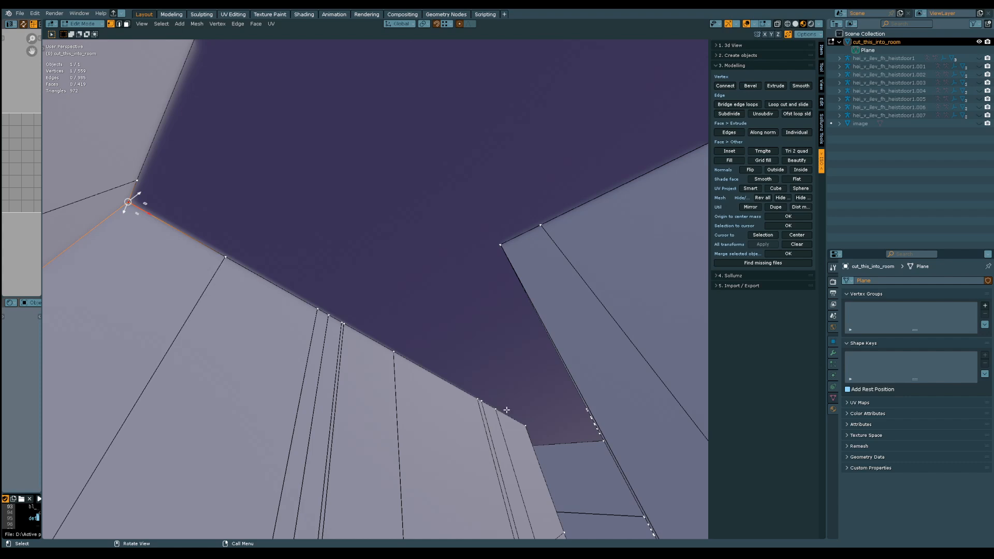
middle_drag(397, 332, 459, 264)
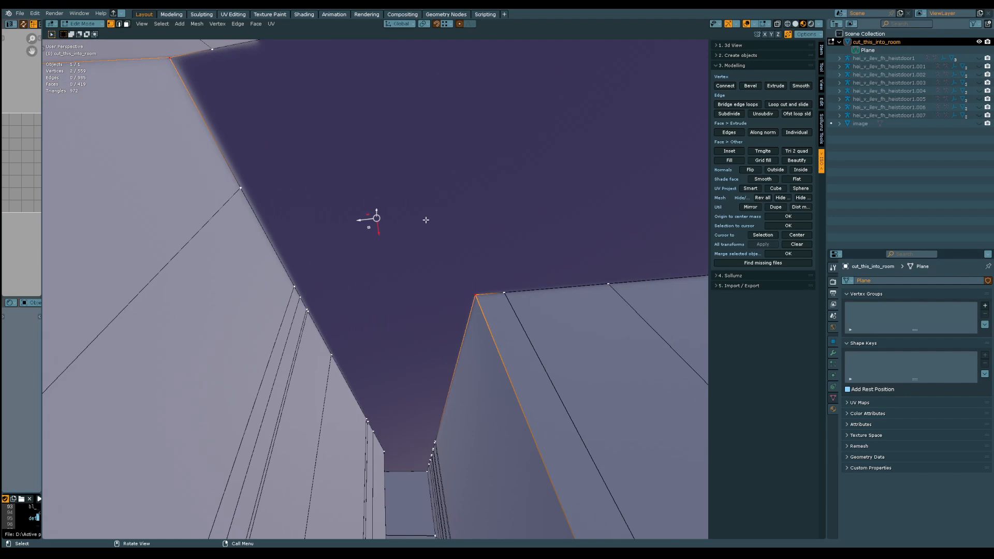
middle_drag(423, 363, 430, 288)
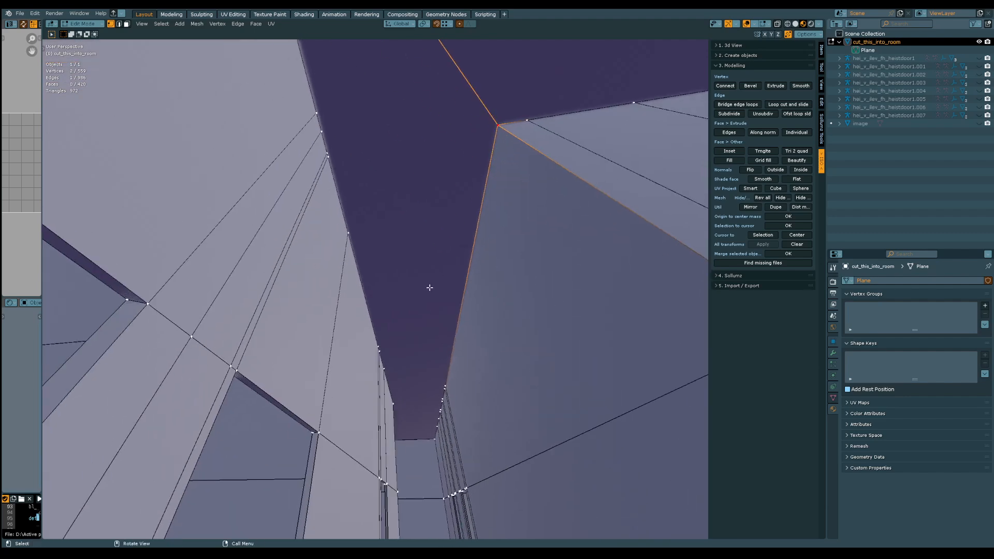
Connect a second pair of wall-corner vertices across the corridor ceiling and save the file
scroll(403, 402, up, 3)
key(KP_Decimal)
middle_drag(404, 406, 453, 407)
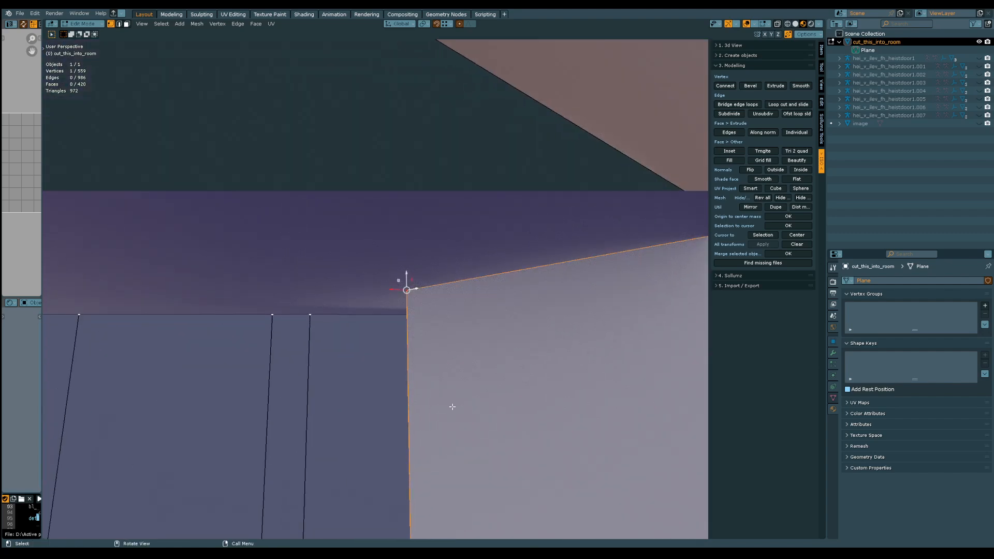
shift+middle_drag(392, 422, 216, 237)
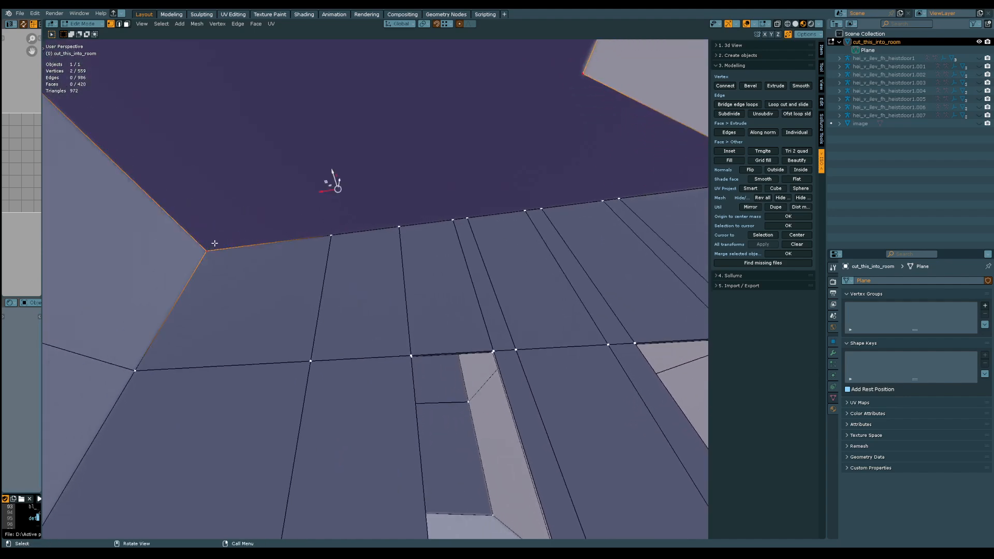
middle_drag(235, 246, 371, 232)
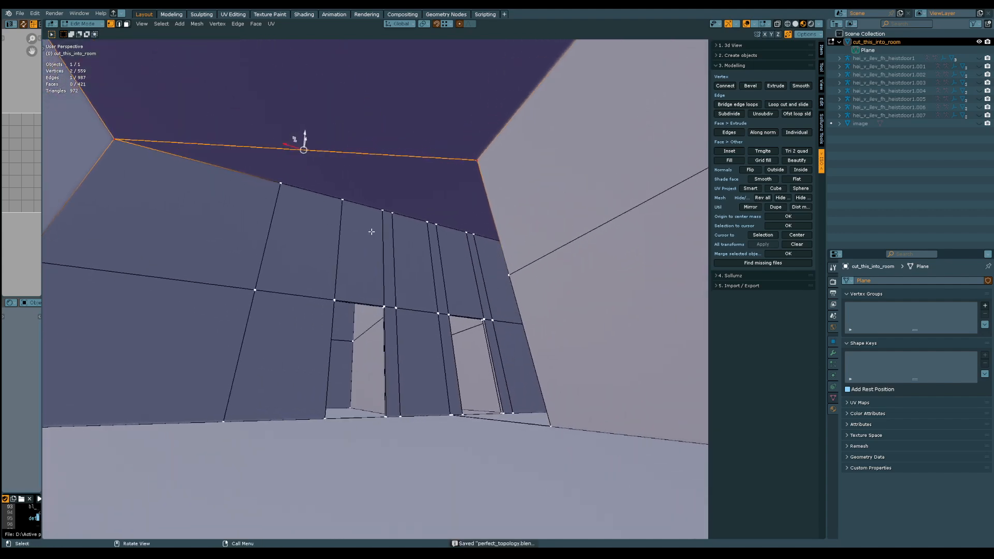
Dissolve the redundant vertical edges above the two doorways in the corridor wall
middle_drag(266, 233, 399, 264)
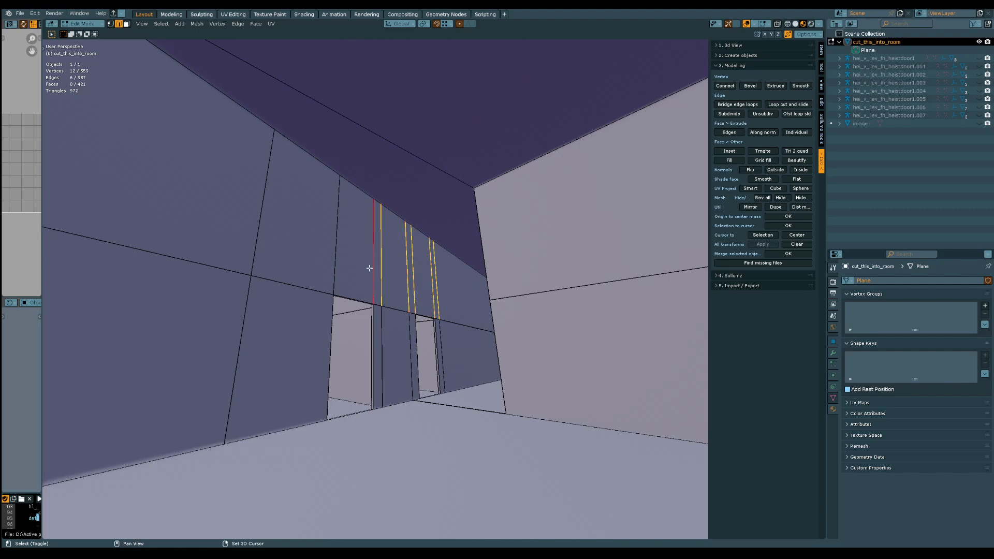
middle_drag(279, 232, 274, 289)
shift+click(324, 331)
middle_drag(323, 332, 398, 306)
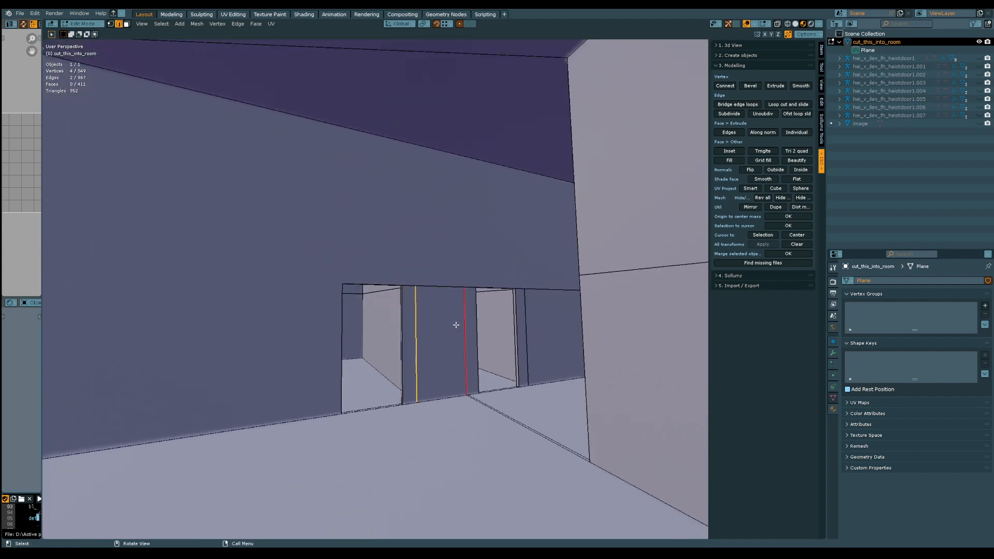
Connect the upper corners of the corridor wall to the nearest upper corners of the doorways
middle_drag(456, 325, 389, 300)
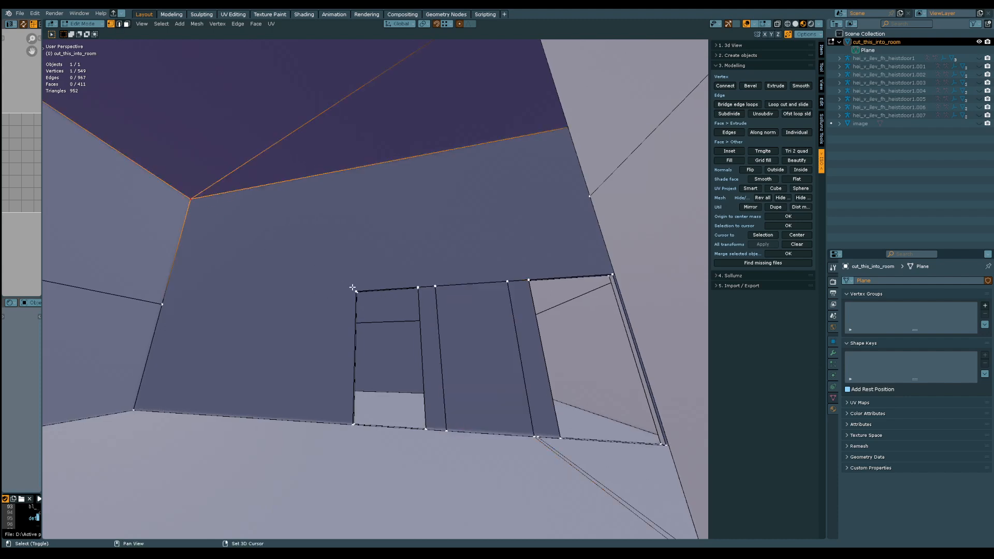
key(j)
middle_drag(352, 287, 481, 305)
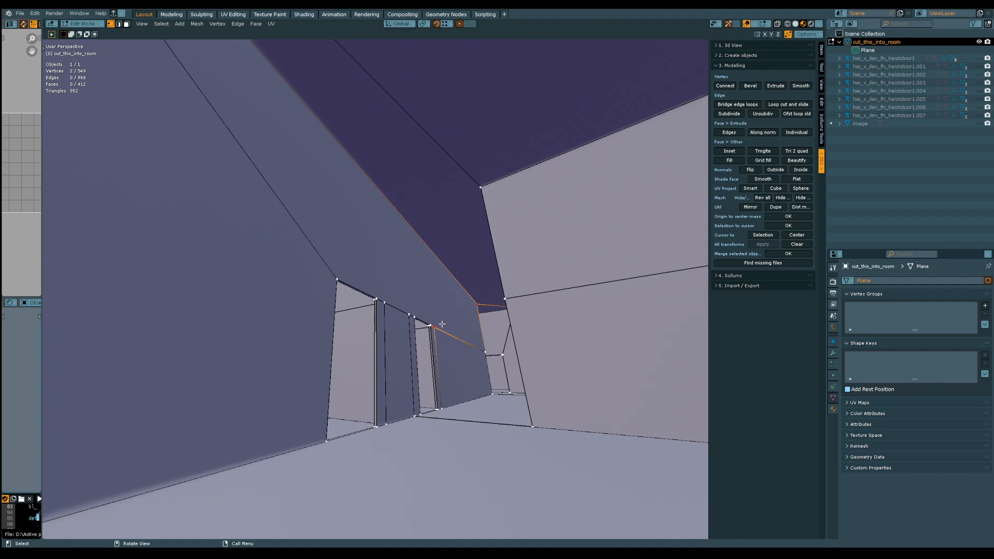
key(2)
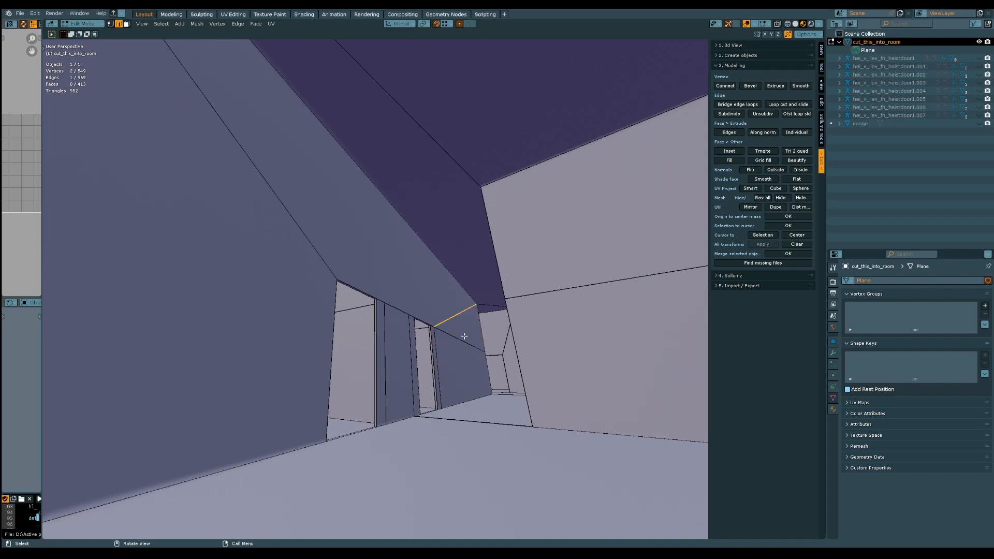
Dissolve the leftover vertical and horizontal edges between and beside the two doorways
middle_drag(441, 362, 419, 369)
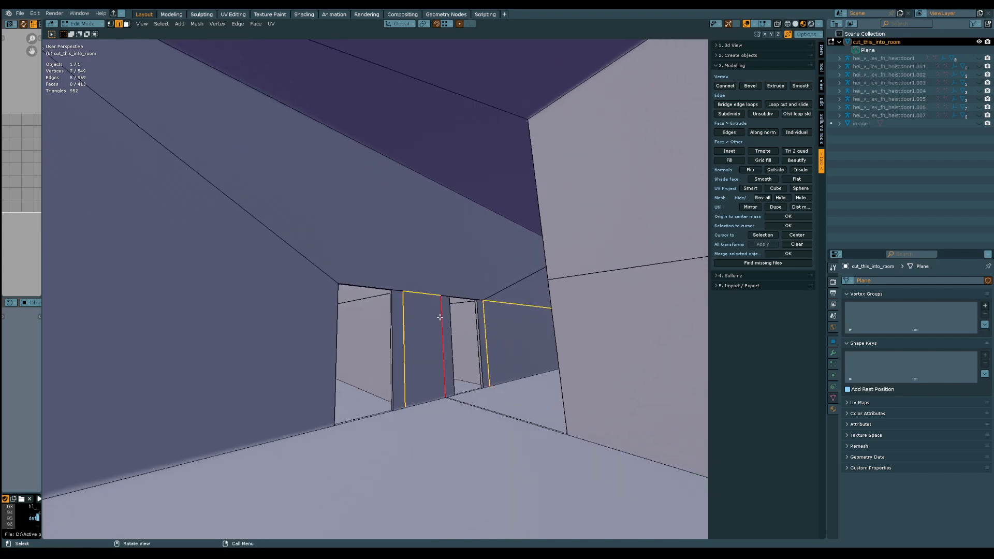
key(ctrl+x)
middle_drag(440, 317, 302, 364)
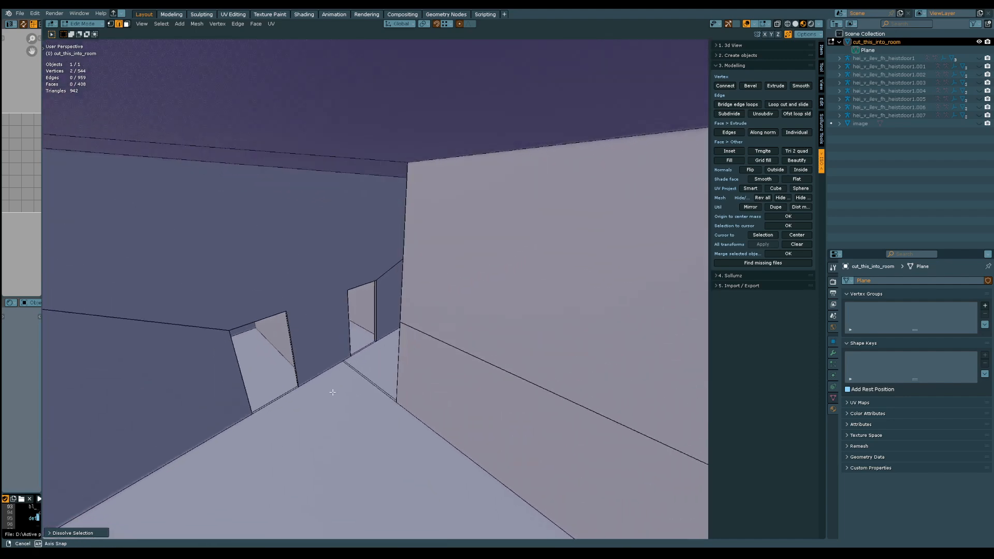
Examine the capped rooms and outer walls of the building from above and from several sides
scroll(335, 388, down, 10)
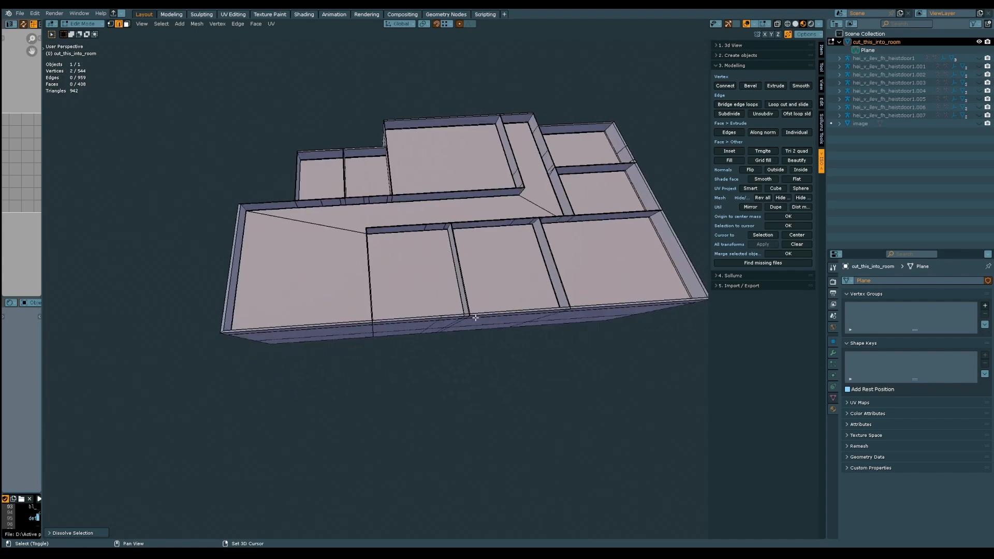
middle_drag(476, 317, 335, 344)
scroll(333, 336, up, 8)
middle_drag(324, 297, 394, 303)
scroll(336, 311, down, 4)
scroll(485, 307, down, 5)
scroll(395, 356, up, 2)
scroll(394, 302, up, 2)
key(3)
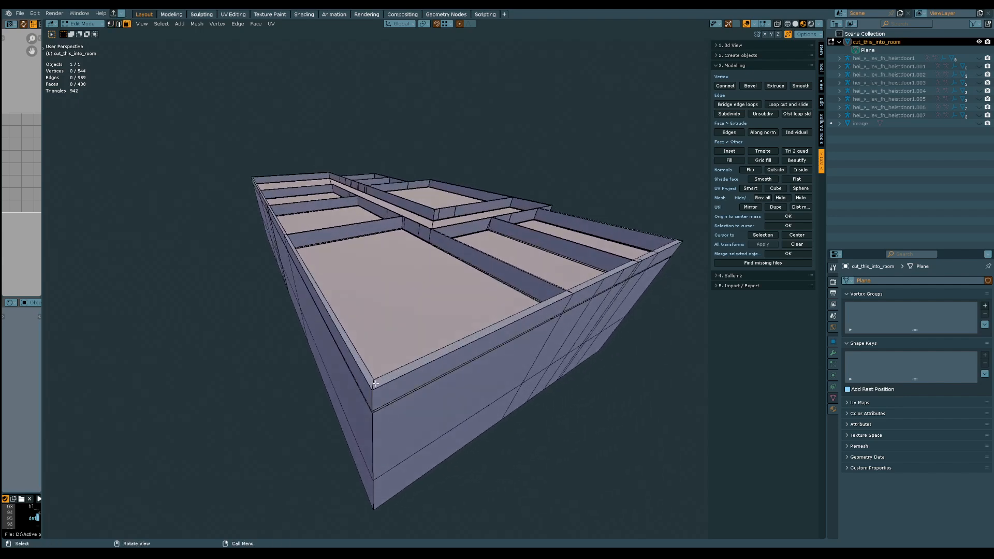
Undo the recent edge cleanup and the ceiling fills so the rooms are open again
middle_drag(373, 385, 475, 350)
key(ctrl+z)
key(ctrl+z)
key(ctrl+z)
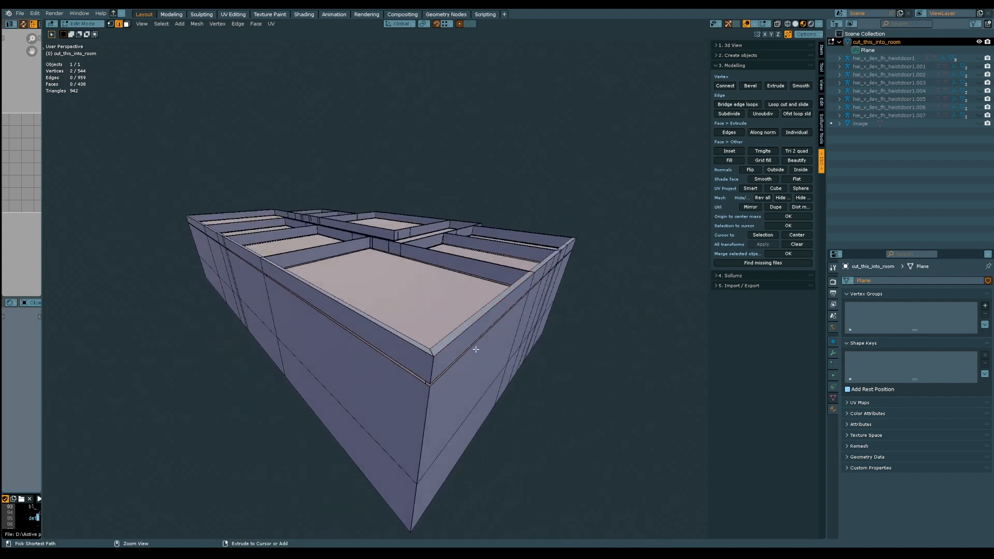
key(ctrl+z)
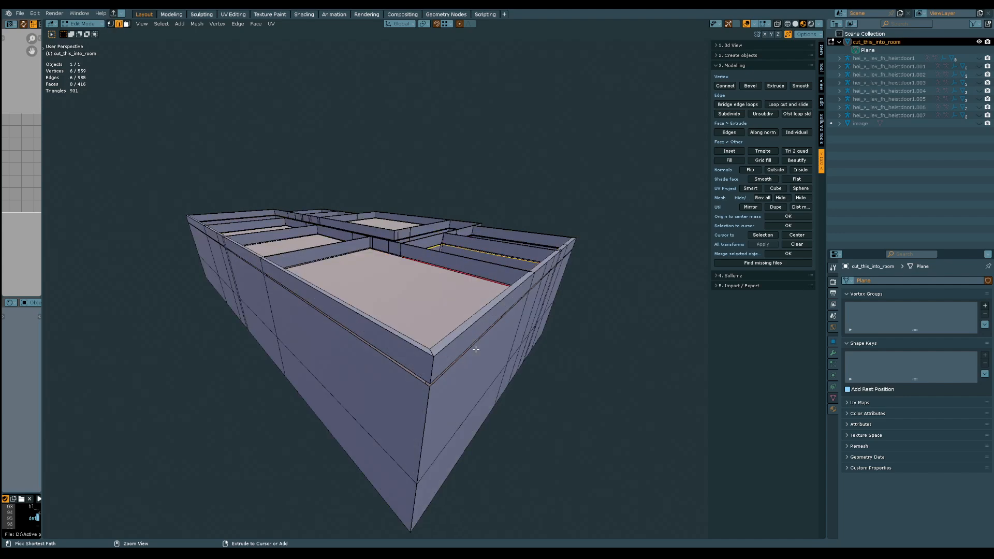
key(ctrl+z)
key(ctrl+z)
key(ctrl+z)
key(ctrl+z)
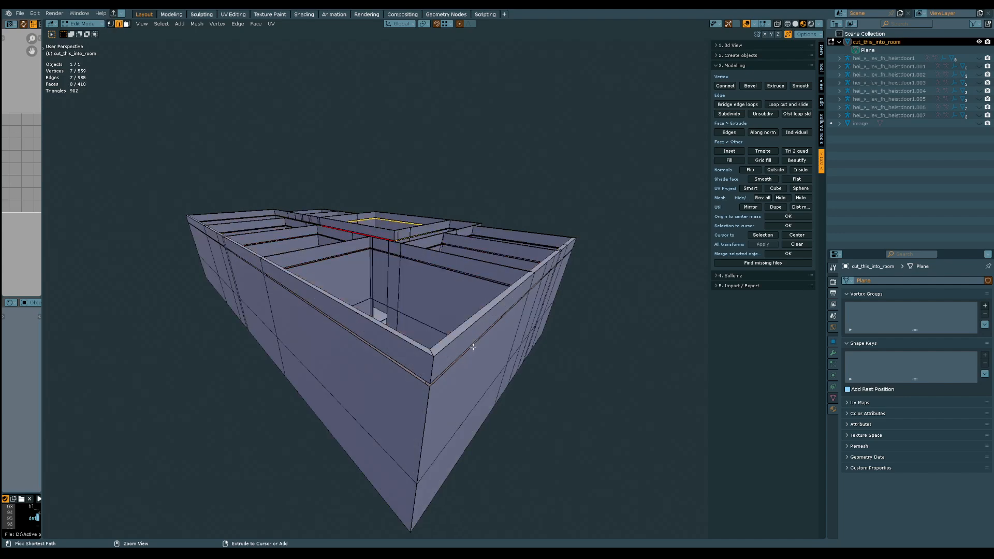
Undo the raised strip along all the wall tops, back to the plain walls, and save the file
middle_drag(420, 339, 433, 355)
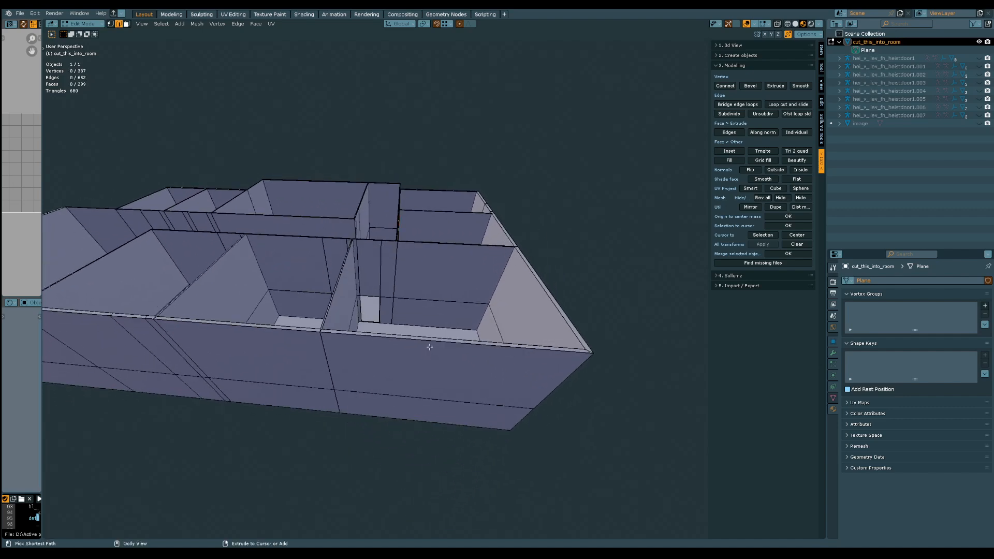
key(ctrl+shift+z)
middle_drag(428, 344, 357, 333)
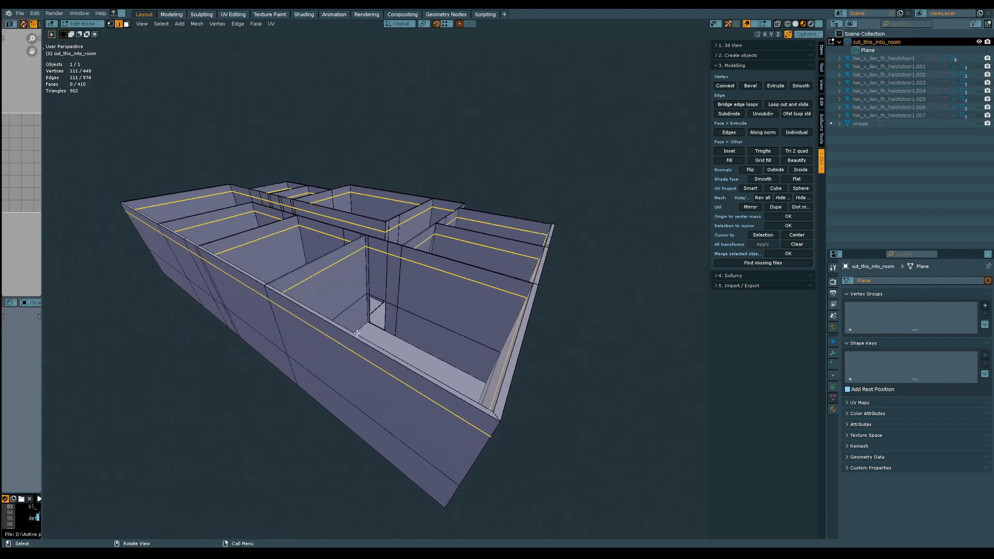
key(ctrl)
key(ctrl+z)
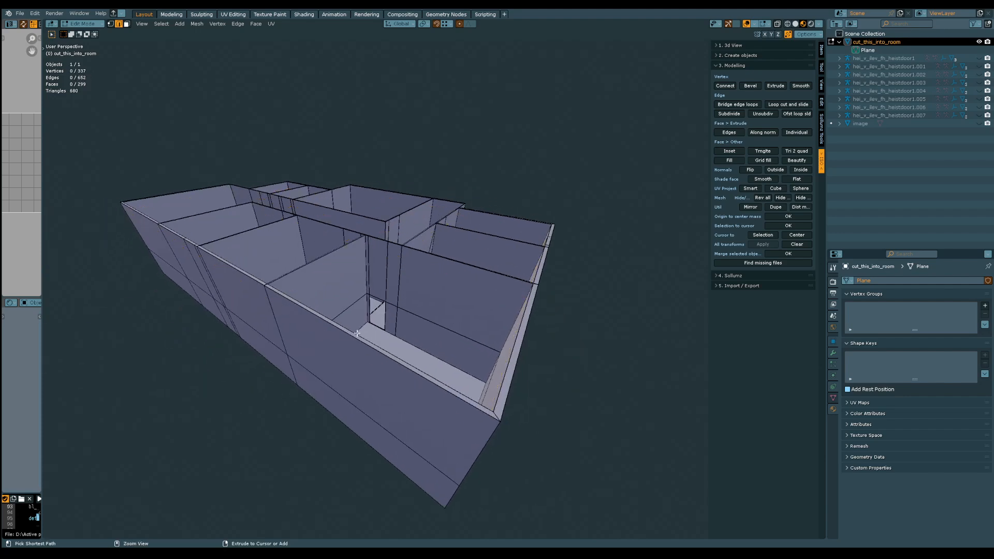
key(ctrl+s)
middle_drag(357, 334, 349, 366)
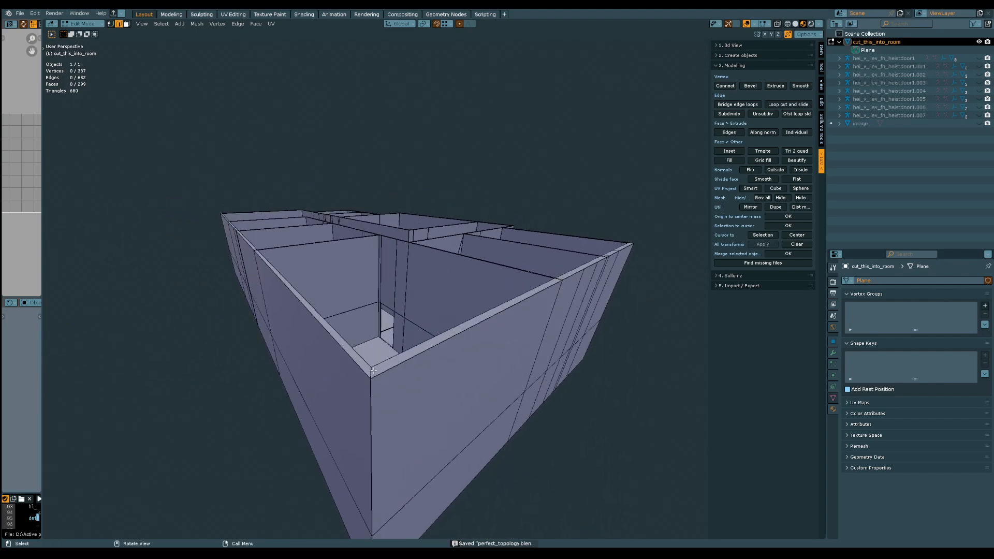
Select the top faces of the two outer walls that meet at the large room's outer corner
key(3)
click(373, 371)
alt+shift+click(368, 373)
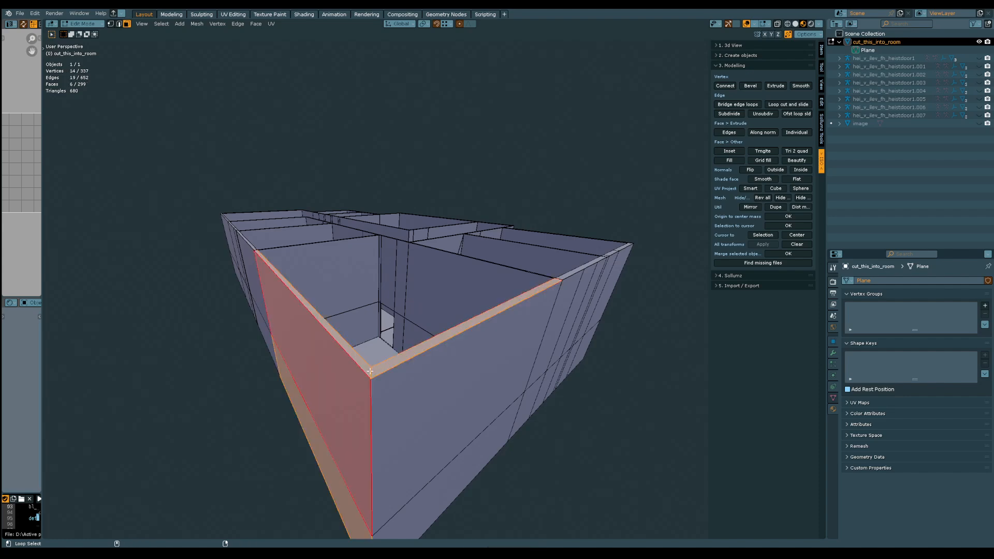
click(370, 371)
shift+click(384, 373)
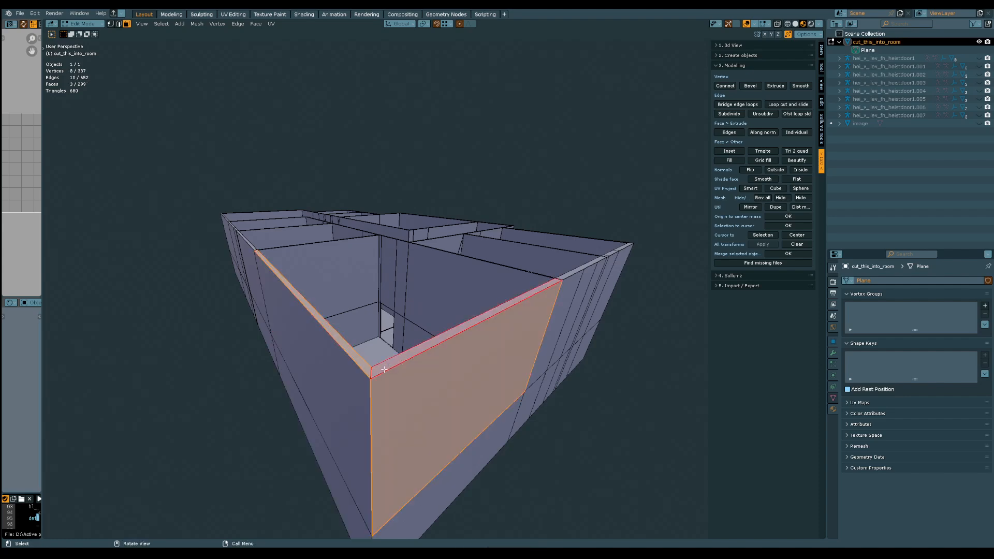
shift+click(384, 370)
shift+click(388, 366)
mouse_move(387, 365)
middle_down()
mouse_move(416, 356)
mouse_move(387, 366)
middle_up()
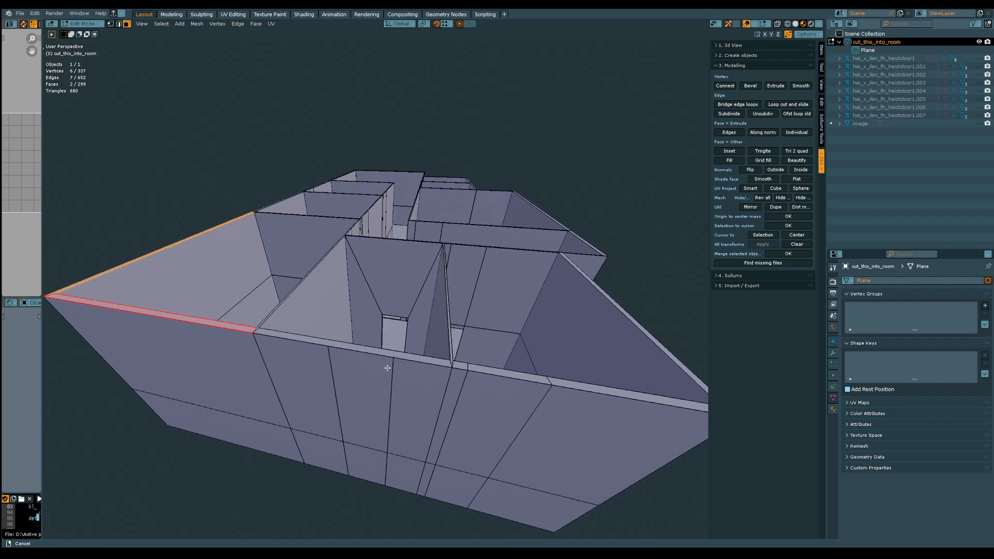
middle_drag(279, 364, 335, 361)
scroll(335, 359, up, 2)
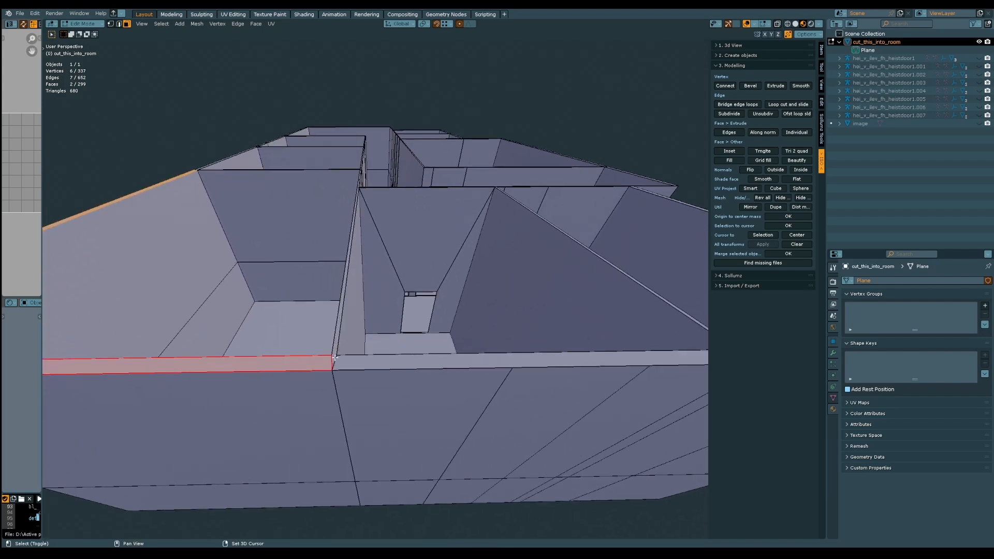
Add the top faces of the adjoining partition walls and the rest of that outer wall to the selection
shift+click(335, 358)
shift+click(349, 363)
shift+middle_drag(541, 364, 386, 355)
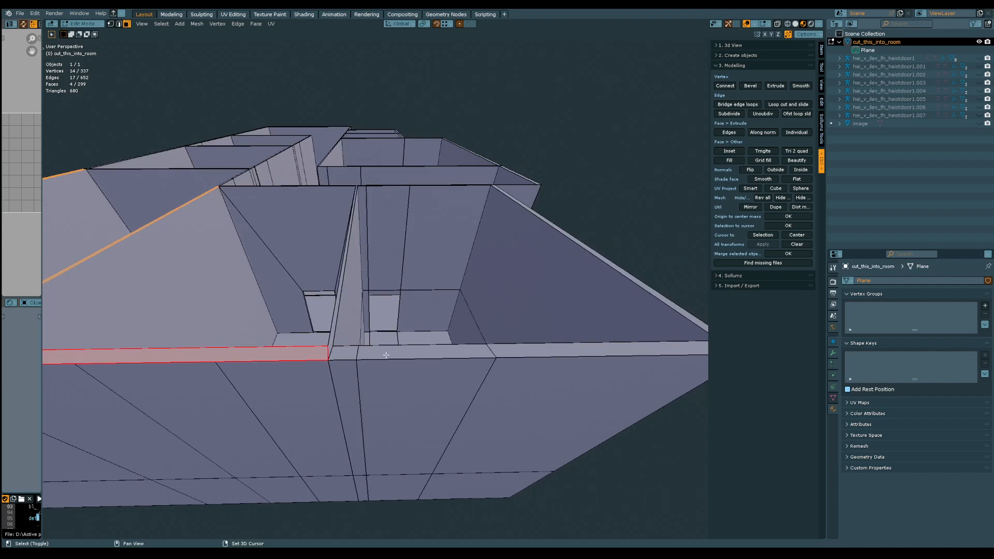
shift+click(330, 341)
shift+click(338, 353)
shift+click(394, 353)
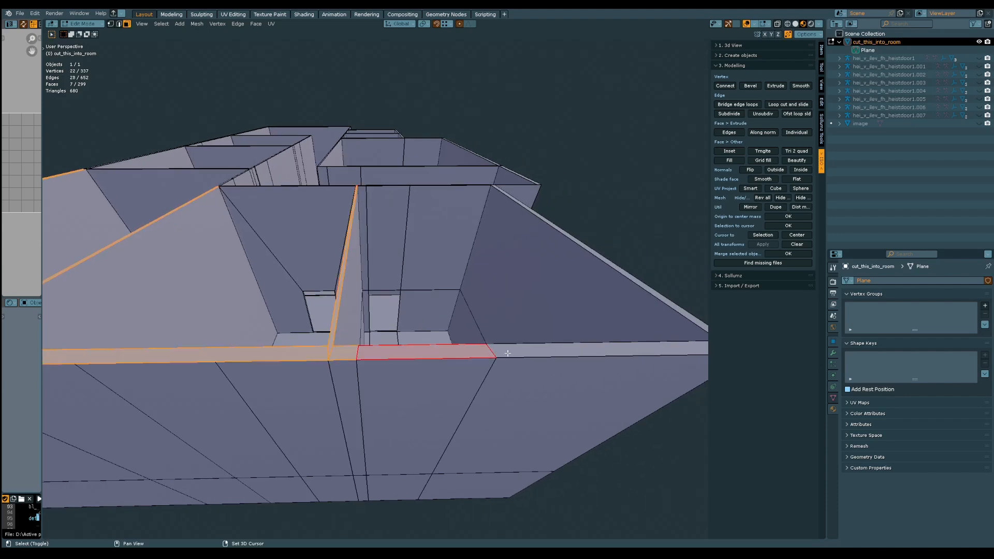
shift+click(510, 352)
middle_drag(509, 352, 433, 416)
Add the top faces of the inner wall segments that close off the neighbouring small rooms to the selection
scroll(430, 365, up, 4)
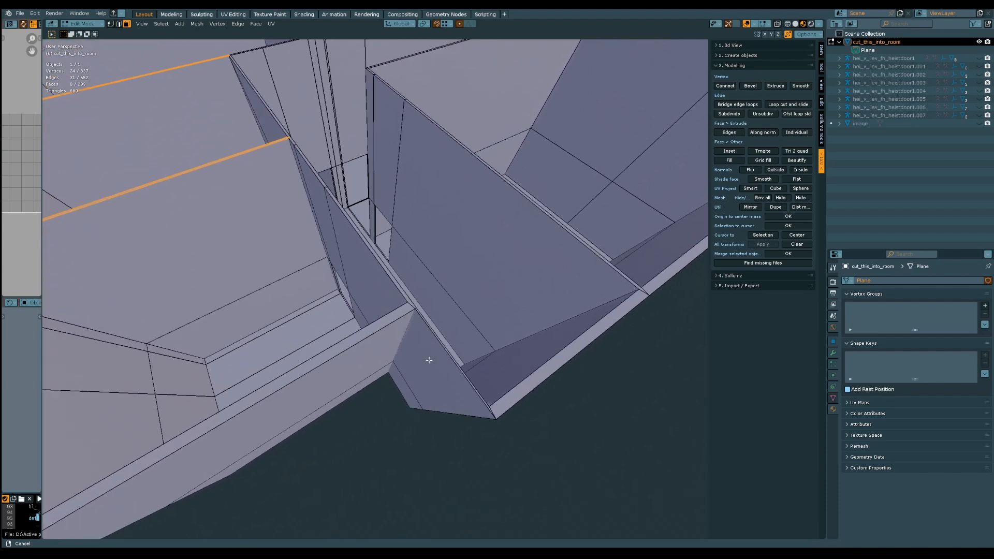
shift+click(400, 283)
shift+click(404, 277)
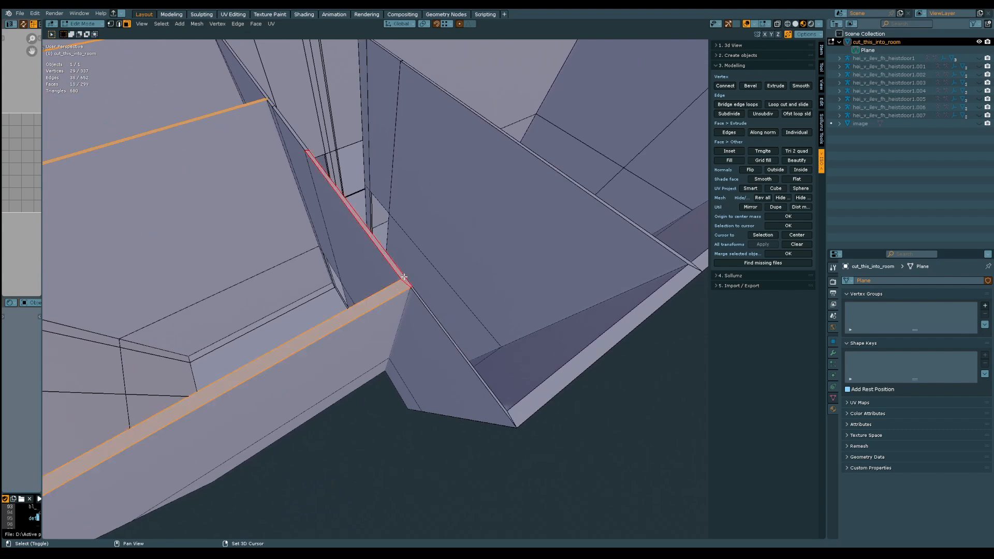
middle_drag(327, 167, 351, 231)
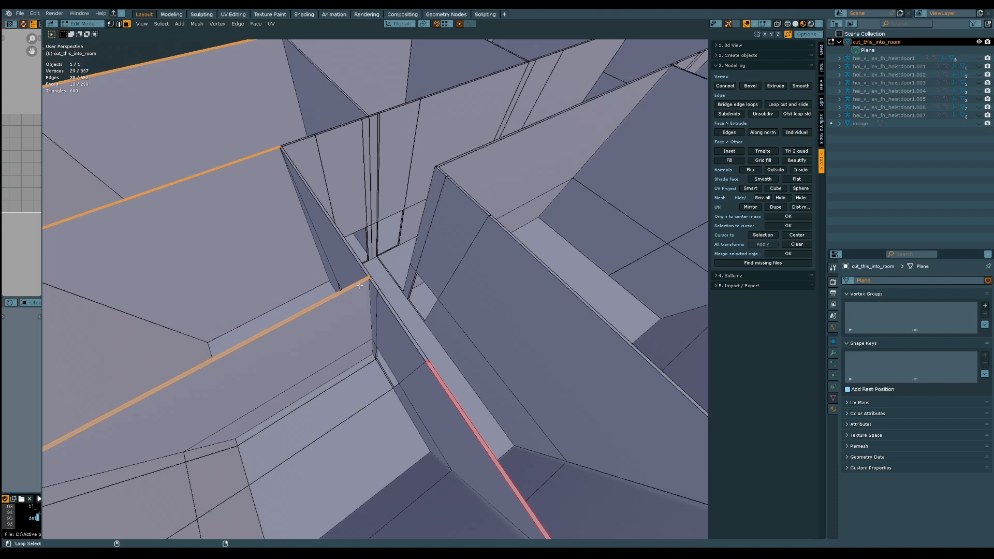
shift+click(378, 289)
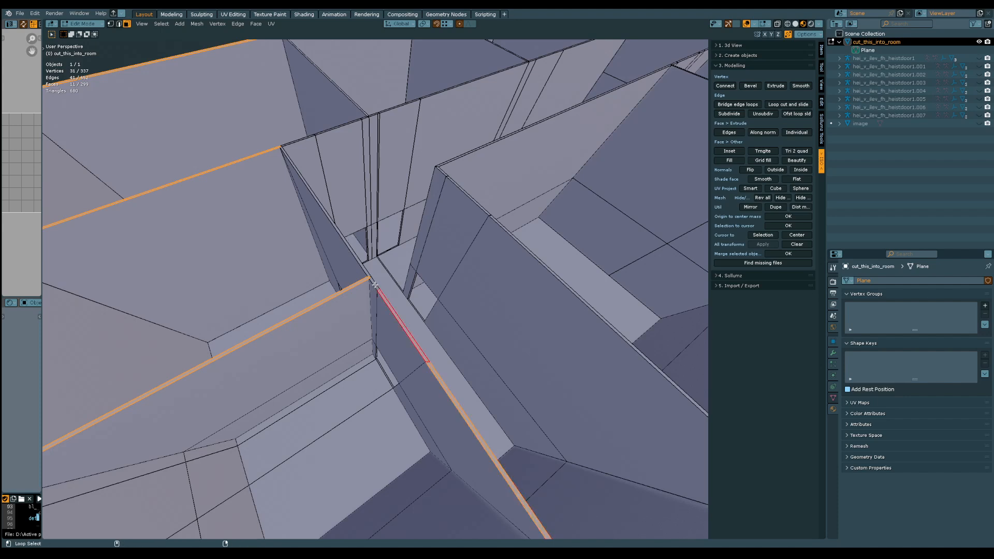
alt+shift+click(375, 285)
alt+shift+click(374, 285)
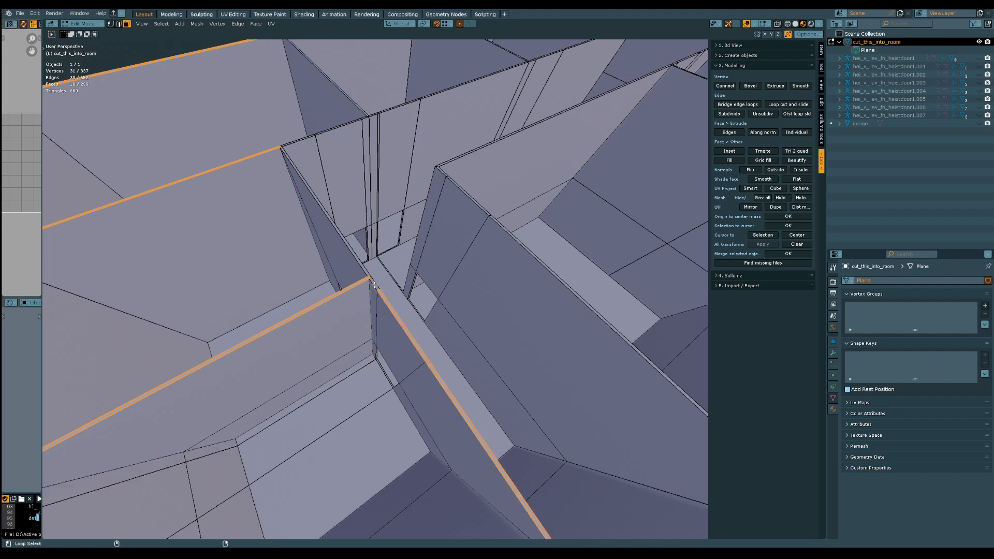
shift+click(284, 154)
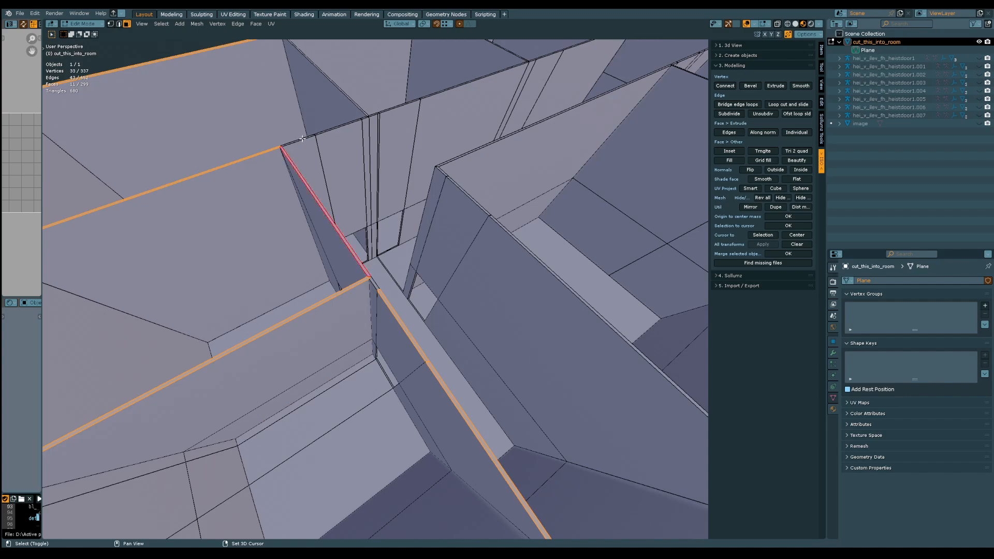
shift+click(303, 139)
Add the top faces along the corridor wall, the long outer wall and the next partition to the selection
middle_drag(302, 139, 384, 168)
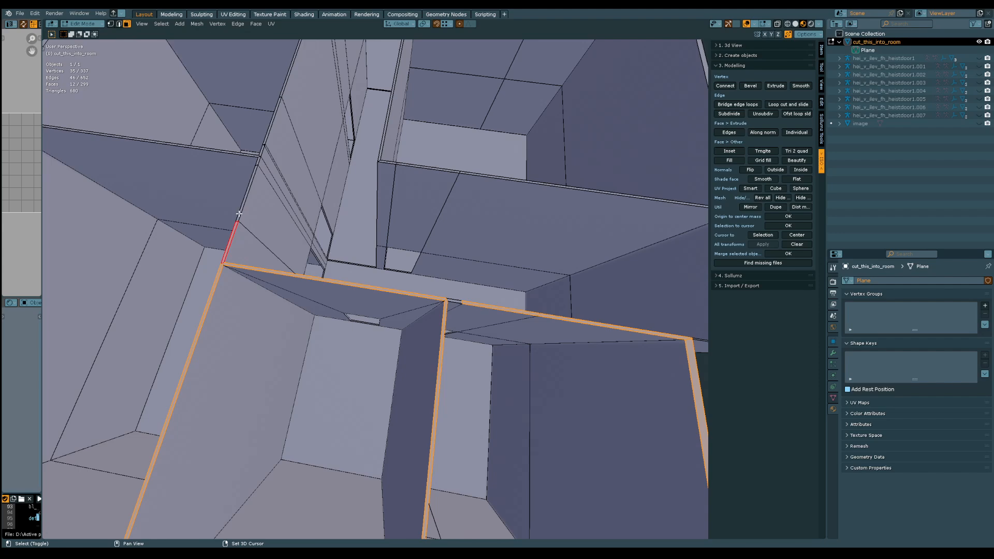
shift+click(239, 214)
middle_drag(255, 176, 306, 293)
shift+click(277, 313)
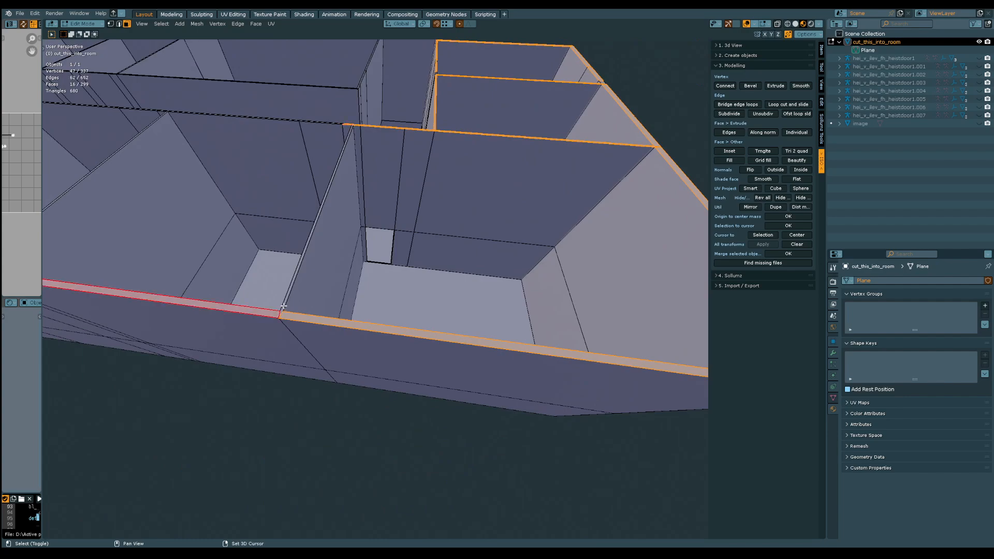
shift+click(304, 248)
middle_drag(304, 249, 389, 332)
shift+click(400, 328)
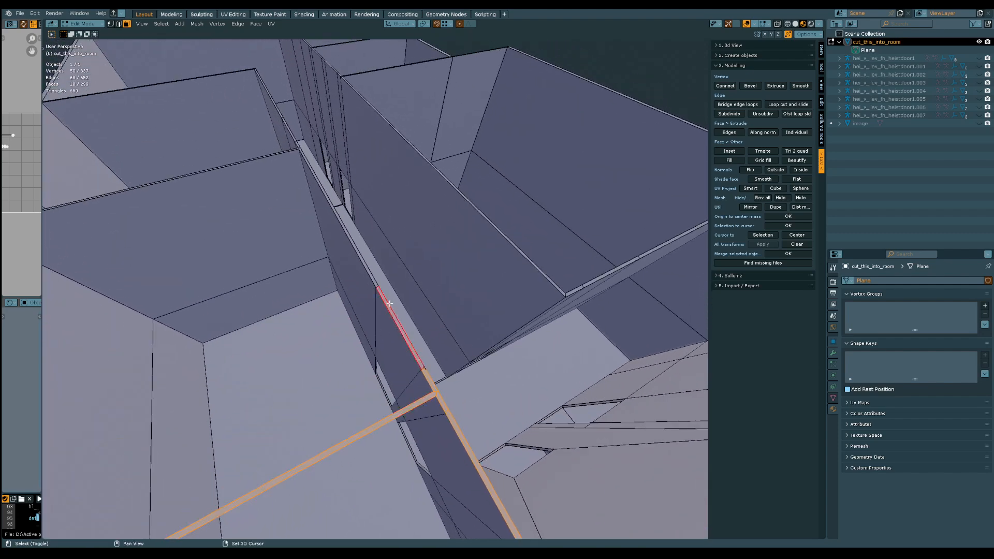
shift+click(376, 285)
mouse_move(377, 299)
middle_down()
mouse_move(399, 248)
mouse_move(400, 373)
mouse_move(418, 308)
mouse_move(385, 296)
middle_up()
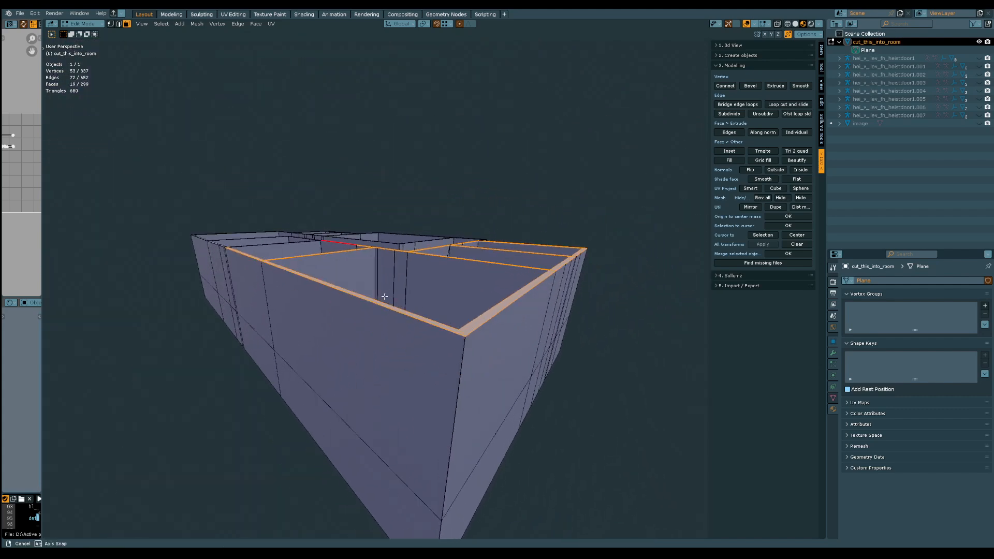
Extrude the selected wall tops upward about 0.1 m along the global Z axis
key(e)
key(c)
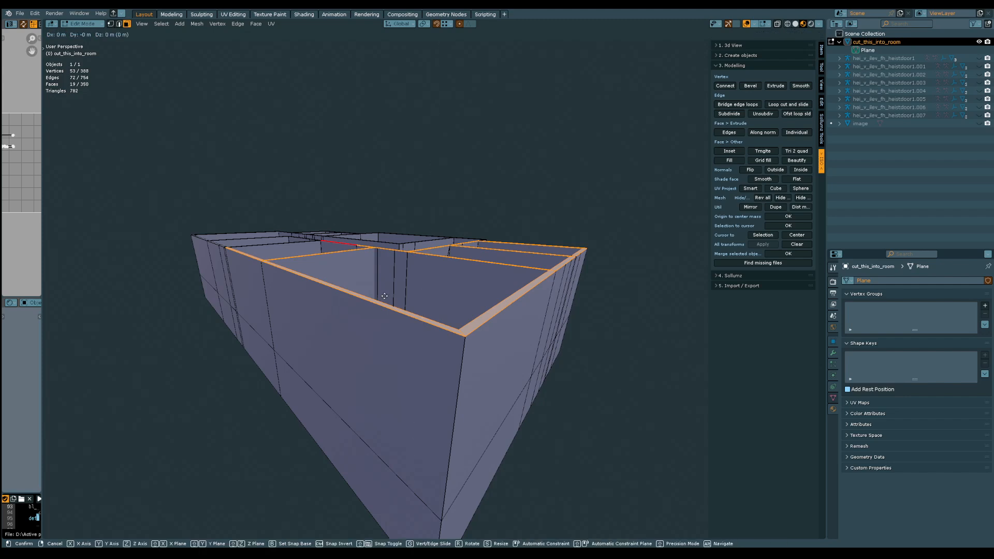
key(z)
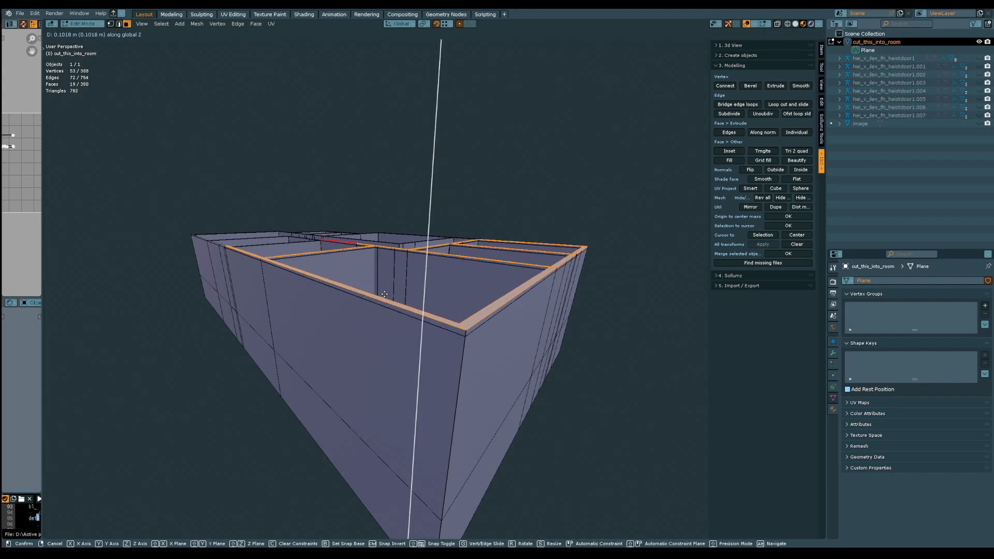
click(384, 294)
middle_drag(384, 294, 355, 212)
scroll(324, 298, up, 3)
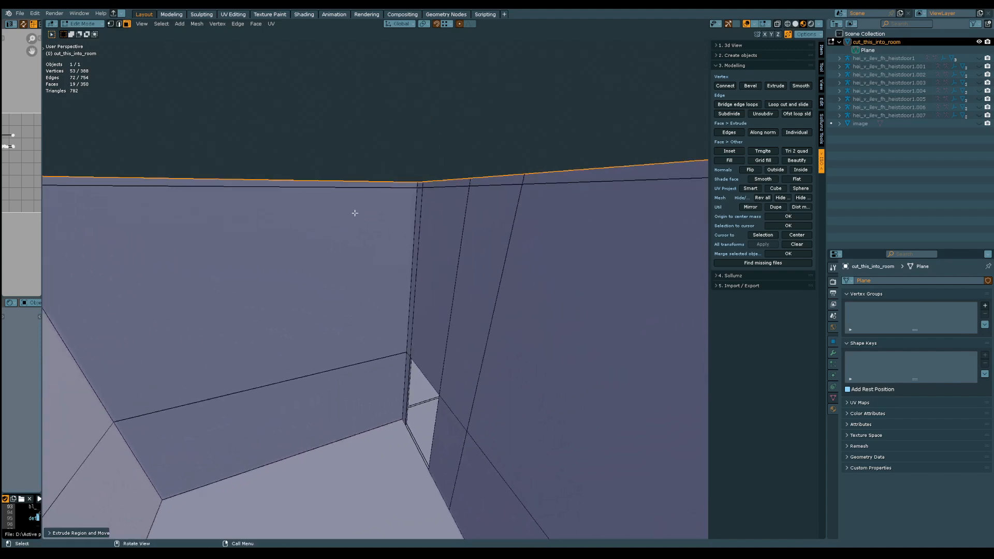
Delete the loop of extruded faces running around the inside top of the large corner room
key(2)
click(424, 186)
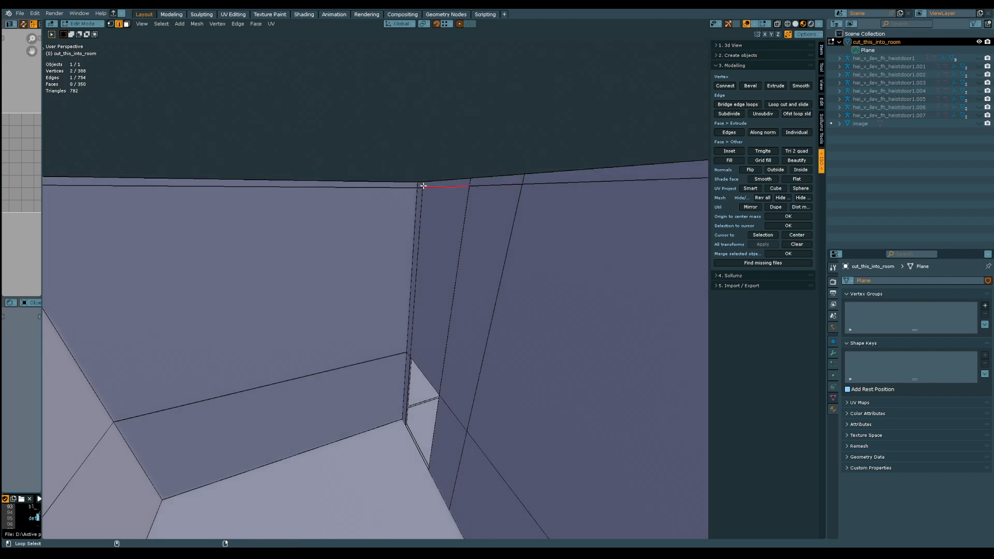
click(423, 185)
key(alt+a)
alt+click(421, 185)
middle_drag(422, 186, 415, 207)
key(x)
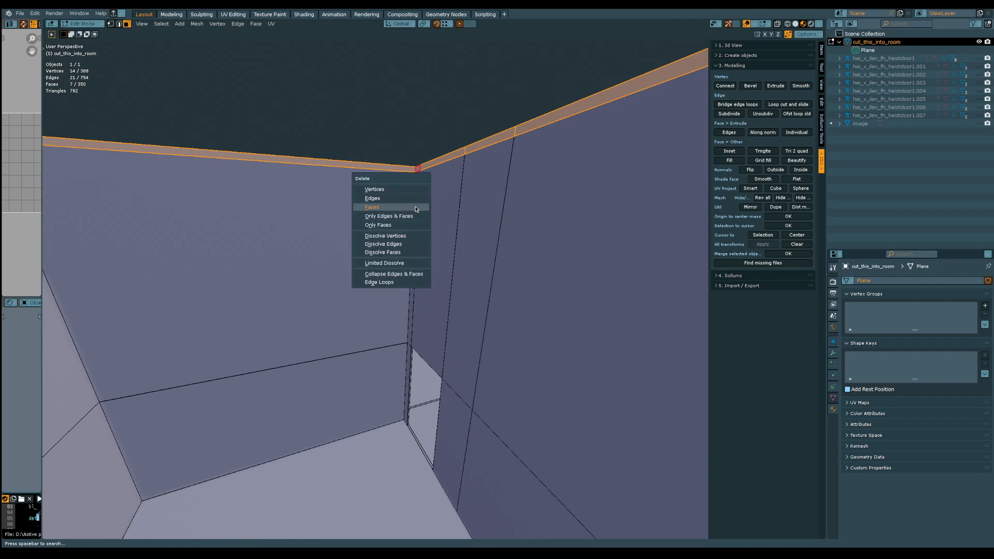
click(416, 207)
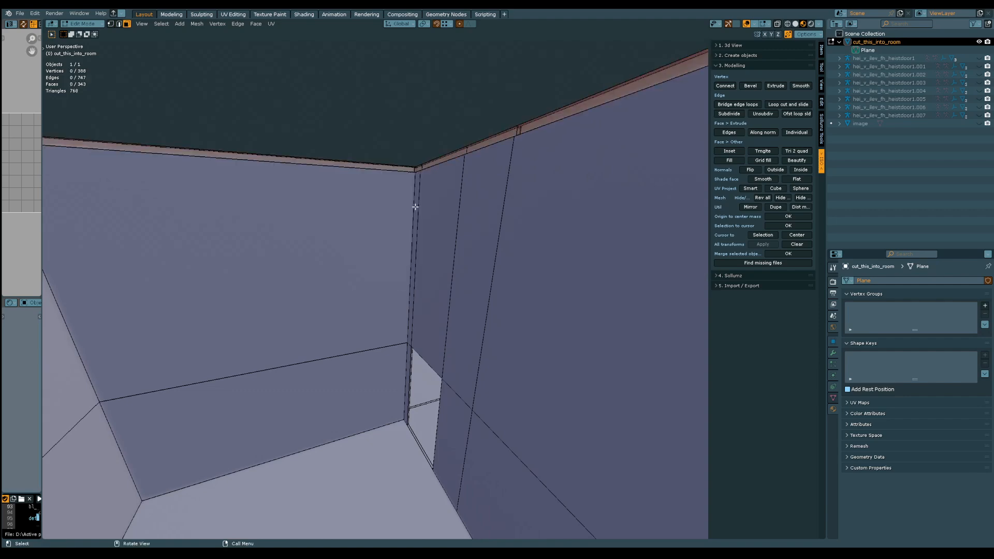
Fill the upper edge loop of the corner room's inner walls with a ceiling face
alt+click(392, 174)
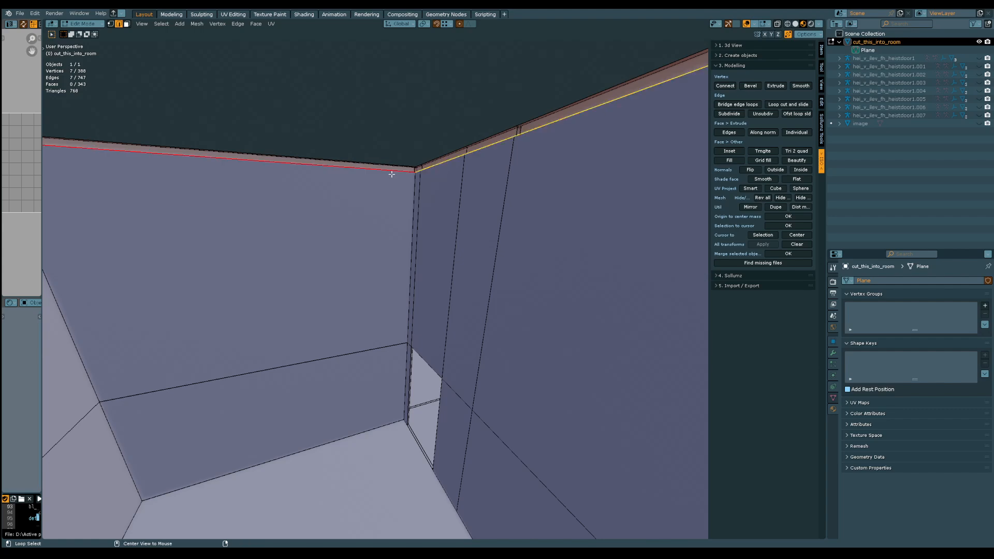
key(f)
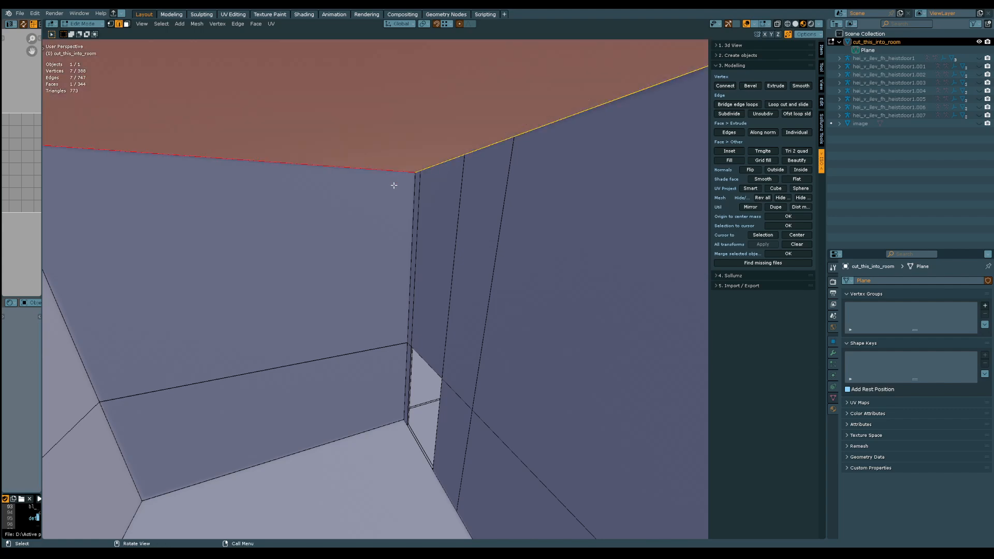
middle_drag(395, 184, 403, 292)
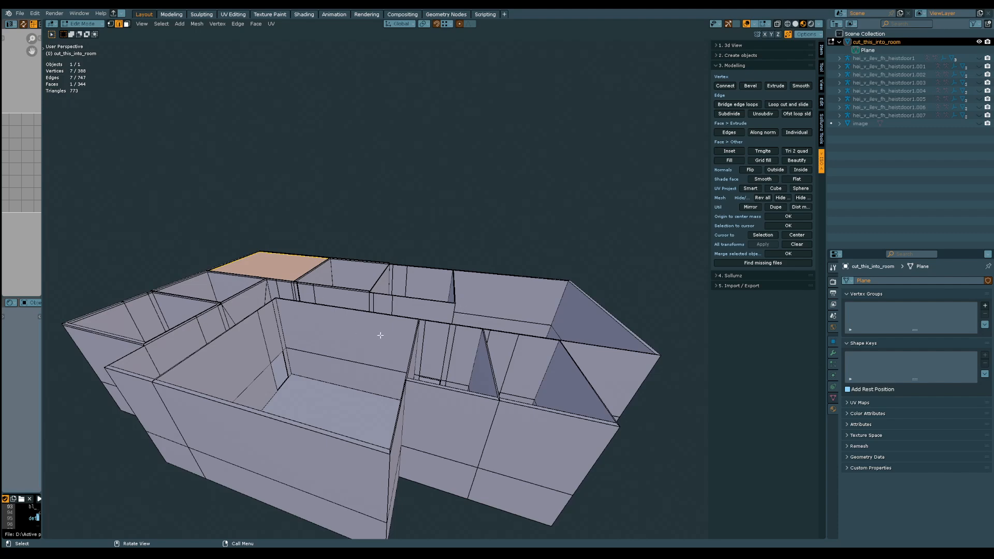
Examine the building from several sides, checking the face loop along the extruded wall tops of a remaining open room
middle_drag(377, 344, 518, 316)
ctrl+middle_drag(244, 362, 240, 315)
middle_drag(242, 314, 354, 386)
ctrl+middle_drag(358, 385, 352, 214)
middle_drag(284, 306, 344, 274)
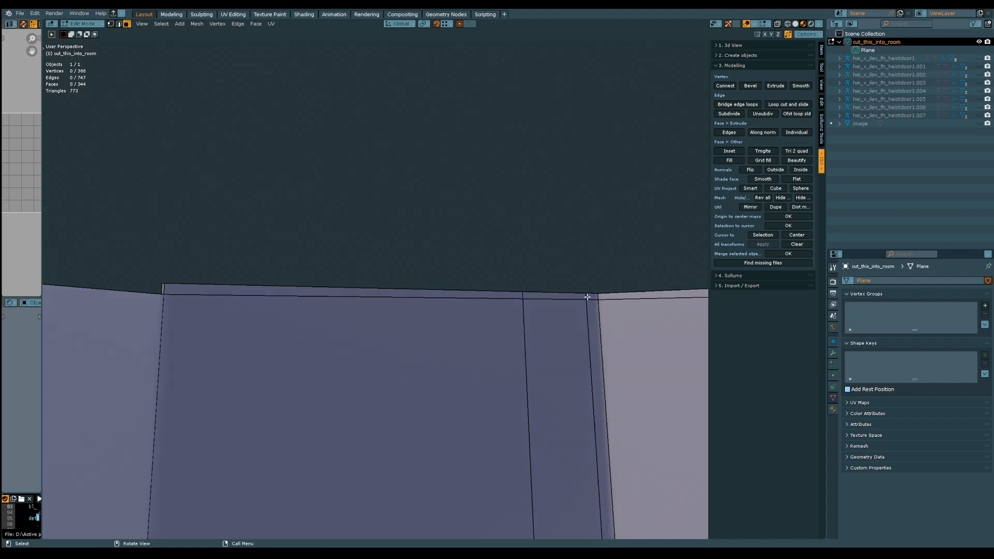
alt+click(587, 297)
middle_drag(587, 297, 464, 365)
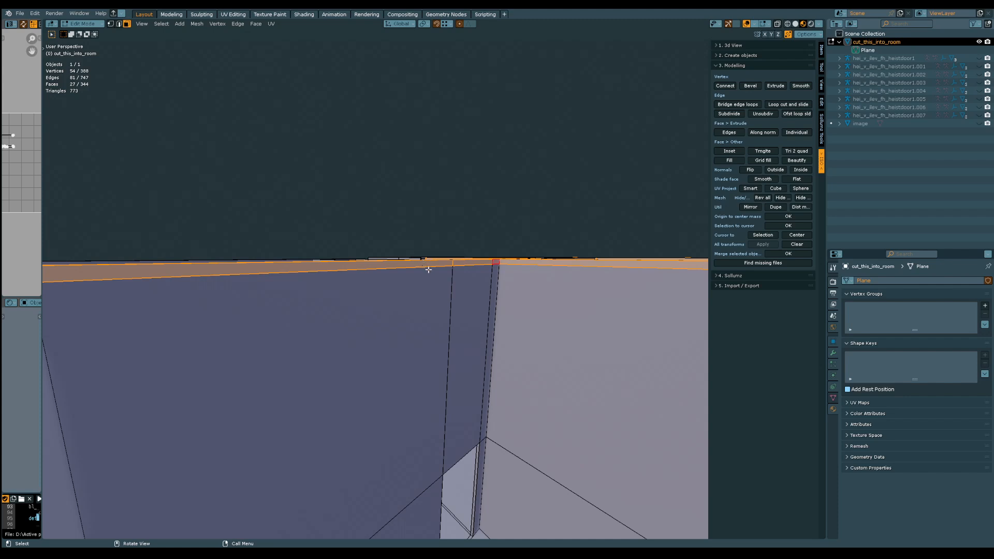
middle_drag(428, 279, 399, 395)
key(alt+a)
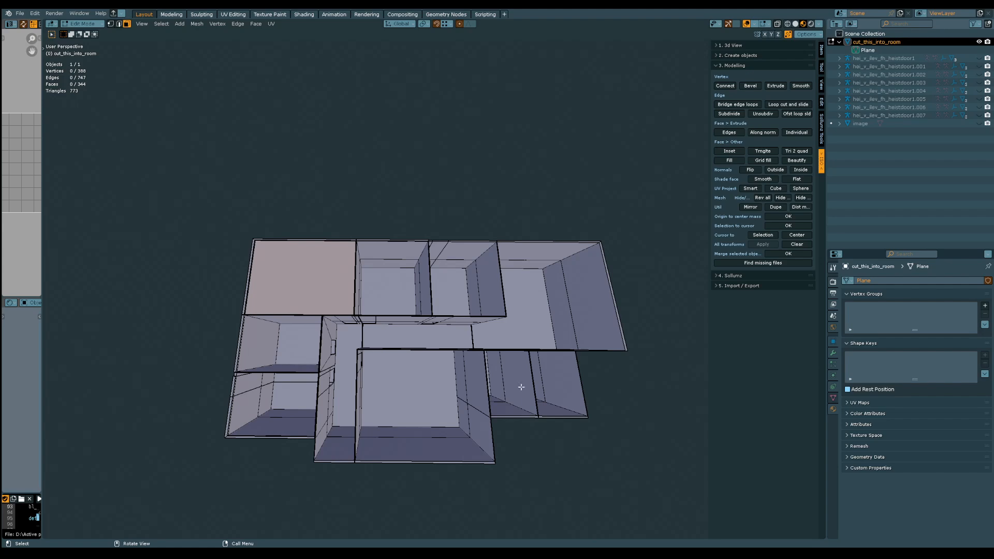
middle_drag(521, 386, 373, 319)
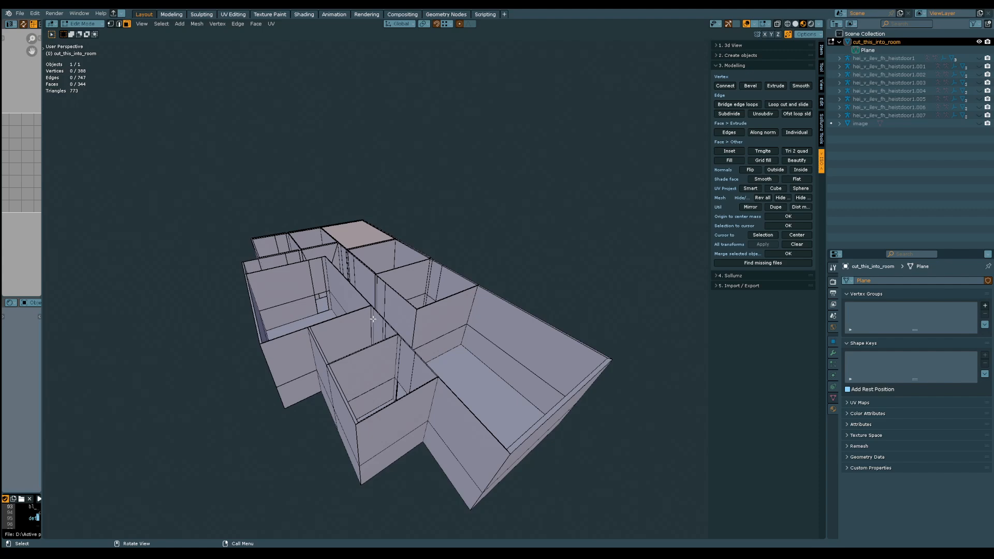
Switch to the browser, return to the "simple interior floor plans" image results, and examine the 2D plans from Pinterest and Visual Paradigm Online
middle_drag(360, 314, 245, 378)
middle_drag(377, 384, 382, 407)
key(alt+Tab)
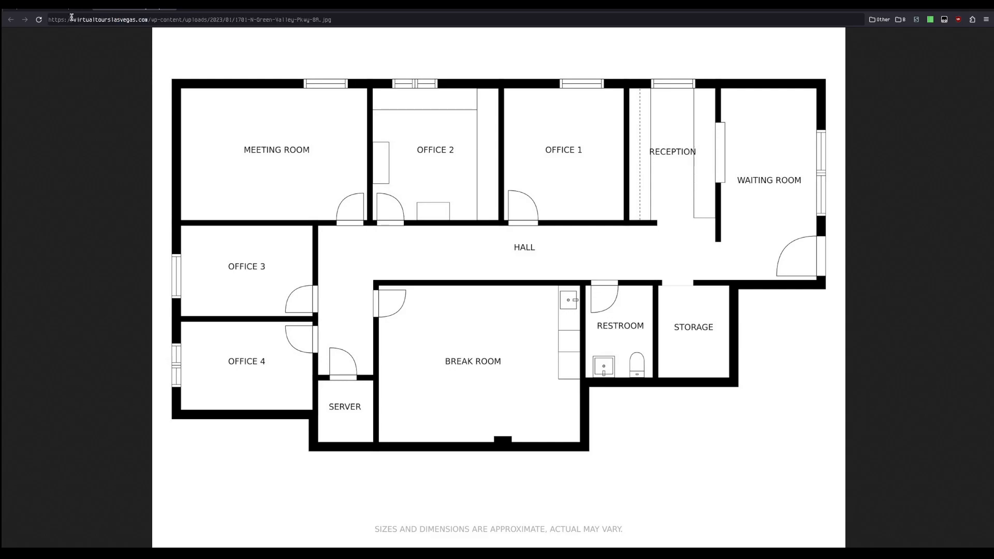
key(alt+Left)
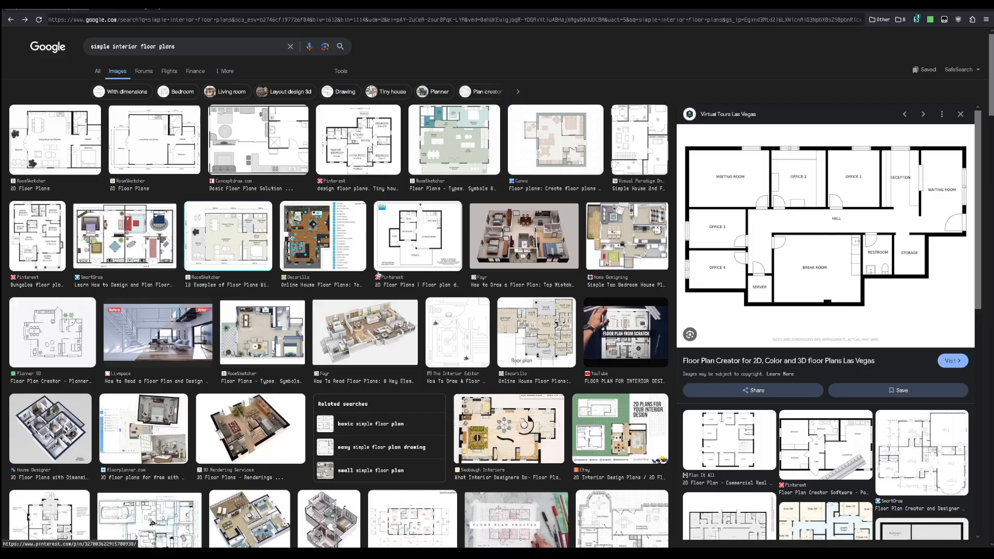
click(427, 226)
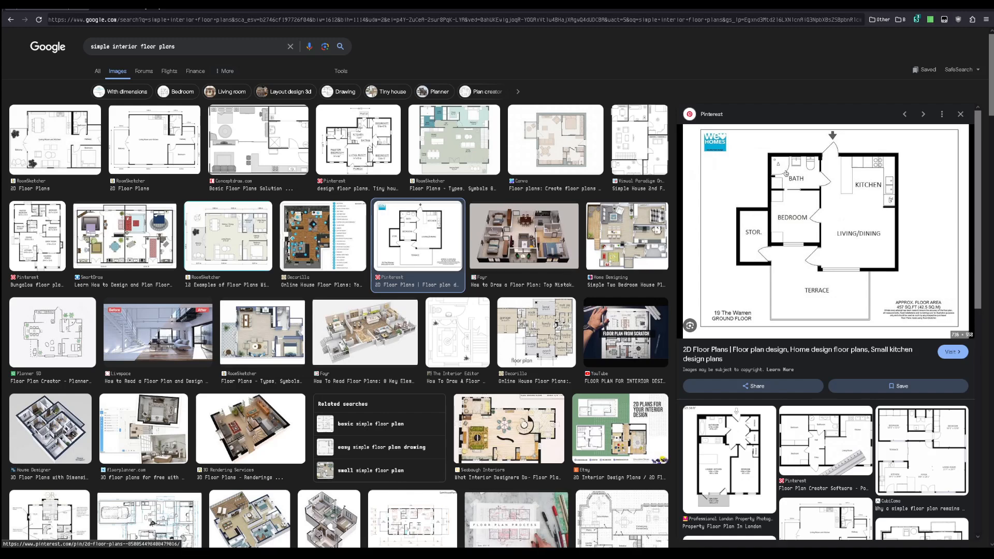
click(641, 151)
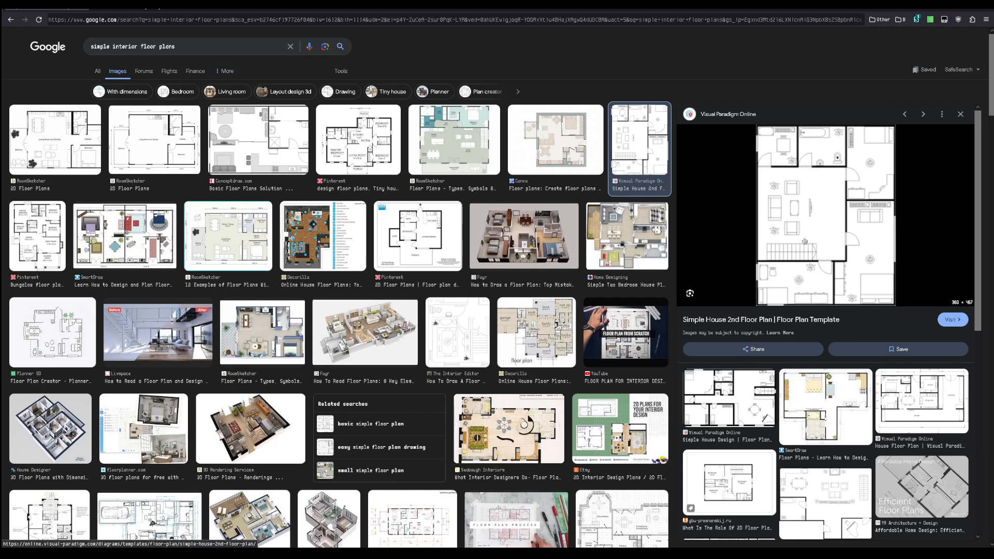
Examine the furnished 3D floor-plan renderings from Foyr, RoomSketcher and 3D Rendering Services as layout references
click(492, 234)
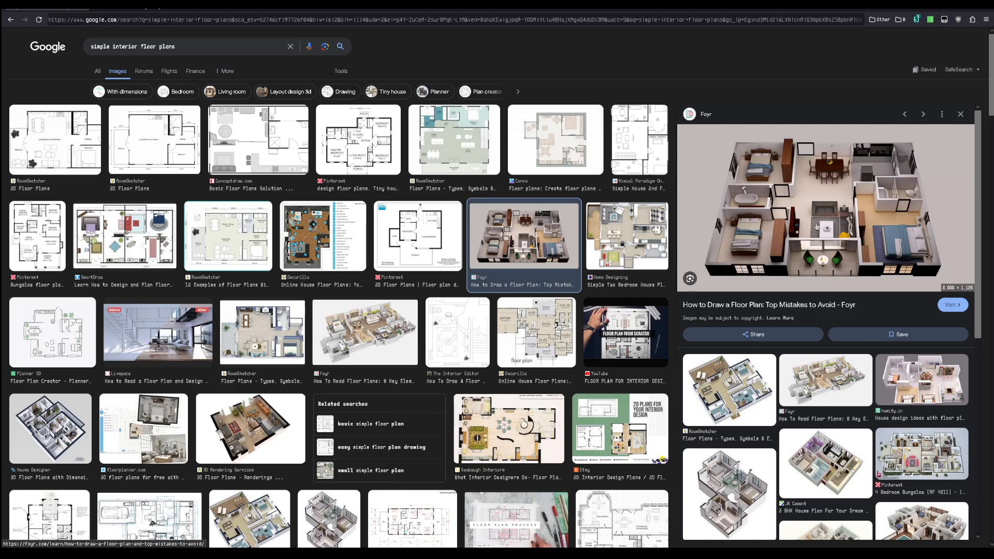
click(730, 390)
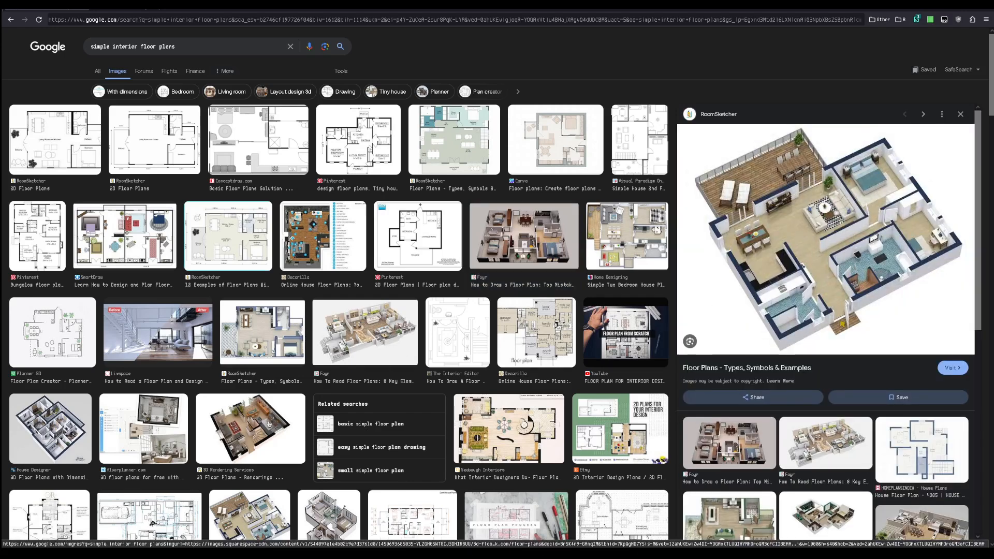
click(250, 436)
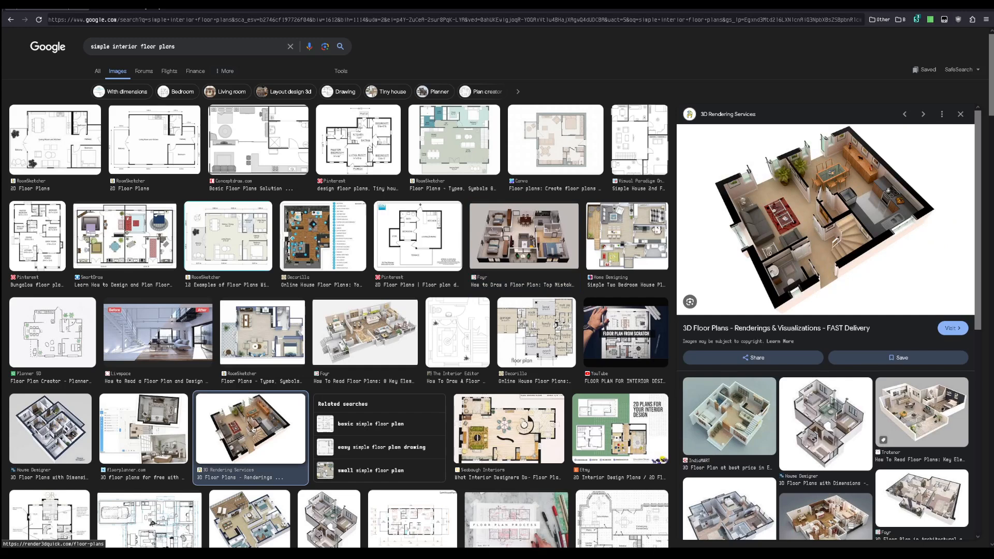